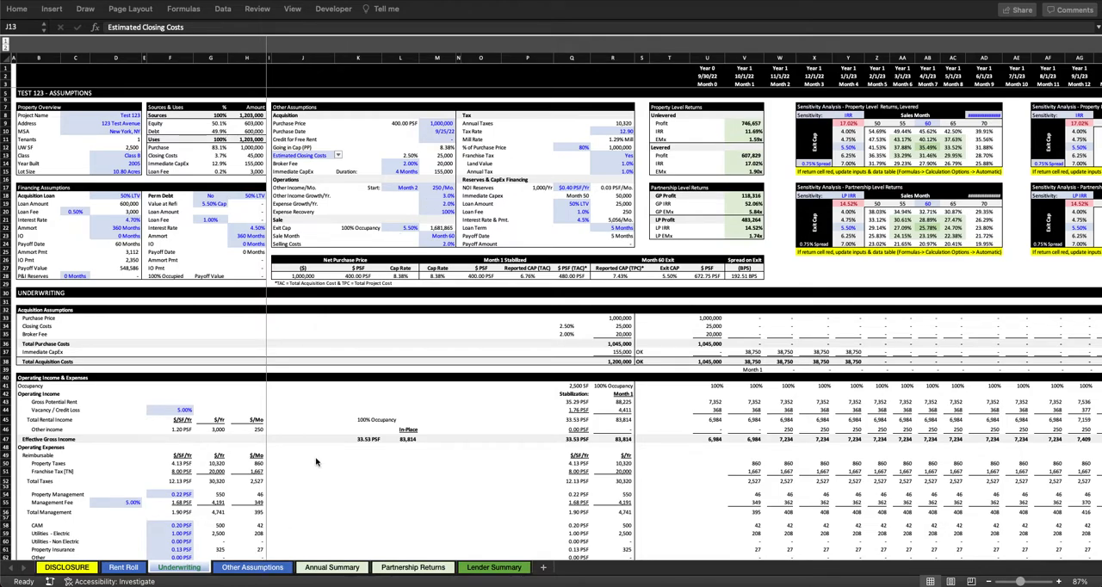
# Step: Examine the lease schedules on the Rent Roll sheet, selecting the first-generation tenant name cells
pyautogui.click(203, 344)
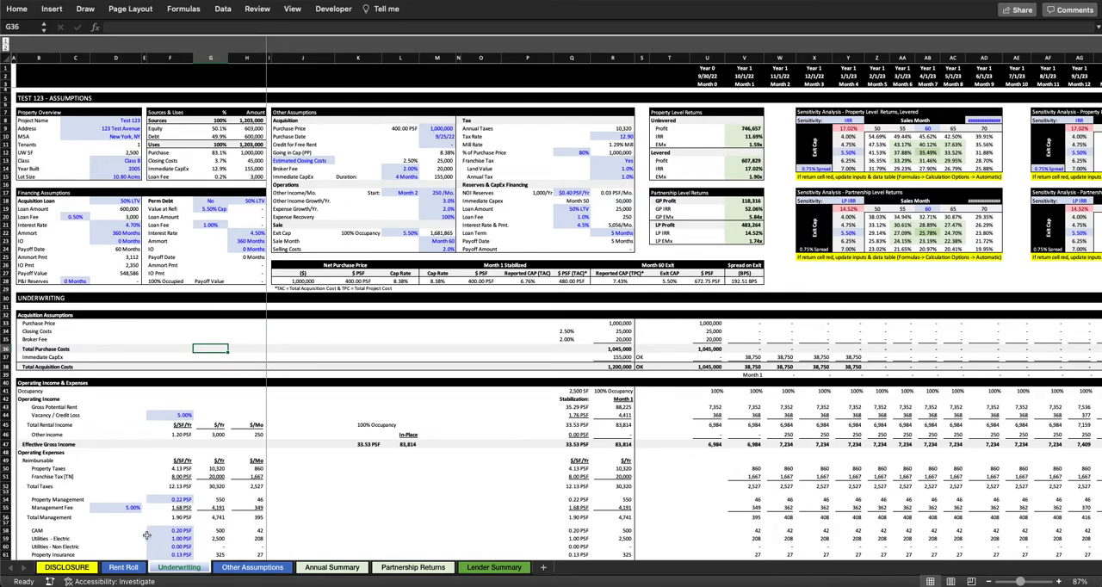
pyautogui.click(129, 568)
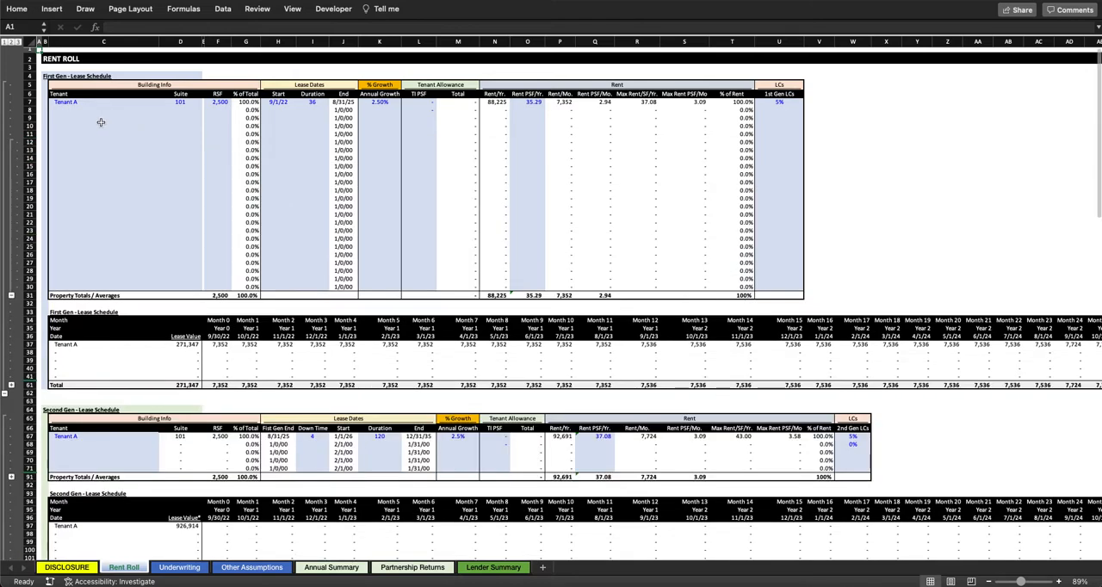
pyautogui.moveTo(76, 103); pyautogui.dragTo(77, 286)
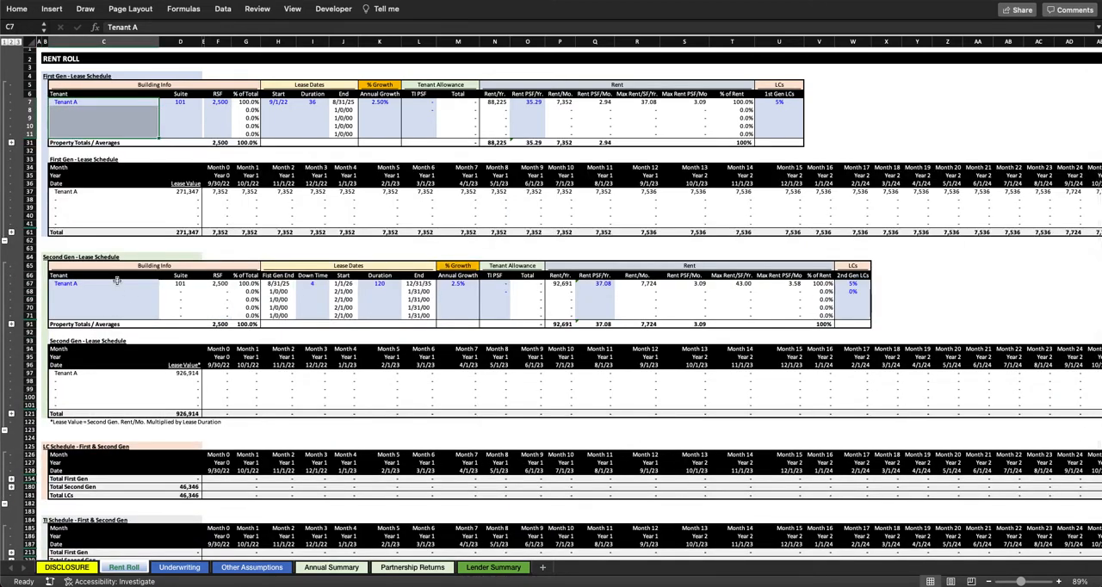
# Step: Review the Underwriting sheet from the assumptions block through operating income, financing and property-level cash flow, ending back at cell A1
pyautogui.click(180, 568)
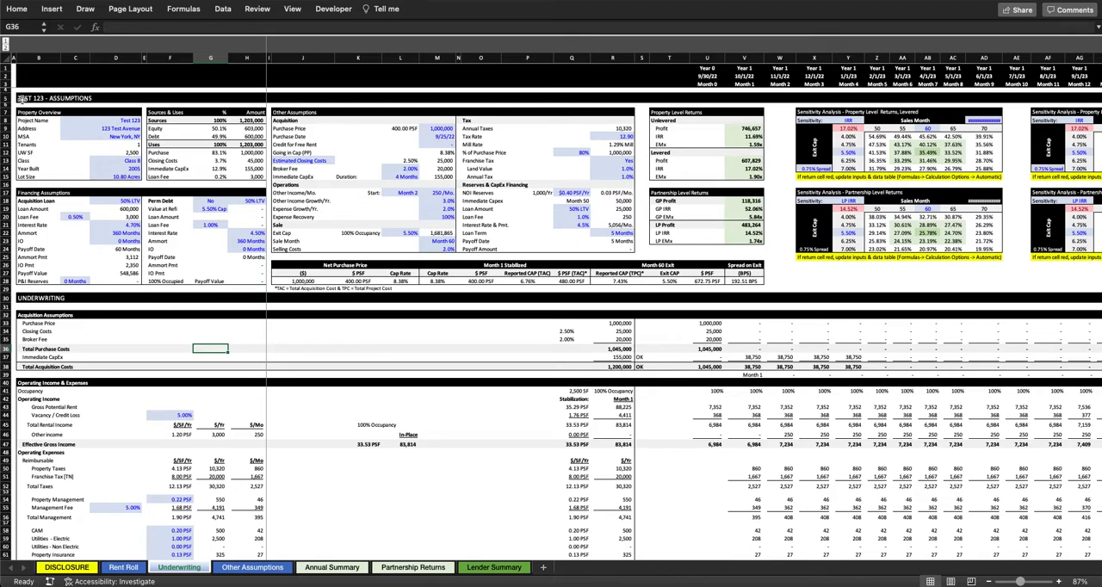
pyautogui.moveTo(22, 99); pyautogui.dragTo(1029, 291)
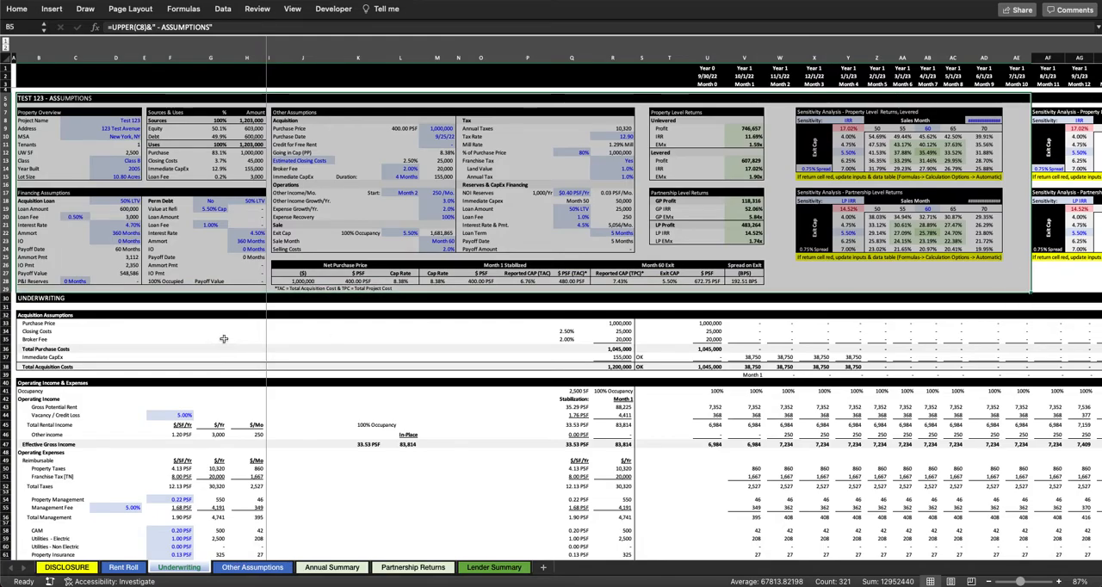
pyautogui.scroll(-5, 223, 339)
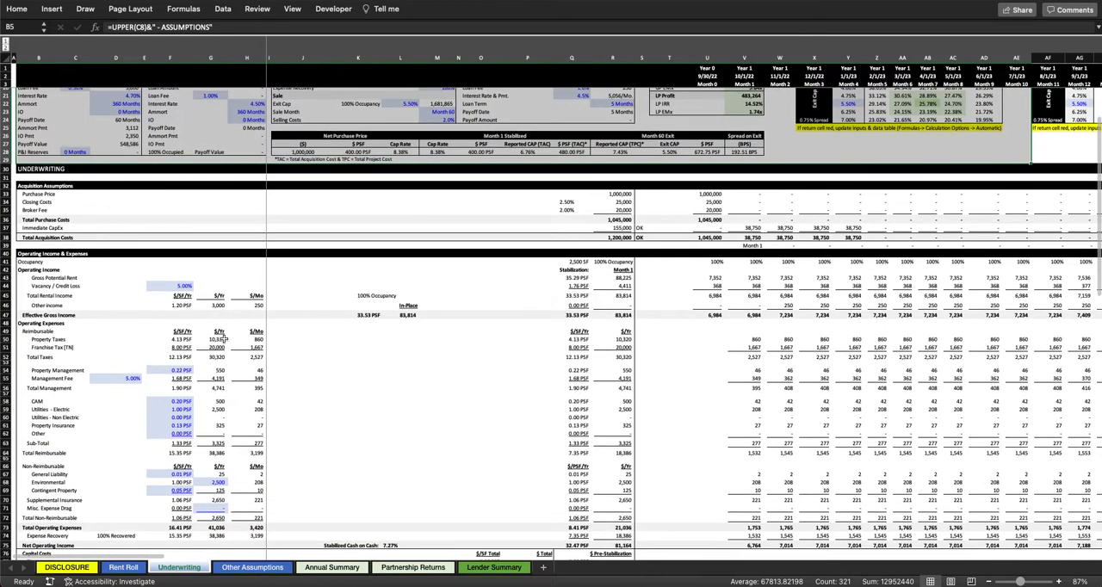
pyautogui.scroll(-2, 223, 339)
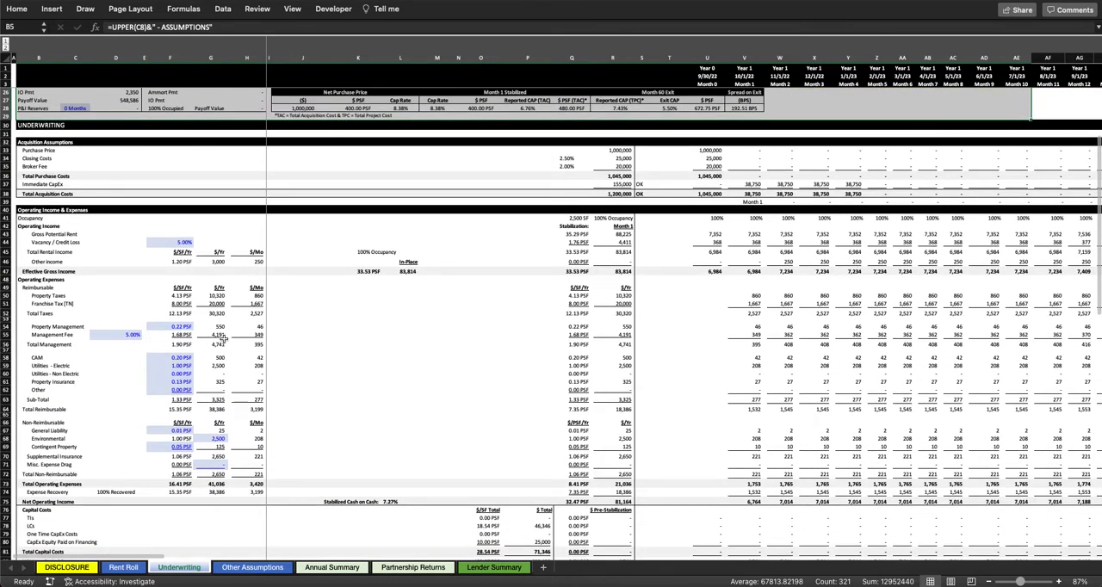
pyautogui.scroll(-1, 223, 339)
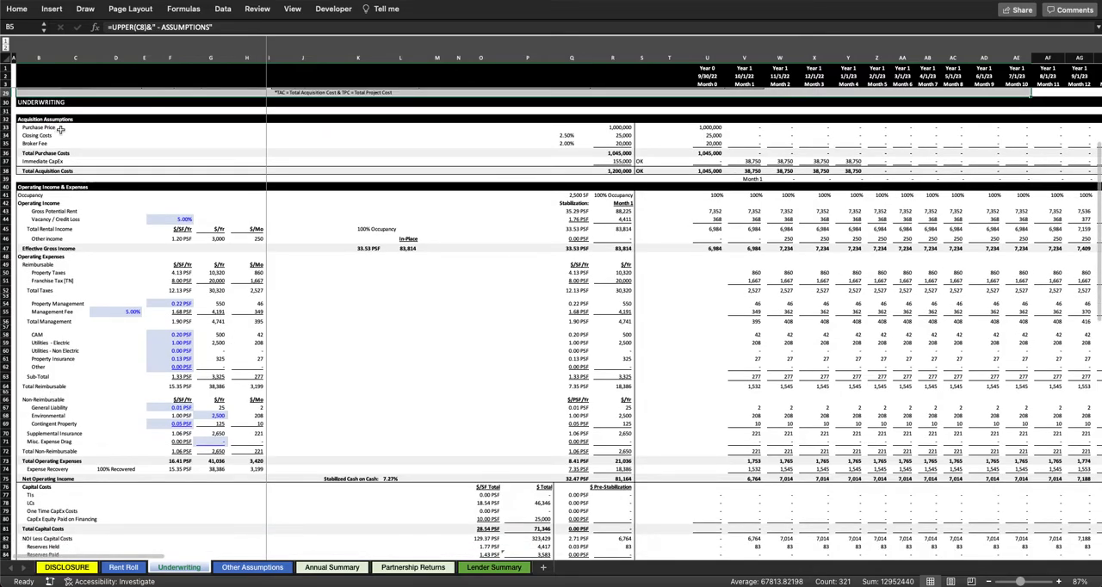
pyautogui.scroll(-9, 61, 128)
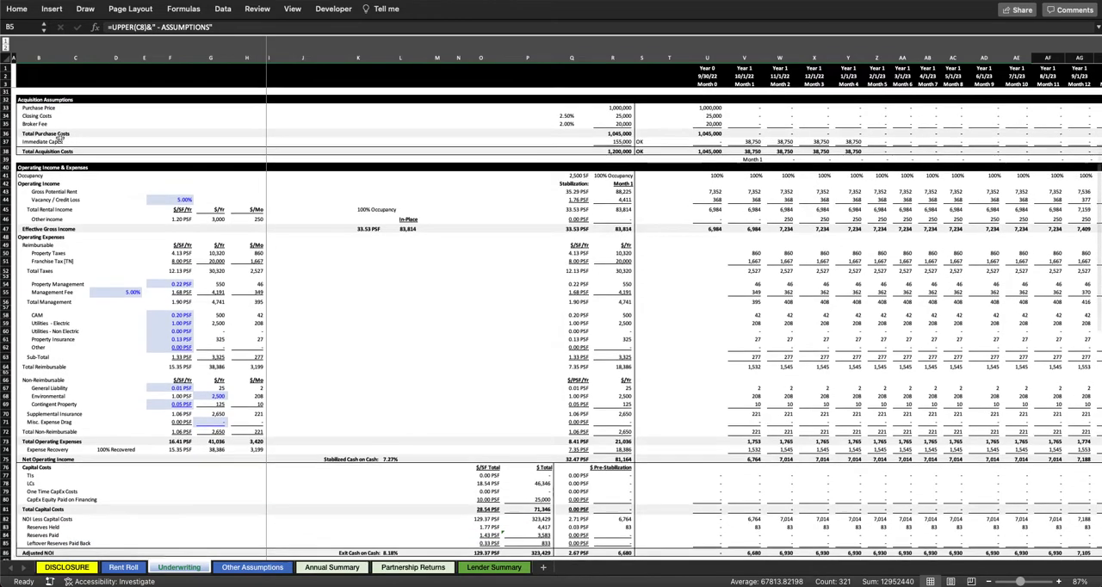
pyautogui.scroll(-8, 59, 143)
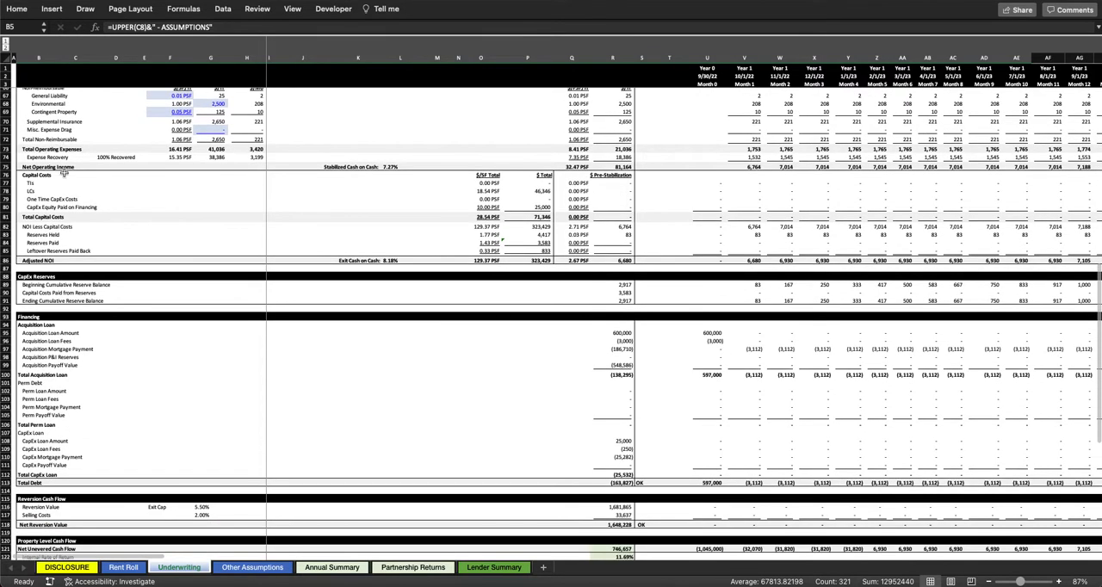
pyautogui.scroll(-3, 60, 355)
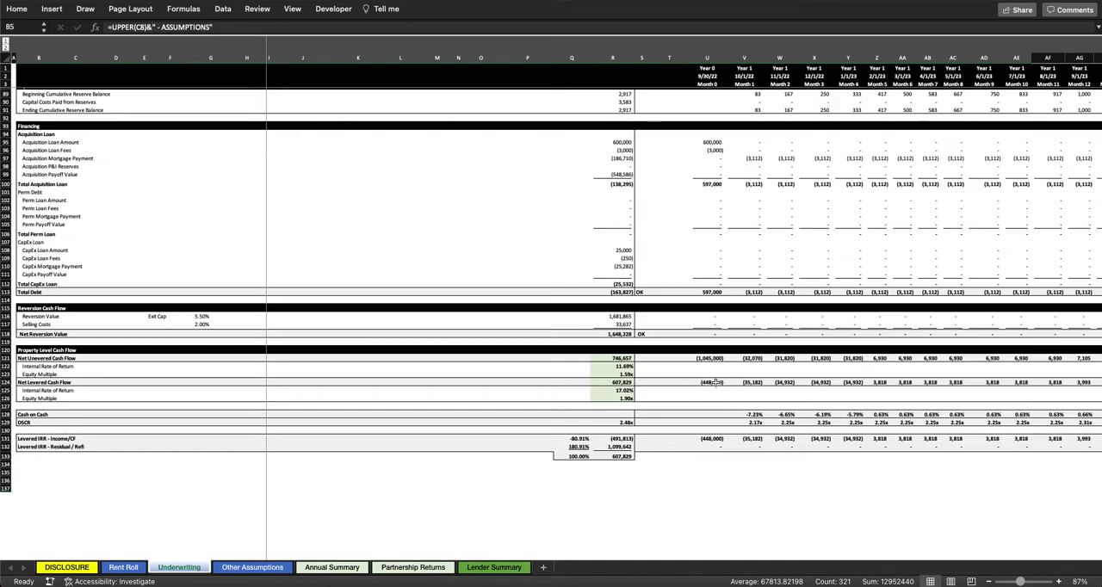
pyautogui.scroll(20, 215, 306)
pyautogui.click(215, 306)
pyautogui.hotkey('ctrl', 'Home')
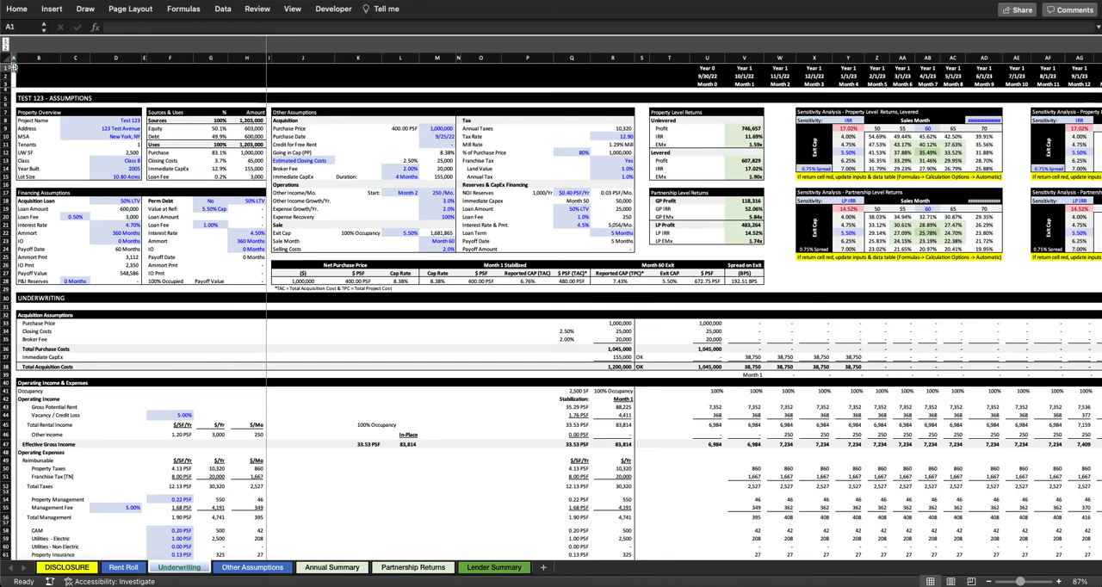
# Step: Examine the Immediate Capex, One-Time Capex, Closing Costs and Estimated Closing Costs tables on the Other Assumptions sheet, selecting each one
pyautogui.click(241, 567)
pyautogui.click(293, 281)
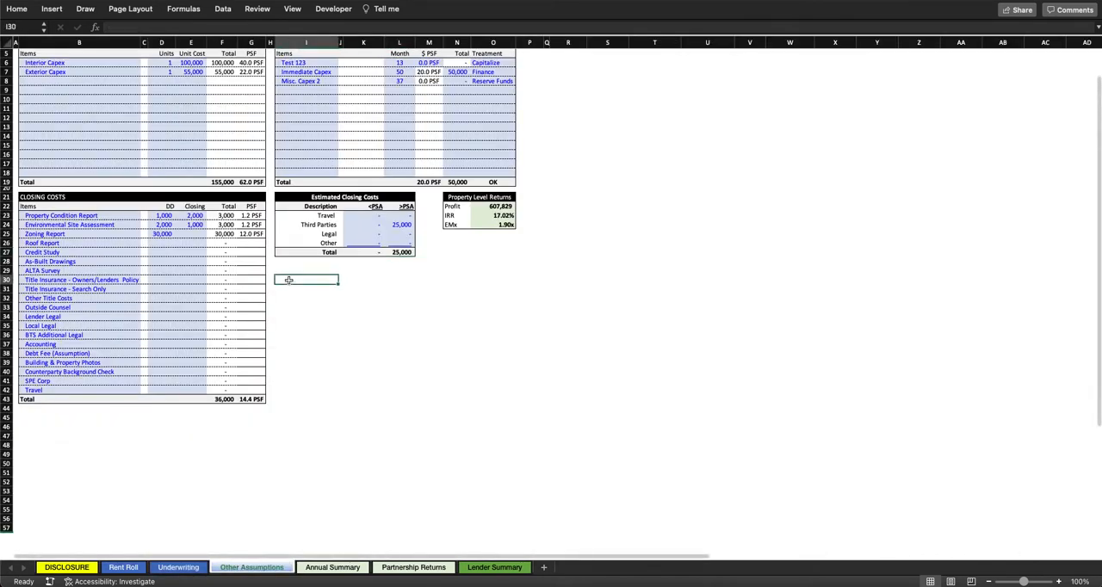
pyautogui.scroll(2, 288, 258)
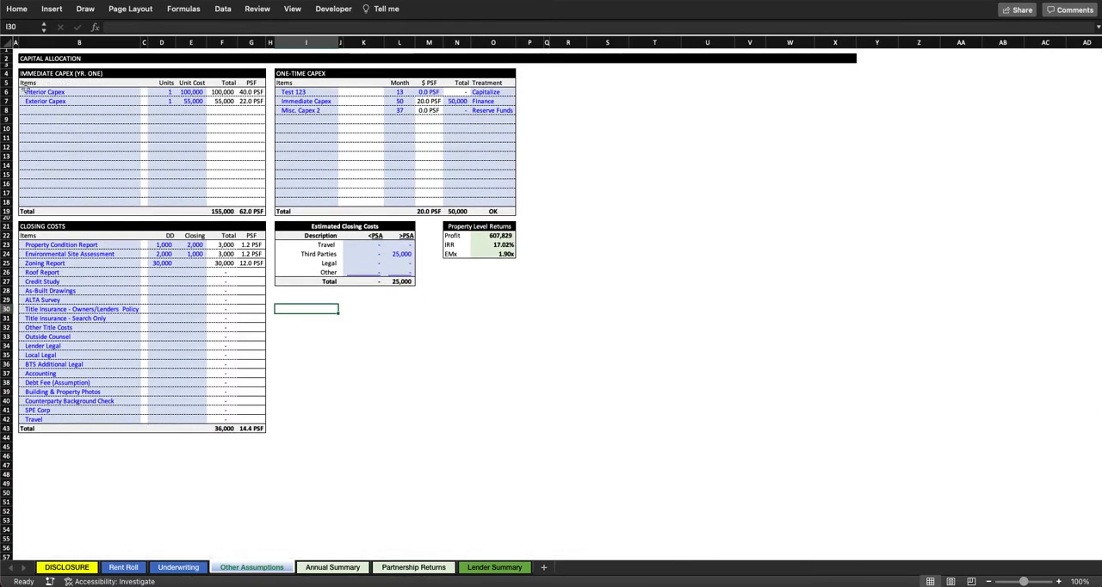
pyautogui.moveTo(26, 74); pyautogui.dragTo(255, 210)
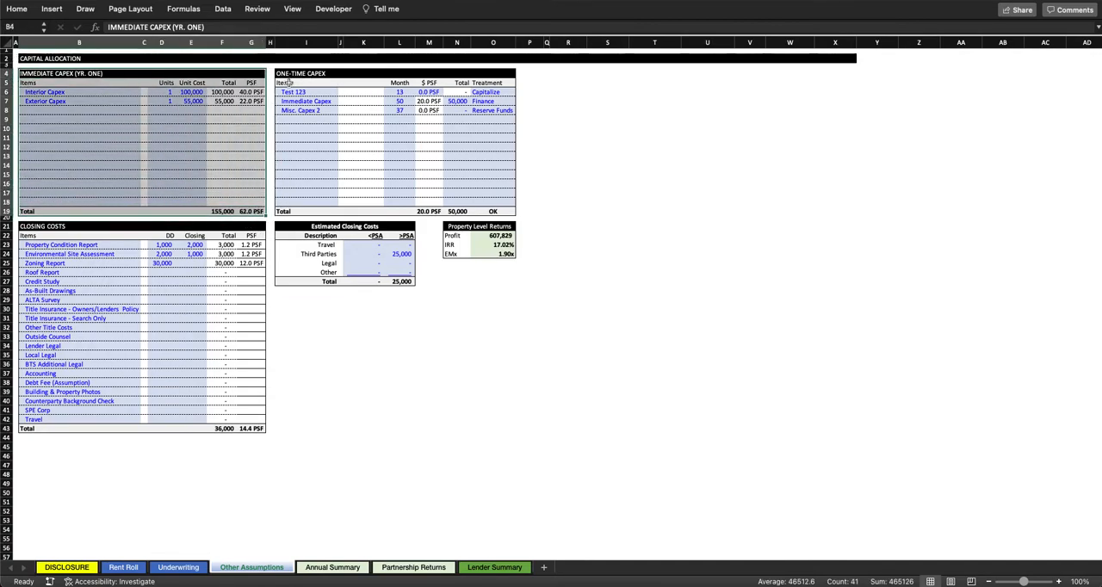
pyautogui.moveTo(280, 73); pyautogui.dragTo(497, 211)
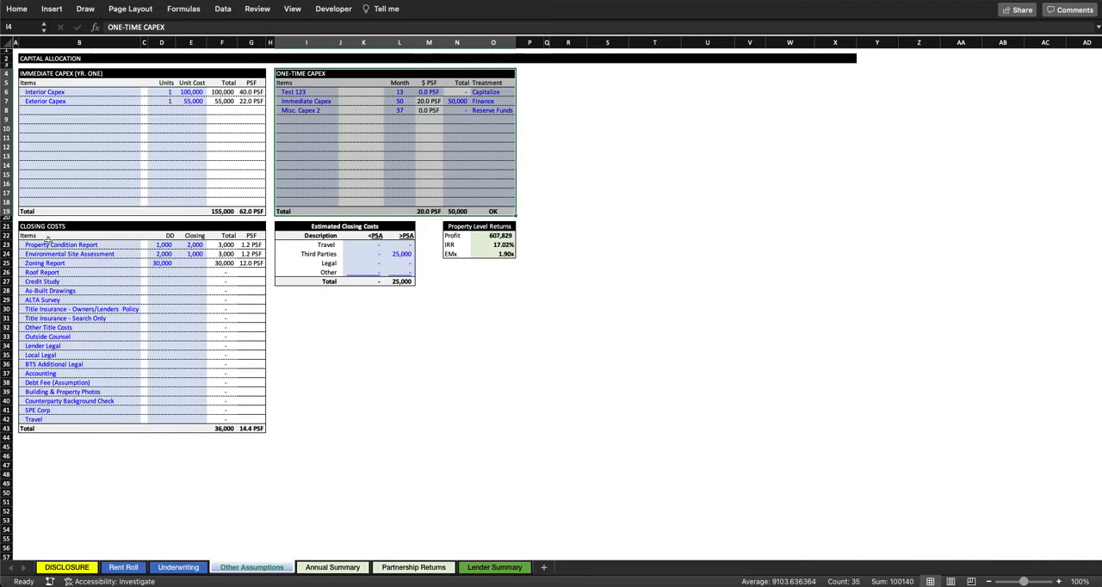
pyautogui.moveTo(27, 226)
pyautogui.mouseDown()
pyautogui.moveTo(364, 300)
pyautogui.moveTo(406, 381)
pyautogui.moveTo(408, 427)
pyautogui.mouseUp()
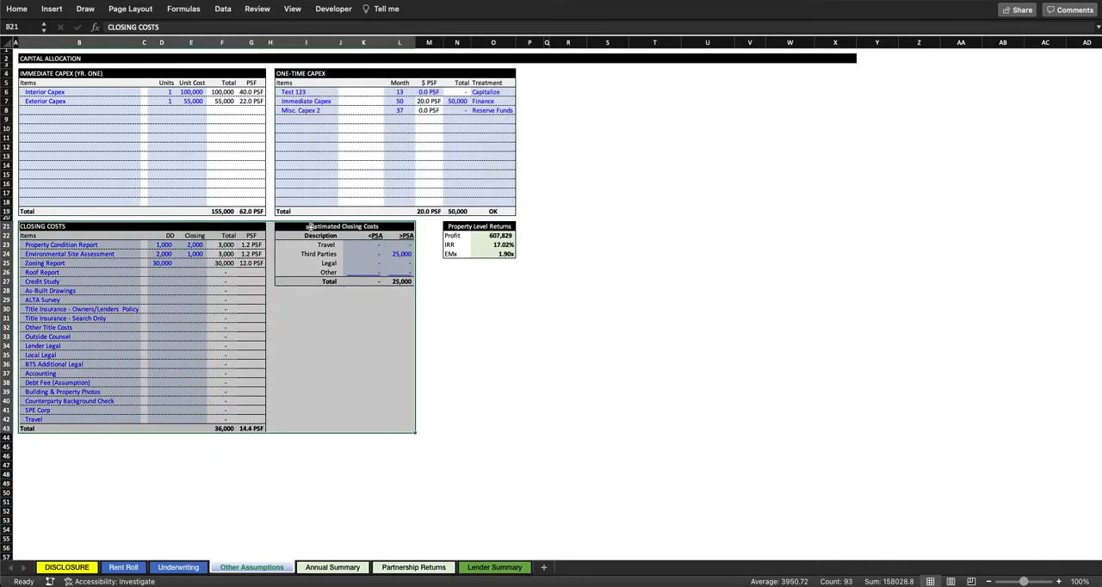
pyautogui.moveTo(315, 228); pyautogui.dragTo(406, 263)
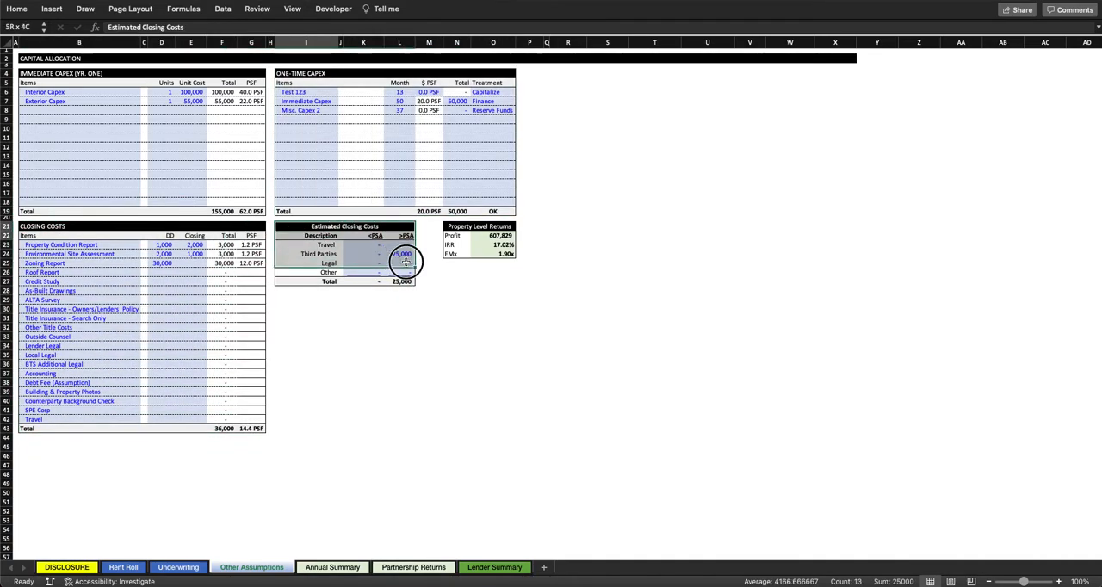
pyautogui.click(28, 226)
pyautogui.moveTo(29, 225); pyautogui.dragTo(255, 430)
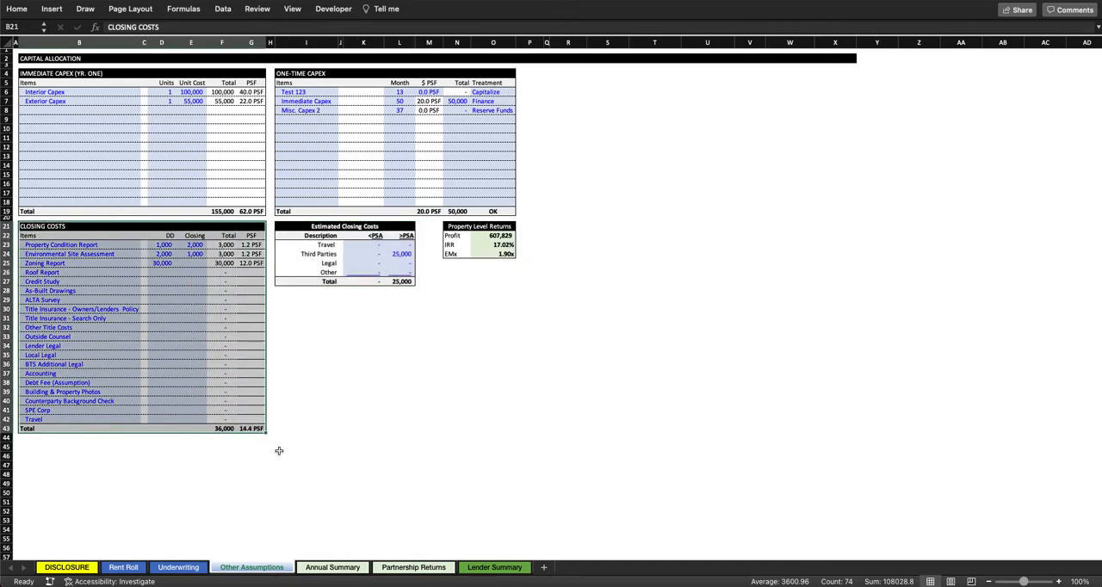
# Step: Review the Annual Summary sheet from the acquisition assumptions down to the property-level cash flow and back
pyautogui.click(337, 565)
pyautogui.scroll(10, 283, 285)
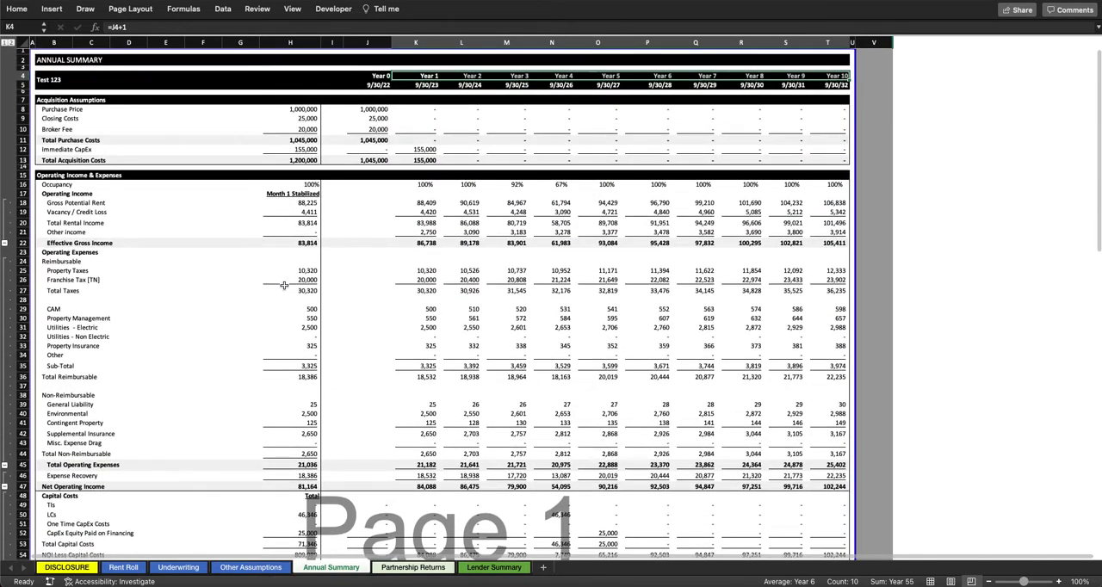
pyautogui.scroll(-2, 283, 287)
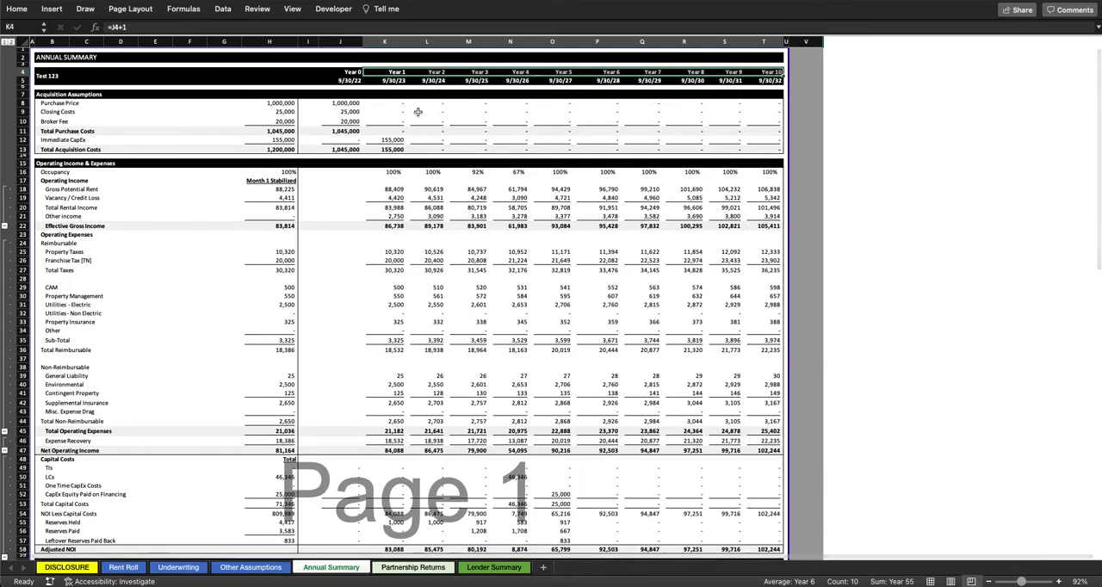
pyautogui.click(686, 148)
pyautogui.scroll(-7, 335, 147)
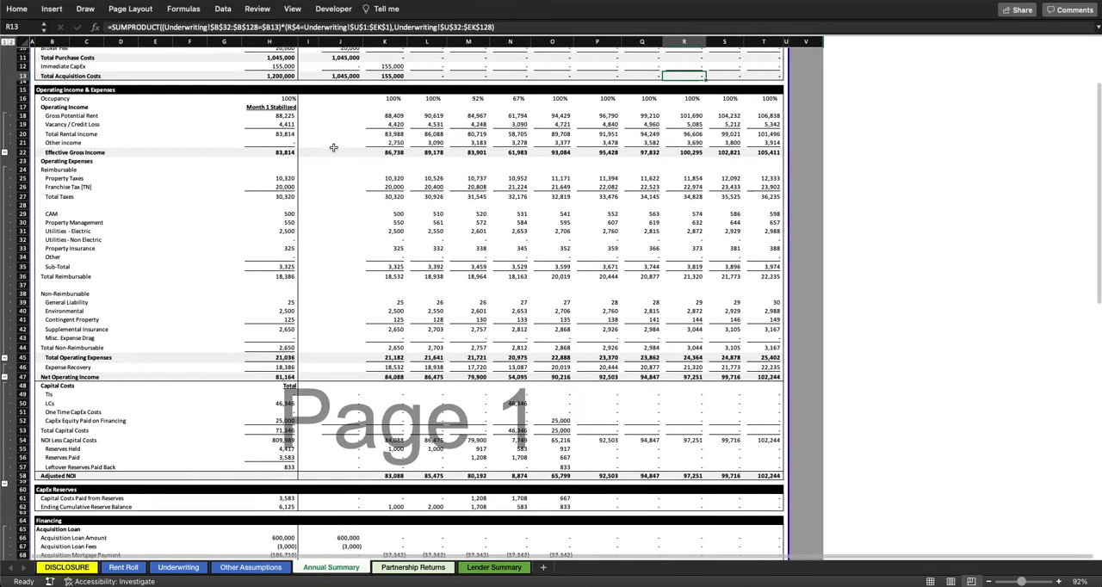
pyautogui.scroll(-9, 334, 148)
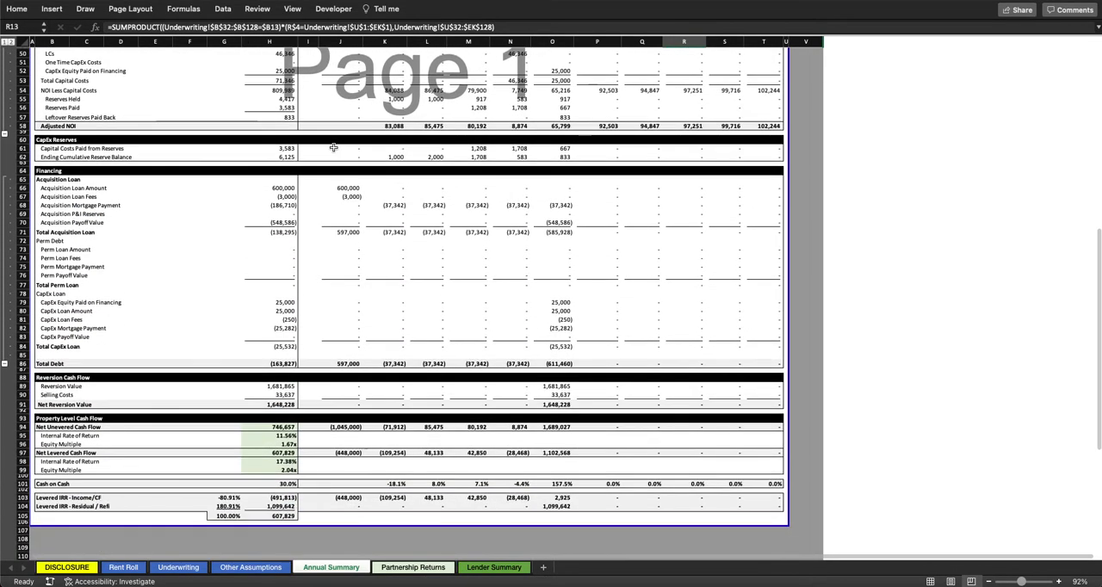
pyautogui.scroll(16, 334, 148)
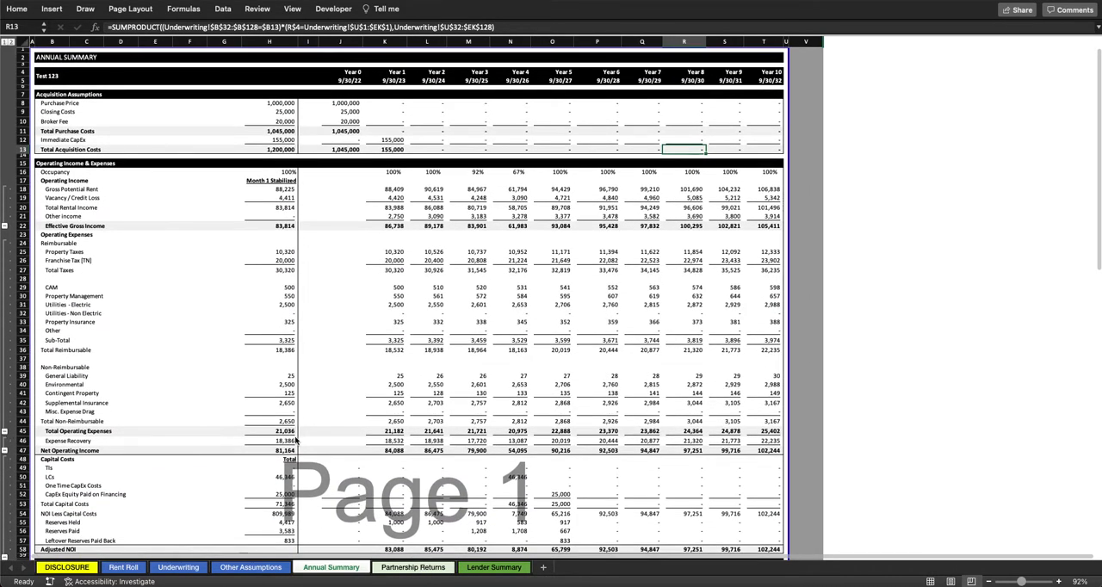
# Step: Examine the distribution hurdles, the sponsor fee percentages and the GP acquisition fee on the Partnership Returns sheet, ending at cell A1
pyautogui.click(417, 567)
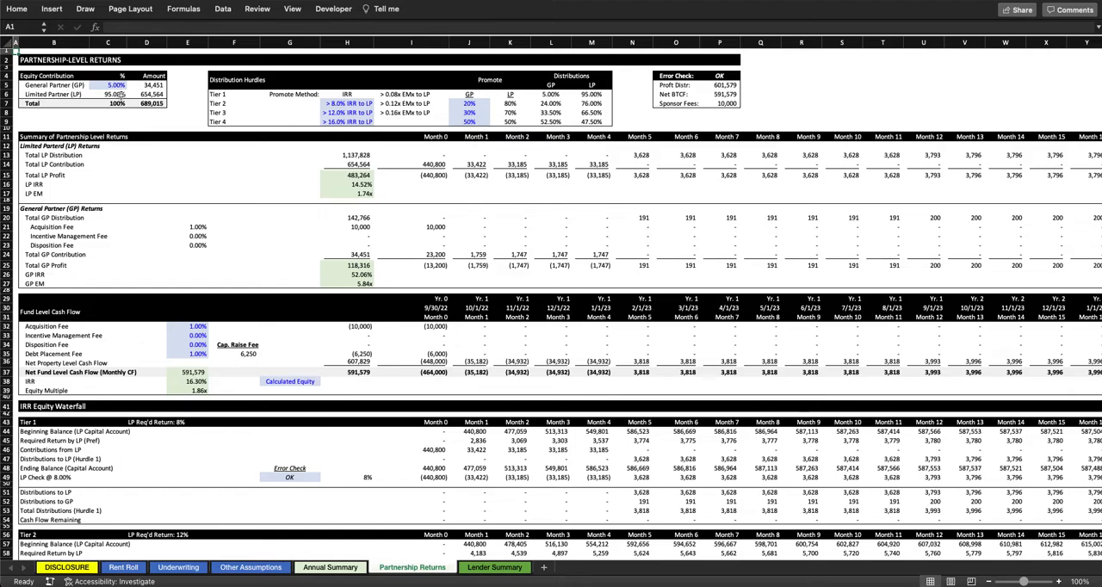
pyautogui.click(361, 104)
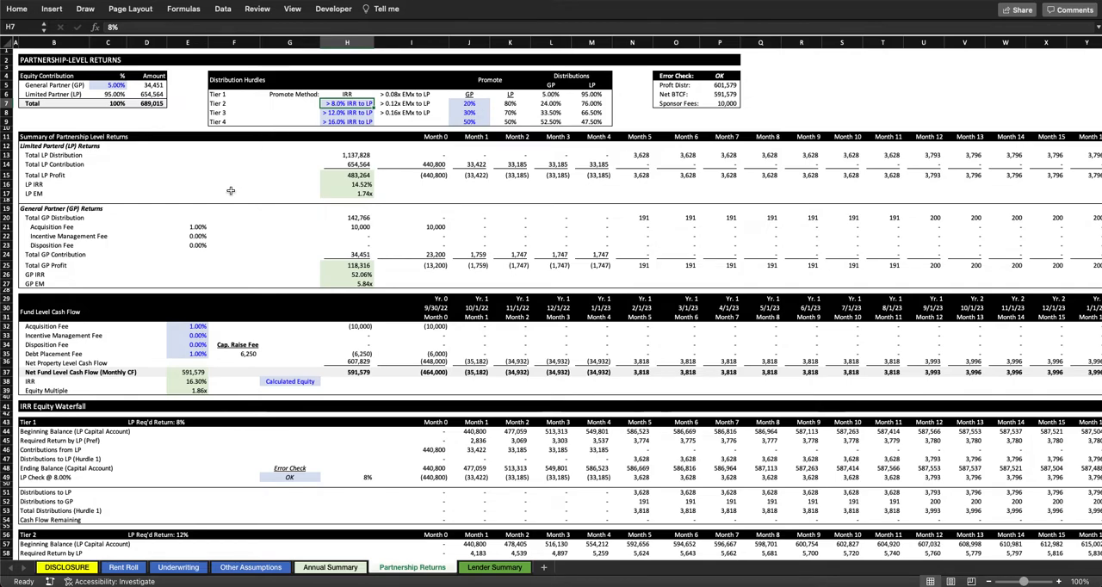
pyautogui.moveTo(198, 325); pyautogui.dragTo(198, 354)
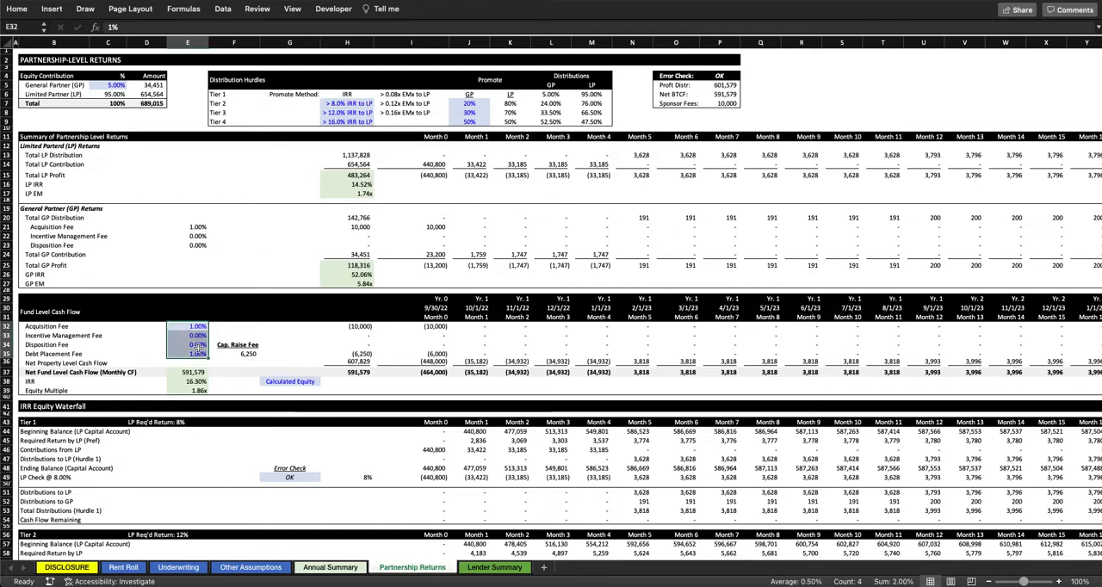
pyautogui.click(200, 227)
pyautogui.scroll(3, 198, 226)
pyautogui.click(16, 53)
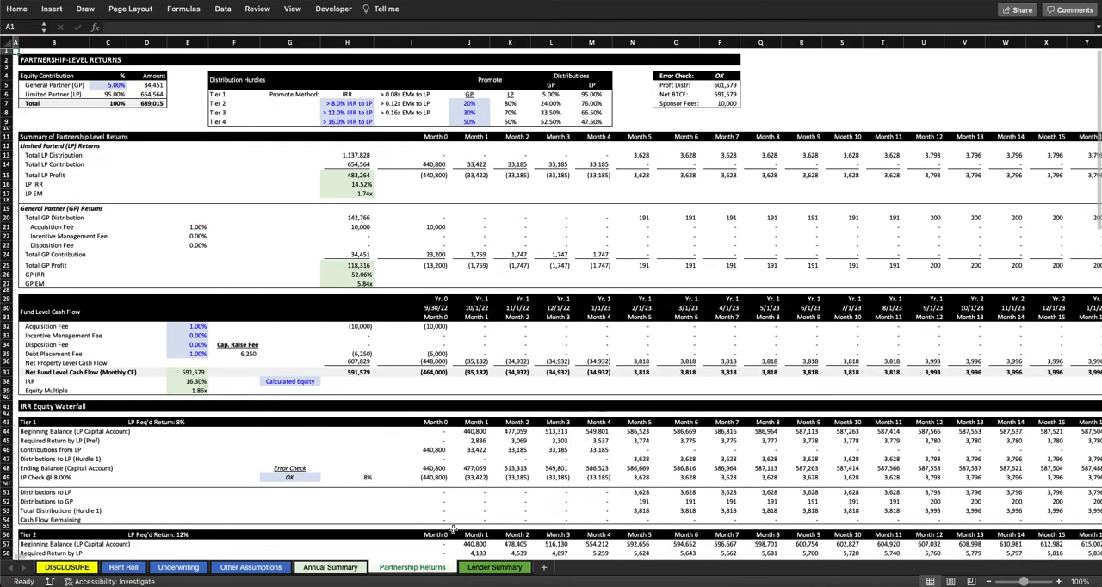
# Step: Look over the Lender Summary sheet with its investment description, sources and uses and charts, ending at cell A1
pyautogui.click(490, 568)
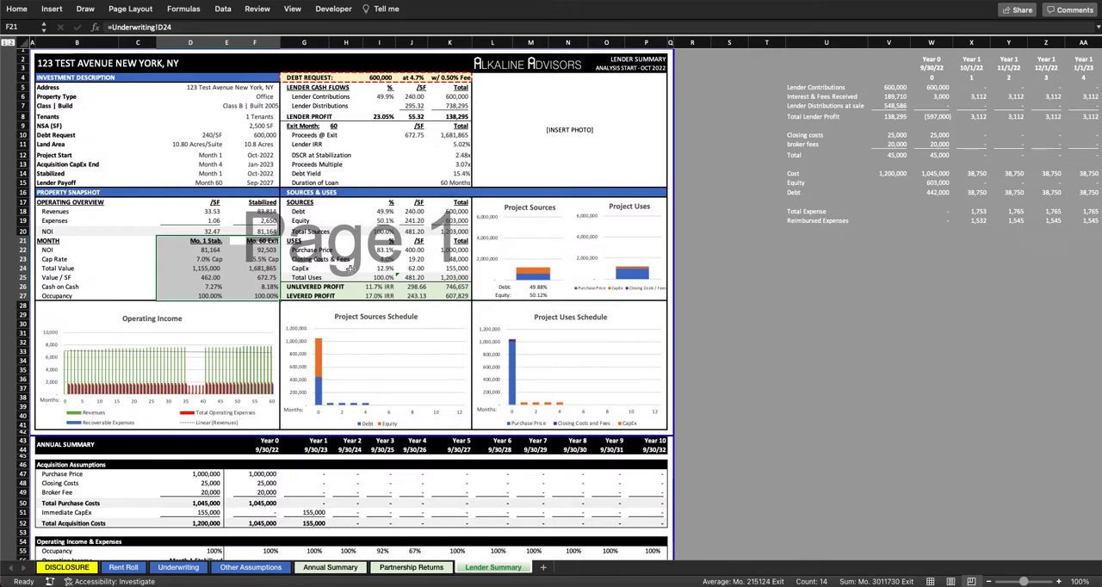
pyautogui.click(694, 191)
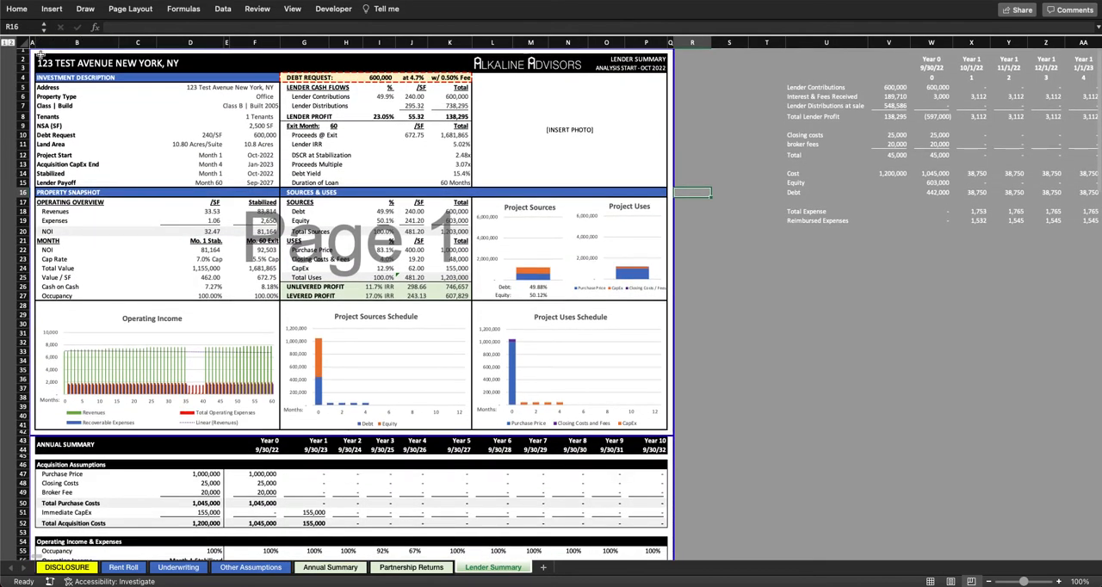
pyautogui.click(34, 48)
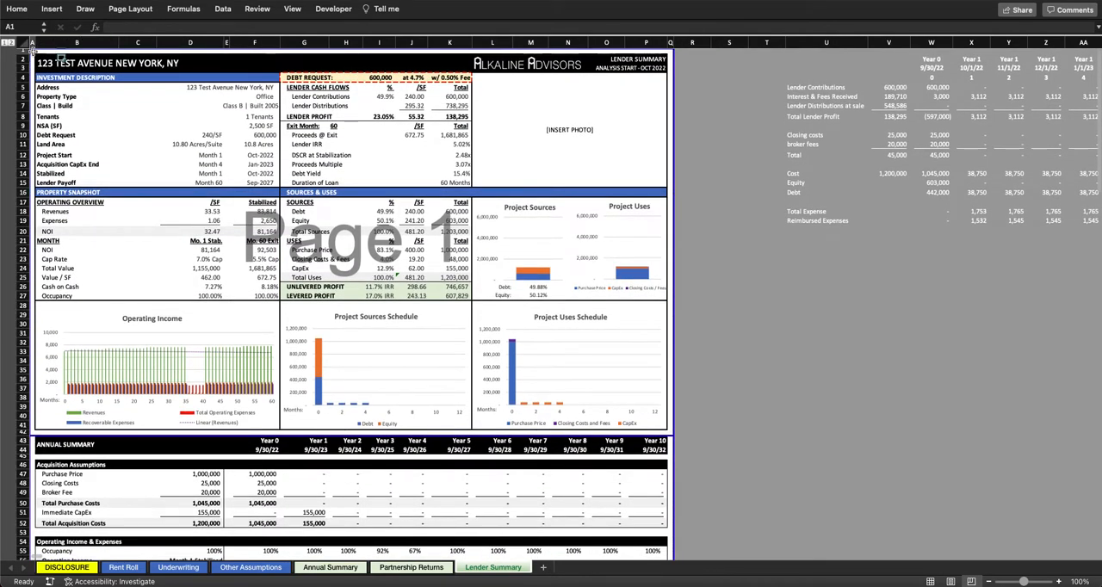
# Step: Return to the Underwriting sheet's assumptions for a closer look and select the Project Name value in the Property Overview
pyautogui.click(178, 568)
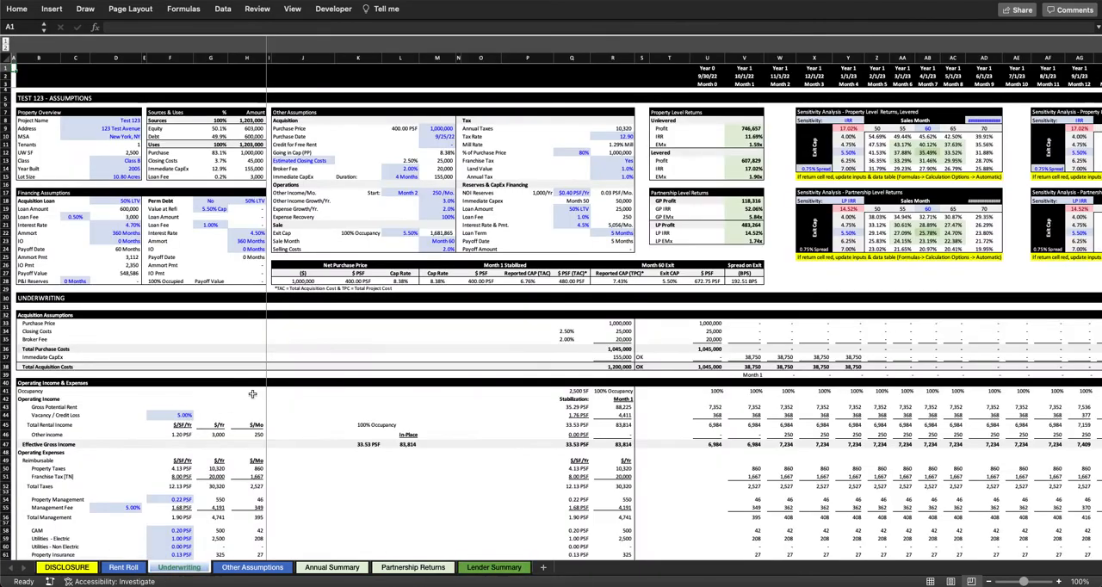
pyautogui.click(336, 341)
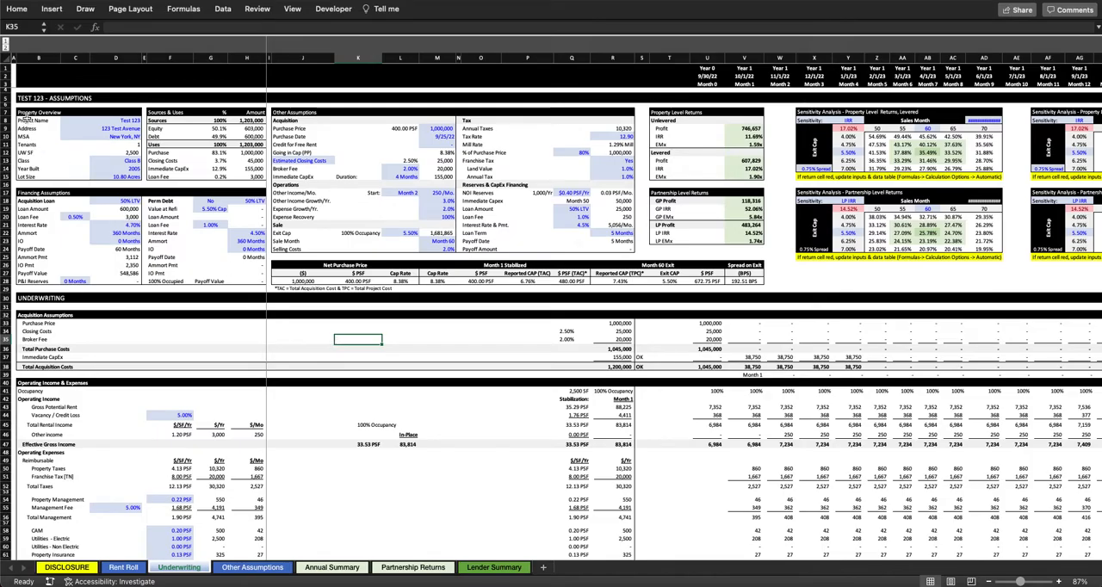
pyautogui.scroll(2, 26, 119)
pyautogui.scroll(5, 26, 118)
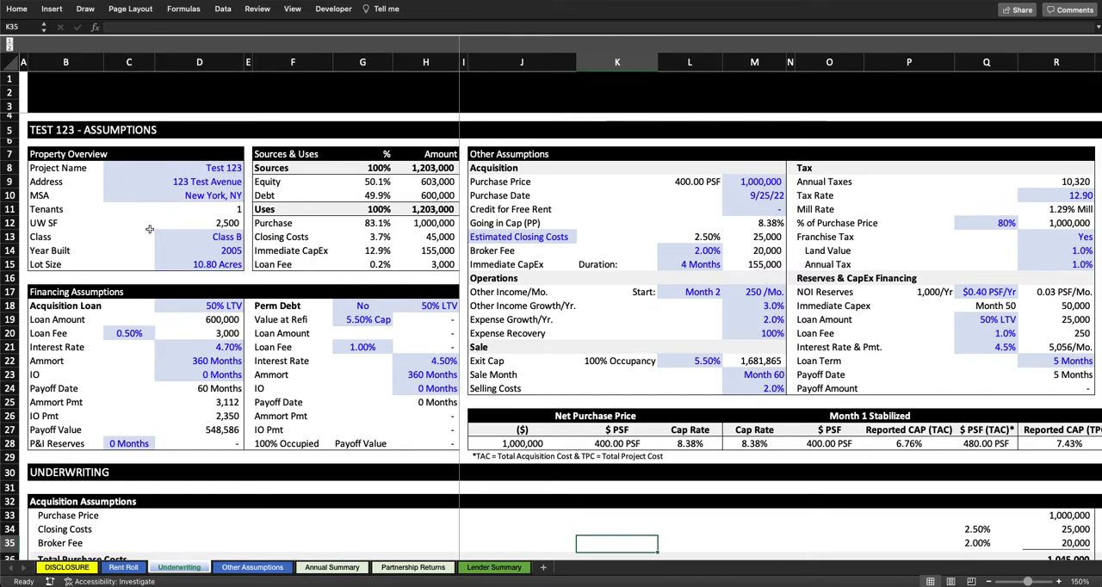
pyautogui.click(220, 166)
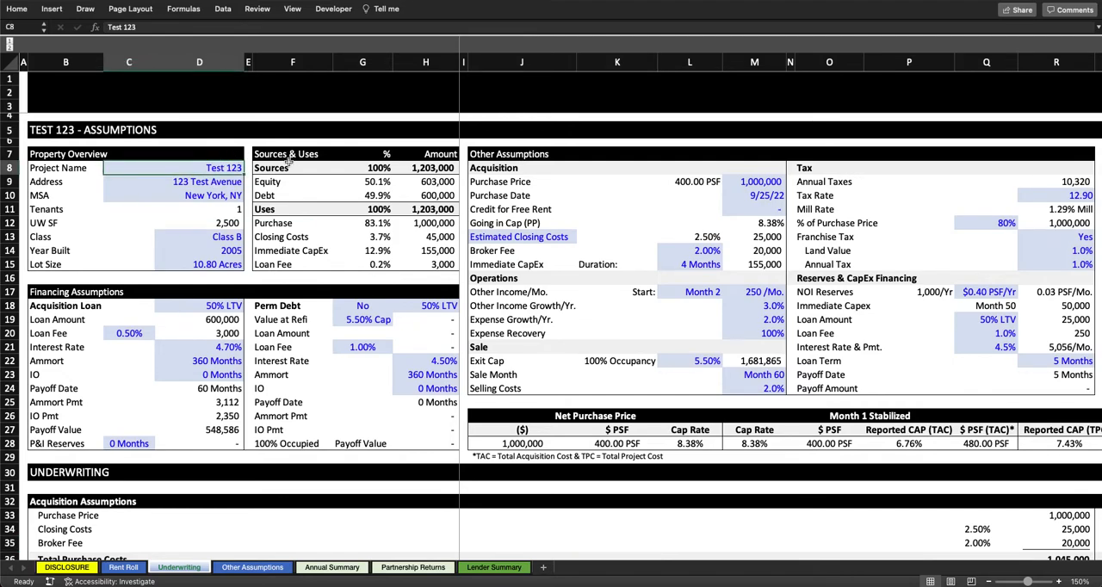
# Step: Set the Project Name in the Property Overview to Property Test
pyautogui.write('Property')
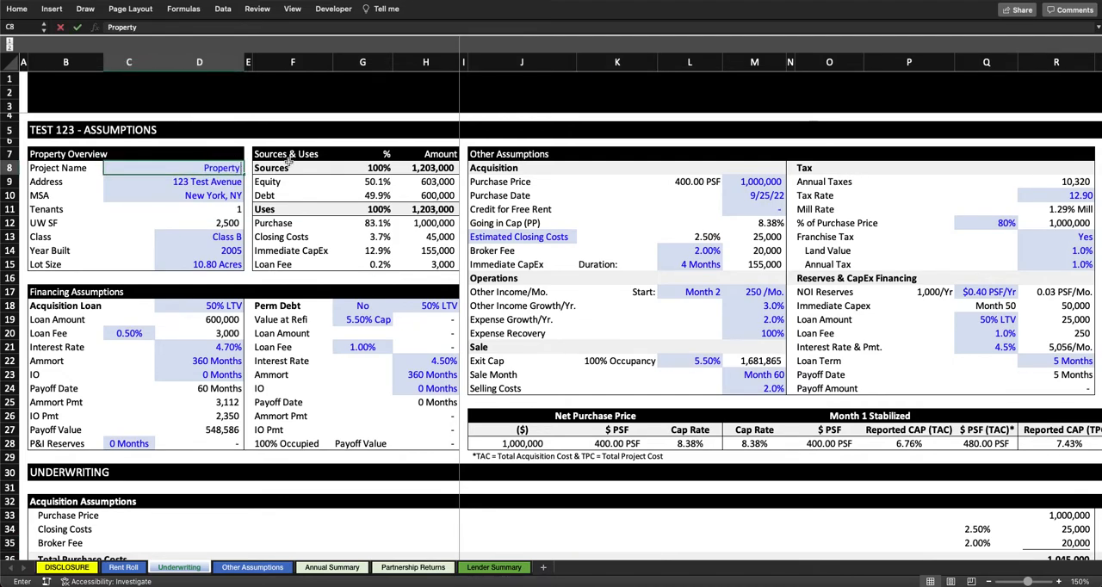
pyautogui.write(' Test')
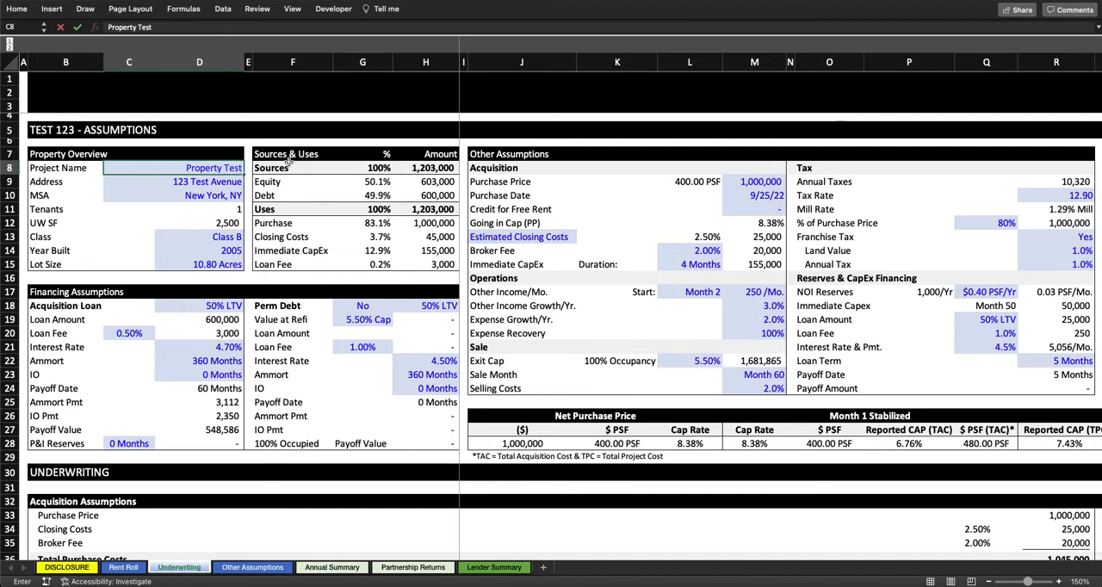
pyautogui.press('Return')
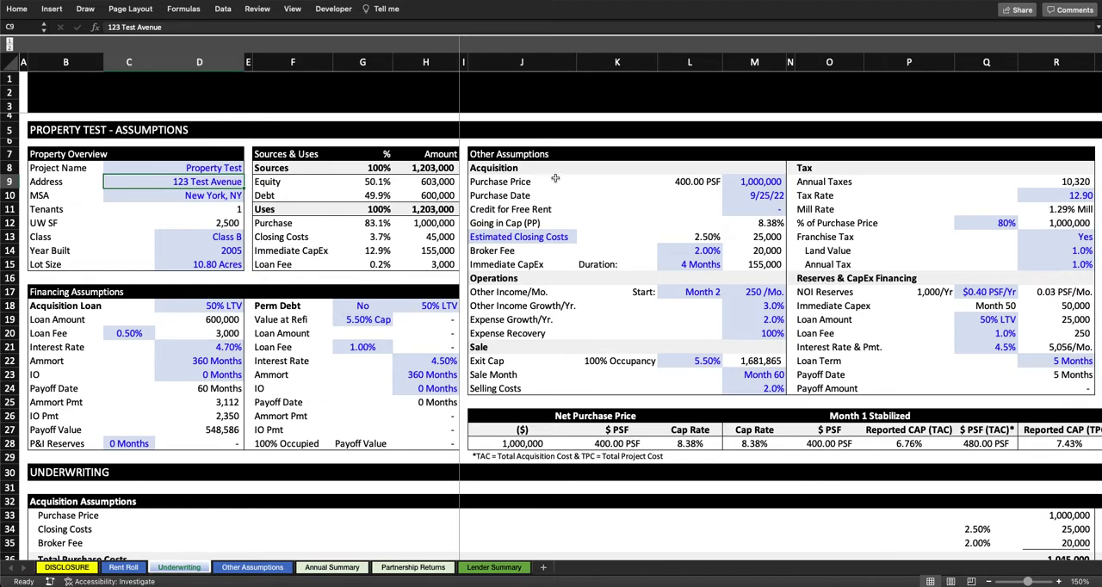
# Step: Go through the Other Assumptions blocks one by one: Acquisition, Operations, Sale, Tax, and Reserves & CapEx Financing
pyautogui.hscroll(3, 527, 193)
pyautogui.hscroll(-3, 522, 203)
pyautogui.moveTo(485, 164); pyautogui.dragTo(767, 256)
pyautogui.moveTo(493, 278); pyautogui.dragTo(744, 338)
pyautogui.click(498, 344)
pyautogui.moveTo(498, 344); pyautogui.dragTo(734, 381)
pyautogui.hscroll(2, 912, 275)
pyautogui.moveTo(715, 166); pyautogui.dragTo(948, 260)
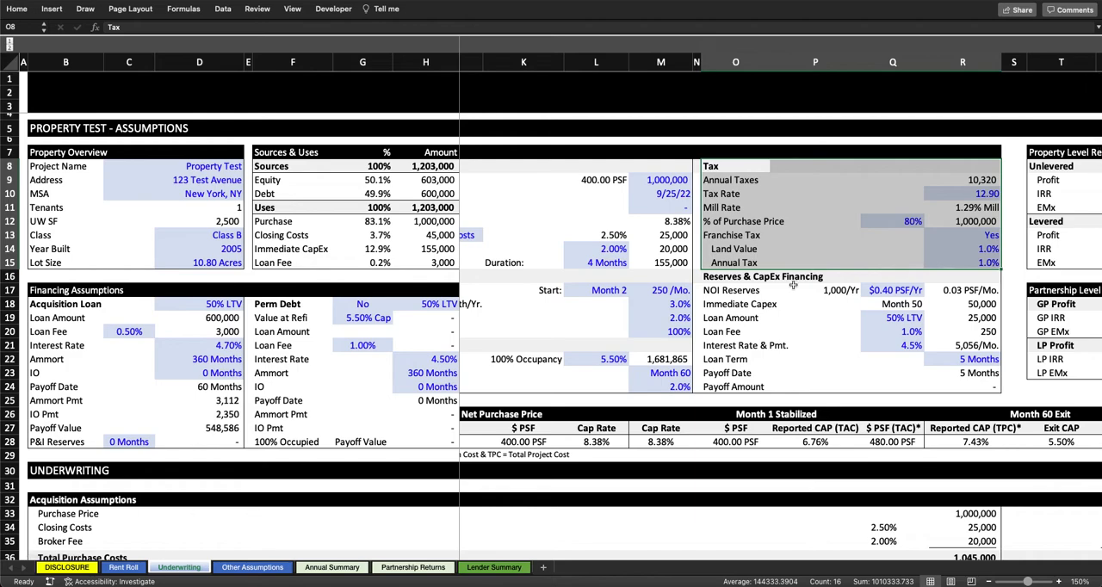
pyautogui.moveTo(714, 277); pyautogui.dragTo(930, 388)
pyautogui.hscroll(-2, 933, 381)
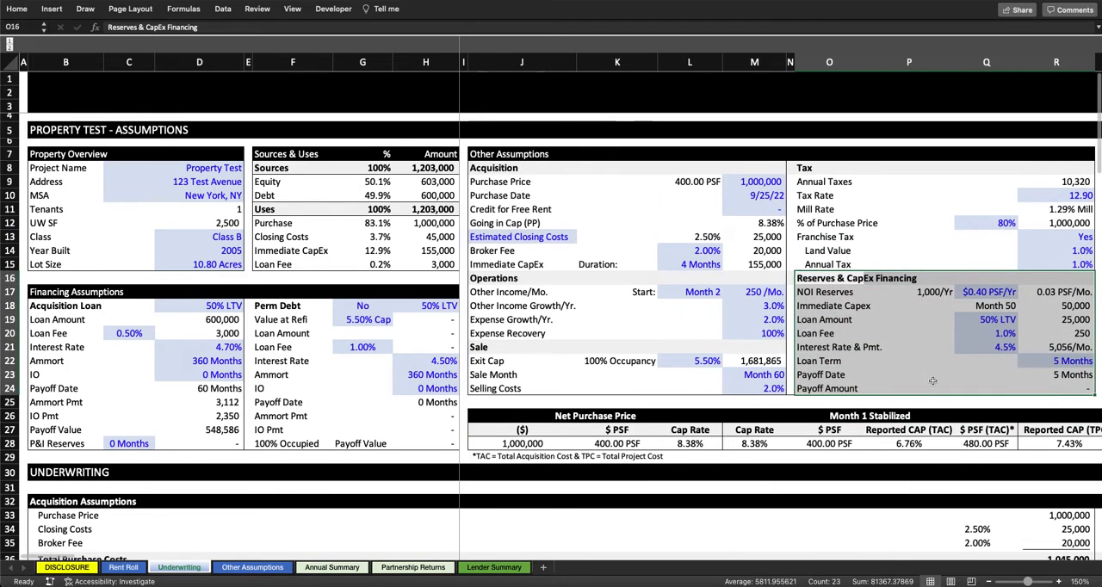
# Step: Set the Purchase Price to 1,100,000 and check the linked purchase price under Acquisition Assumptions
pyautogui.click(549, 220)
pyautogui.click(532, 183)
pyautogui.click(761, 181)
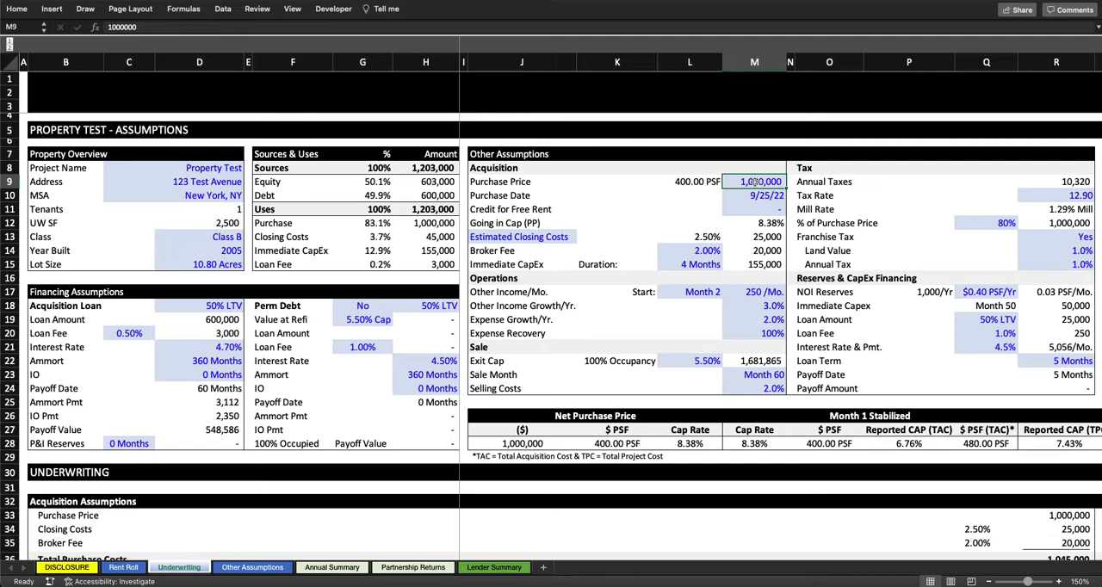
pyautogui.write('11')
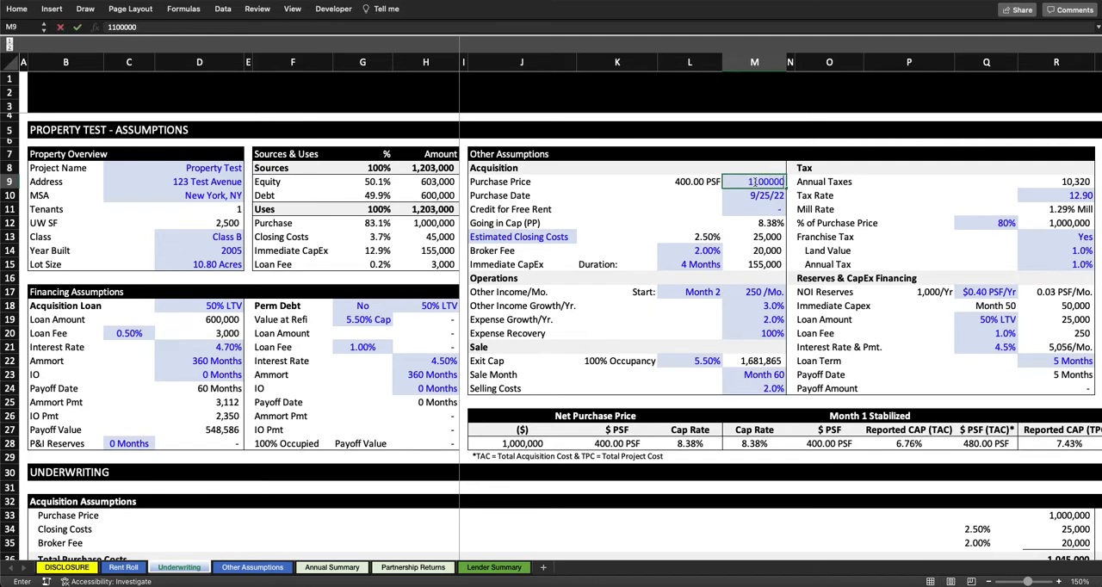
pyautogui.press('Return')
pyautogui.click(1068, 517)
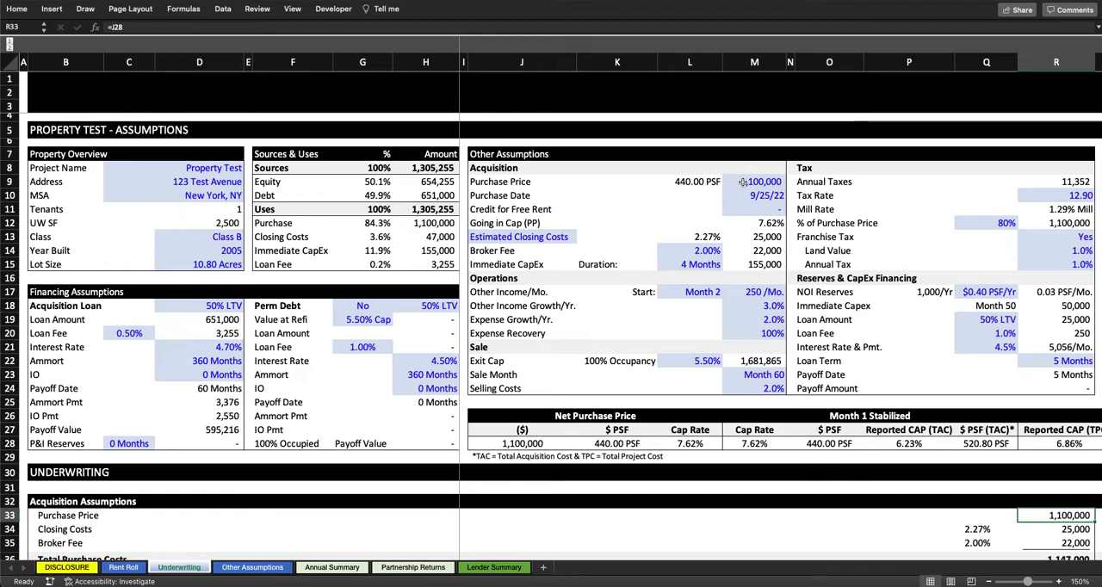
# Step: Examine the Purchase Date input and the Month 0 and Month 1 date formulas in the timeline header that depend on it
pyautogui.click(518, 196)
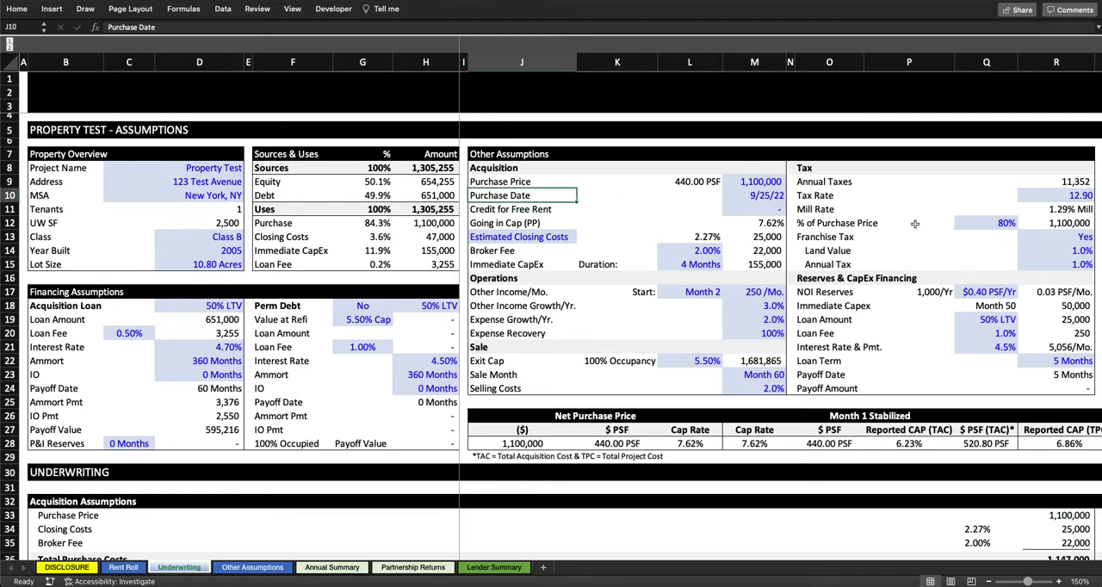
pyautogui.click(831, 199)
pyautogui.hscroll(5, 842, 199)
pyautogui.hscroll(-3, 843, 200)
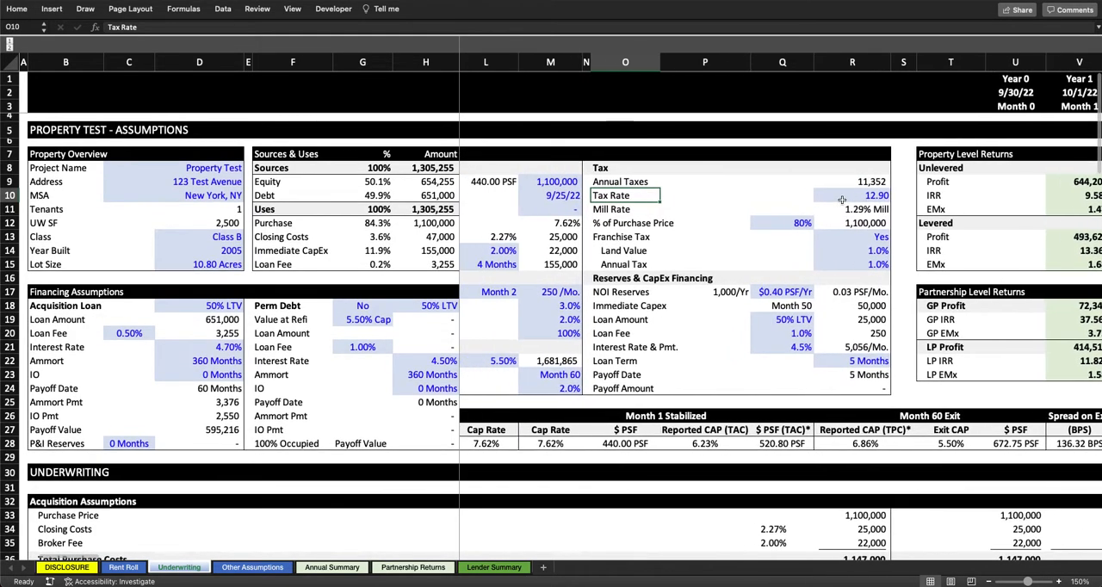
pyautogui.click(598, 195)
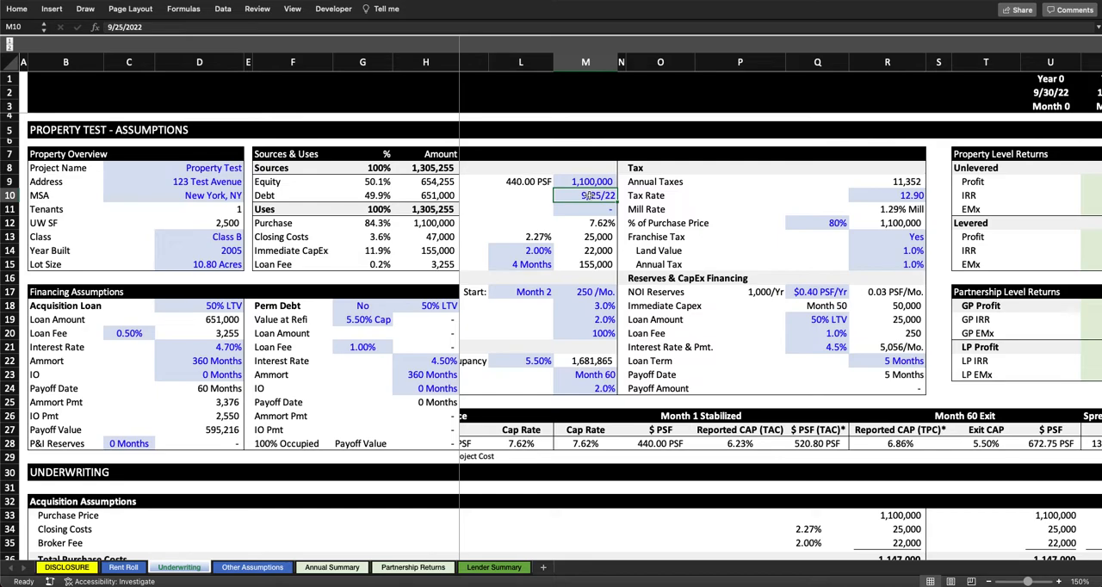
pyautogui.click(1065, 91)
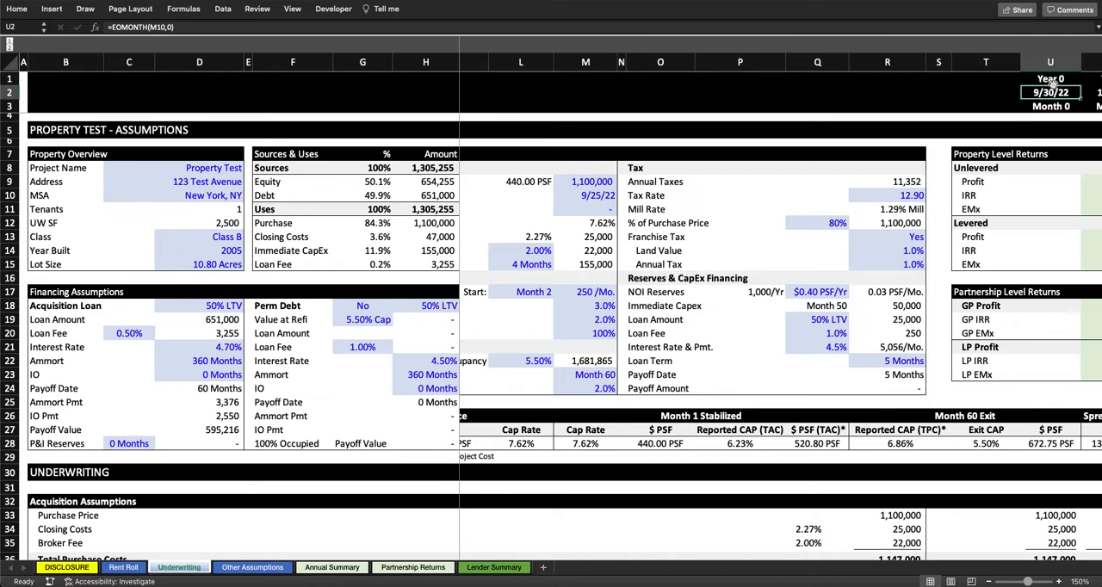
pyautogui.hscroll(3, 1027, 166)
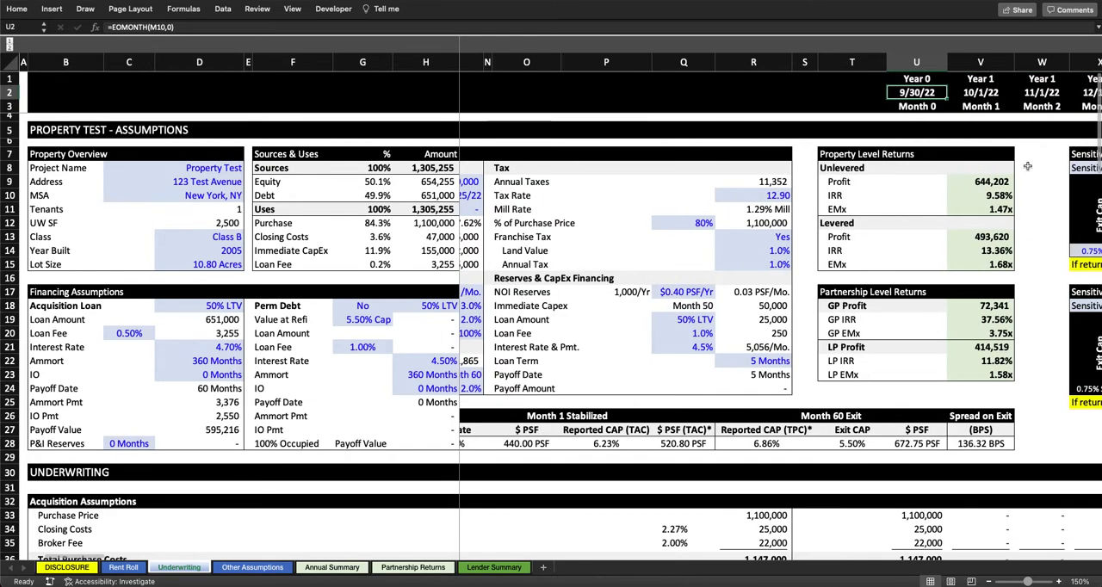
pyautogui.hscroll(3, 1027, 167)
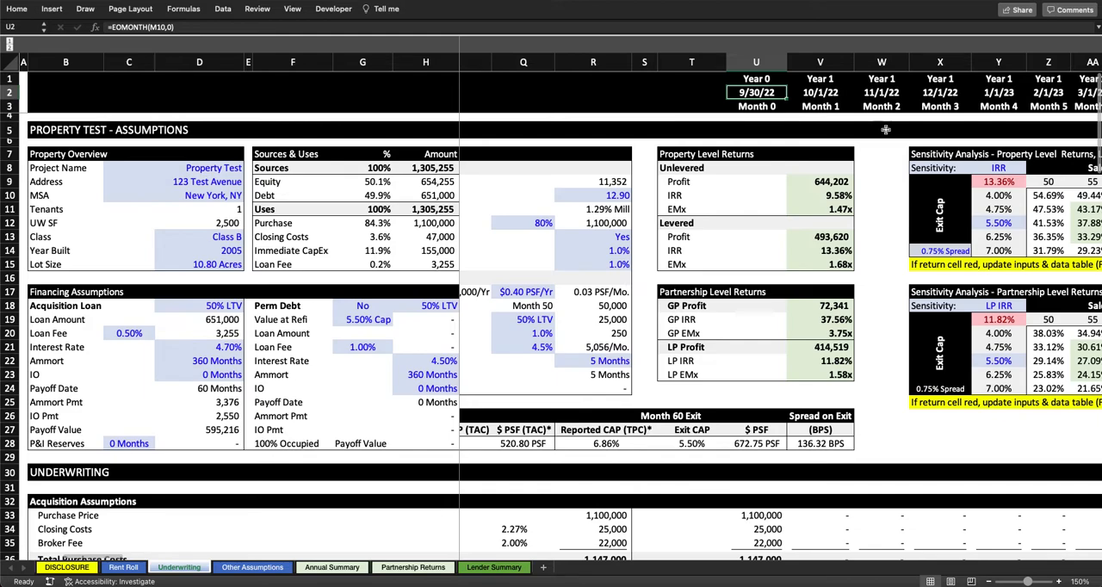
pyautogui.click(832, 95)
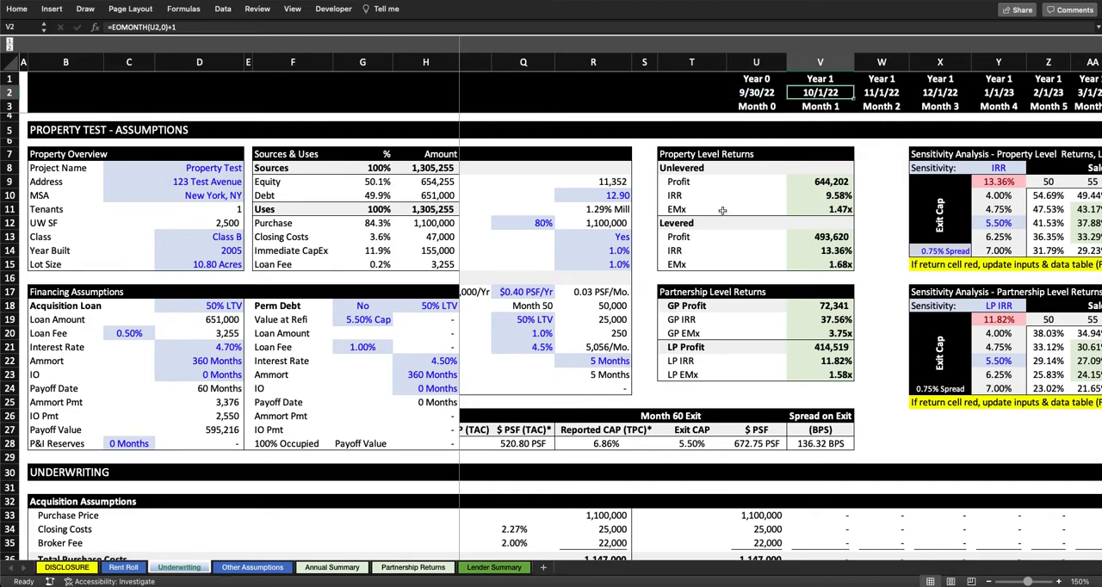
# Step: Change the Month 1 date formula to =EOMONTH(U2,1) and fill it across the timeline header through Month 132
pyautogui.doubleClick(824, 92)
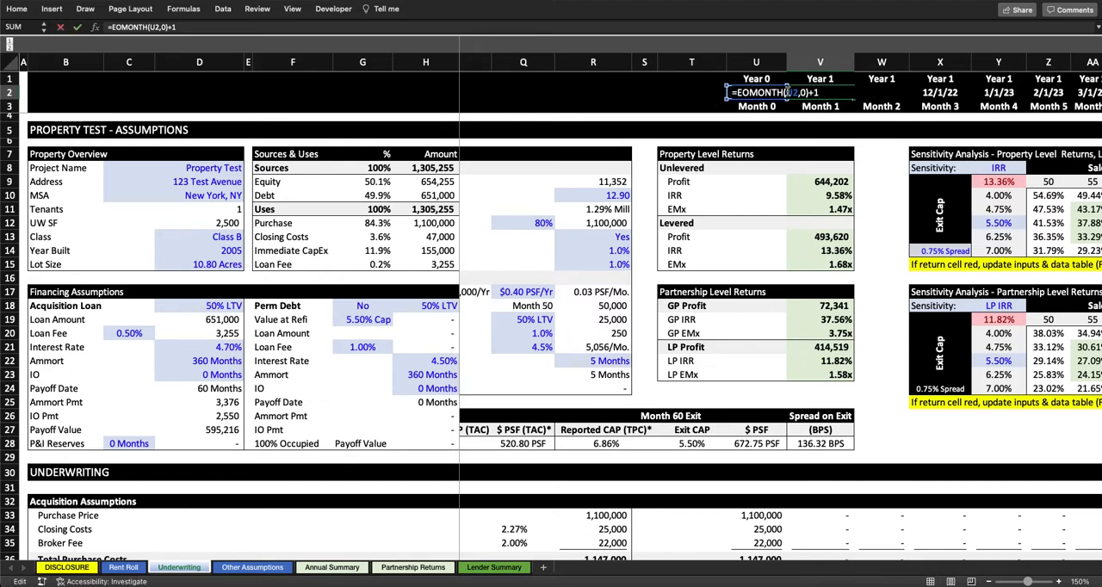
pyautogui.press('BackSpace')
pyautogui.press('BackSpace')
pyautogui.press('Return')
pyautogui.doubleClick(840, 92)
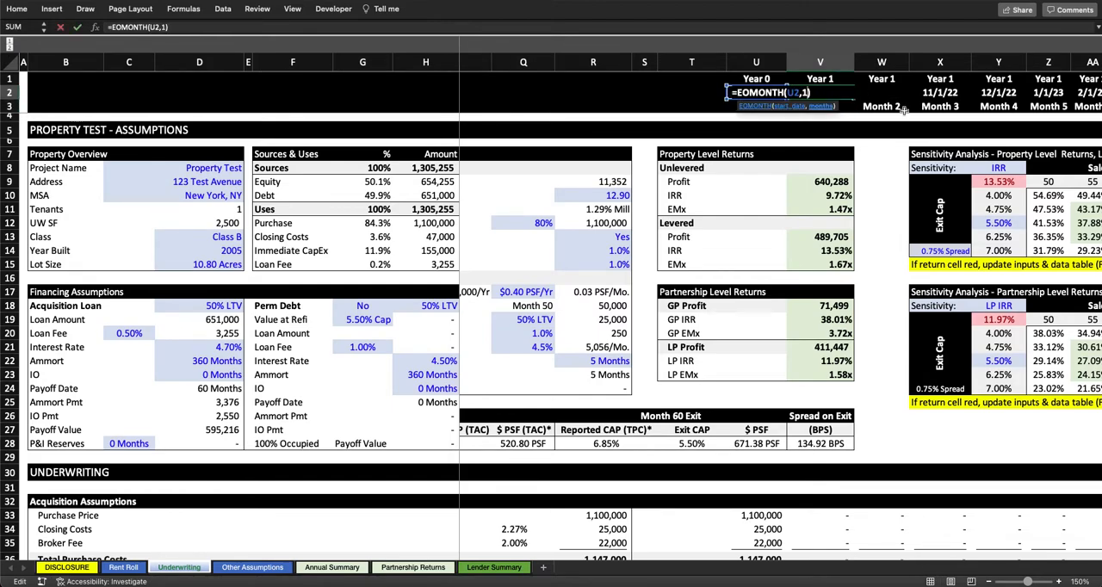
pyautogui.press('Return')
pyautogui.press('Up')
pyautogui.hotkey('ctrl', 'shift', 'Right')
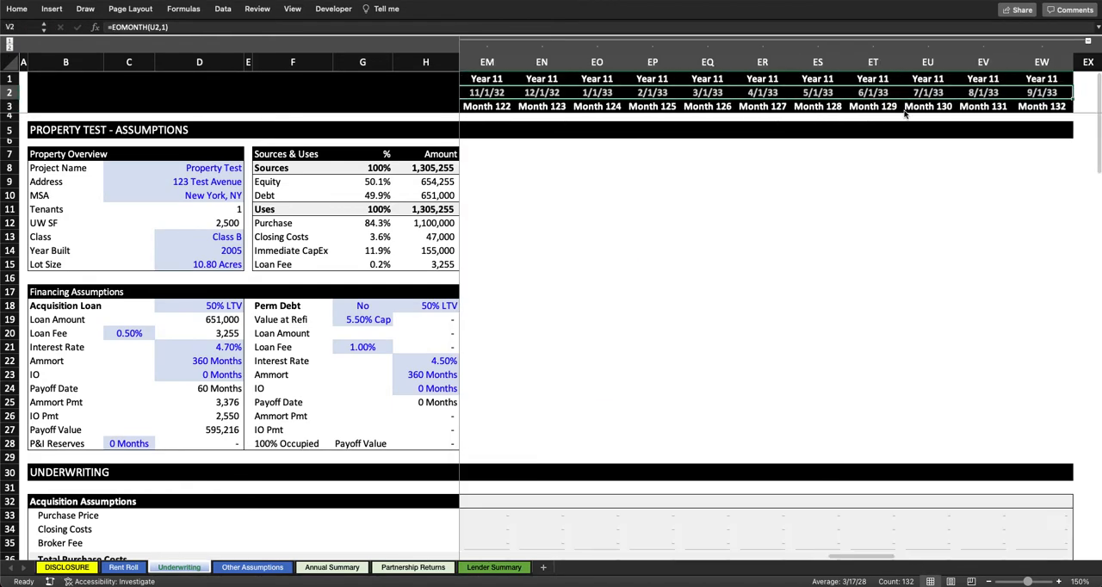
pyautogui.press('Home')
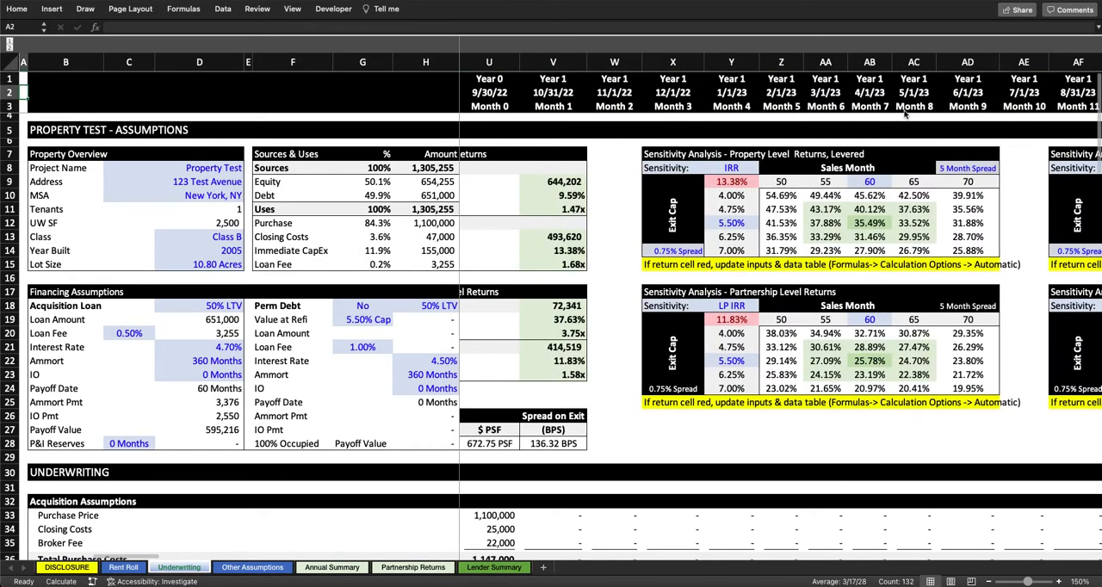
# Step: Check the timeline's month-end dates and compare them with the Purchase Date in the Acquisition assumptions
pyautogui.hscroll(-5, 763, 196)
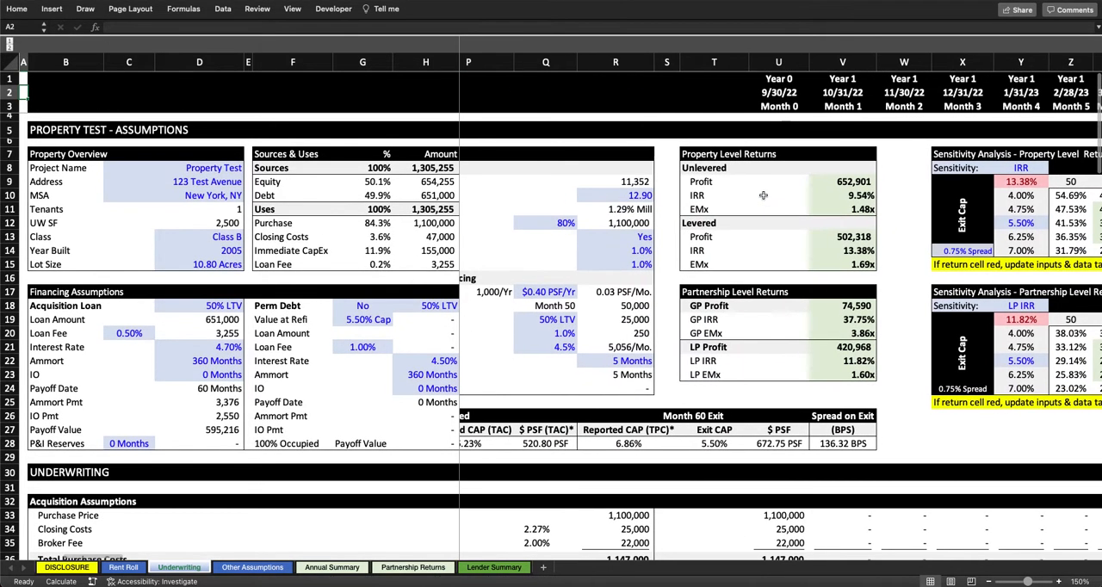
pyautogui.hscroll(-3, 763, 195)
pyautogui.click(980, 93)
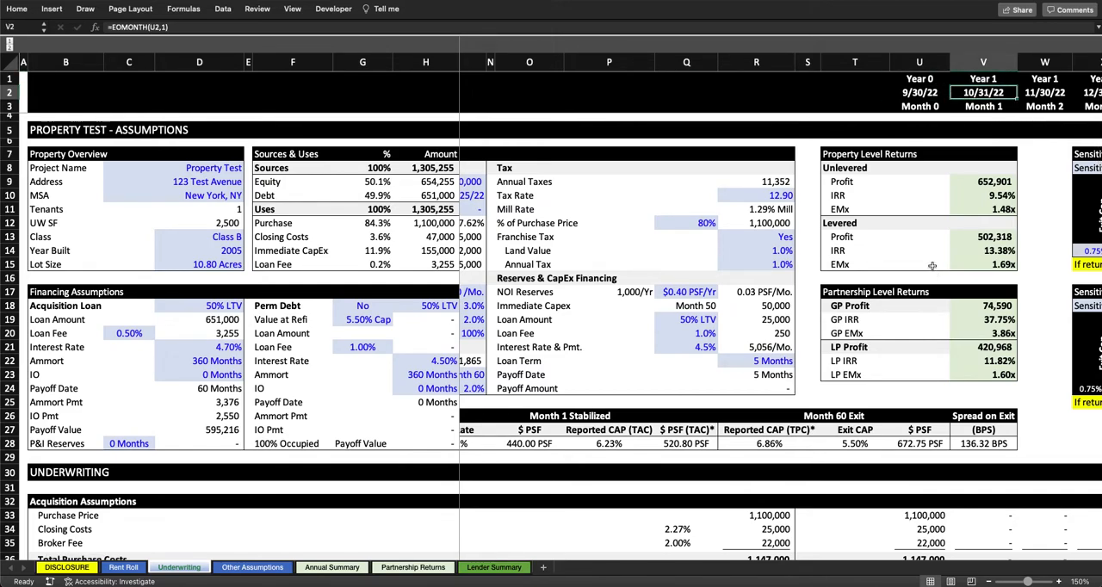
pyautogui.hscroll(-3, 931, 265)
pyautogui.click(769, 196)
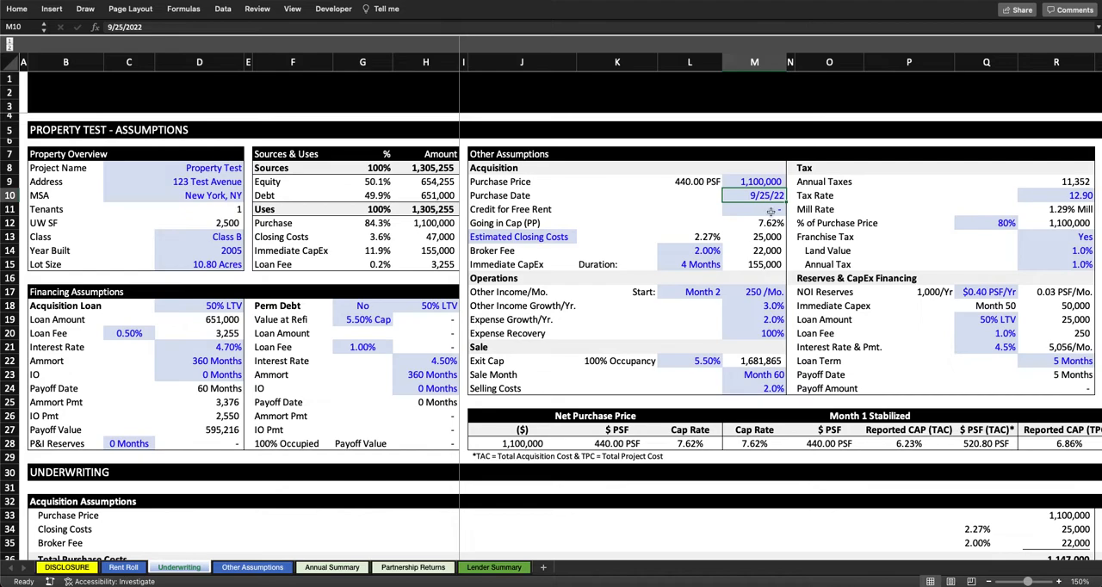
pyautogui.hscroll(5, 772, 211)
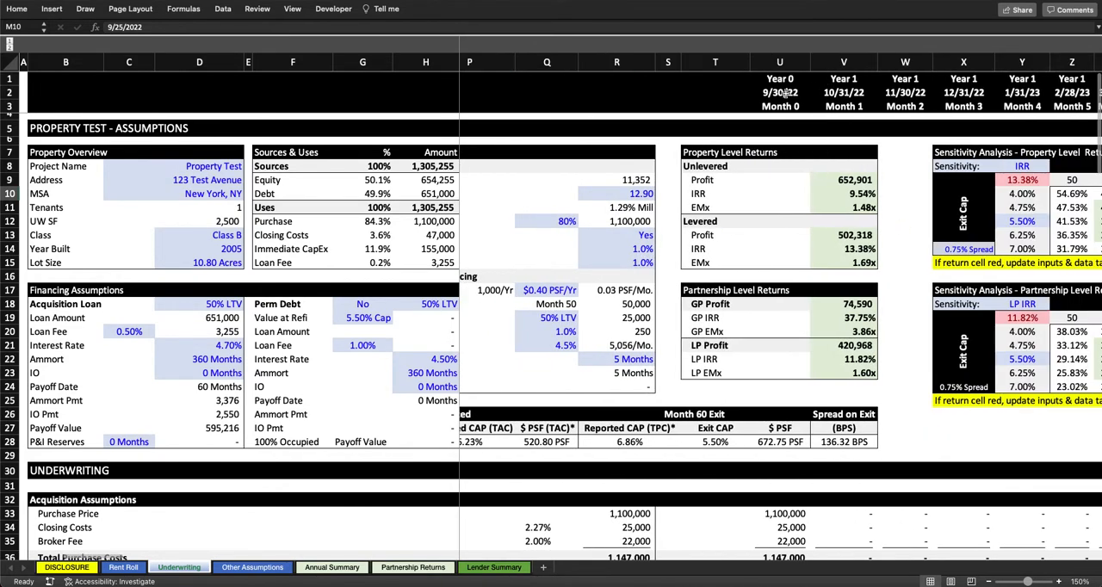
pyautogui.hscroll(-5, 740, 297)
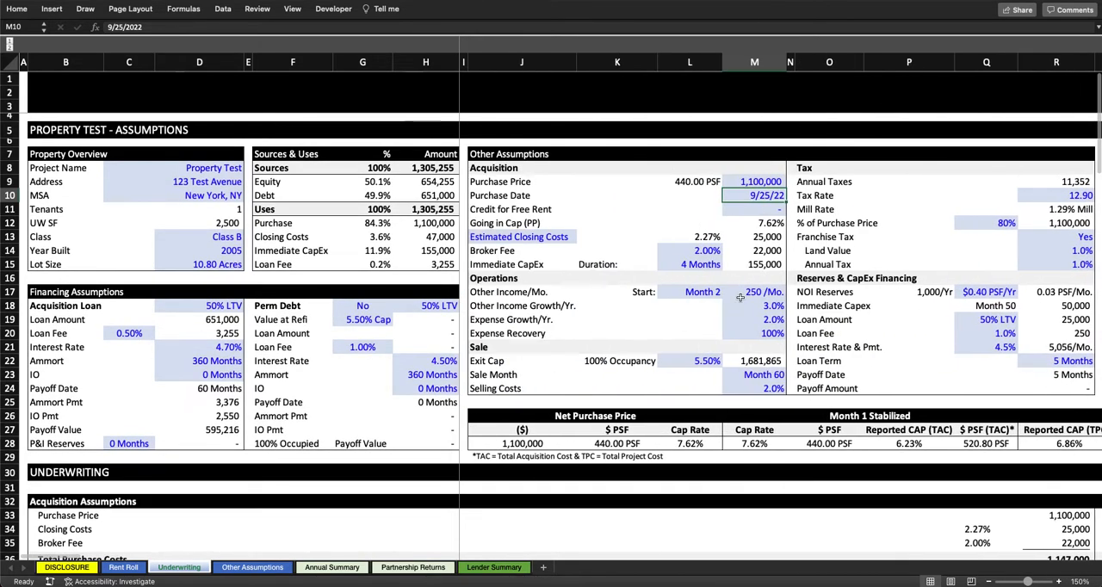
# Step: Try a Credit for Free Rent of 100,000, check the linked purchase price under Acquisition Assumptions, and undo the entry
pyautogui.click(570, 213)
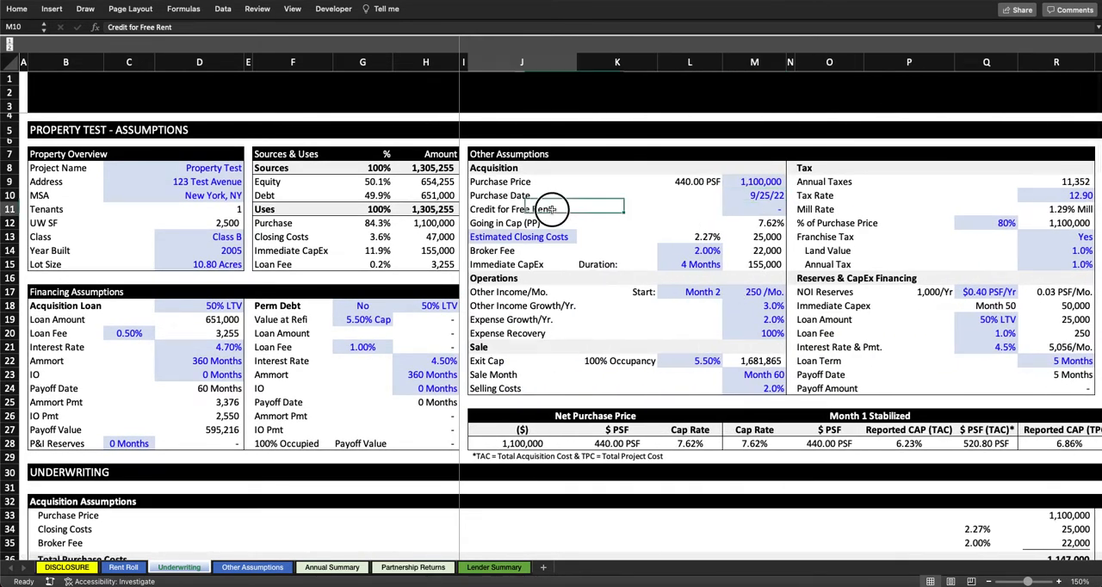
pyautogui.click(756, 210)
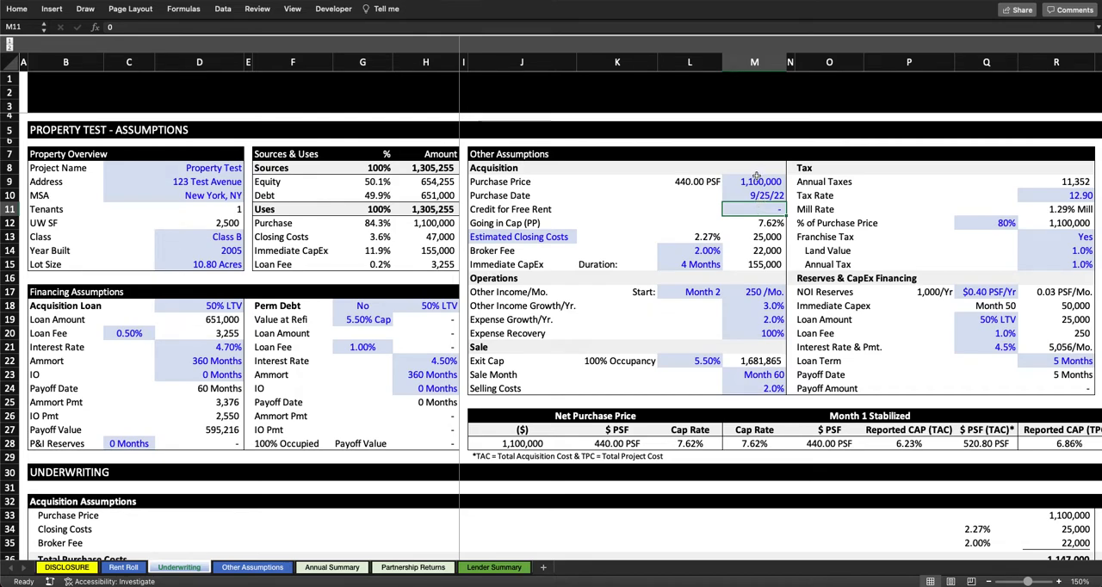
pyautogui.write('100000')
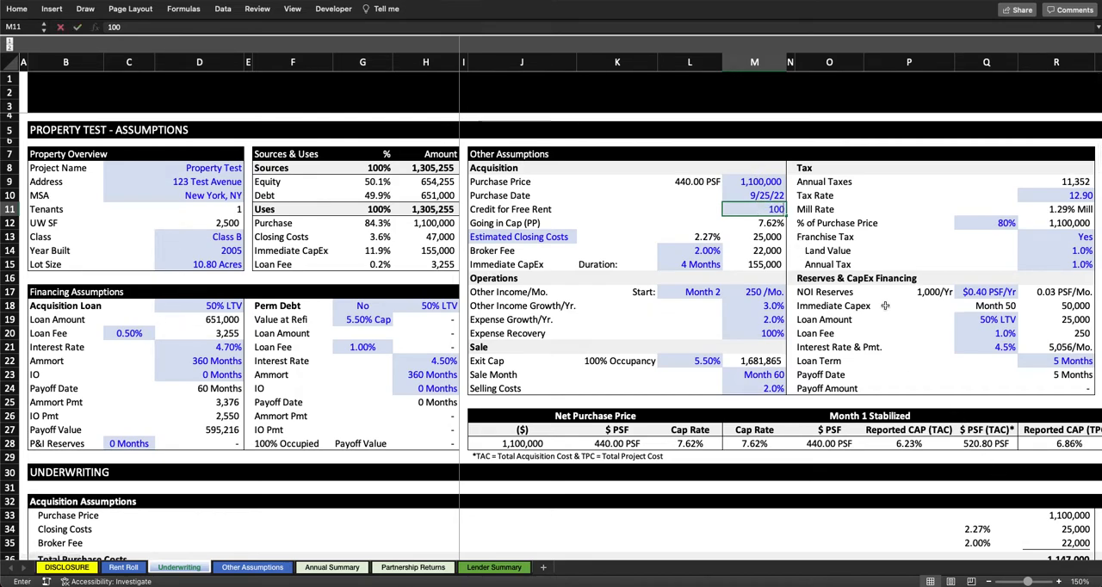
pyautogui.press('Return')
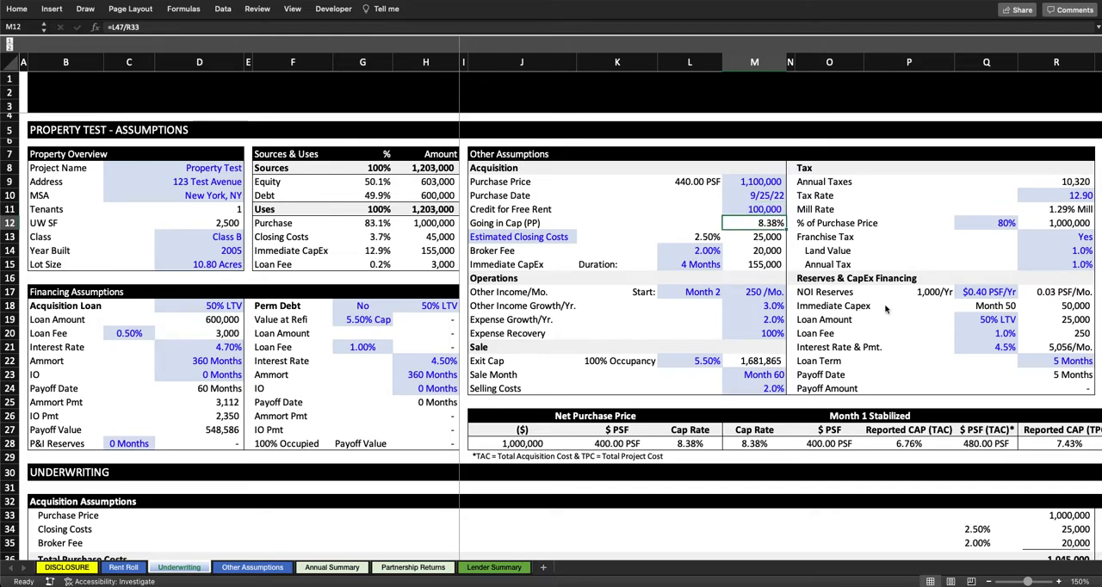
pyautogui.click(1056, 515)
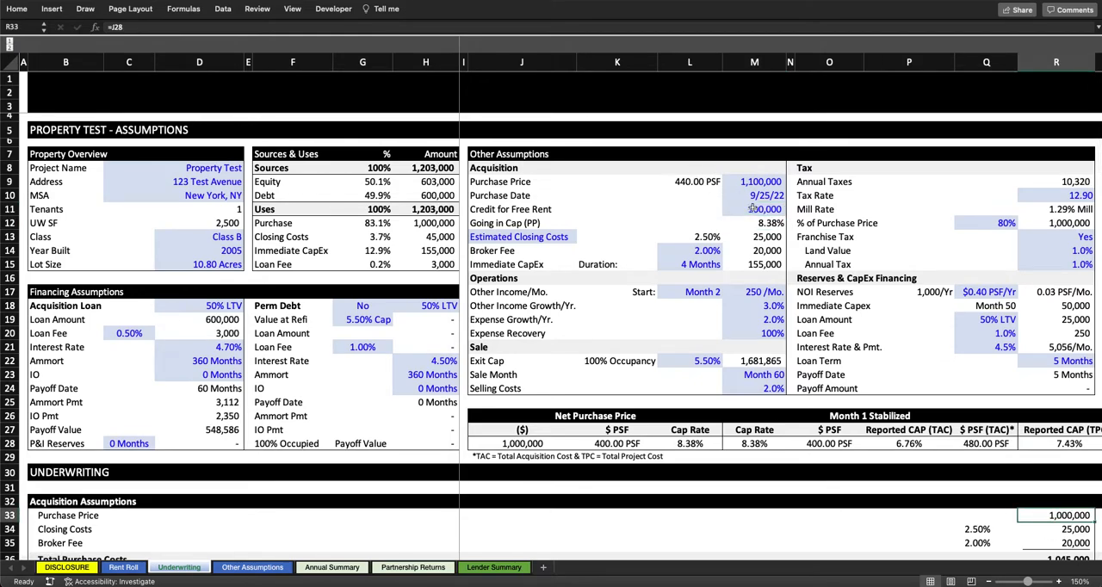
pyautogui.press('super+z')
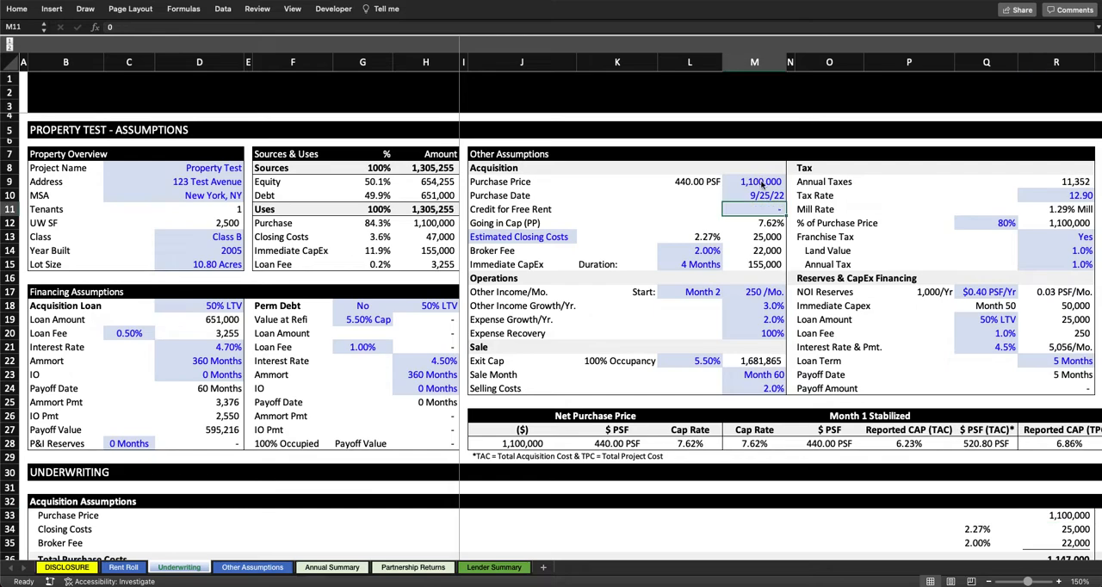
# Step: Switch the acquisition closing costs option to Detailed Closing Costs and inspect the formula behind its amount
pyautogui.scroll(-1, 602, 215)
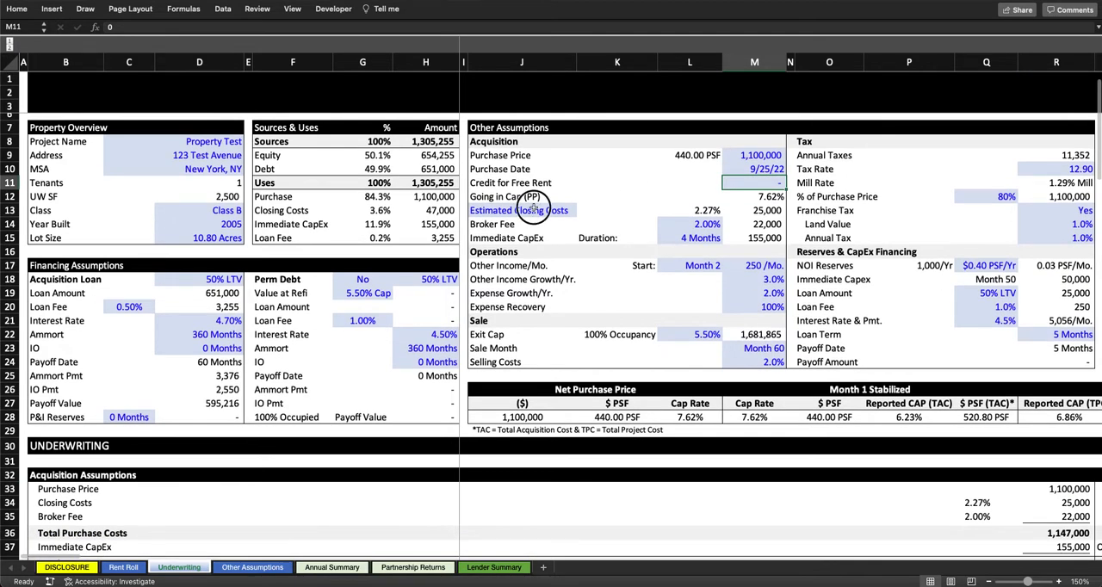
pyautogui.click(571, 210)
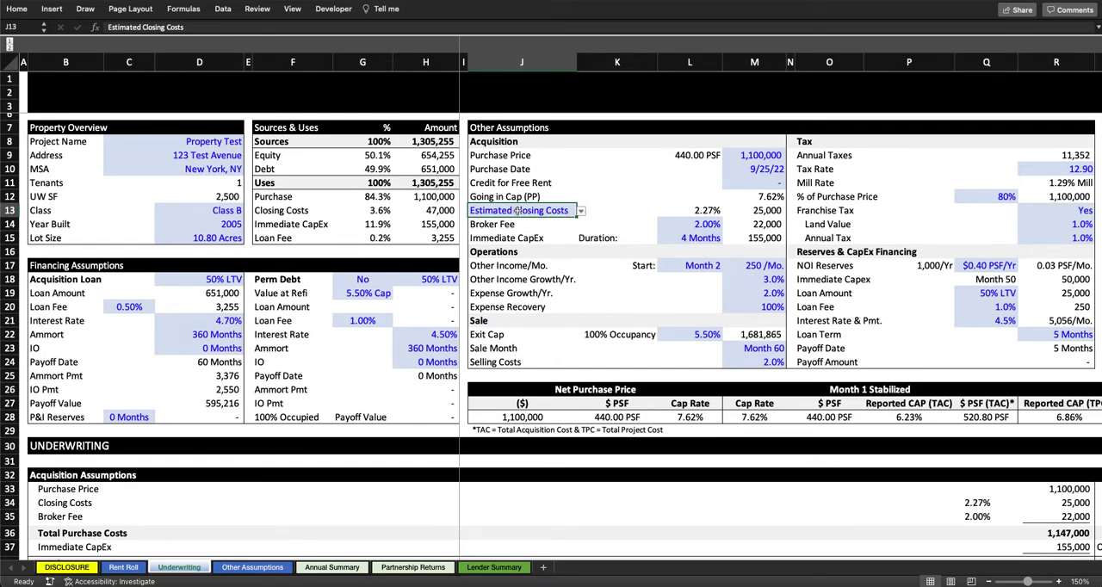
pyautogui.click(581, 212)
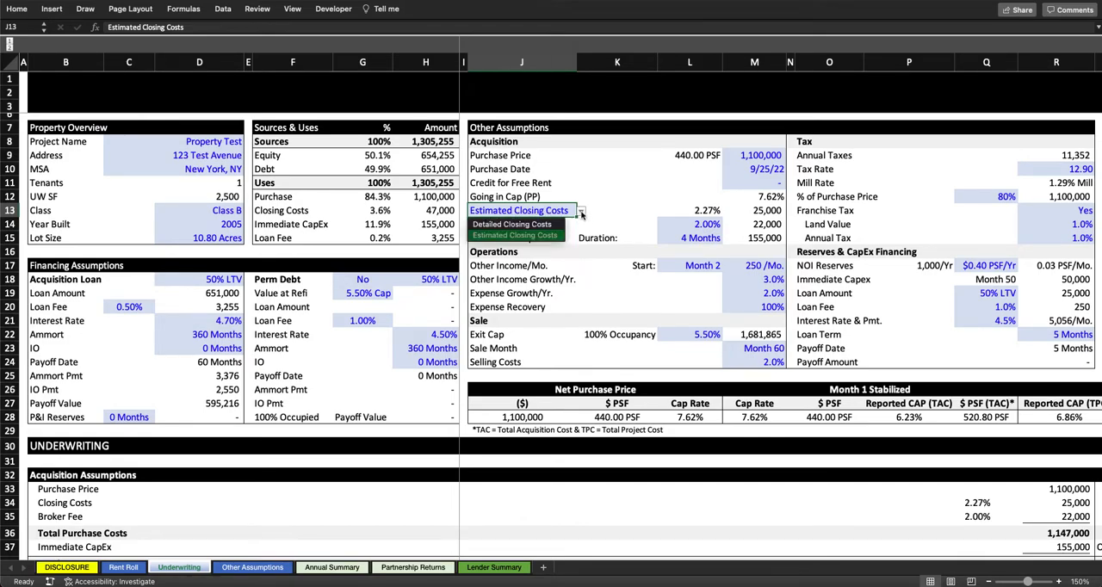
pyautogui.click(539, 225)
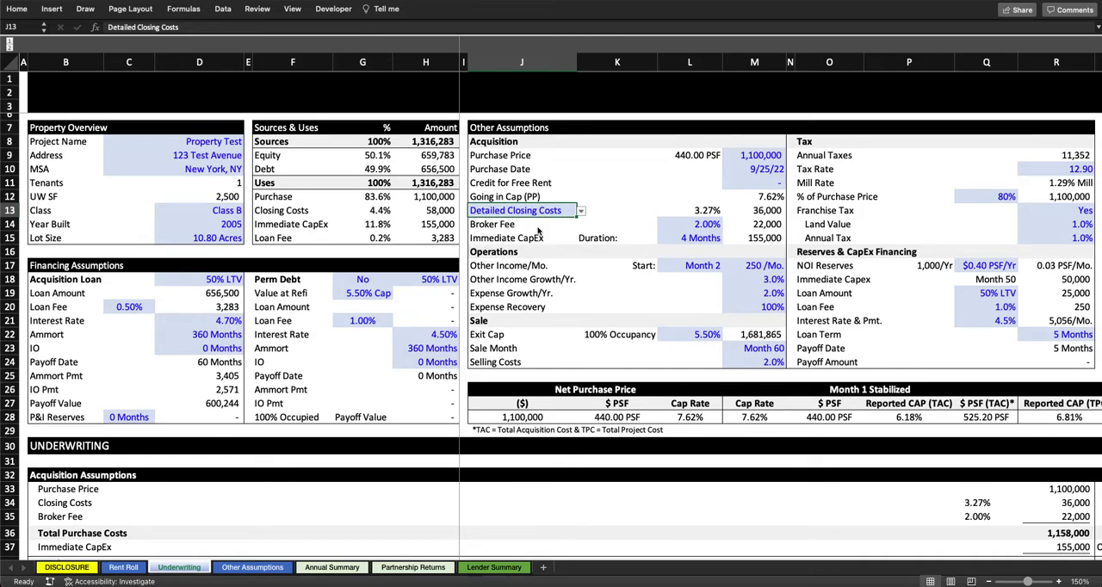
pyautogui.click(763, 211)
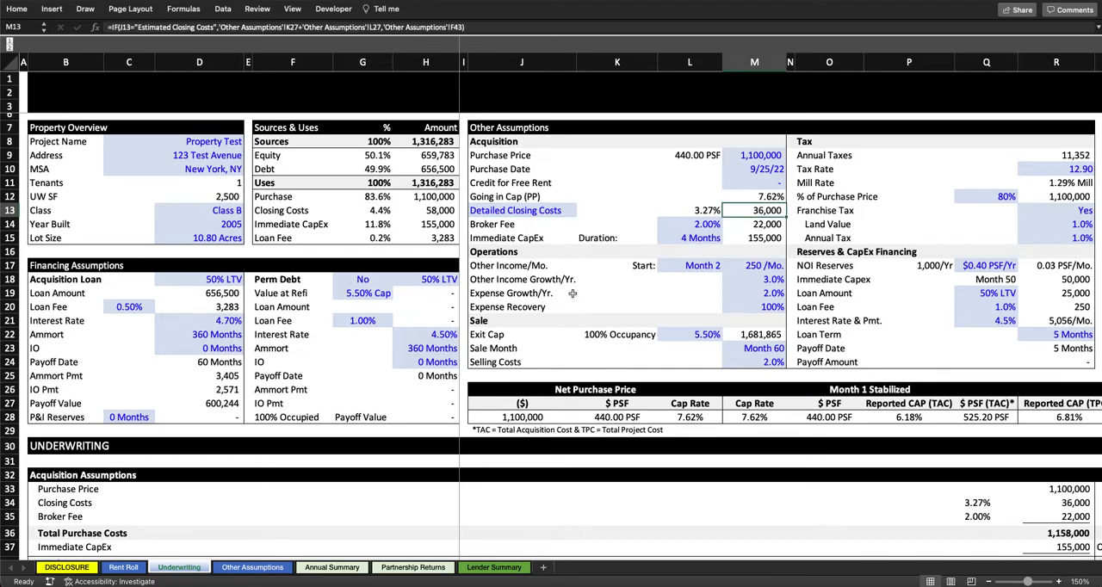
# Step: Open the Other Assumptions sheet and examine the items and total formula of the Closing Costs table
pyautogui.click(272, 571)
pyautogui.click(303, 335)
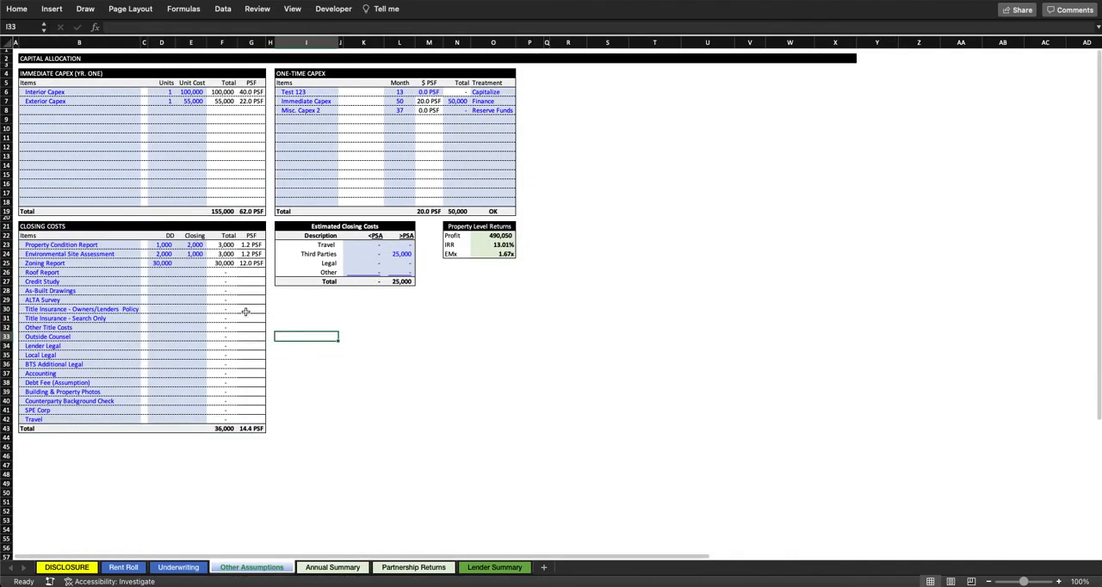
pyautogui.click(226, 428)
pyautogui.scroll(2, 228, 428)
pyautogui.hscroll(-2, 228, 428)
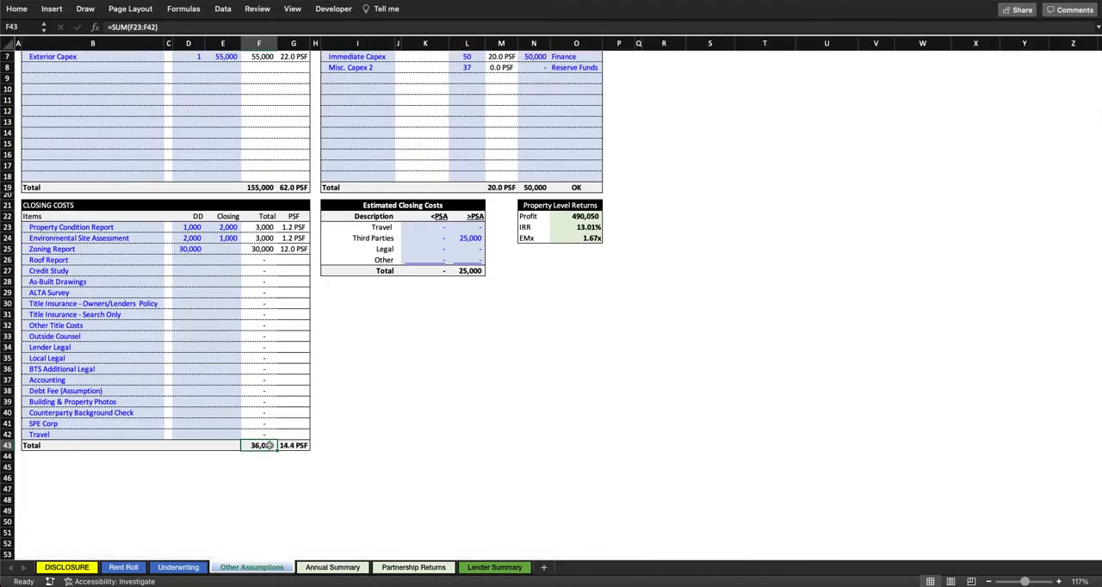
pyautogui.moveTo(69, 226); pyautogui.dragTo(265, 430)
# Step: Examine the Estimated Closing Costs table, including its <PSA and >PSA columns, cost descriptions and Third Parties amount
pyautogui.click(386, 229)
pyautogui.moveTo(431, 230); pyautogui.dragTo(469, 249)
pyautogui.click(470, 239)
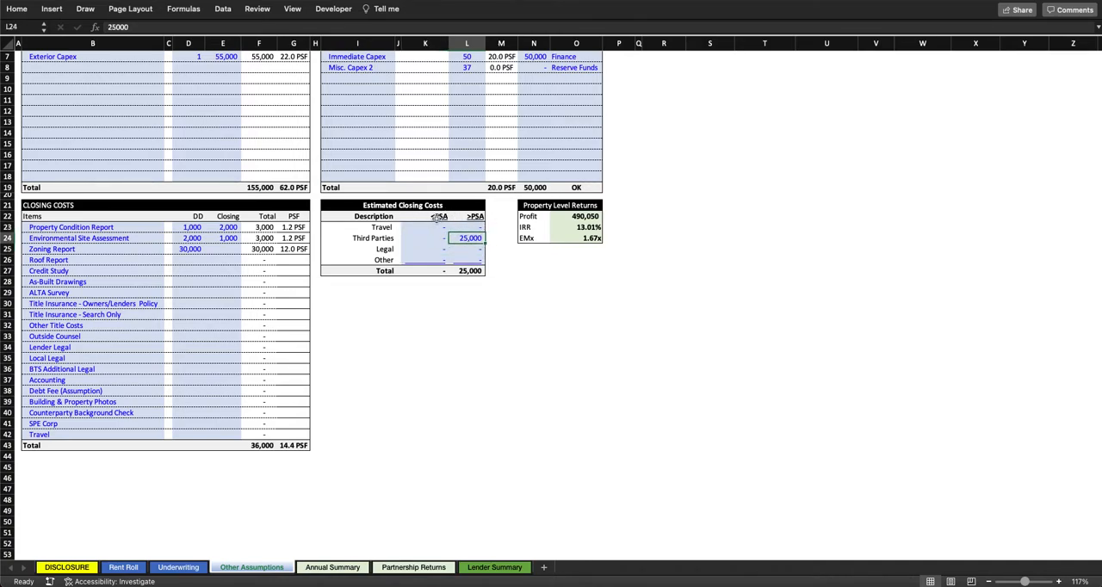
pyautogui.click(438, 217)
pyautogui.click(474, 216)
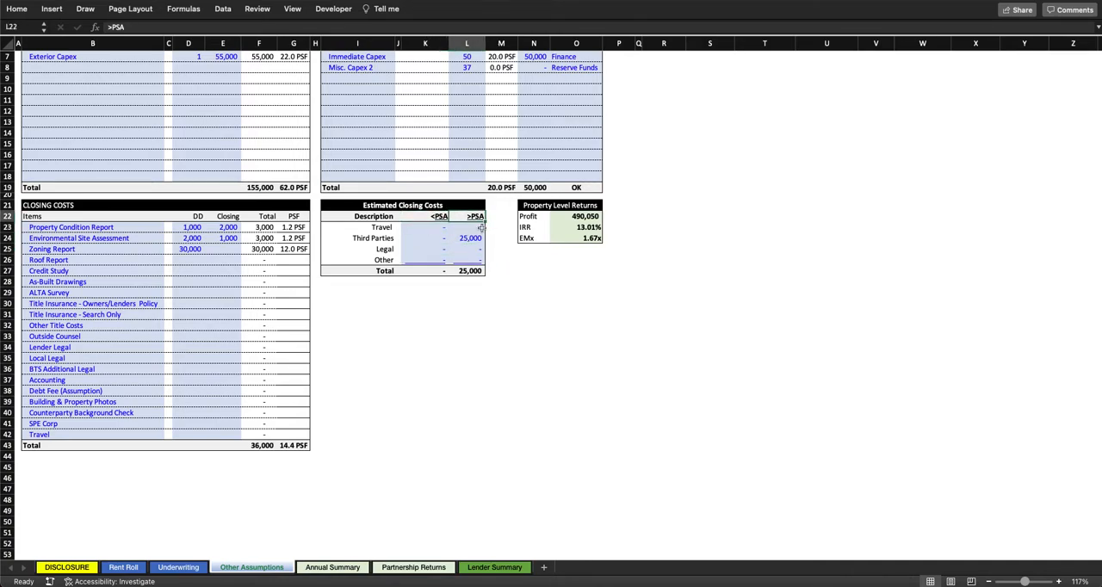
pyautogui.moveTo(383, 226); pyautogui.dragTo(398, 259)
pyautogui.click(472, 238)
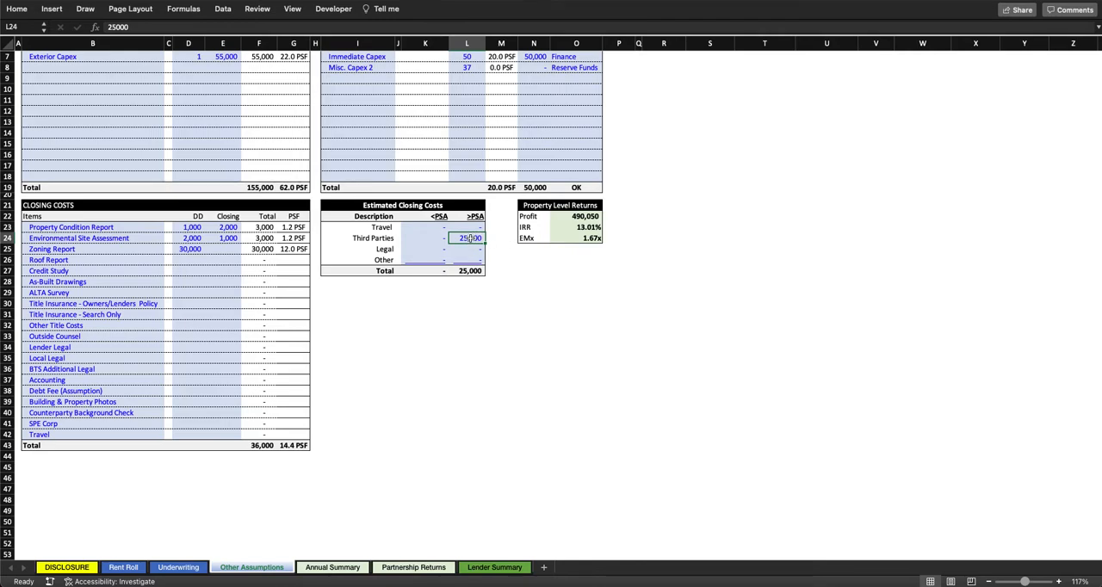
# Step: Return to the Underwriting sheet and switch the acquisition closing costs option to Estimated Closing Costs
pyautogui.click(178, 568)
pyautogui.click(543, 214)
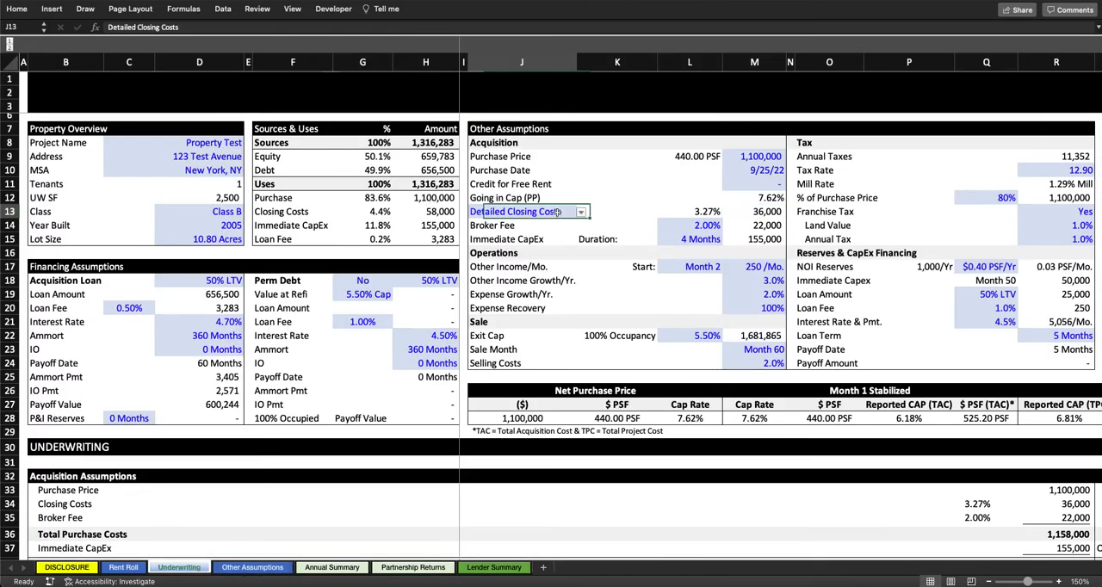
pyautogui.click(582, 212)
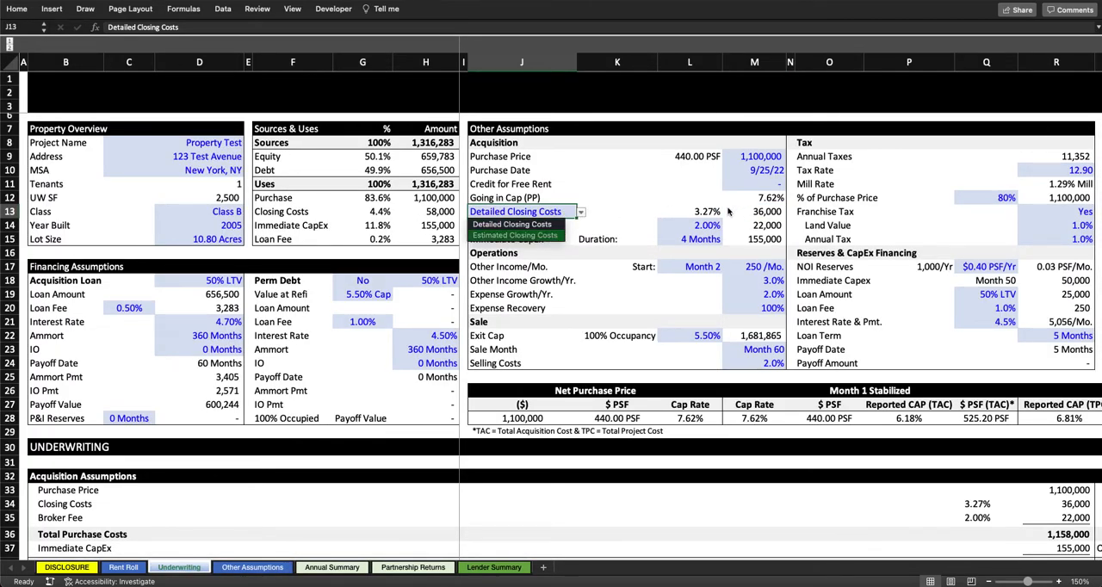
pyautogui.click(554, 236)
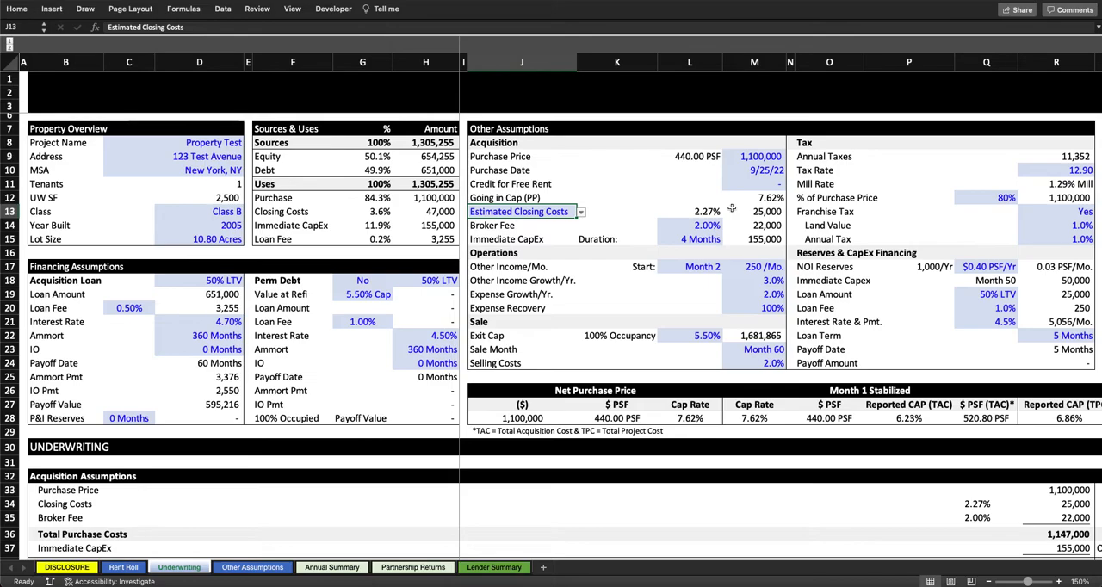
# Step: Set the acquisition Broker Fee to 2.5% and check the linked percentage under Acquisition Assumptions
pyautogui.click(517, 226)
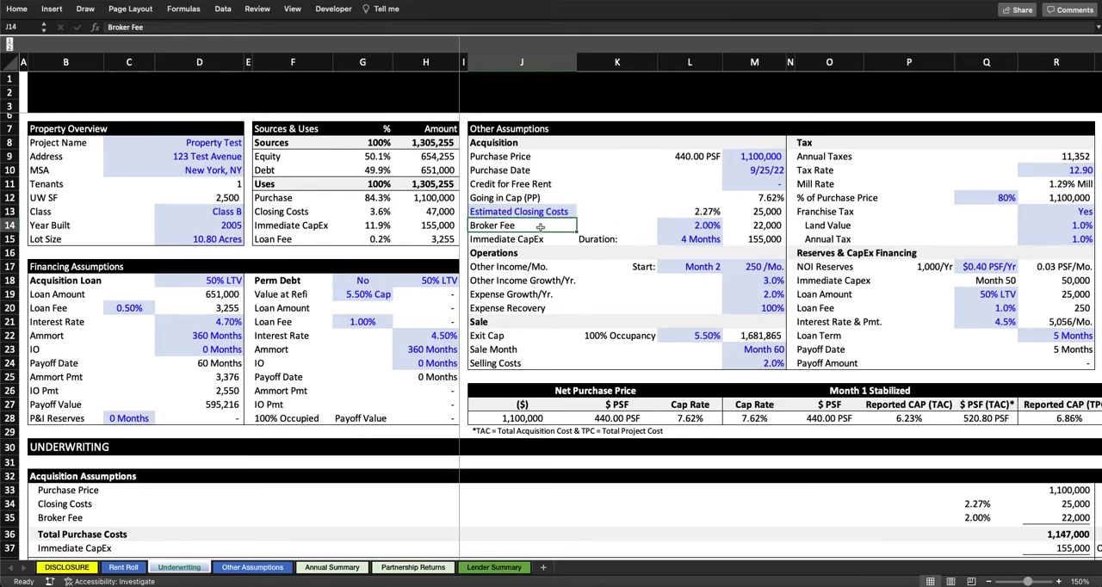
pyautogui.scroll(-3, 661, 263)
pyautogui.scroll(3, 660, 262)
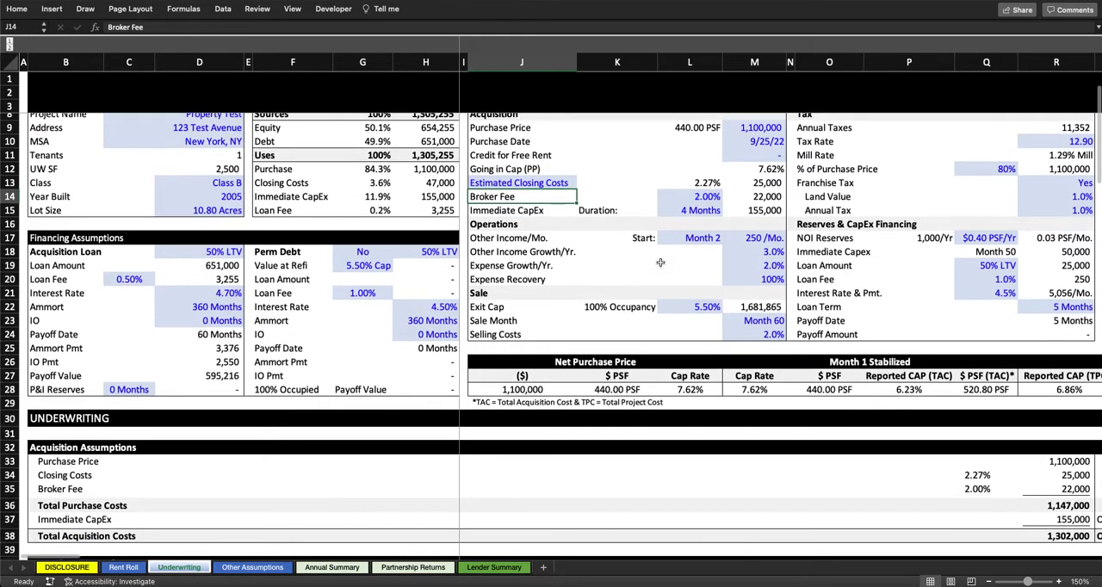
pyautogui.press('Right')
pyautogui.press('Right')
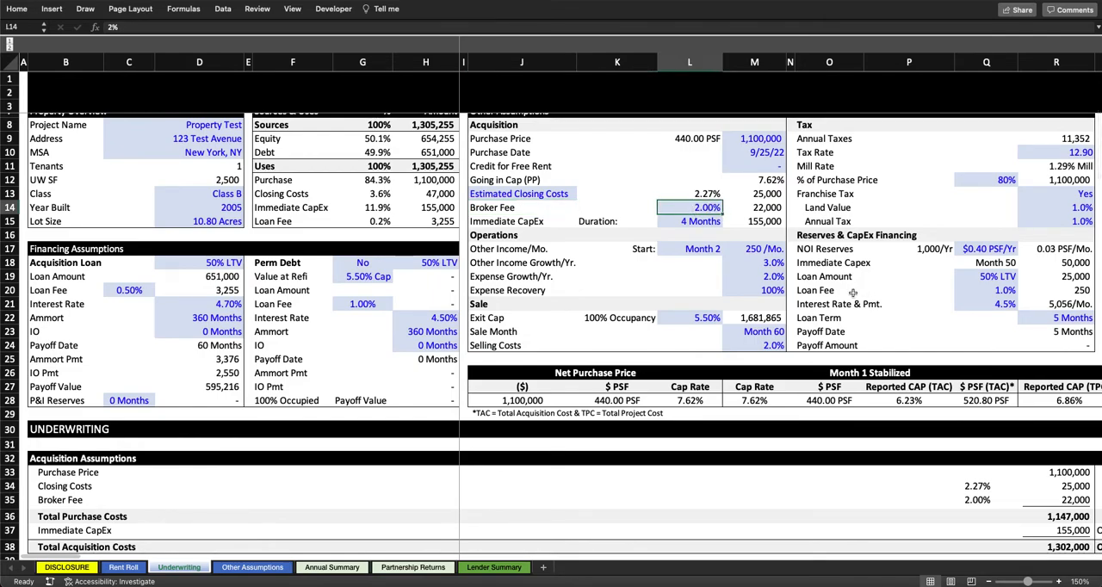
pyautogui.write('2.5')
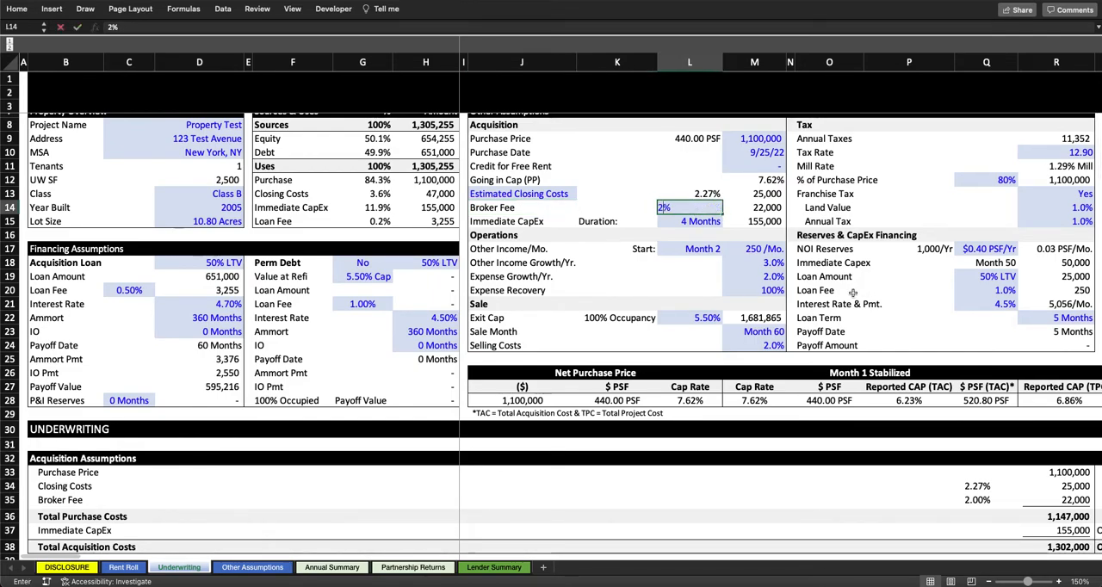
pyautogui.press('Return')
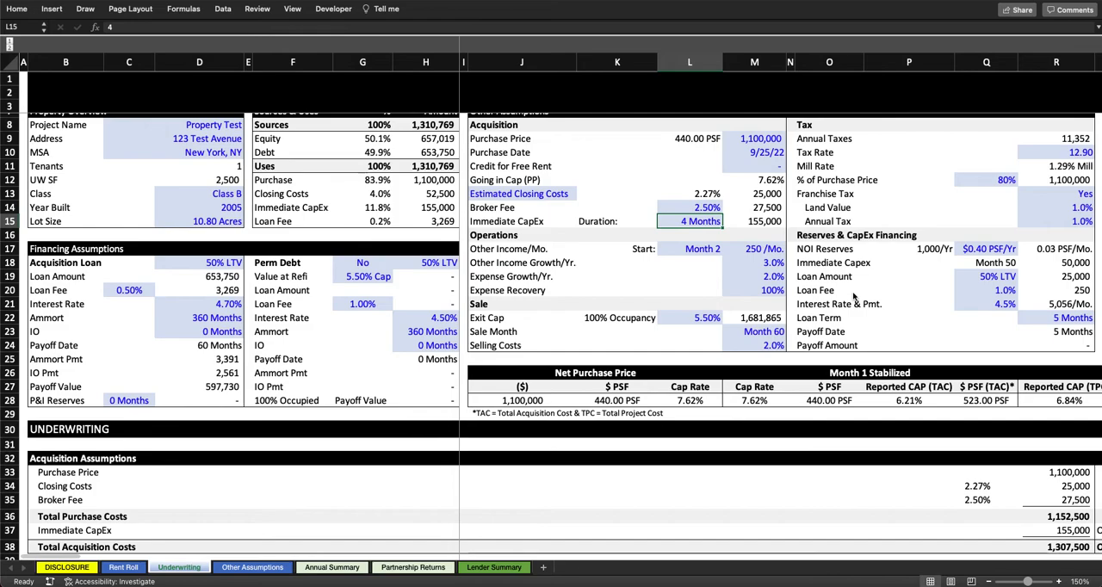
pyautogui.click(978, 500)
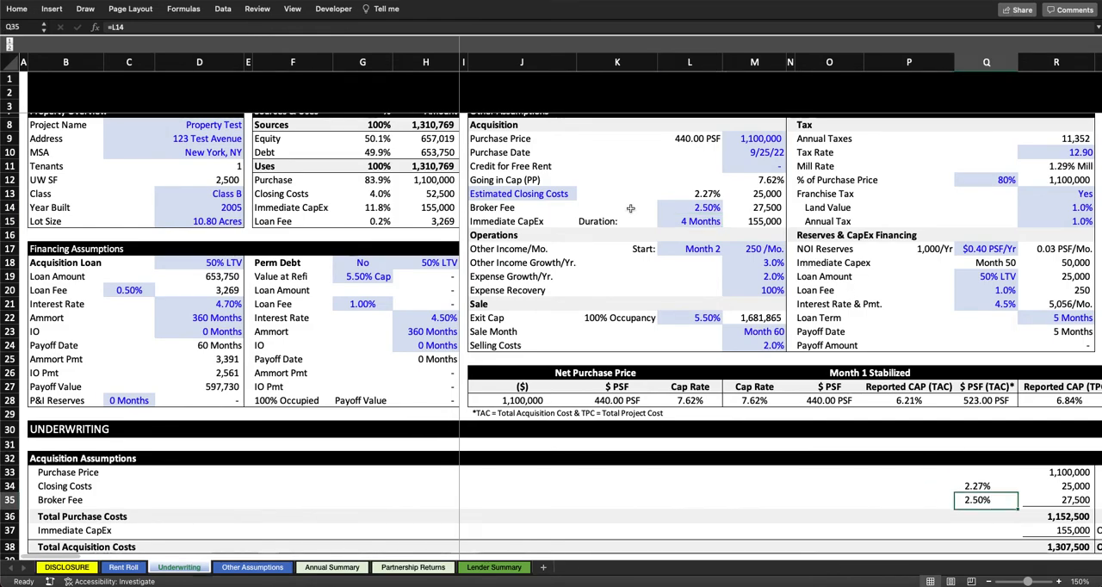
# Step: In the Immediate Capex (Yr. One) table on the Other Assumptions sheet, set the Exterior Capex unit cost to 200,000
pyautogui.click(512, 223)
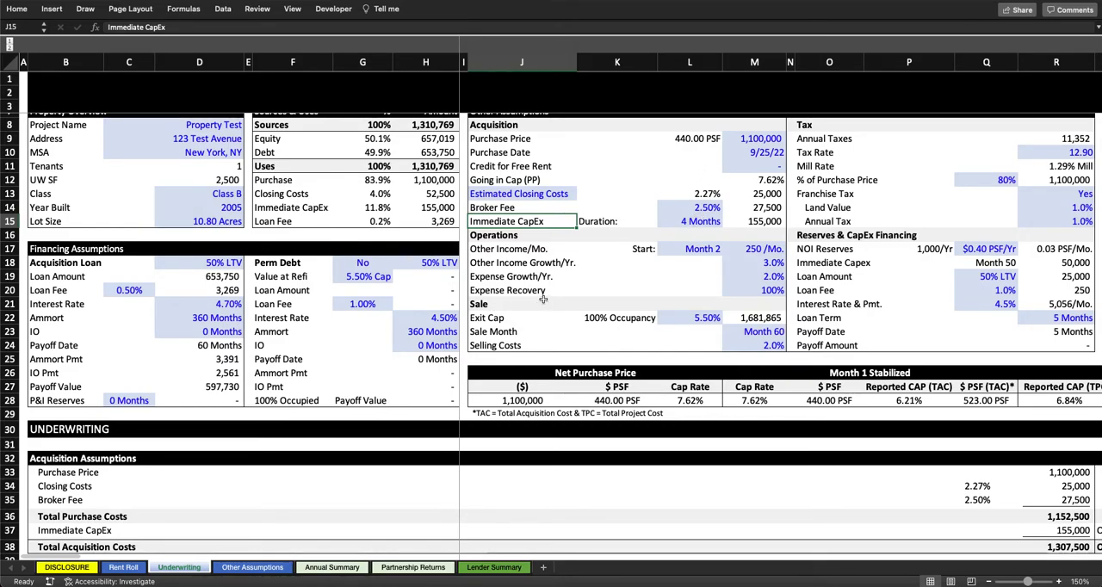
pyautogui.hotkey('ctrl', 'pagedown')
pyautogui.click(49, 132)
pyautogui.scroll(3, 49, 130)
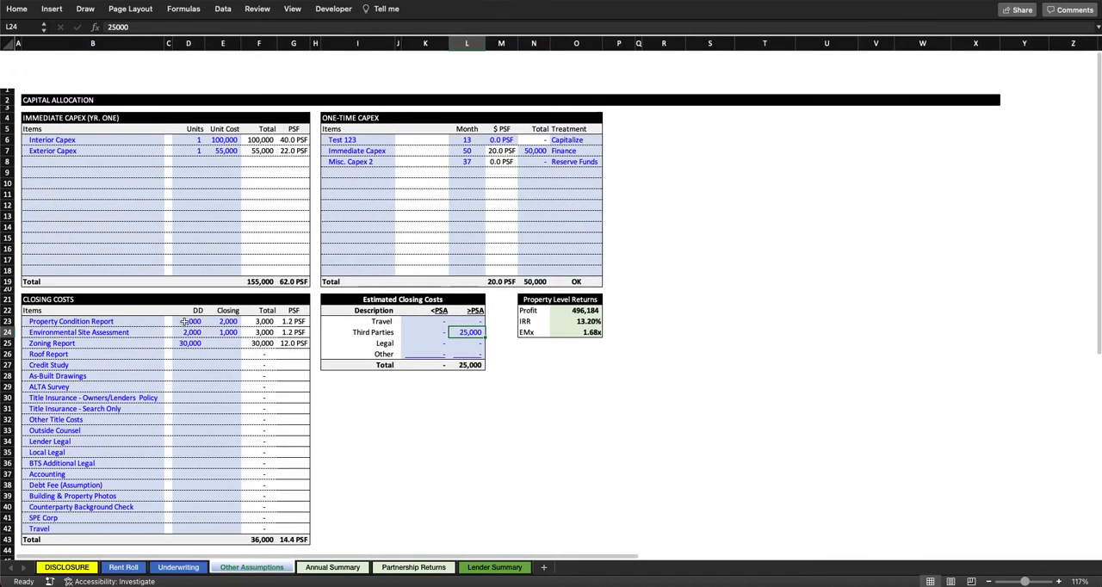
pyautogui.moveTo(47, 81); pyautogui.dragTo(298, 234)
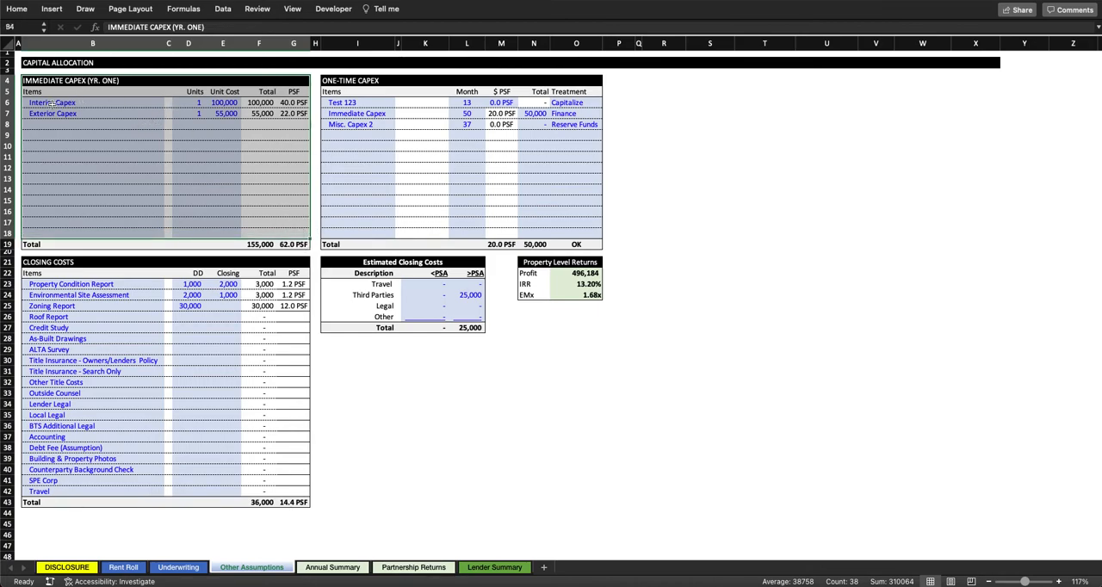
pyautogui.click(228, 115)
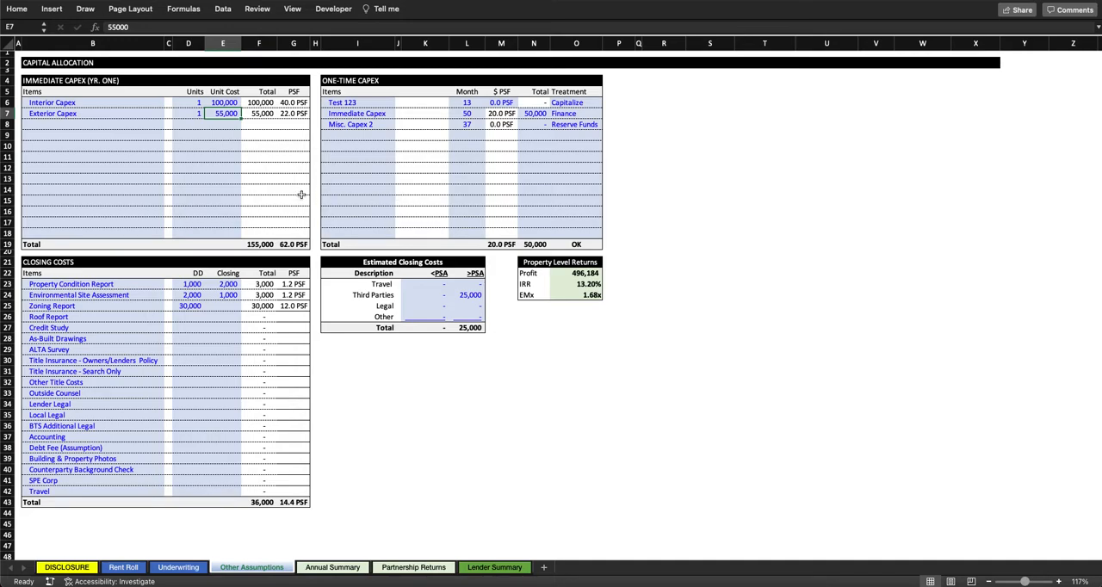
pyautogui.write('200000')
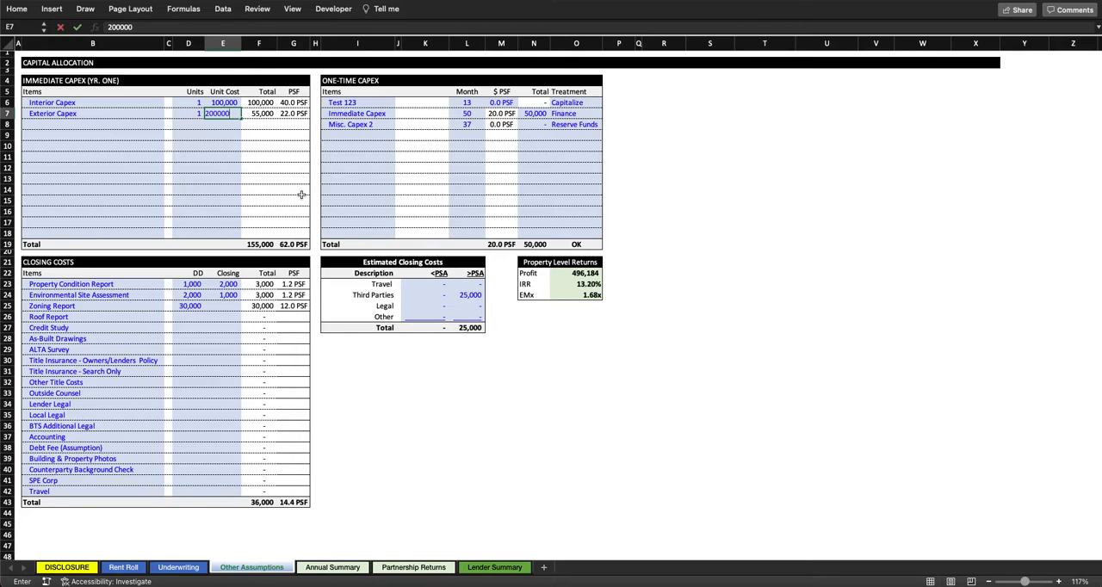
pyautogui.press('Return')
# Step: Widen column G to fit the Immediate Capex table's PSF total, and inspect the table's item rows and total formulas
pyautogui.click(108, 112)
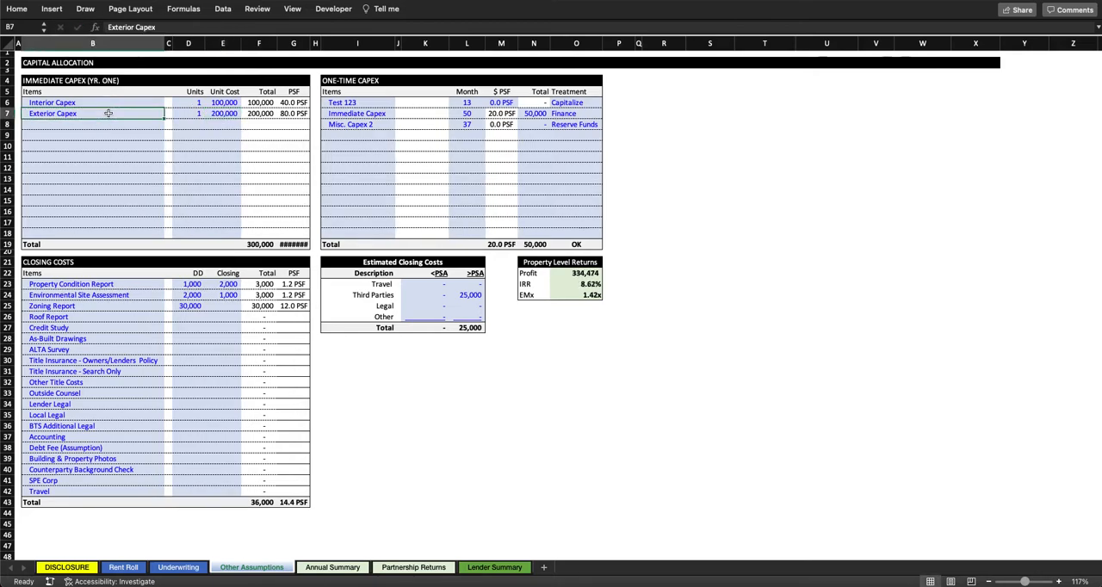
pyautogui.moveTo(64, 103); pyautogui.dragTo(81, 224)
pyautogui.click(81, 224)
pyautogui.moveTo(309, 43); pyautogui.dragTo(314, 44)
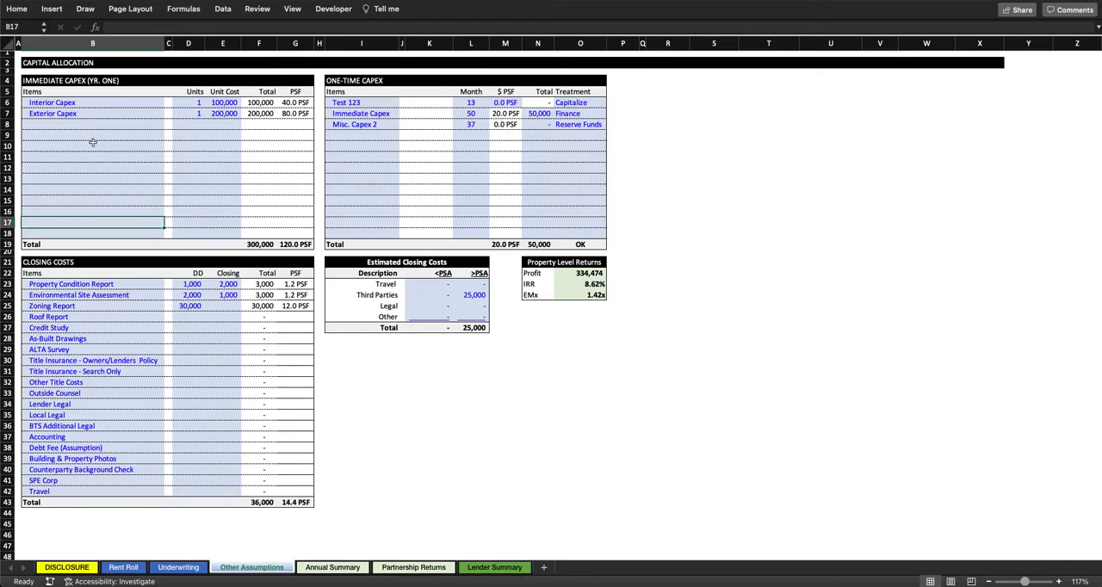
pyautogui.click(259, 244)
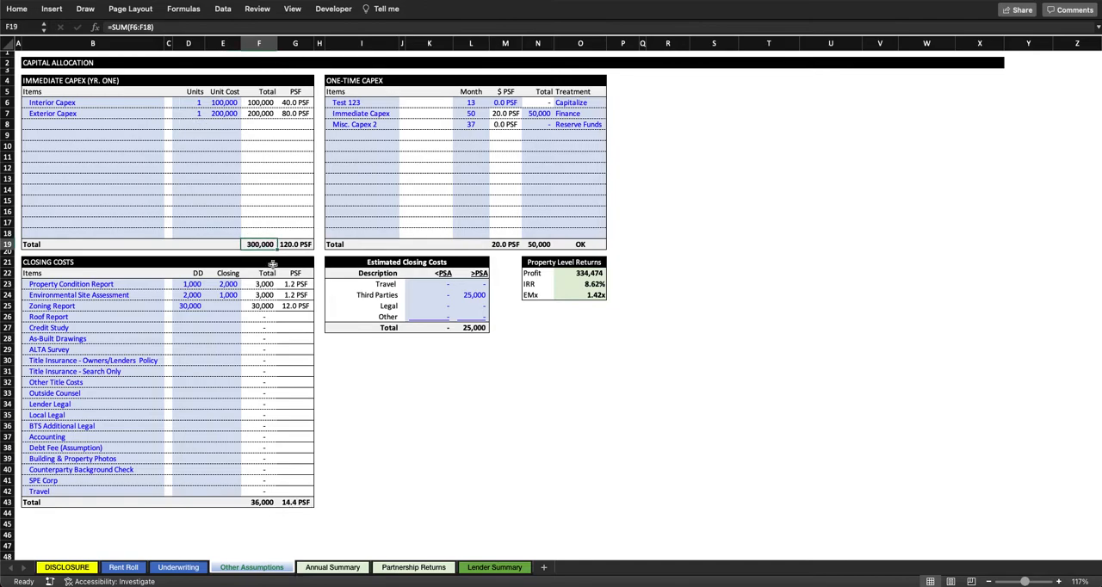
pyautogui.click(298, 245)
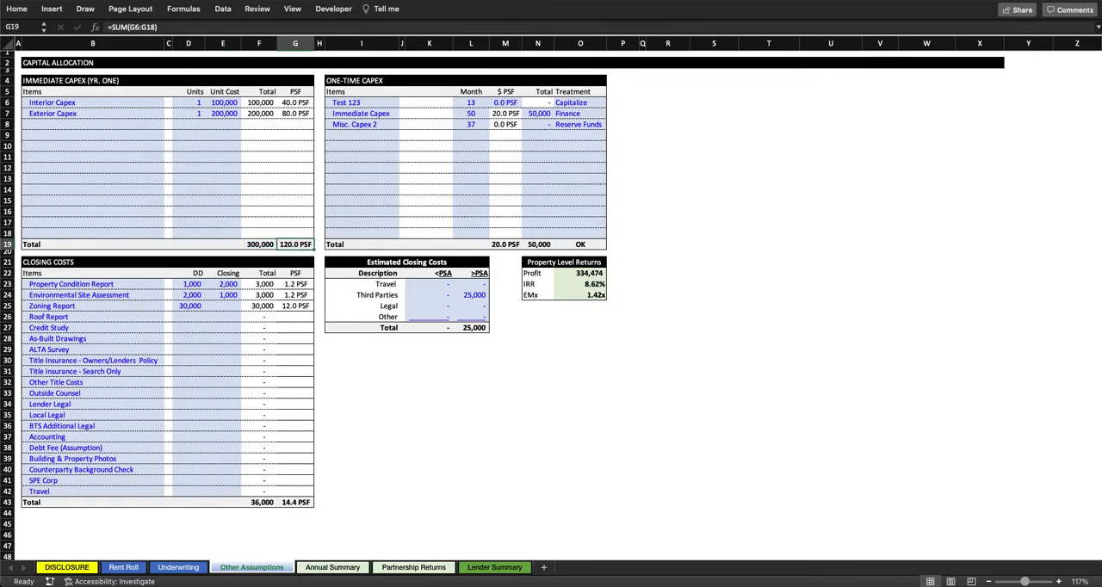
# Step: On the Underwriting sheet, inspect the Immediate CapEx amount's formula and its linked row under Acquisition Assumptions
pyautogui.click(179, 567)
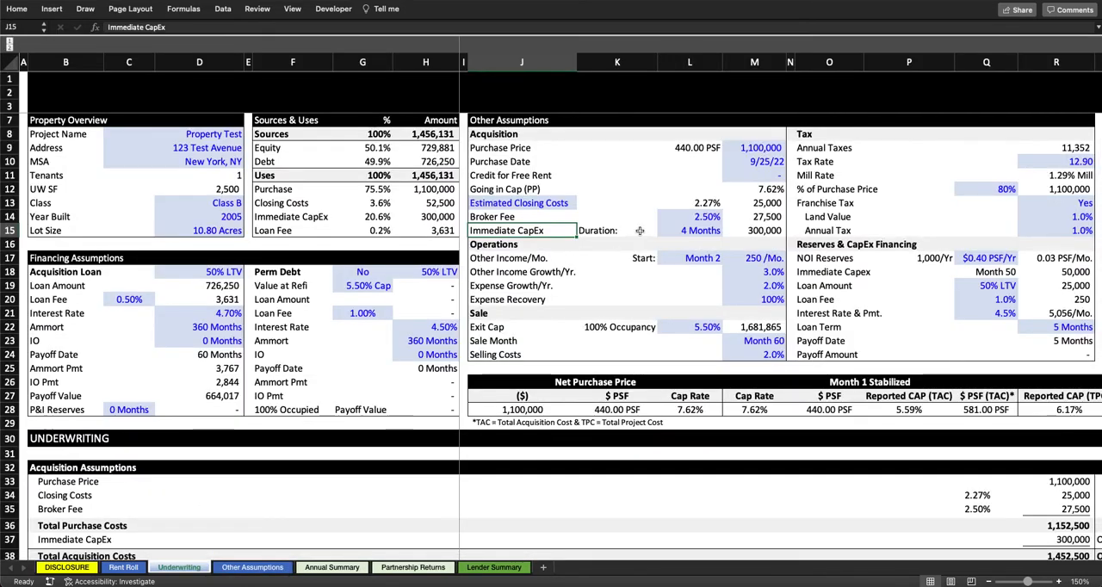
pyautogui.click(776, 228)
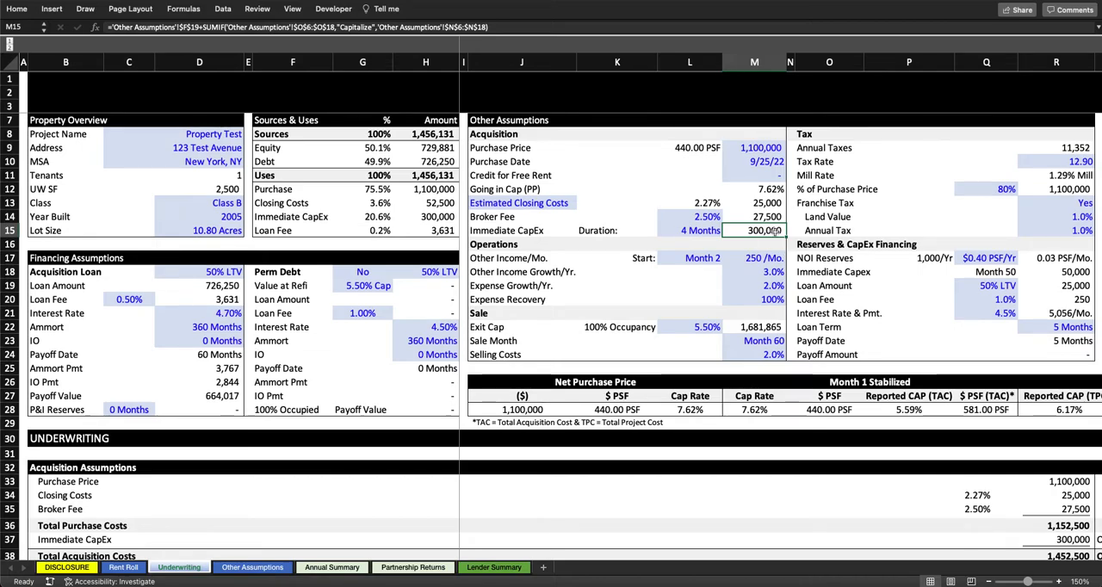
pyautogui.scroll(-6, 776, 230)
pyautogui.hscroll(3, 783, 239)
pyautogui.click(69, 310)
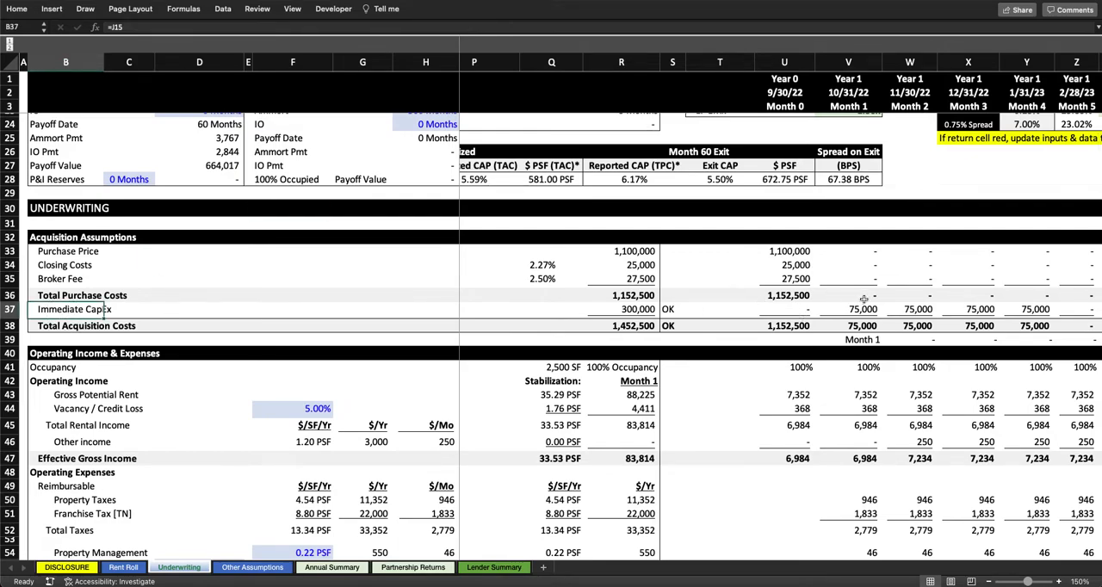
# Step: Compare the Immediate CapEx duration with the monthly CapEx amounts in the Month 1 to Month 4 columns
pyautogui.scroll(6, 863, 299)
pyautogui.hscroll(-3, 864, 299)
pyautogui.click(717, 265)
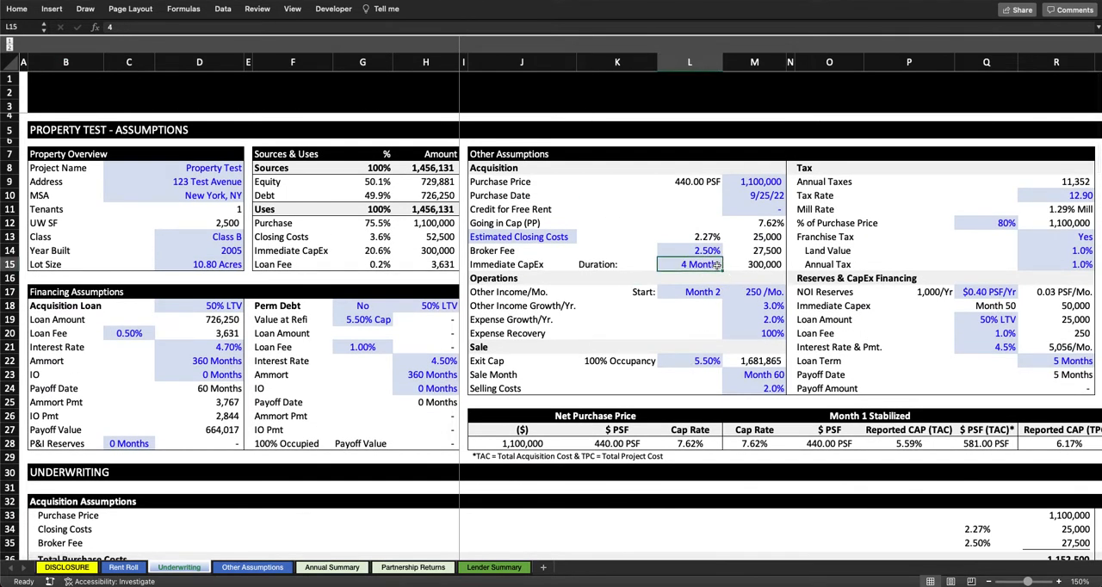
pyautogui.scroll(-7, 931, 368)
pyautogui.hscroll(5, 931, 368)
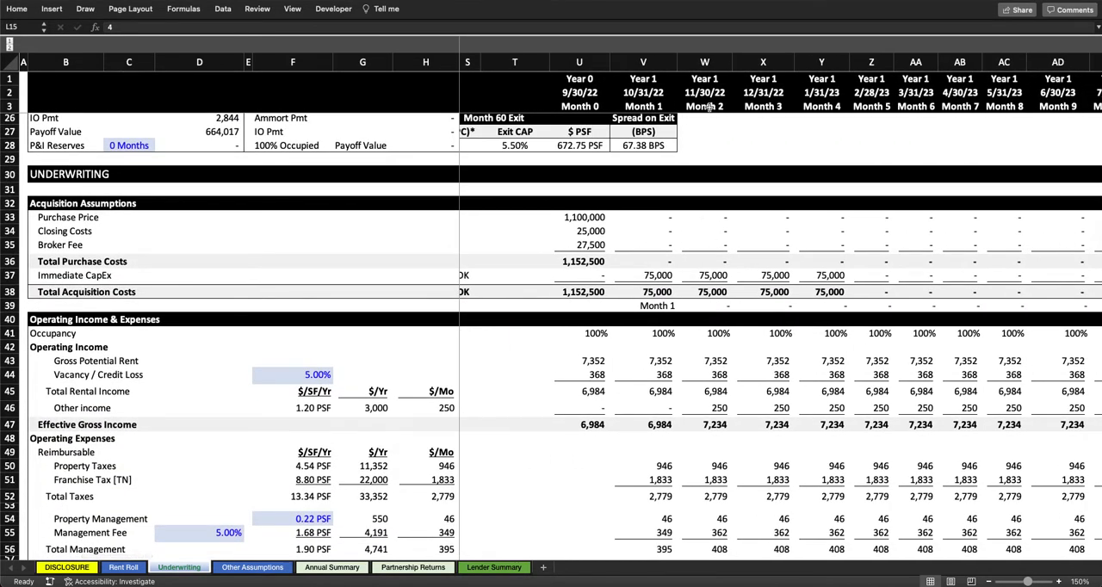
pyautogui.click(657, 275)
pyautogui.moveTo(657, 275); pyautogui.dragTo(821, 276)
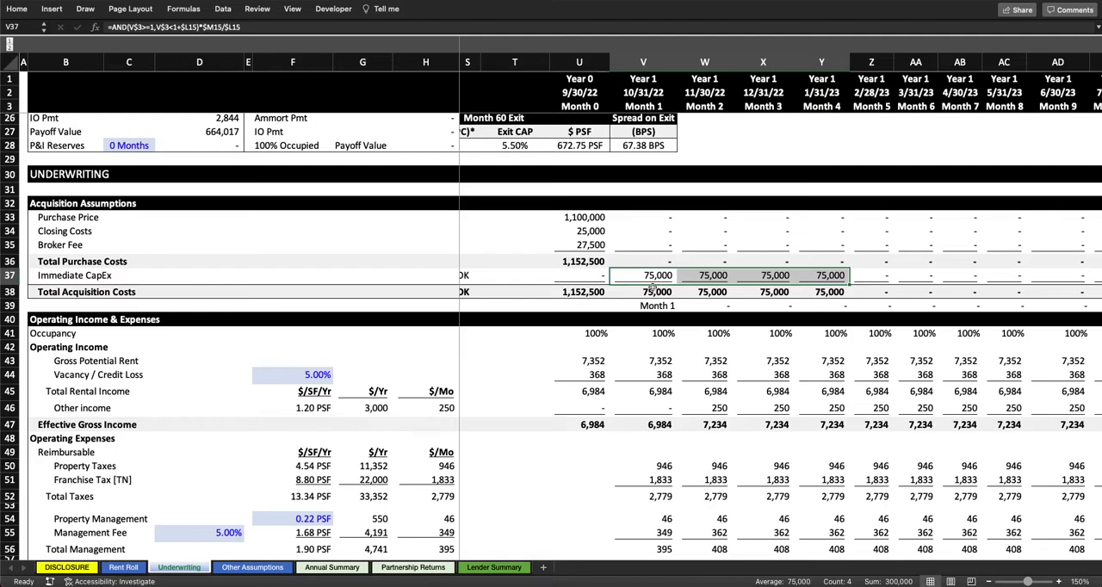
# Step: Set the Immediate CapEx duration to 10 months and check how the cost spreads across the monthly timeline
pyautogui.scroll(10, 654, 288)
pyautogui.hscroll(-6, 654, 287)
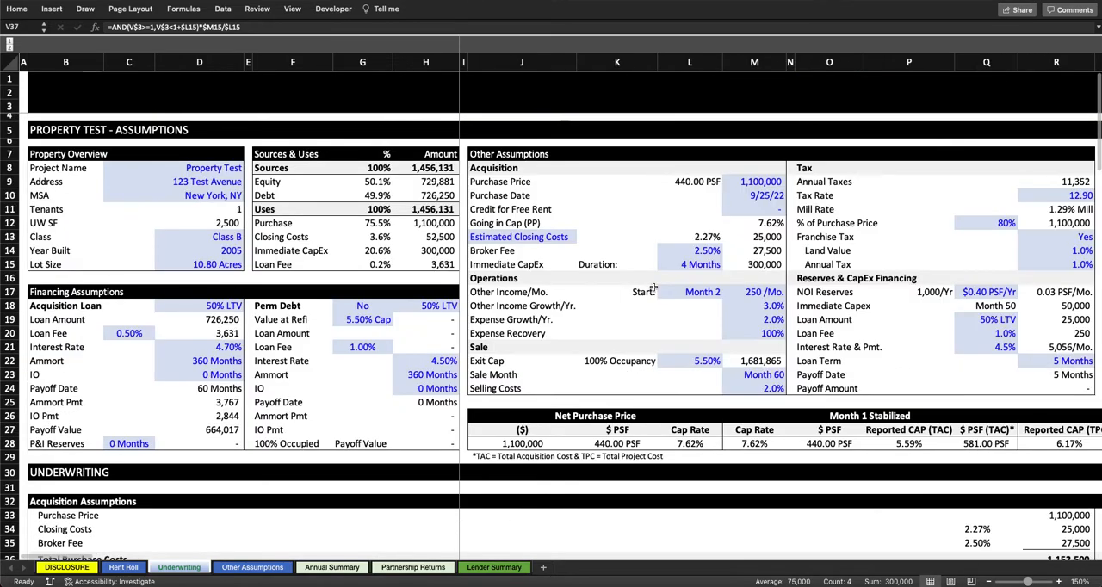
pyautogui.click(706, 267)
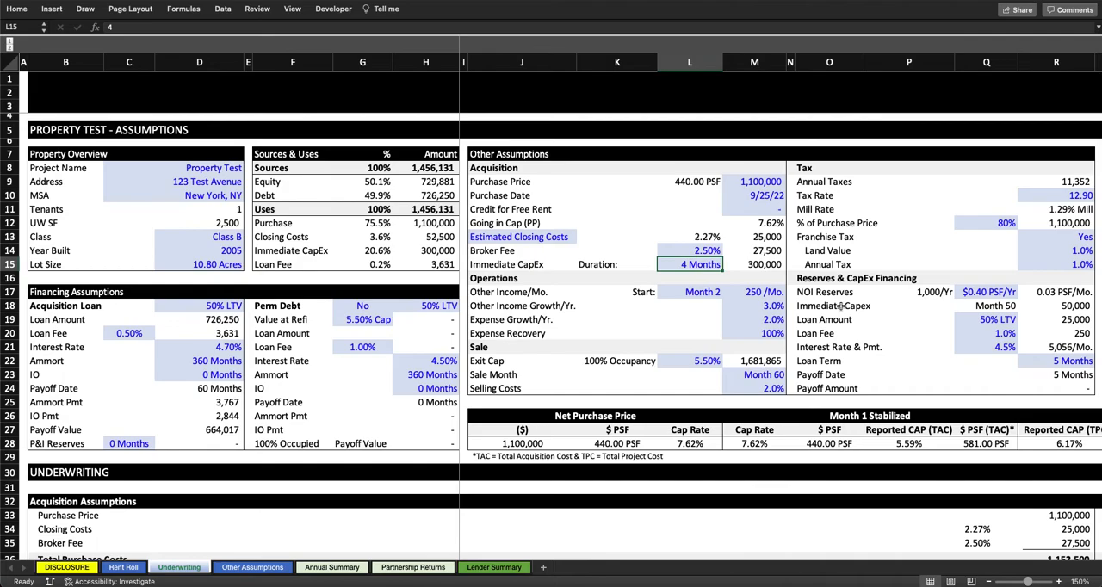
pyautogui.write('10')
pyautogui.press('Return')
pyautogui.scroll(-5, 975, 355)
pyautogui.hscroll(5, 975, 356)
pyautogui.scroll(-3, 975, 355)
pyautogui.hscroll(10, 975, 356)
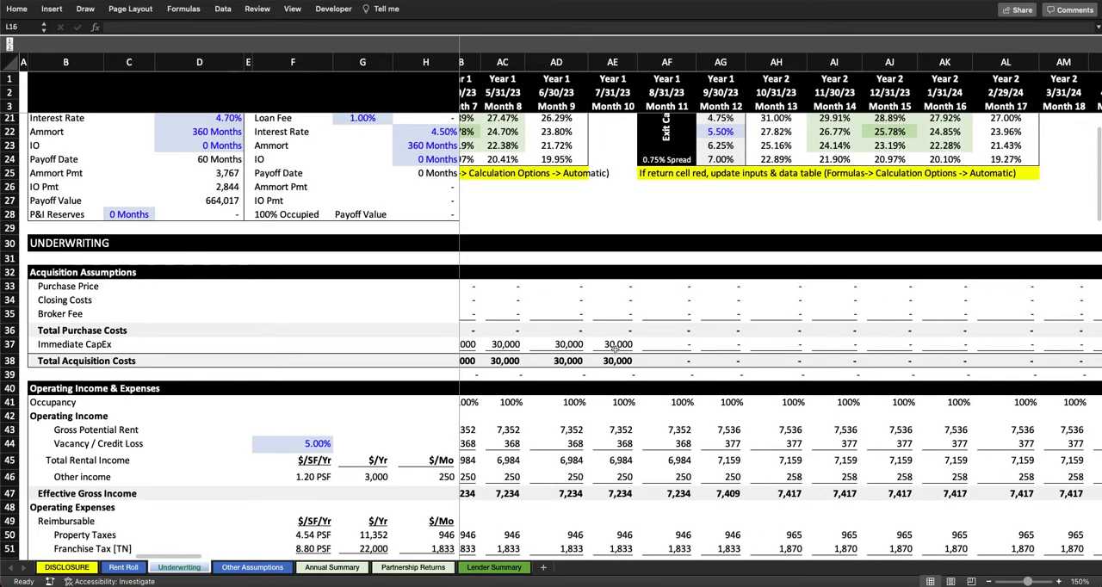
pyautogui.hscroll(-15, 615, 351)
pyautogui.scroll(-2, 615, 355)
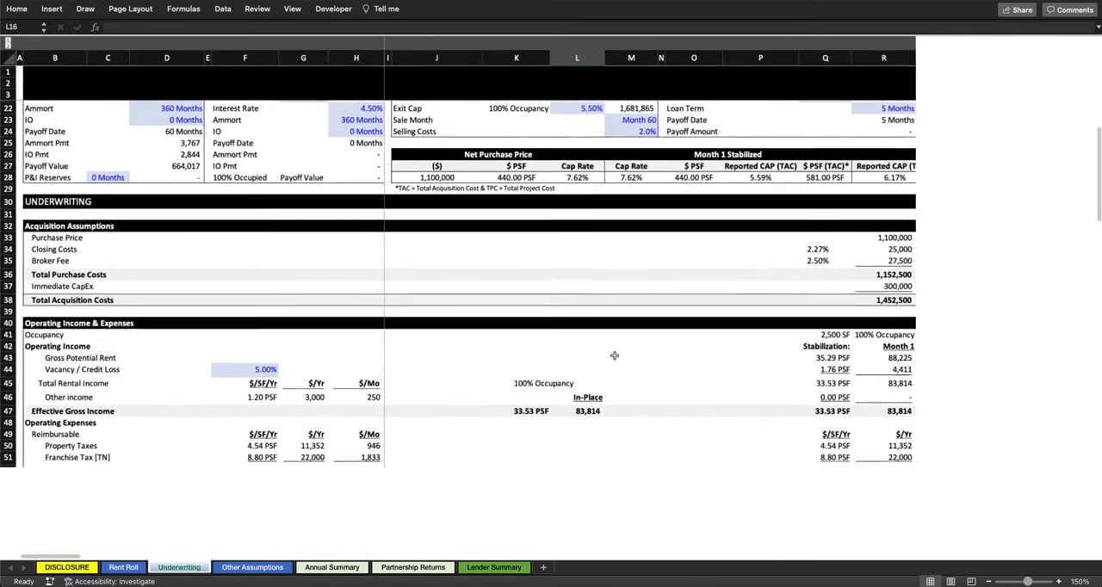
pyautogui.scroll(-2, 615, 356)
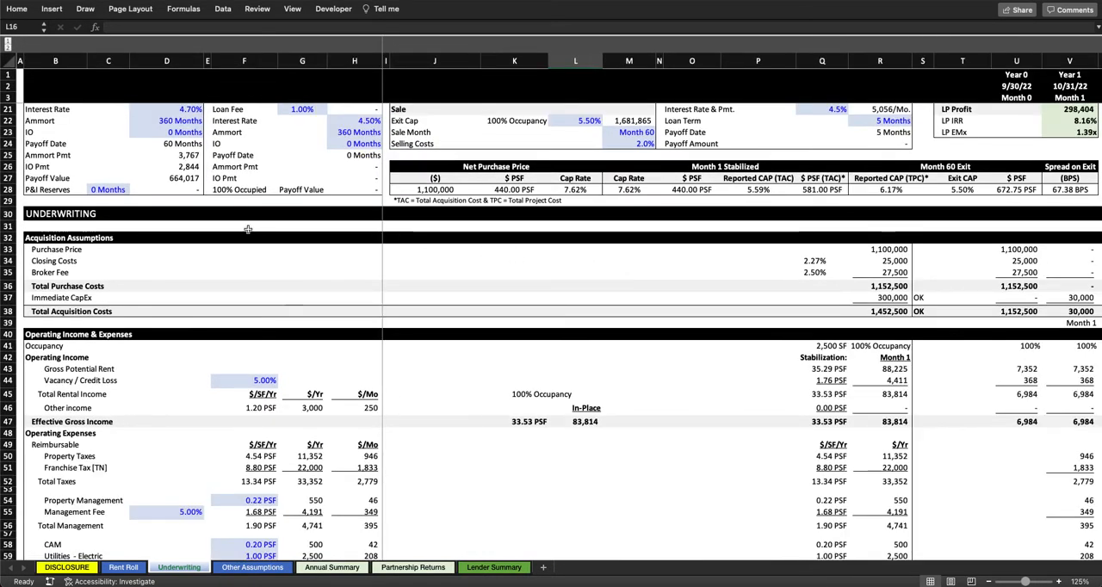
pyautogui.scroll(6, 119, 247)
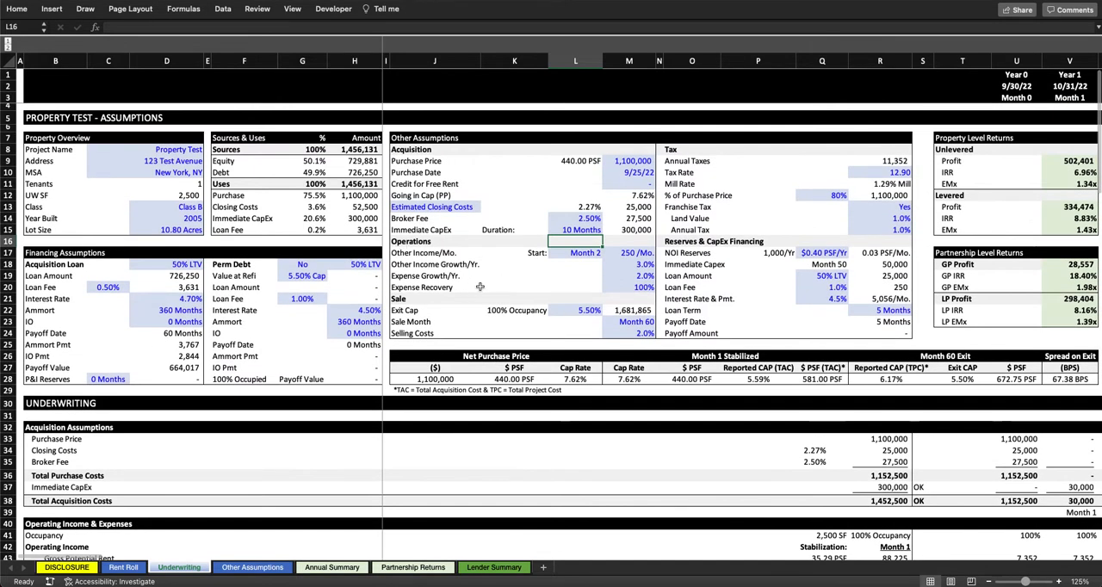
# Step: Review the Operating Income & Expenses inputs on the Underwriting sheet, including vacancy, property management, management fee and electric utilities
pyautogui.click(425, 252)
pyautogui.scroll(-9, 506, 276)
pyautogui.scroll(-2, 507, 276)
pyautogui.click(265, 178)
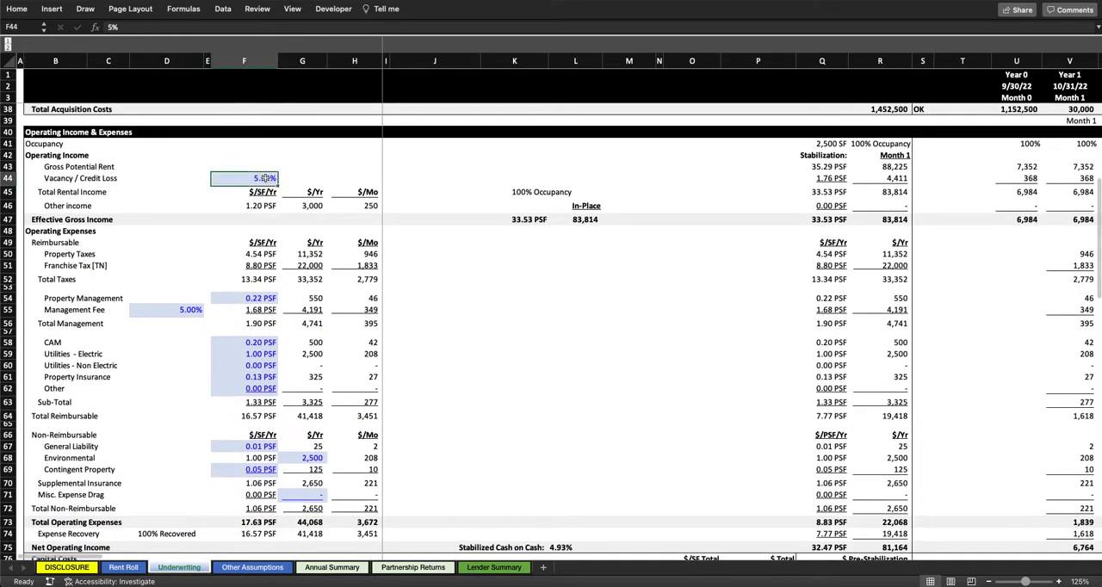
pyautogui.click(258, 298)
pyautogui.click(181, 310)
pyautogui.click(282, 355)
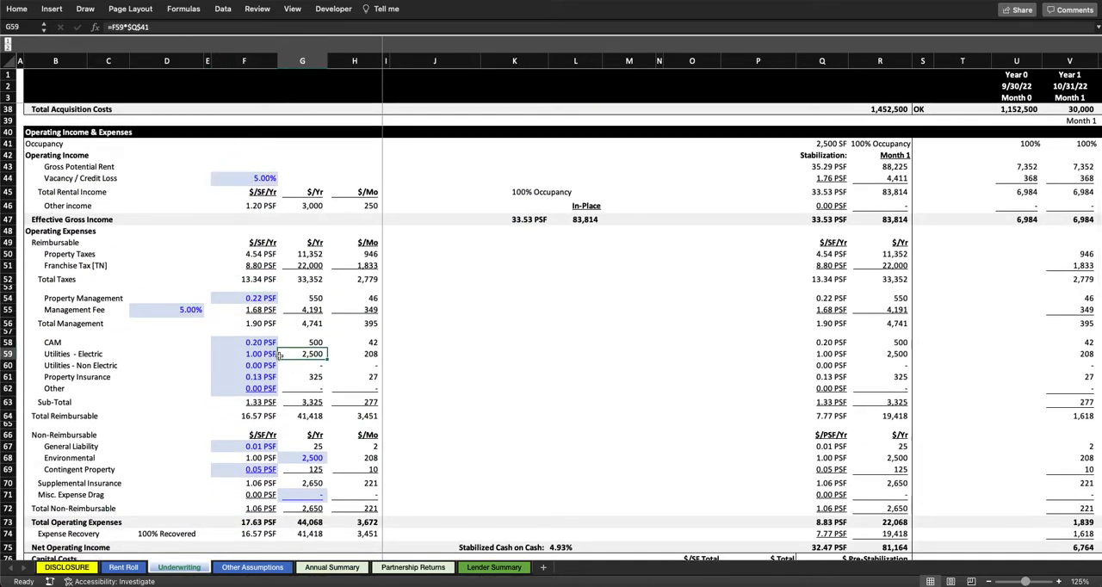
pyautogui.click(274, 355)
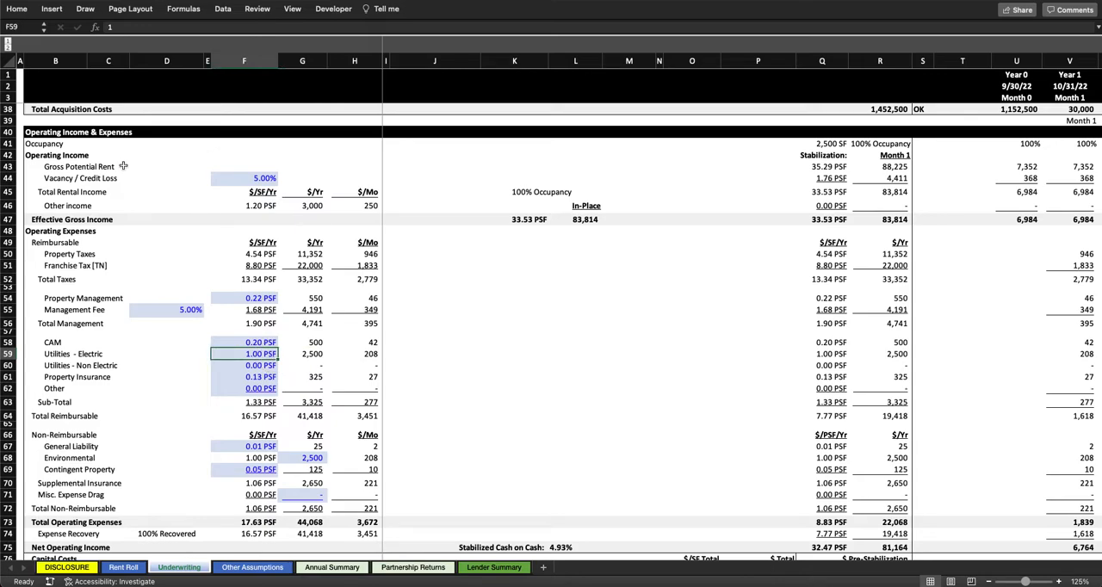
# Step: Inspect the Vacancy / Credit Loss input and trace the Gross Potential Rent row across the monthly columns to its source formula
pyautogui.click(247, 178)
pyautogui.moveTo(247, 178); pyautogui.dragTo(80, 177)
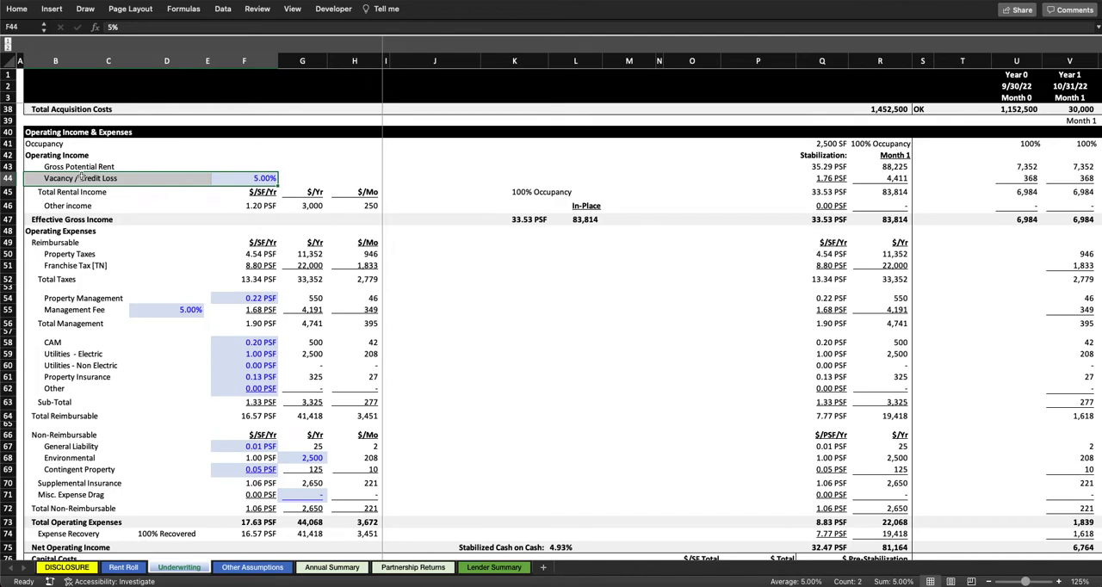
pyautogui.click(247, 183)
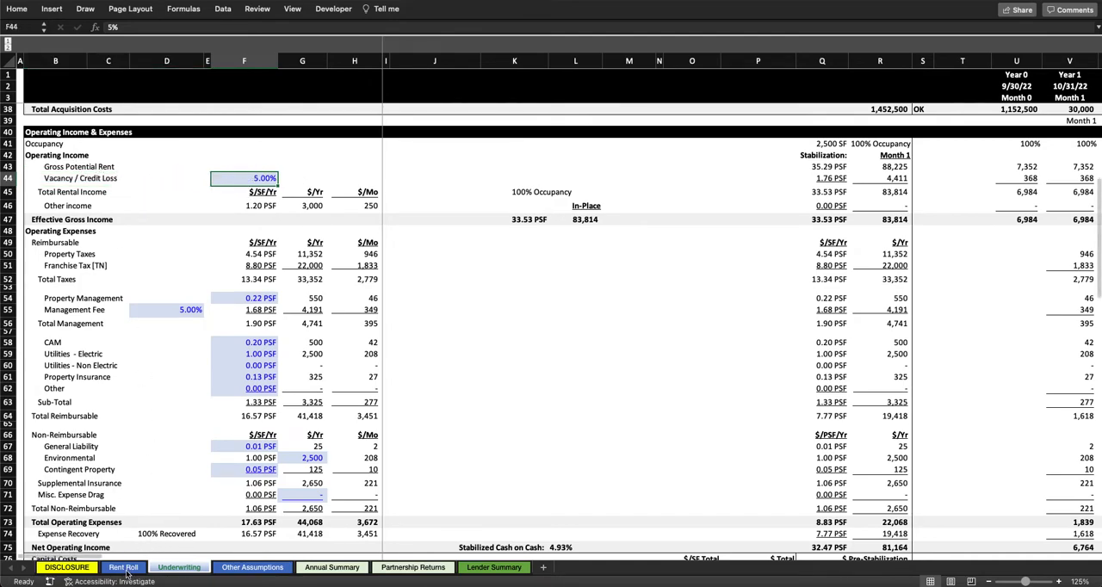
pyautogui.moveTo(71, 166); pyautogui.dragTo(1010, 163)
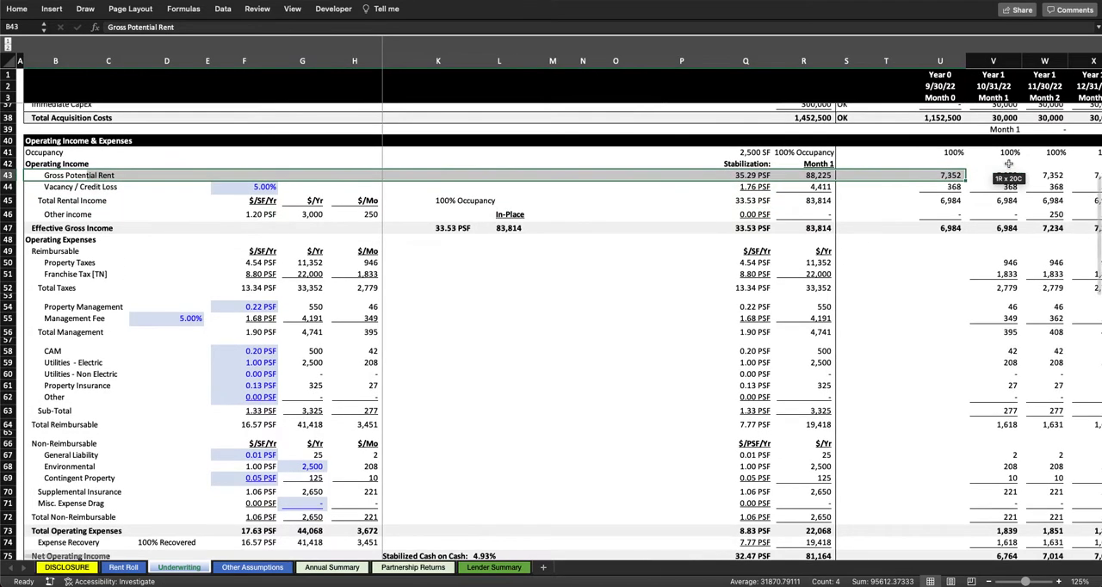
pyautogui.hscroll(6, 1009, 164)
pyautogui.click(702, 178)
pyautogui.hscroll(-7, 701, 178)
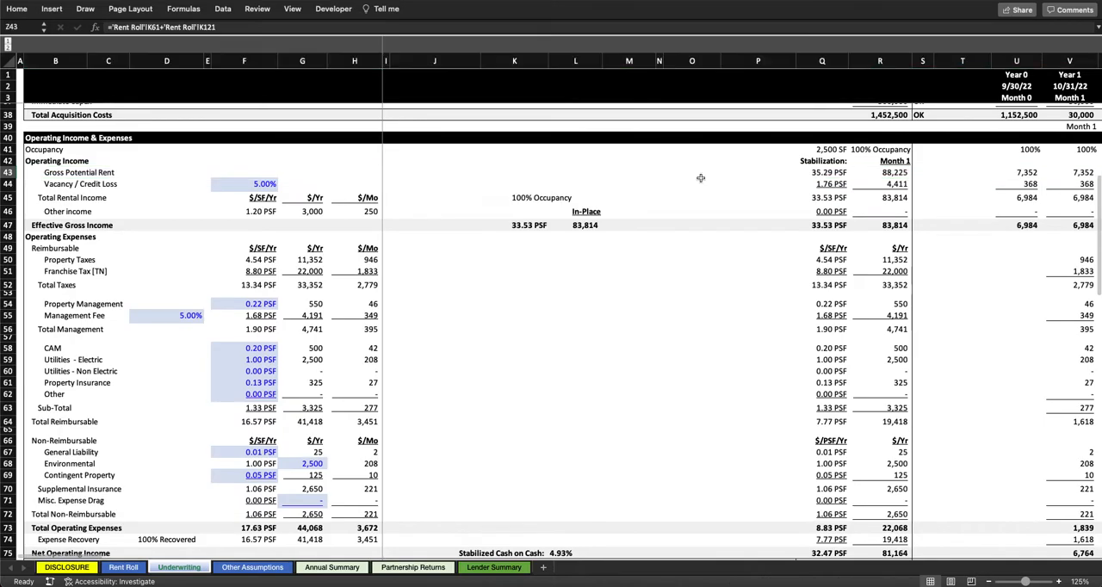
# Step: On the Rent Roll sheet, collapse the outline to its section headings for an overview, and expand the schedules again
pyautogui.click(122, 568)
pyautogui.scroll(2, 280, 234)
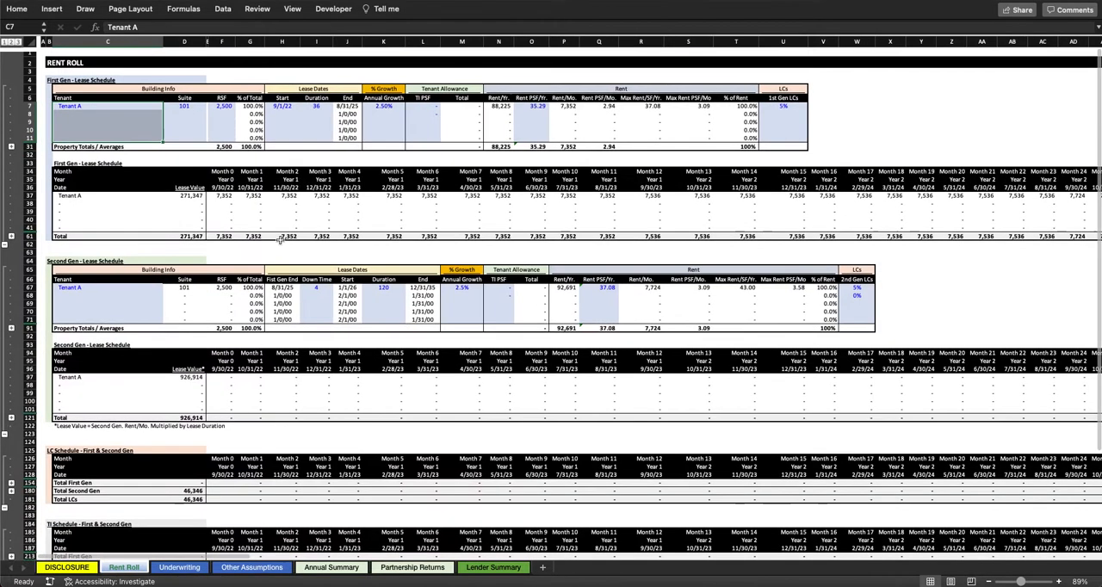
pyautogui.click(5, 42)
pyautogui.click(317, 94)
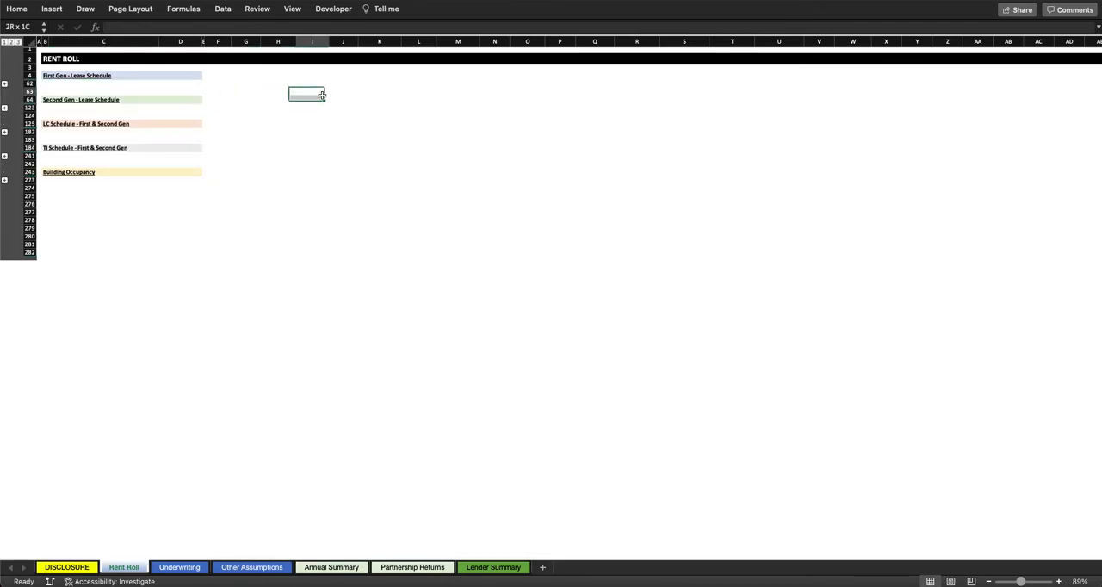
pyautogui.click(39, 49)
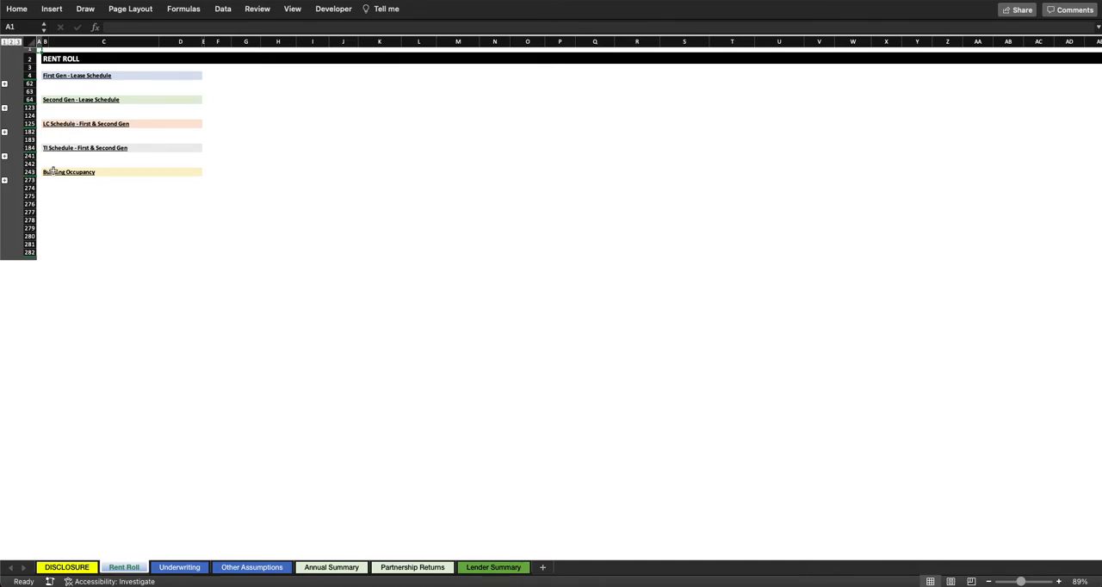
pyautogui.click(16, 41)
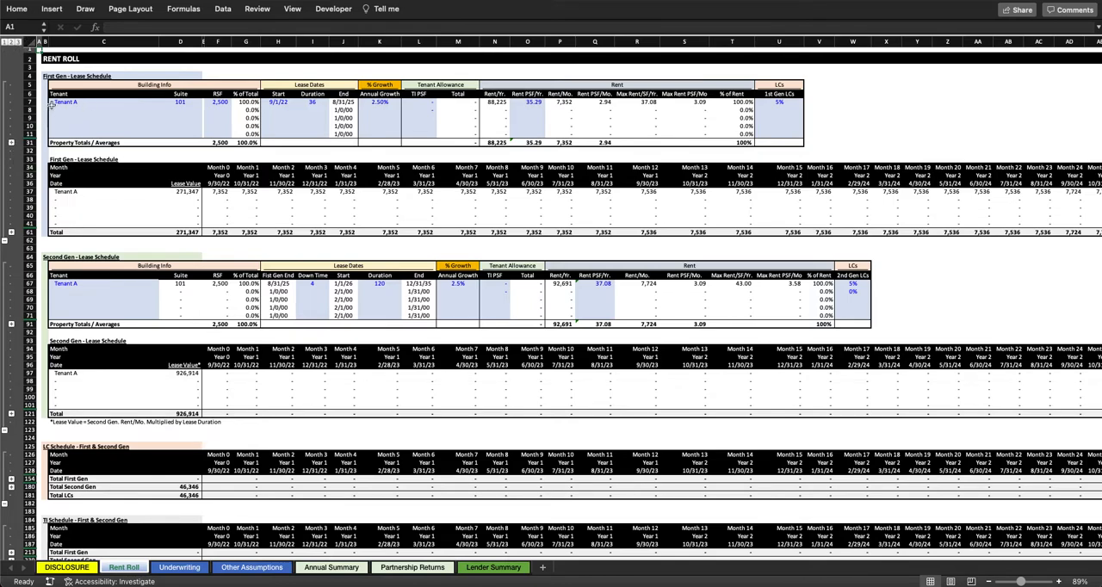
# Step: Expand and re-collapse the extra tenant rows of the First Gen lease schedule, and inspect its % of Total and RSF columns
pyautogui.click(11, 143)
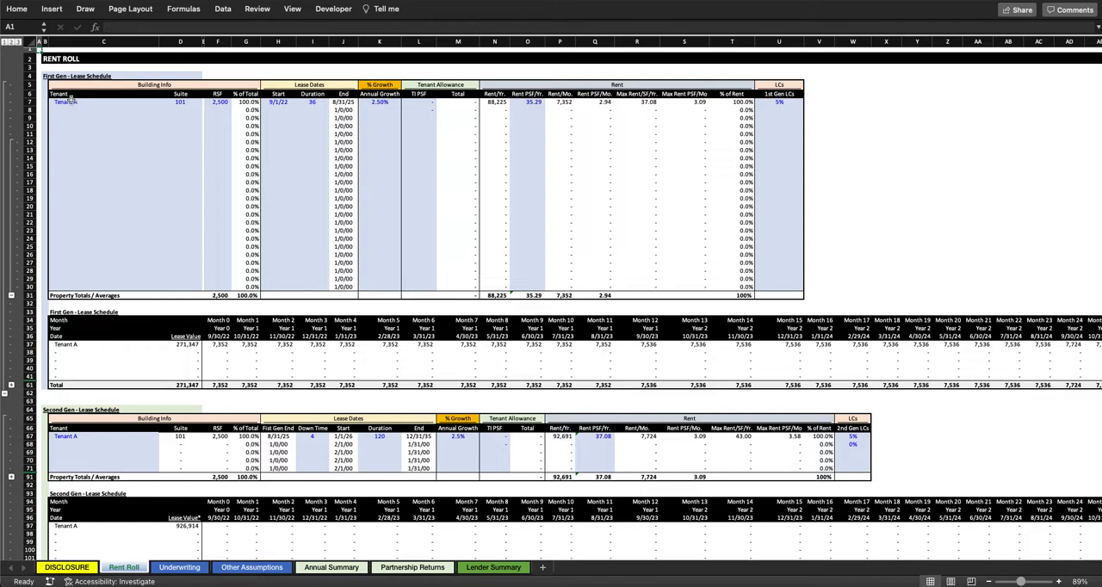
pyautogui.click(12, 296)
pyautogui.moveTo(253, 102); pyautogui.dragTo(254, 133)
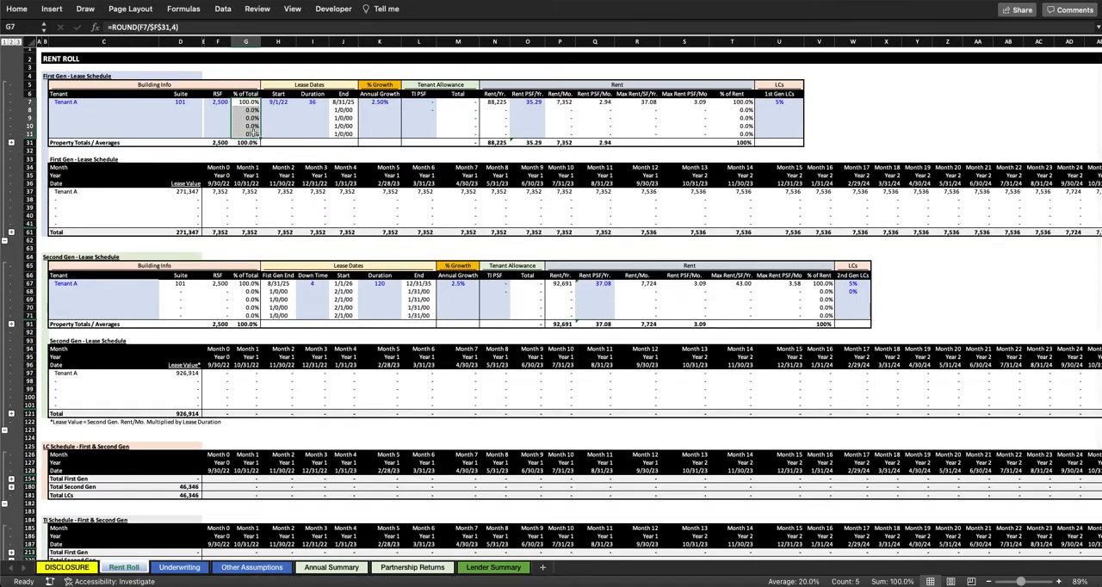
pyautogui.click(151, 118)
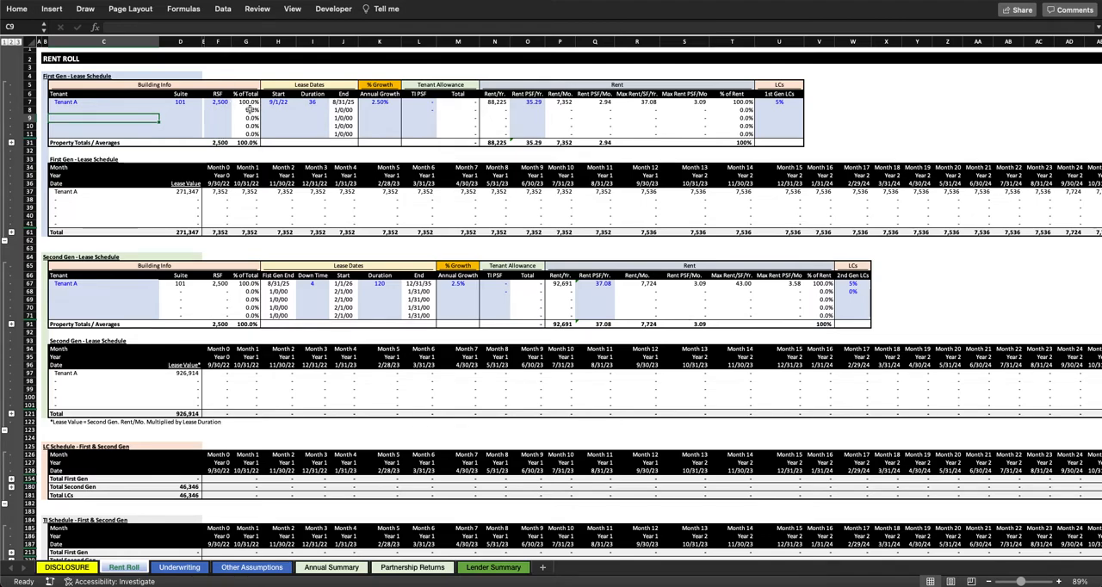
pyautogui.click(220, 102)
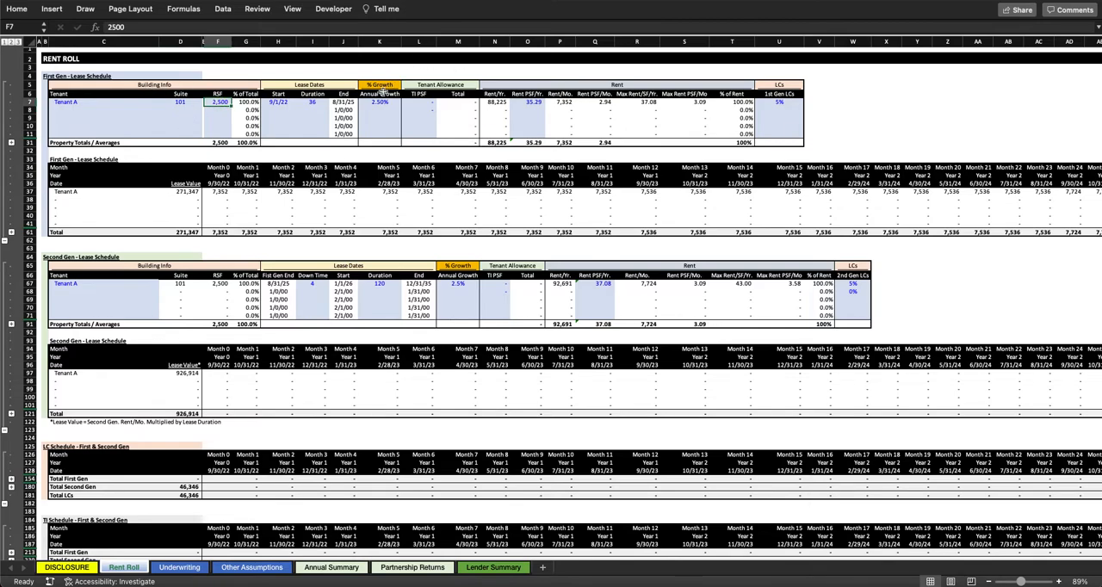
# Step: Add a second First Gen tenant named Vacant A in suite 201 with 5,000 RSF
pyautogui.click(97, 109)
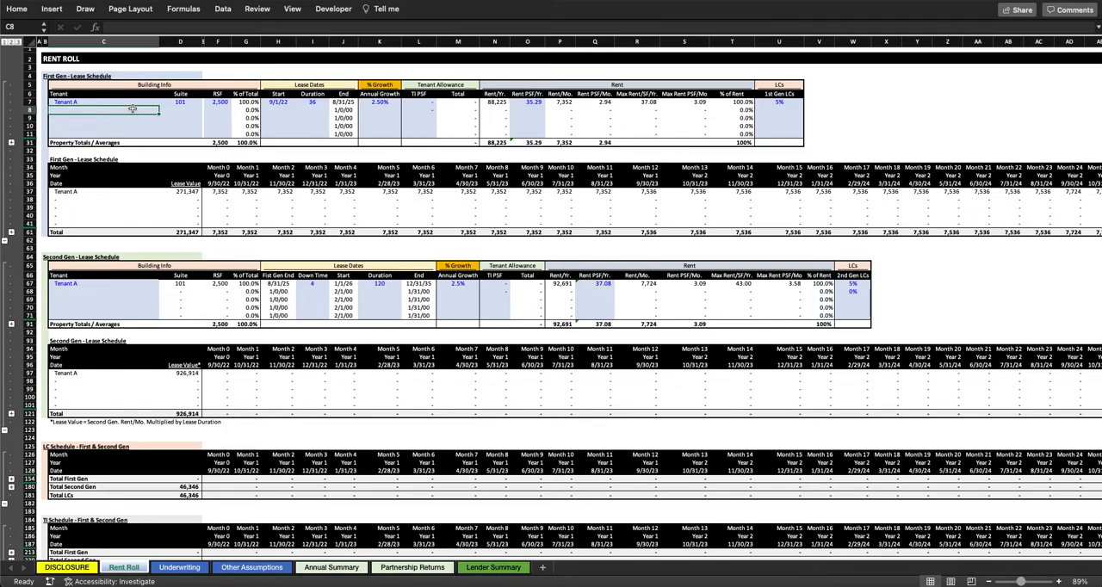
pyautogui.write('Vacant A')
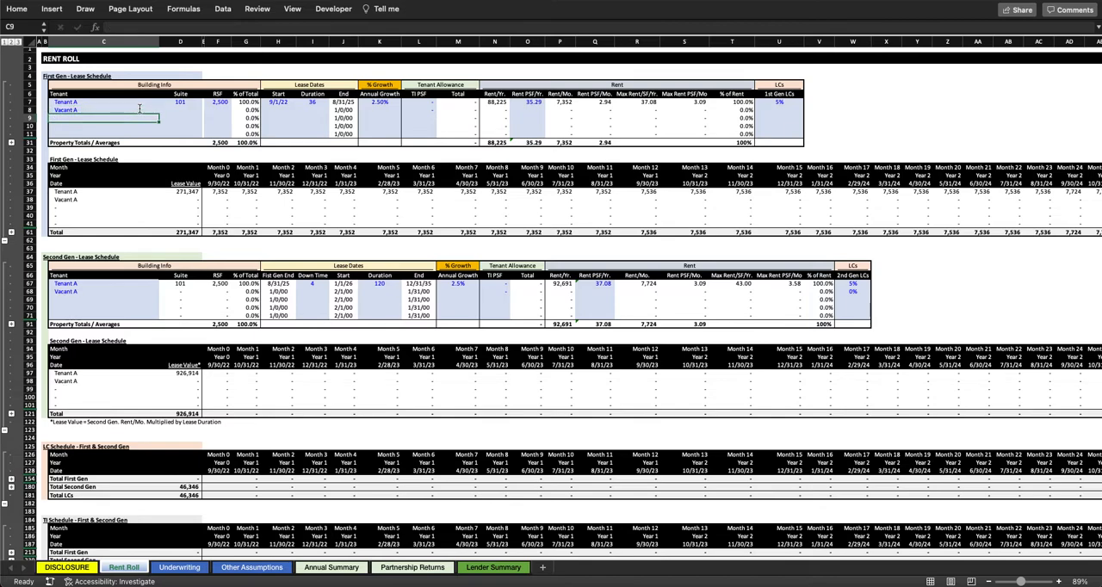
pyautogui.press('Tab')
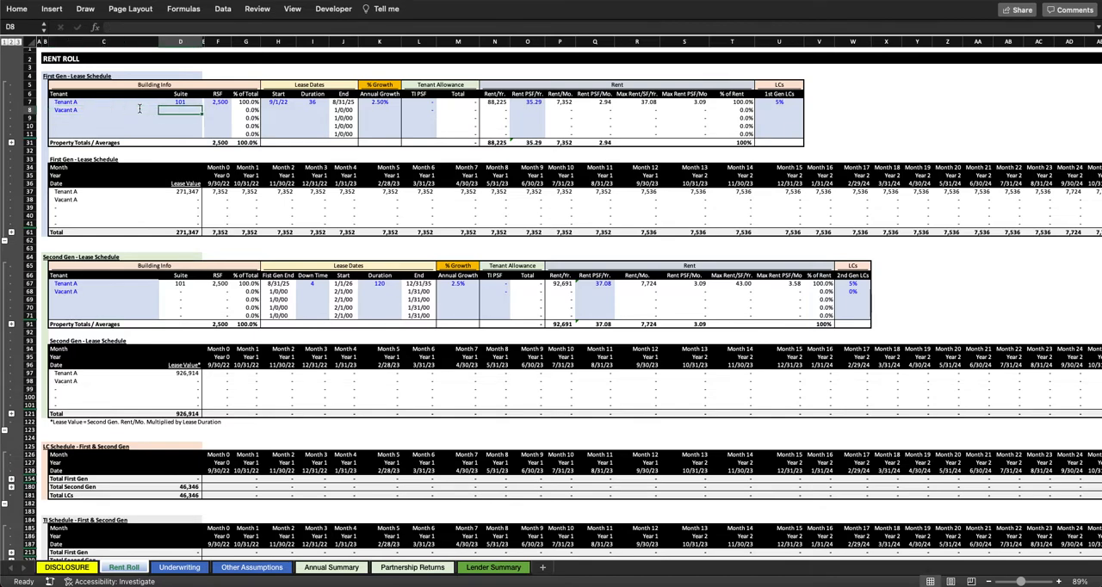
pyautogui.write('201')
pyautogui.press('Tab')
pyautogui.press('Tab')
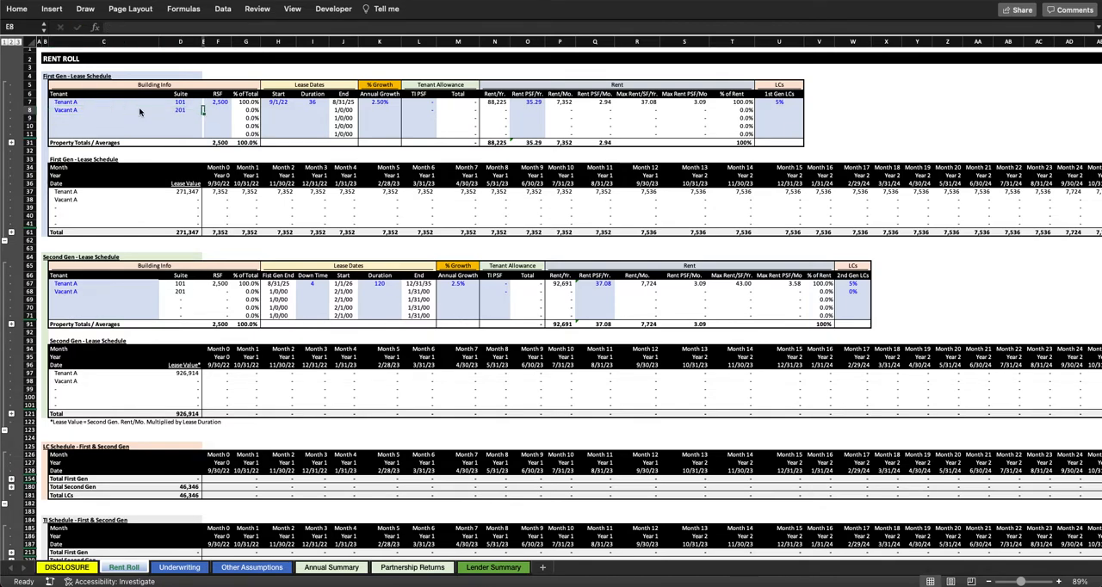
pyautogui.write('50')
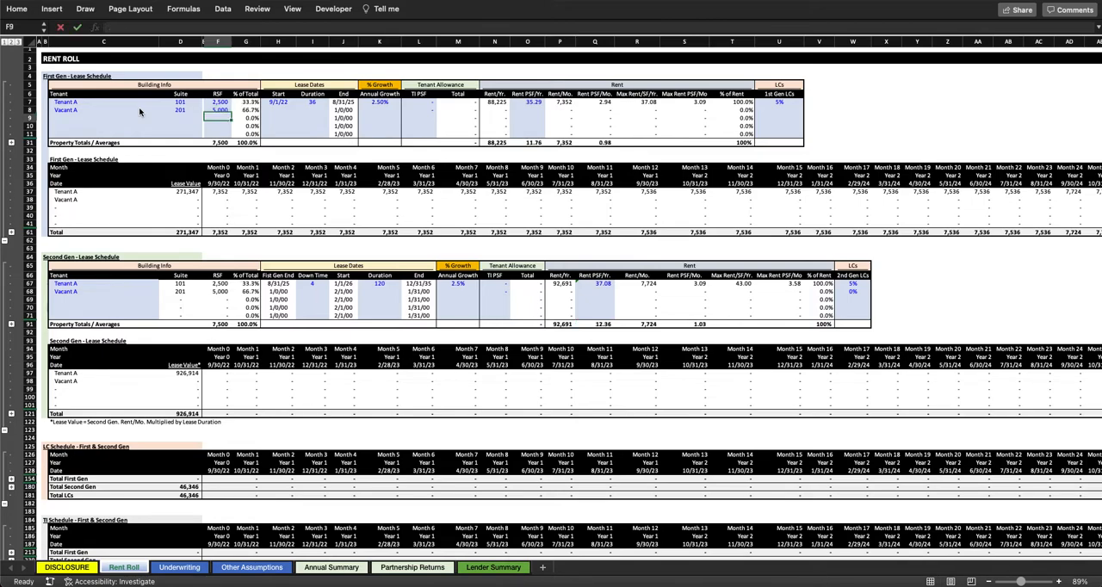
pyautogui.press('Tab')
pyautogui.press('Tab')
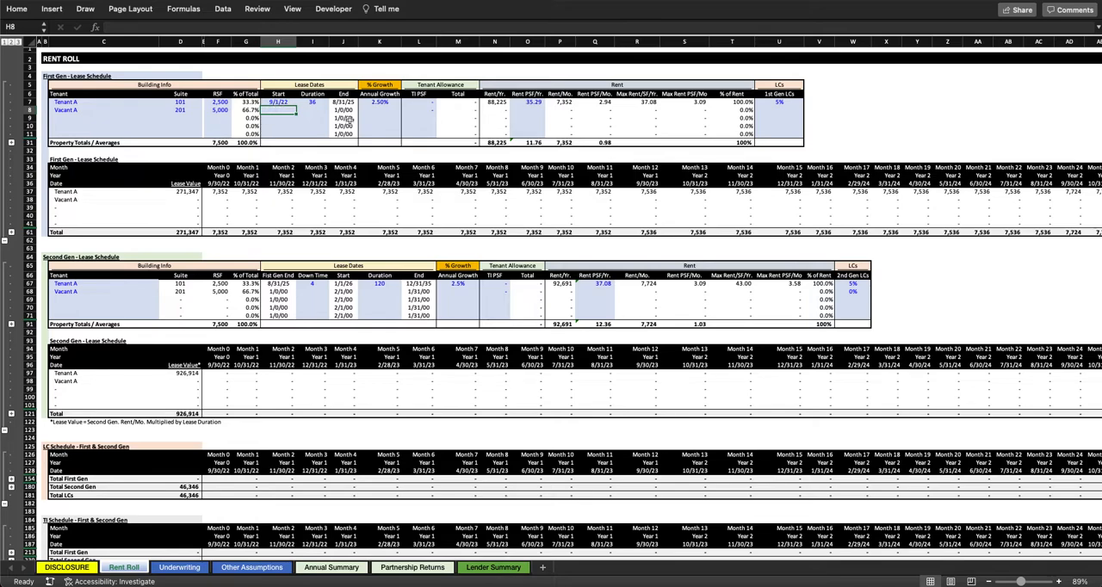
# Step: Set Vacant A's First Gen lease start to 11/1/22 and its duration to 36 months
pyautogui.write('11/1/22')
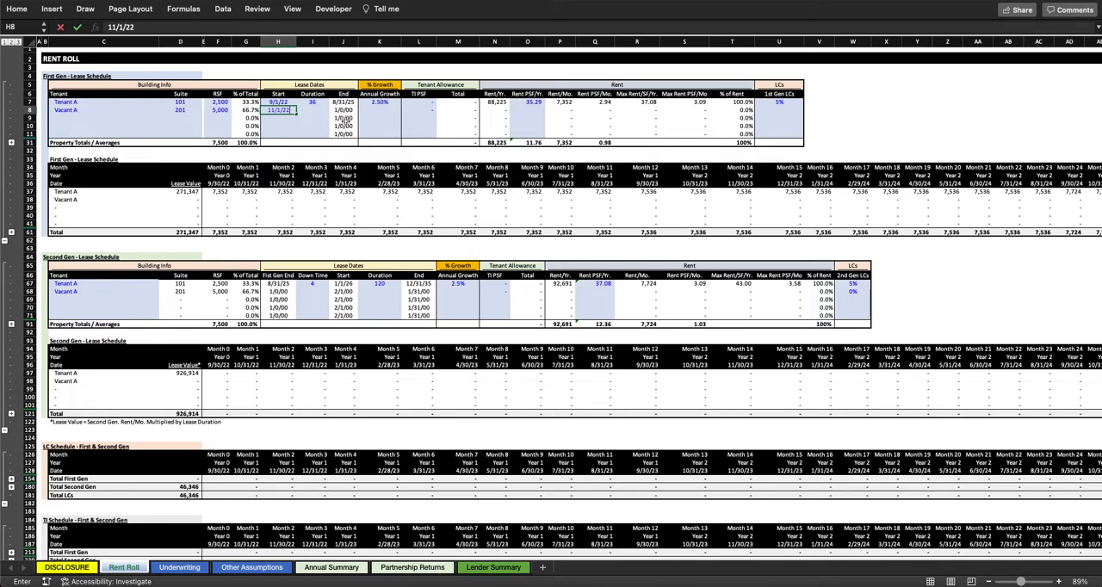
pyautogui.press('Tab')
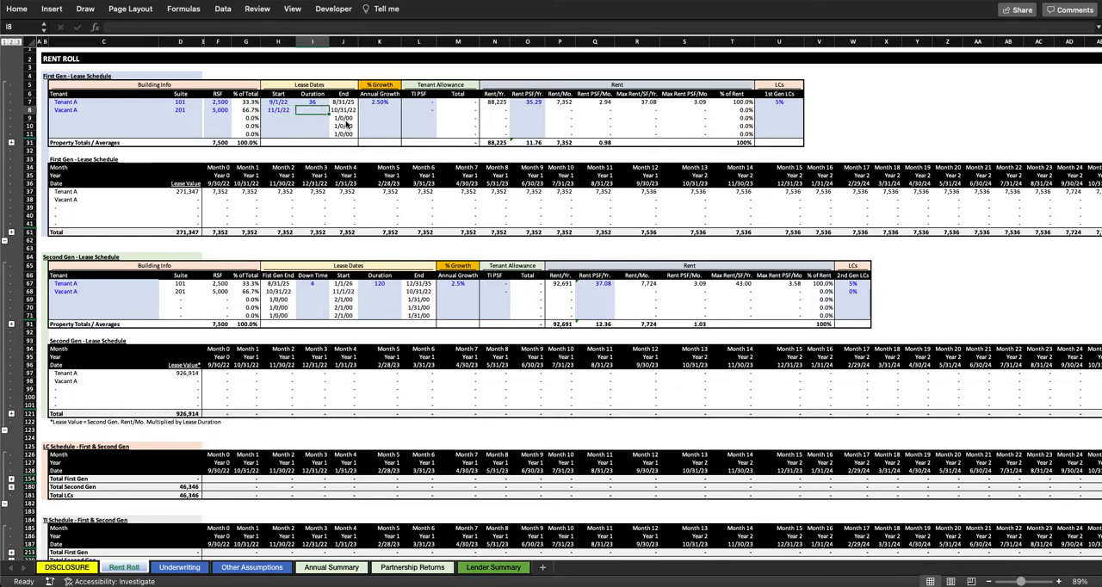
pyautogui.write('36')
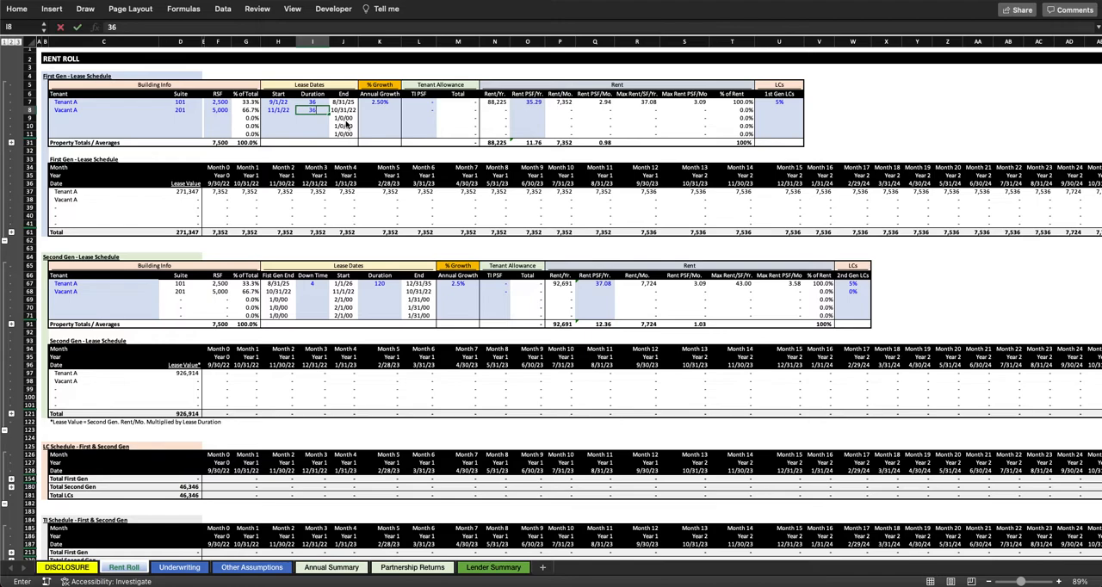
pyautogui.press('Return')
pyautogui.press('Up')
pyautogui.press('Up')
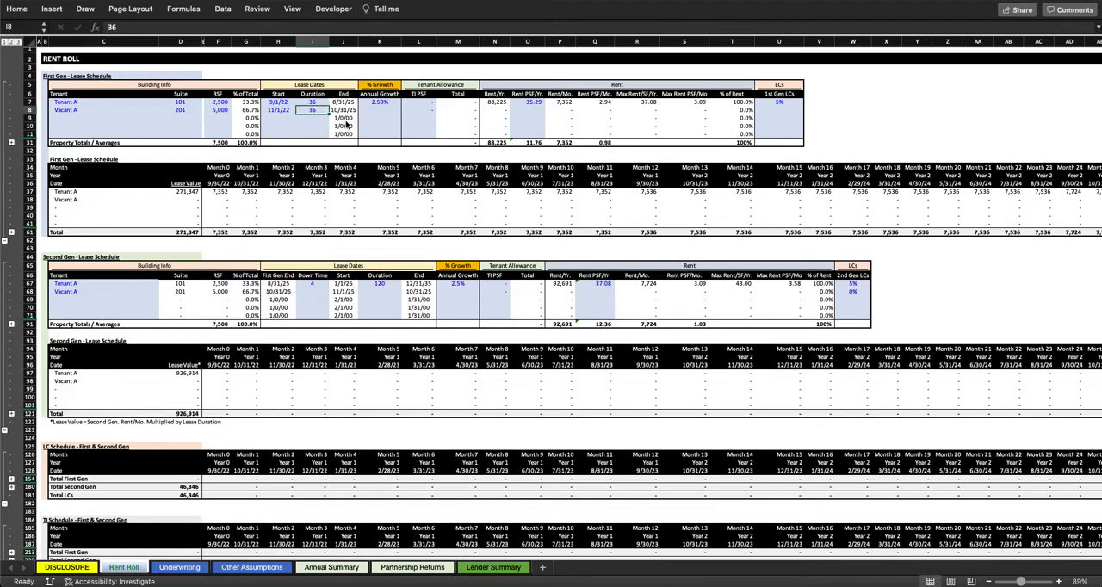
# Step: Set Vacant A's First Gen annual growth to 2% and its yearly rent to 31.00 PSF
pyautogui.press('Right')
pyautogui.press('Right')
pyautogui.press('Down')
pyautogui.write('2')
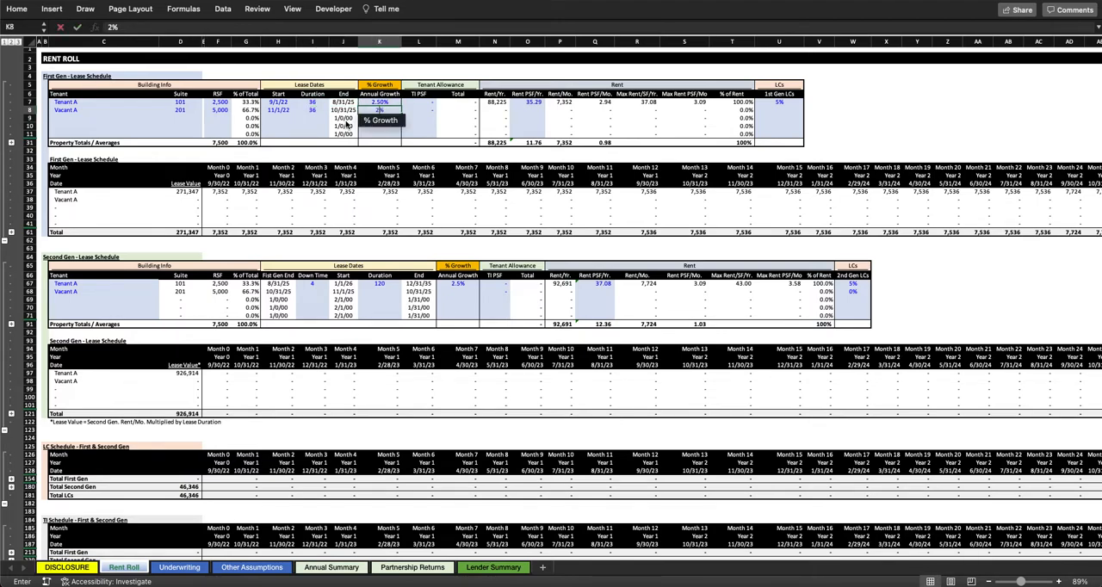
pyautogui.press('Return')
pyautogui.press('Up')
pyautogui.press('Right')
pyautogui.press('Right')
pyautogui.press('Right')
pyautogui.press('Right')
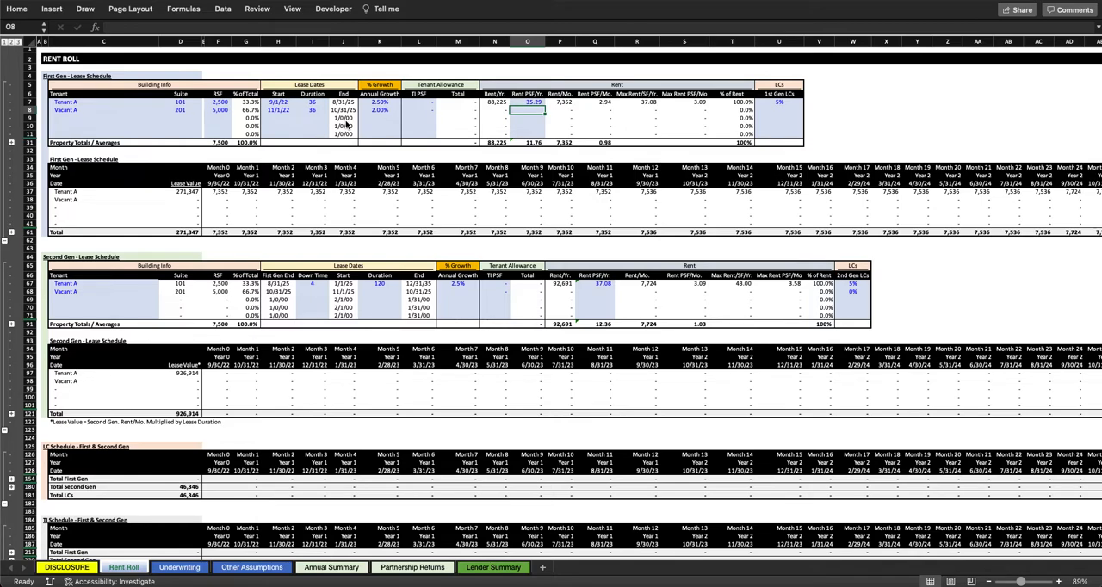
pyautogui.write('31')
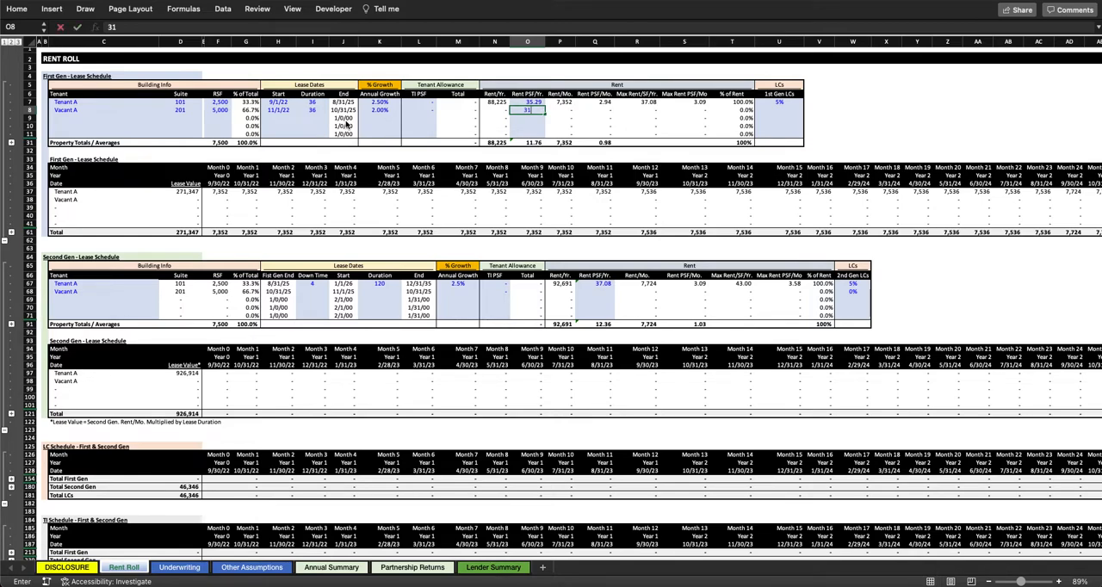
pyautogui.press('Return')
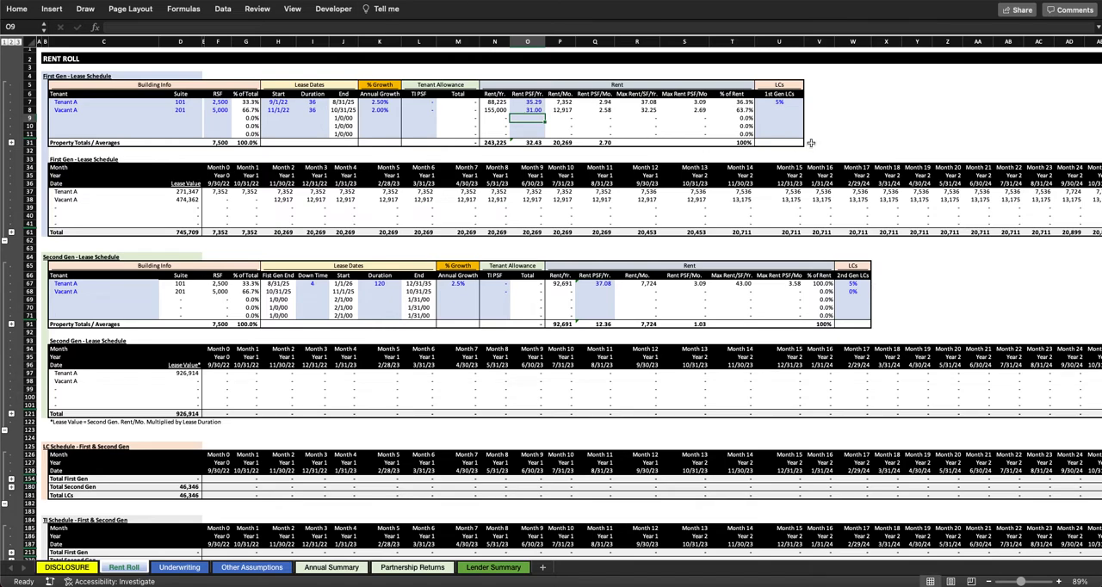
# Step: Set Tenant A's 1st Gen LCs to 0%, and check the Month 2 date in the First Gen monthly schedule
pyautogui.click(791, 99)
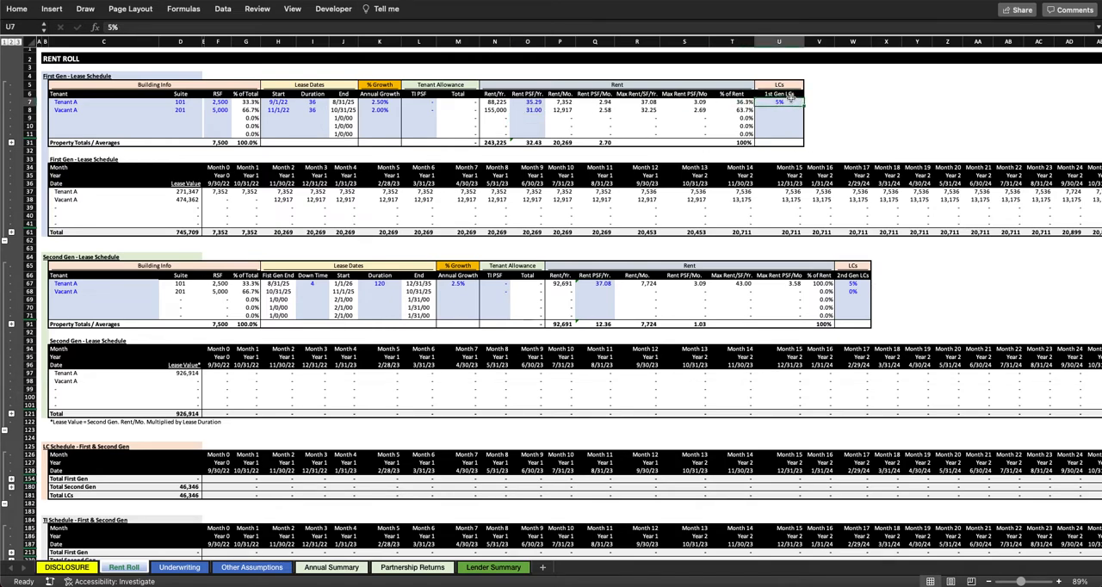
pyautogui.write('0')
pyautogui.press('Return')
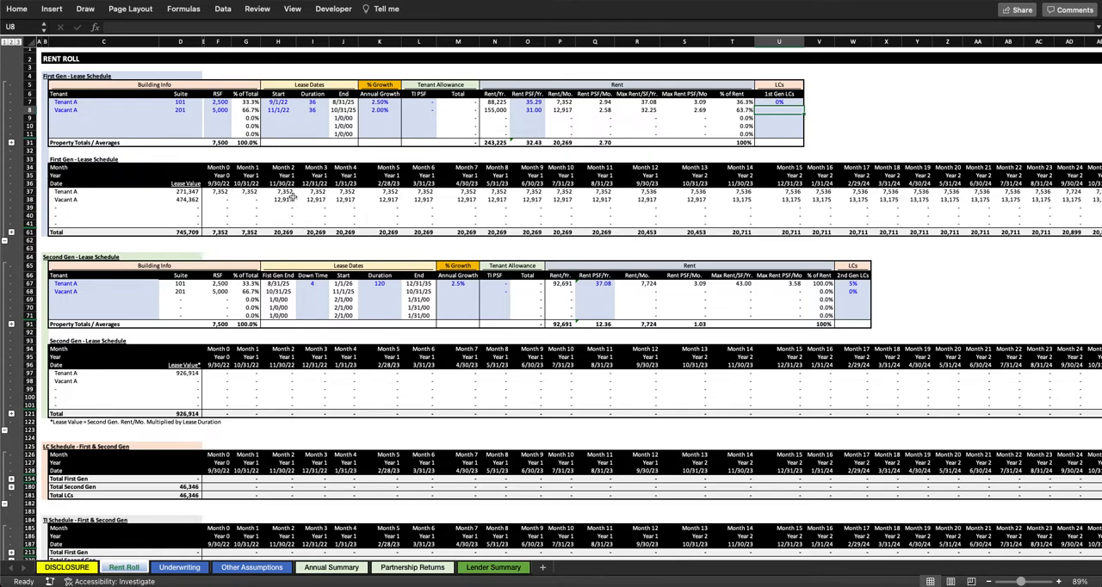
pyautogui.moveTo(287, 175); pyautogui.dragTo(293, 183)
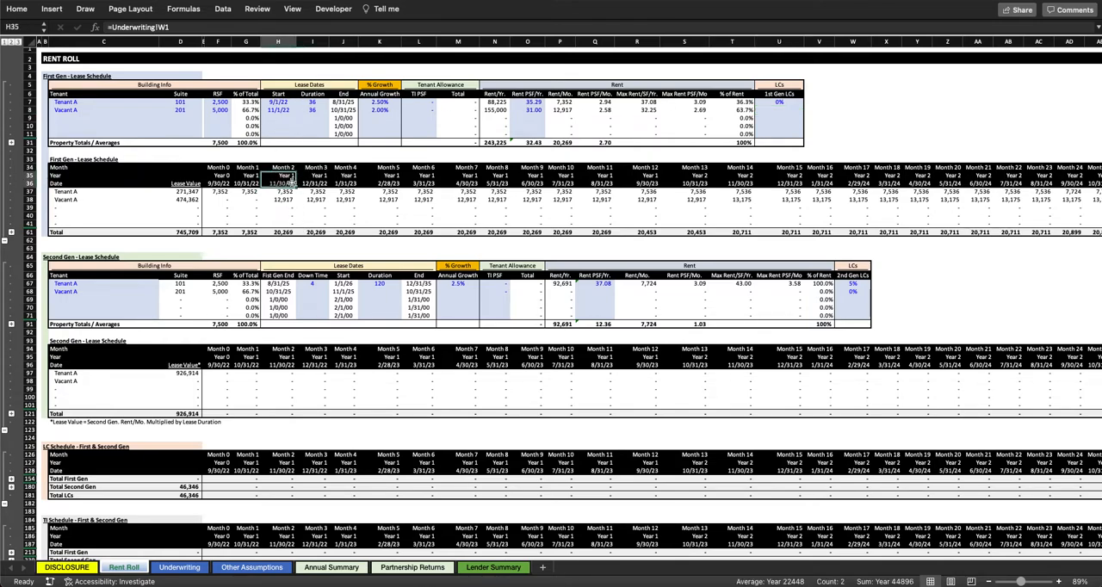
pyautogui.click(289, 184)
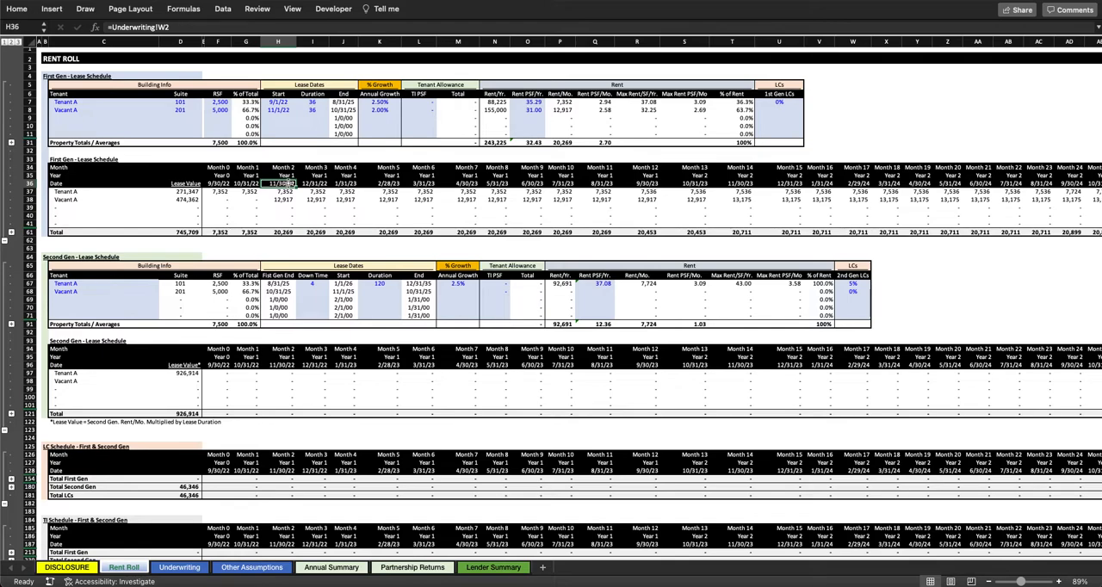
# Step: Set Vacant A's 1st Gen LCs to 3%
pyautogui.moveTo(800, 103); pyautogui.dragTo(800, 109)
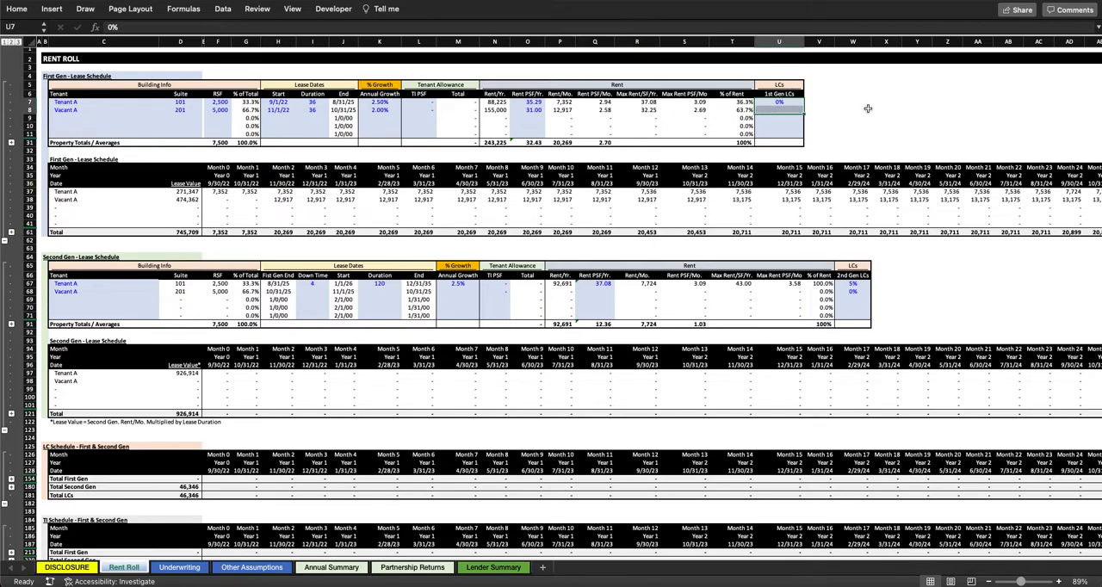
pyautogui.click(765, 109)
pyautogui.write('3')
pyautogui.press('Return')
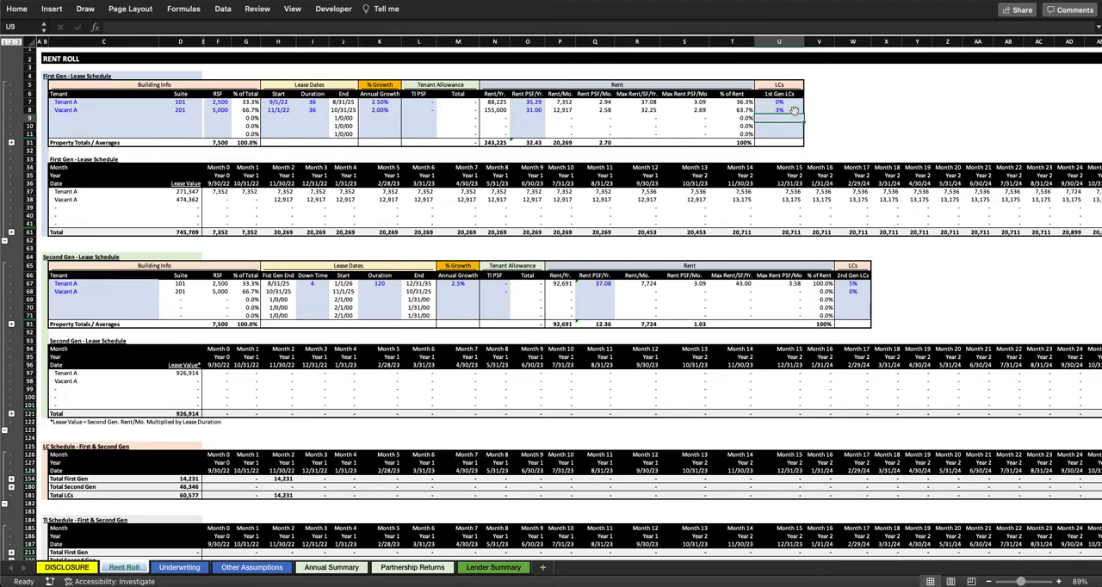
# Step: Rename the tenant Vacant A in suite 201 as Tenant B in the First Gen lease schedule
pyautogui.click(159, 109)
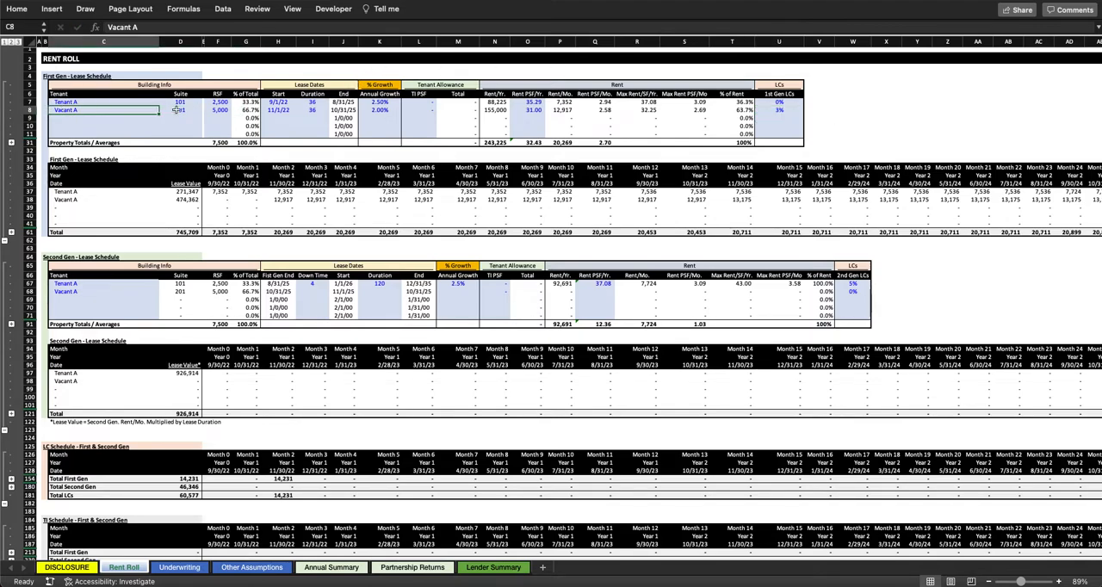
pyautogui.write('Tenant B')
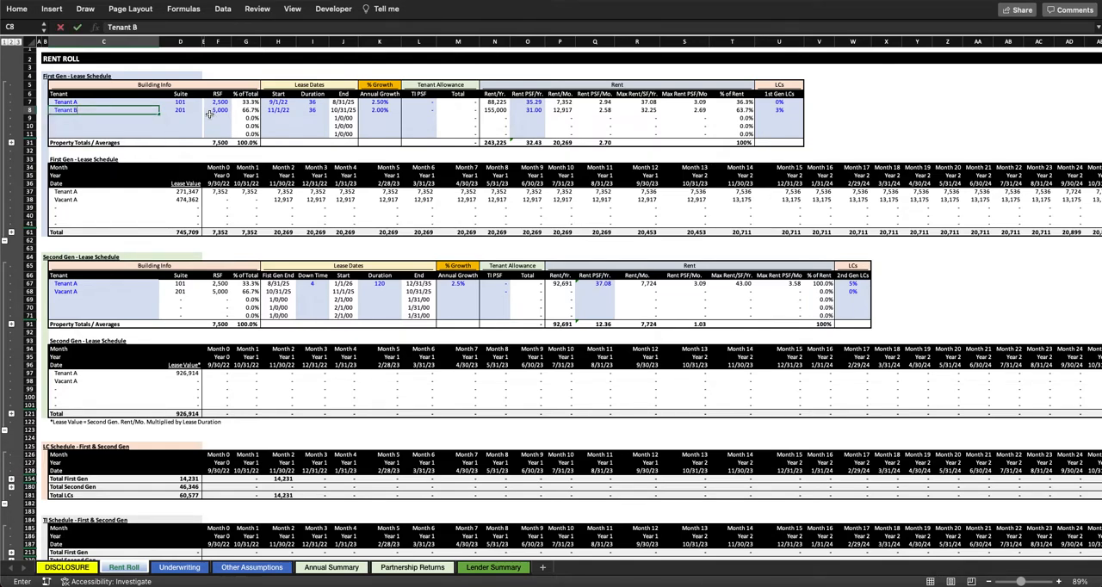
pyautogui.press('Return')
# Step: Check Tenant B's First Gen lease start against the Month 2 date and first rent payment in the monthly schedule
pyautogui.click(284, 111)
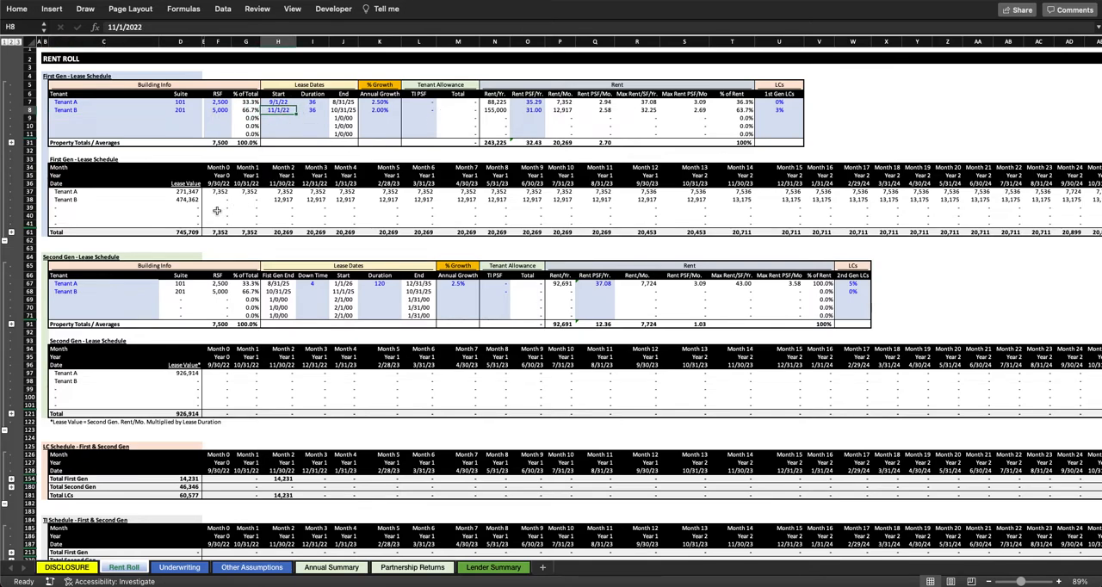
pyautogui.moveTo(56, 200); pyautogui.dragTo(455, 200)
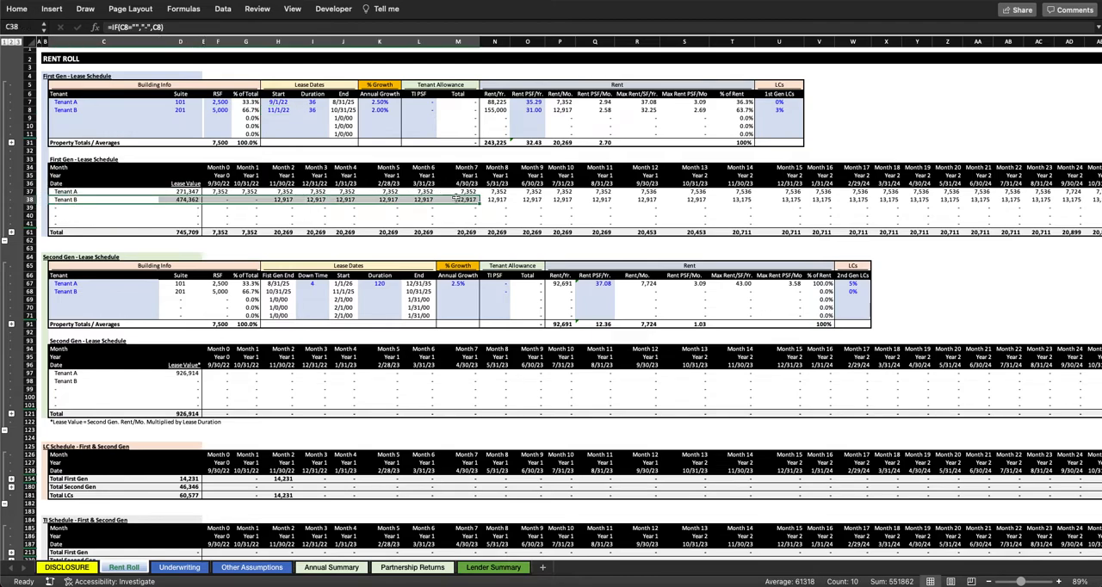
pyautogui.click(278, 200)
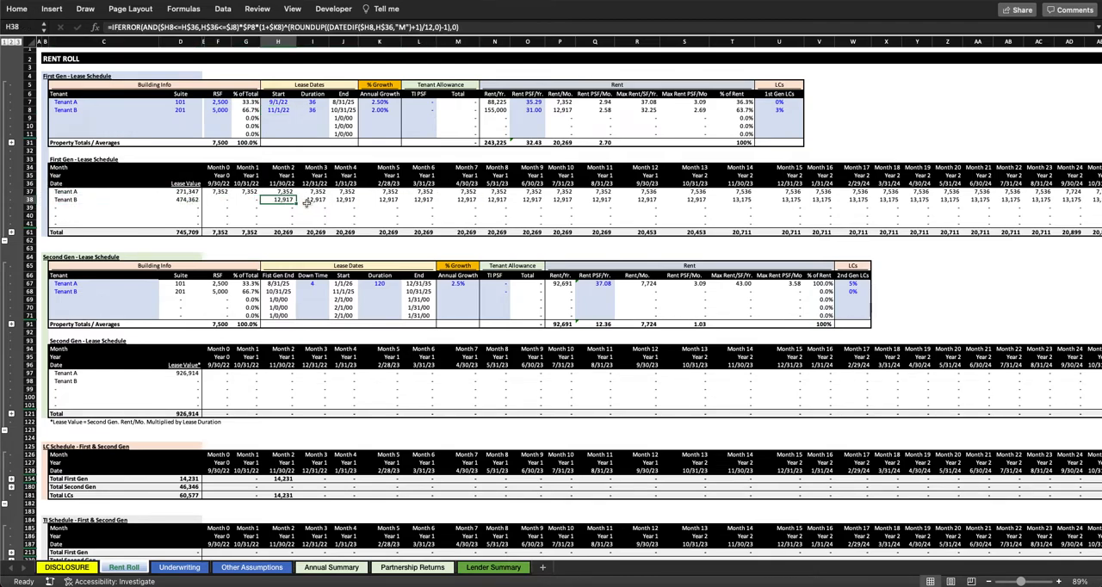
pyautogui.click(282, 183)
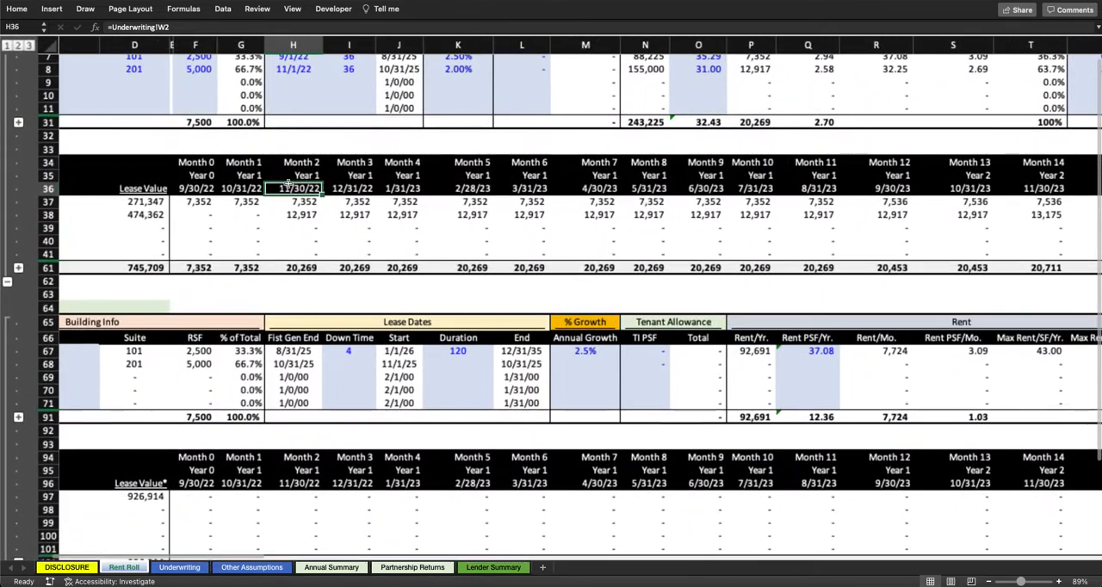
pyautogui.scroll(5, 288, 185)
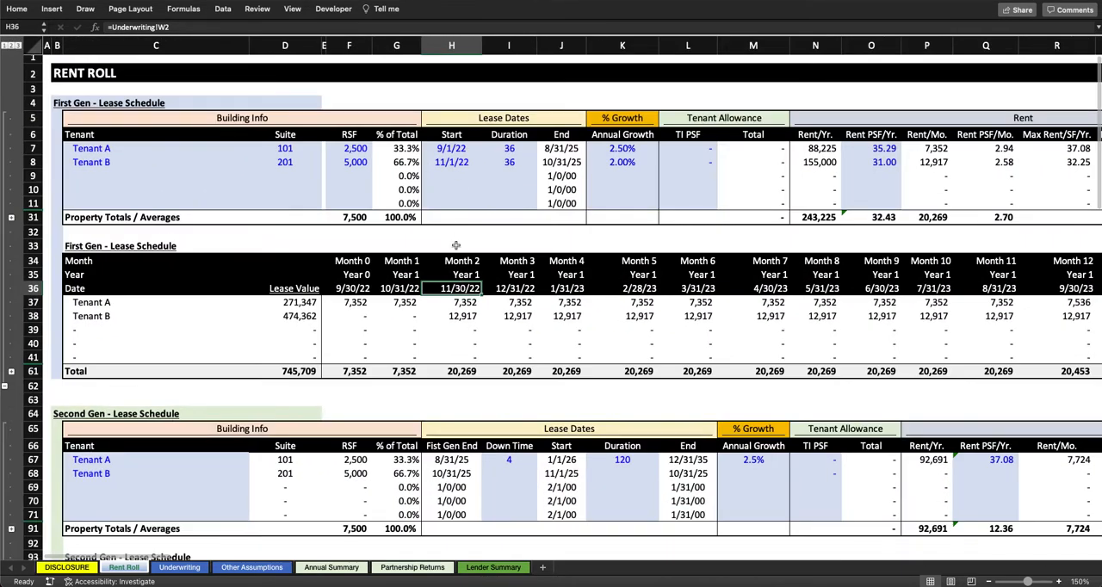
pyautogui.click(451, 162)
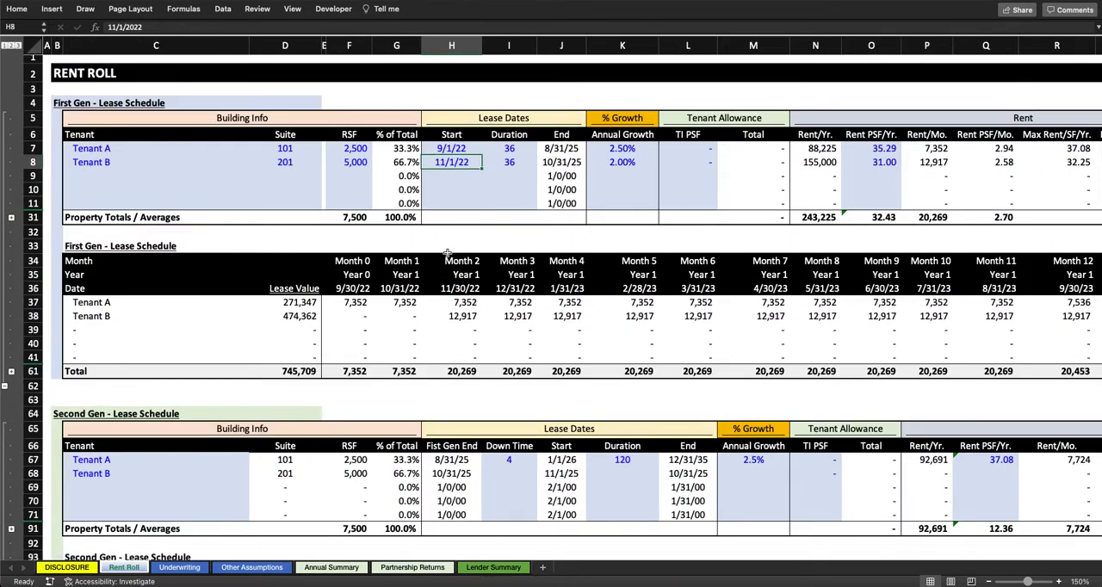
pyautogui.click(473, 290)
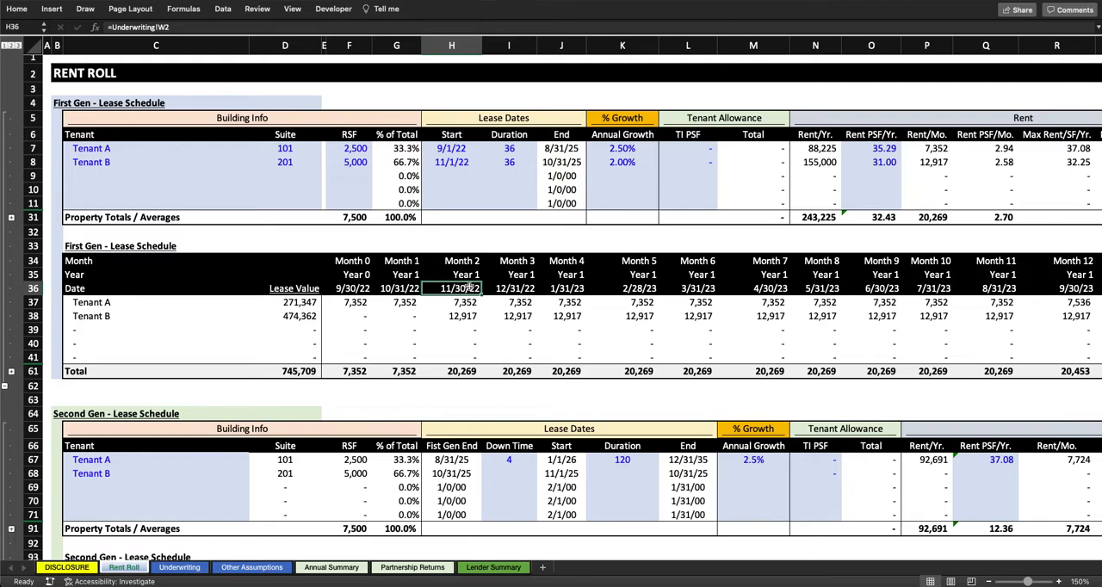
pyautogui.click(478, 316)
# Step: Examine Tenant B's First Gen monthly rents across the first twelve payments, the annual growth step and the lease end
pyautogui.moveTo(502, 317); pyautogui.dragTo(559, 331)
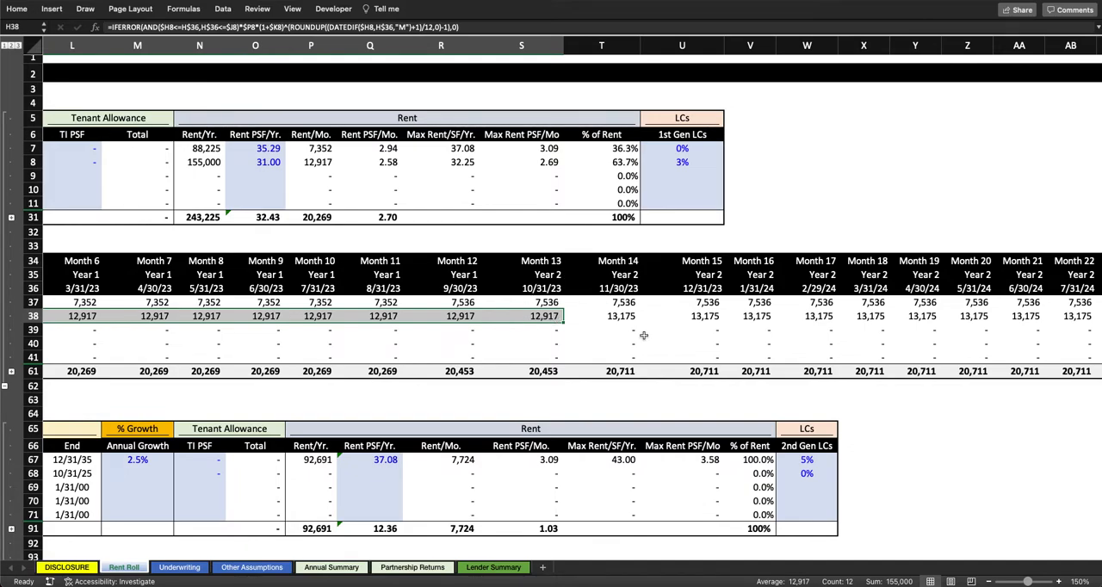
pyautogui.hscroll(-5, 236, 128)
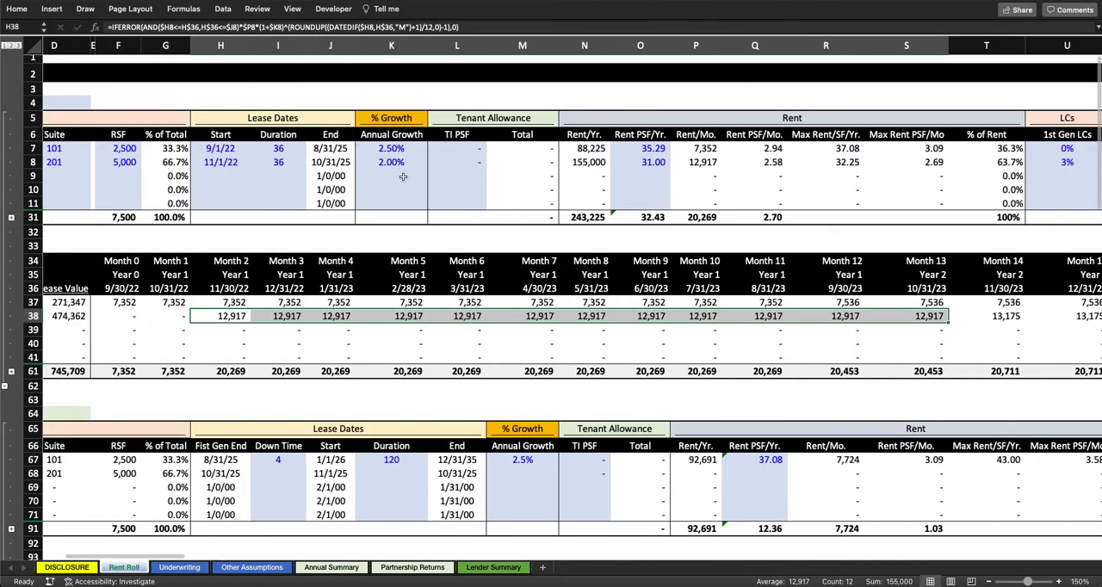
pyautogui.hscroll(5, 723, 329)
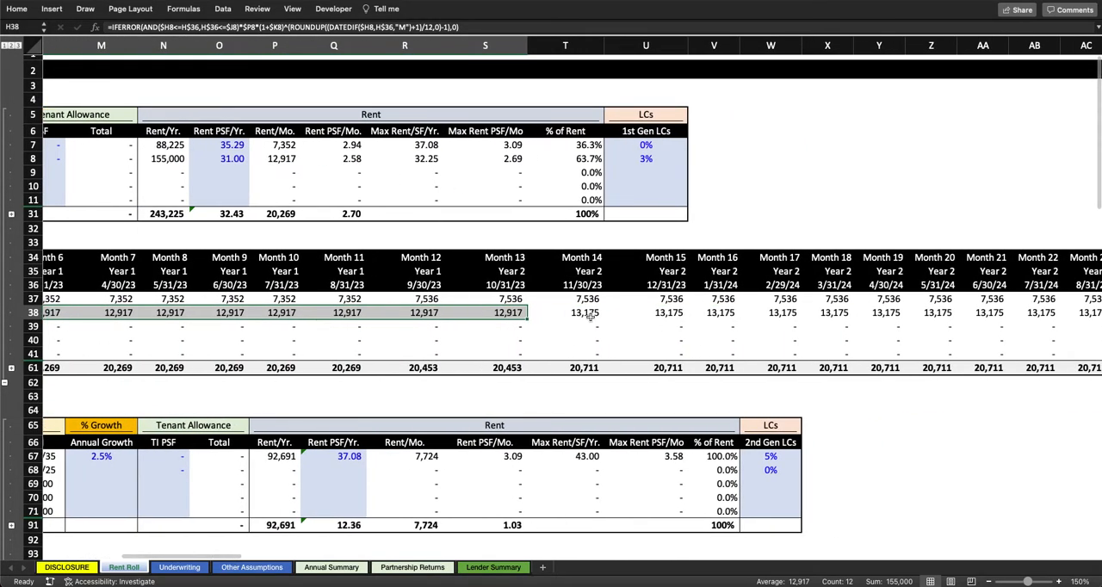
pyautogui.hscroll(-6, 595, 318)
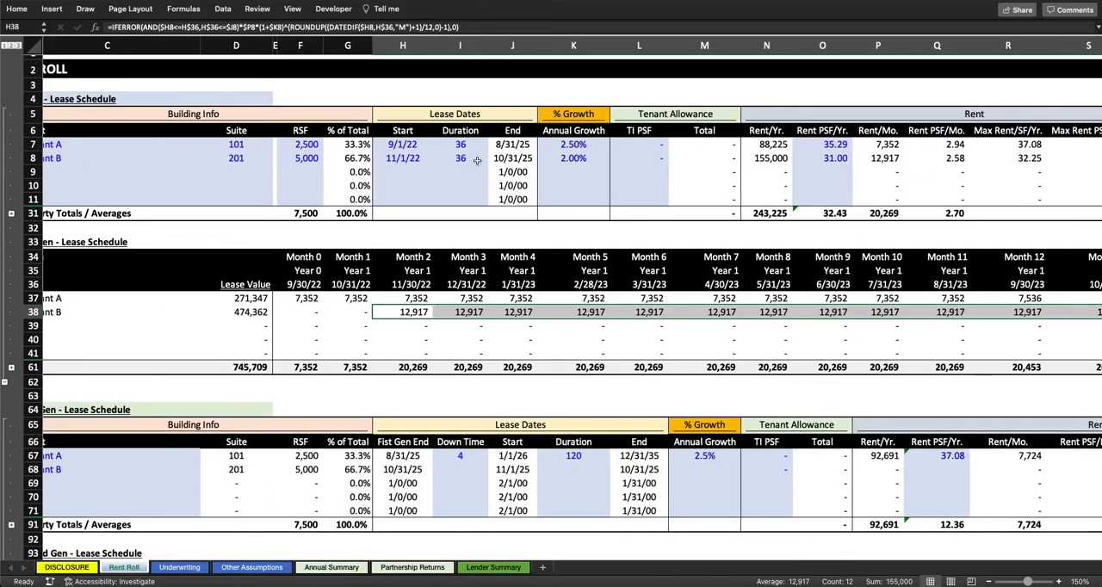
pyautogui.hscroll(5, 446, 291)
pyautogui.hscroll(12, 448, 293)
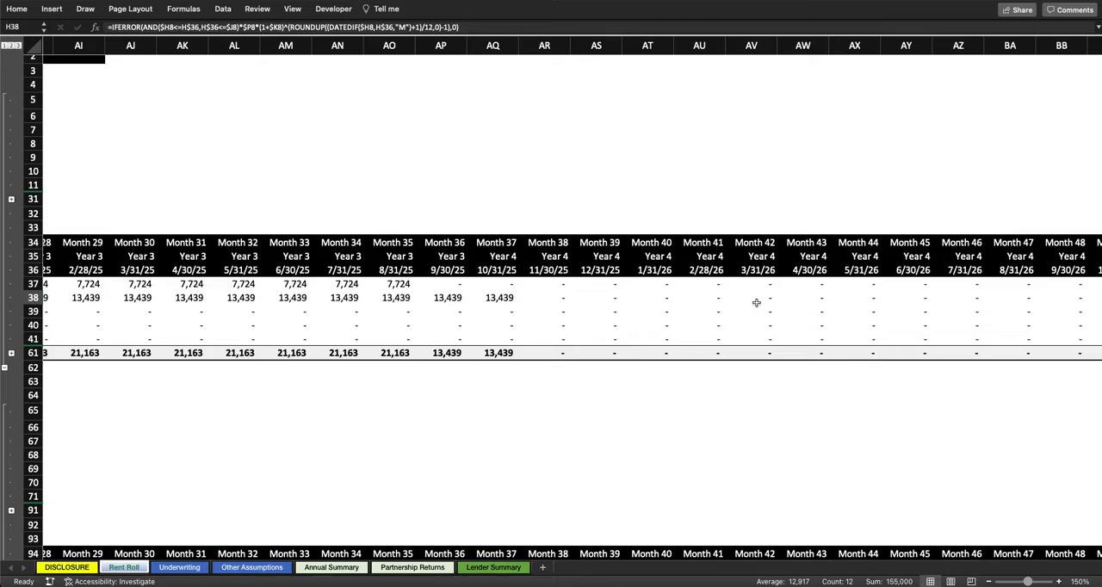
pyautogui.hscroll(-17, 732, 299)
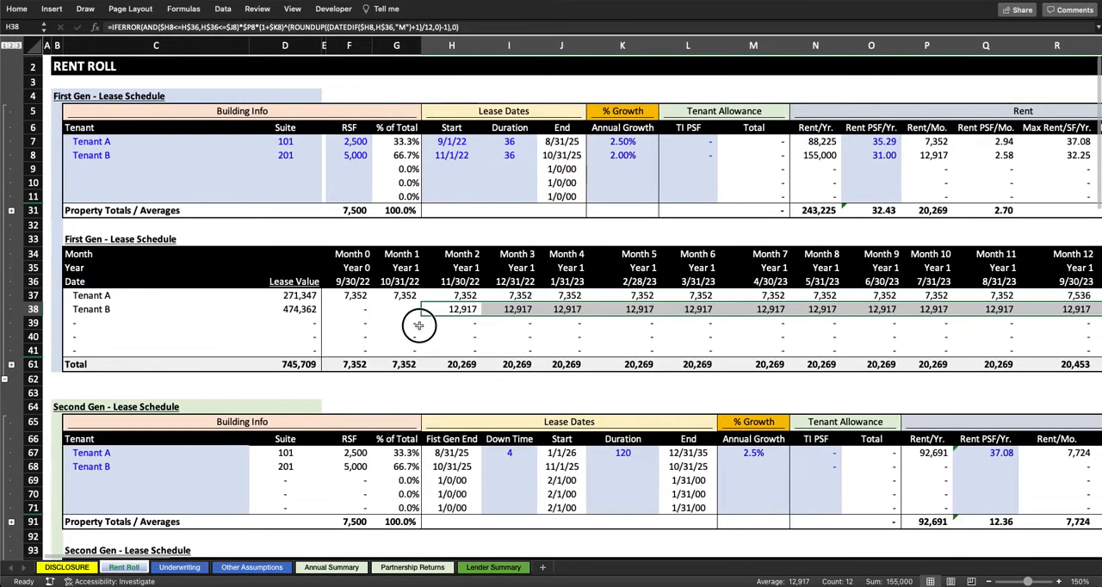
# Step: Compare Tenant A's First Gen lease duration with its down time in the Second Gen lease schedule
pyautogui.click(418, 326)
pyautogui.scroll(-2, 419, 327)
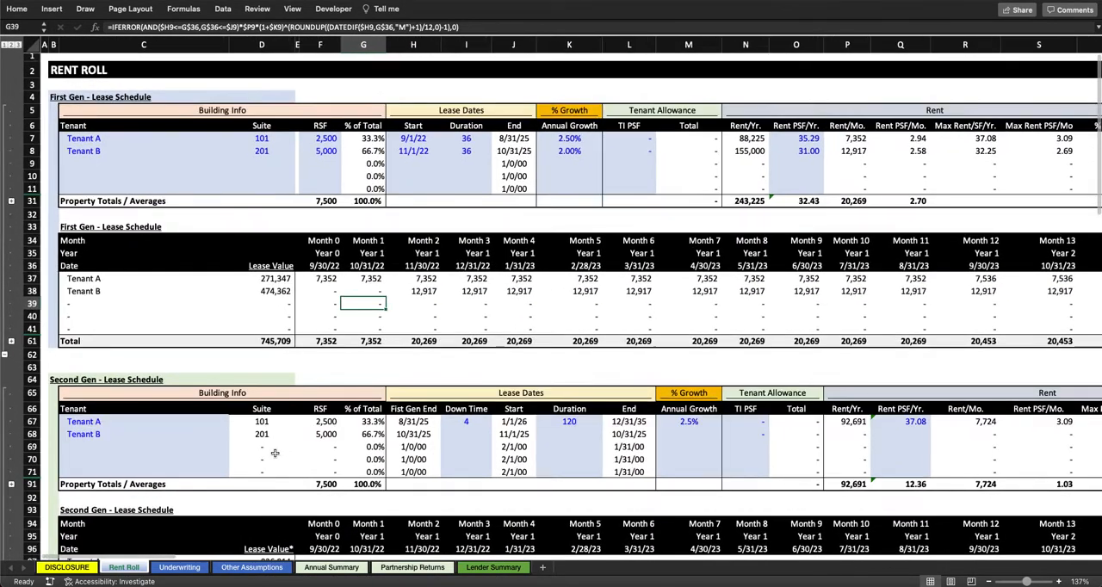
pyautogui.scroll(-2, 272, 453)
pyautogui.scroll(1, 203, 401)
pyautogui.scroll(1, 203, 401)
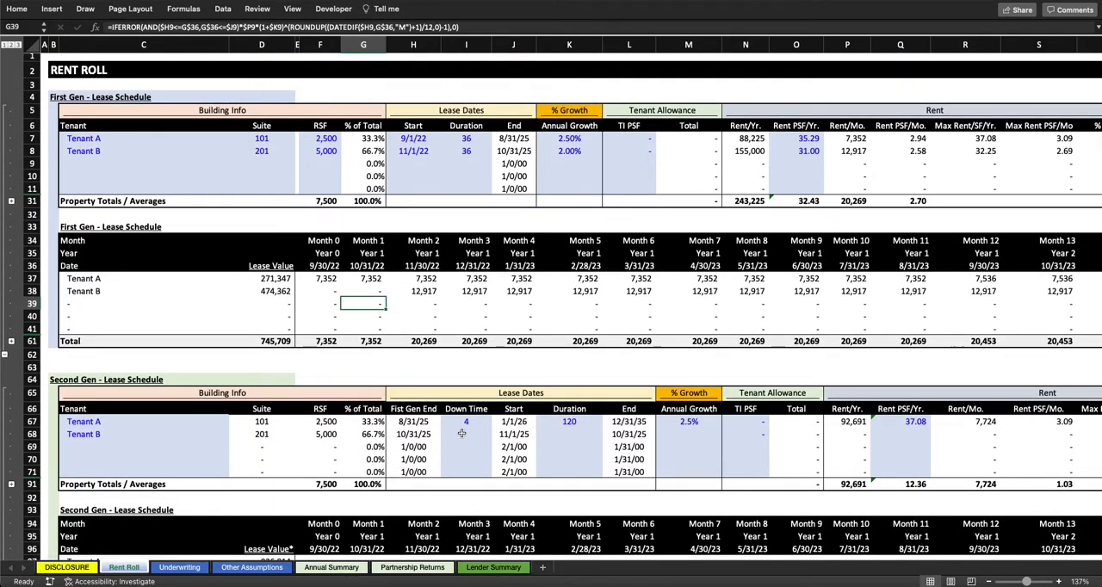
pyautogui.click(475, 138)
pyautogui.click(488, 421)
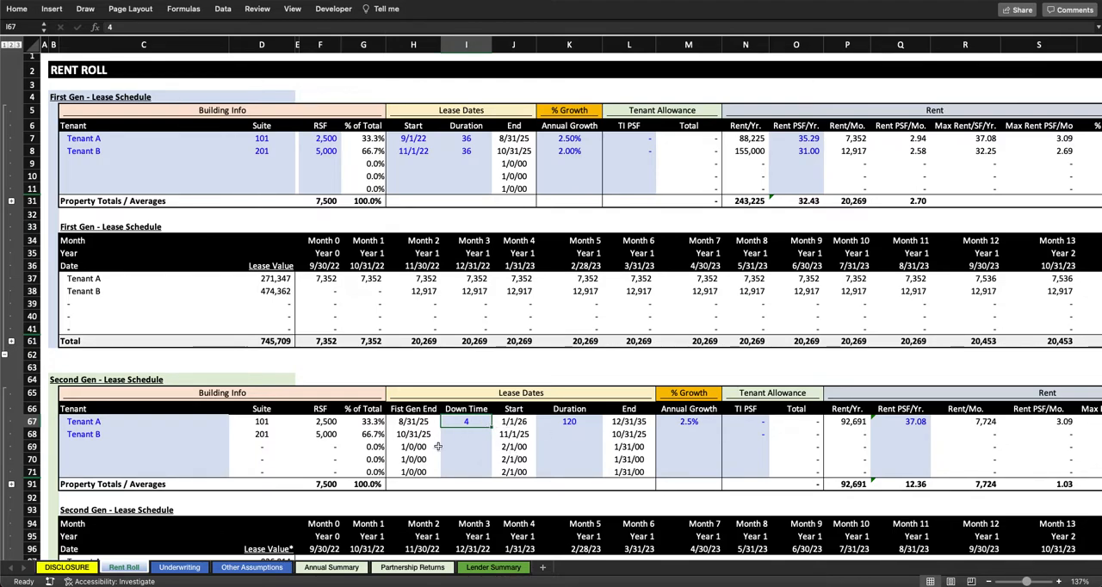
# Step: Inspect Tenant A's vacant months 36 to 39 and the first Second Gen rent in Month 40 of the monthly schedules
pyautogui.scroll(-2, 506, 434)
pyautogui.hscroll(15, 506, 434)
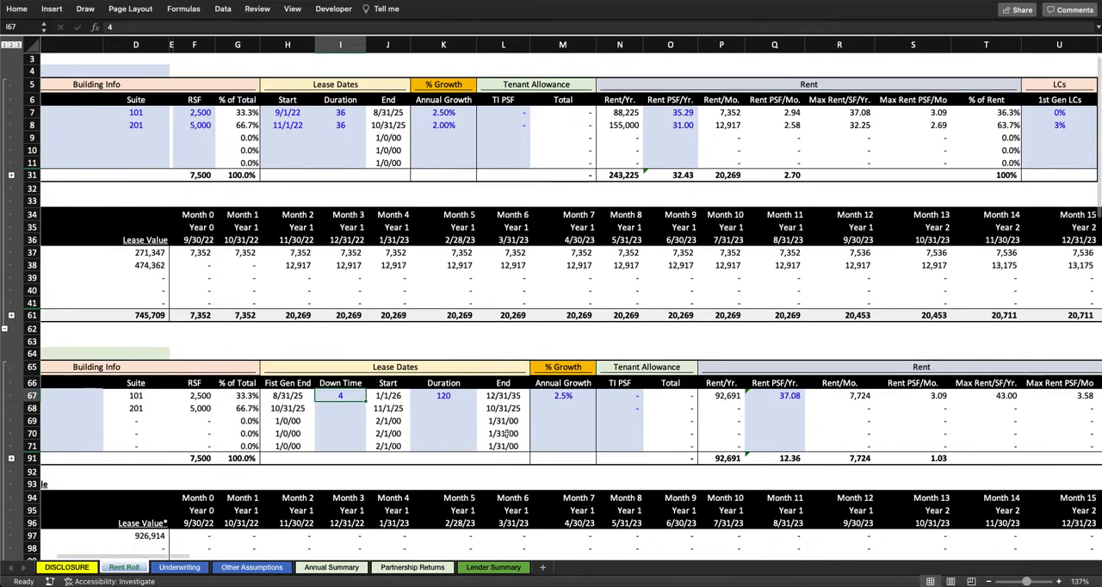
pyautogui.hscroll(5, 505, 434)
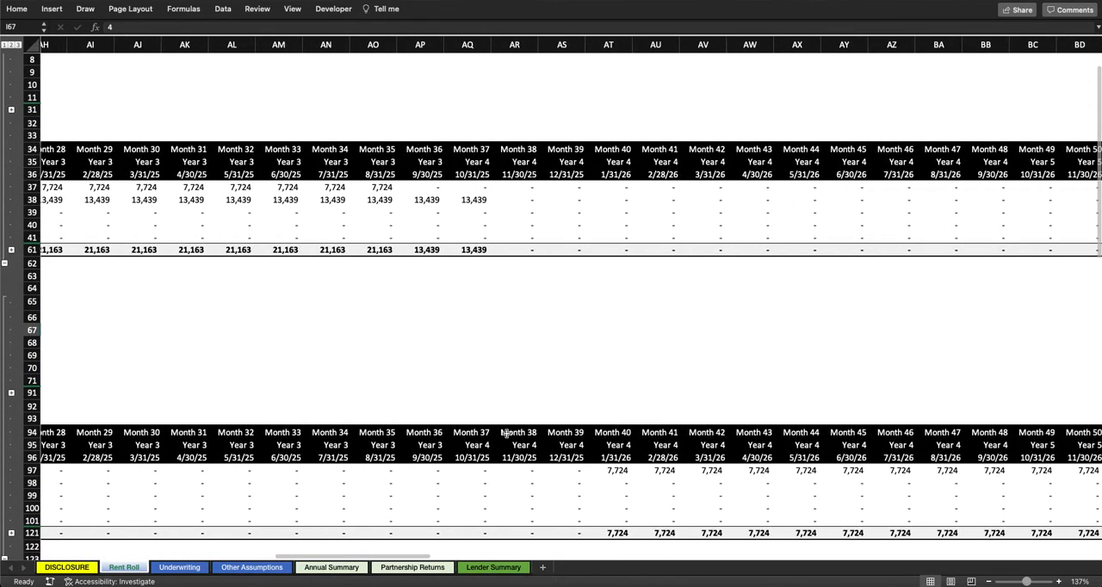
pyautogui.click(423, 187)
pyautogui.moveTo(423, 187); pyautogui.dragTo(561, 471)
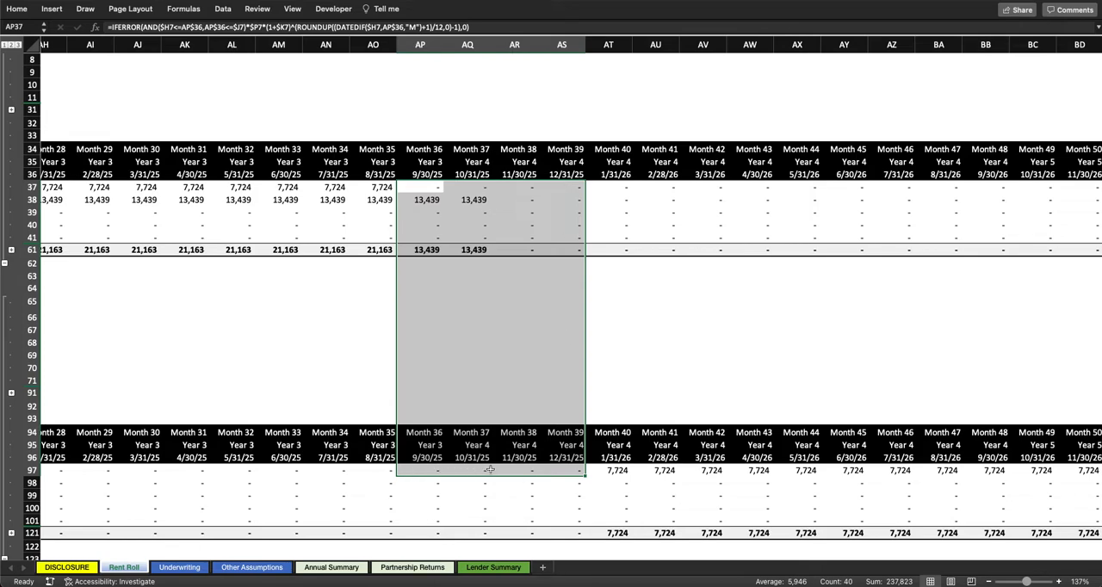
pyautogui.click(619, 472)
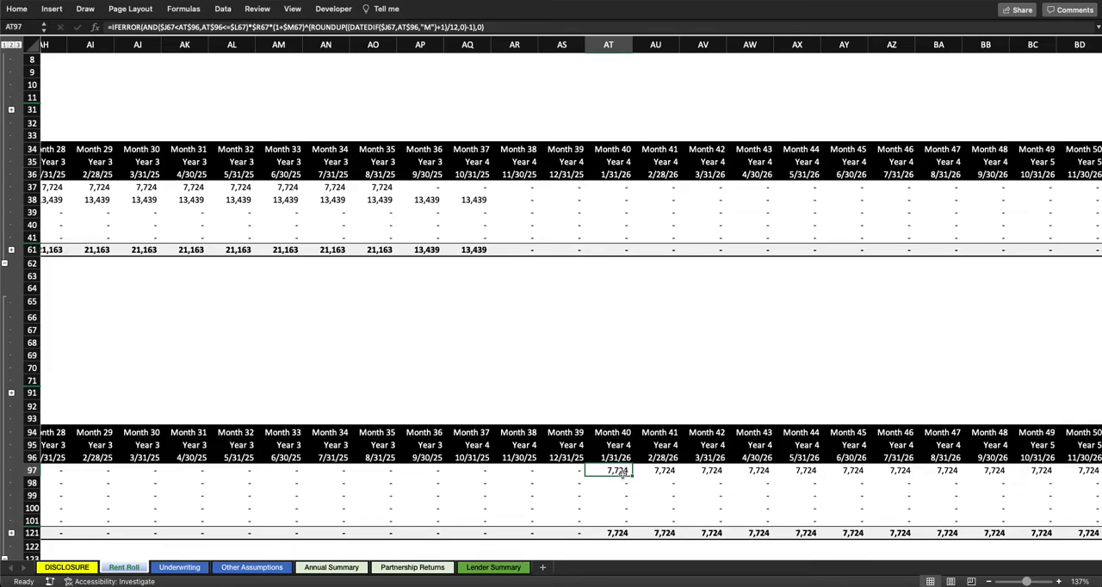
pyautogui.hscroll(-15, 619, 472)
pyautogui.scroll(2, 587, 412)
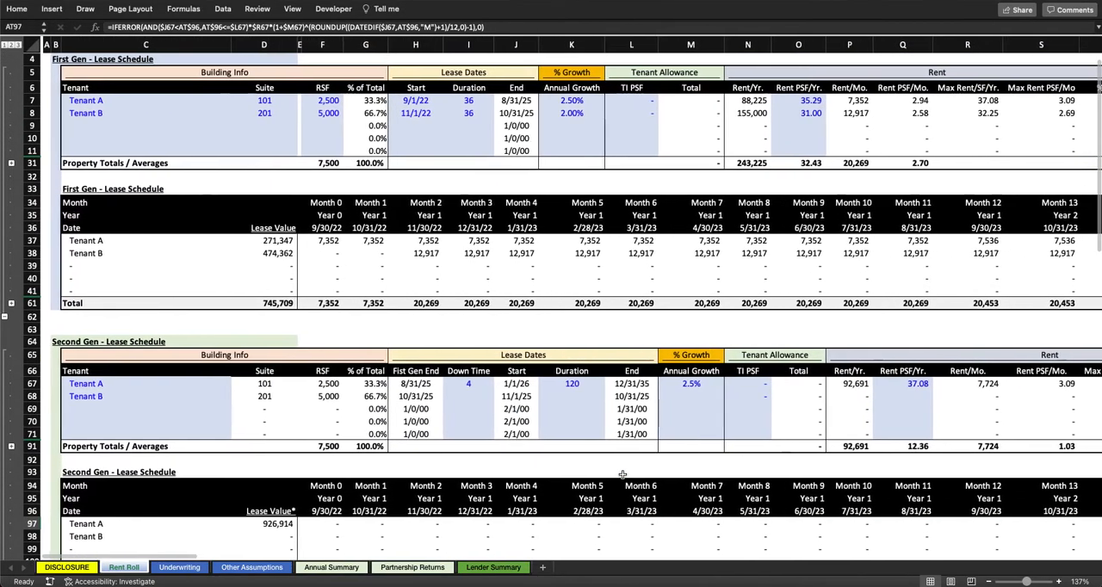
# Step: Check Tenant A's Second Gen duration, and try a First Gen duration of 120 months for Tenant B
pyautogui.click(579, 384)
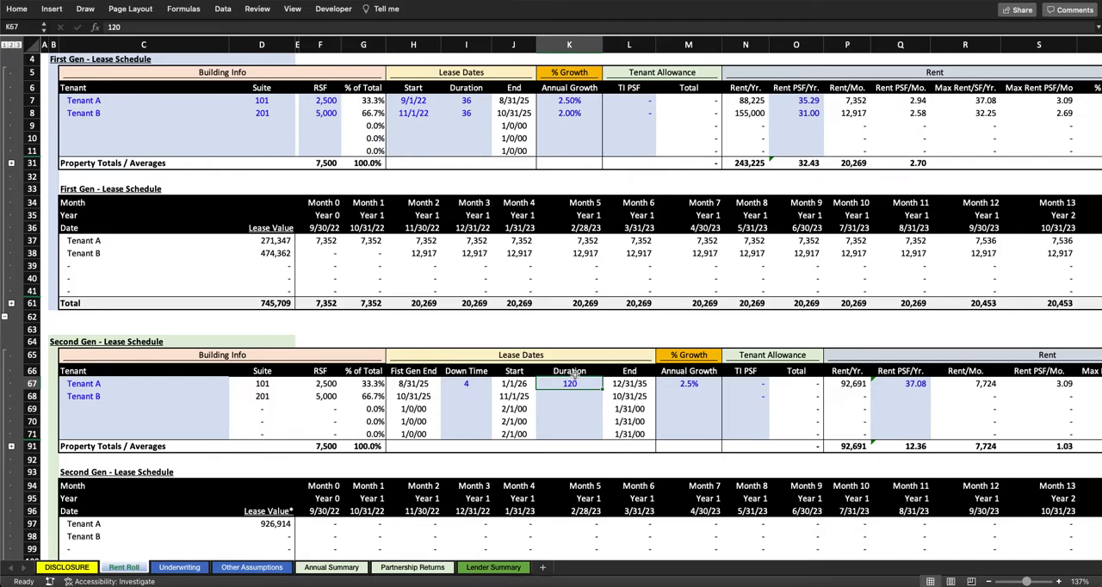
pyautogui.scroll(2, 571, 319)
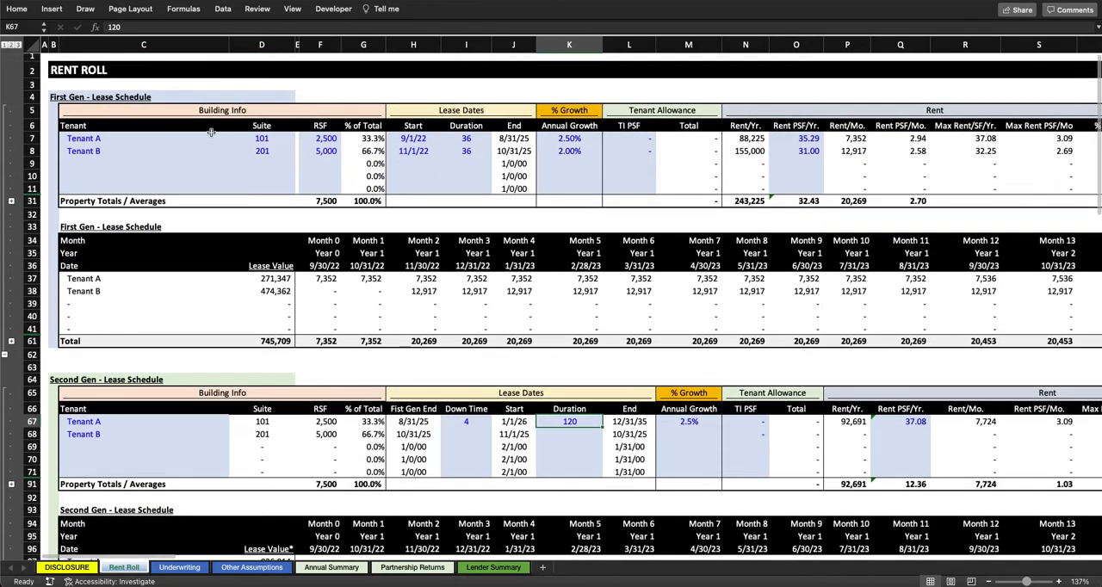
pyautogui.click(471, 153)
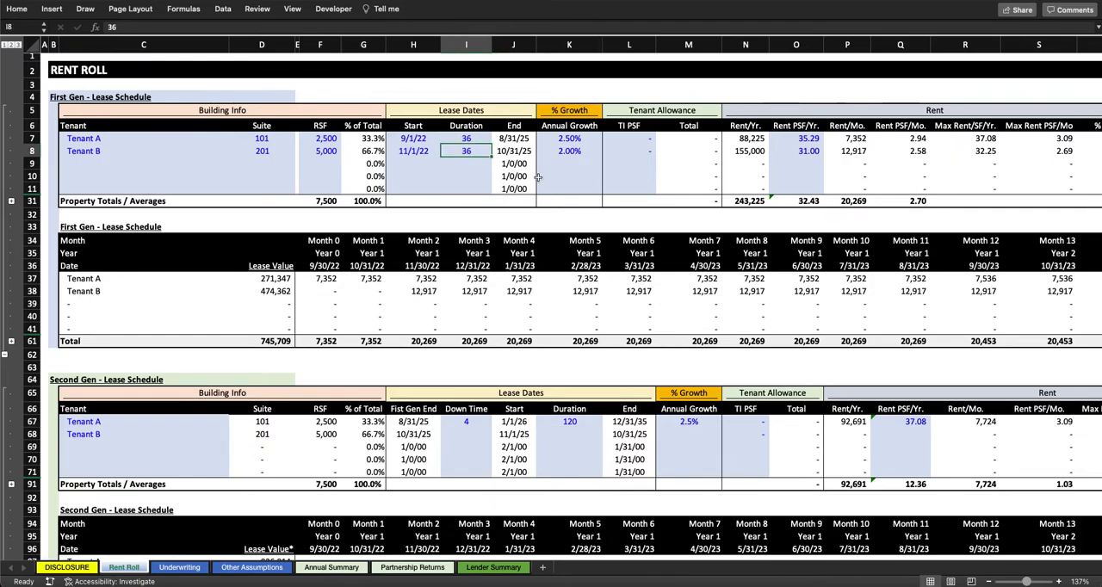
pyautogui.write('120')
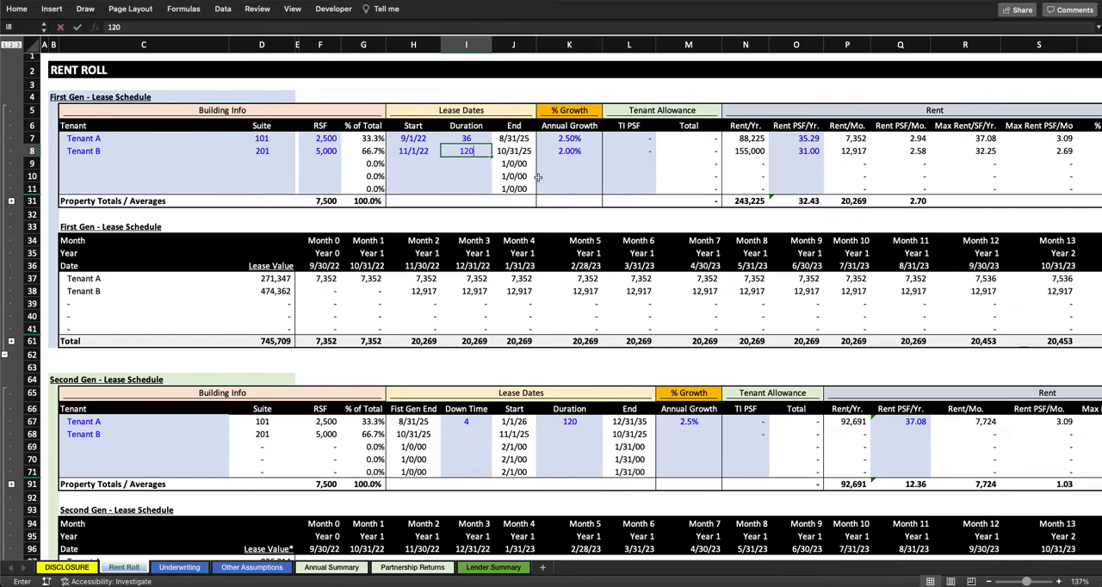
pyautogui.press('Return')
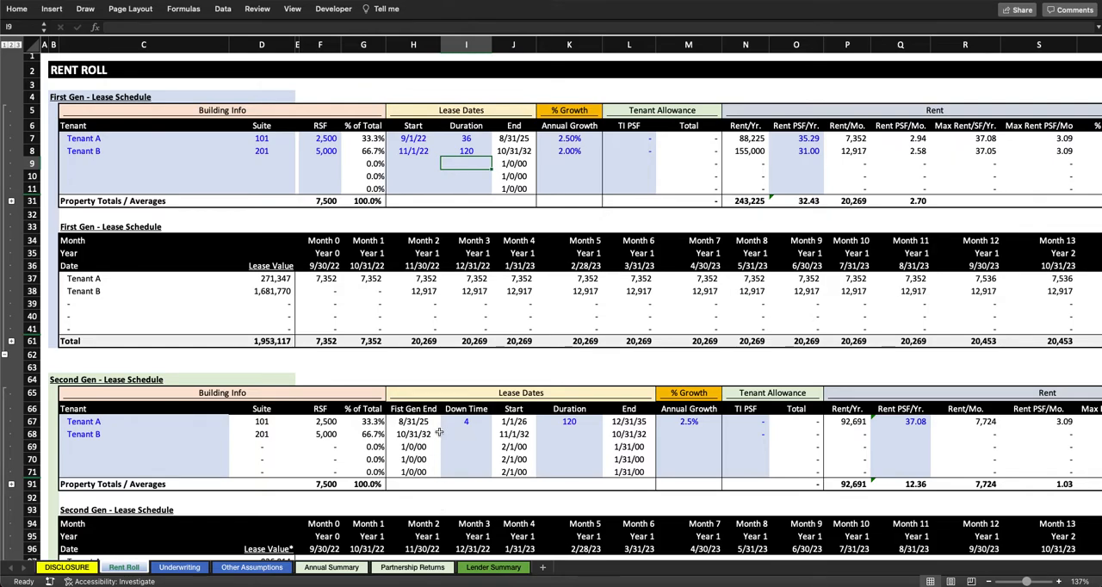
pyautogui.hotkey('ctrl', 'z')
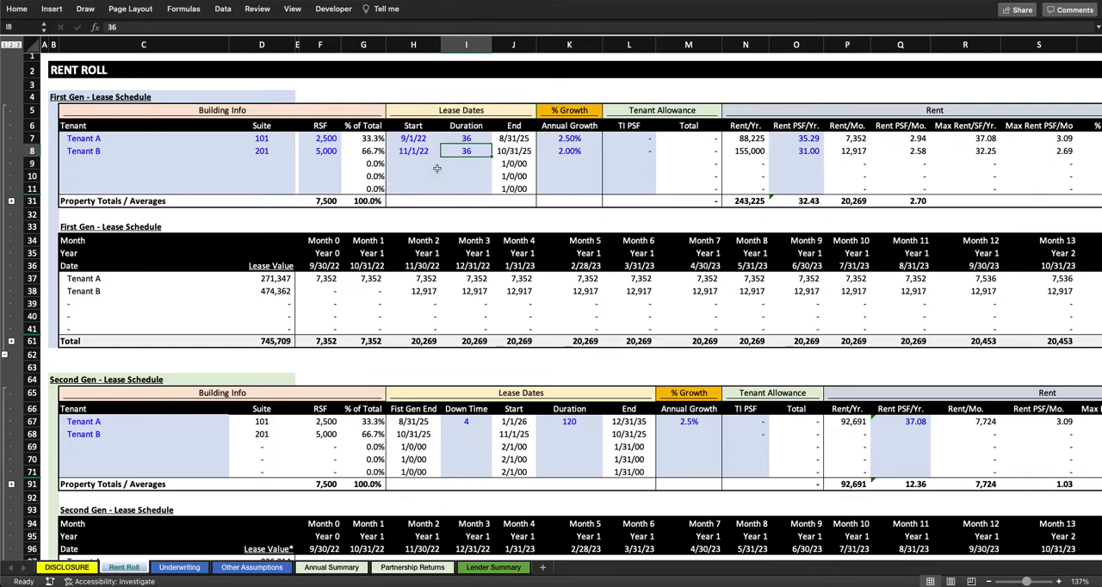
# Step: Set Tenant B's Second Gen down time to 0 and copy Tenant A's 120-month duration to it
pyautogui.click(477, 433)
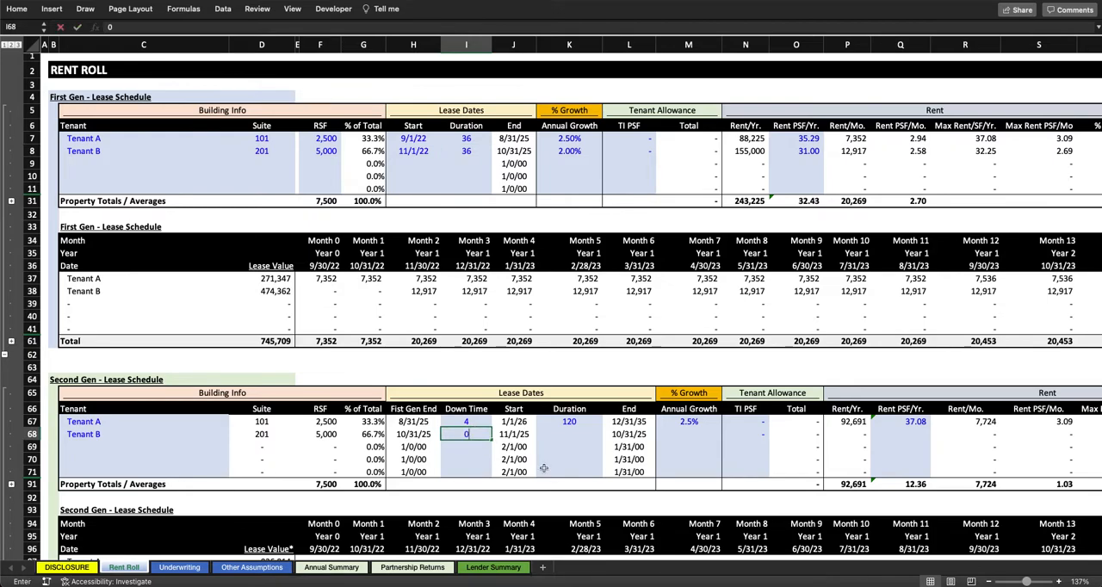
pyautogui.write('0')
pyautogui.press('Return')
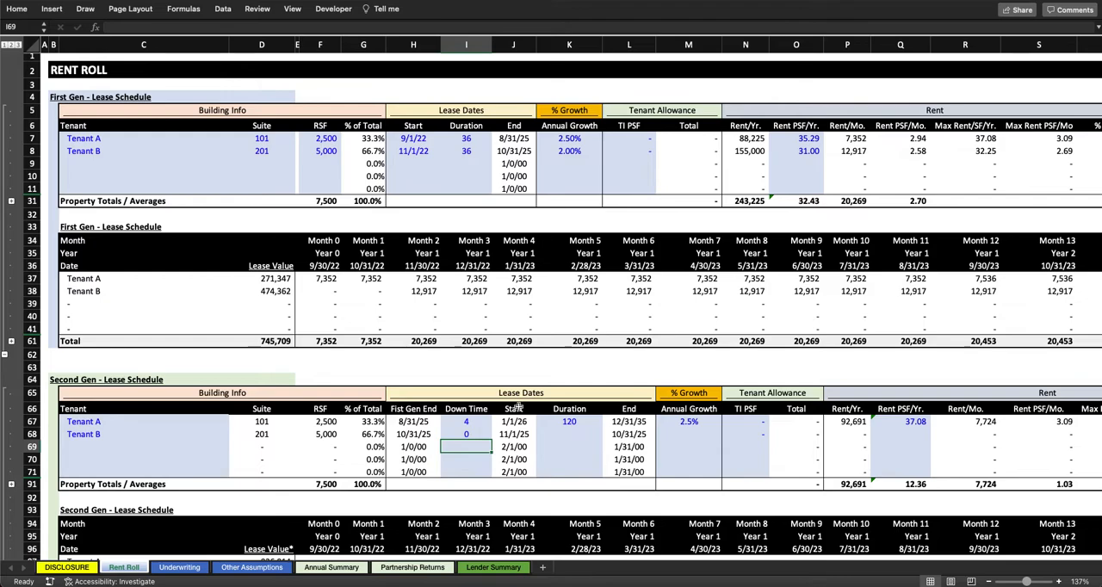
pyautogui.moveTo(587, 421); pyautogui.dragTo(589, 435)
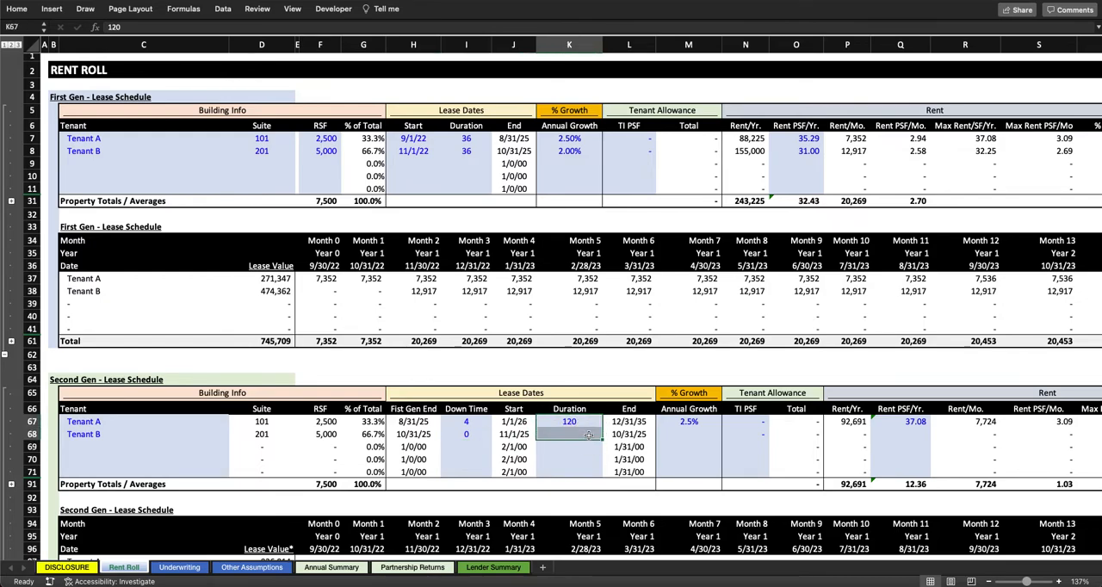
pyautogui.hotkey('ctrl', 'd')
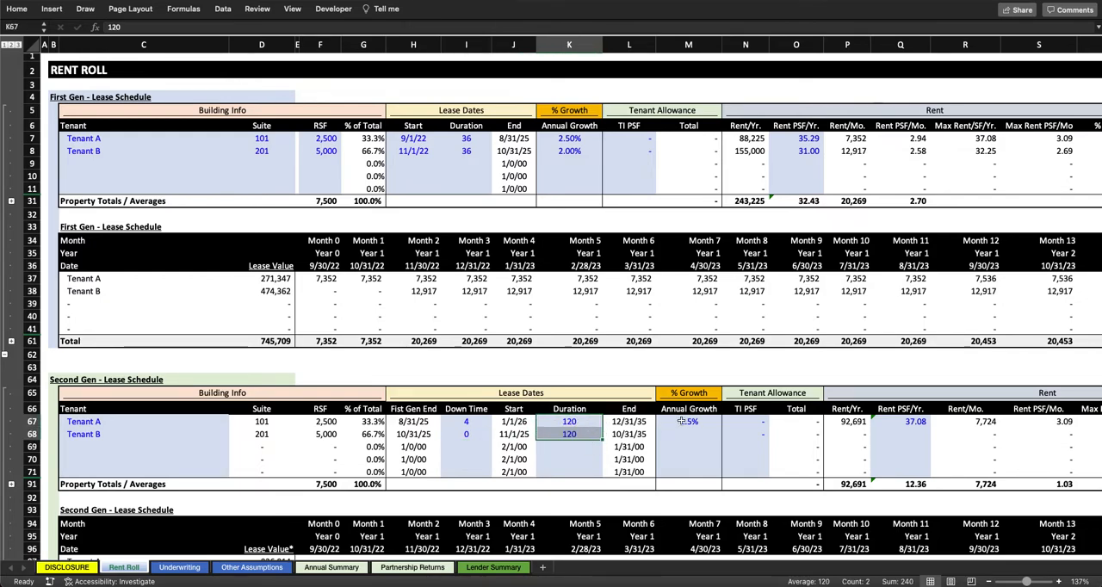
# Step: Set Tenant B's Second Gen annual growth to 2%
pyautogui.click(684, 421)
pyautogui.click(682, 434)
pyautogui.write('2')
pyautogui.press('Return')
pyautogui.press('Up')
pyautogui.press('Right')
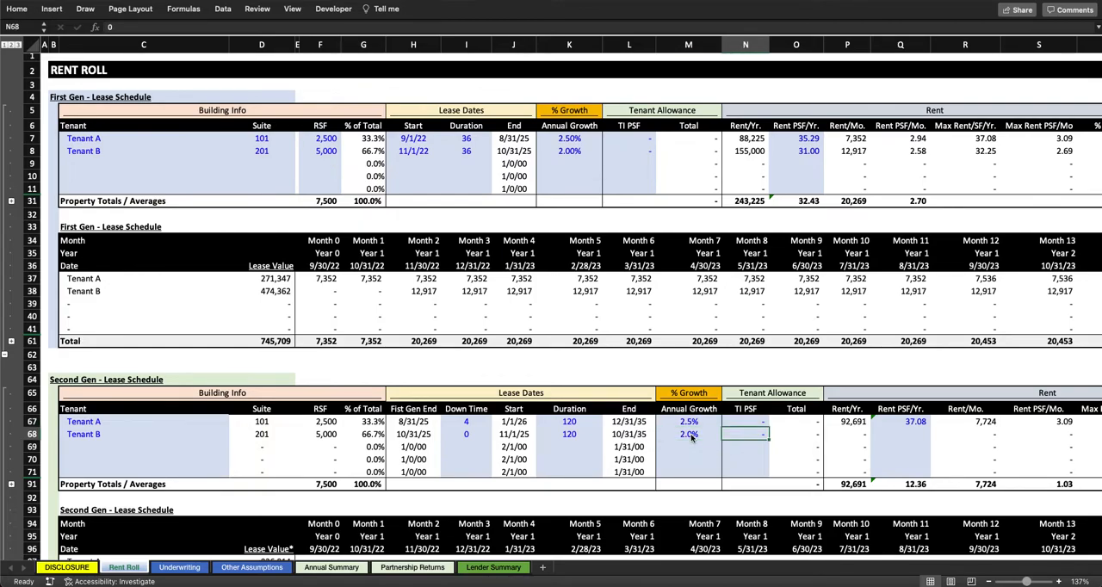
# Step: Check Tenant B's First Gen maximum rent per square foot, both monthly and yearly, as a basis for the Second Gen rent
pyautogui.hscroll(3, 691, 437)
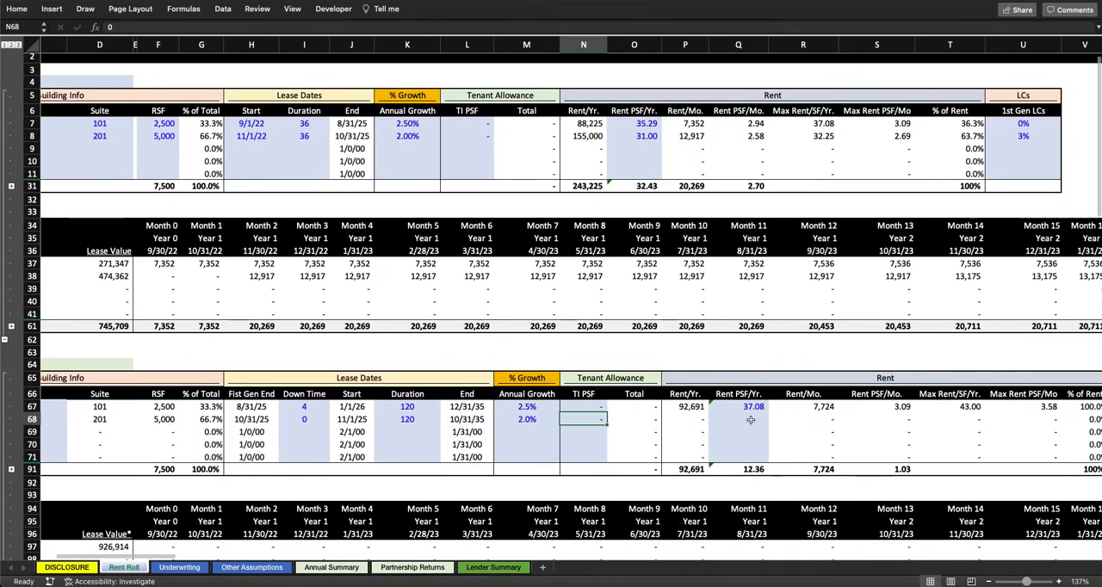
pyautogui.click(754, 420)
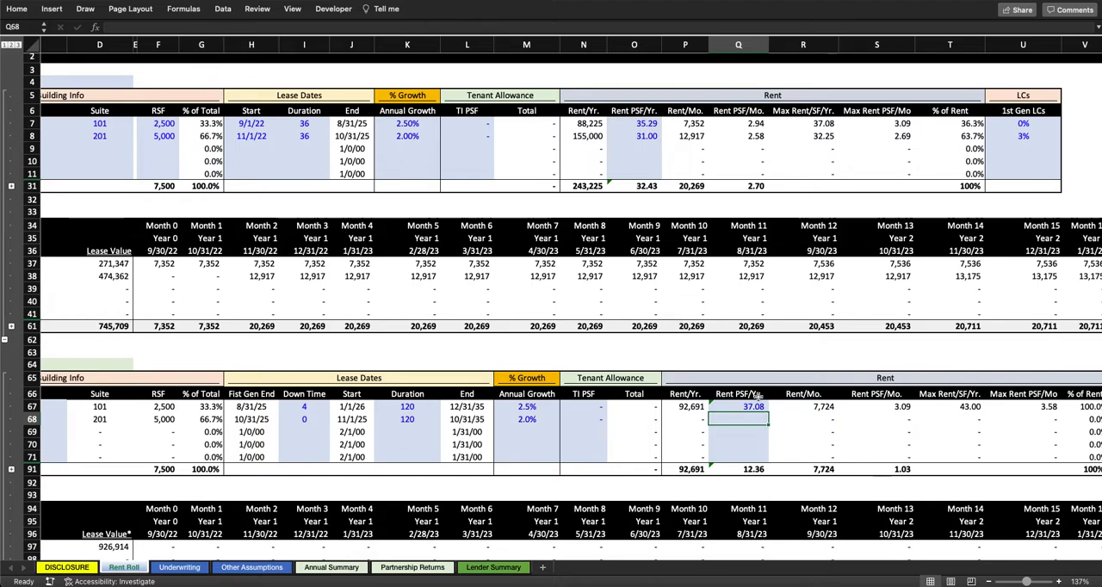
pyautogui.moveTo(406, 136); pyautogui.dragTo(855, 136)
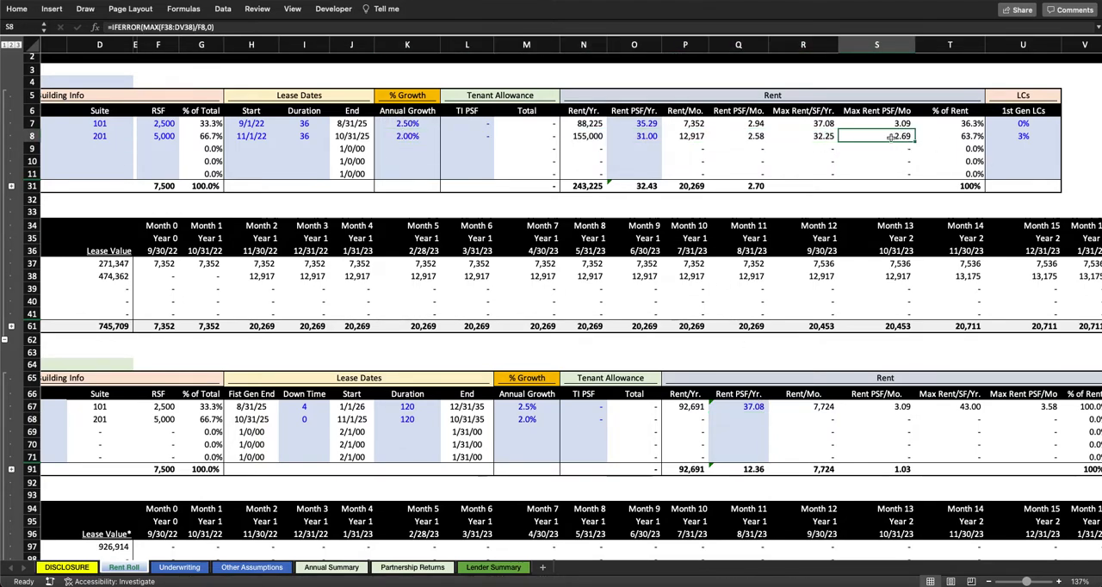
pyautogui.click(827, 138)
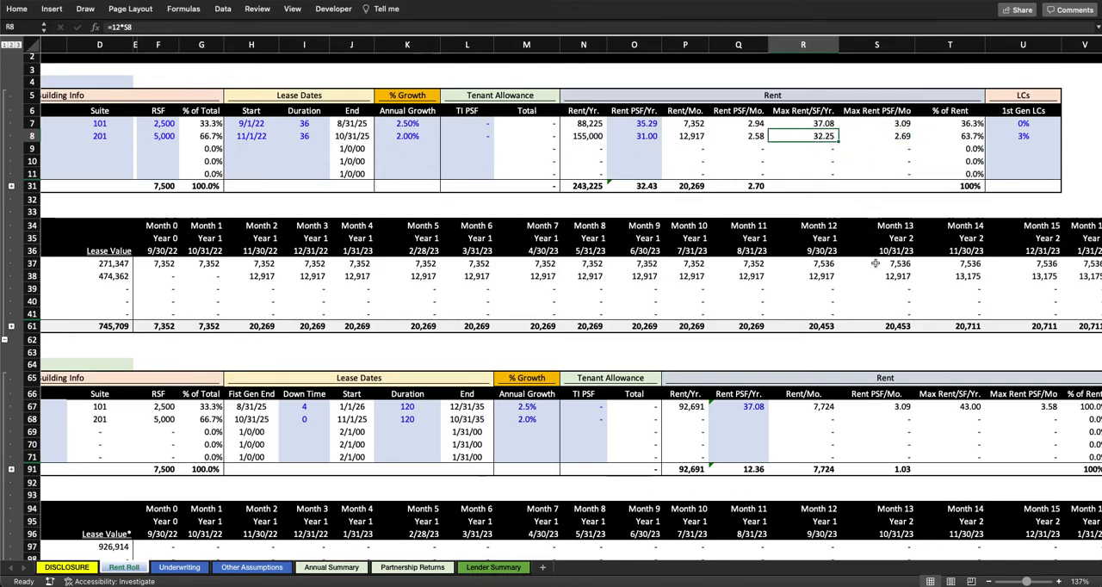
# Step: Try a First Gen duration of 37 months for Tenant B, and undo the change
pyautogui.click(303, 136)
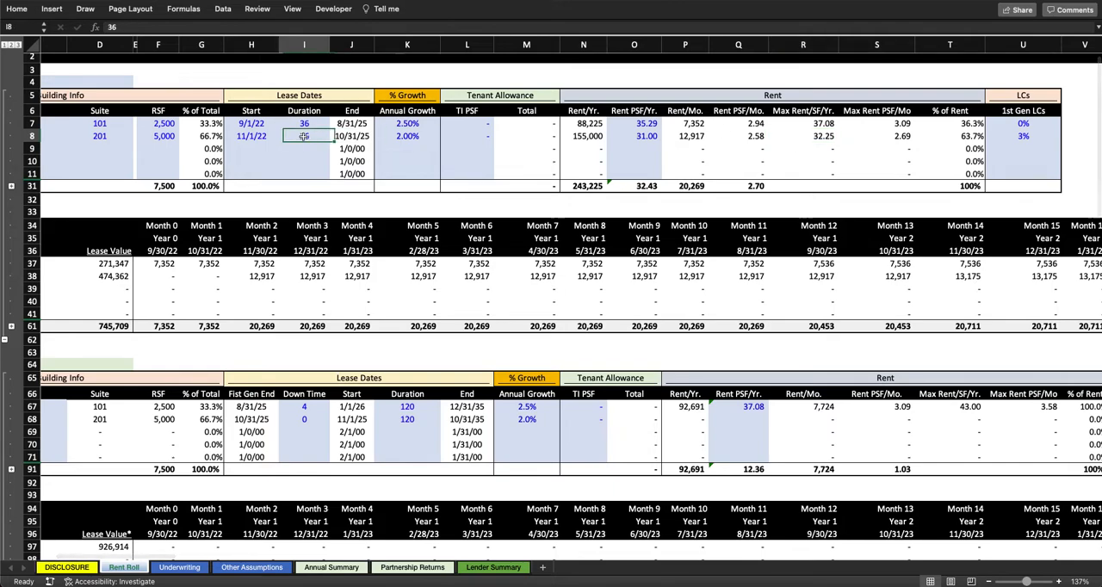
pyautogui.write('37')
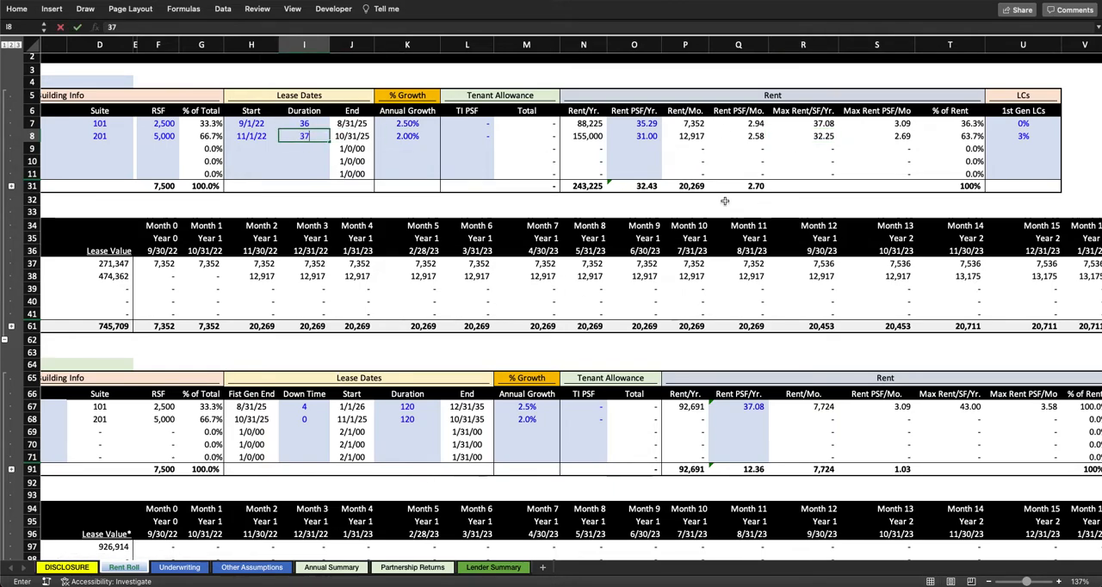
pyautogui.press('Return')
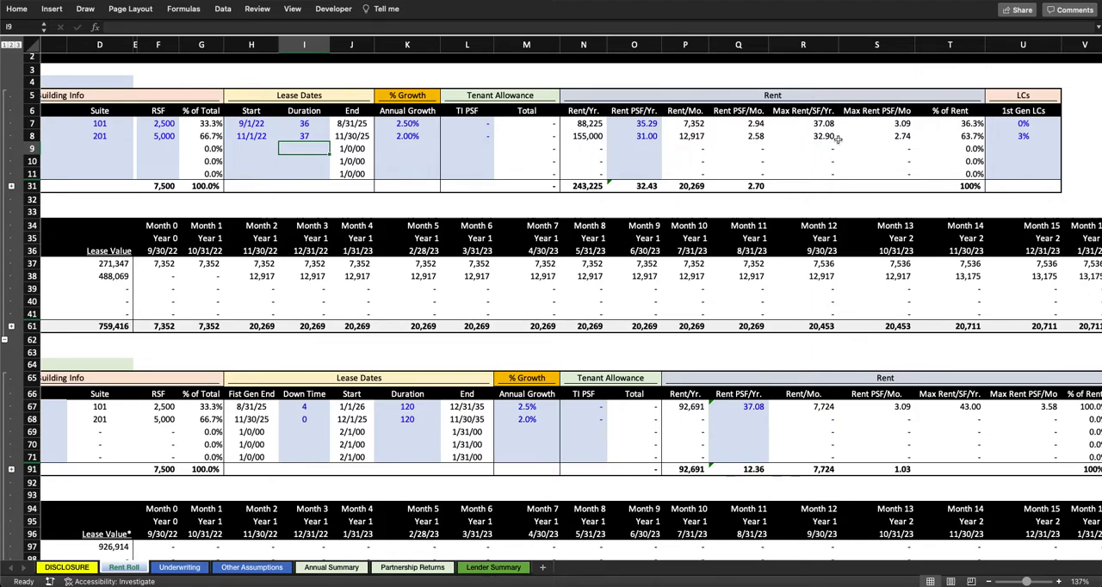
pyautogui.press('super+z')
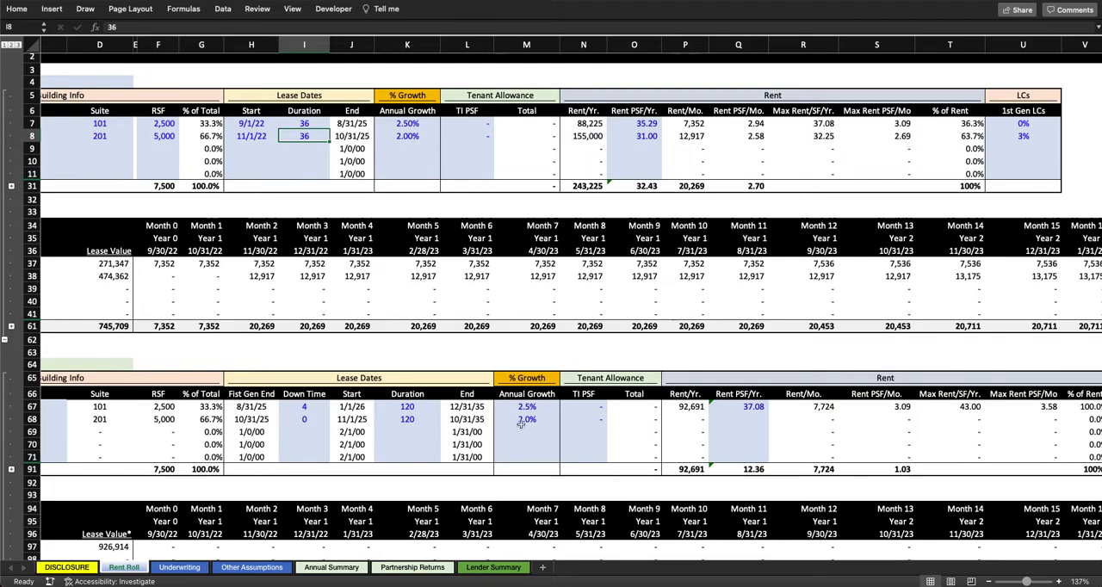
# Step: Set Tenant B's Second Gen yearly rent per square foot to 32.9
pyautogui.click(748, 421)
pyautogui.write('32.9')
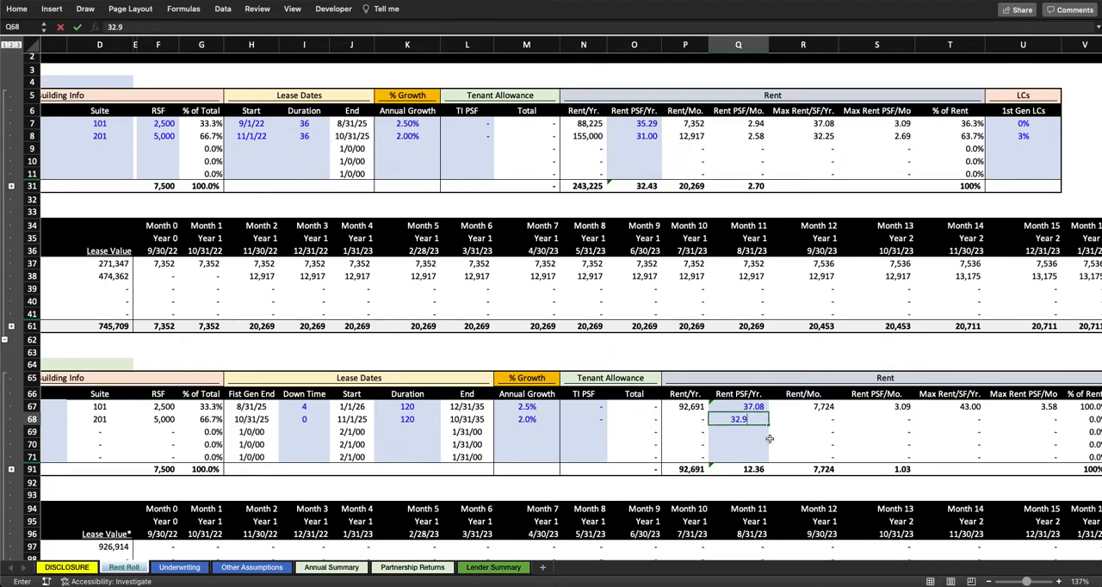
pyautogui.press('Return')
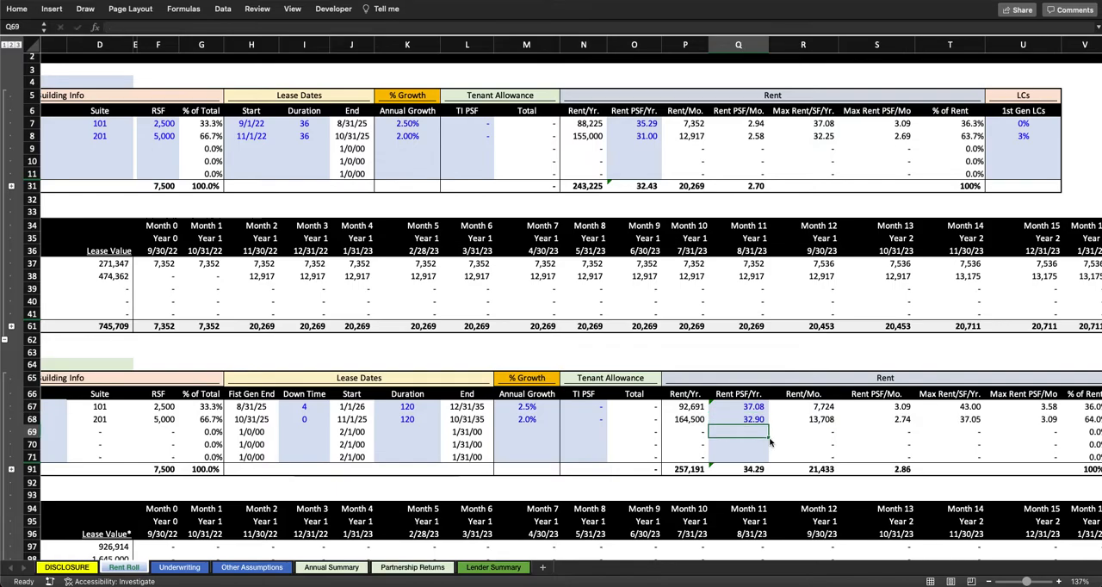
# Step: Inspect Tenant B's Second Gen annual rent formula and the monthly rents across the Second Gen lease schedule
pyautogui.click(681, 419)
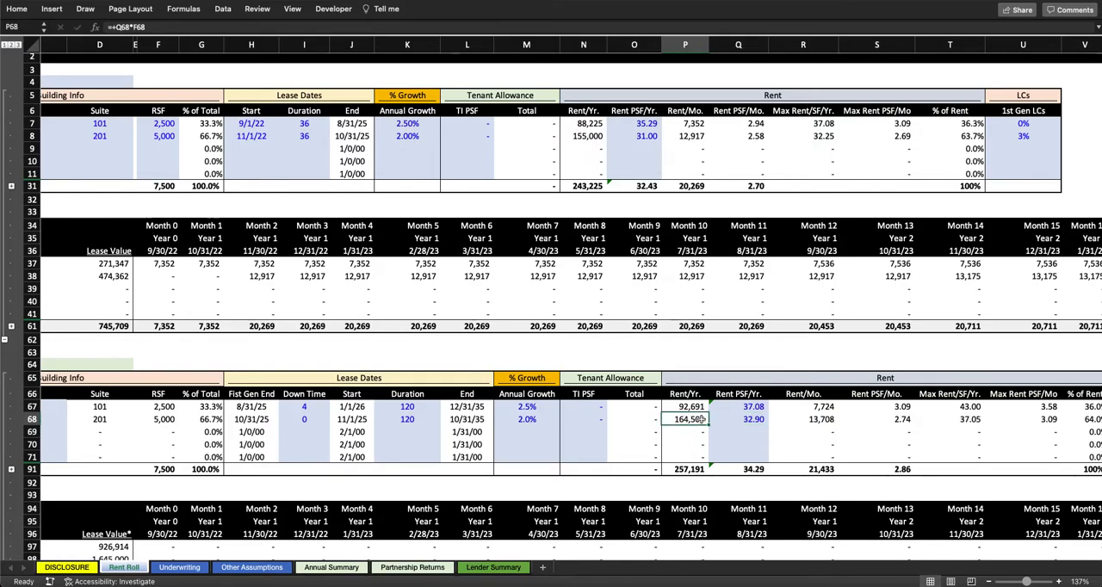
pyautogui.scroll(-5, 702, 420)
pyautogui.hscroll(15, 702, 419)
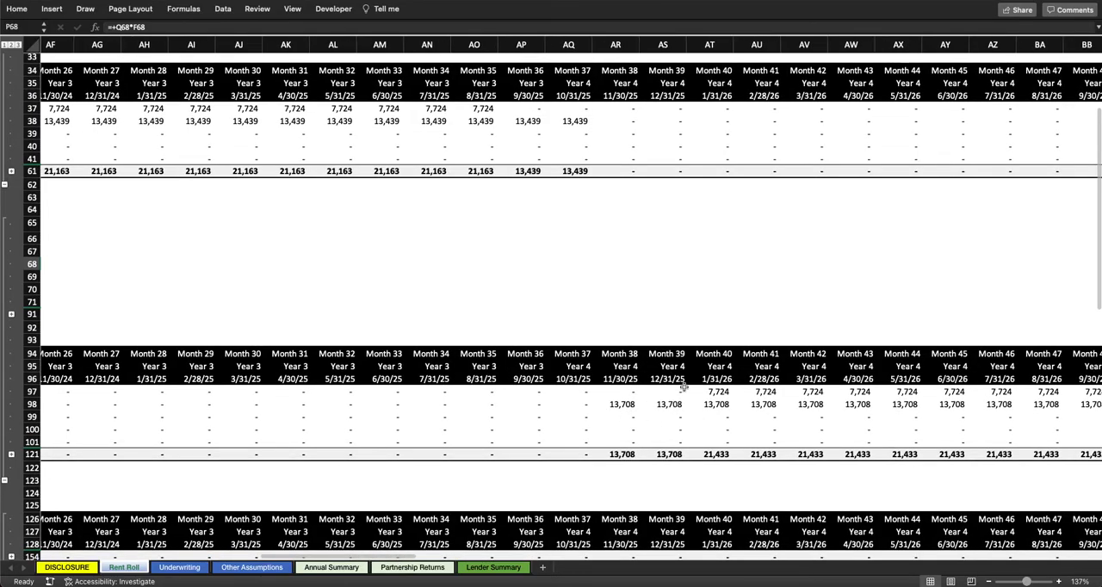
pyautogui.hscroll(20, 683, 388)
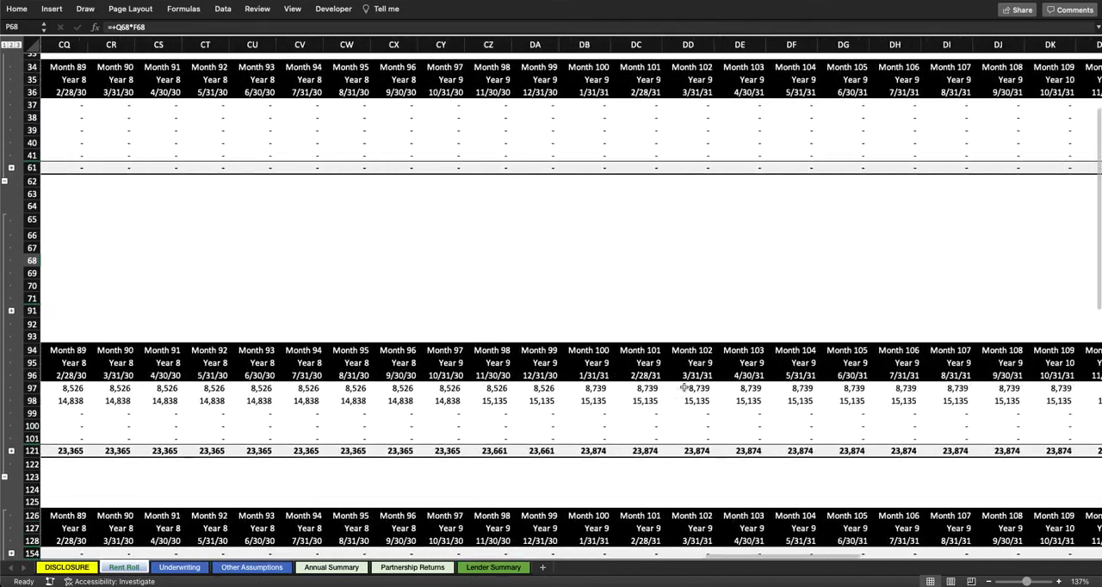
pyautogui.hscroll(12, 683, 388)
pyautogui.hscroll(-20, 683, 387)
pyautogui.hscroll(-10, 683, 388)
# Step: Expand the First Gen rows of the LC Schedule and inspect Tenant B's Month 2 commission formula
pyautogui.scroll(-5, 684, 388)
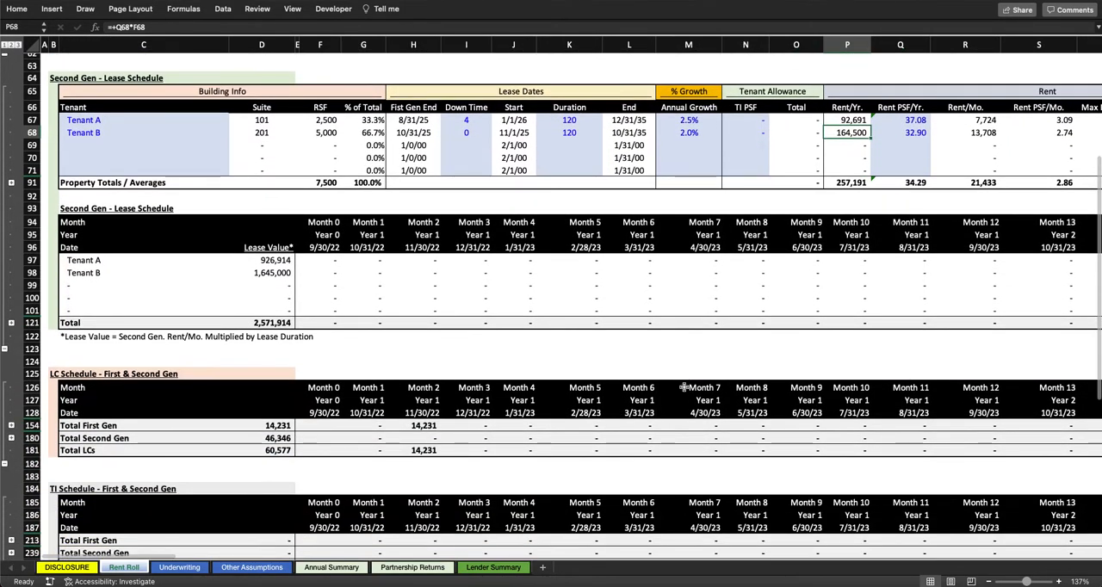
pyautogui.scroll(-2, 683, 388)
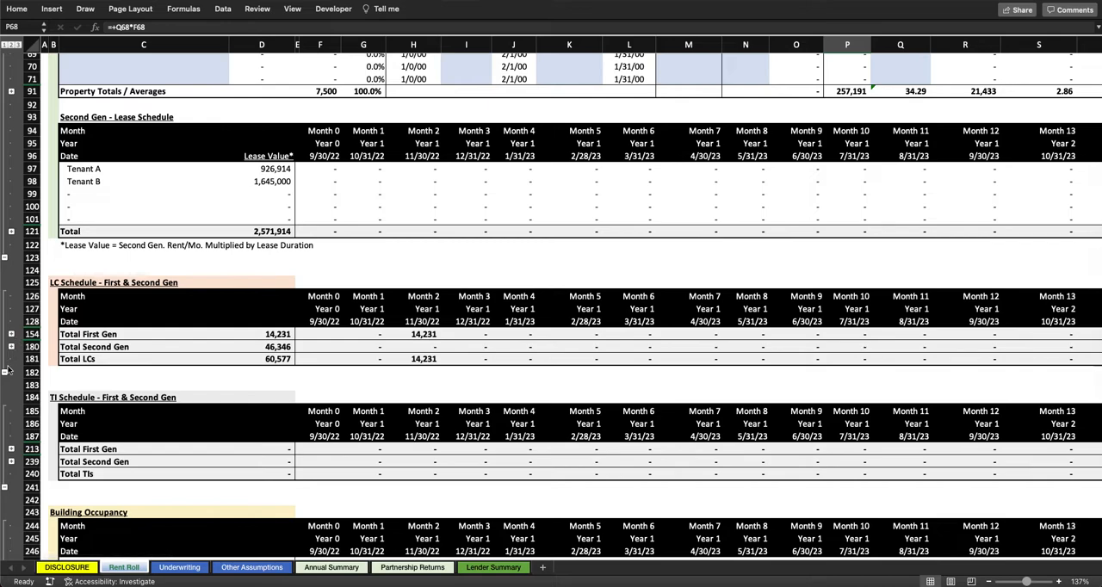
pyautogui.click(11, 335)
pyautogui.scroll(-2, 334, 247)
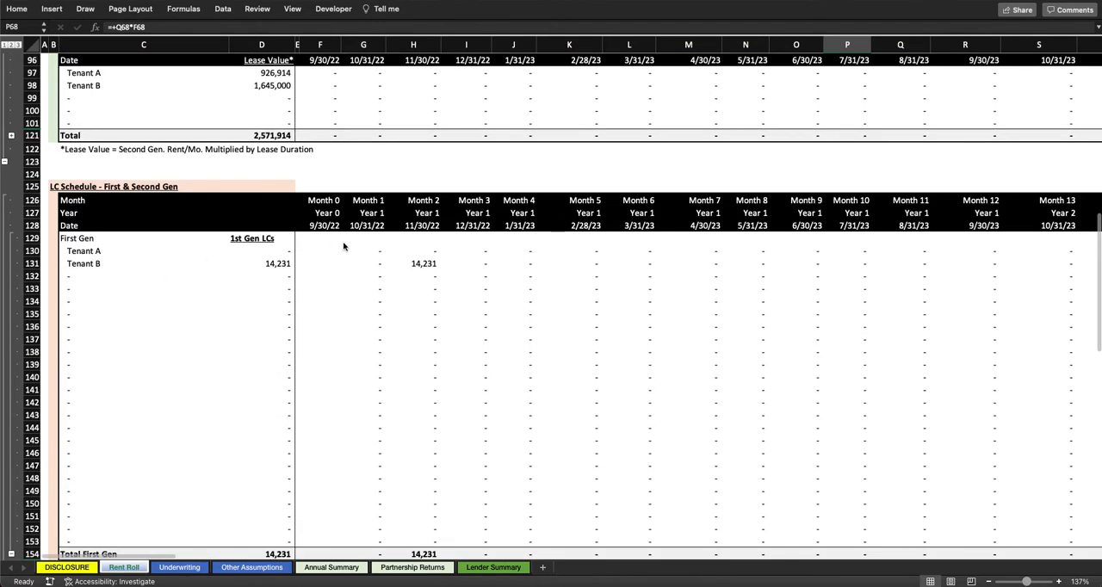
pyautogui.click(424, 263)
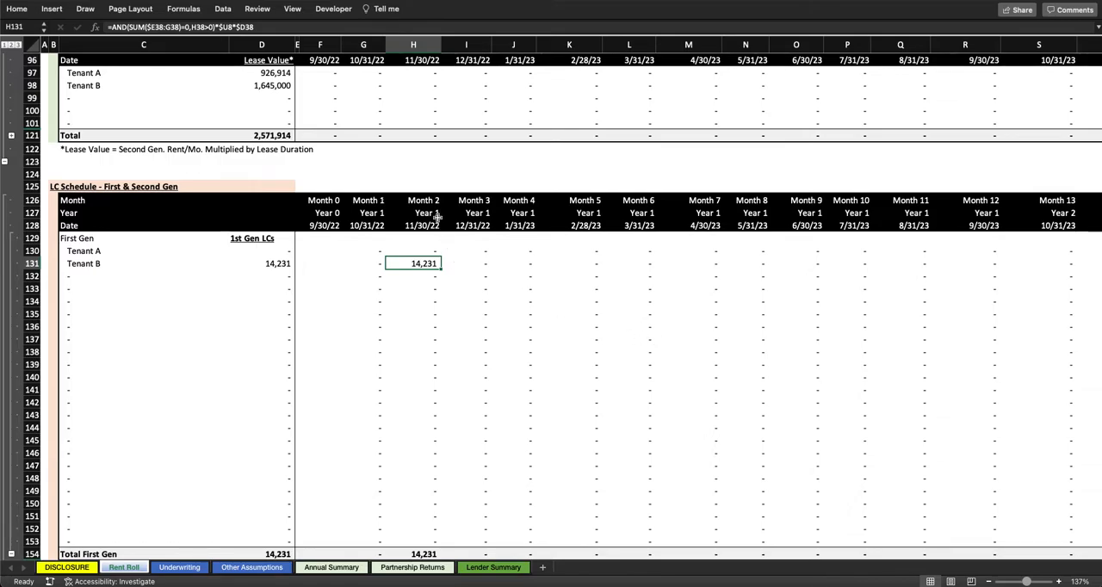
# Step: Trace Tenant B's Month 2 commission to its first monthly rent, First Gen LC rate and annual rent
pyautogui.scroll(15, 423, 258)
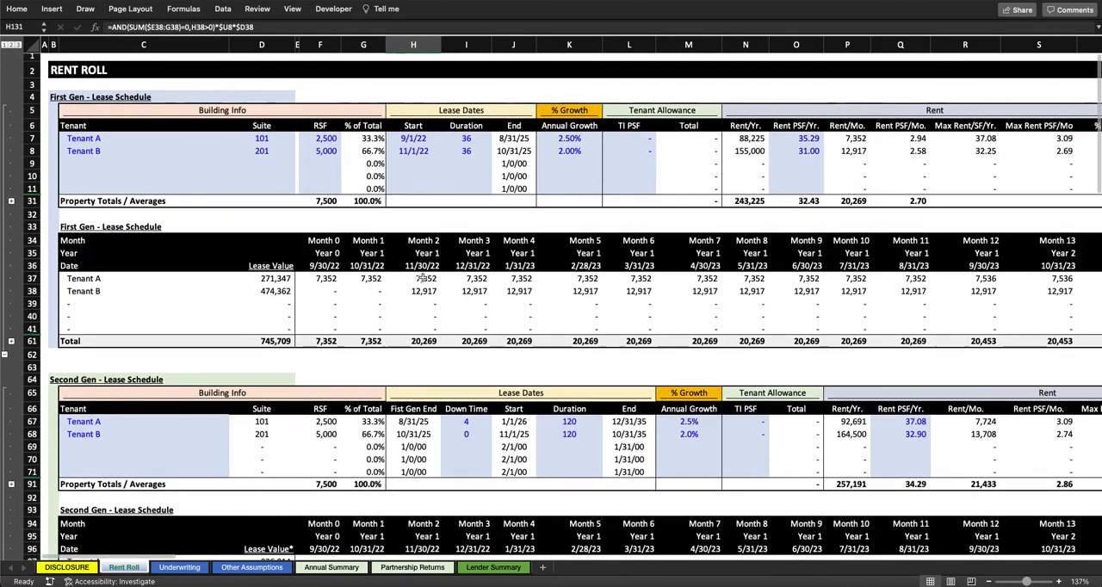
pyautogui.click(425, 292)
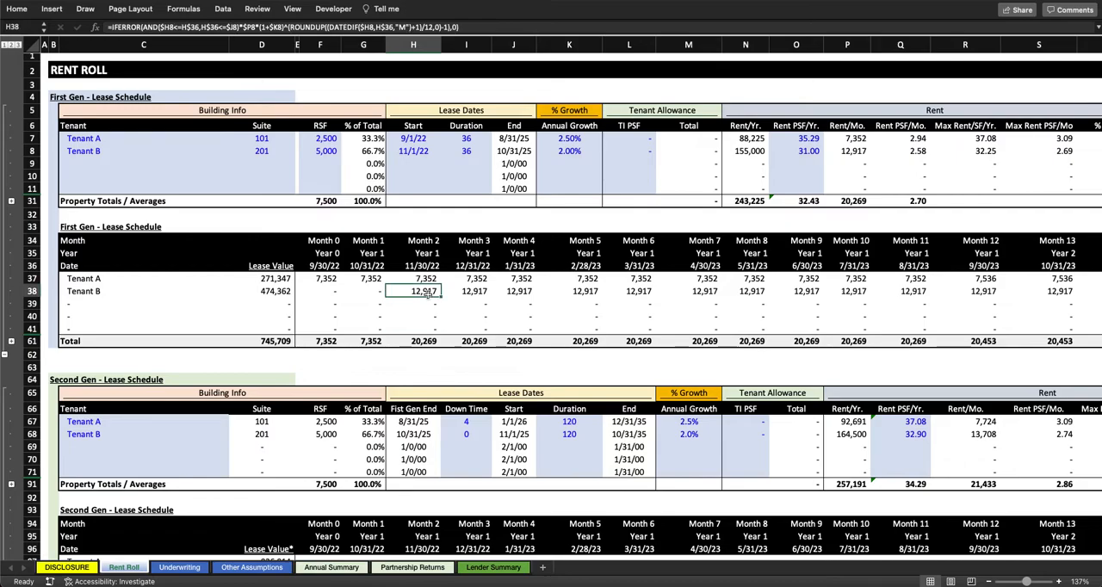
pyautogui.hscroll(5, 463, 140)
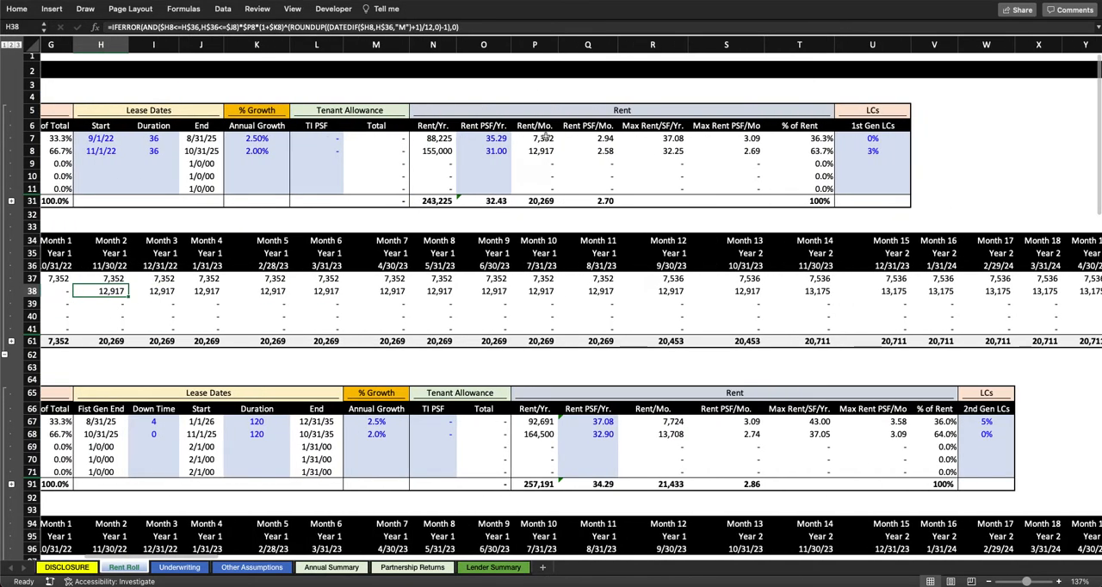
pyautogui.click(872, 151)
pyautogui.hscroll(-6, 774, 149)
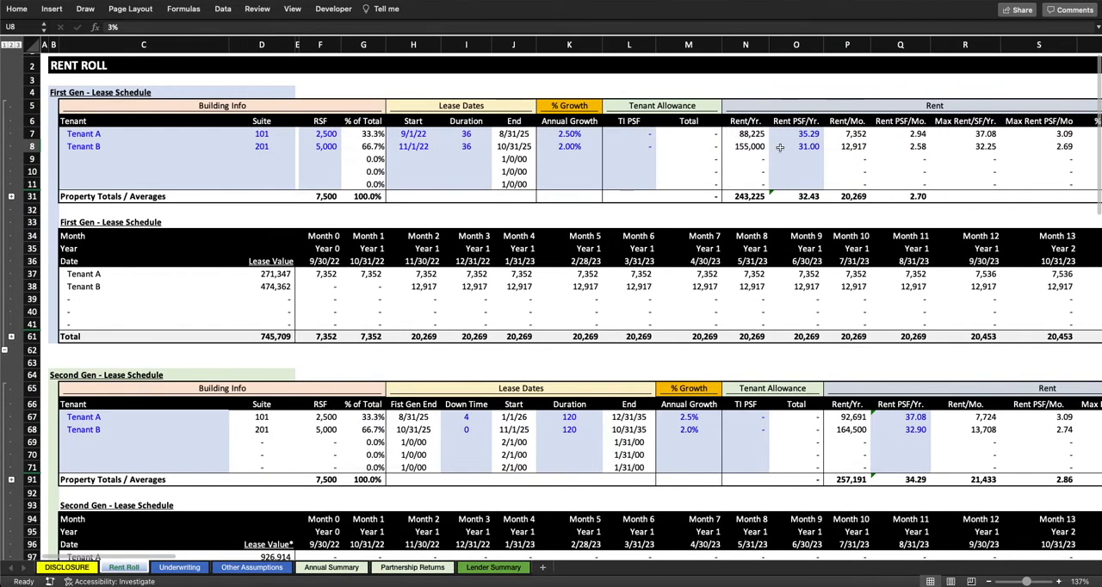
pyautogui.click(756, 146)
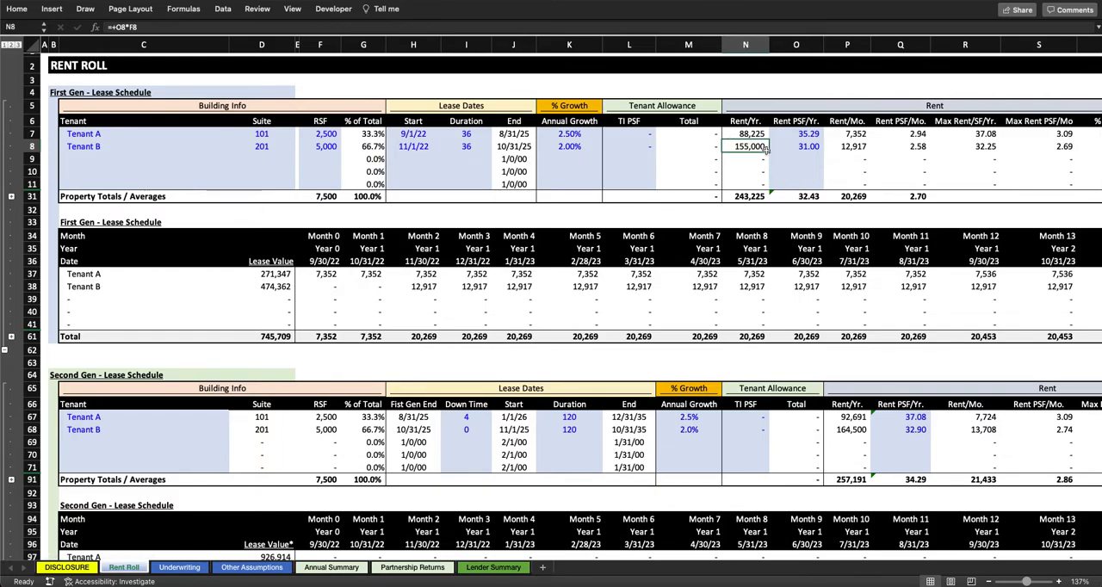
pyautogui.scroll(-20, 312, 267)
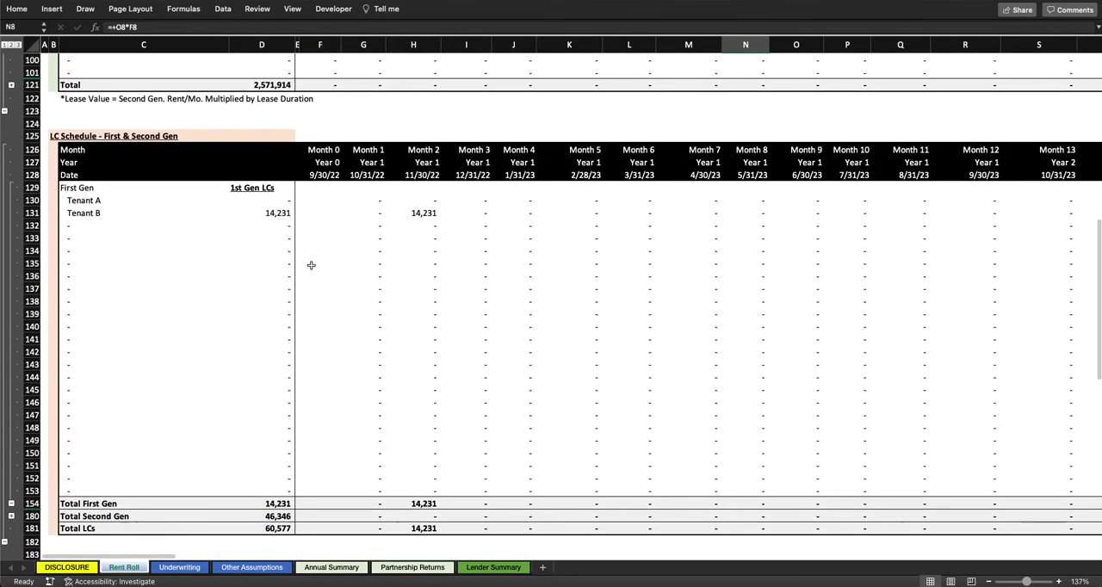
pyautogui.click(424, 196)
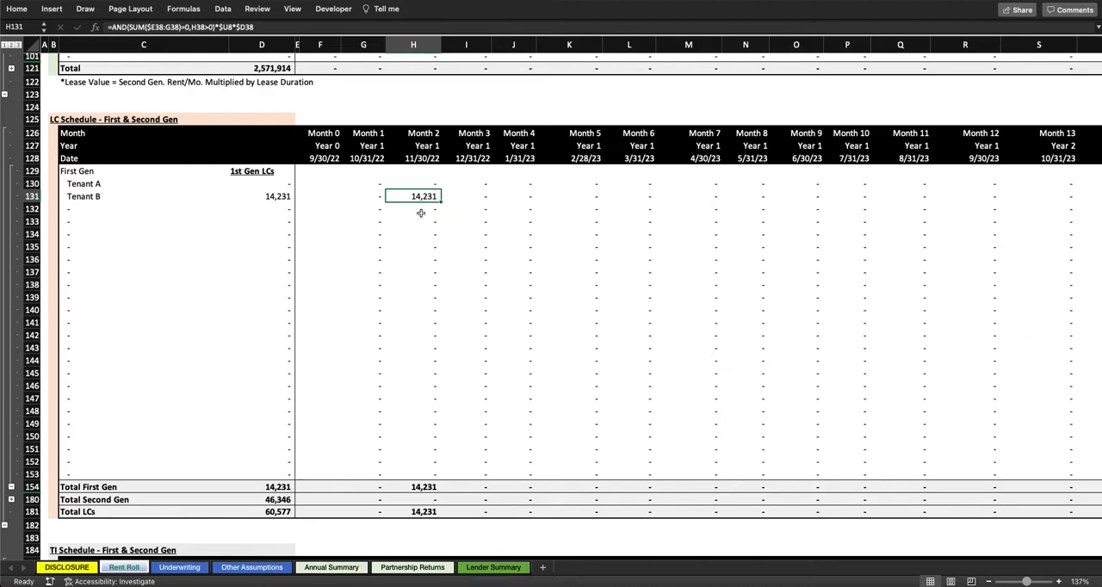
# Step: Expand the LC Schedule's Second Gen rows and compare Tenant A's commission timing with its first Second Gen rent in Month 40
pyautogui.scroll(-3, 439, 281)
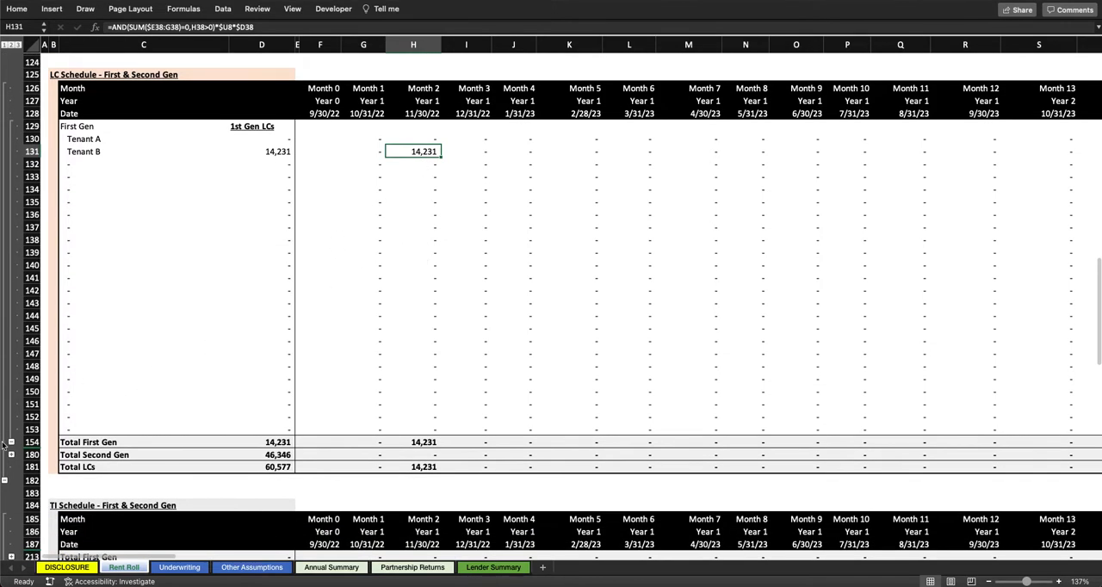
pyautogui.click(11, 454)
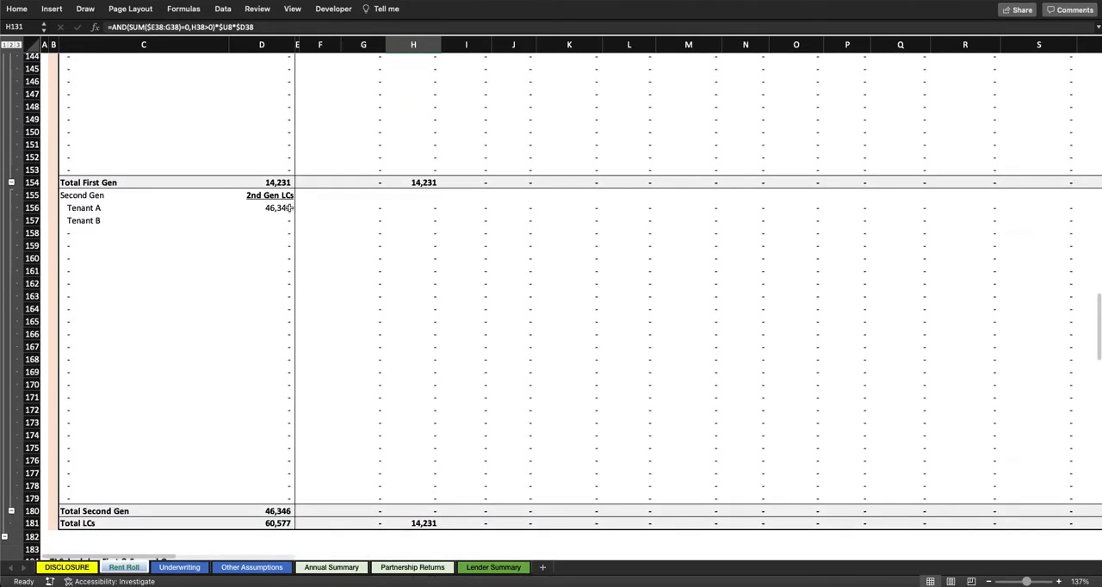
pyautogui.hscroll(15, 291, 207)
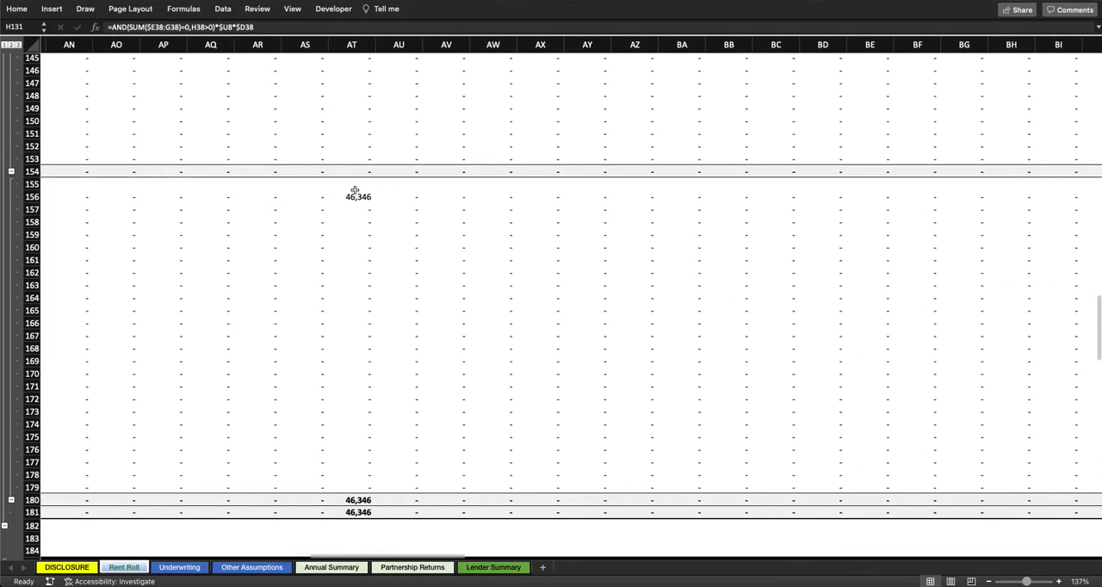
pyautogui.hscroll(-4, 355, 190)
pyautogui.scroll(10, 597, 187)
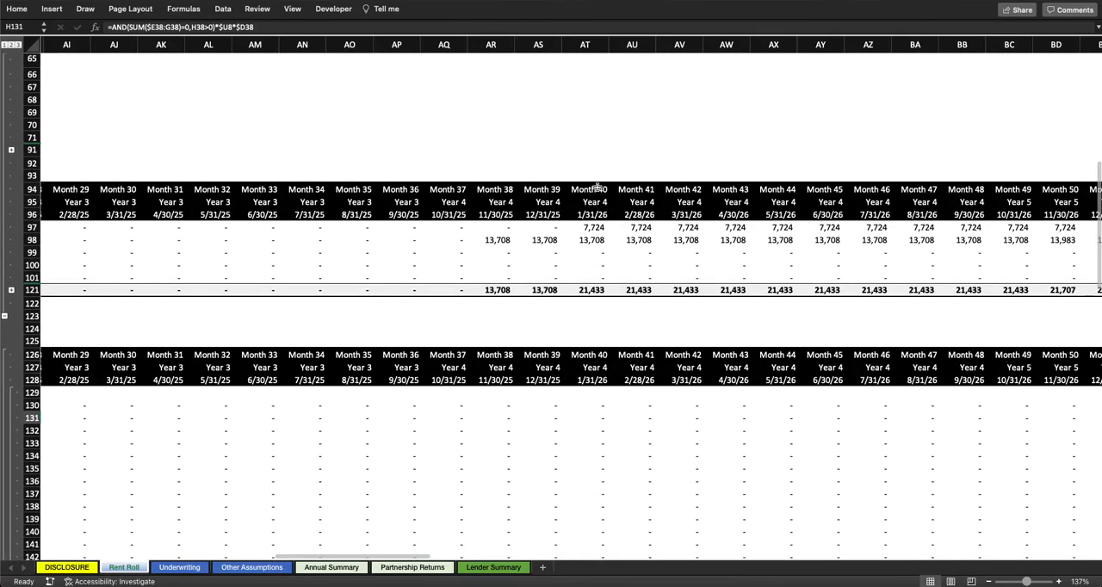
pyautogui.click(603, 226)
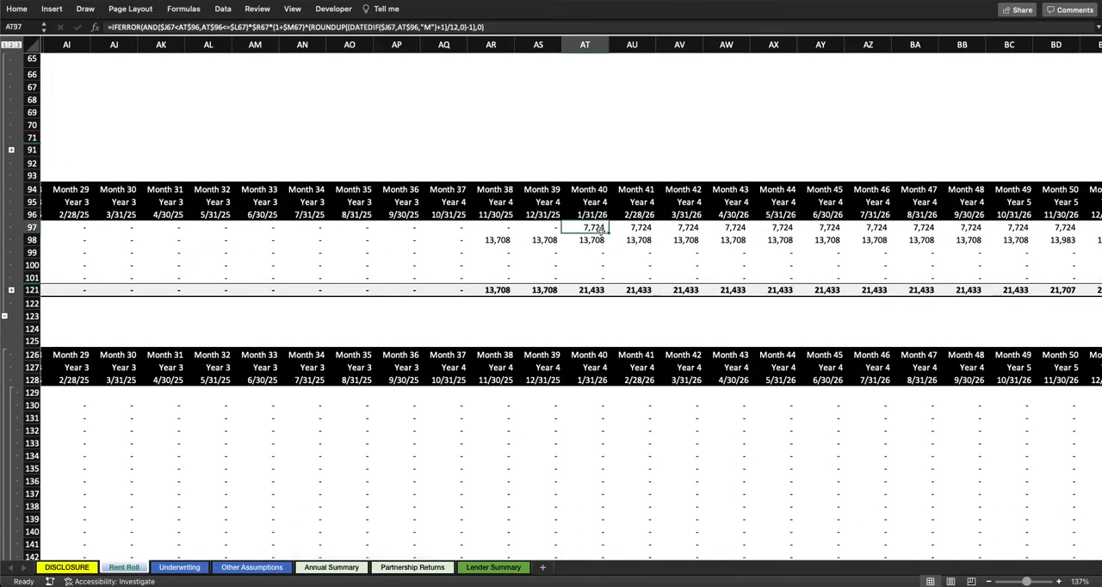
# Step: Check Tenant A's Second Gen down time and LC rate behind its Month 40 rent start and commission
pyautogui.hscroll(-15, 601, 228)
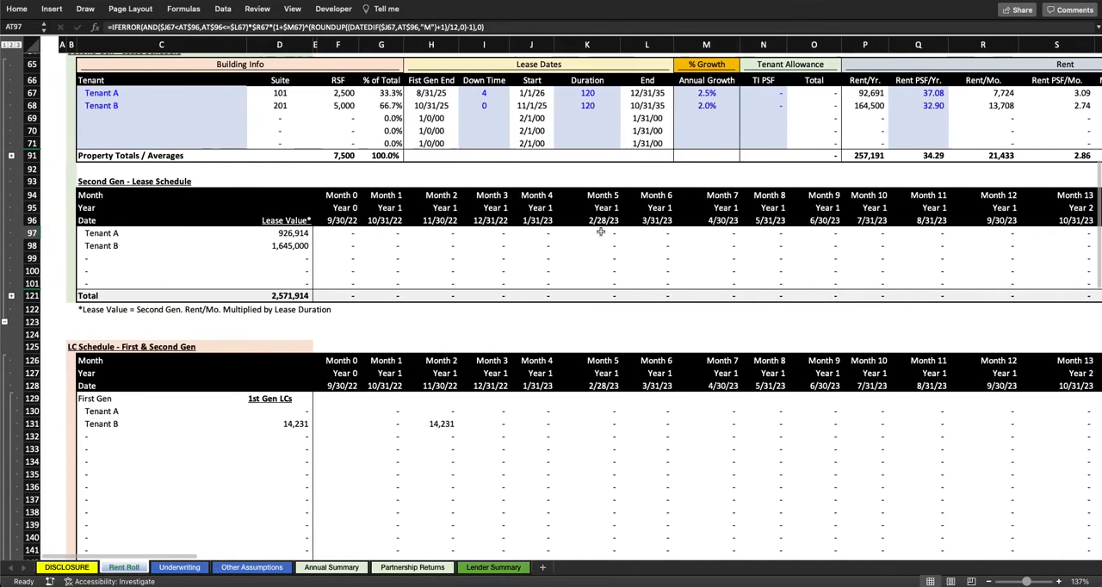
pyautogui.hscroll(15, 322, 267)
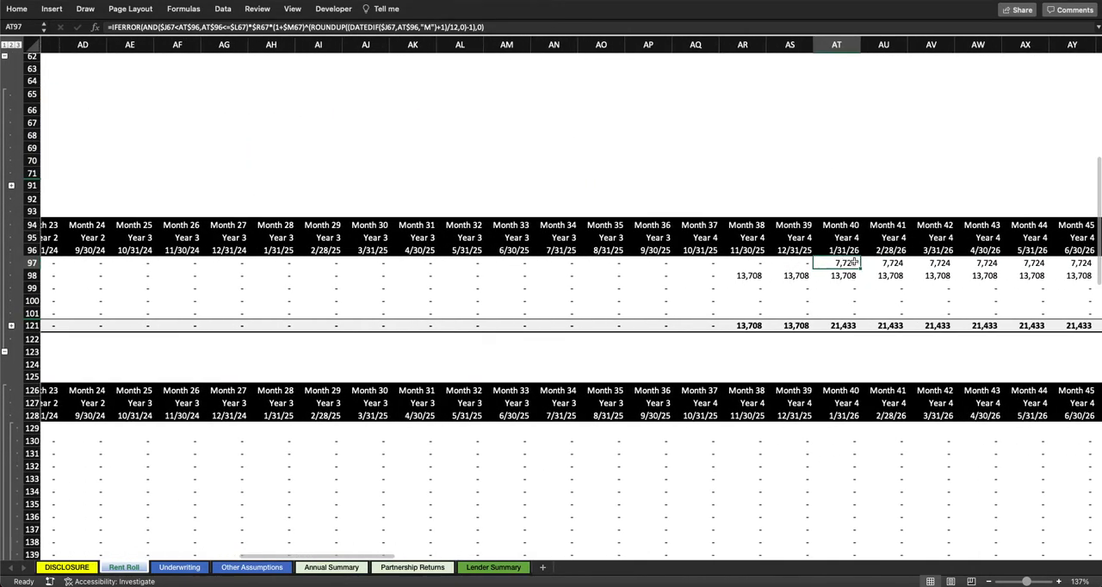
pyautogui.hscroll(-15, 462, 128)
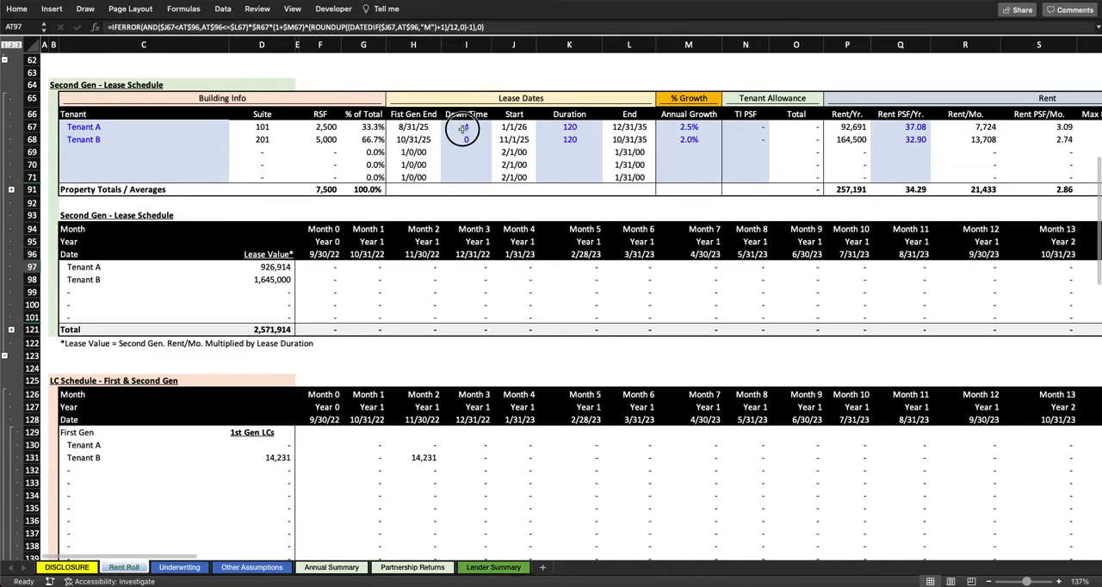
pyautogui.click(463, 128)
pyautogui.scroll(5, 542, 205)
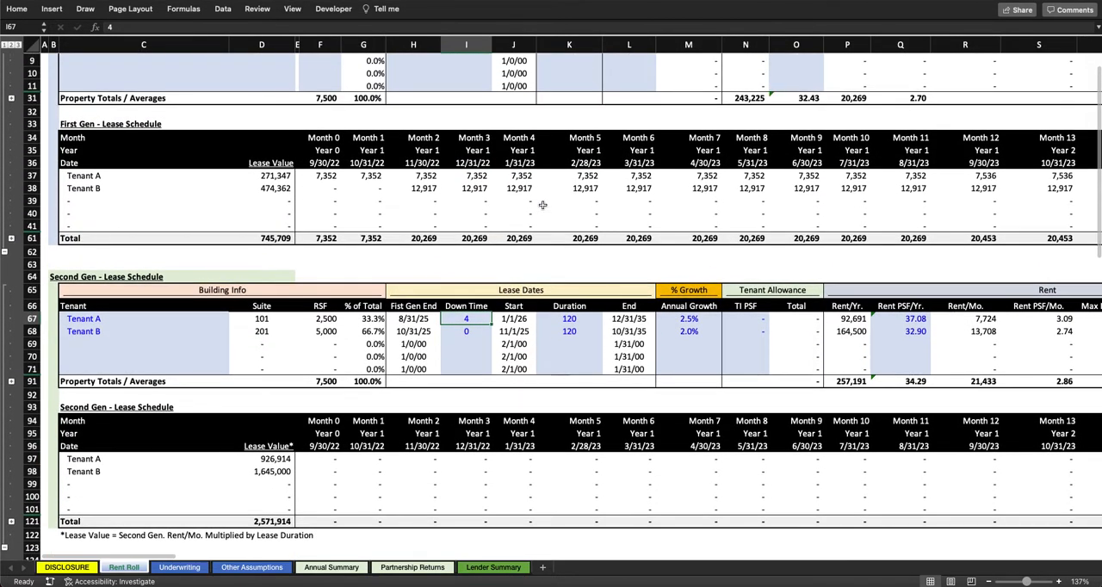
pyautogui.scroll(3, 543, 205)
pyautogui.hscroll(10, 642, 390)
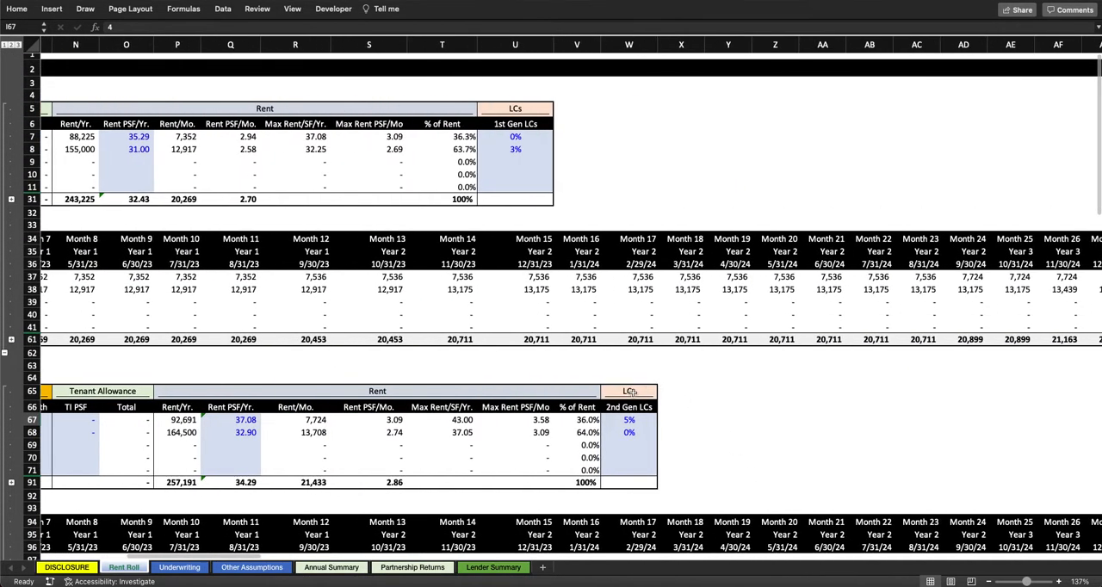
pyautogui.click(628, 421)
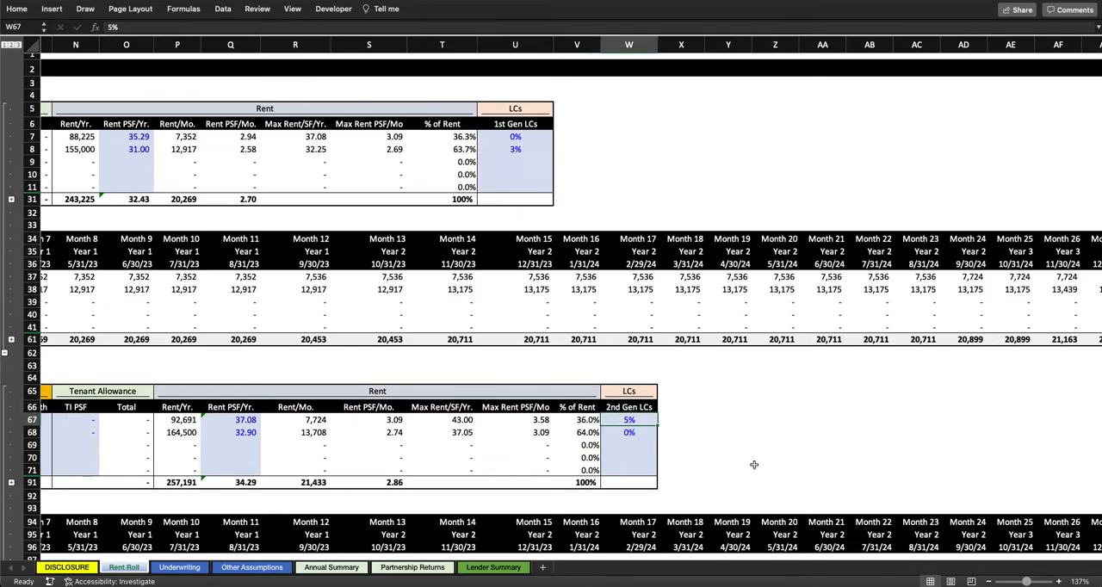
pyautogui.scroll(-1, 753, 465)
pyautogui.hscroll(-1, 753, 465)
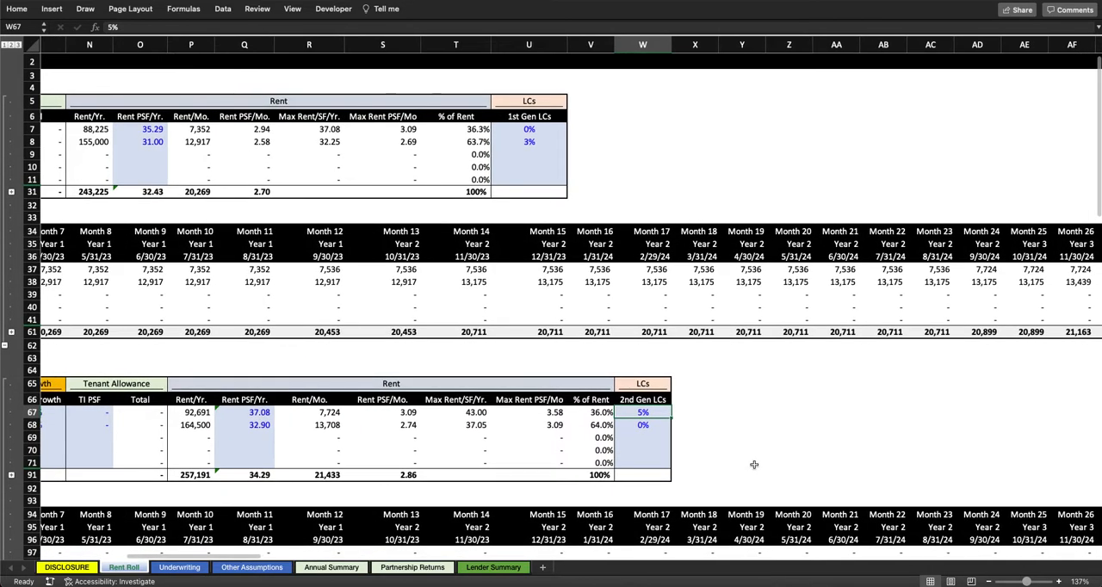
# Step: Set Tenant A's TI PSF in the Second Gen lease schedule to 5.00
pyautogui.hscroll(-10, 754, 465)
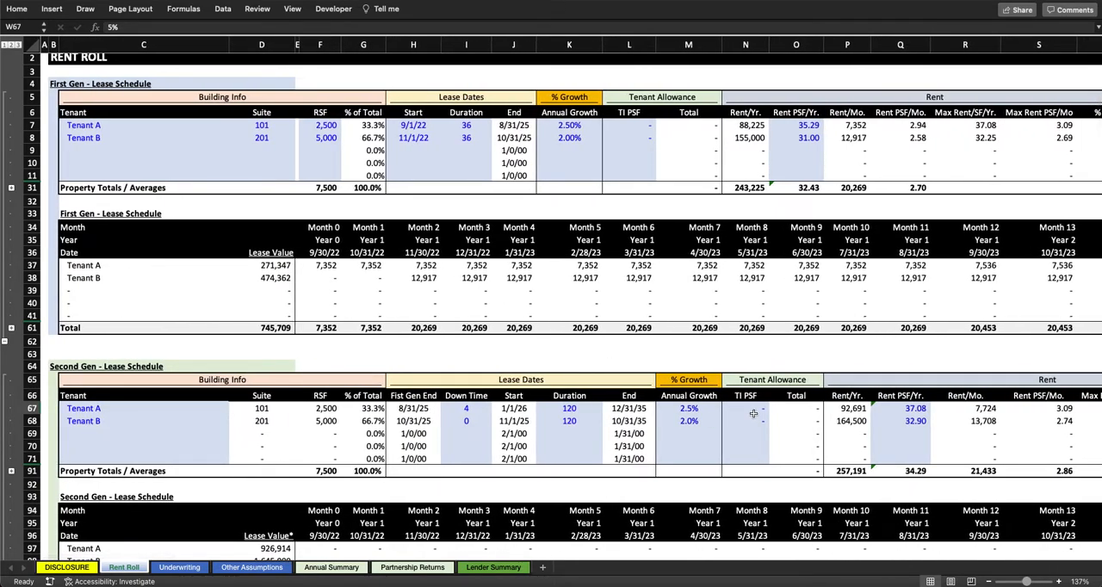
pyautogui.click(753, 409)
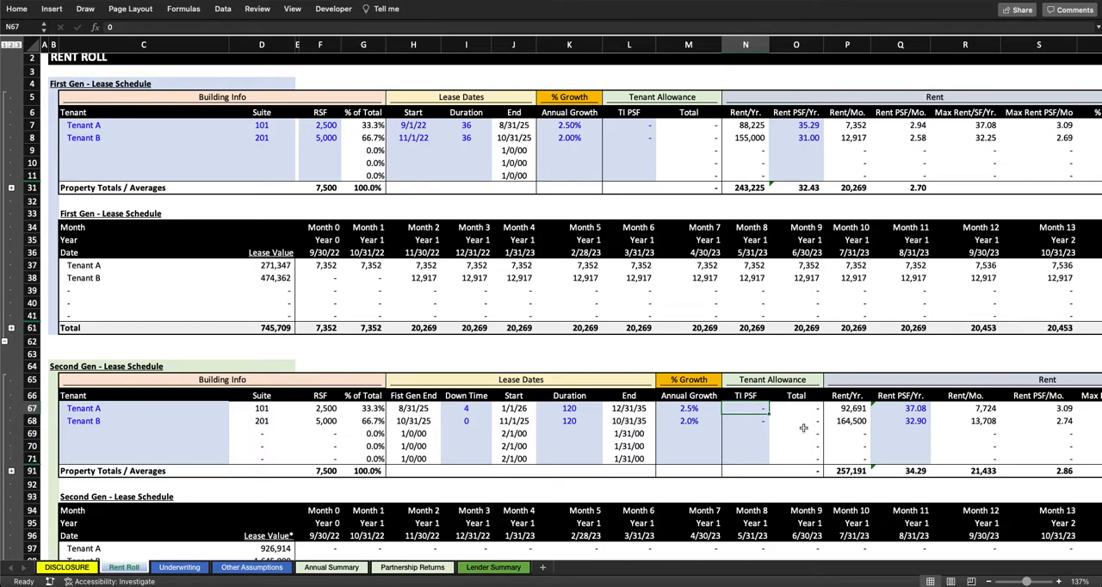
pyautogui.write('5')
pyautogui.press('Return')
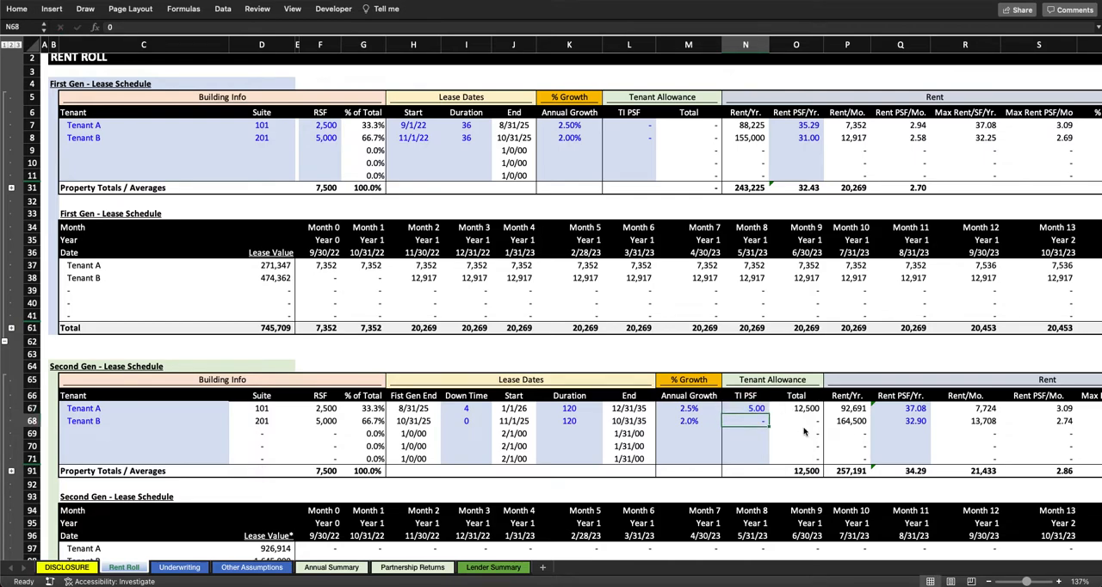
# Step: Inspect Tenant A's Second Gen down time, start date formula and total tenant allowance formula
pyautogui.click(456, 408)
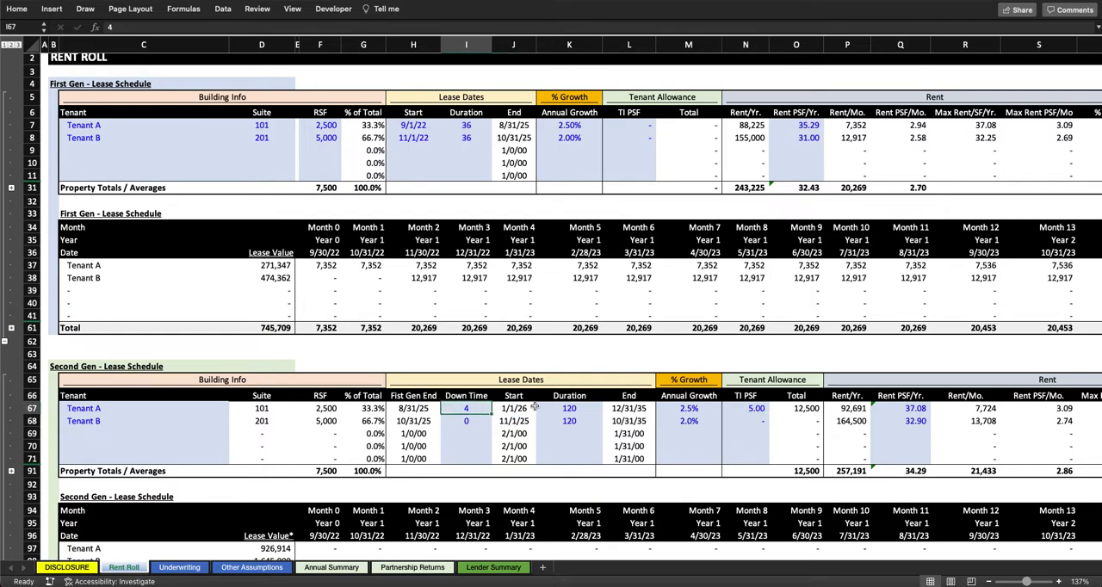
pyautogui.click(510, 408)
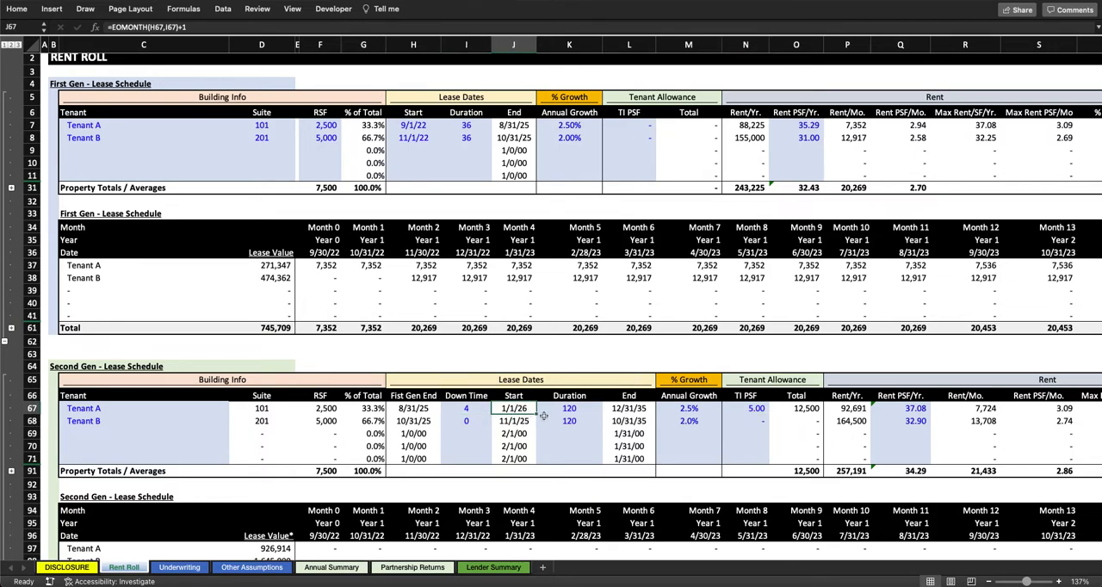
pyautogui.scroll(-7, 572, 419)
pyautogui.scroll(2, 581, 414)
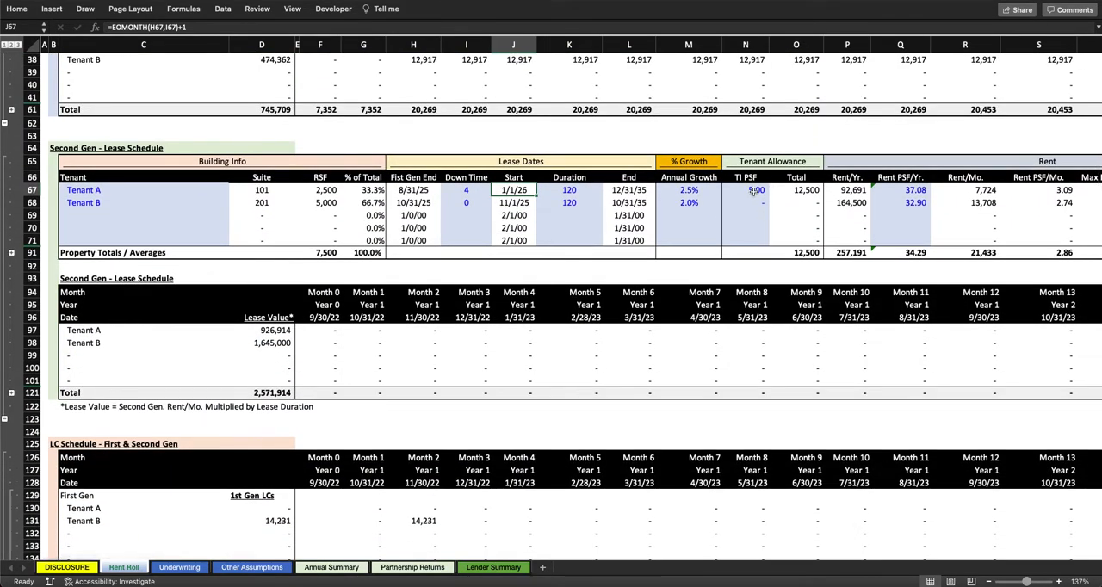
pyautogui.scroll(3, 754, 191)
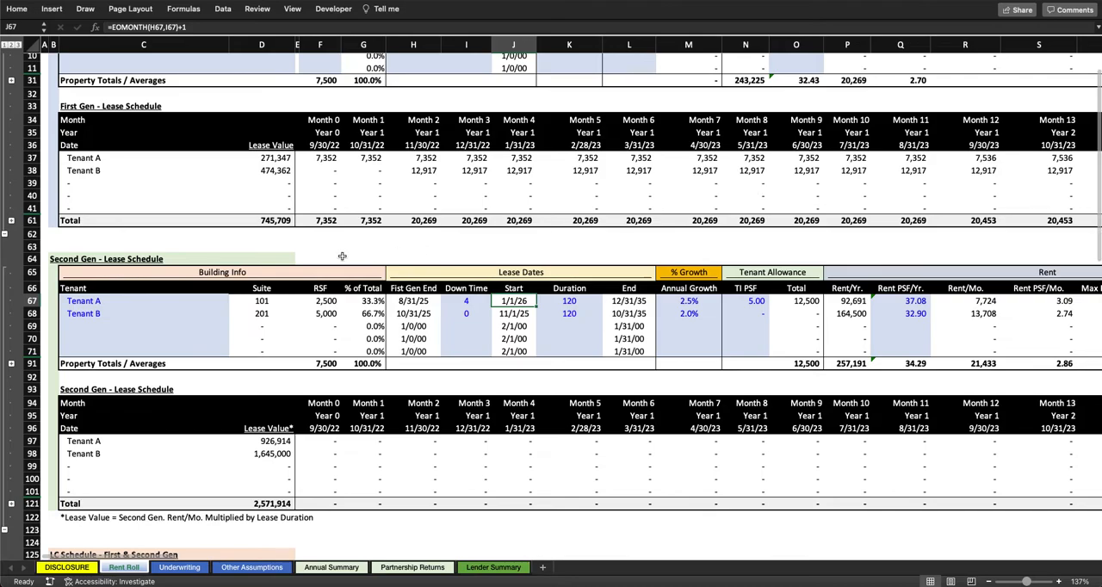
pyautogui.click(795, 301)
# Step: Expand the First Gen and Second Gen rows of the TI Schedule
pyautogui.scroll(-20, 794, 306)
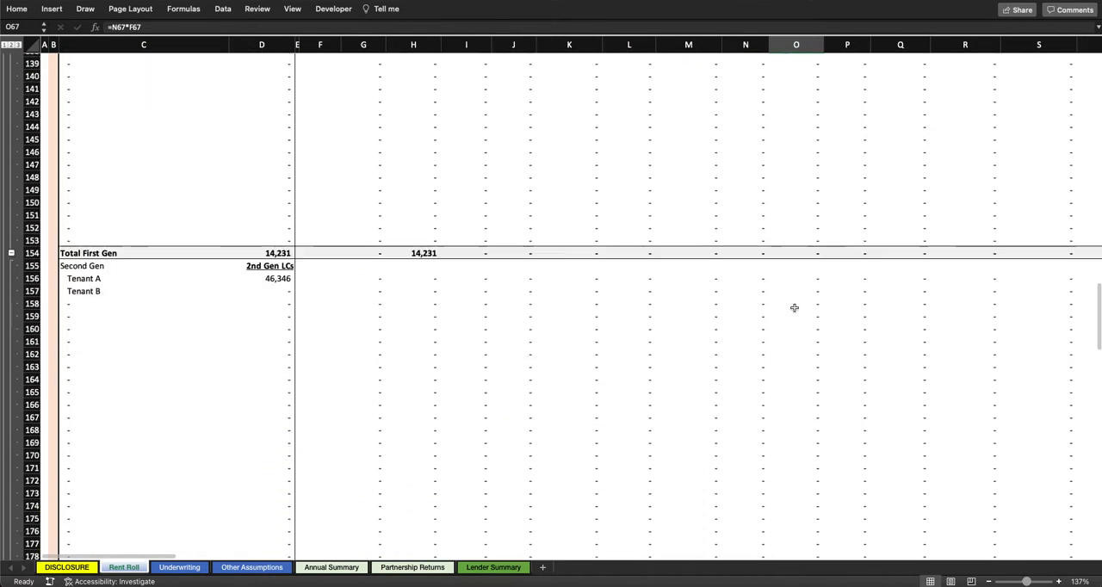
pyautogui.scroll(-5, 794, 308)
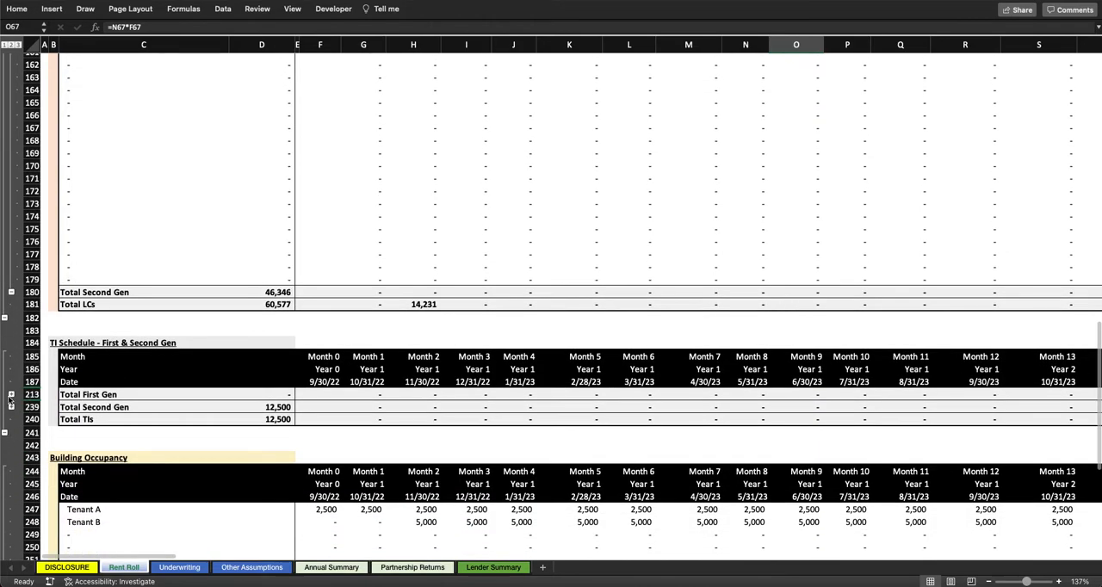
pyautogui.click(11, 395)
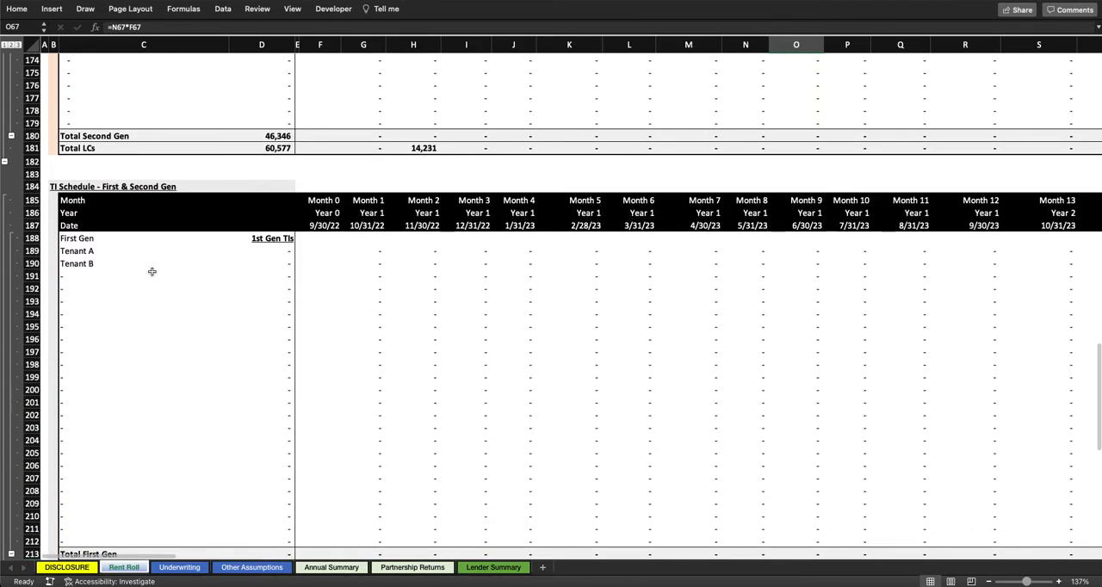
pyautogui.scroll(-1, 151, 272)
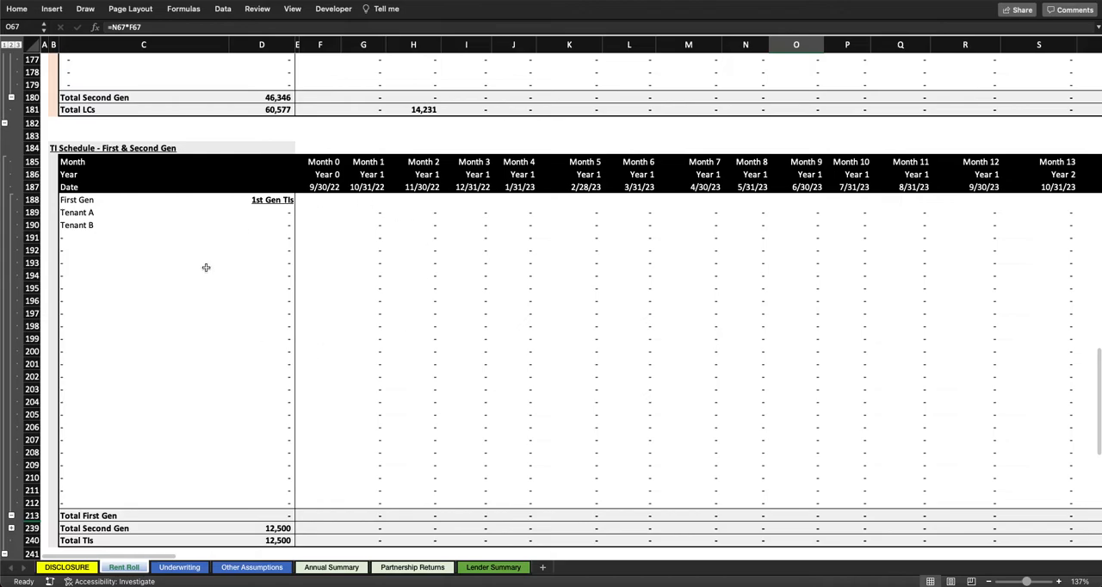
pyautogui.scroll(-3, 204, 271)
pyautogui.click(11, 410)
pyautogui.scroll(-4, 439, 287)
# Step: Compare Tenant A's Second Gen TI timing in Month 40 with its leasing commission and first Second Gen rent
pyautogui.hscroll(10, 293, 184)
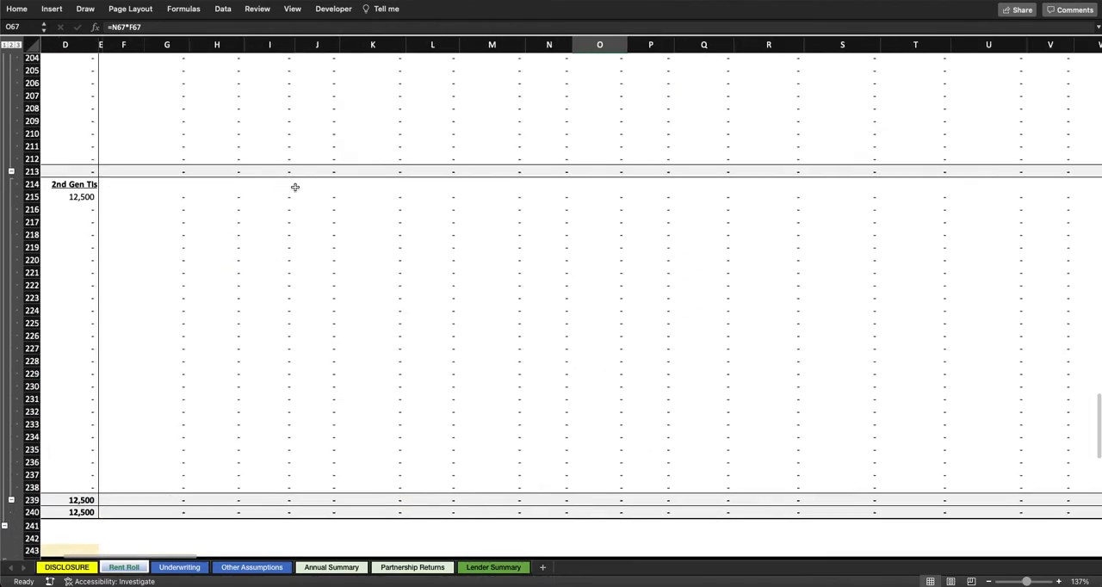
pyautogui.scroll(15, 669, 196)
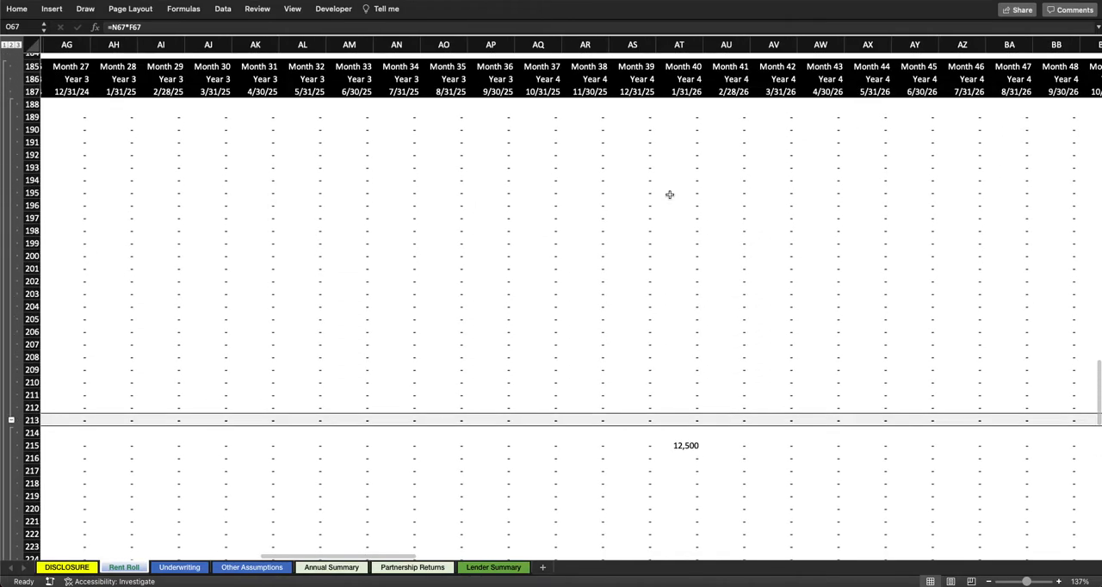
pyautogui.scroll(1, 669, 196)
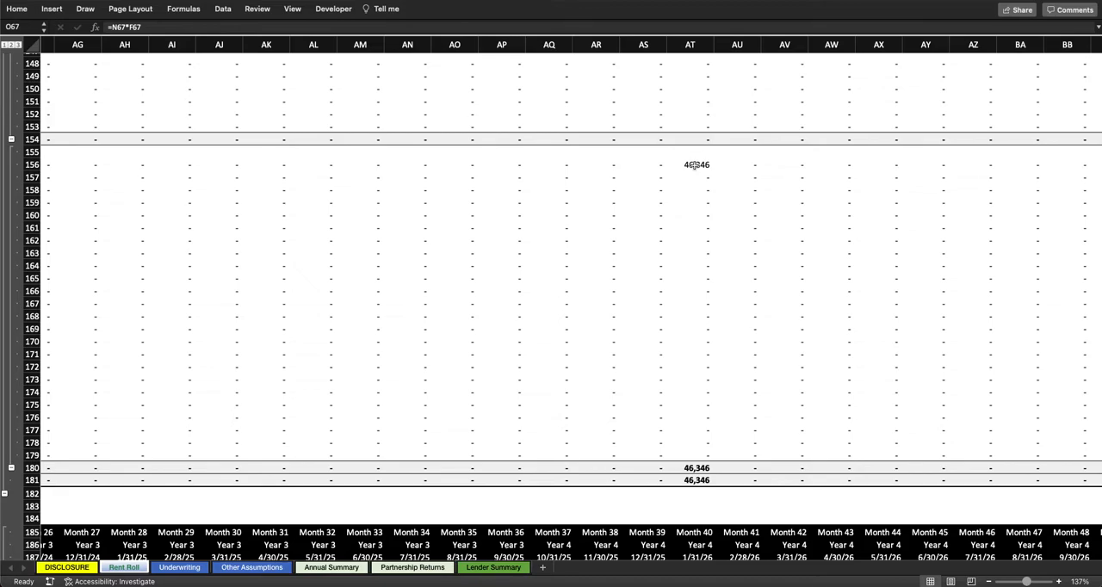
pyautogui.scroll(15, 696, 165)
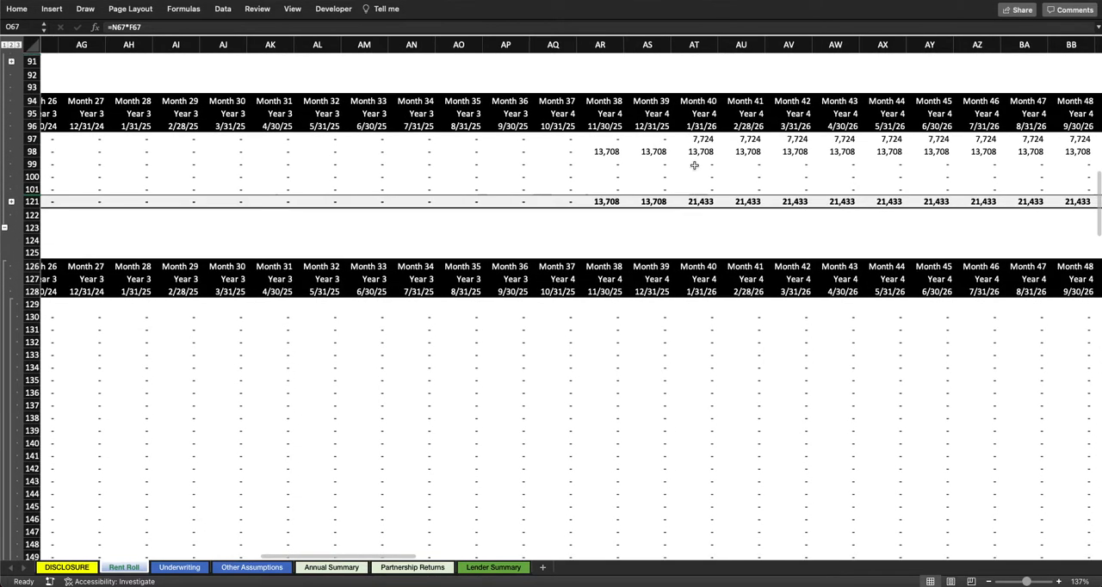
pyautogui.scroll(2, 702, 164)
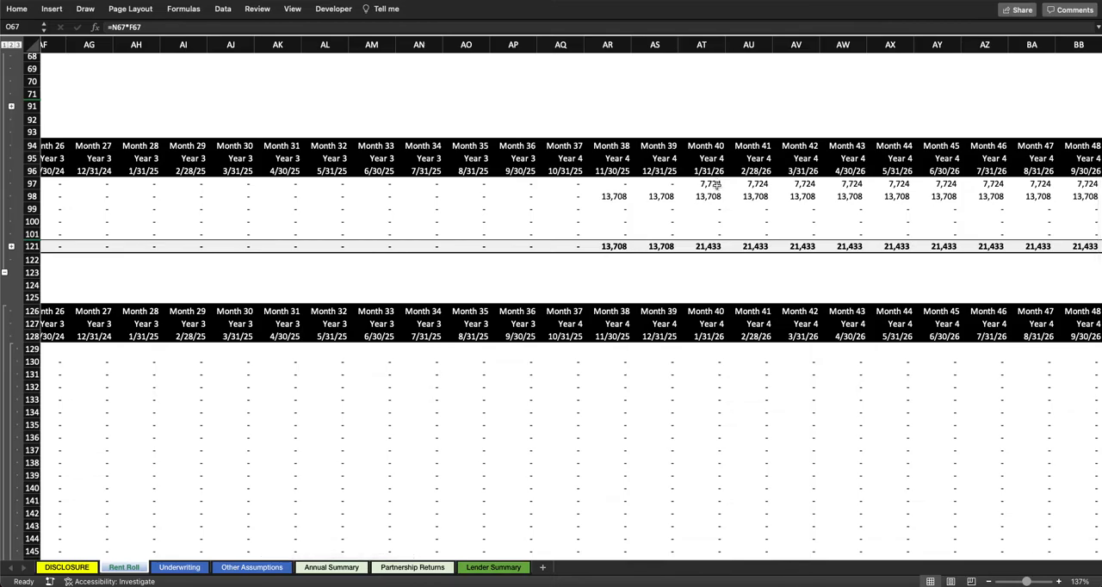
# Step: Inspect the Building Occupancy schedule's % Occupancy for Months 0 and 1 and Tenant A's Month 1 square footage formula
pyautogui.scroll(-20, 715, 184)
pyautogui.hscroll(-8, 717, 185)
pyautogui.hscroll(-10, 714, 172)
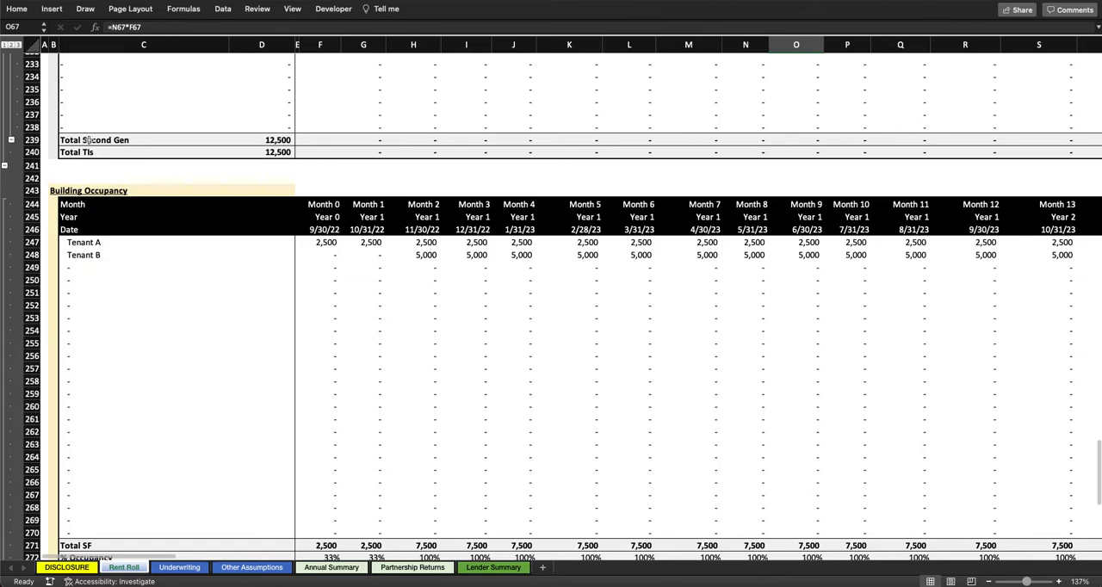
pyautogui.scroll(-5, 488, 245)
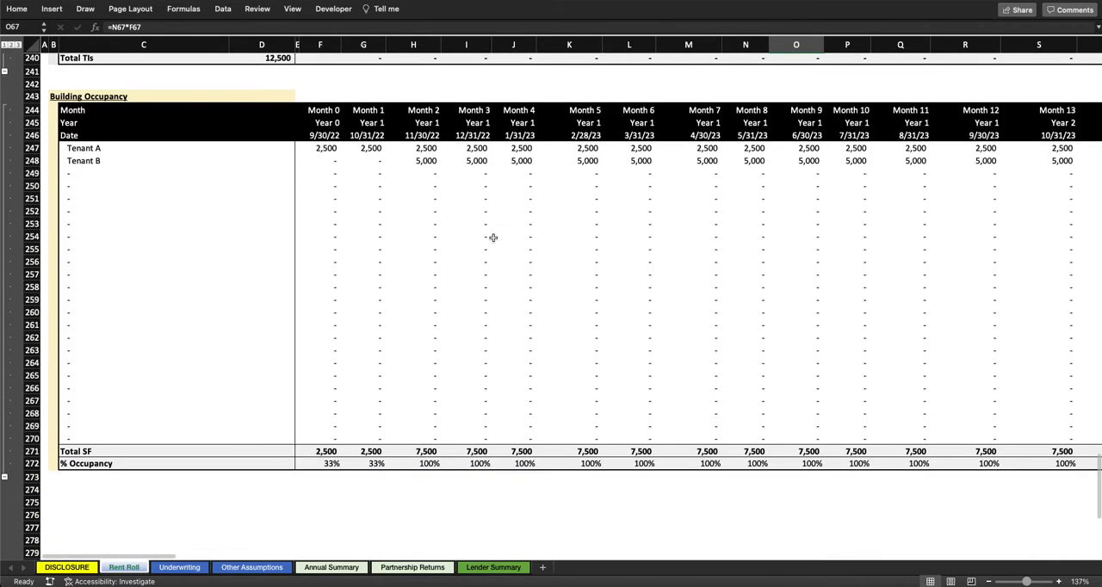
pyautogui.scroll(3, 487, 256)
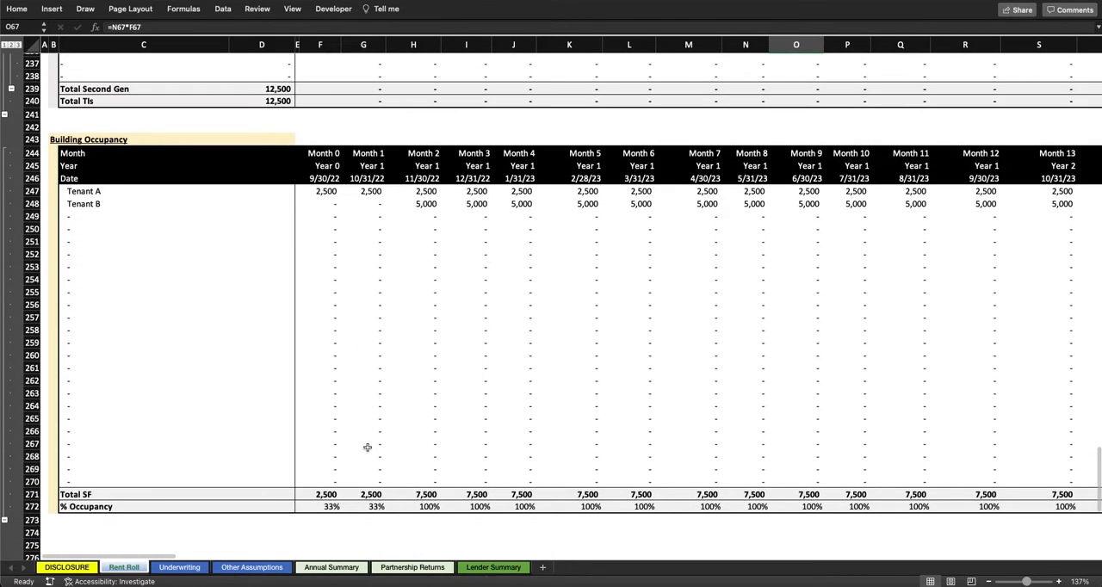
pyautogui.click(334, 506)
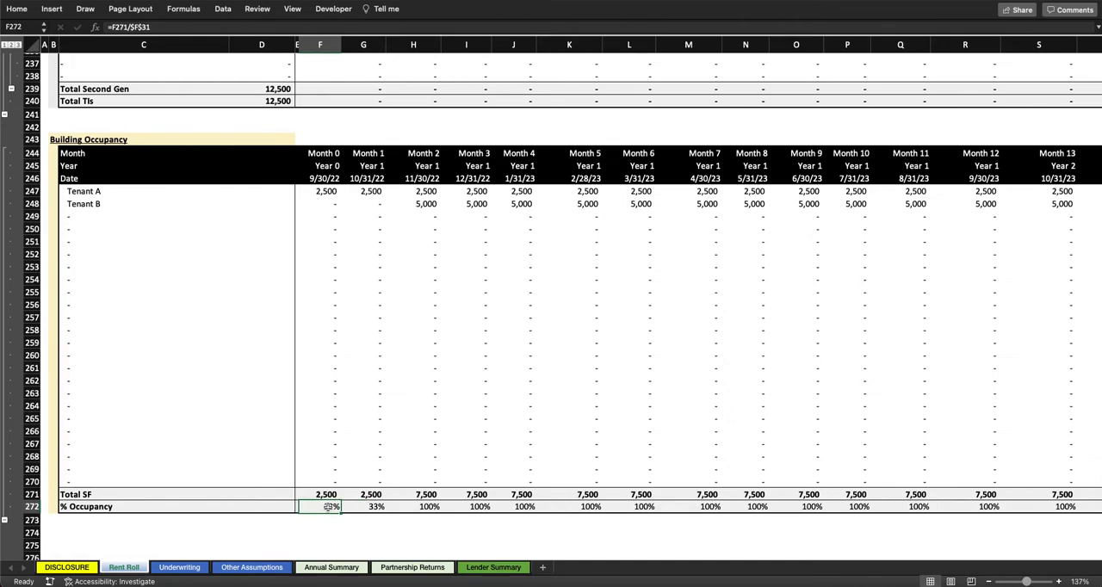
pyautogui.moveTo(331, 506); pyautogui.dragTo(375, 508)
pyautogui.click(370, 193)
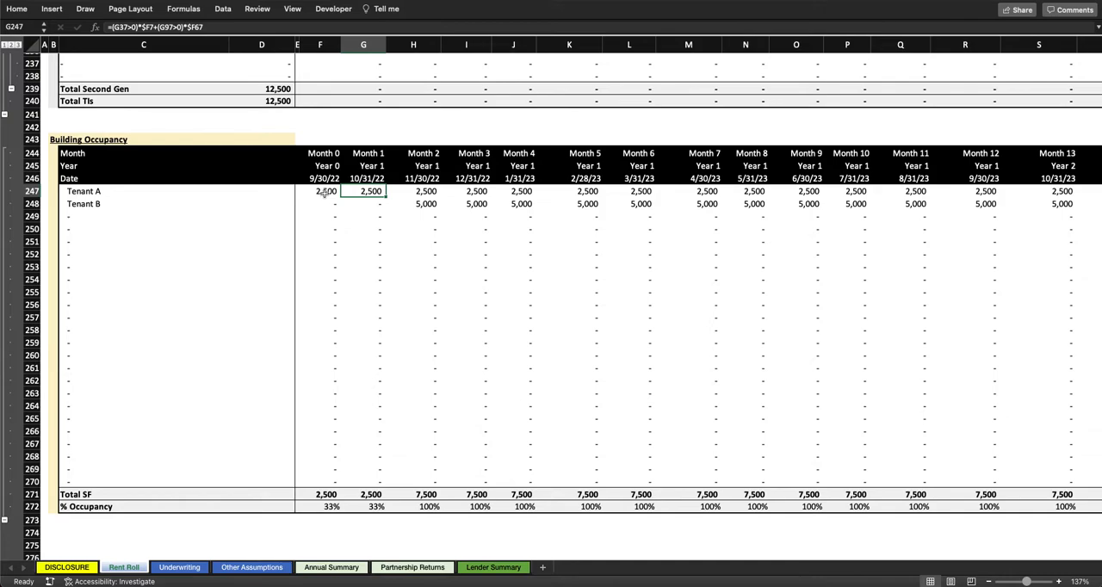
# Step: Trace Month 2 occupancy from Tenant B's square footage and Total SF to the property's total RSF and the % Occupancy formula
pyautogui.click(428, 204)
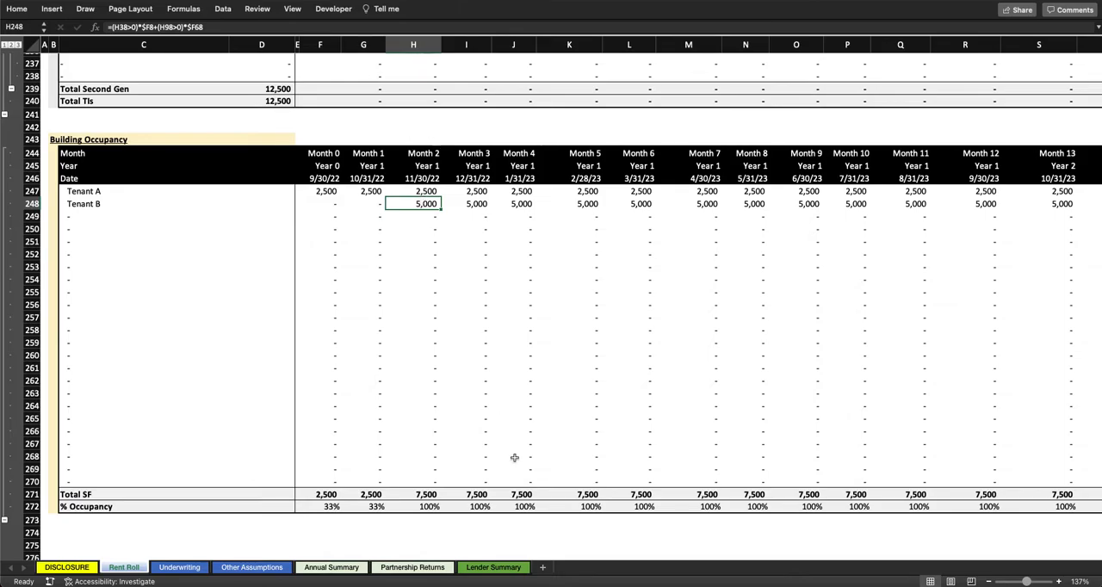
pyautogui.click(437, 495)
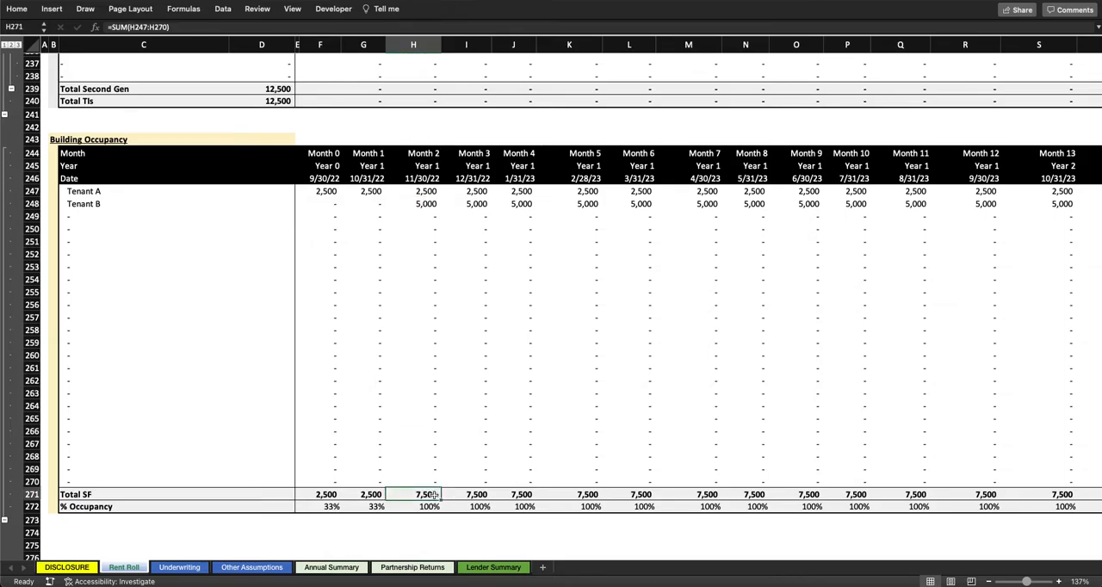
pyautogui.scroll(20, 410, 496)
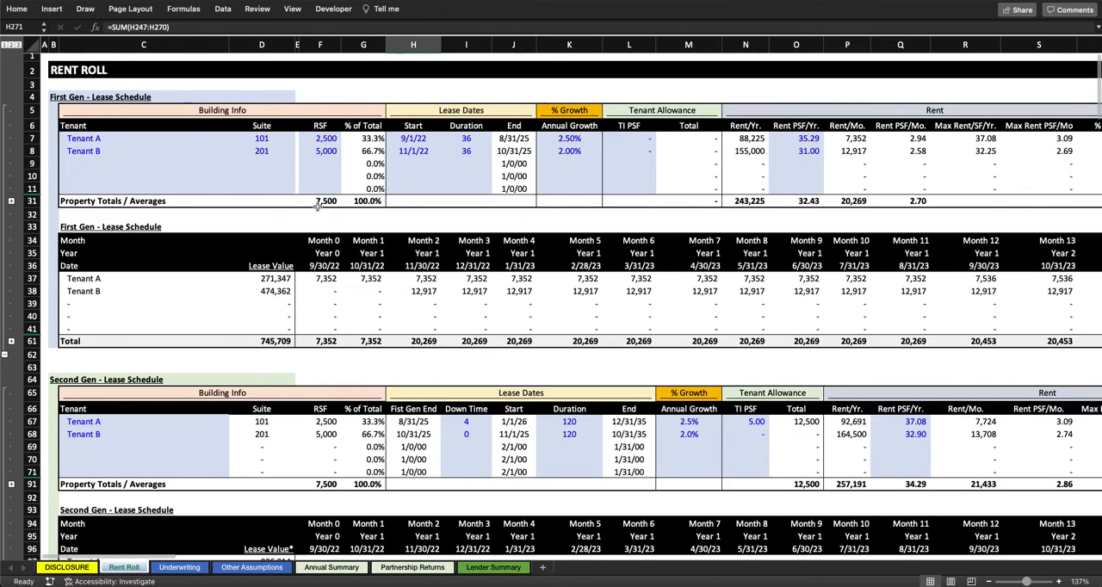
pyautogui.scroll(-20, 325, 199)
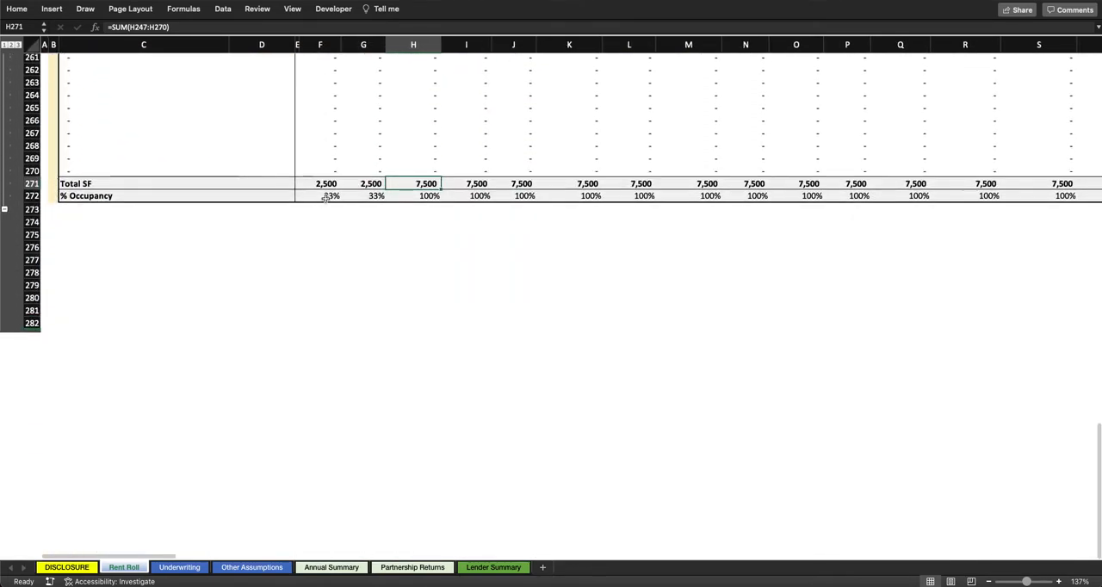
pyautogui.scroll(5, 387, 285)
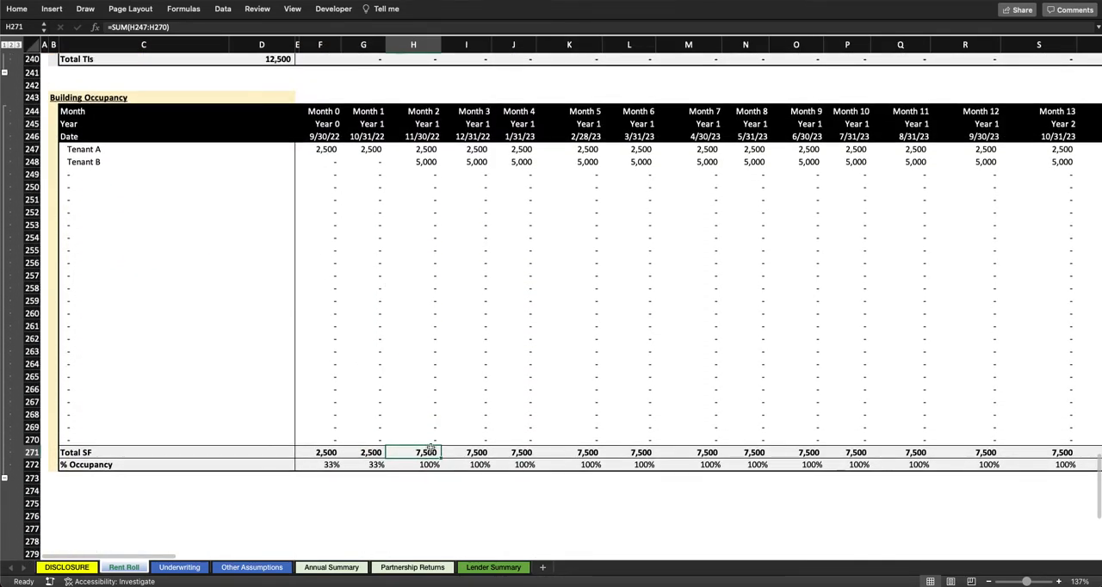
pyautogui.press('Down')
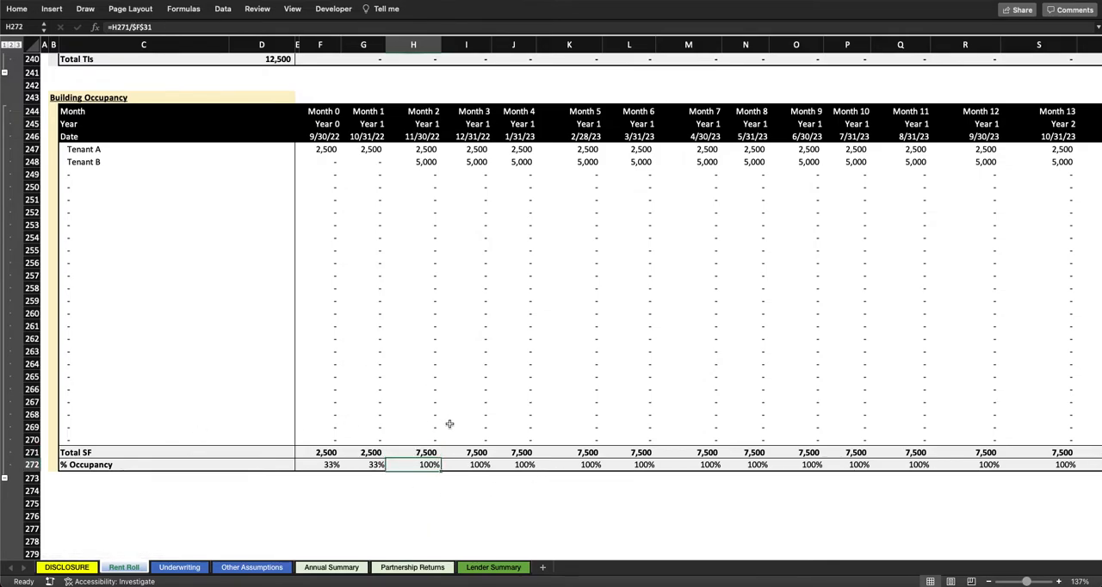
# Step: Review monthly % Occupancy across the hold period, highlighting Tenant A's down time in Months 36 through 39
pyautogui.hscroll(10, 450, 423)
pyautogui.hscroll(8, 471, 432)
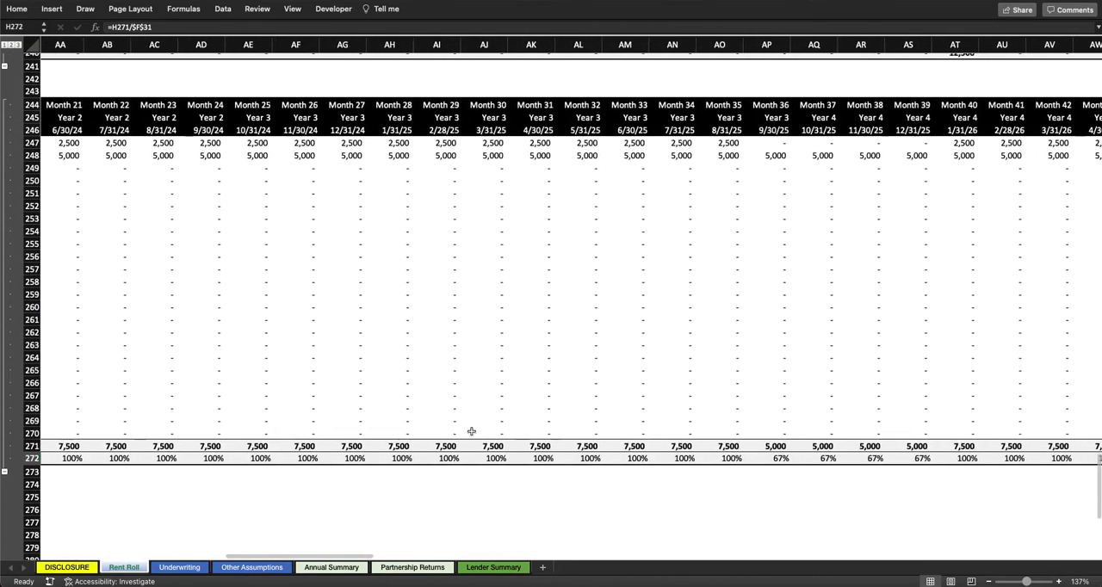
pyautogui.moveTo(585, 455); pyautogui.dragTo(735, 452)
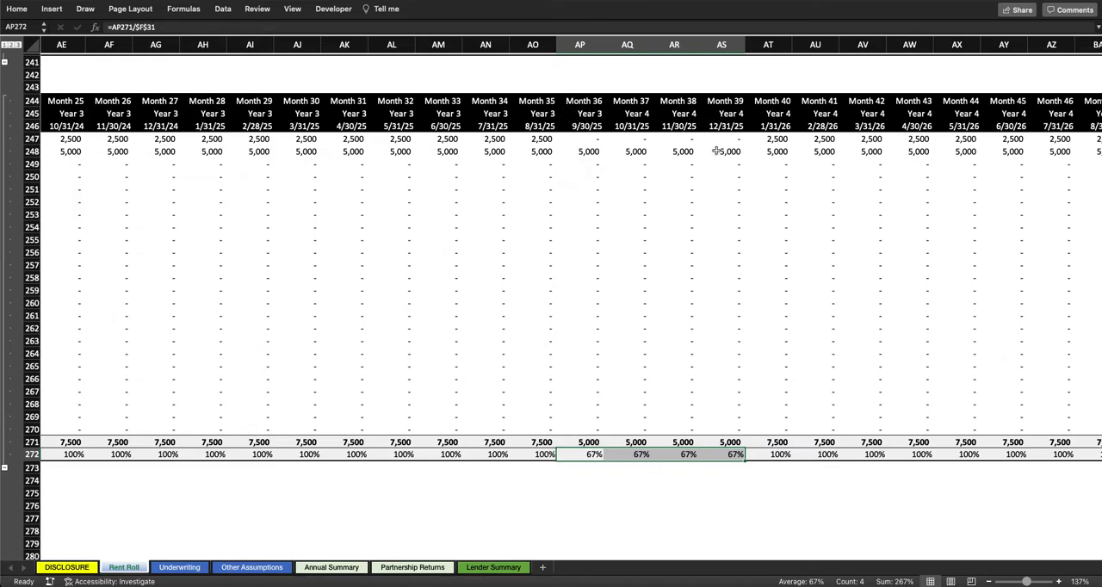
pyautogui.hscroll(5, 781, 441)
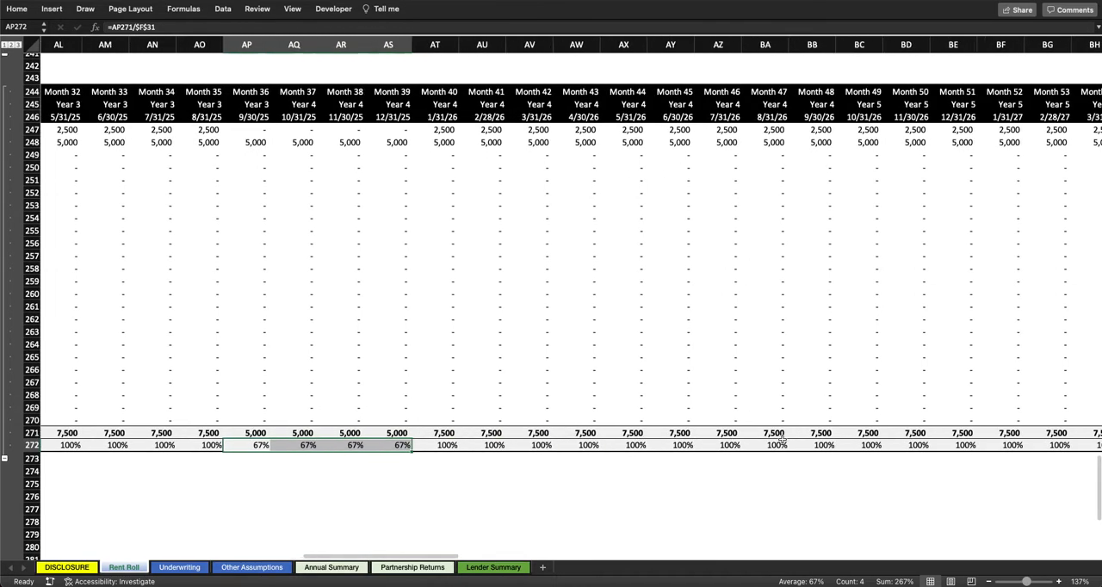
pyautogui.hscroll(15, 331, 434)
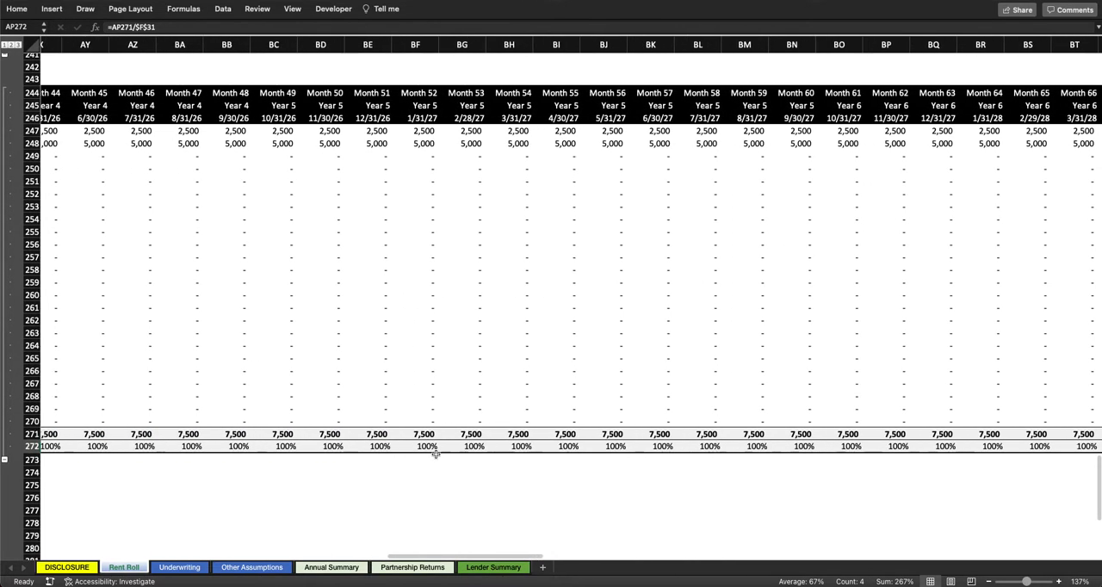
pyautogui.hscroll(20, 437, 455)
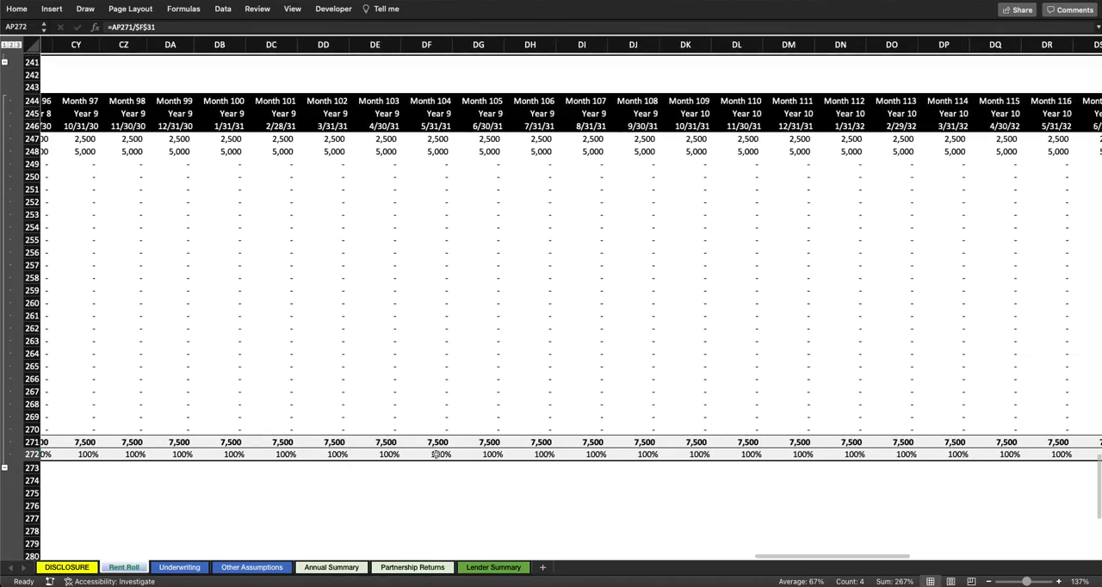
pyautogui.hscroll(-20, 436, 454)
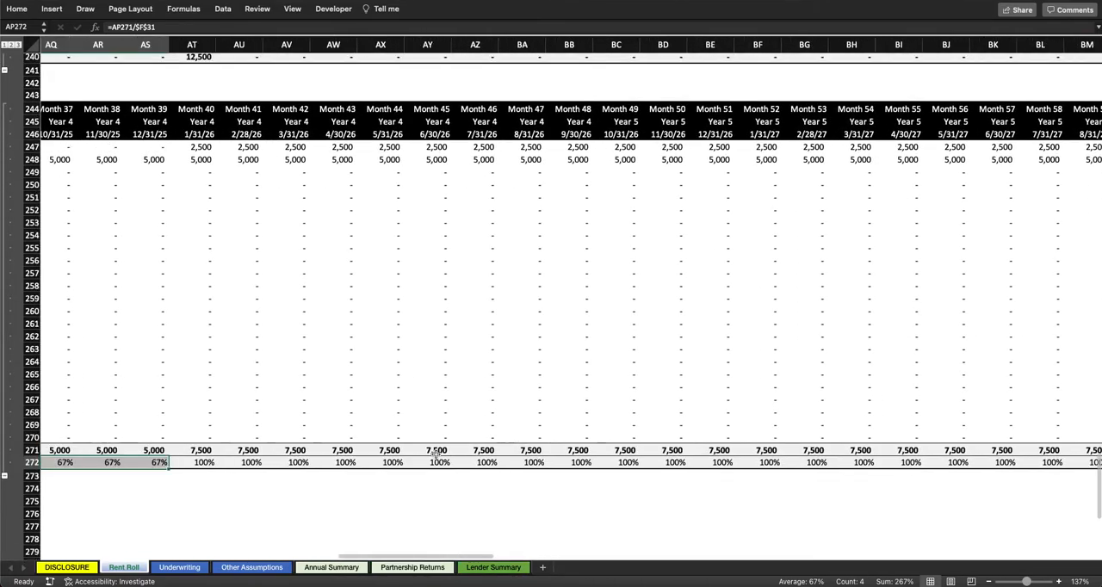
# Step: Return to cell A1 of the Rent Roll and look over the First and Second Gen lease schedules
pyautogui.scroll(20, 436, 454)
pyautogui.hotkey('ctrl', 'Home')
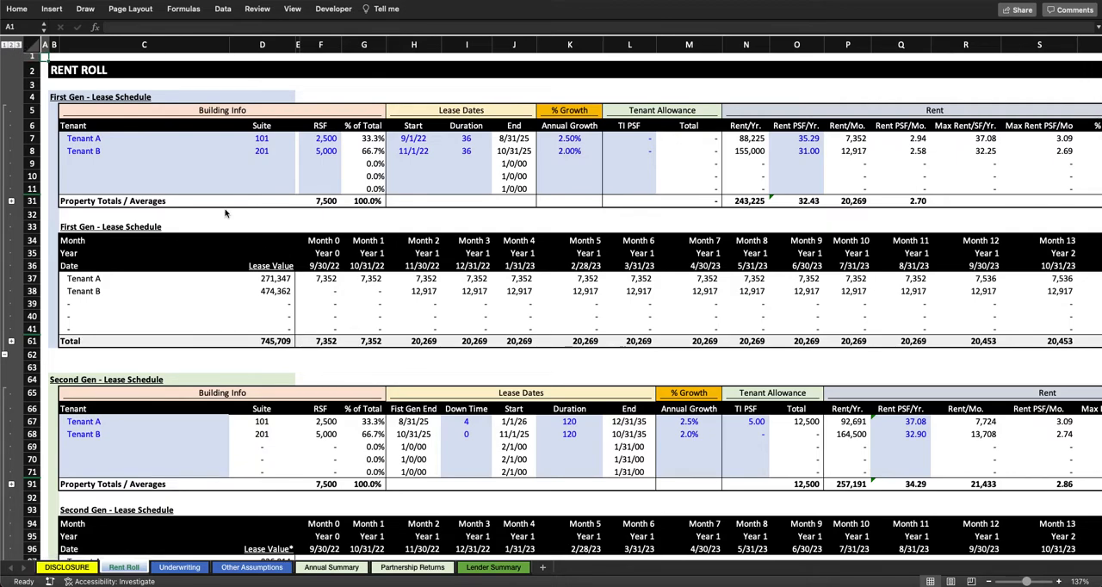
pyautogui.scroll(-1, 247, 346)
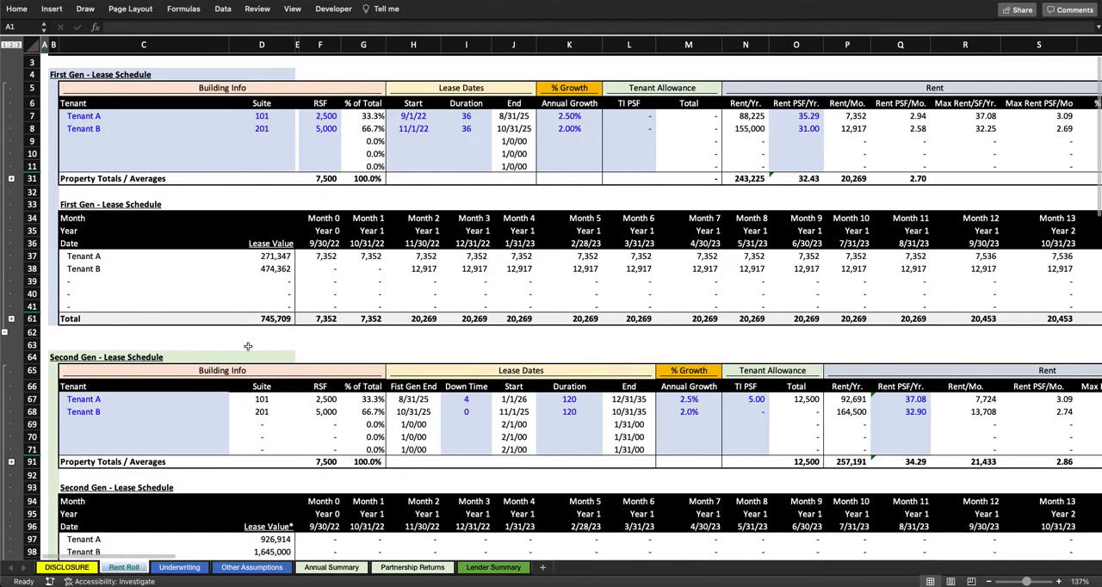
# Step: Inspect the Month 0 totals of the First Gen and Second Gen rent schedules on the Rent Roll
pyautogui.click(325, 318)
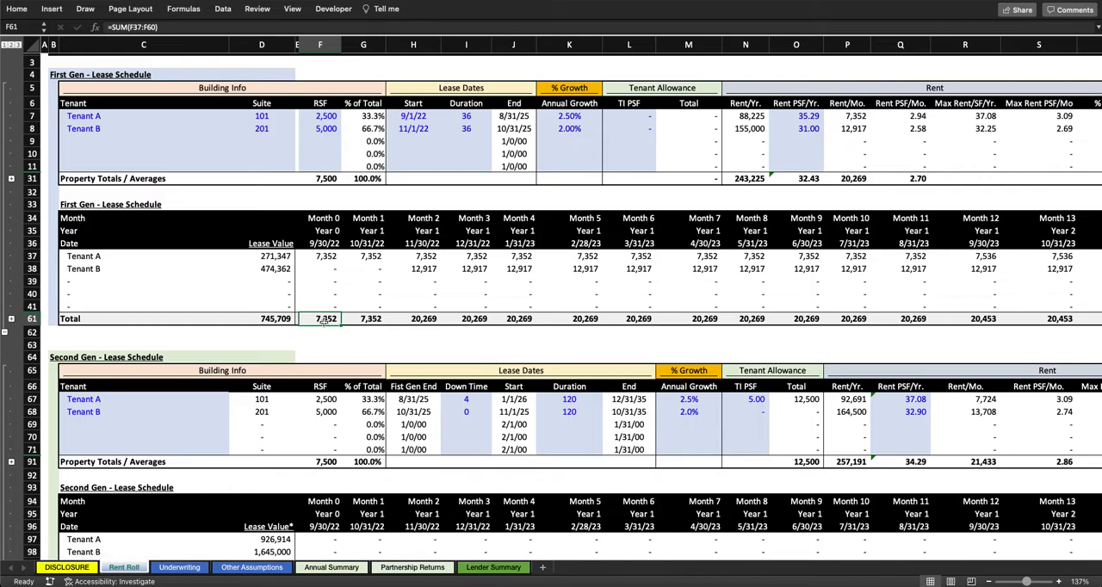
pyautogui.scroll(-3, 326, 318)
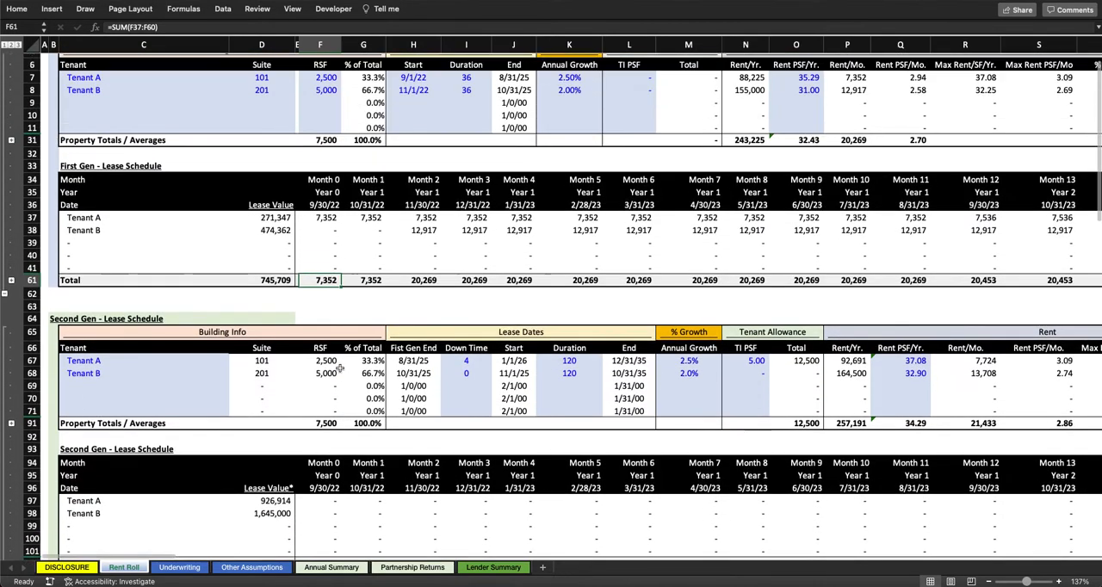
pyautogui.scroll(-1, 318, 316)
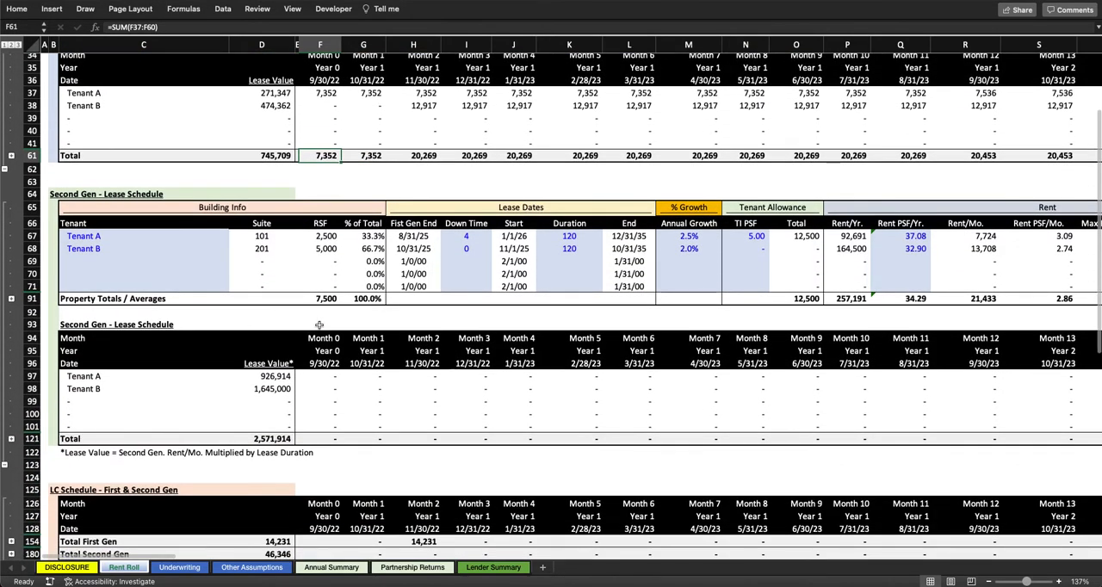
pyautogui.click(327, 437)
pyautogui.scroll(5, 327, 438)
# Step: Open the Underwriting sheet and inspect the Month 0 Gross Potential Rent formula that adds both Rent Roll totals
pyautogui.click(179, 568)
pyautogui.scroll(10, 803, 385)
pyautogui.scroll(-5, 802, 385)
pyautogui.hscroll(2, 818, 386)
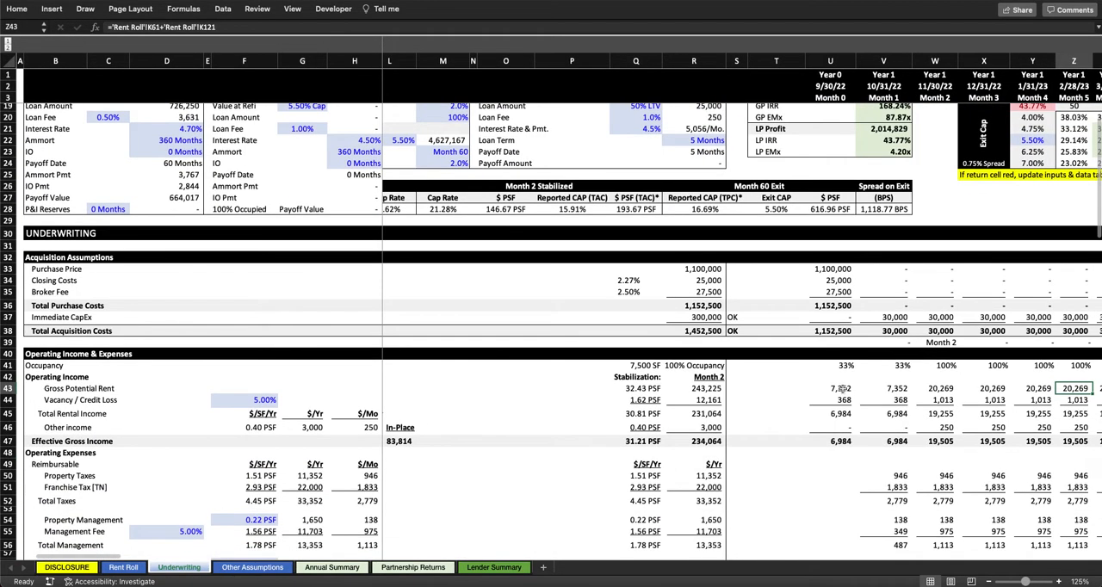
pyautogui.click(844, 388)
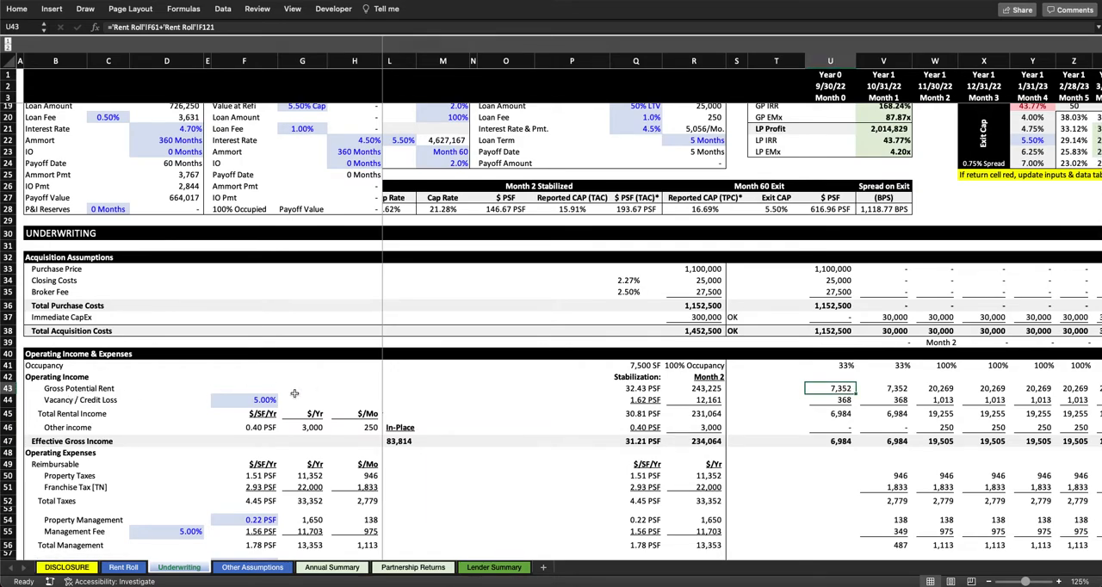
# Step: Review the Vacancy / Credit Loss rate, its Month 0 amount, and the Total Rental Income row
pyautogui.click(258, 400)
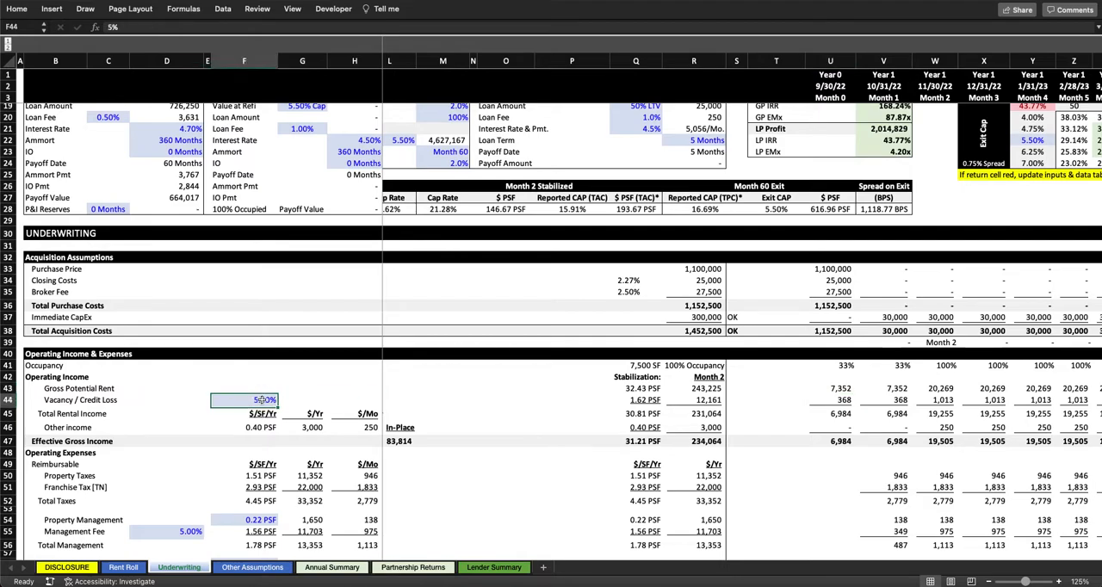
pyautogui.scroll(-1, 692, 404)
pyautogui.hscroll(4, 691, 404)
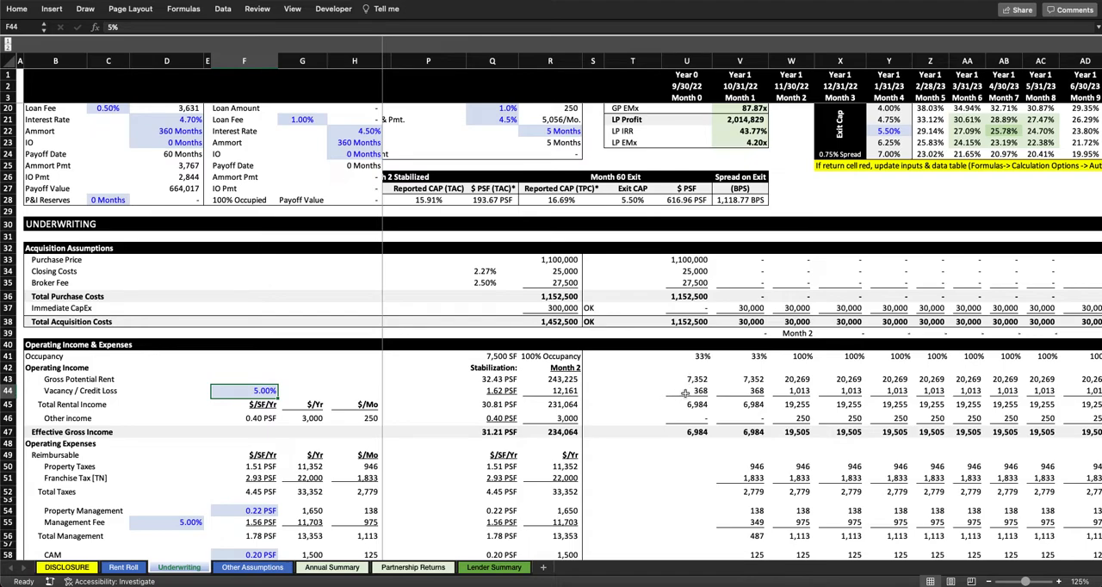
pyautogui.click(685, 393)
pyautogui.press('Down')
pyautogui.hotkey('shift', 'space')
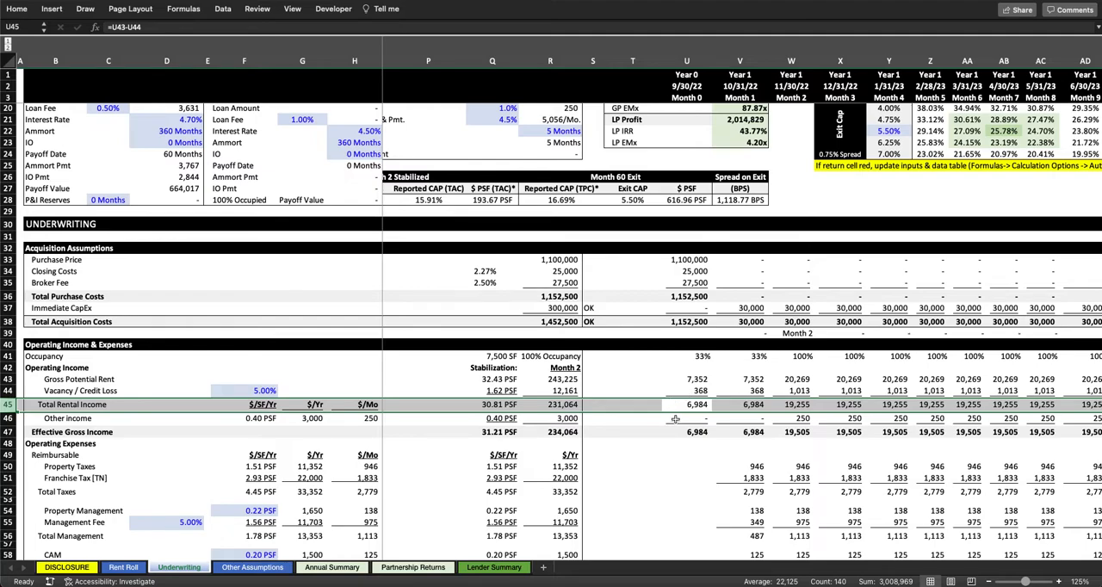
# Step: Trace the Month 0 Other income formula back to the Other Income/Mo. assumption and its start month
pyautogui.click(695, 417)
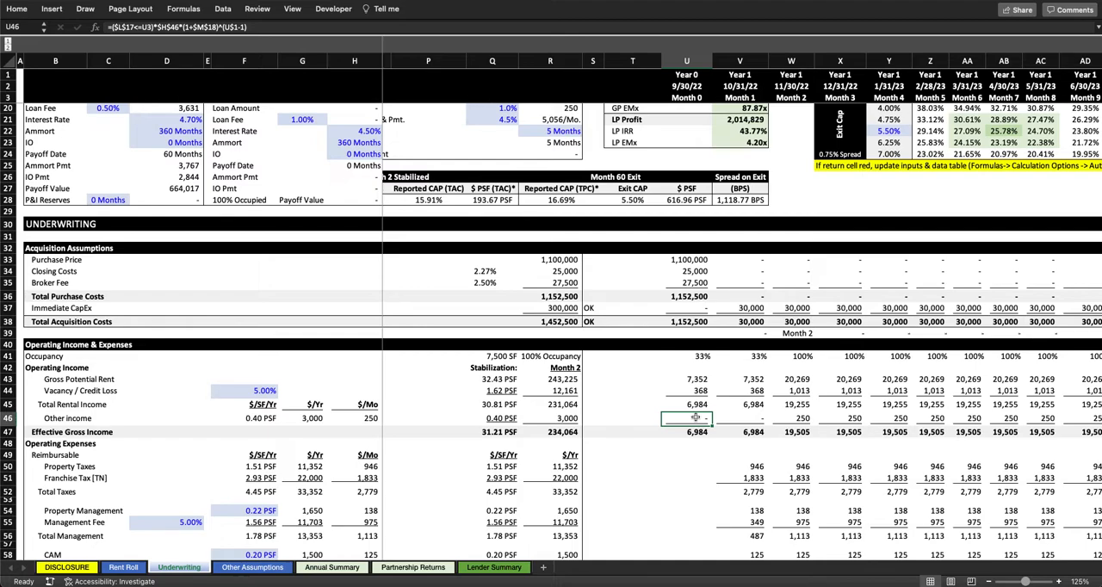
pyautogui.hscroll(-3, 695, 418)
pyautogui.scroll(5, 603, 345)
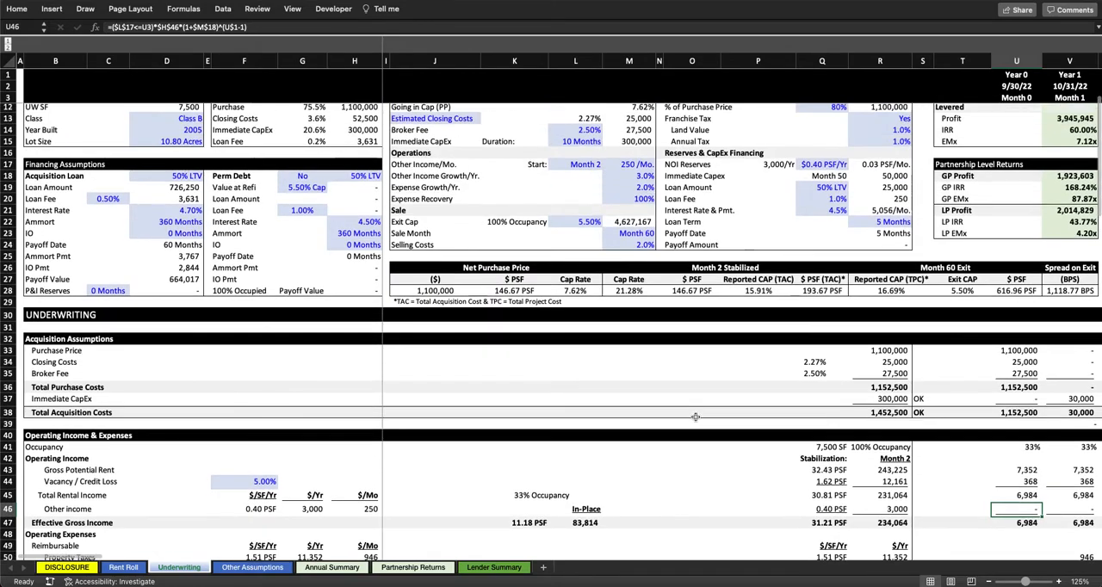
pyautogui.scroll(1, 579, 289)
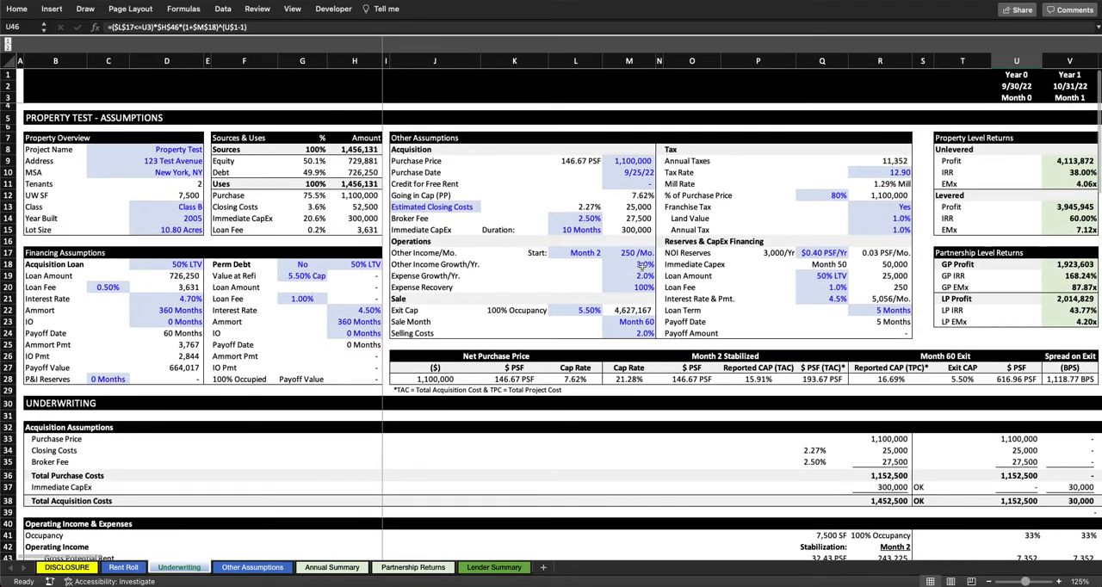
pyautogui.click(422, 251)
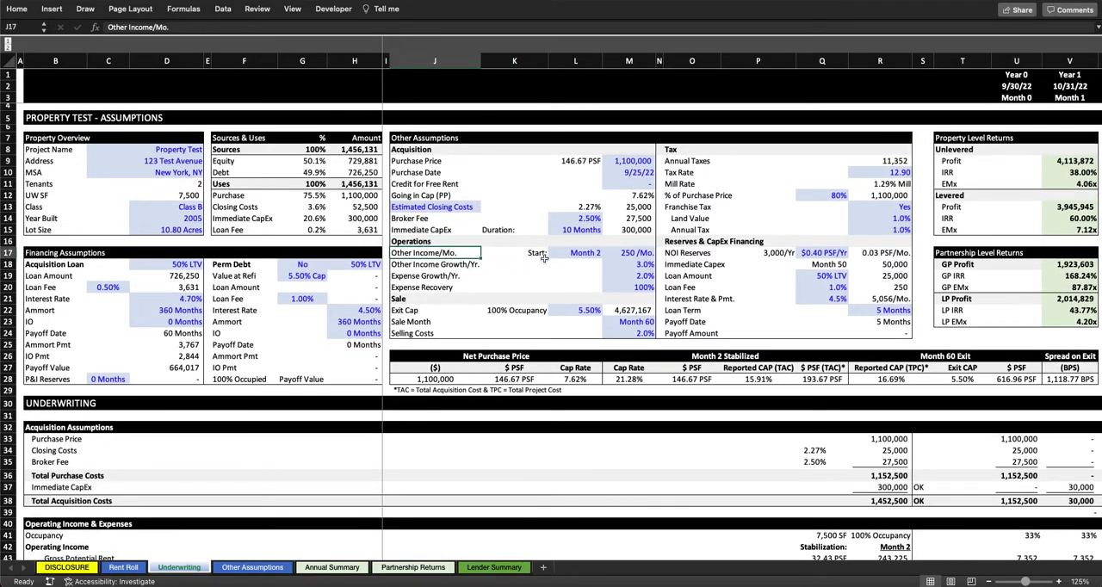
pyautogui.click(575, 253)
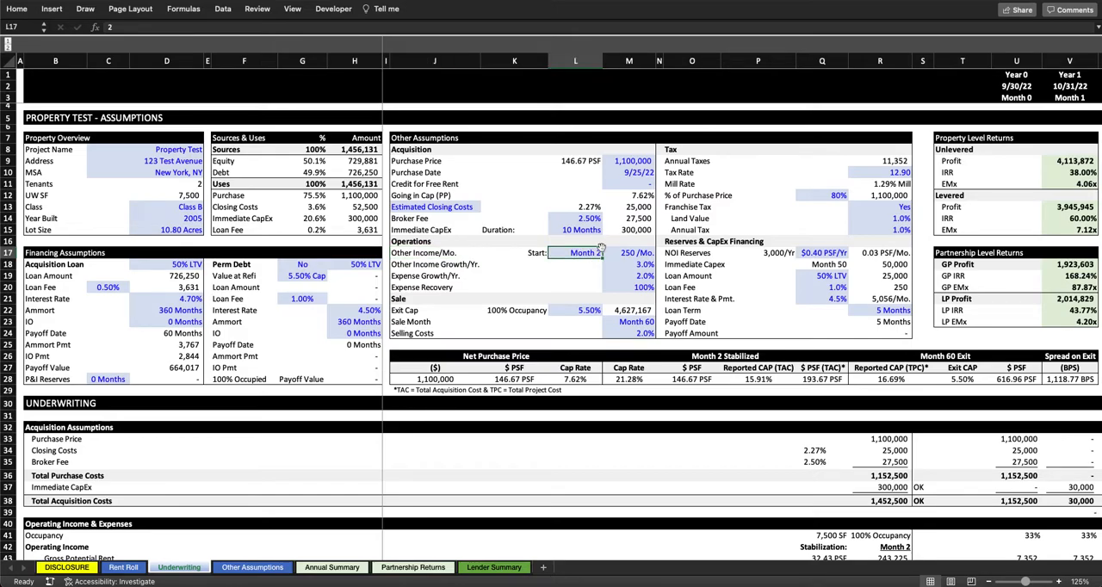
# Step: Set the Other Income/Mo. assumption to 500 per month
pyautogui.scroll(-3, 603, 250)
pyautogui.hscroll(1, 689, 263)
pyautogui.scroll(-1, 757, 278)
pyautogui.hscroll(1, 758, 278)
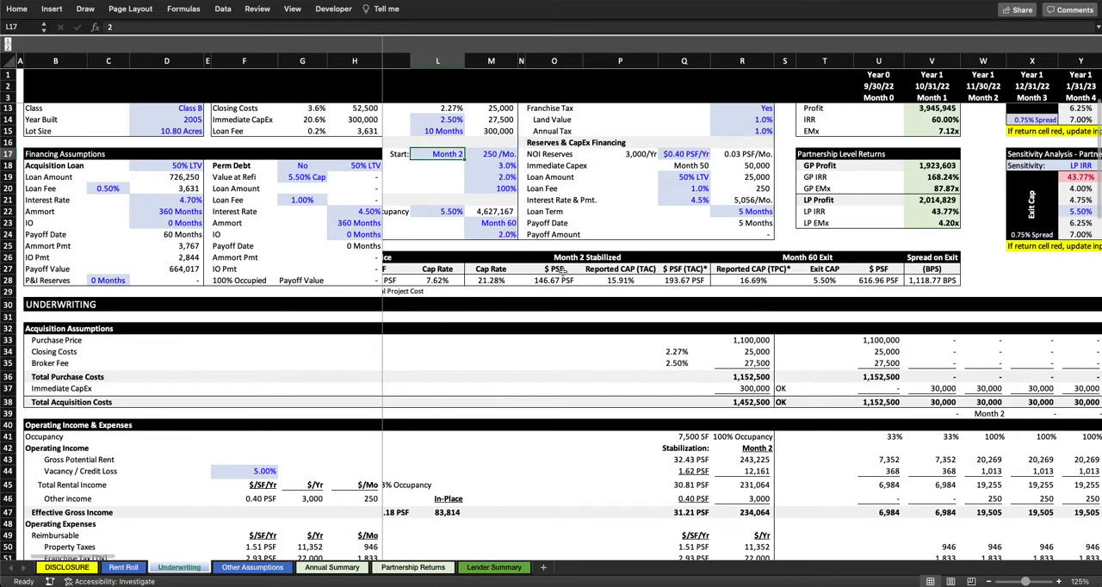
pyautogui.scroll(2, 564, 270)
pyautogui.hscroll(-1, 564, 270)
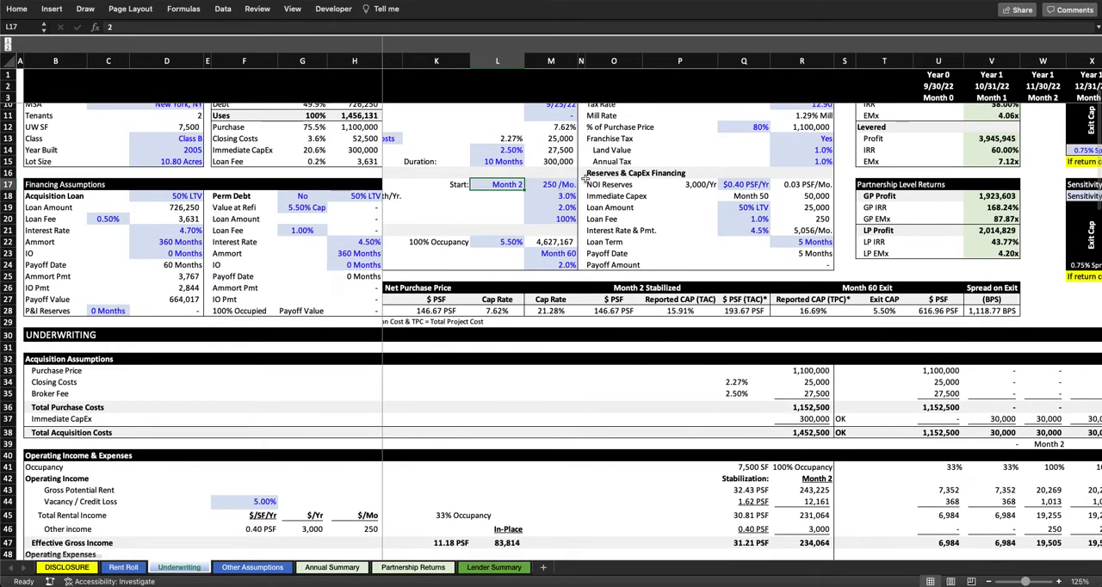
pyautogui.press('Right')
pyautogui.write('500')
pyautogui.press('Left')
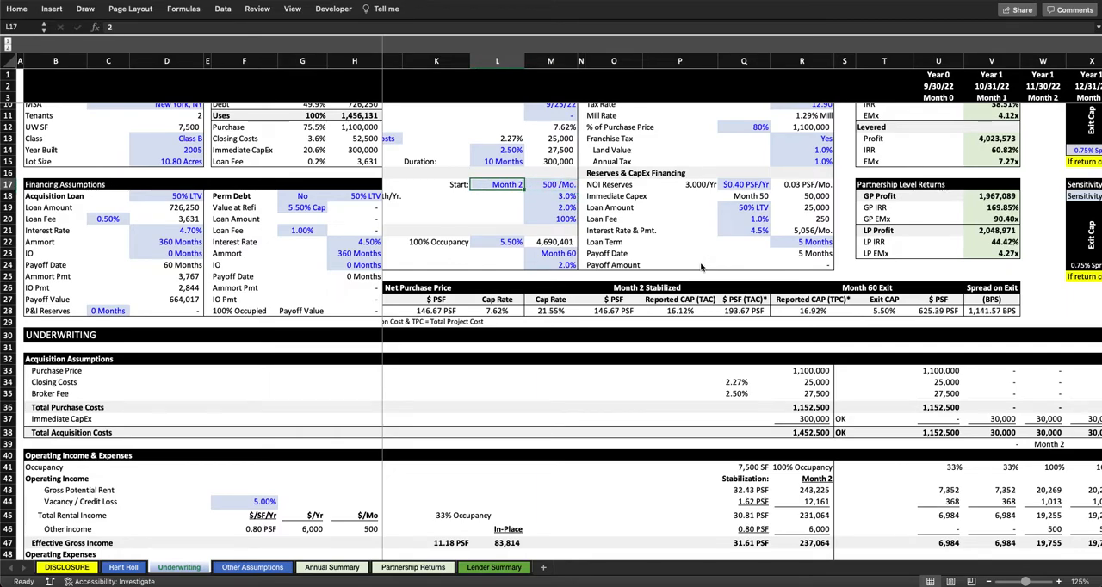
# Step: Set the Other Income start to Month 10 and check the Other income formula in the Month 10 column
pyautogui.press('Down')
pyautogui.hscroll(10, 768, 412)
pyautogui.scroll(-1, 768, 411)
pyautogui.click(672, 508)
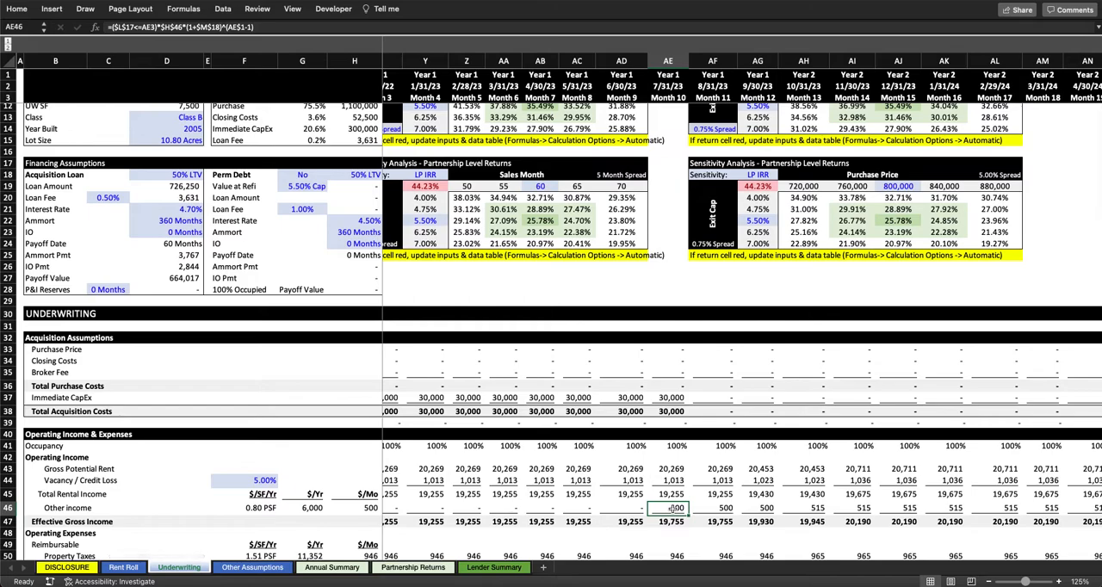
# Step: Highlight the Other Income Growth/Yr., Expense Growth/Yr. and Expense Recovery assumptions one after another
pyautogui.hscroll(-10, 672, 508)
pyautogui.scroll(3, 672, 508)
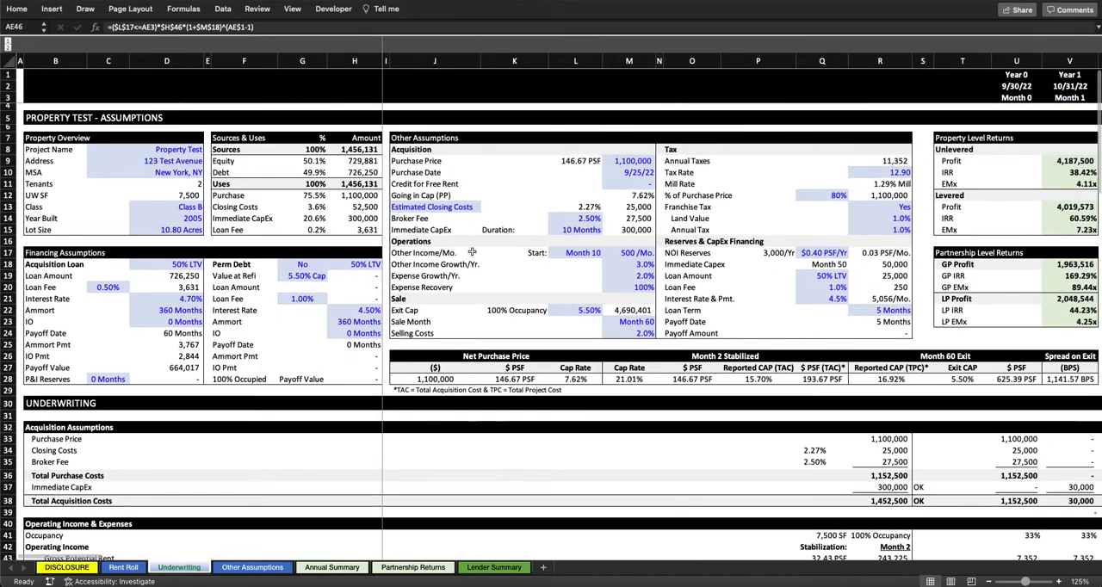
pyautogui.moveTo(437, 264); pyautogui.dragTo(638, 265)
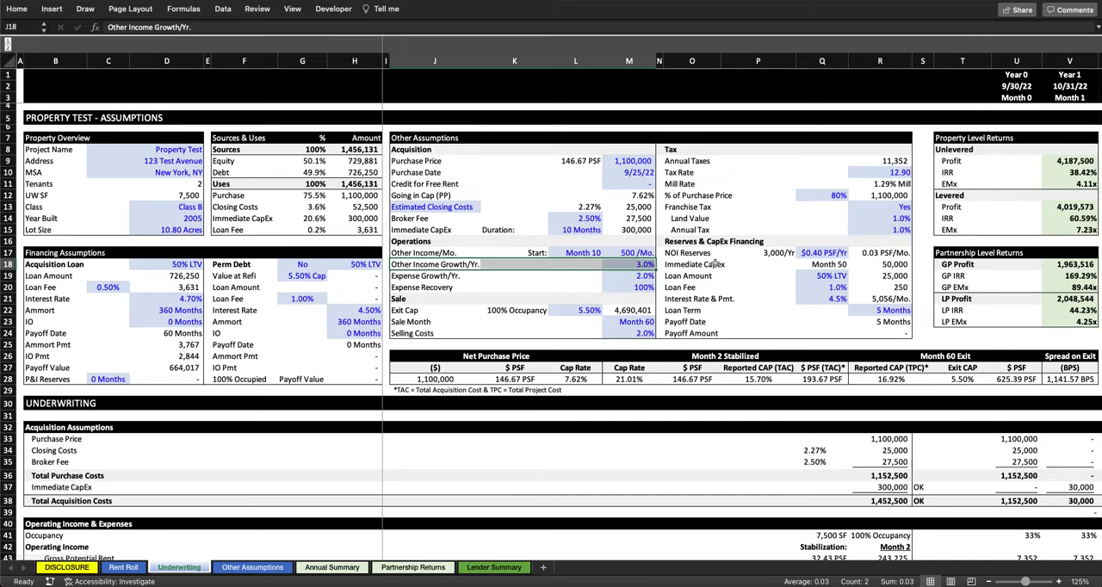
pyautogui.moveTo(418, 276); pyautogui.dragTo(627, 275)
pyautogui.moveTo(425, 291); pyautogui.dragTo(635, 289)
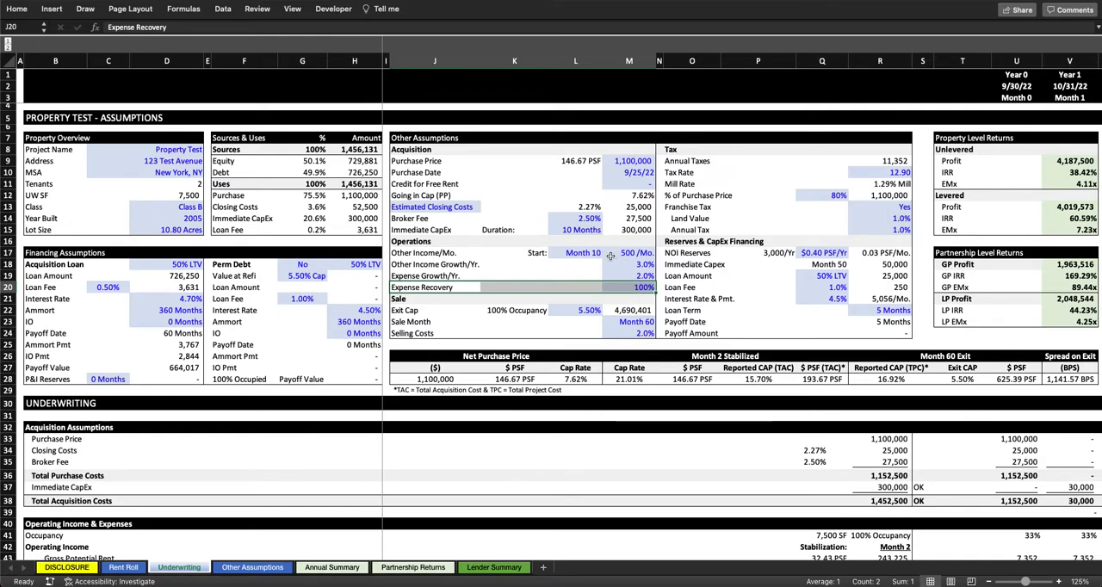
# Step: Highlight the reimbursable expense groups for taxes, management, and CAM through Sub-Total, then the whole block through Total Reimbursable
pyautogui.scroll(-8, 555, 416)
pyautogui.scroll(-4, 554, 416)
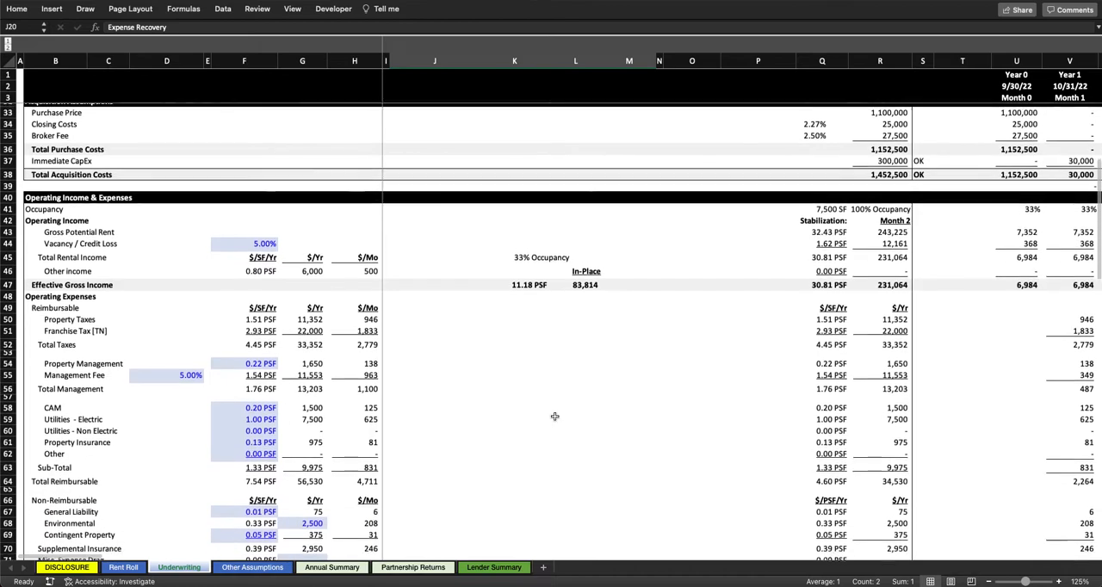
pyautogui.moveTo(68, 254); pyautogui.dragTo(357, 272)
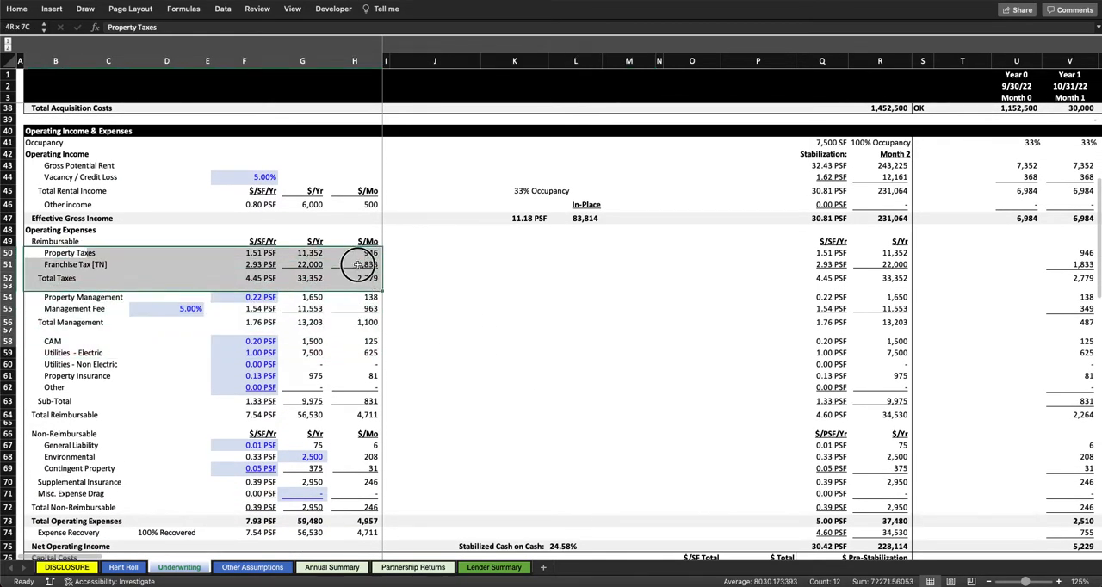
pyautogui.click(64, 324)
pyautogui.moveTo(178, 324); pyautogui.dragTo(365, 300)
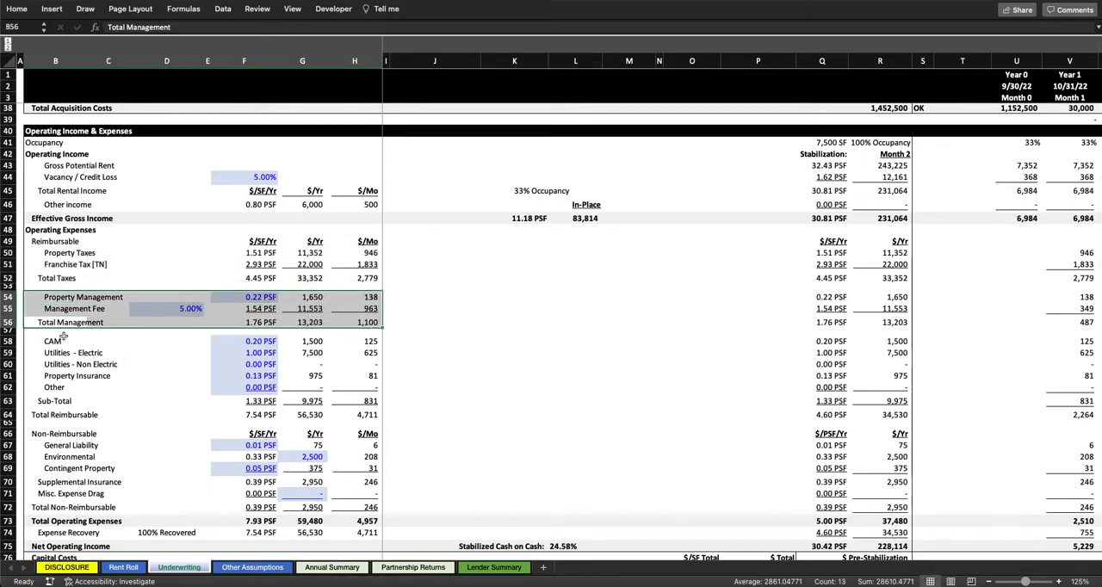
pyautogui.moveTo(67, 338); pyautogui.dragTo(329, 401)
pyautogui.moveTo(41, 417); pyautogui.dragTo(347, 252)
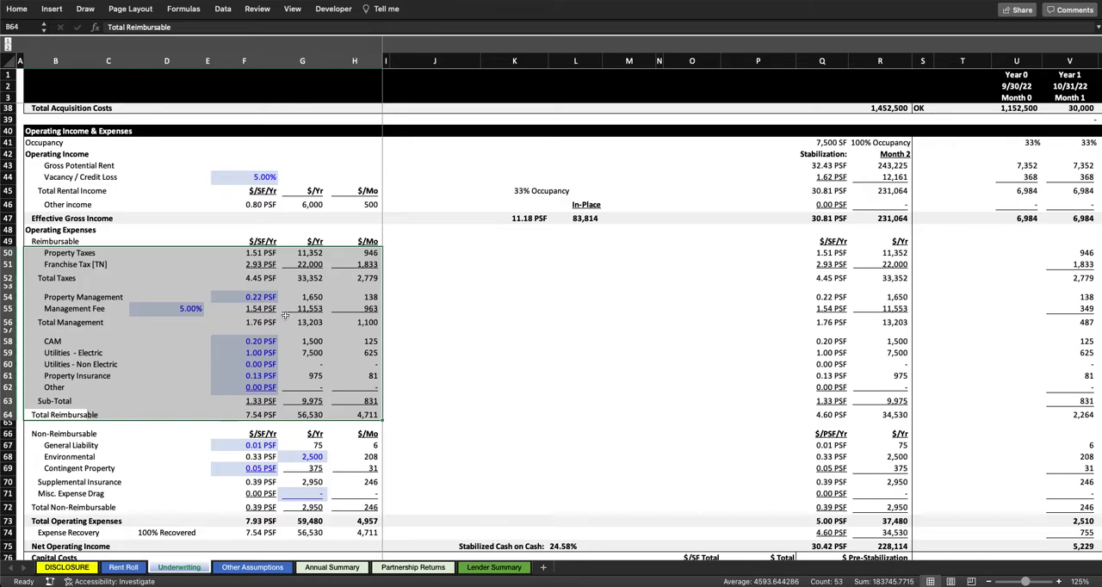
# Step: Compare the operating assumptions with the operating expense lines and highlight the entire Expense Recovery row
pyautogui.scroll(-2, 285, 315)
pyautogui.scroll(7, 285, 315)
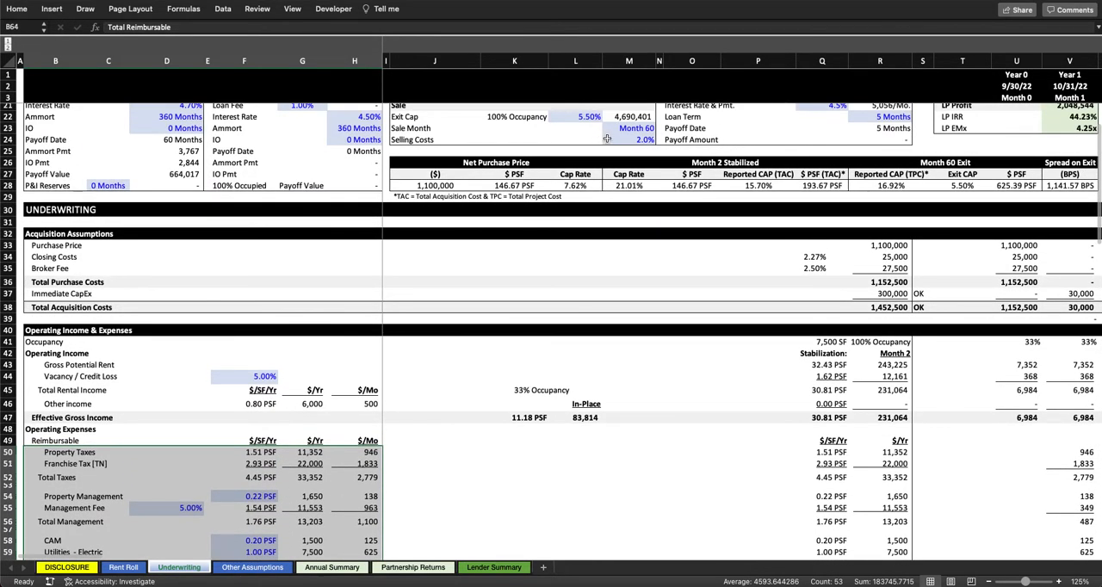
pyautogui.scroll(2, 601, 138)
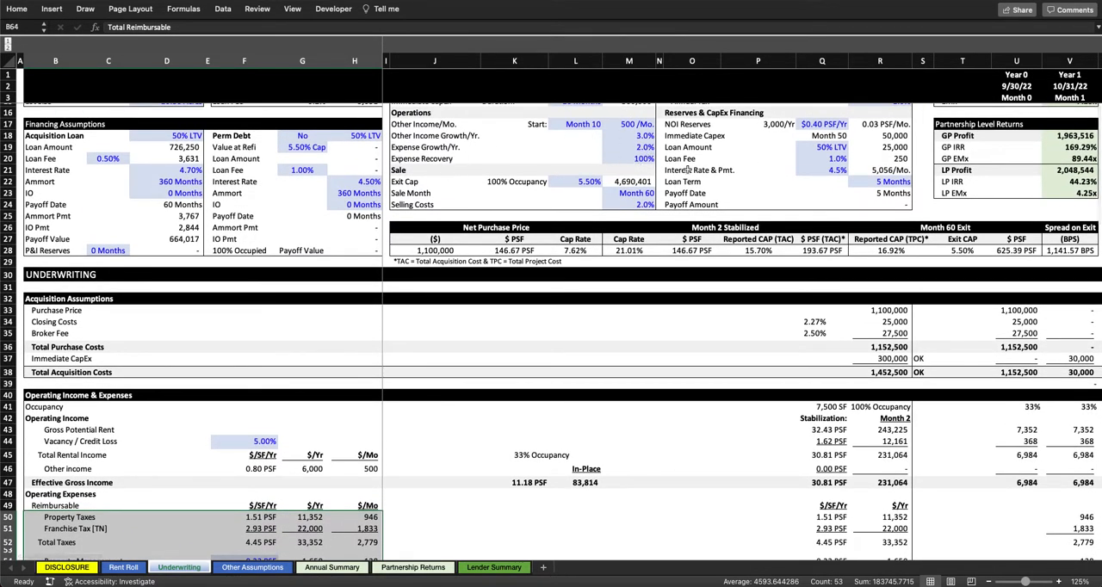
pyautogui.scroll(-10, 475, 322)
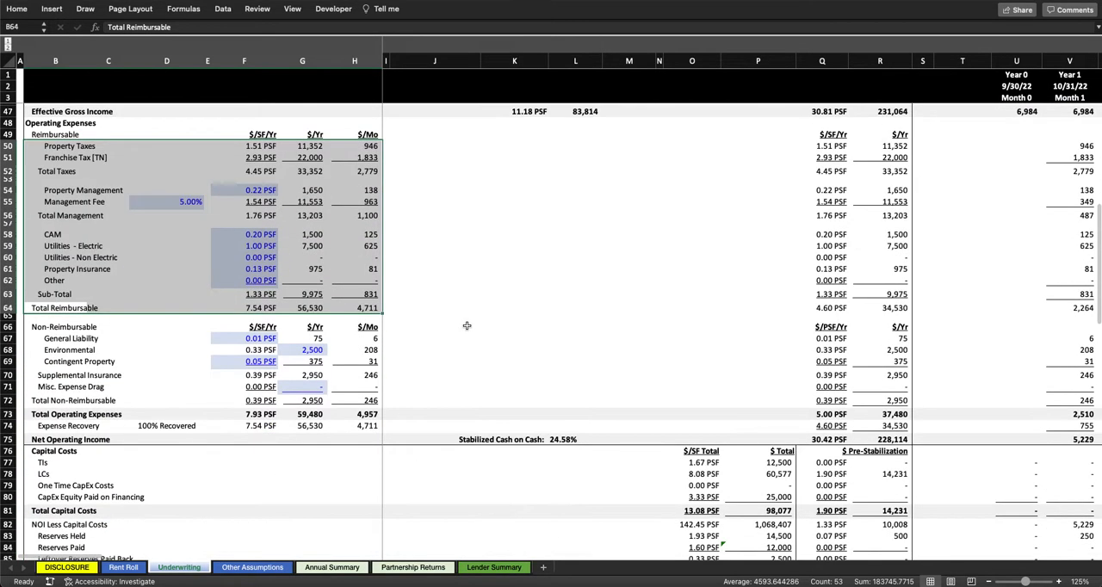
pyautogui.scroll(7, 531, 160)
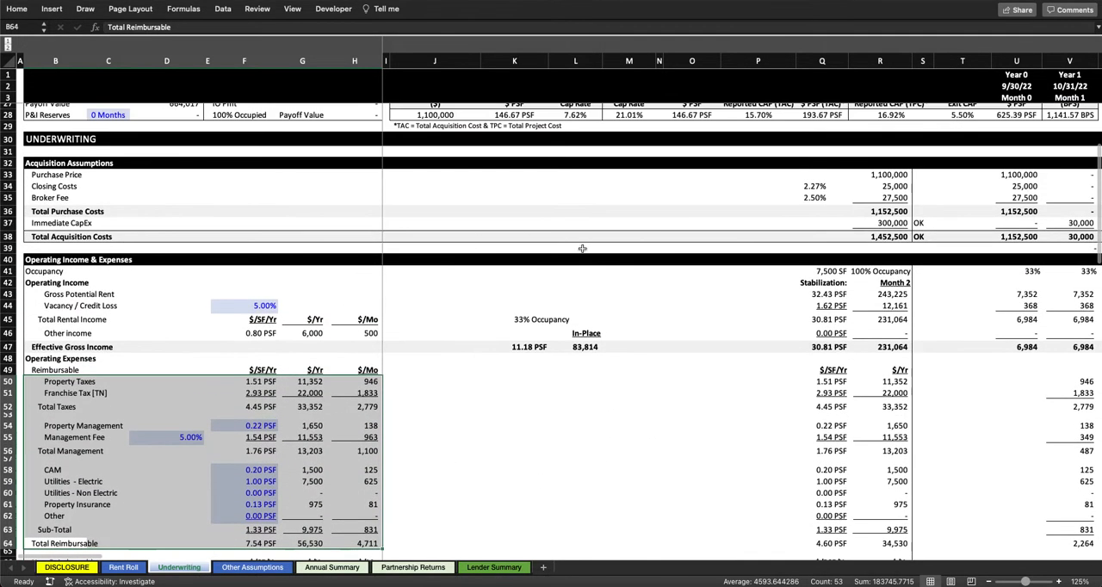
pyautogui.scroll(2, 532, 160)
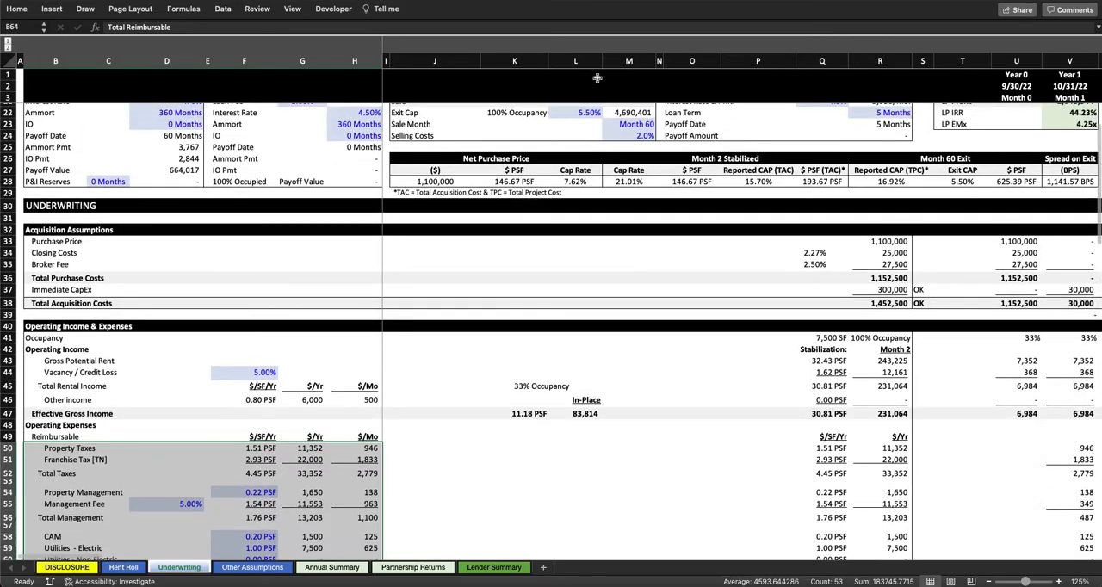
pyautogui.hscroll(2, 652, 319)
pyautogui.scroll(-8, 653, 320)
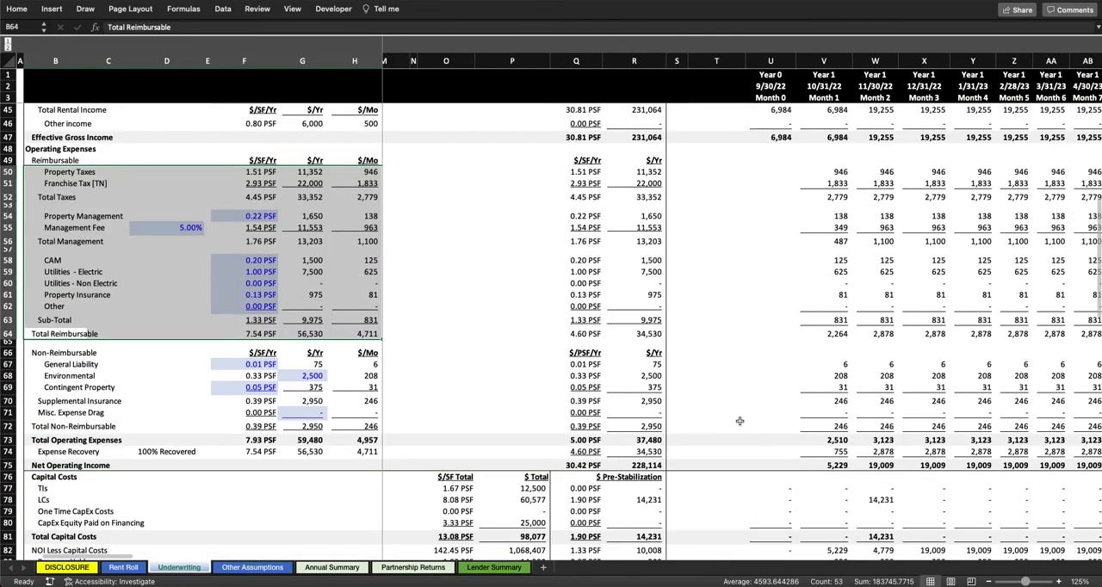
pyautogui.click(9, 451)
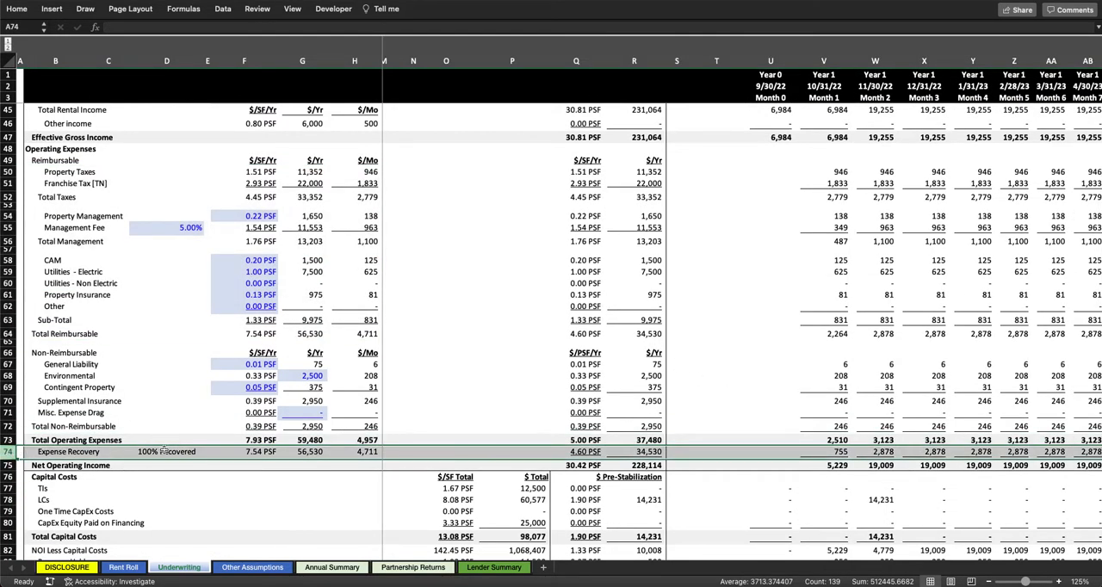
# Step: Trace the Month 1 Expense Recovery formula to Total Reimbursable, the recovery percentage and the month's Occupancy
pyautogui.doubleClick(831, 454)
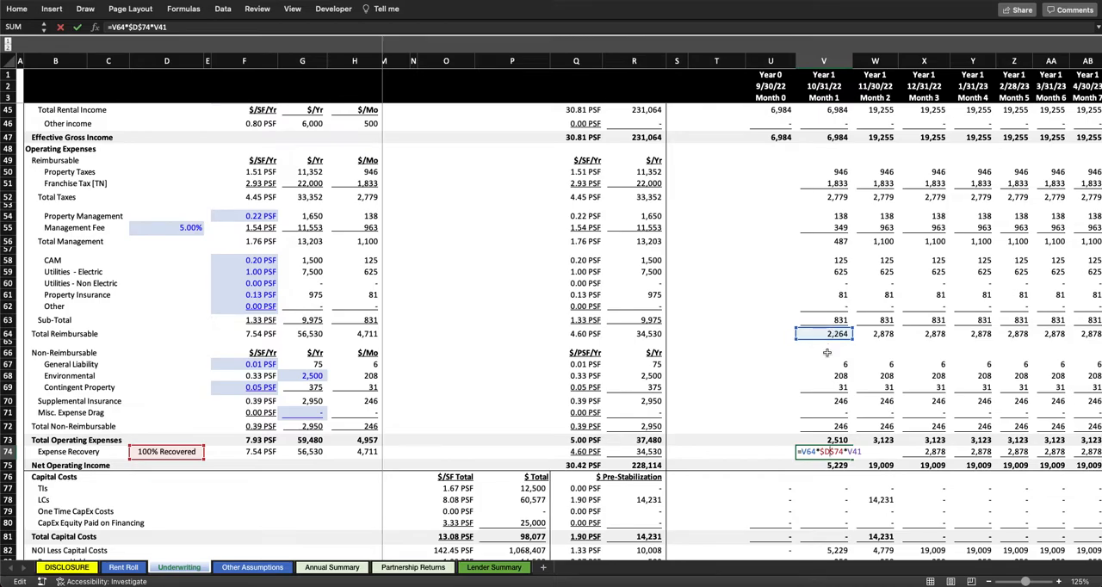
pyautogui.scroll(2, 828, 344)
pyautogui.scroll(2, 827, 344)
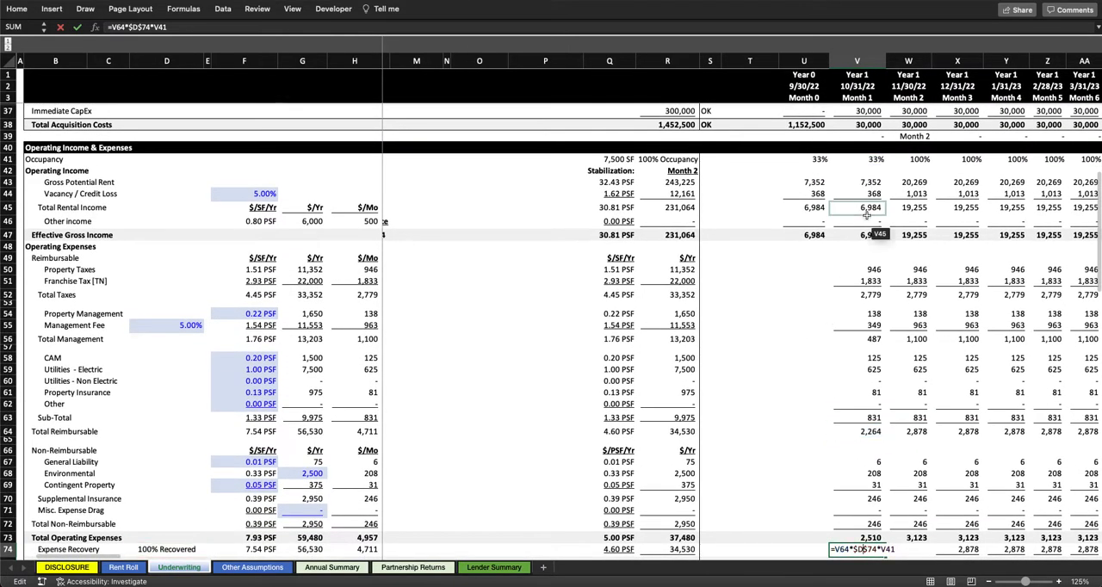
pyautogui.click(530, 29)
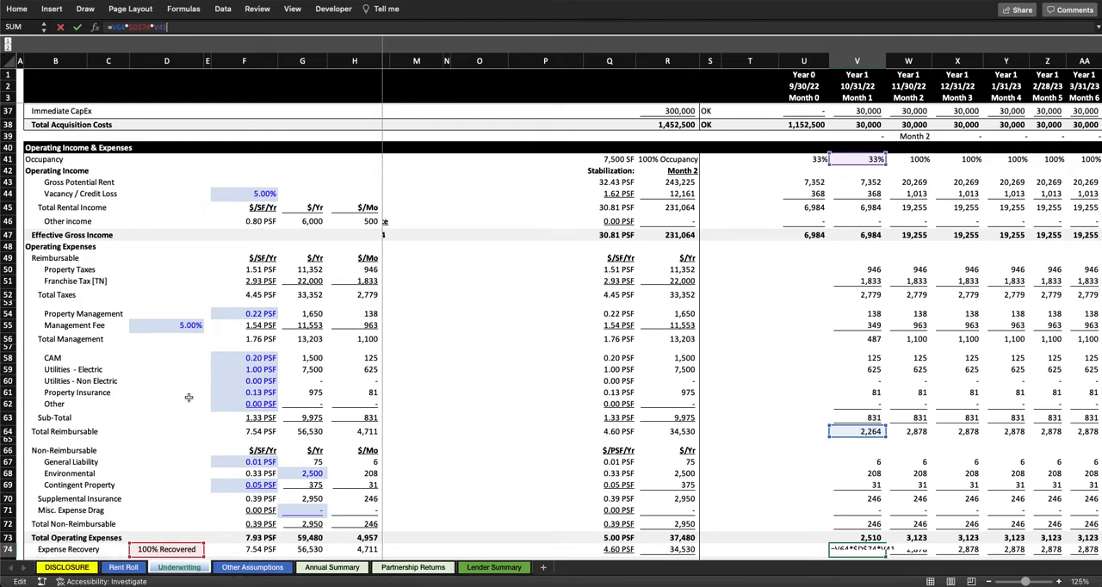
# Step: Highlight the Tax Rate assumption and inspect the Mill Rate formula beneath it in the Tax section
pyautogui.press('Return')
pyautogui.scroll(2, 189, 397)
pyautogui.scroll(10, 188, 397)
pyautogui.hscroll(-2, 502, 264)
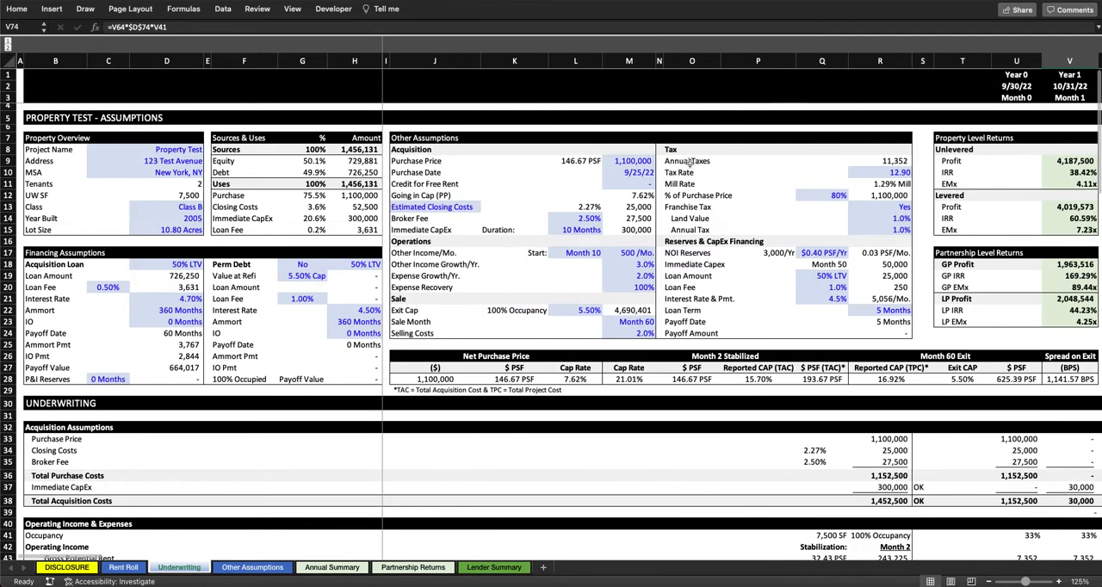
pyautogui.moveTo(678, 172); pyautogui.dragTo(886, 172)
pyautogui.click(887, 172)
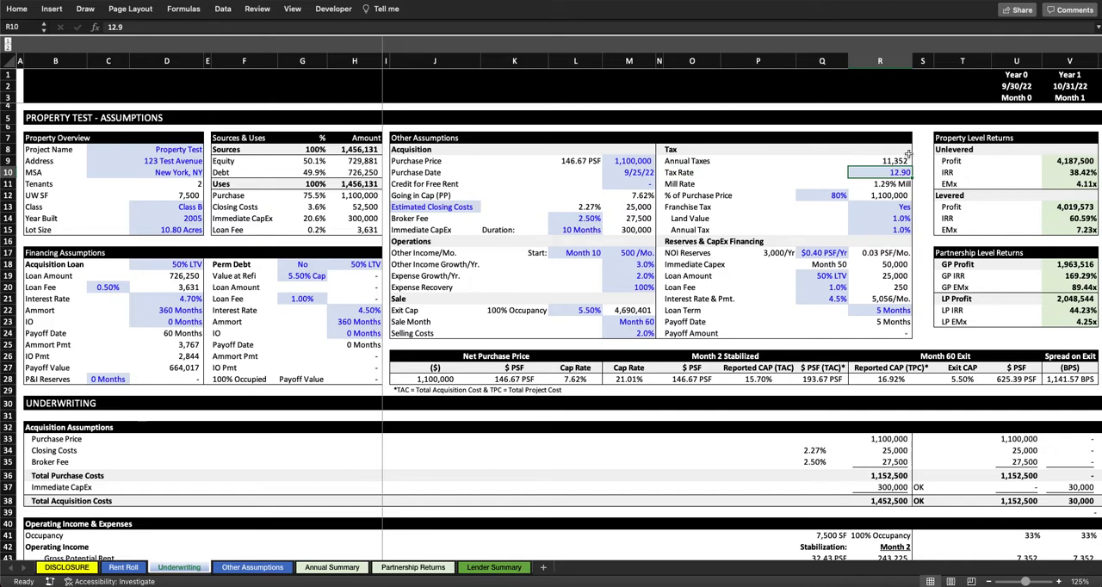
pyautogui.click(896, 183)
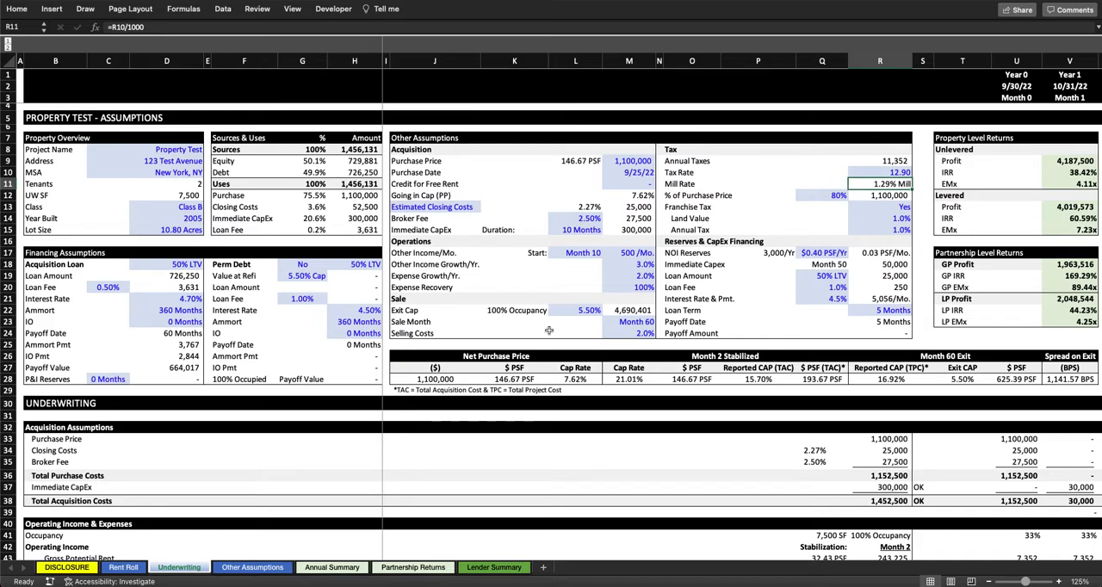
pyautogui.scroll(-3, 732, 235)
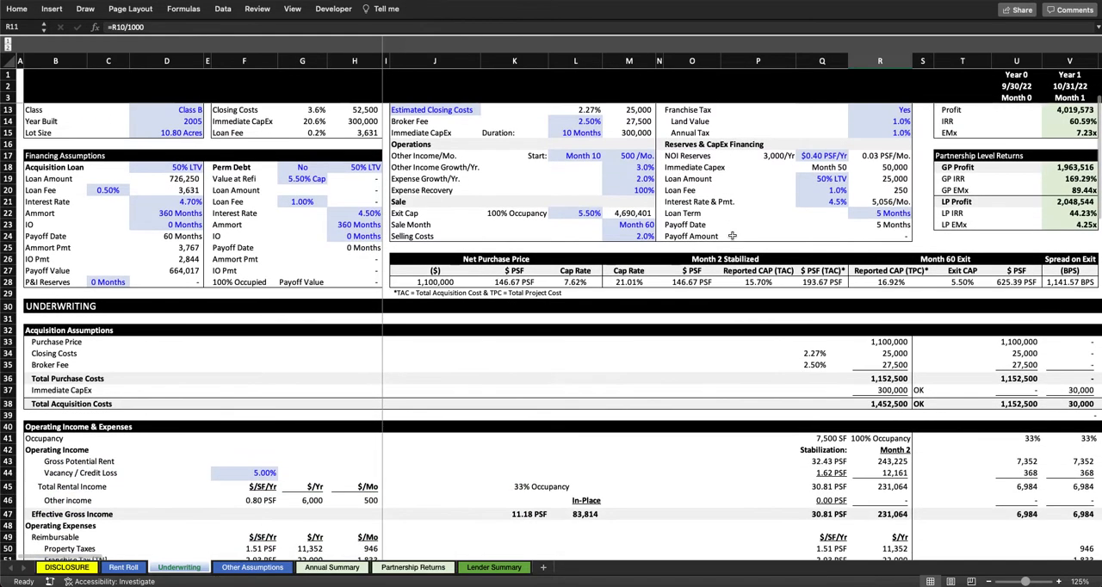
pyautogui.scroll(3, 861, 215)
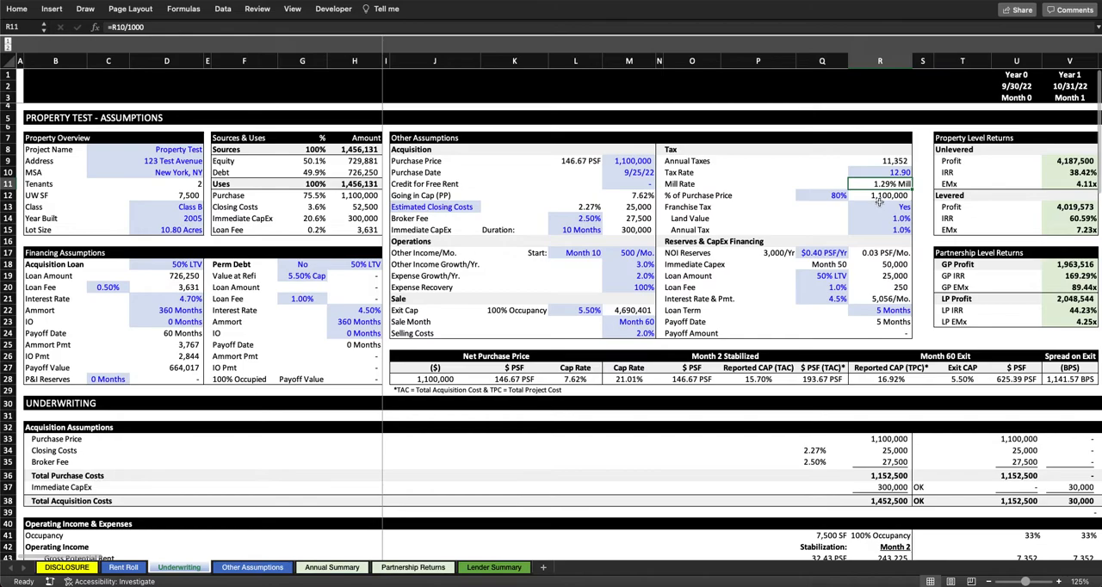
# Step: Trace the yearly Property Taxes formula to the Purchase Price, the Mill Rate and the % of Purchase Price
pyautogui.scroll(-5, 780, 223)
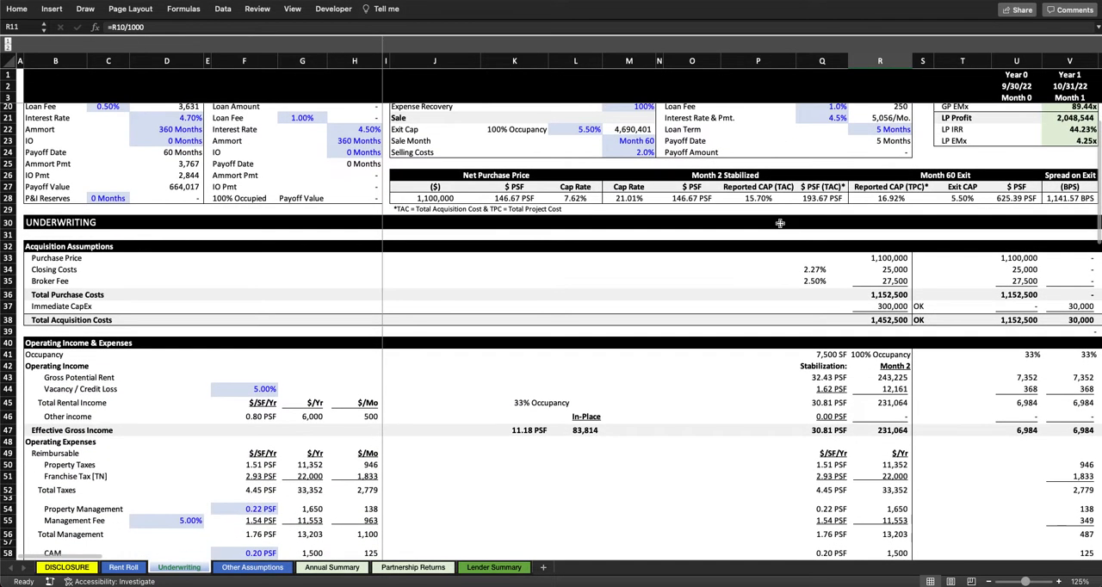
pyautogui.doubleClick(306, 465)
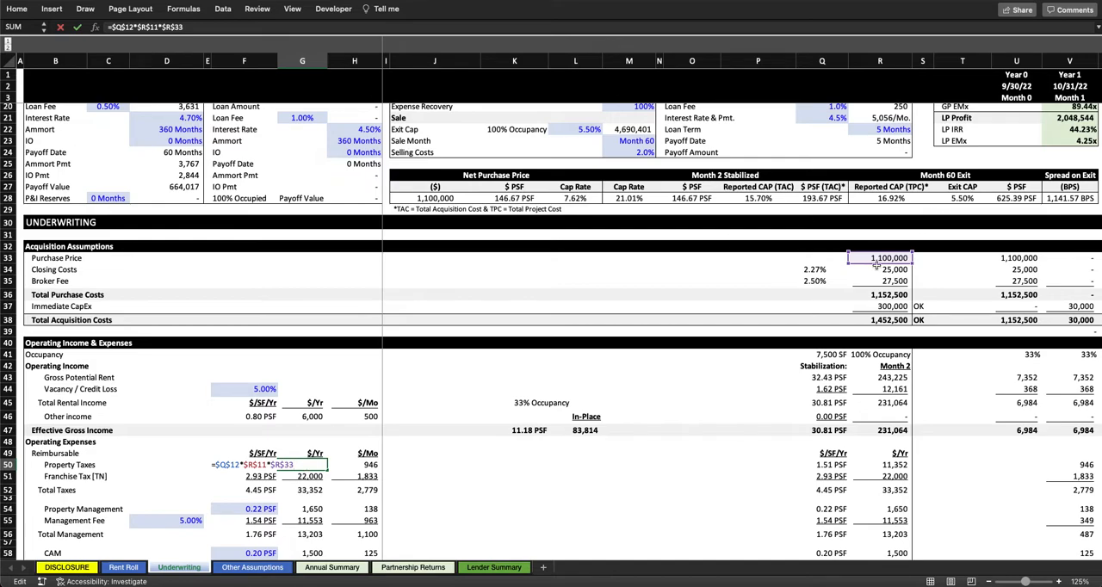
pyautogui.scroll(5, 877, 268)
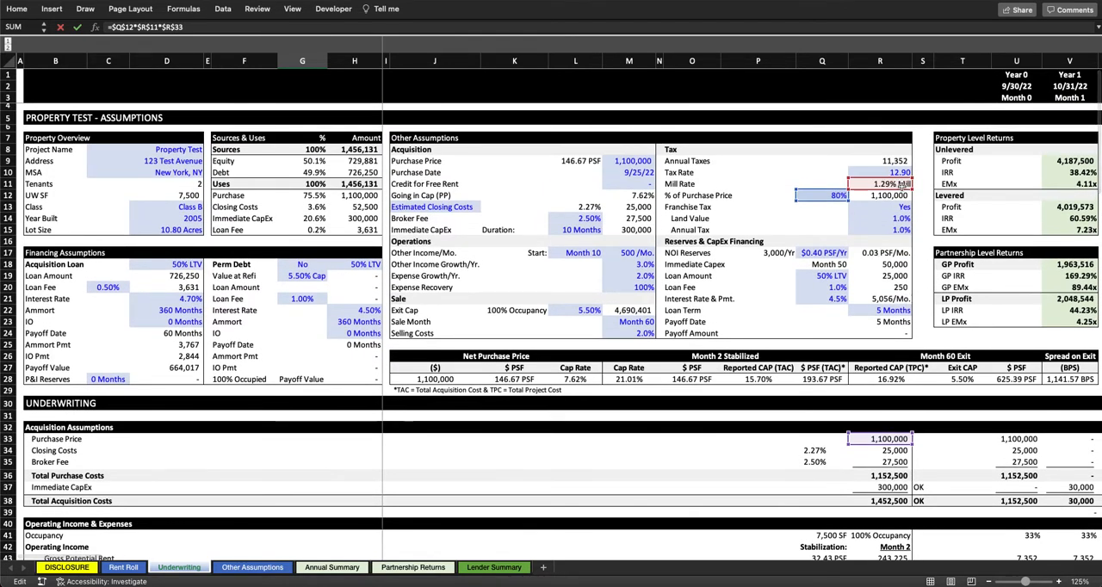
pyautogui.press('Escape')
# Step: Set the % of Purchase Price tax assumption to 100%
pyautogui.scroll(3, 835, 197)
pyautogui.click(835, 196)
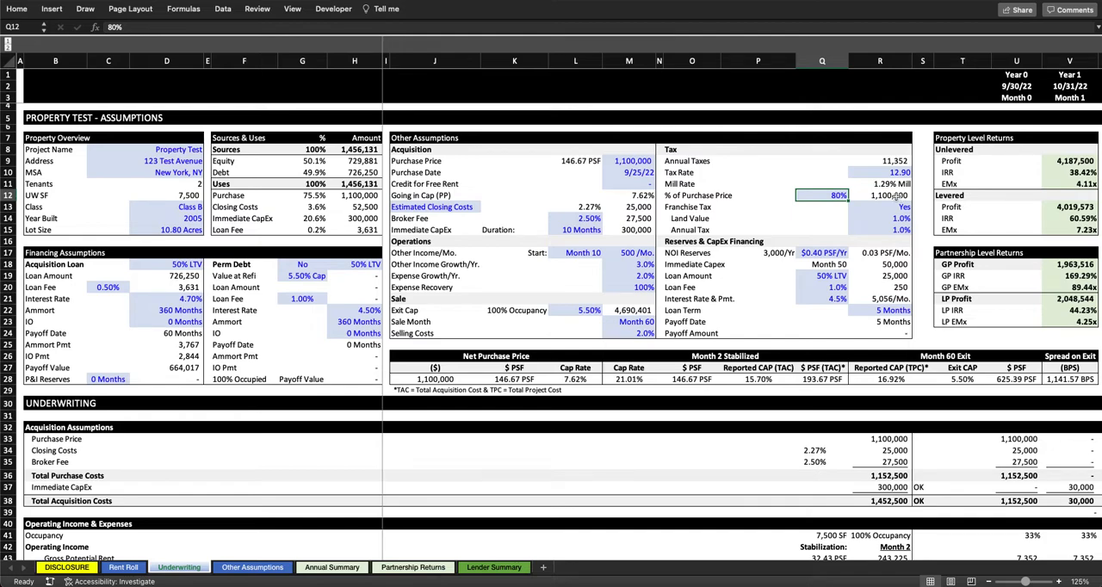
pyautogui.write('100')
pyautogui.press('Return')
# Step: Check the available options for the Franchise Tax assumption without changing it
pyautogui.click(883, 207)
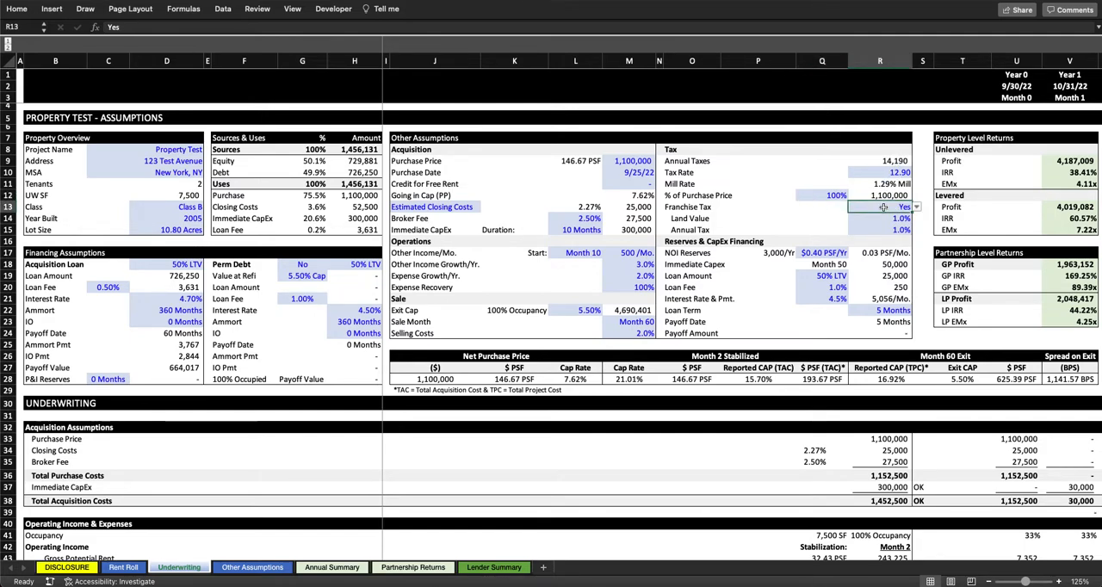
pyautogui.click(918, 207)
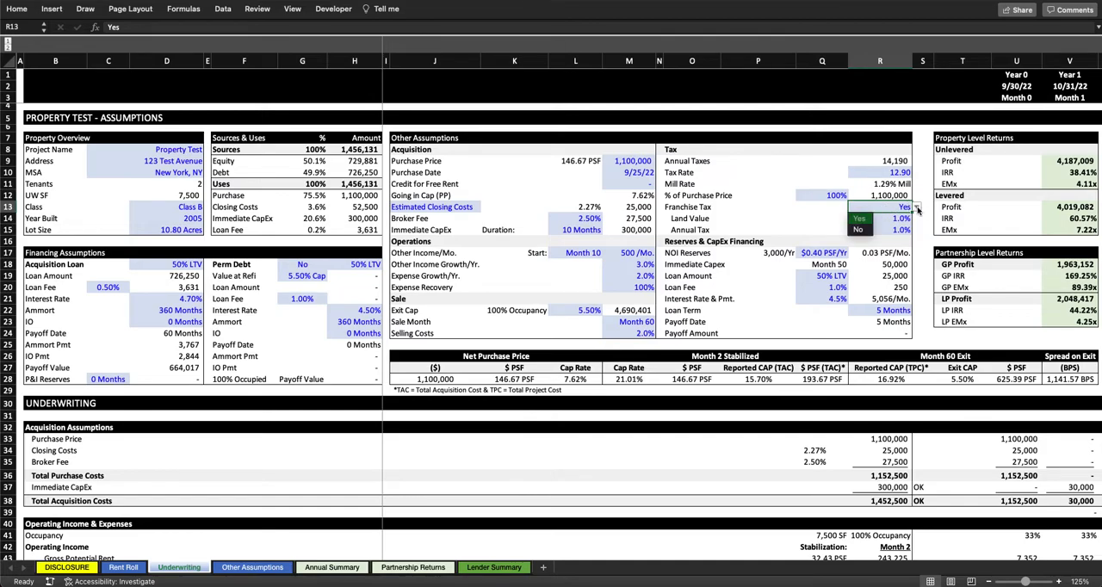
pyautogui.press('Escape')
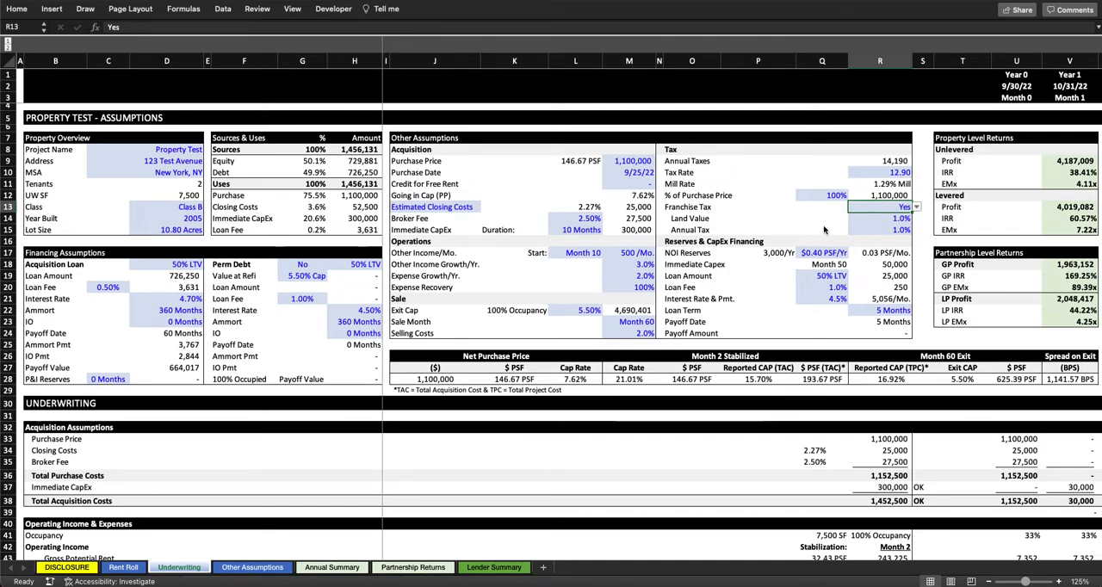
# Step: Trace the yearly Franchise Tax [TN] formula to the Purchase Price, the Franchise Tax toggle, Land Value and Annual Tax rates
pyautogui.scroll(-10, 276, 468)
pyautogui.scroll(-2, 258, 466)
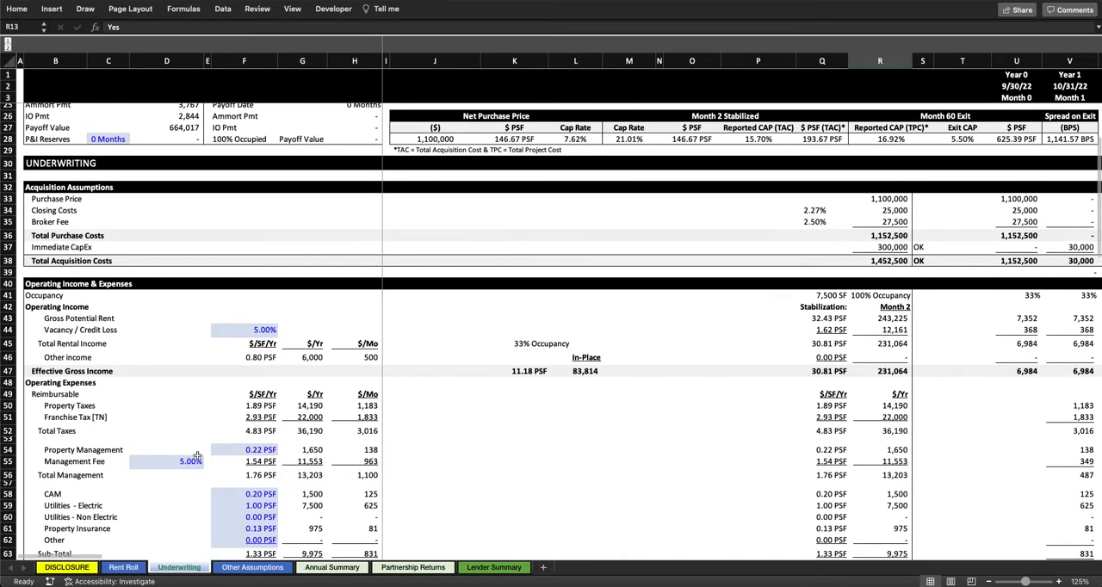
pyautogui.moveTo(77, 418); pyautogui.dragTo(314, 418)
pyautogui.doubleClick(314, 419)
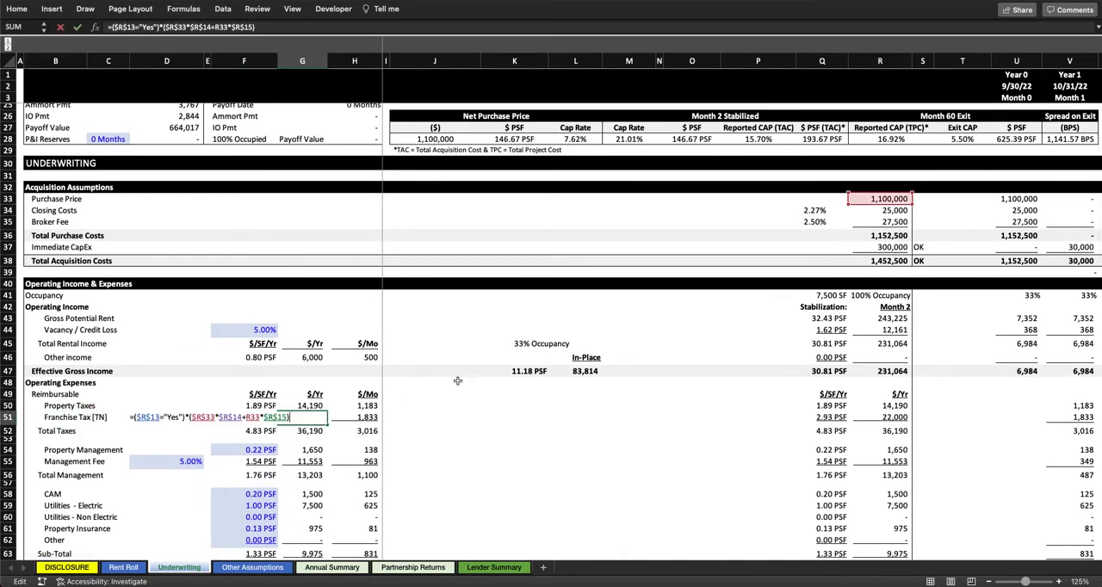
pyautogui.scroll(10, 528, 370)
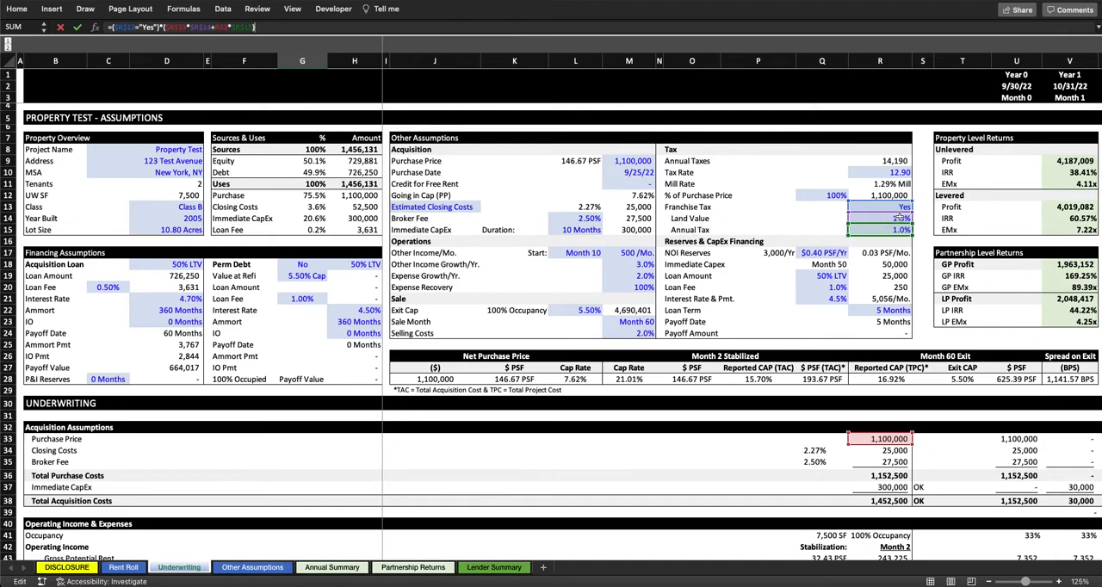
pyautogui.press('Escape')
# Step: Set the Franchise Tax assumption to No and highlight the entire Franchise Tax [TN] expense row
pyautogui.scroll(3, 891, 199)
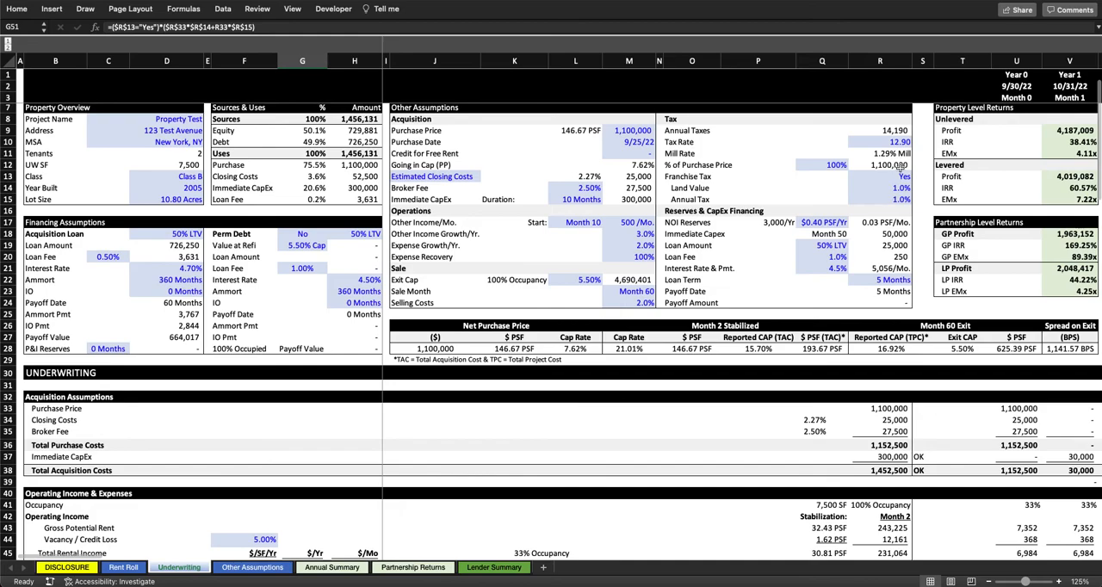
pyautogui.click(900, 176)
pyautogui.click(917, 176)
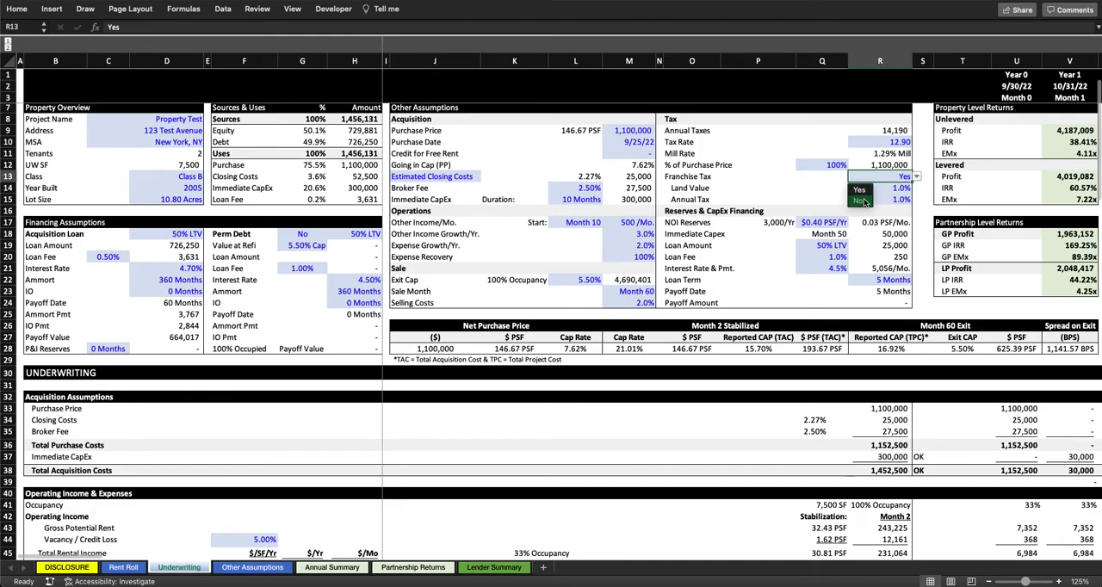
pyautogui.press('Return')
pyautogui.scroll(-5, 667, 405)
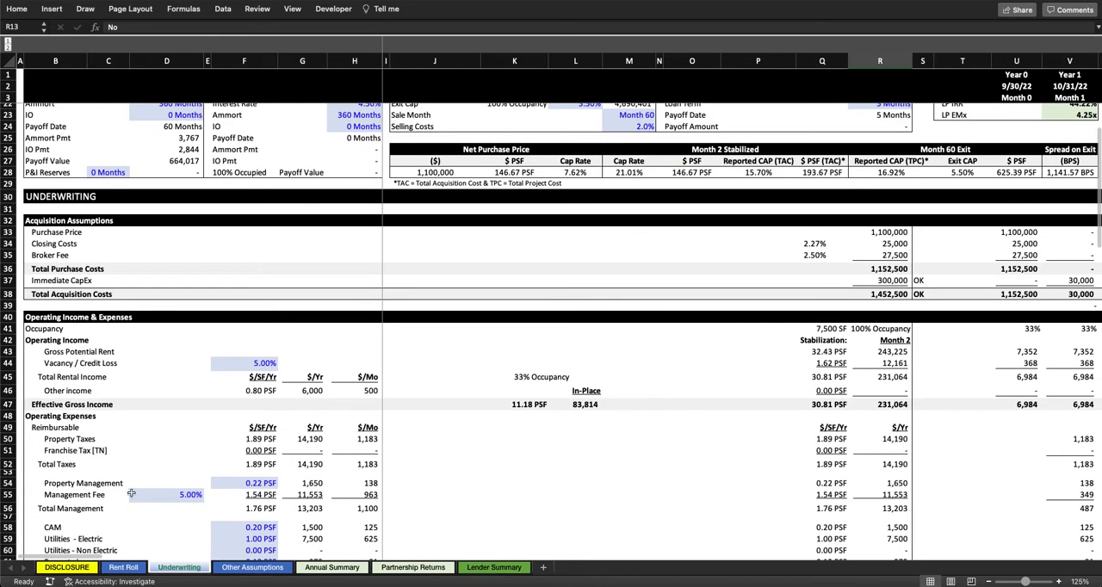
pyautogui.click(7, 451)
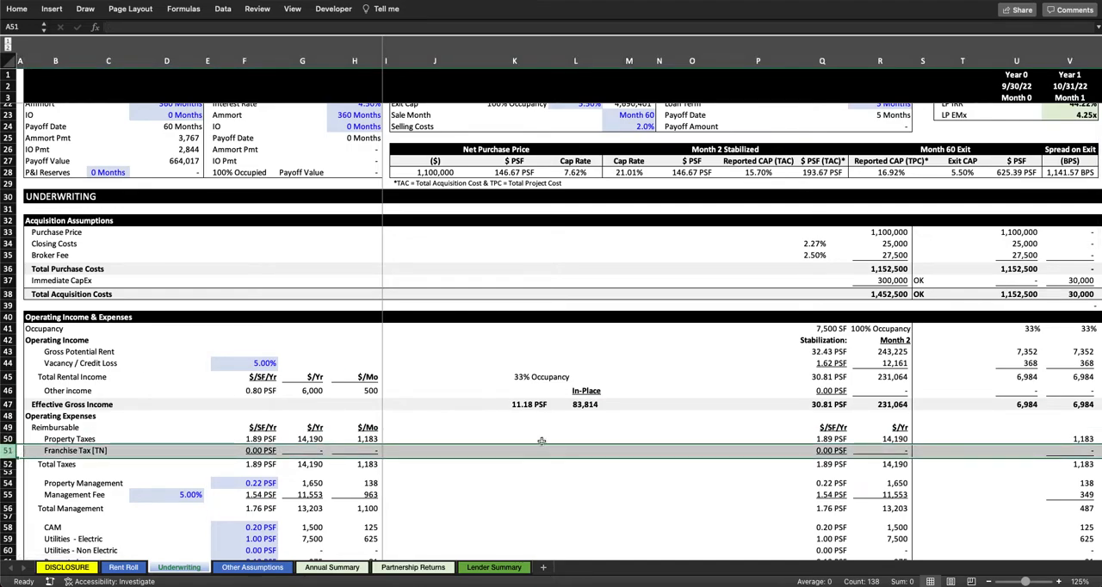
pyautogui.click(541, 442)
# Step: Trace the Month 1 Property Management formula to its monthly amount, Expense Growth/Yr. and the year, and follow the row into Year 2
pyautogui.scroll(-2, 534, 442)
pyautogui.click(269, 414)
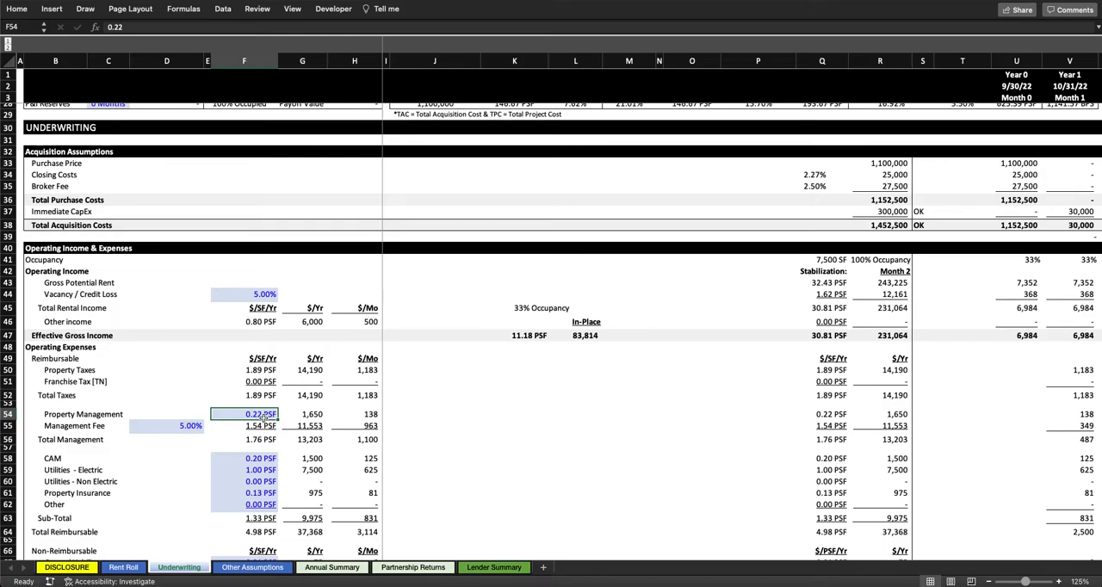
pyautogui.hscroll(3, 981, 434)
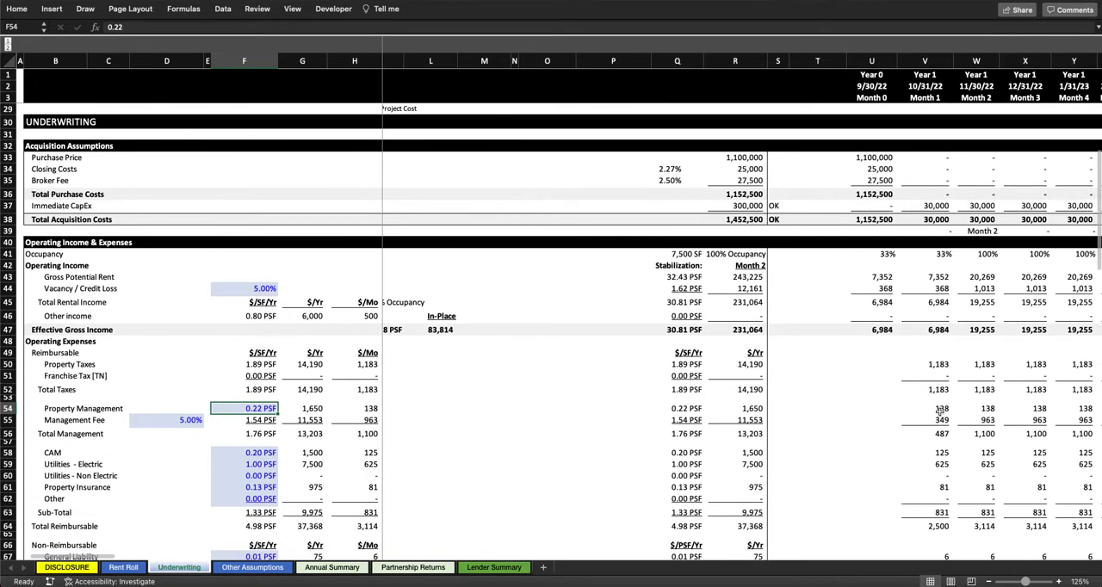
pyautogui.doubleClick(936, 409)
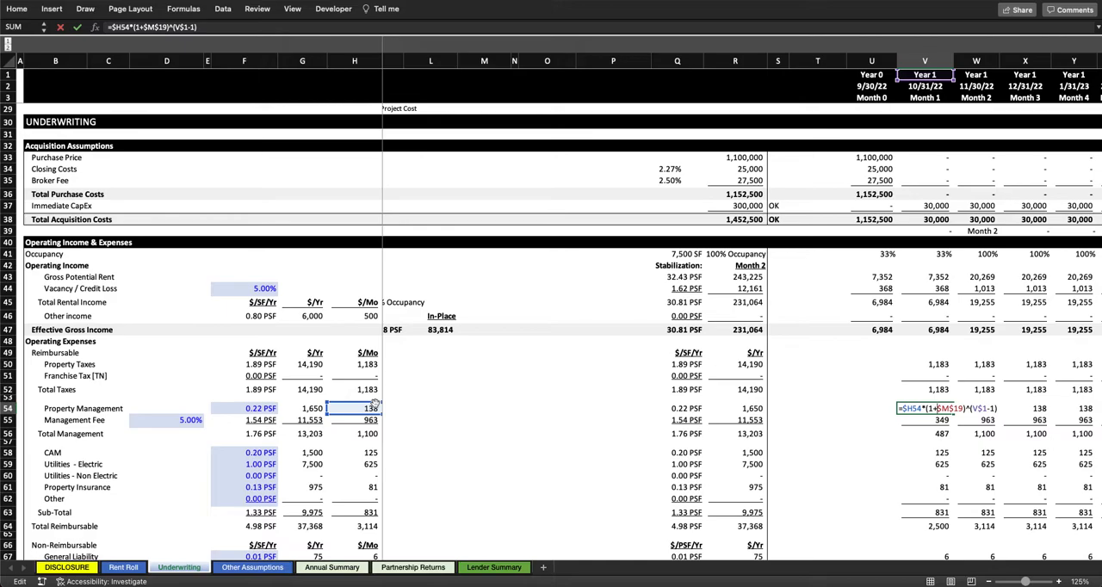
pyautogui.scroll(10, 638, 295)
pyautogui.hscroll(-1, 638, 294)
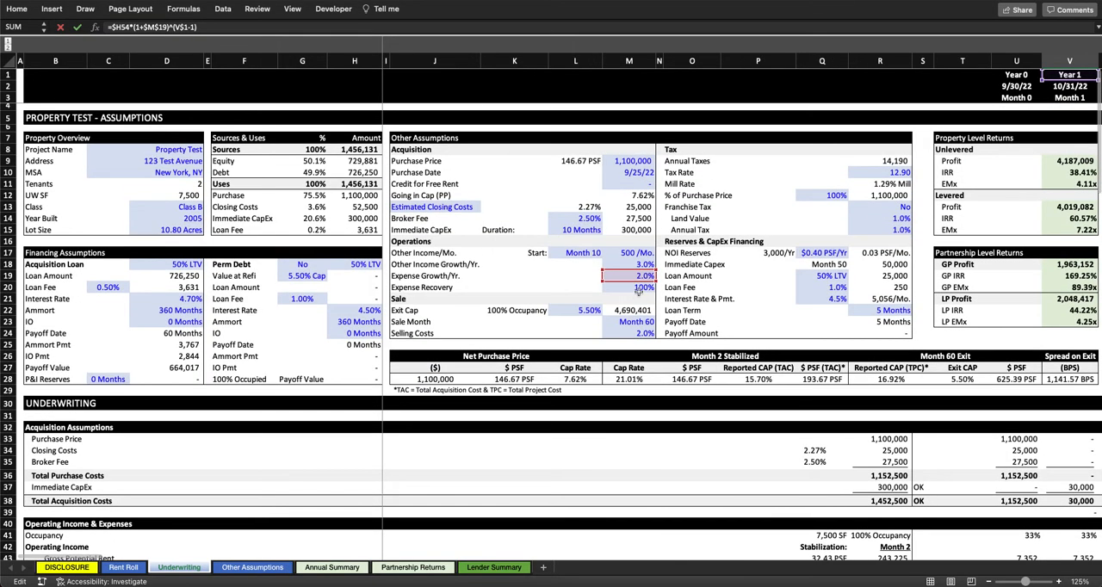
pyautogui.scroll(-10, 638, 295)
pyautogui.hscroll(3, 638, 294)
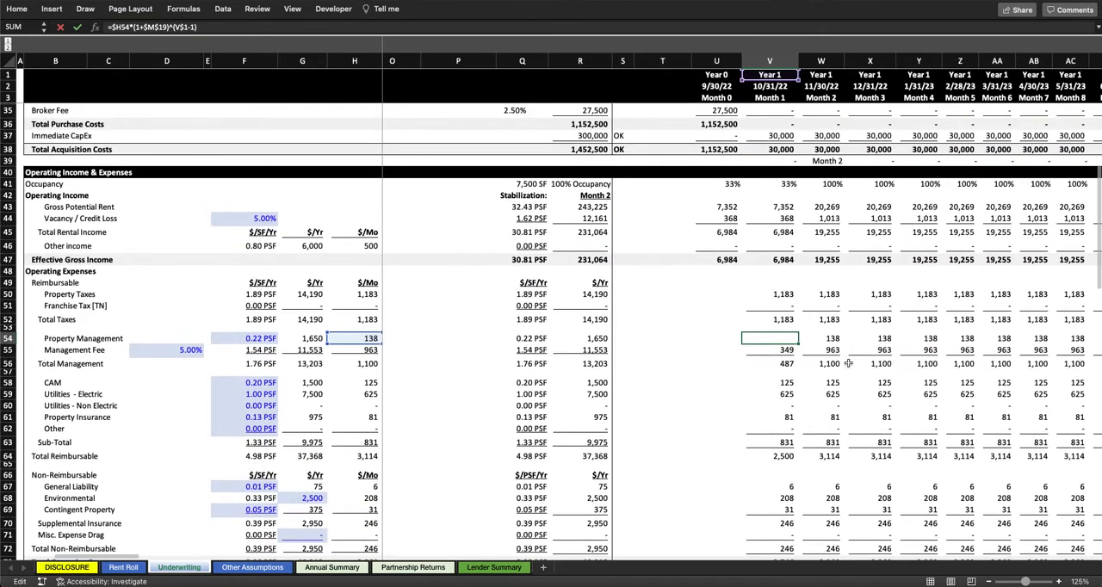
pyautogui.press('Escape')
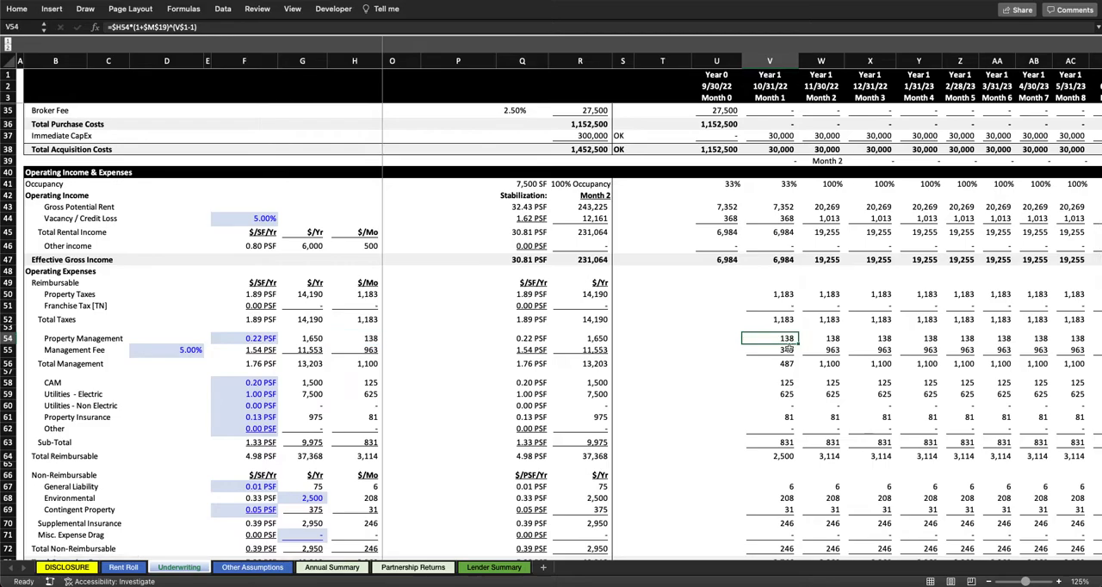
pyautogui.hscroll(5, 787, 348)
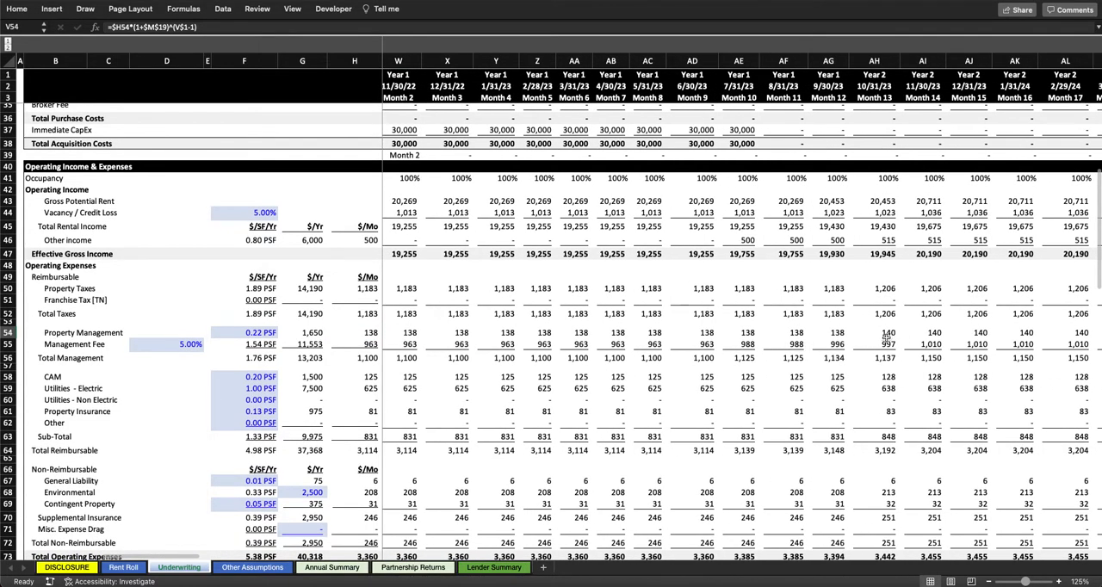
pyautogui.hscroll(-8, 891, 337)
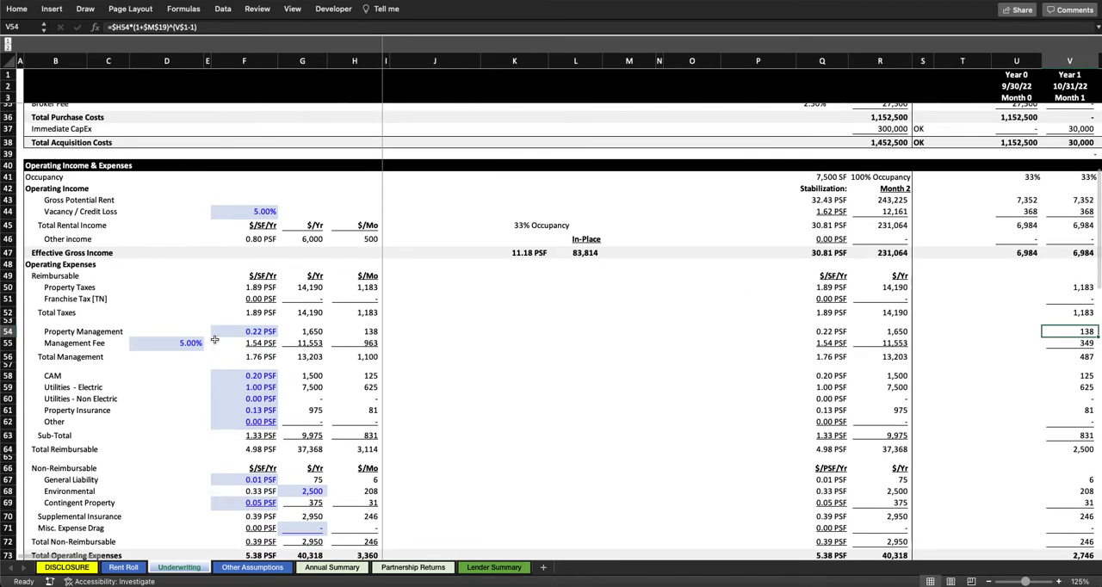
# Step: Inspect the Management Fee percentage and trace the Month 2 Management Fee formula to it and that month's Effective Gross Income
pyautogui.click(249, 332)
pyautogui.click(152, 344)
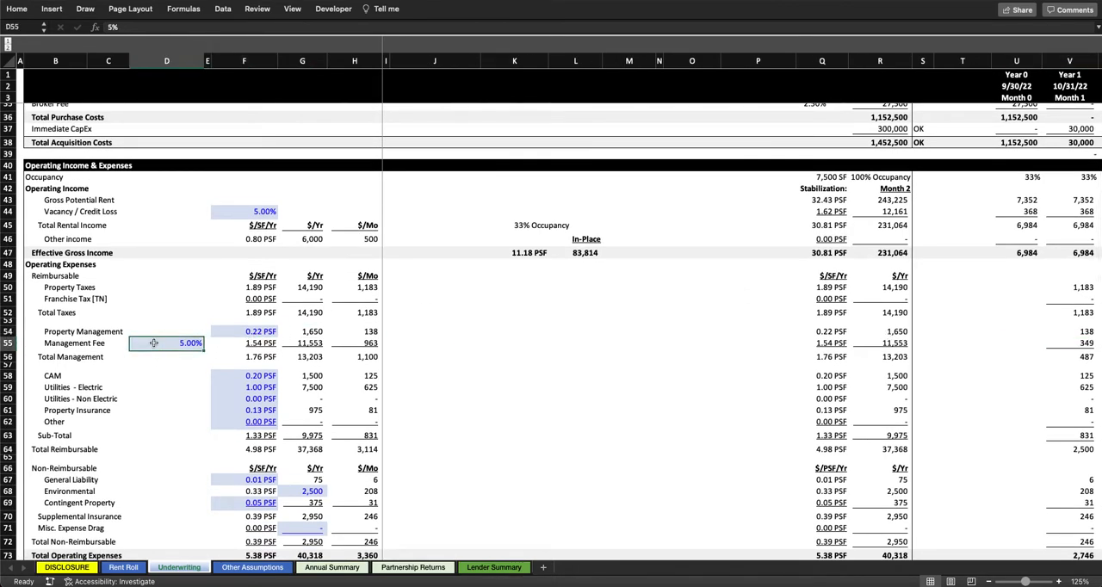
pyautogui.hscroll(2, 530, 385)
pyautogui.scroll(-1, 530, 385)
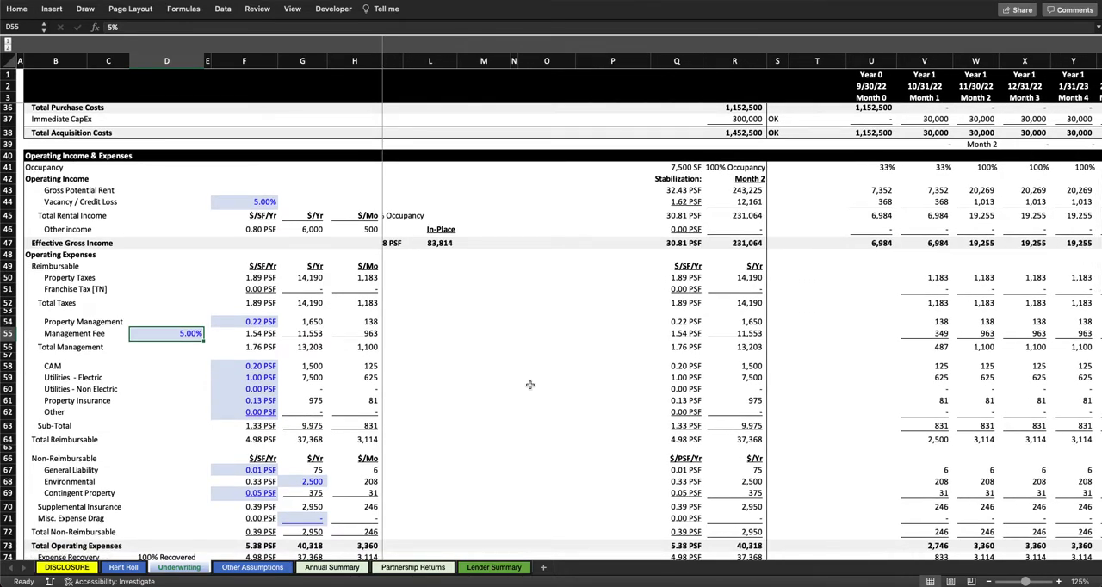
pyautogui.doubleClick(976, 333)
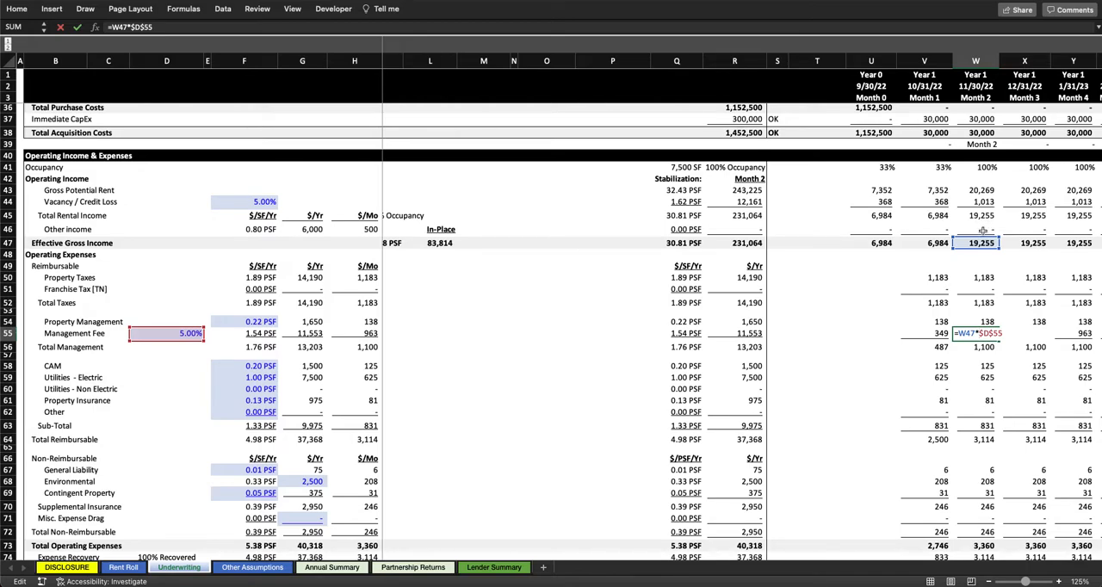
pyautogui.press('Escape')
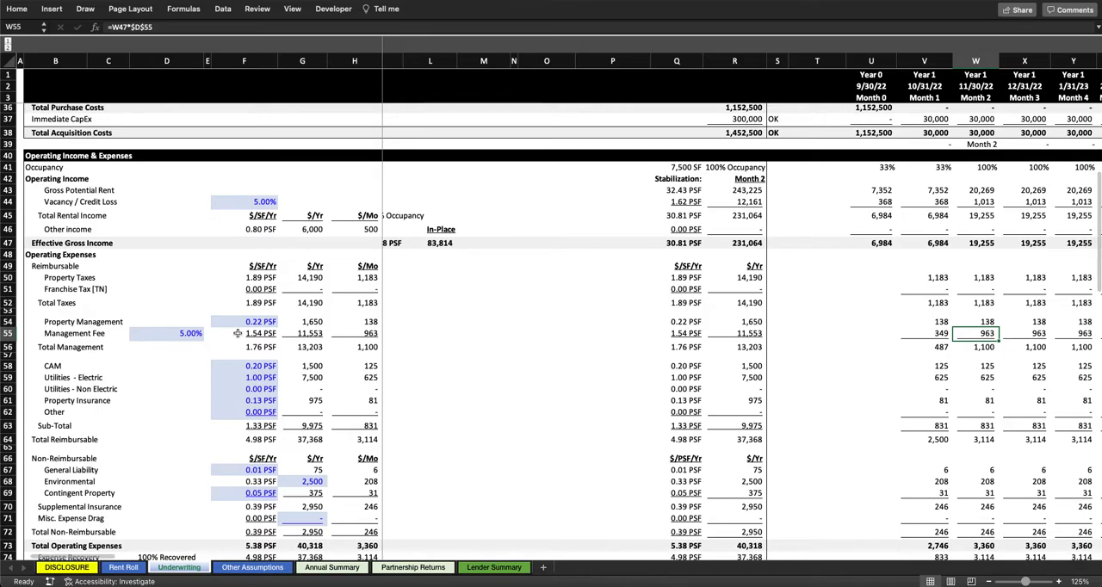
# Step: Highlight the Total Management amounts, the CAM rate, and the $/SF rates from Utilities - Electric through Property Insurance
pyautogui.moveTo(250, 347); pyautogui.dragTo(356, 346)
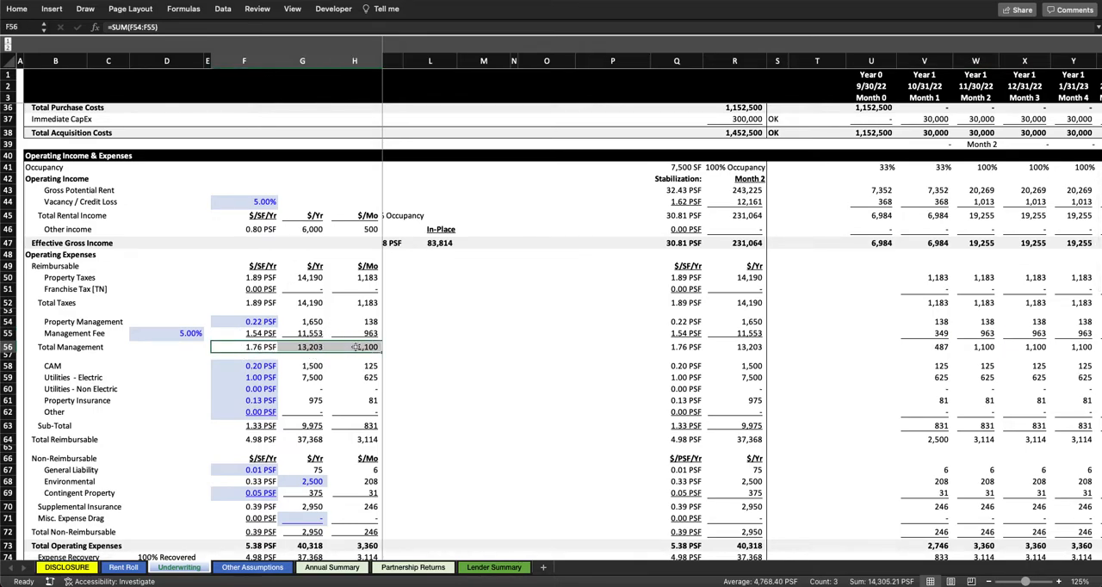
pyautogui.scroll(-3, 162, 390)
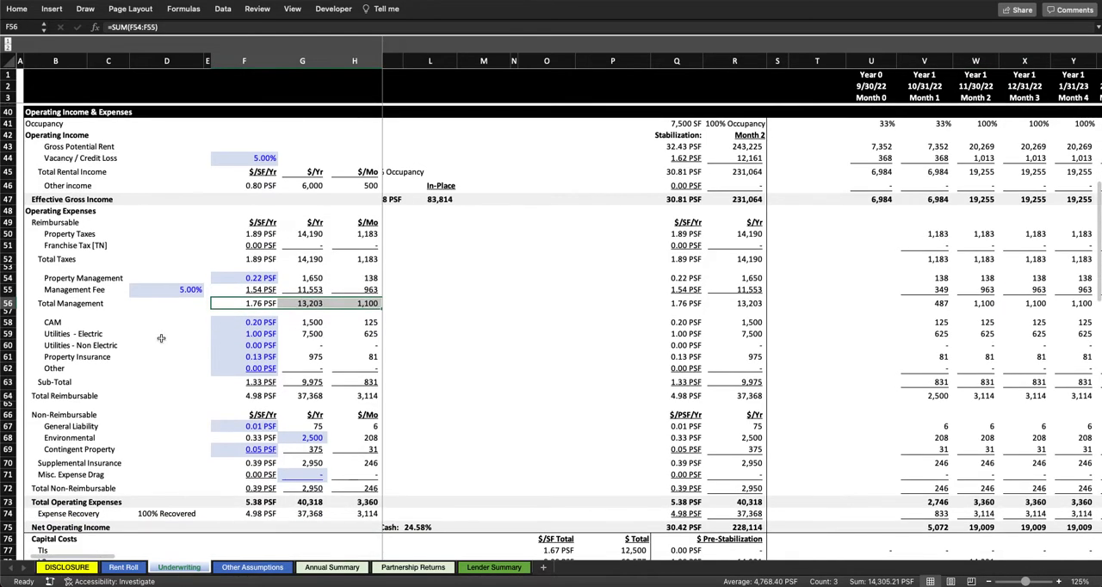
pyautogui.click(266, 321)
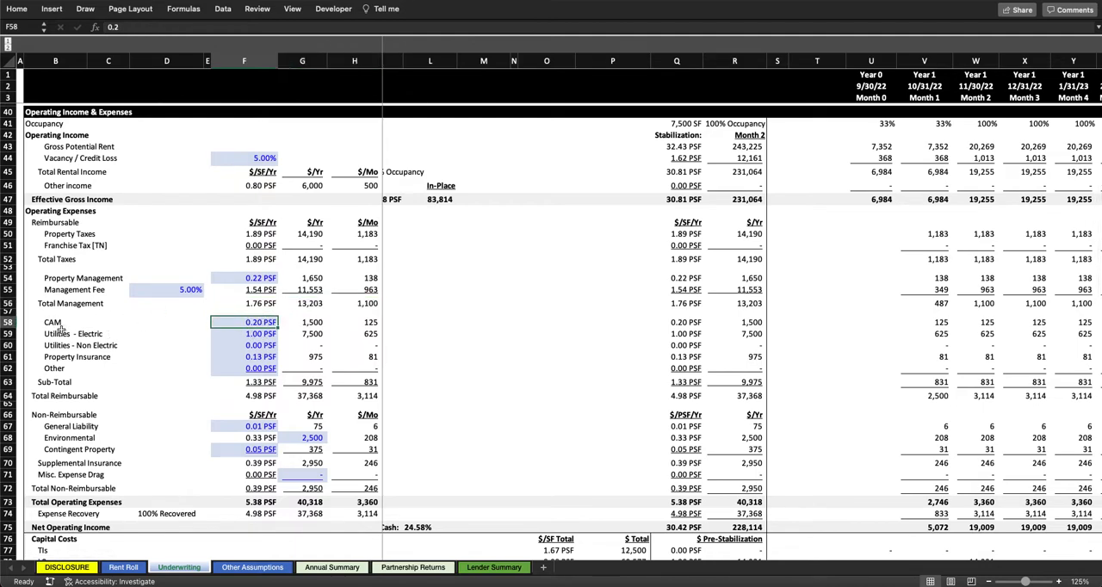
pyautogui.moveTo(58, 322); pyautogui.dragTo(262, 359)
pyautogui.click(261, 321)
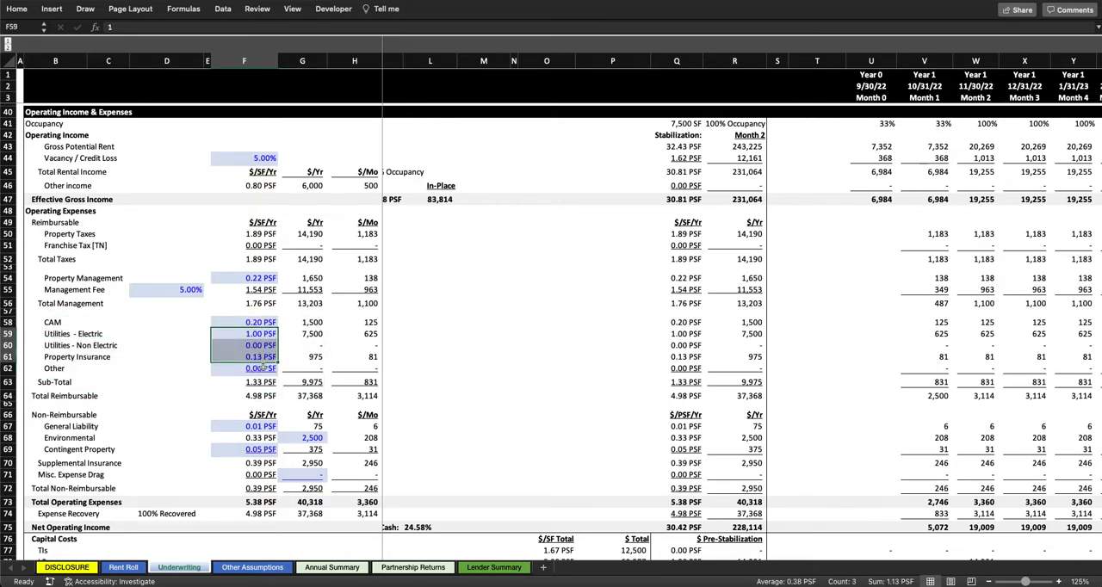
# Step: Inspect the $/SF rate of the Other reimbursable expense and the $/SF formulas for Sub-Total and Total Reimbursable
pyautogui.click(262, 369)
pyautogui.click(268, 380)
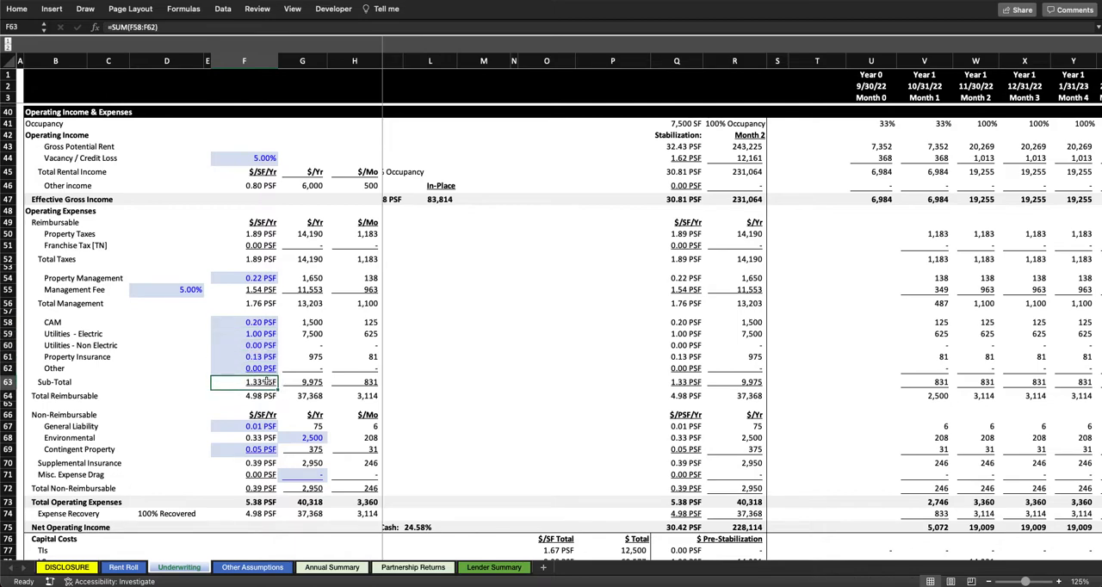
pyautogui.click(257, 396)
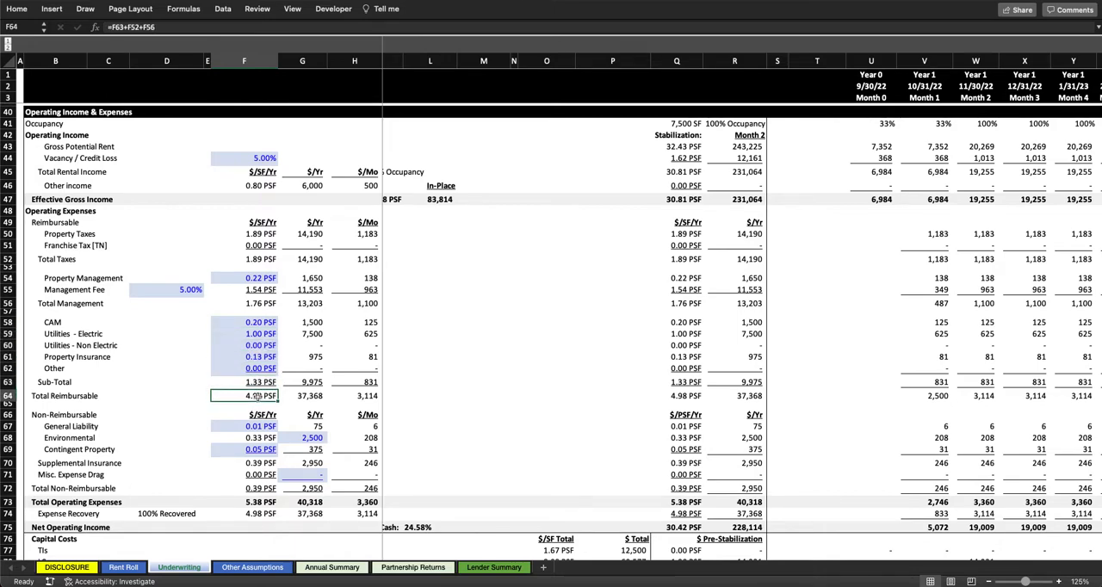
# Step: Check the Supplemental Insurance $/SF sum formula and highlight the non-reimbursable lines from General Liability through Supplemental Insurance
pyautogui.scroll(-2, 258, 396)
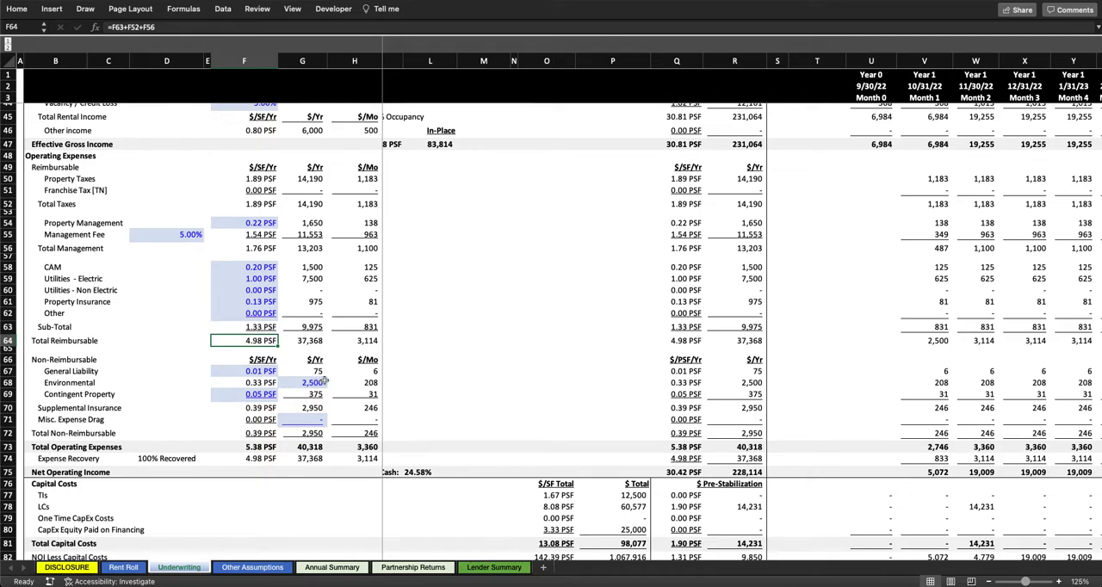
pyautogui.click(256, 406)
pyautogui.hotkey('alt', '=')
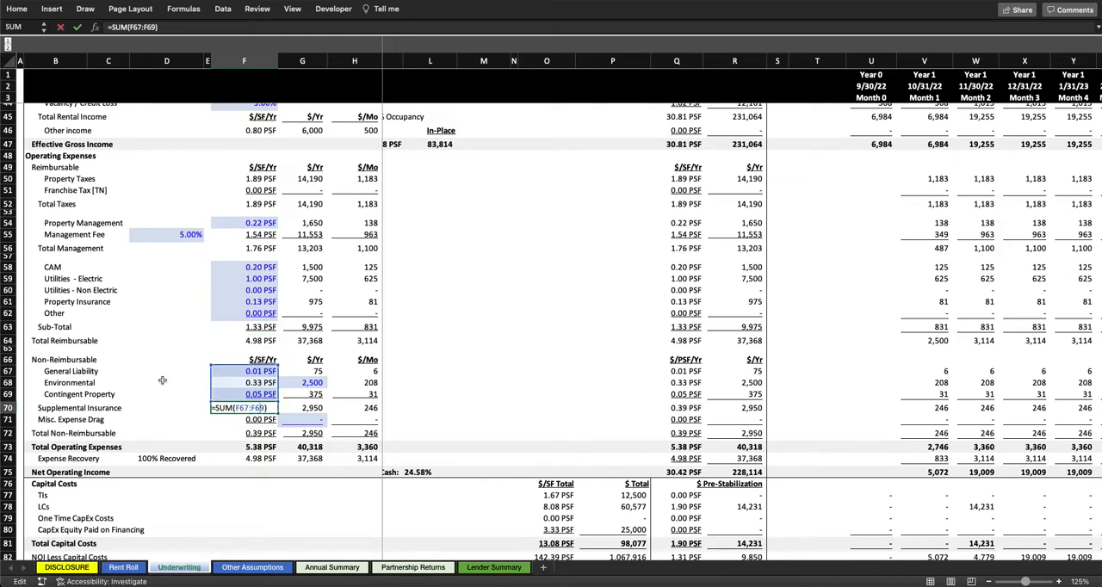
pyautogui.press('Return')
pyautogui.click(73, 372)
pyautogui.moveTo(73, 372); pyautogui.dragTo(245, 407)
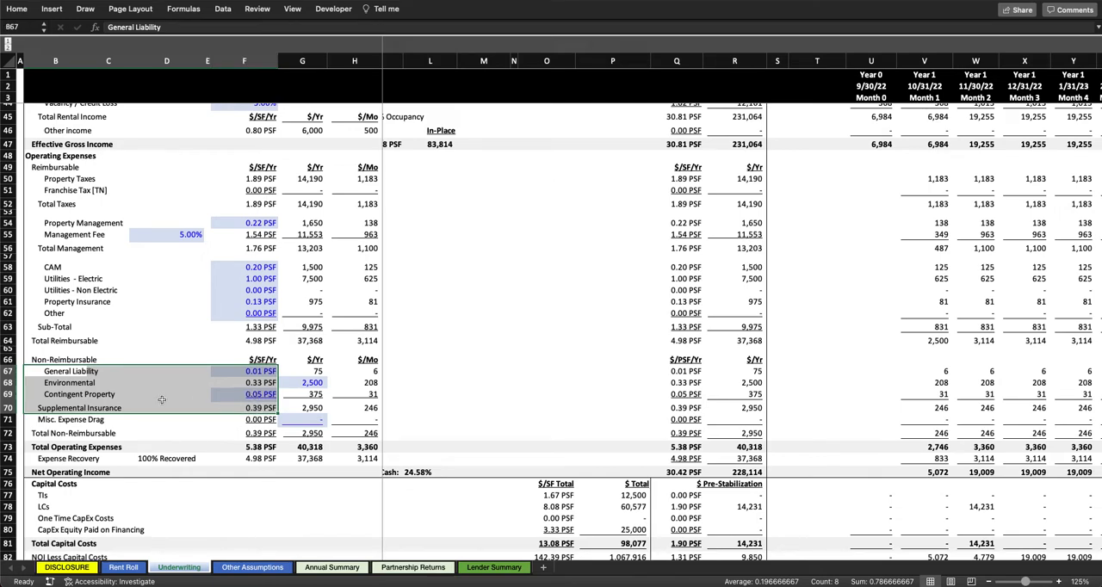
pyautogui.click(79, 380)
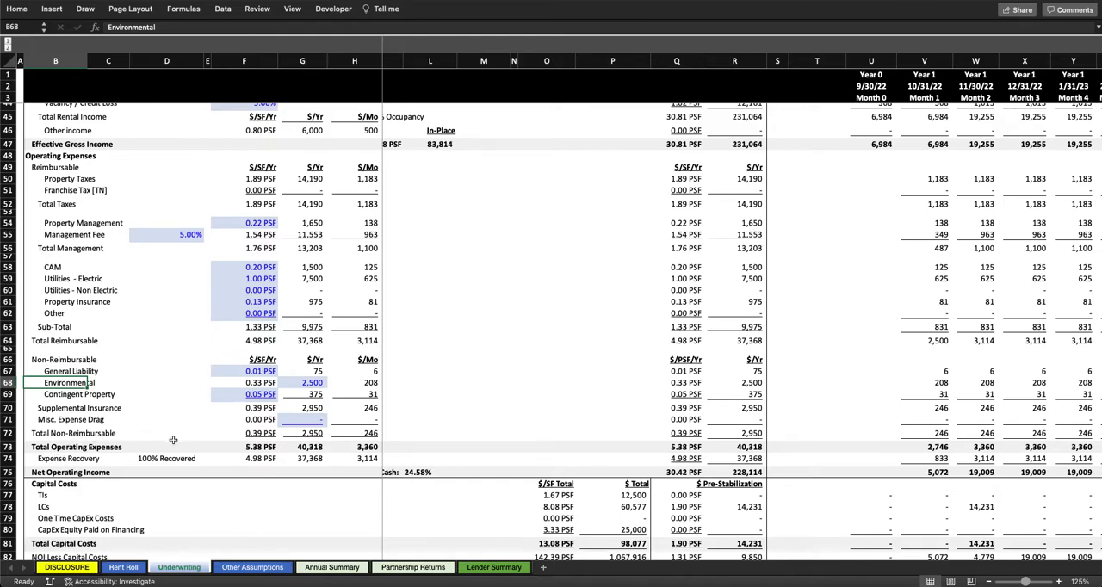
# Step: Trace the annual Total Operating Expenses formula to its reimbursable and non-reimbursable totals, and inspect the annual Expense Recovery formula
pyautogui.doubleClick(305, 447)
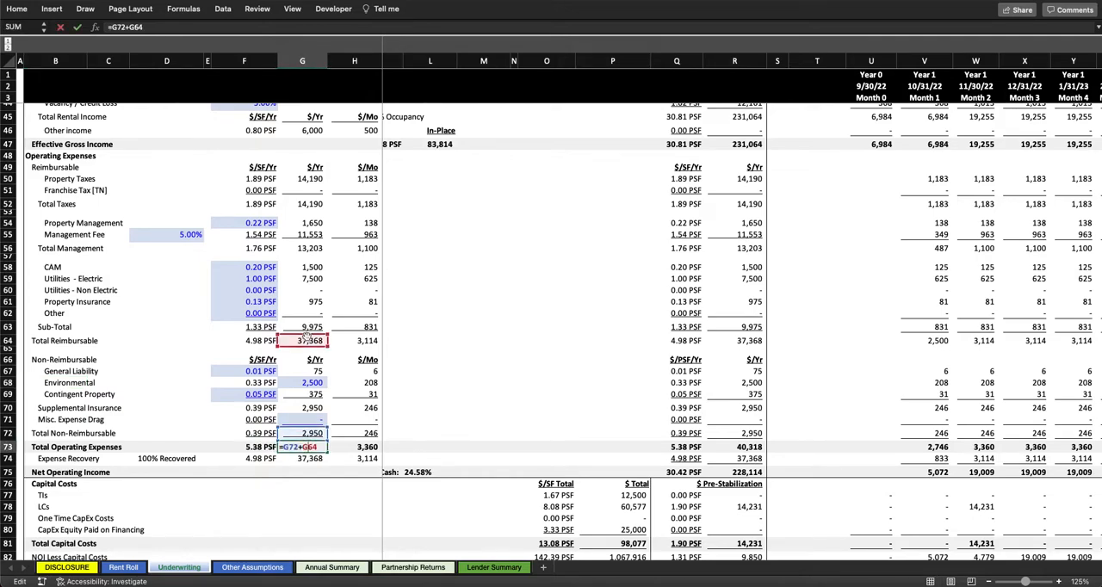
pyautogui.press('Escape')
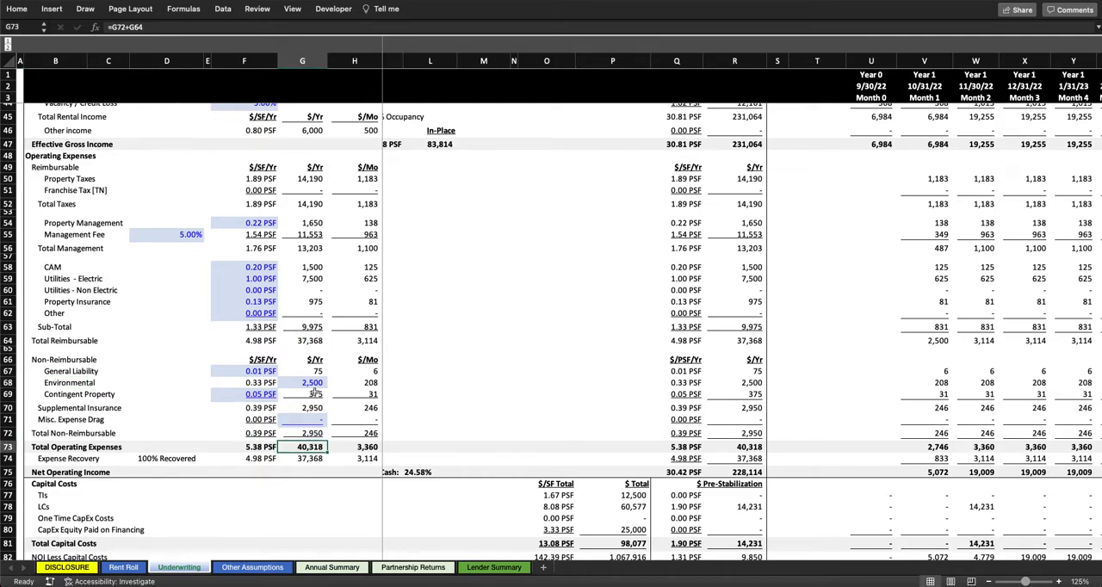
pyautogui.click(307, 459)
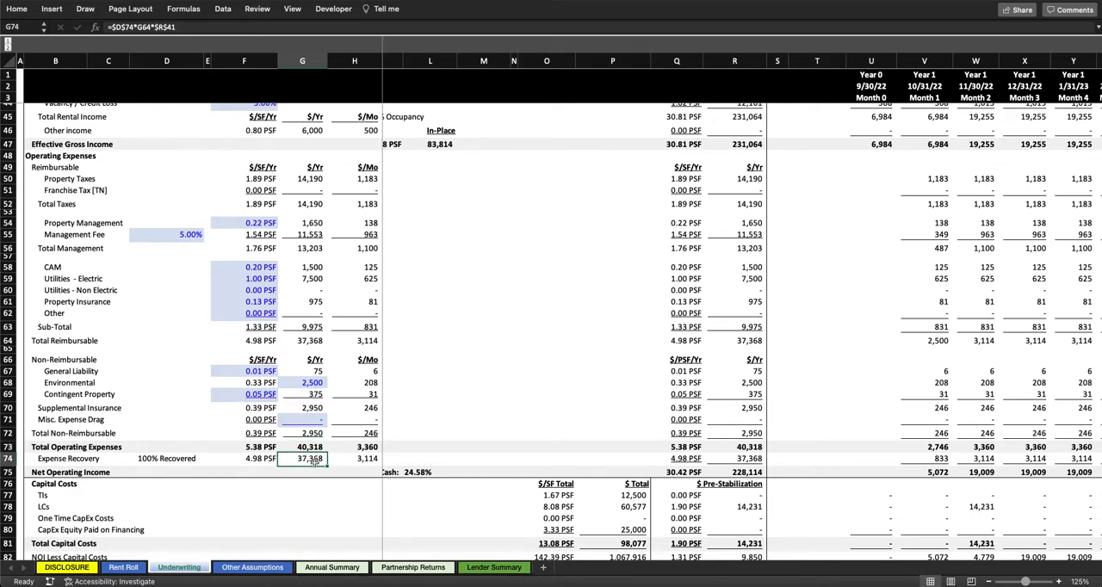
# Step: Review the stabilized $/SF and $/Yr columns and inspect the formula behind the Stabilization month
pyautogui.scroll(1, 311, 435)
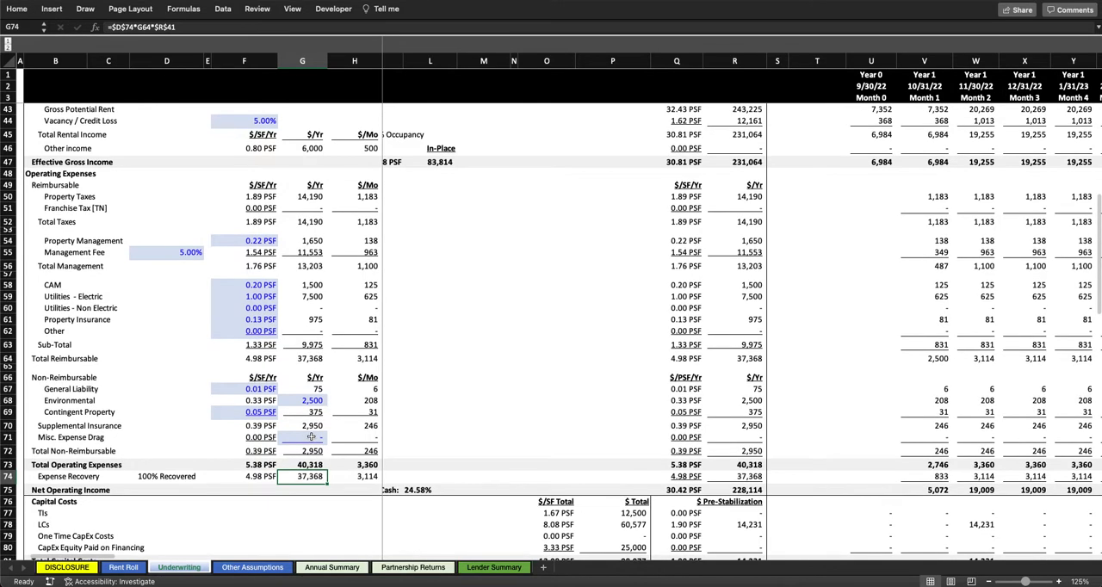
pyautogui.hscroll(-3, 460, 432)
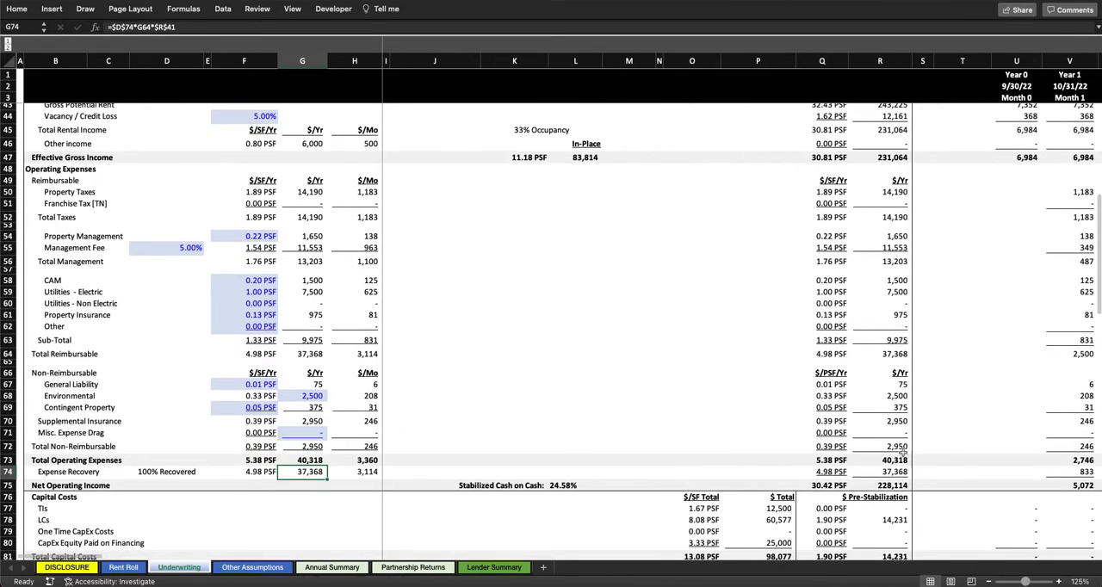
pyautogui.scroll(5, 880, 403)
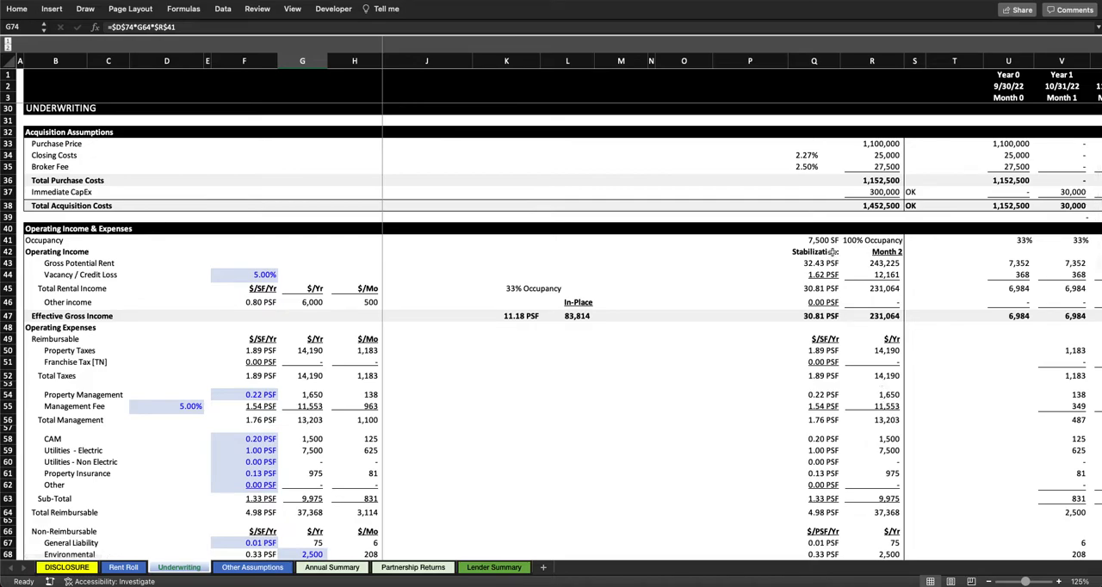
pyautogui.scroll(-3, 832, 253)
pyautogui.hscroll(2, 832, 253)
pyautogui.hscroll(1, 716, 270)
pyautogui.scroll(-2, 716, 269)
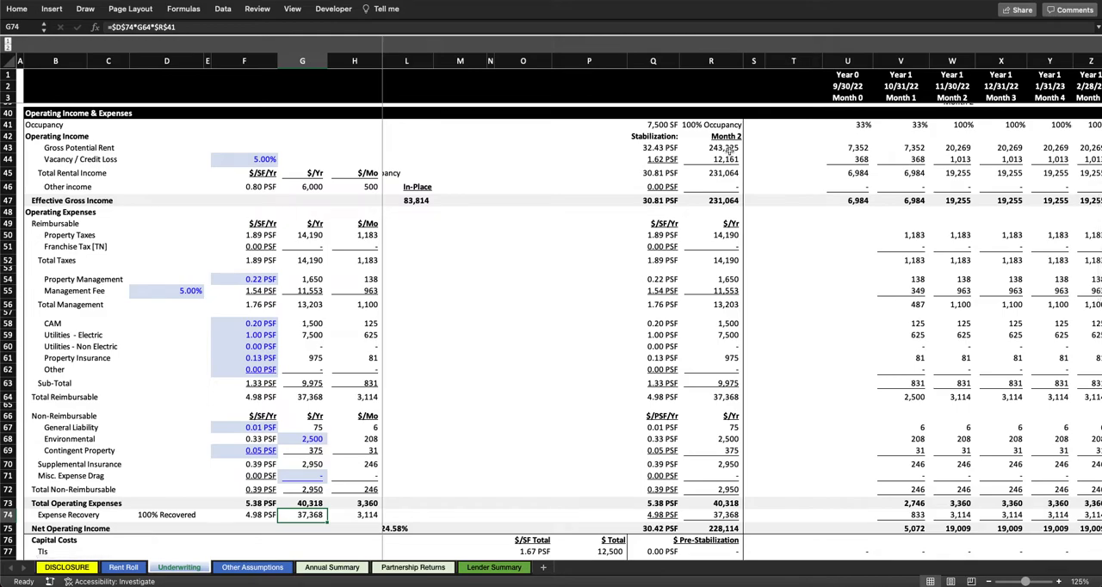
pyautogui.scroll(1, 729, 150)
pyautogui.hscroll(-1, 728, 150)
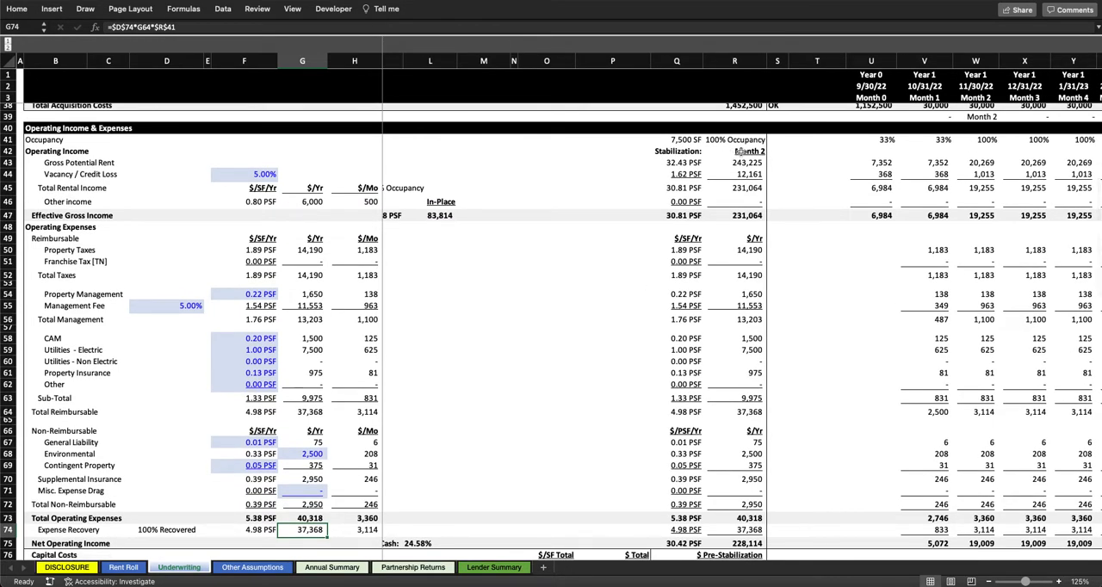
pyautogui.click(740, 152)
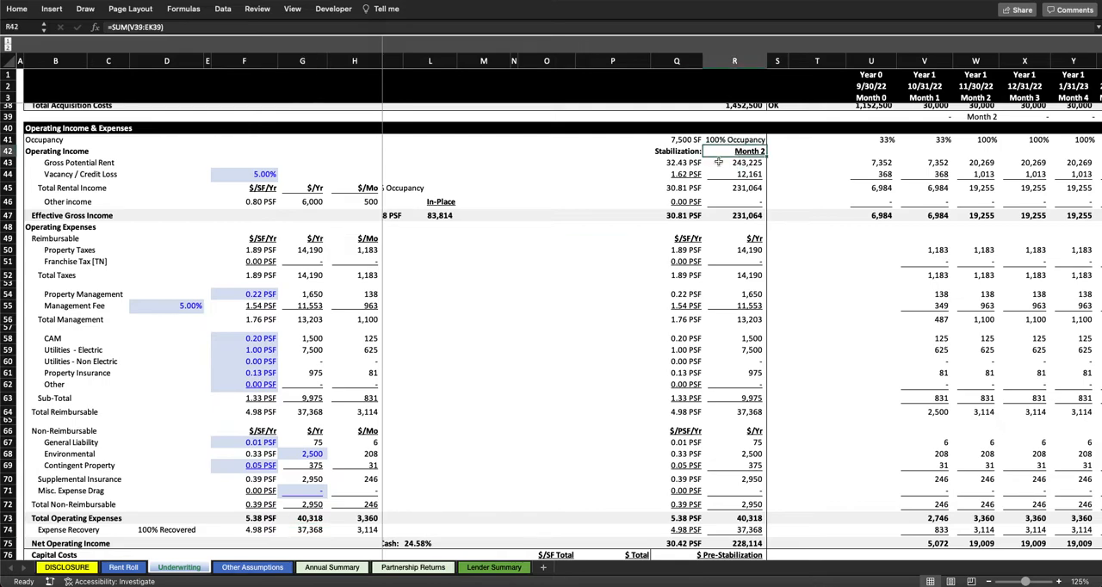
# Step: Highlight the monthly Occupancy percentages from Month 0 through Month 3 and inspect the Month 2 occupancy
pyautogui.scroll(1, 790, 172)
pyautogui.hscroll(3, 791, 172)
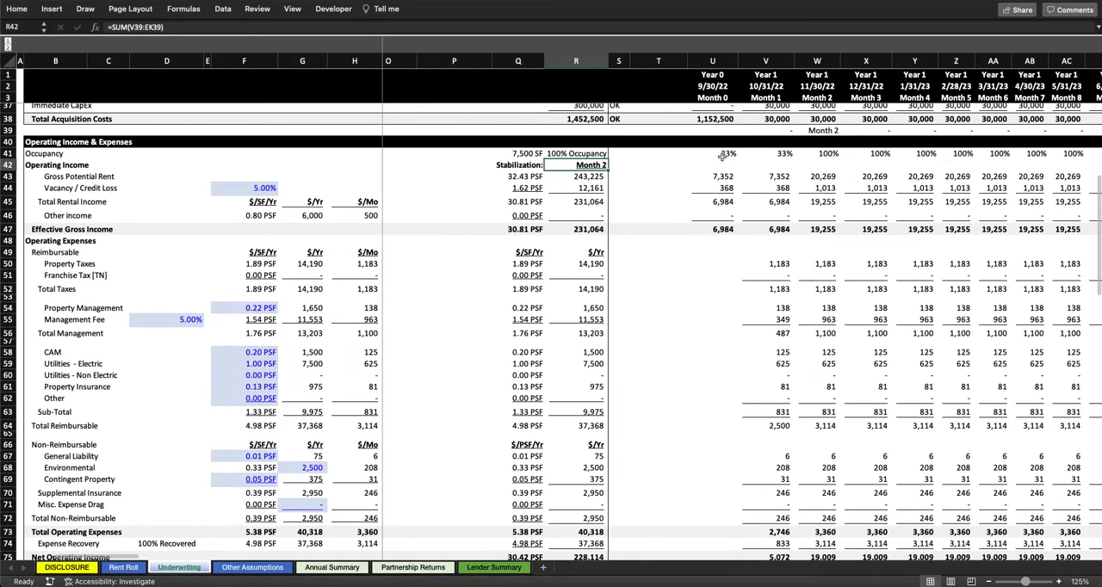
pyautogui.moveTo(722, 156); pyautogui.dragTo(872, 156)
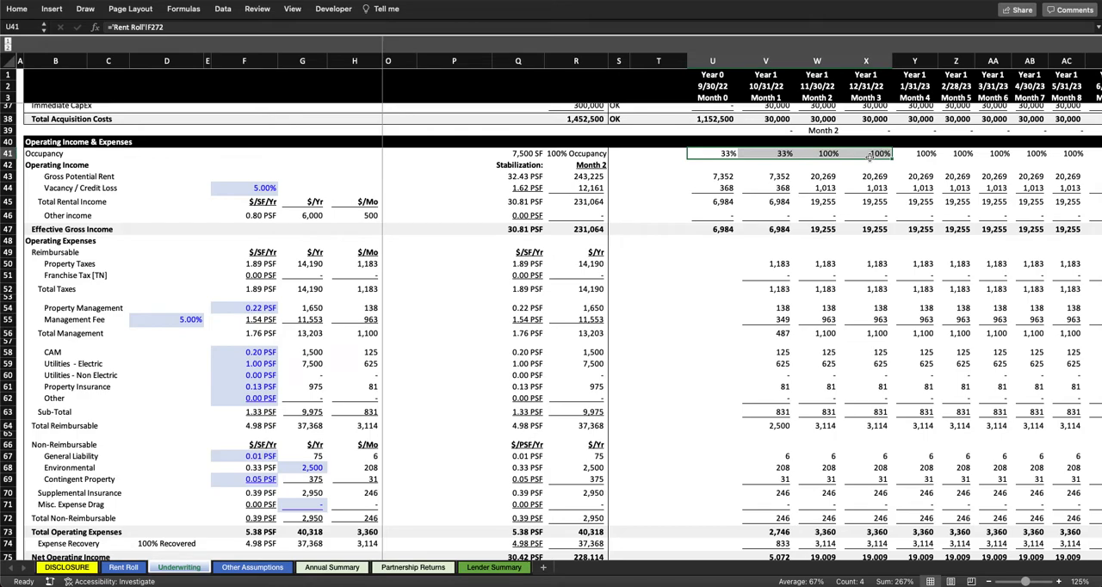
pyautogui.moveTo(727, 153); pyautogui.dragTo(807, 153)
pyautogui.click(807, 153)
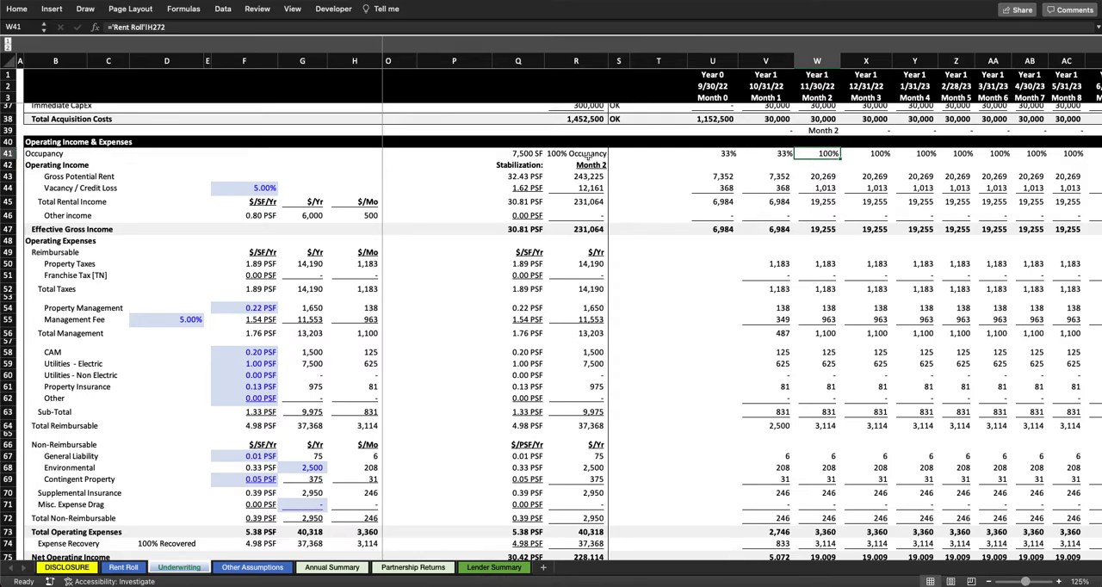
# Step: Trace the stabilized annual Gross Potential Rent formula from the Stabilization month to the Month 2 Gross Potential Rent
pyautogui.click(590, 165)
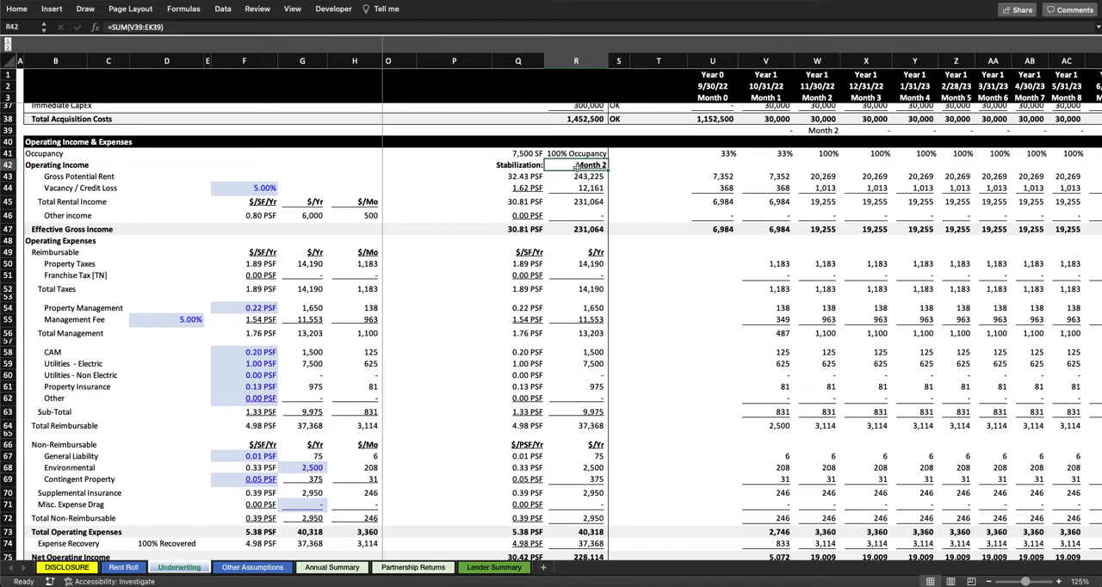
pyautogui.click(586, 176)
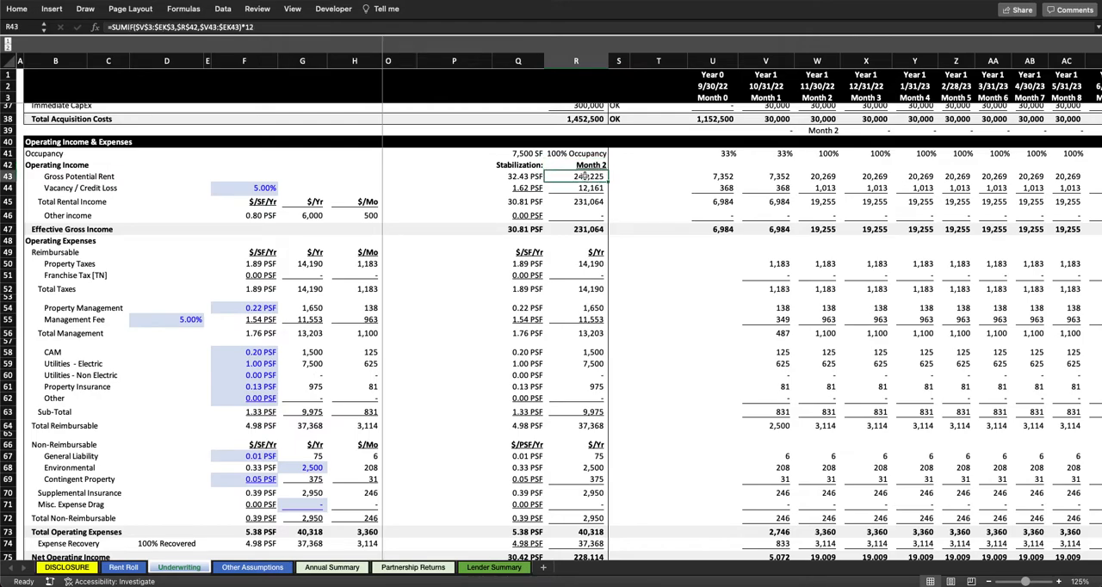
pyautogui.click(810, 176)
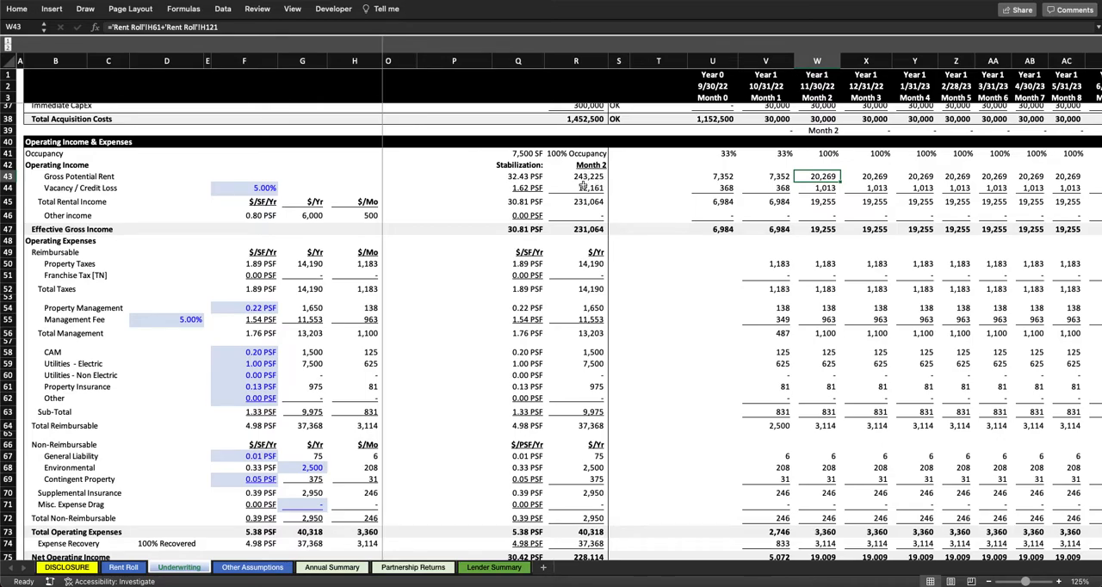
# Step: Highlight the TIs and LCs rows under Capital Costs and the Pre-Stabilization amounts from TIs through CapEx Equity Paid on Financing
pyautogui.scroll(-5, 581, 200)
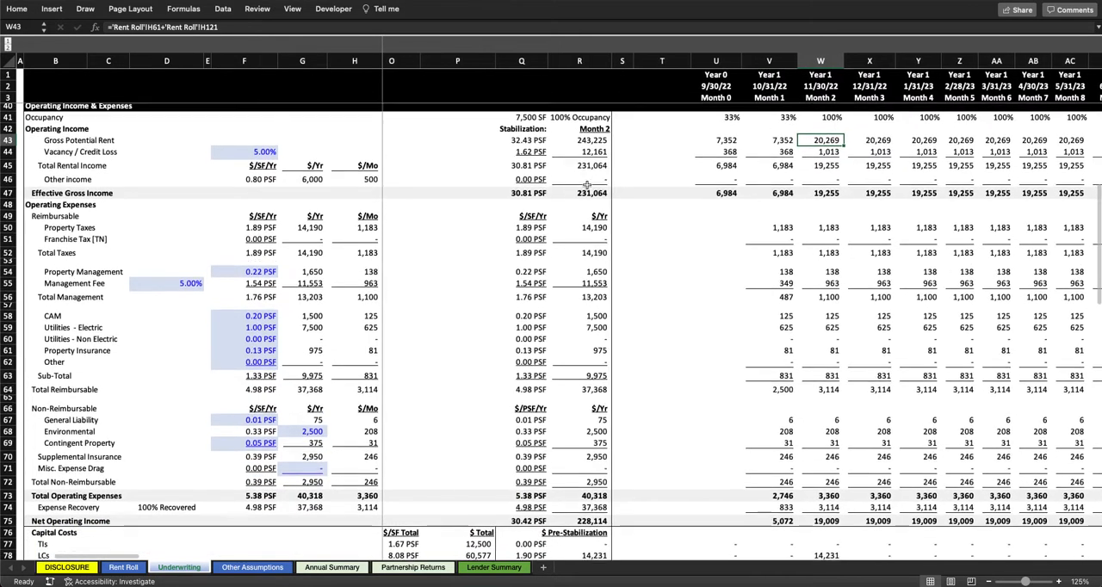
pyautogui.scroll(-2, 587, 186)
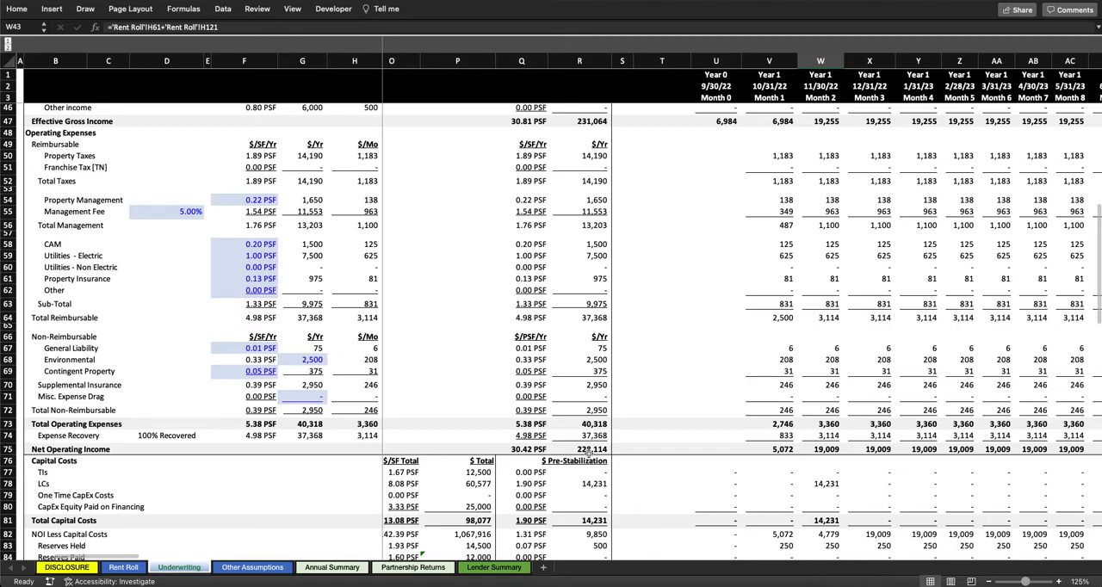
pyautogui.scroll(10, 588, 450)
pyautogui.scroll(-3, 589, 447)
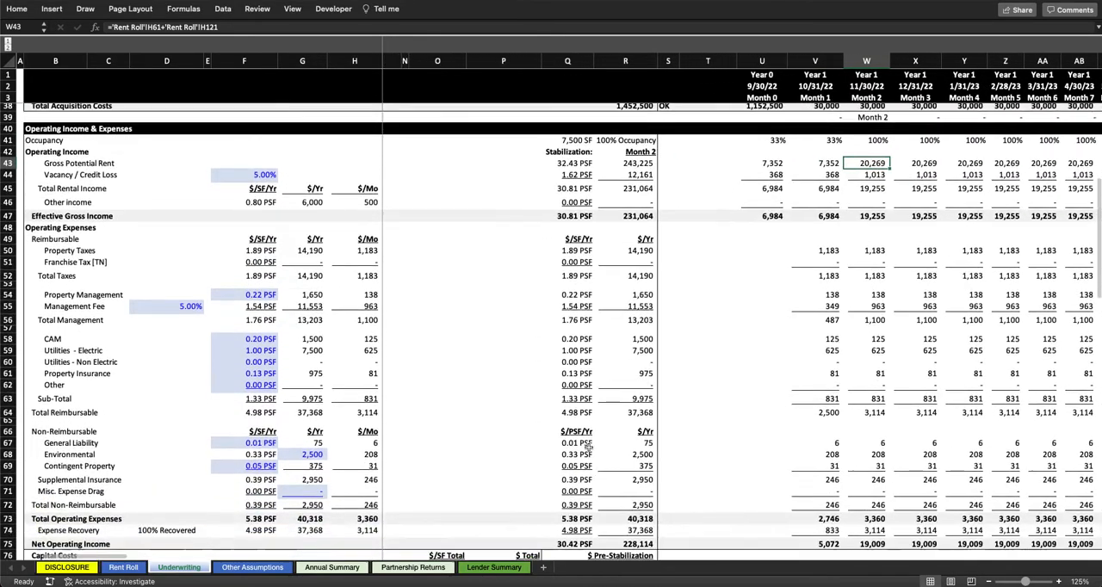
pyautogui.scroll(-10, 513, 411)
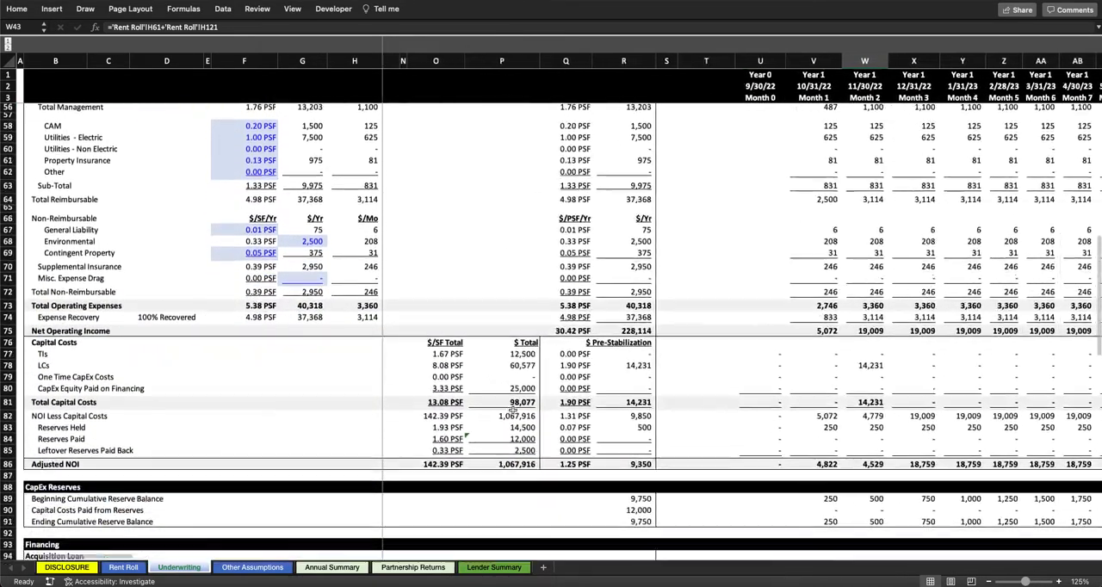
pyautogui.scroll(-2, 514, 410)
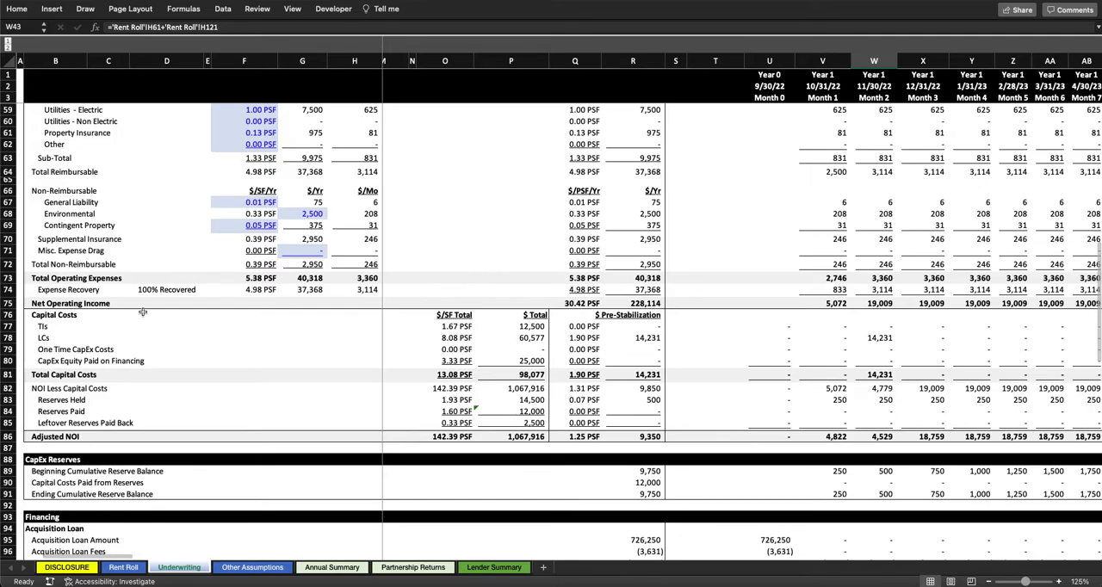
pyautogui.click(4, 327)
pyautogui.moveTo(7, 327); pyautogui.dragTo(7, 337)
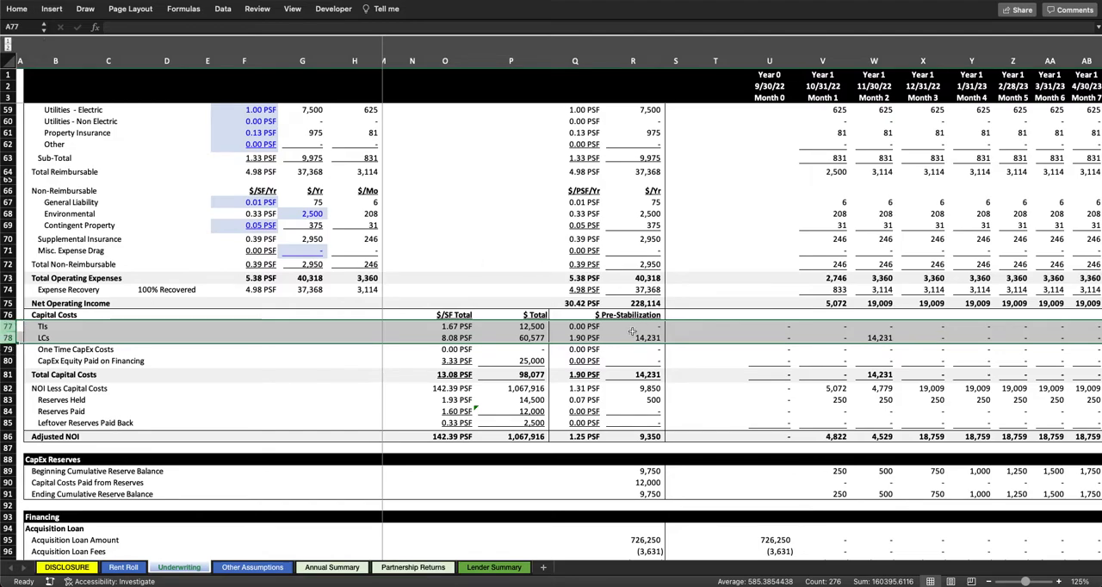
pyautogui.moveTo(588, 315); pyautogui.dragTo(647, 360)
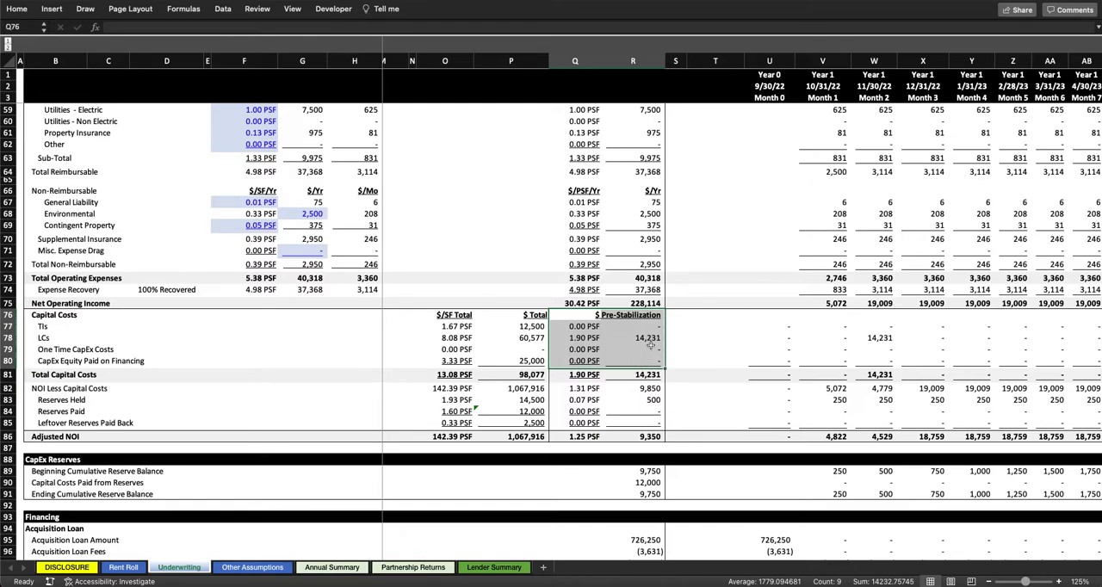
# Step: Trace the Pre-Stabilization LCs formula to the Month 2 leasing commission, and highlight the Pre-Stabilization block through Total Capital Costs
pyautogui.click(658, 338)
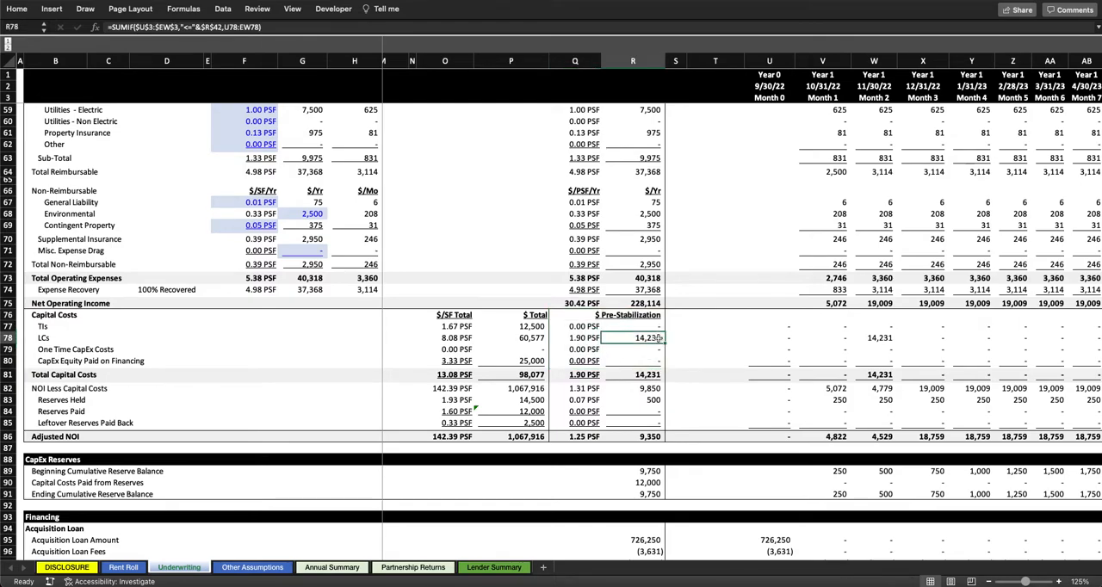
pyautogui.click(891, 339)
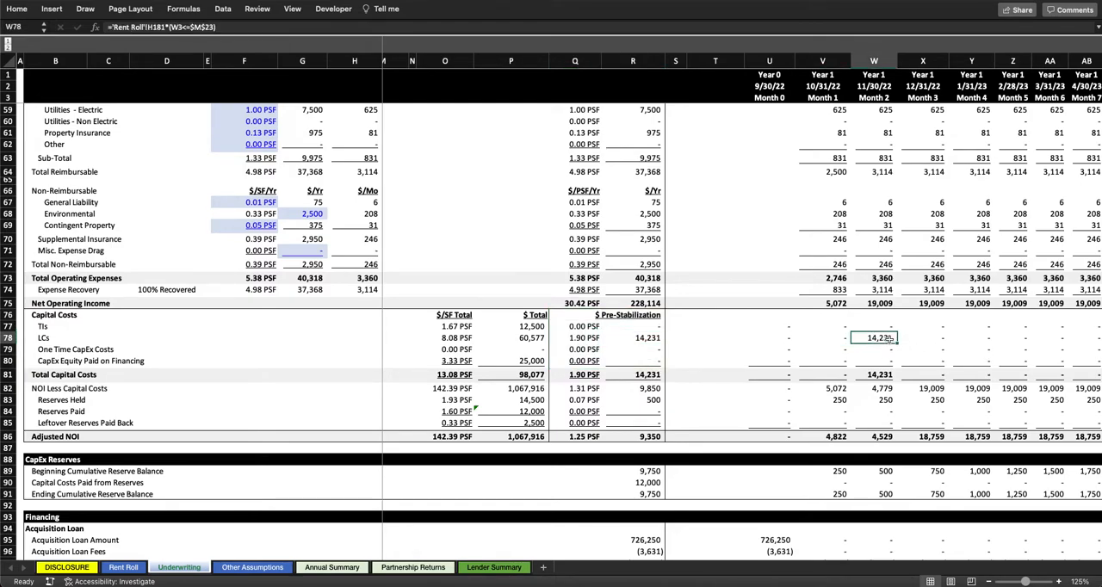
pyautogui.click(645, 340)
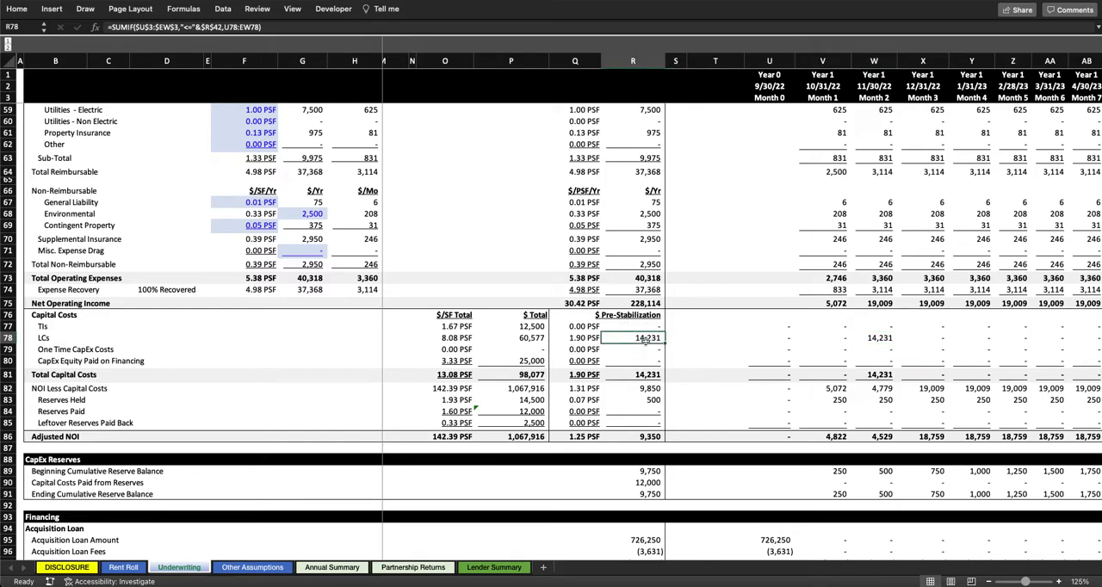
pyautogui.moveTo(587, 319); pyautogui.dragTo(622, 374)
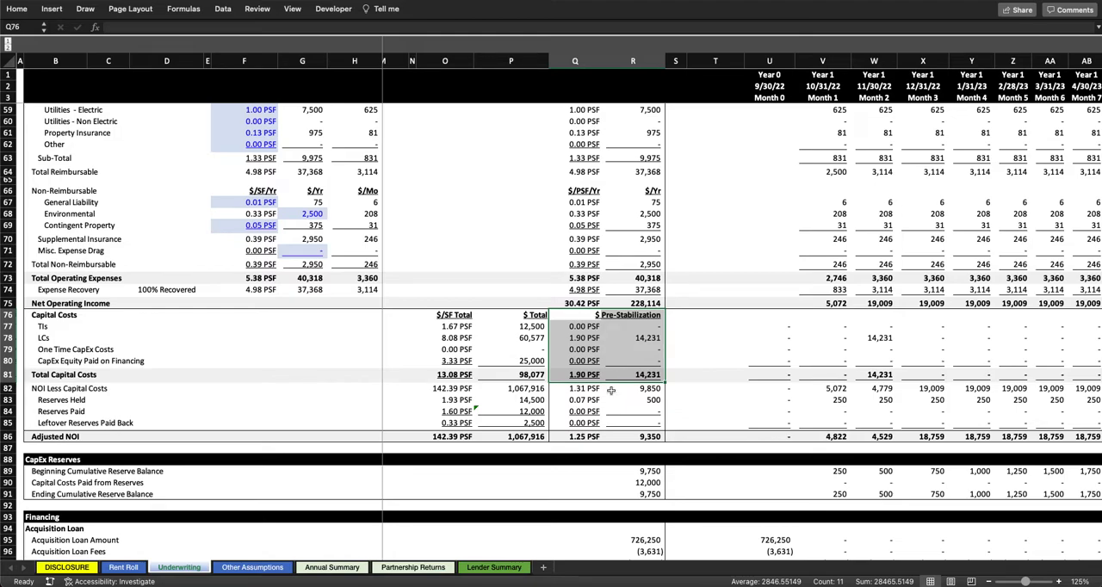
# Step: Trace the Pre-Stabilization NOI Less Capital Costs formula to its Month 1 and Month 2 amounts
pyautogui.doubleClick(653, 388)
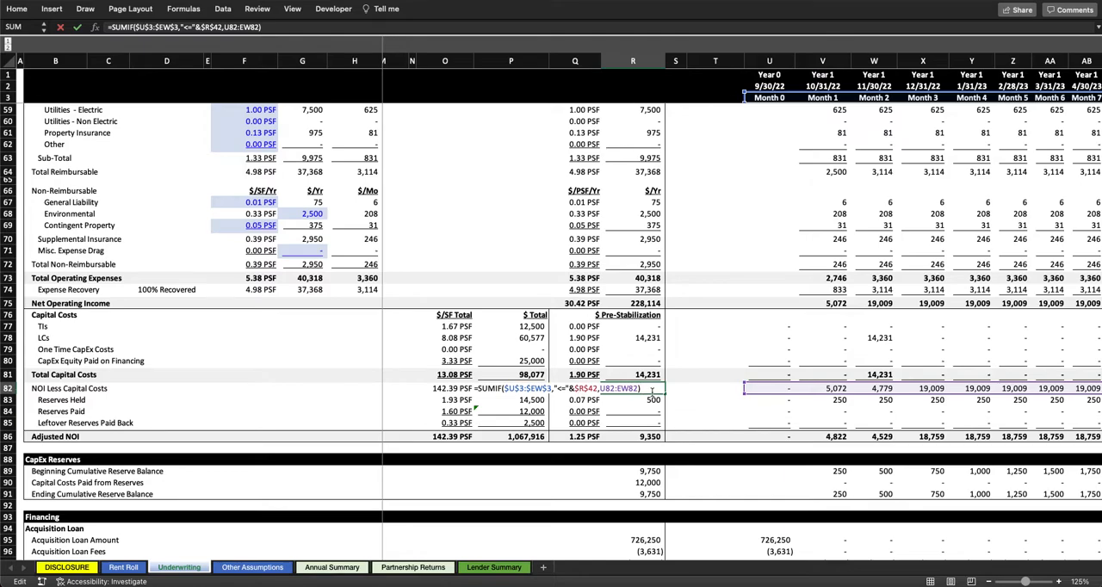
pyautogui.press('Escape')
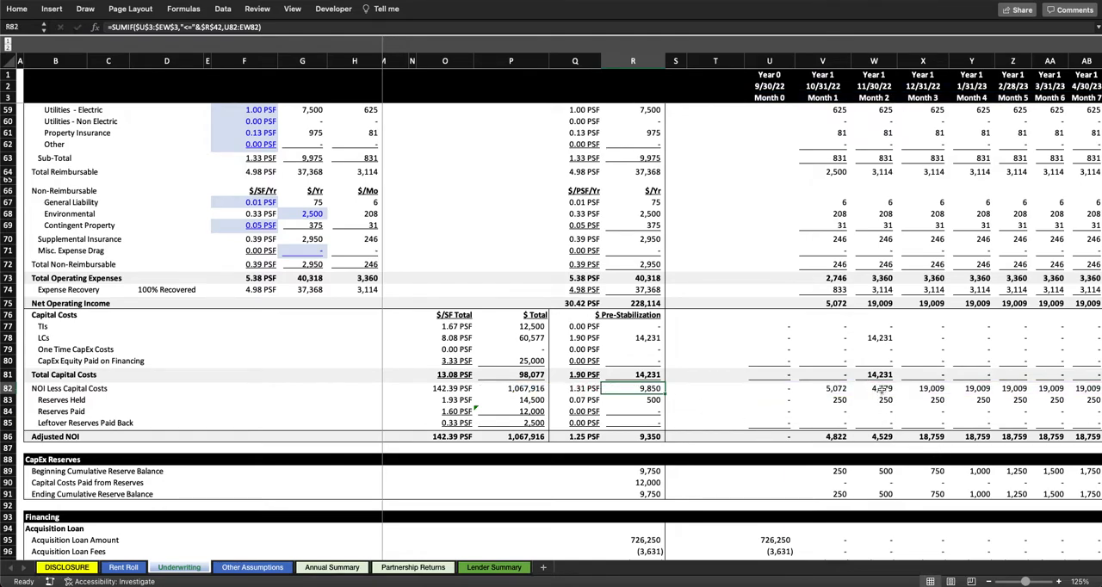
pyautogui.moveTo(880, 390); pyautogui.dragTo(848, 390)
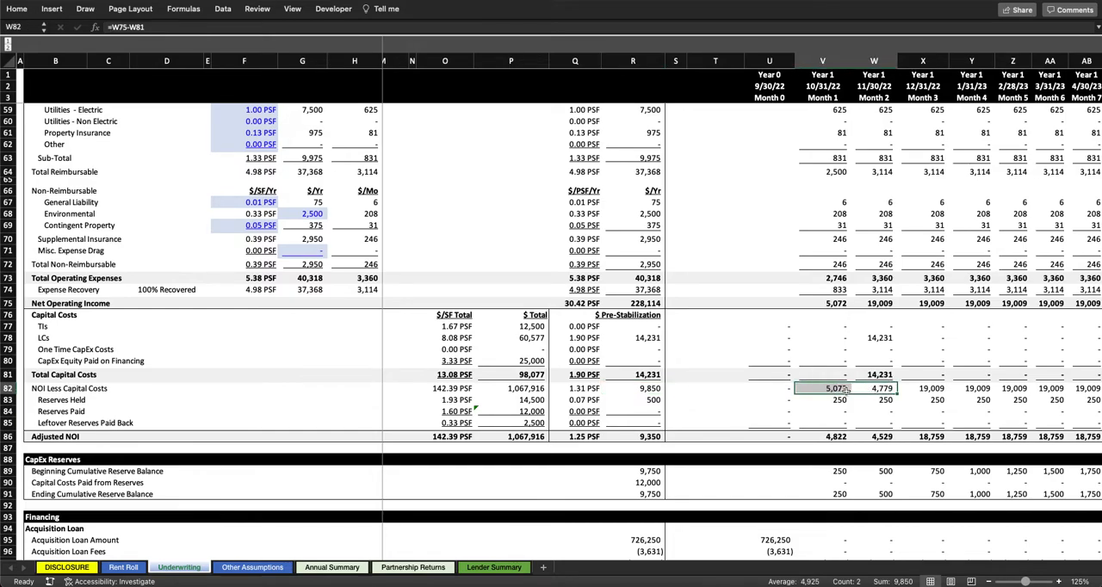
# Step: Compare the Pre-Stabilization Reserves Held with the NOI Reserves rate and annual amount under Reserves & CapEx Financing
pyautogui.click(653, 400)
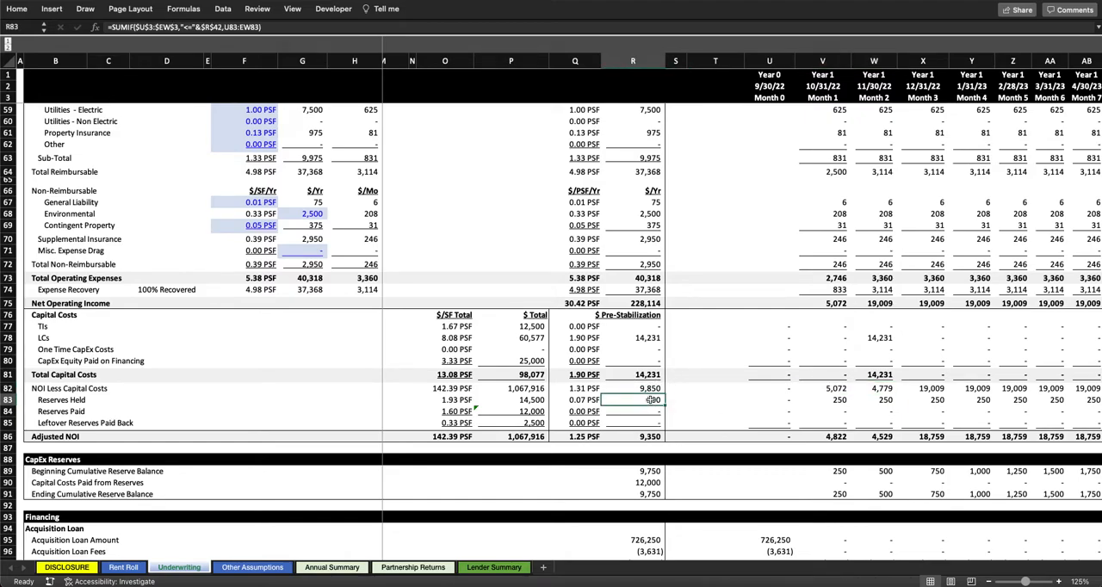
pyautogui.scroll(15, 653, 400)
pyautogui.hscroll(-2, 654, 400)
pyautogui.click(828, 252)
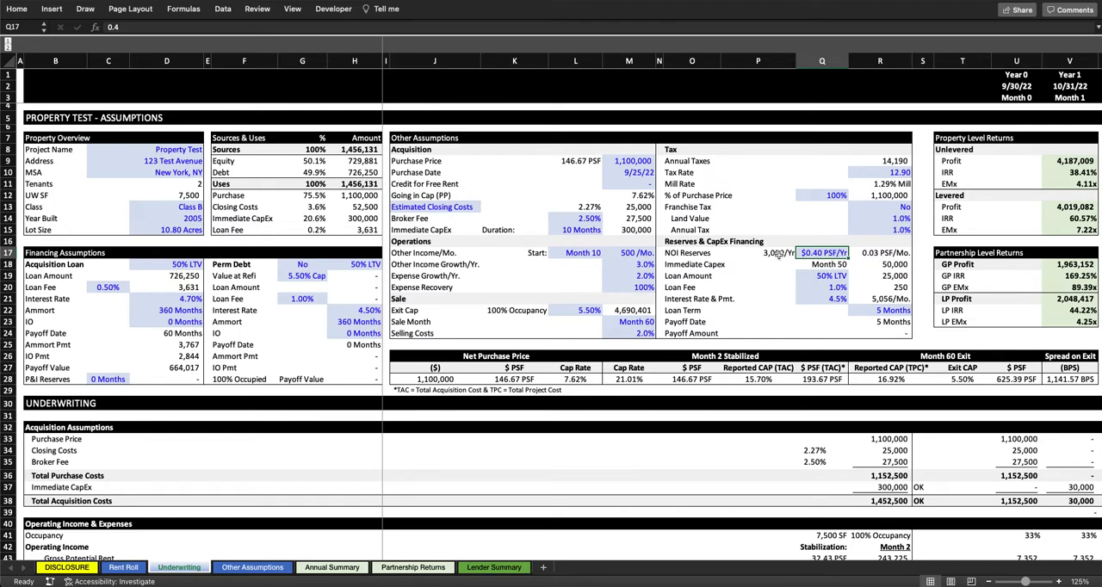
pyautogui.click(779, 253)
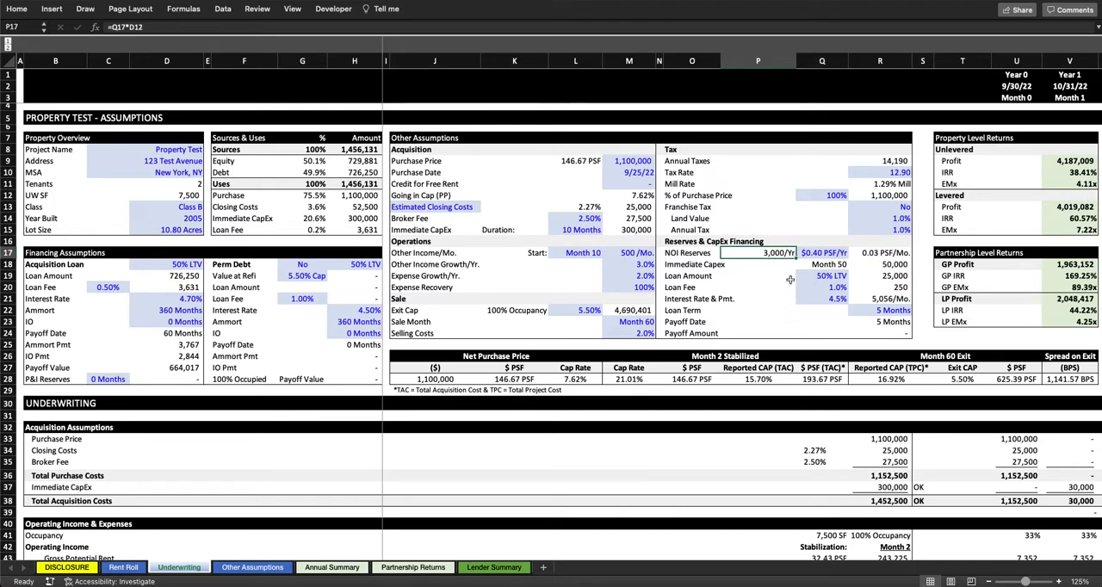
# Step: Inspect the formula behind the Pre-Stabilization Adjusted NOI in the Underwriting section
pyautogui.scroll(-20, 784, 267)
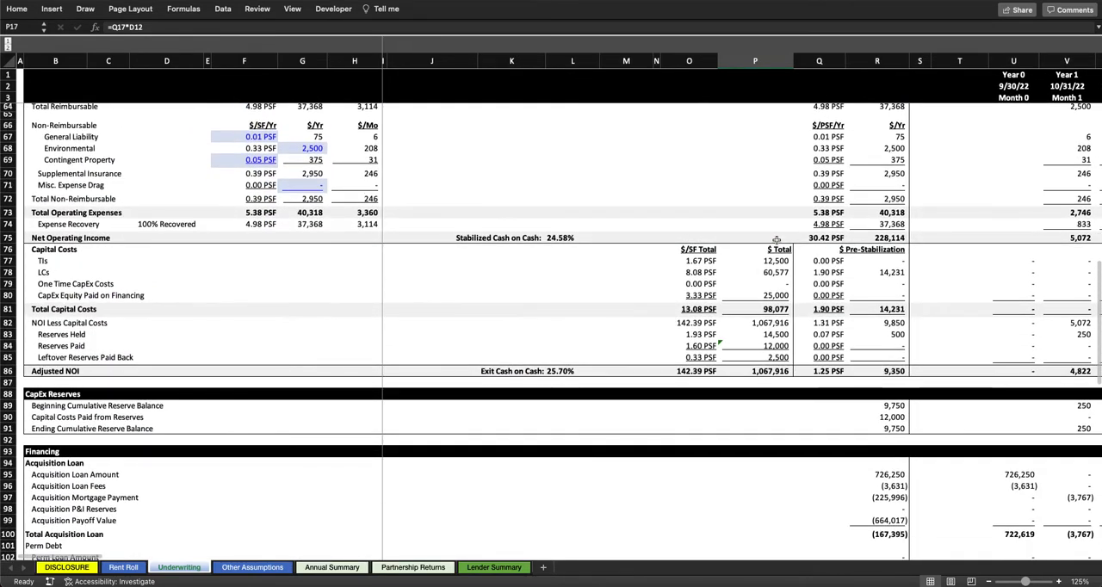
pyautogui.hscroll(2, 777, 241)
pyautogui.click(802, 363)
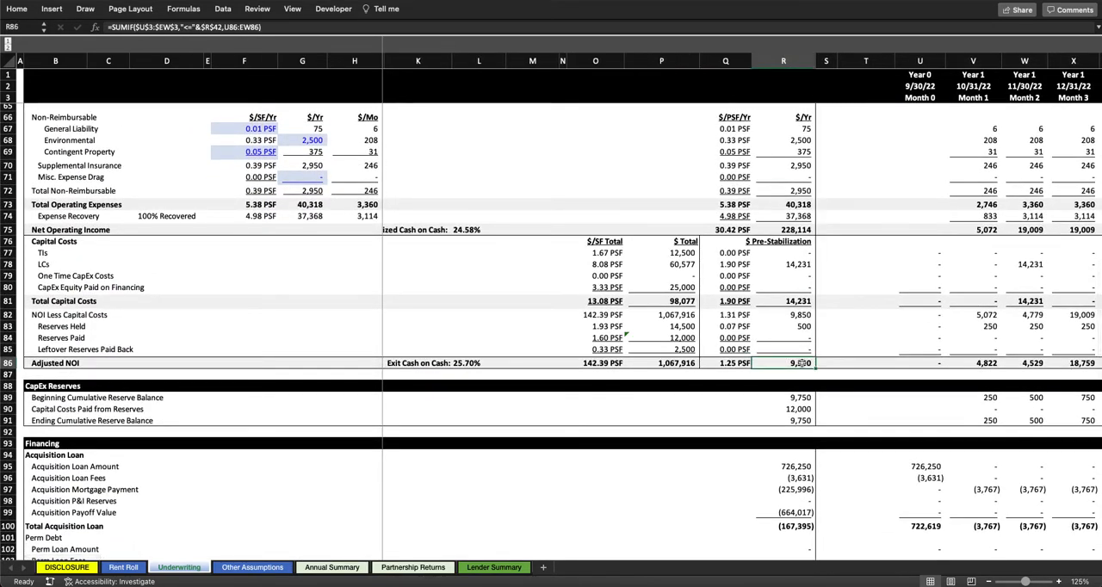
# Step: Trace the total Adjusted NOI formula to the Sale Month assumption, leaving the formula as it is
pyautogui.scroll(1, 801, 363)
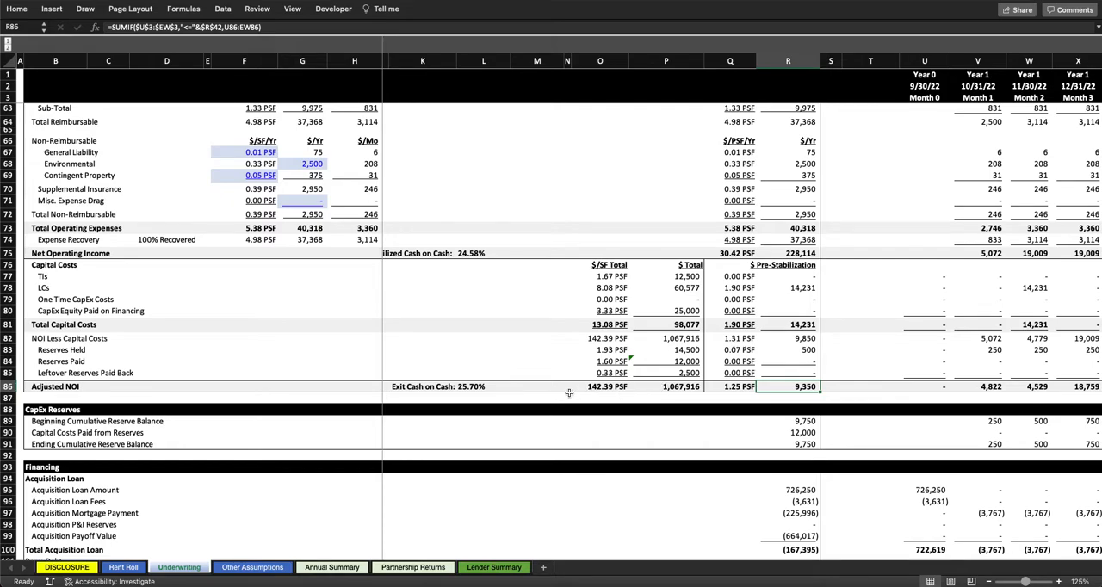
pyautogui.doubleClick(696, 387)
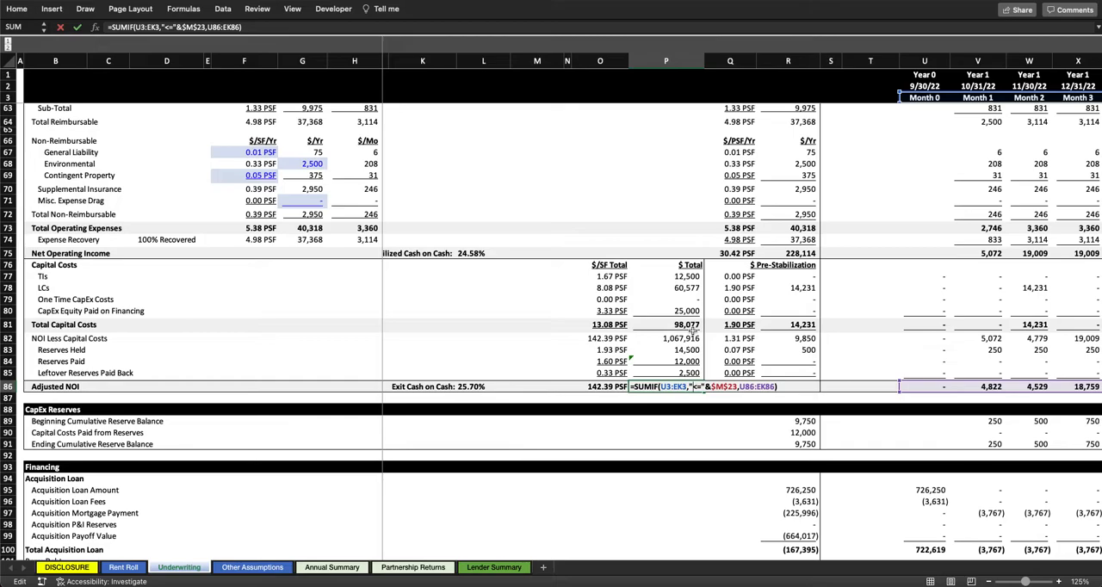
pyautogui.scroll(20, 694, 331)
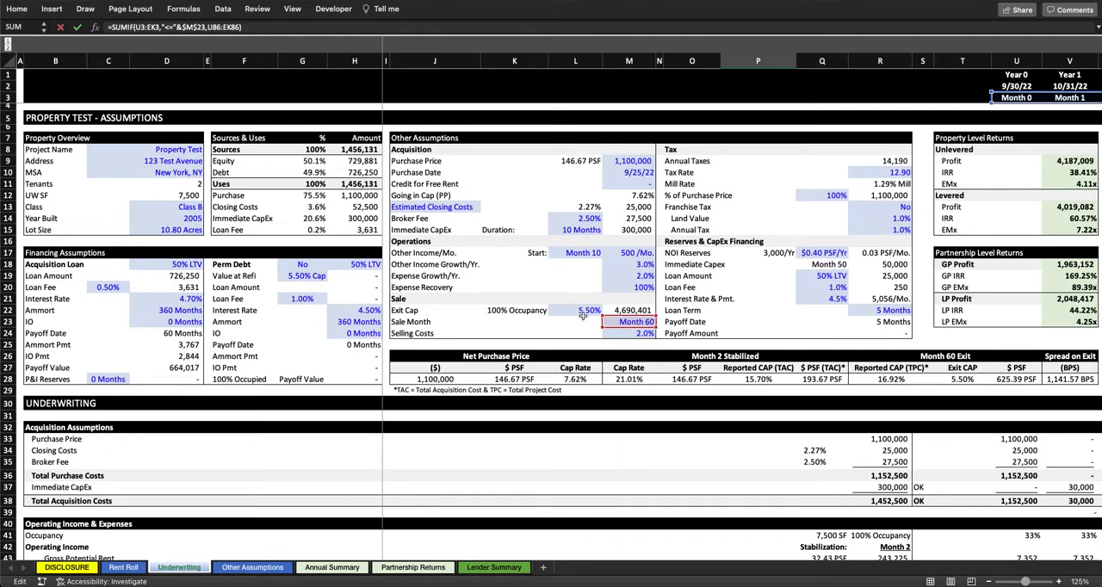
pyautogui.press('Escape')
pyautogui.scroll(-3, 644, 320)
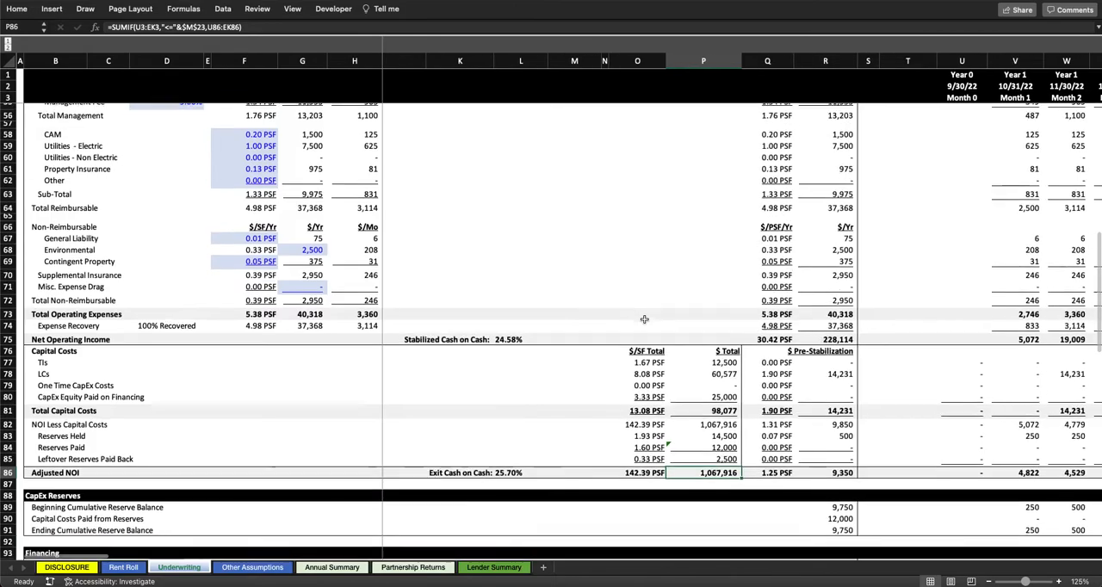
# Step: Highlight the One Time CapEx Costs and CapEx Equity Paid on Financing rows under Capital Costs
pyautogui.scroll(-3, 645, 333)
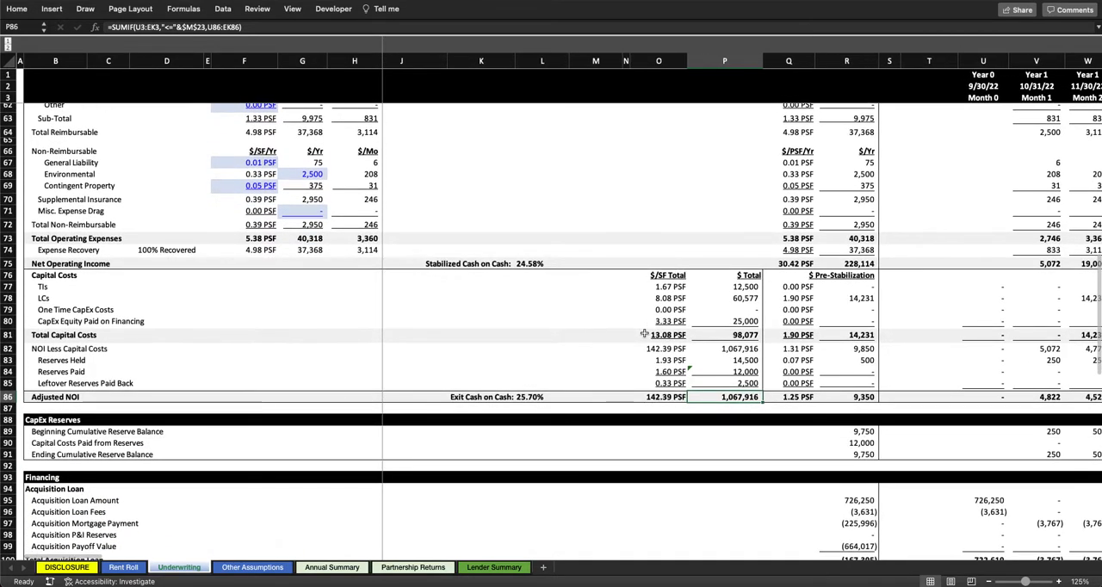
pyautogui.click(7, 310)
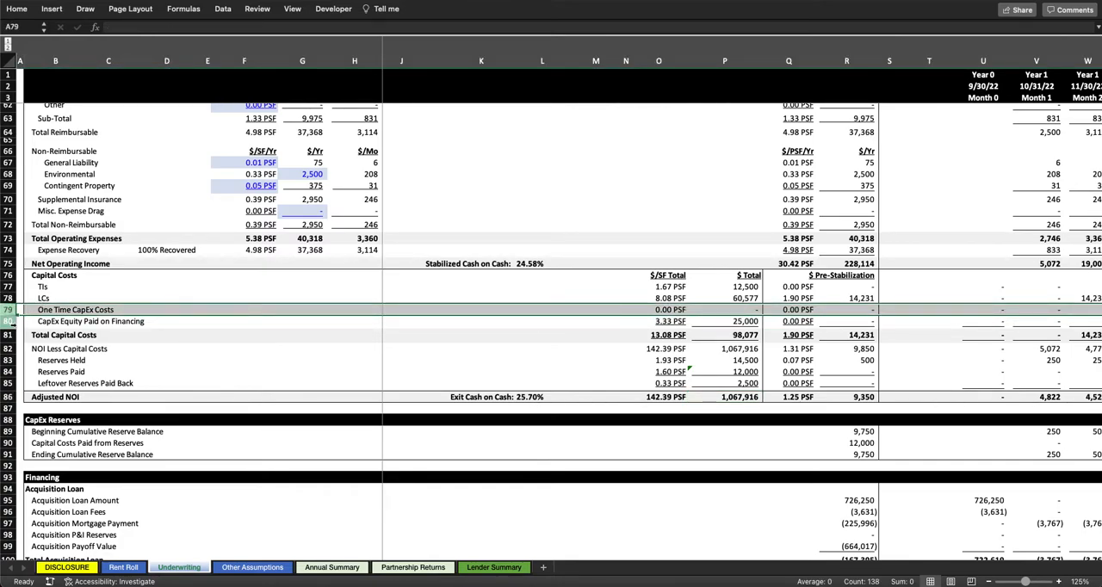
pyautogui.keyDown('super'); pyautogui.click(8, 322); pyautogui.keyUp('super')
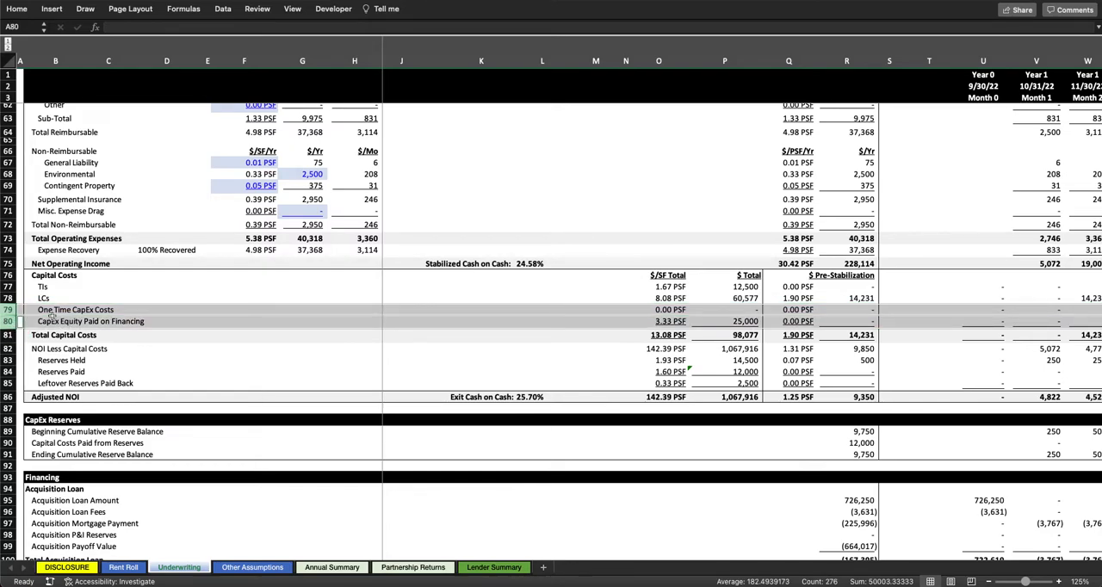
# Step: Go to the Other Assumptions sheet and highlight the Immediate Capex and One-Time Capex tables
pyautogui.click(247, 568)
pyautogui.click(362, 349)
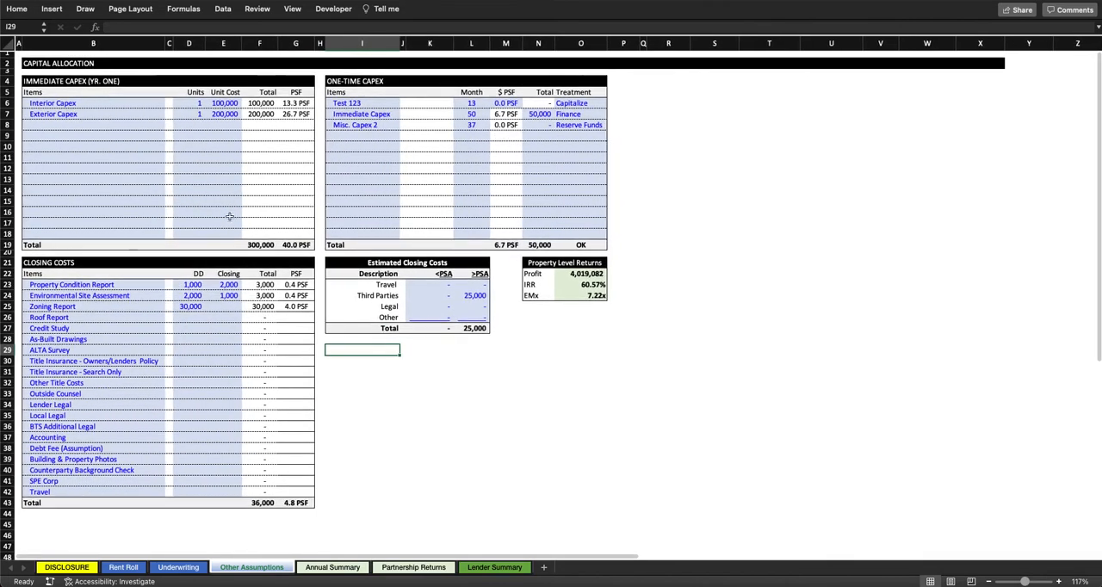
pyautogui.moveTo(33, 81); pyautogui.dragTo(301, 233)
pyautogui.moveTo(340, 80); pyautogui.dragTo(596, 243)
pyautogui.click(464, 156)
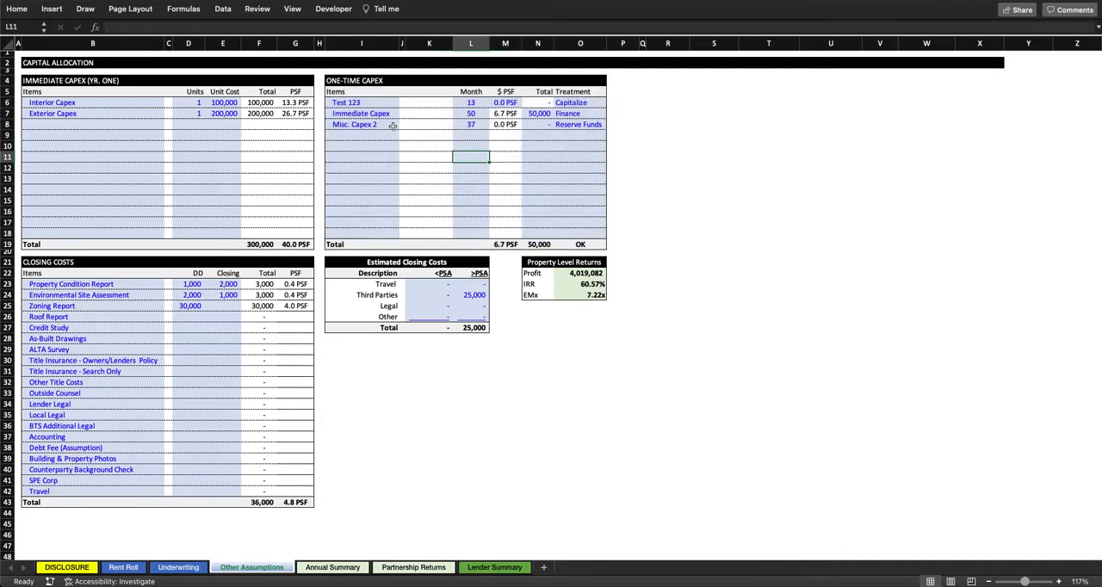
# Step: Rename the first item in the One-Time Capex table as Common Area
pyautogui.click(356, 102)
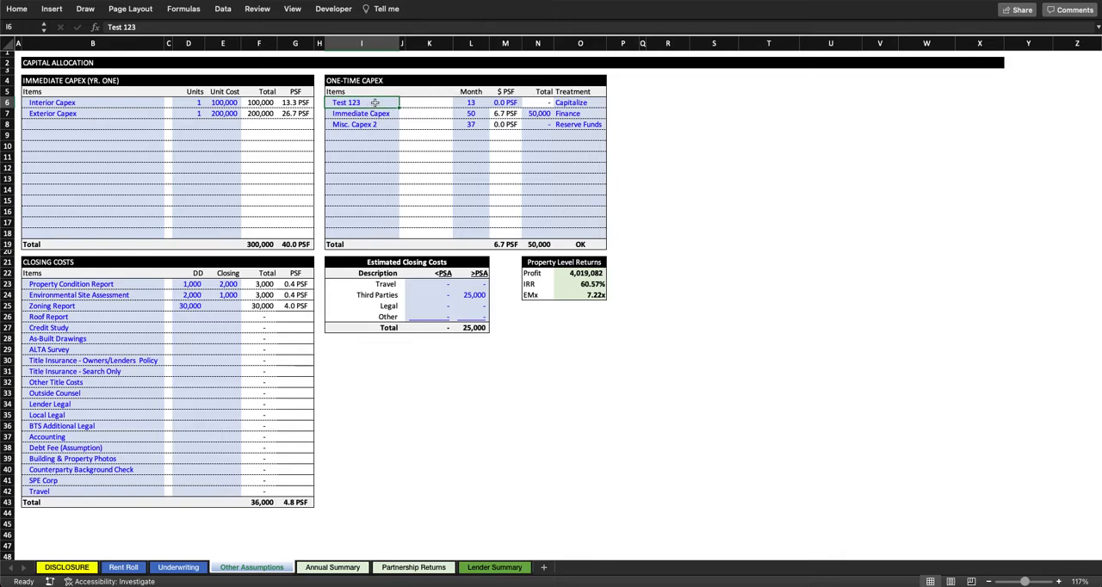
pyautogui.write('Common Area')
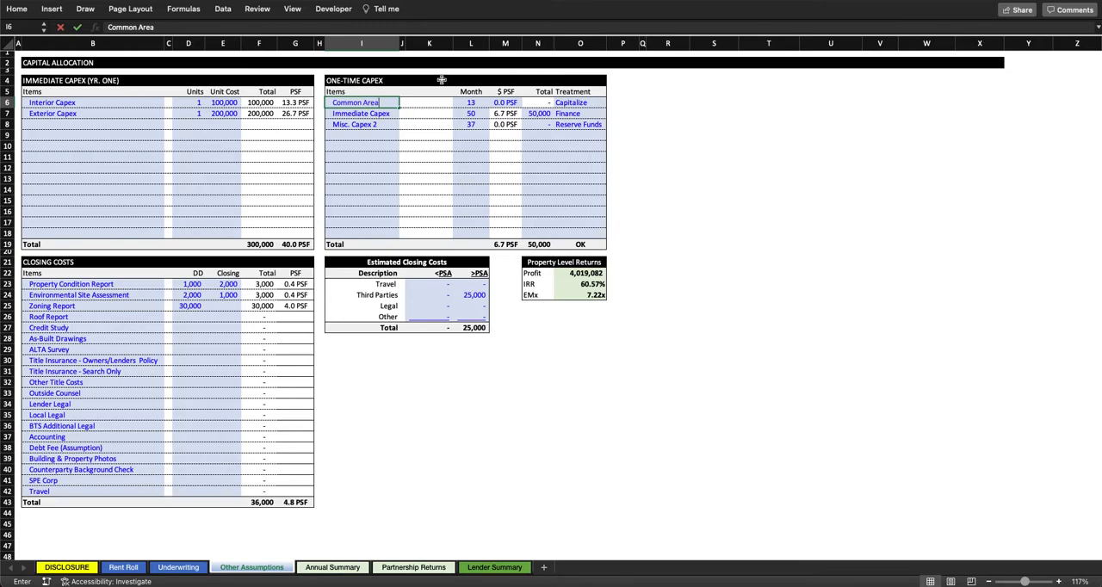
pyautogui.press('Return')
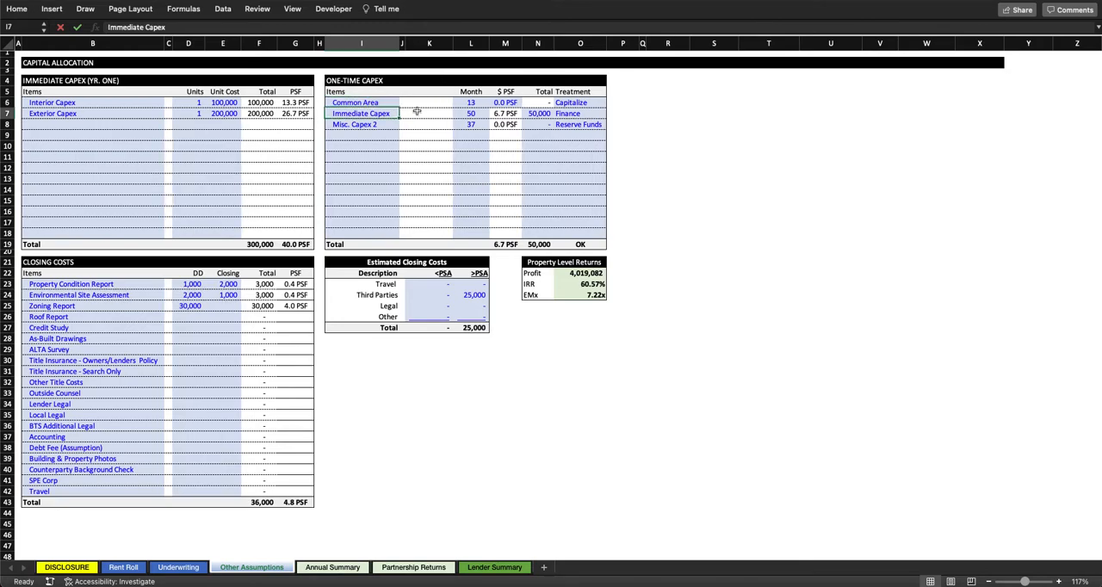
pyautogui.click(367, 103)
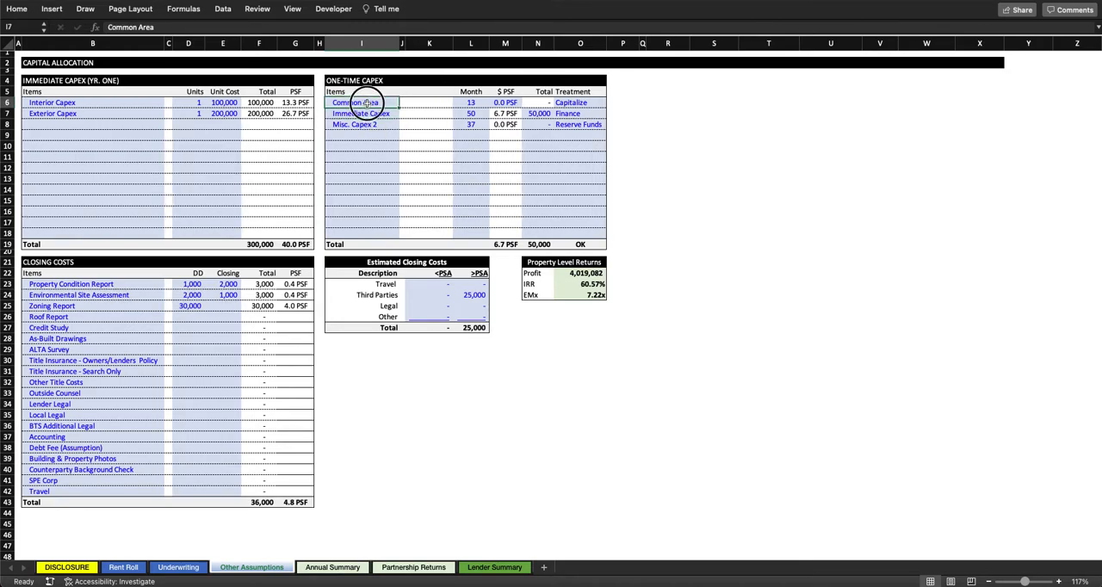
# Step: Set the Common Area item to month 24 at 10 $ PSF and check its total
pyautogui.click(470, 102)
pyautogui.write('24')
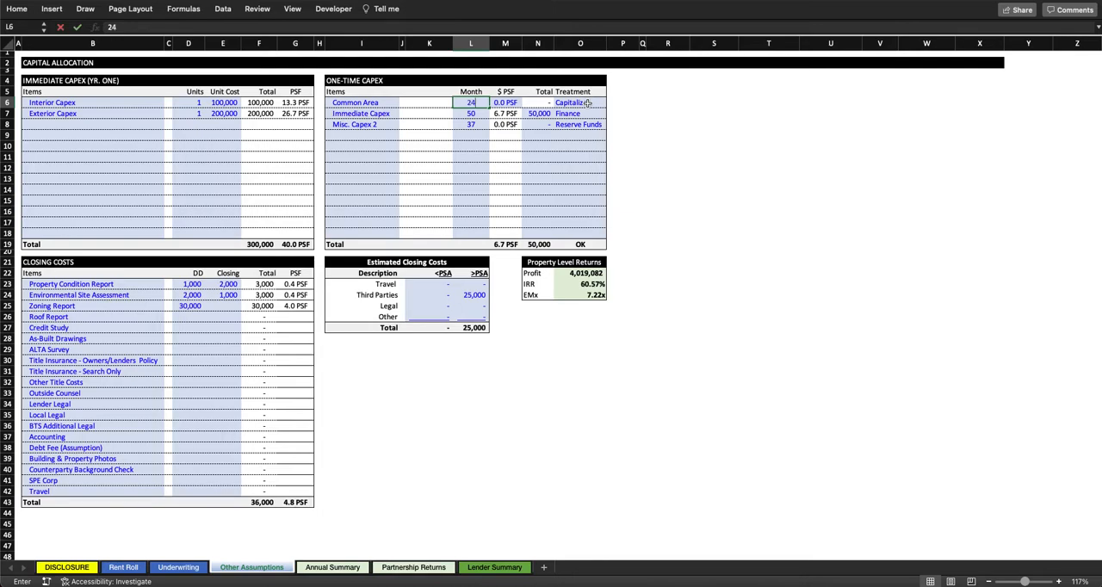
pyautogui.press('Tab')
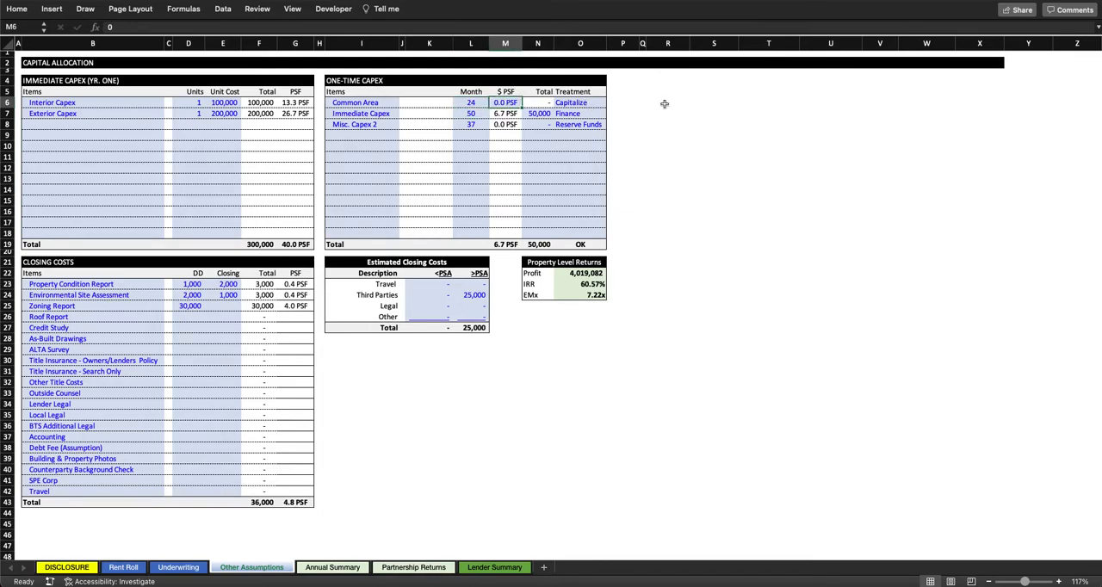
pyautogui.write('10')
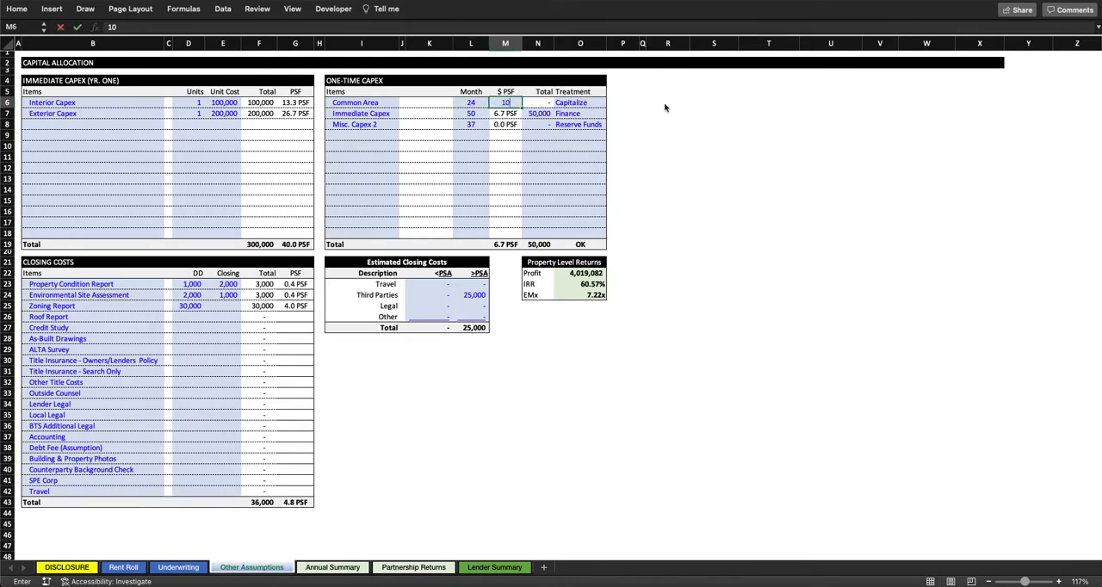
pyautogui.press('Return')
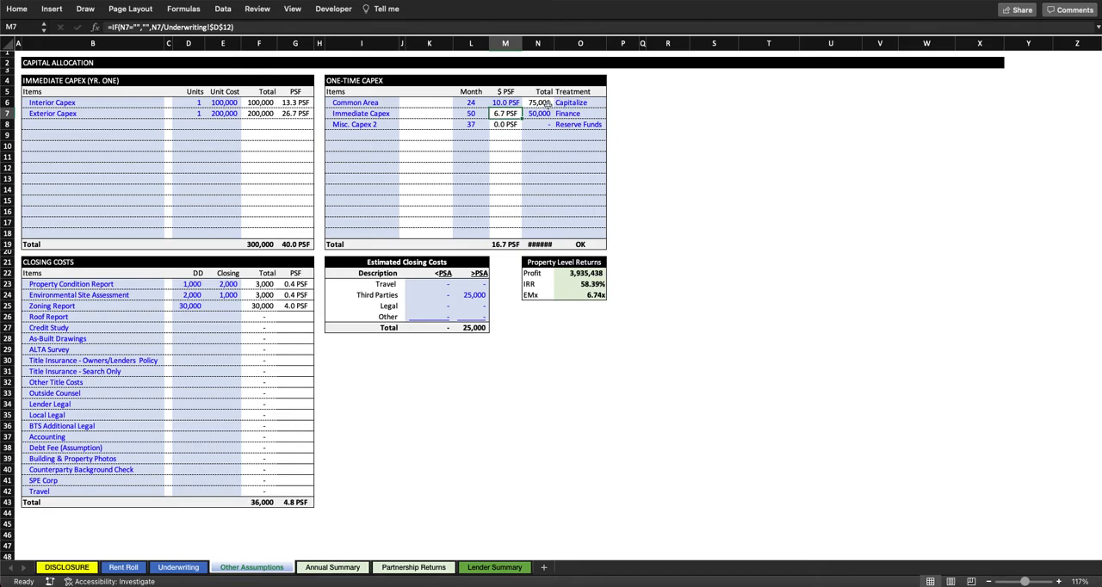
pyautogui.click(548, 103)
# Step: Choose Capitalize as the treatment for the Common Area one-time capex item
pyautogui.click(593, 104)
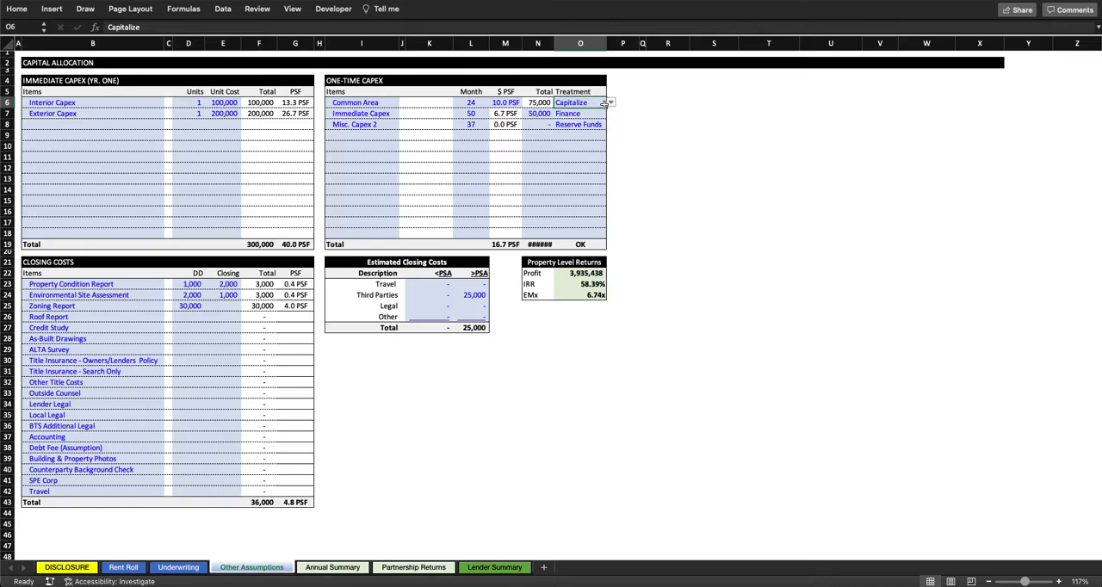
pyautogui.click(609, 103)
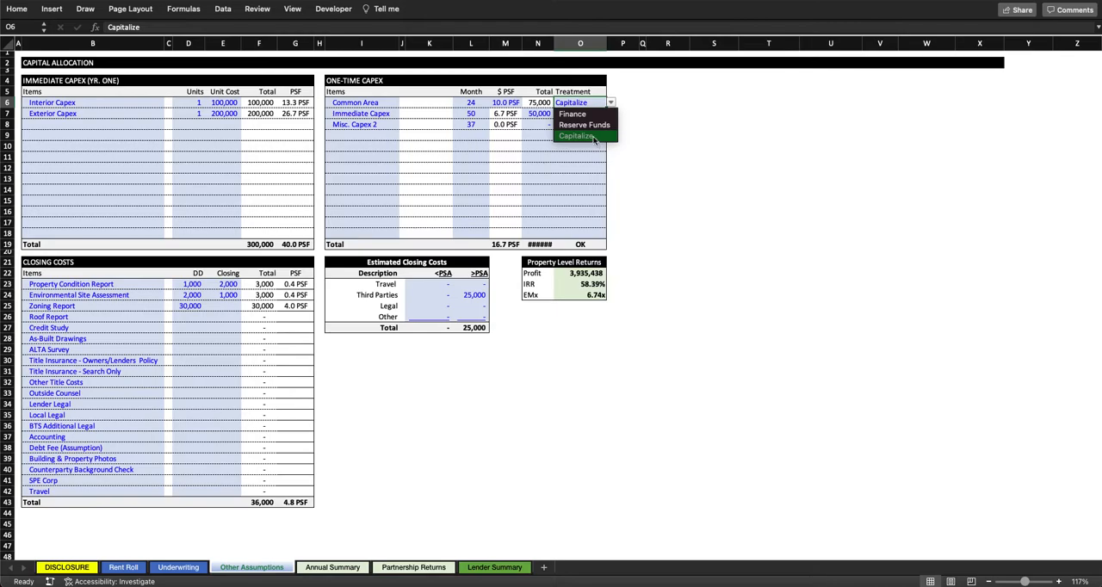
pyautogui.click(593, 136)
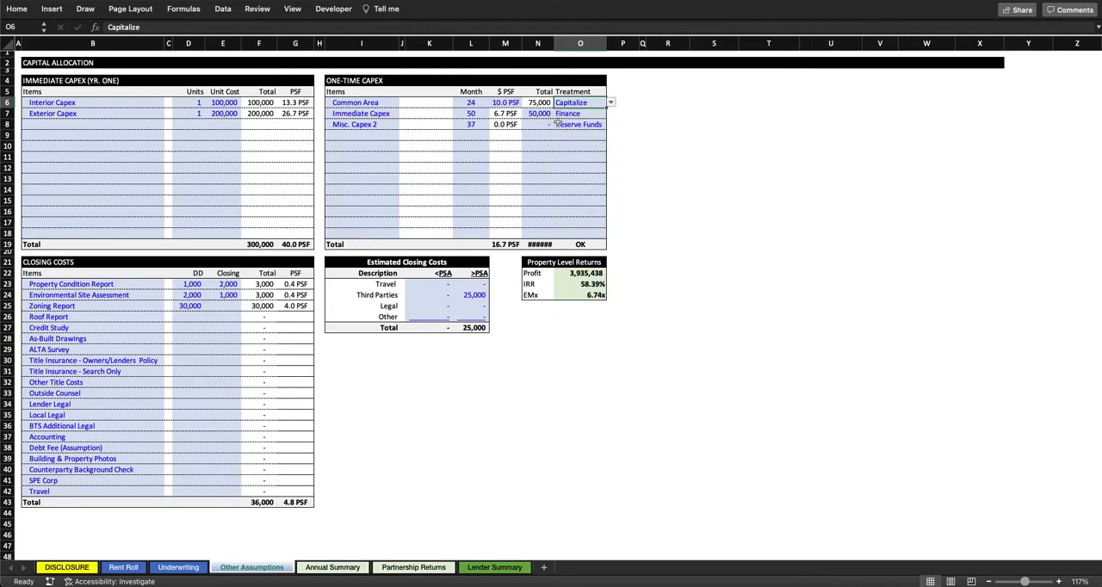
# Step: Return to the Underwriting sheet and examine the Immediate CapEx total under Acquisition Assumptions with its monthly amounts
pyautogui.click(177, 566)
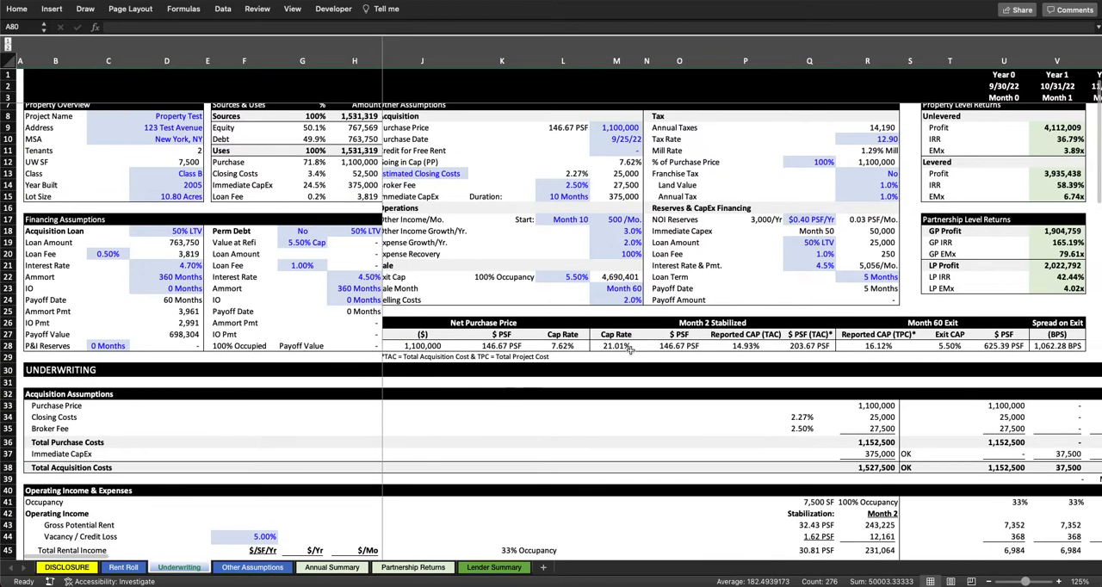
pyautogui.click(876, 454)
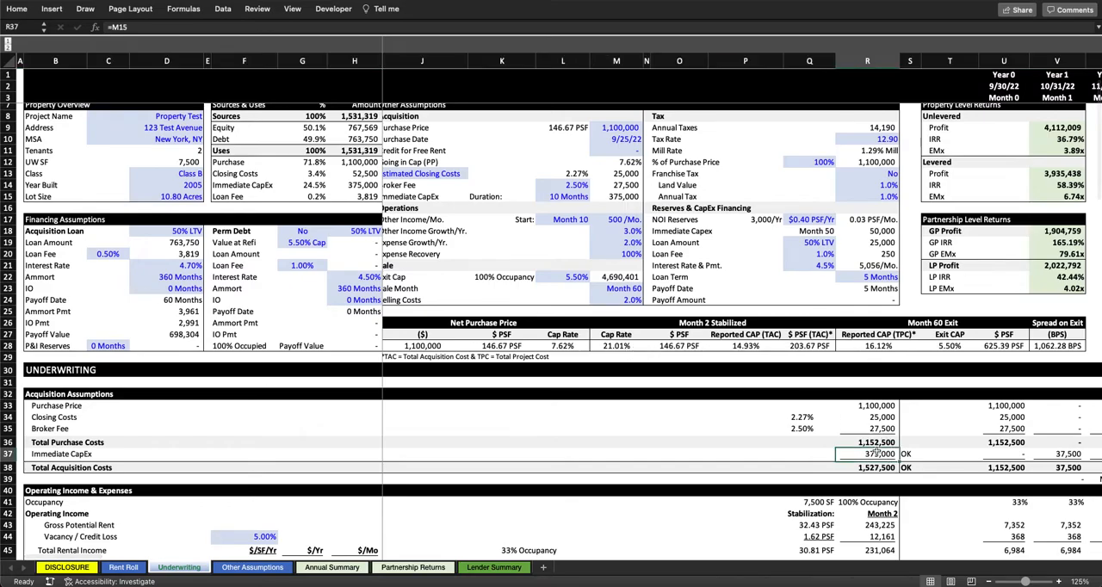
pyautogui.hscroll(6, 876, 454)
pyautogui.hscroll(4, 626, 467)
pyautogui.hscroll(-10, 590, 462)
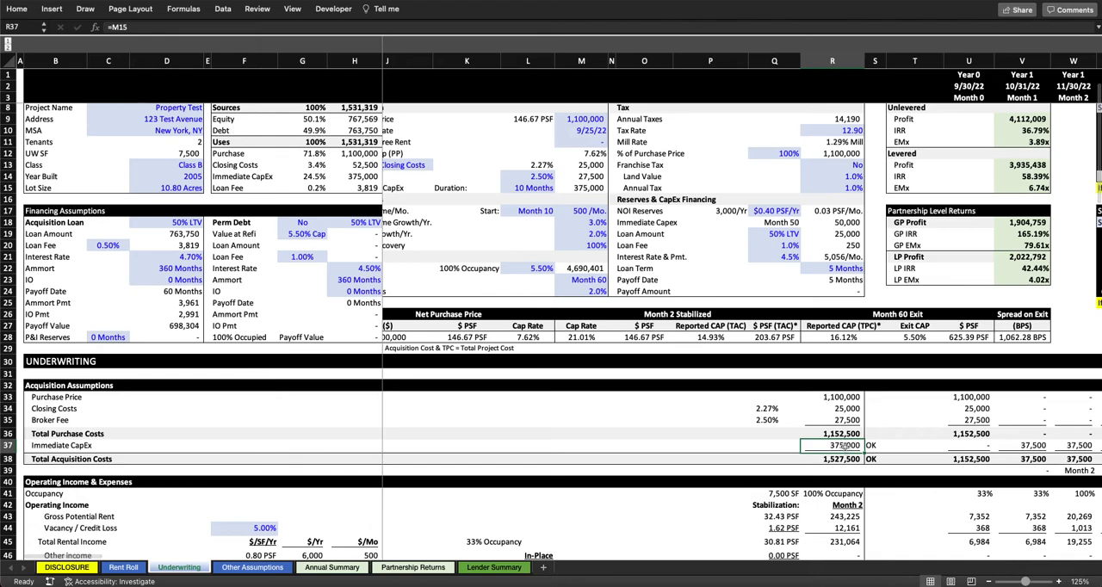
# Step: Trace the Acquisition Loan's Loan Amount formula to the LTV and Total Acquisition Costs, keeping the formula unchanged
pyautogui.doubleClick(166, 233)
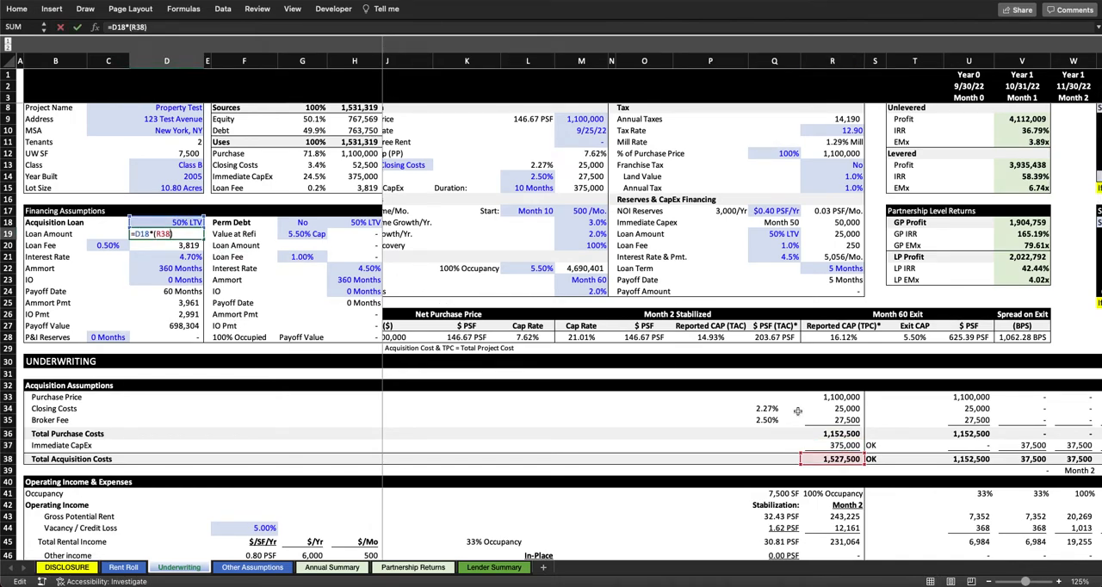
pyautogui.scroll(-3, 797, 412)
pyautogui.hscroll(2, 797, 411)
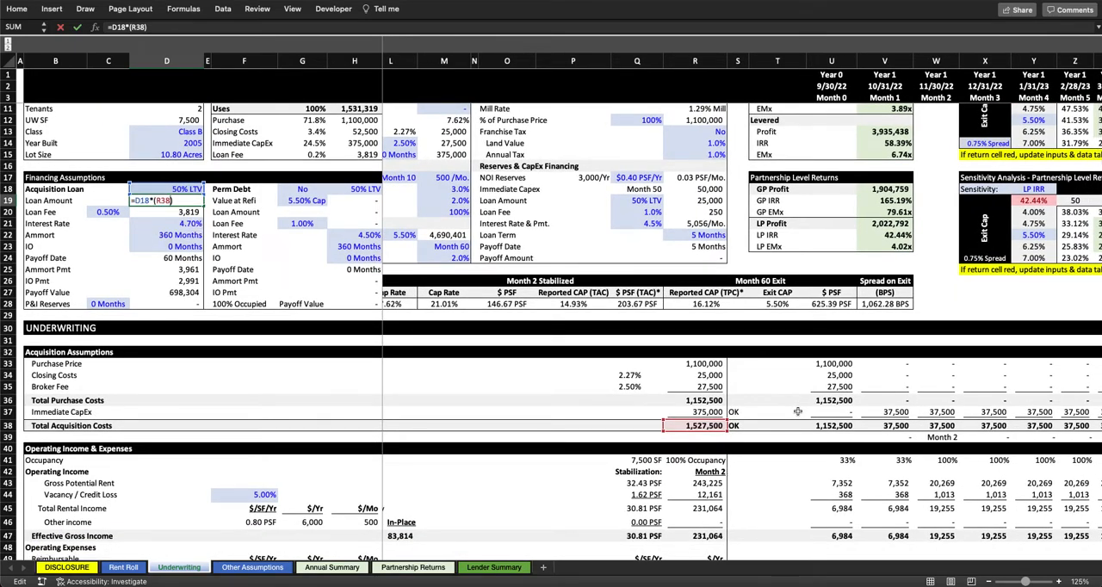
pyautogui.hscroll(4, 797, 412)
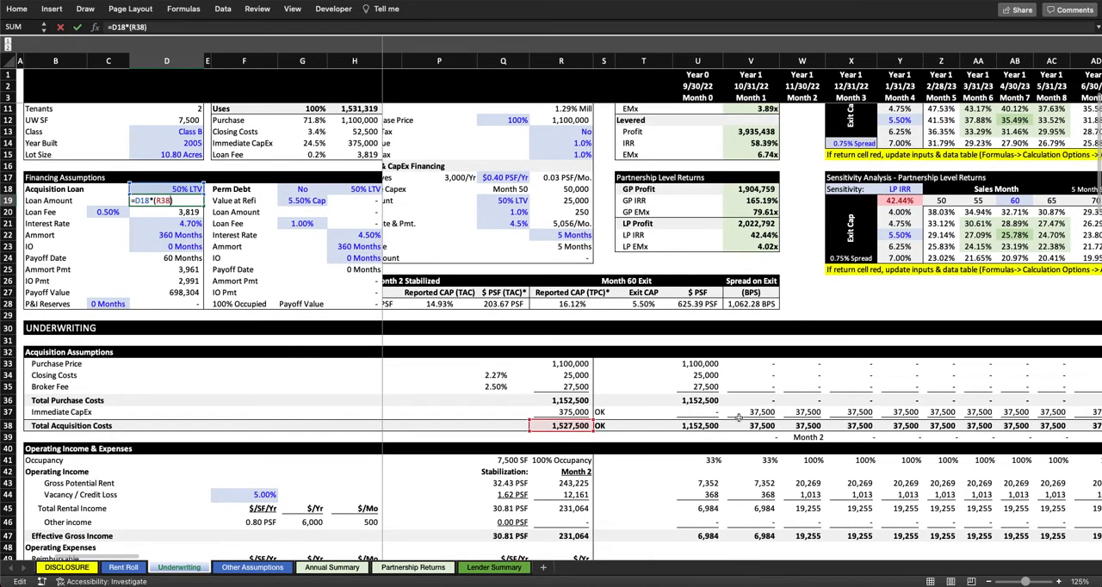
pyautogui.press('Return')
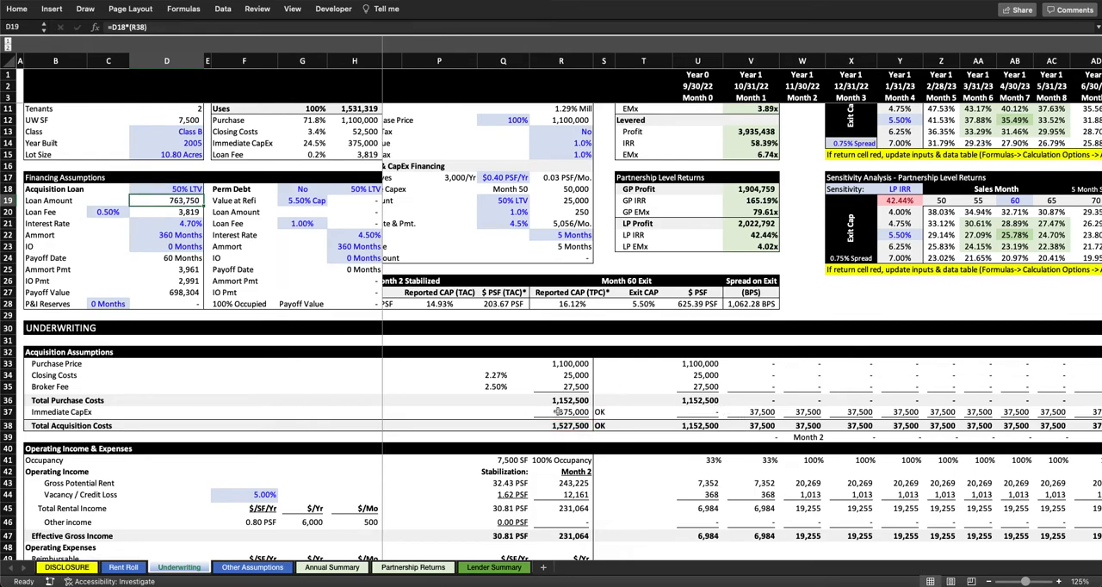
# Step: Look across the monthly columns of the Acquisition Assumptions section on the Underwriting sheet
pyautogui.hscroll(20, 655, 412)
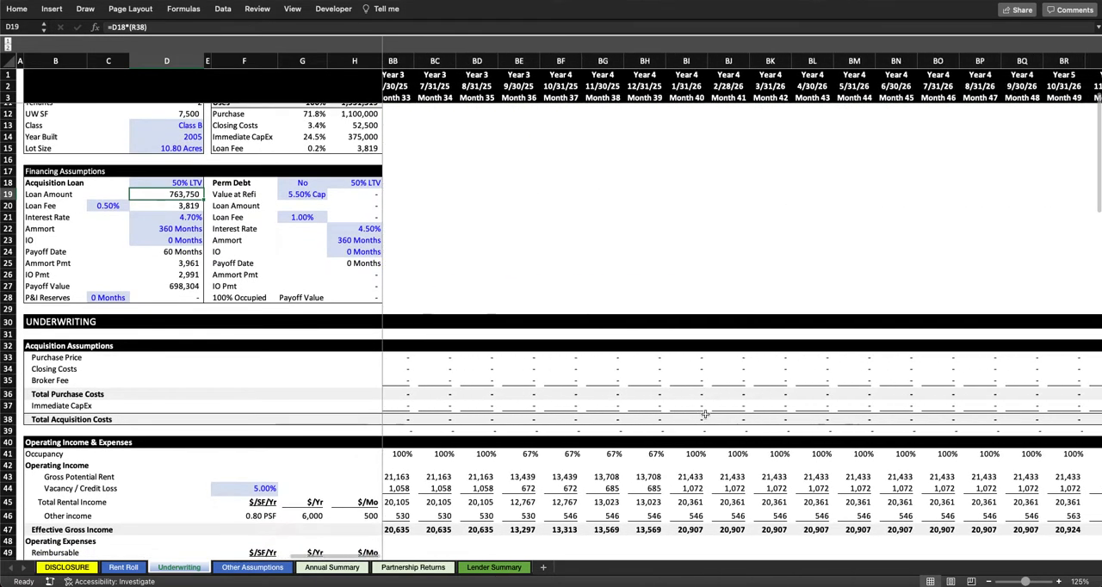
pyautogui.hscroll(-20, 705, 414)
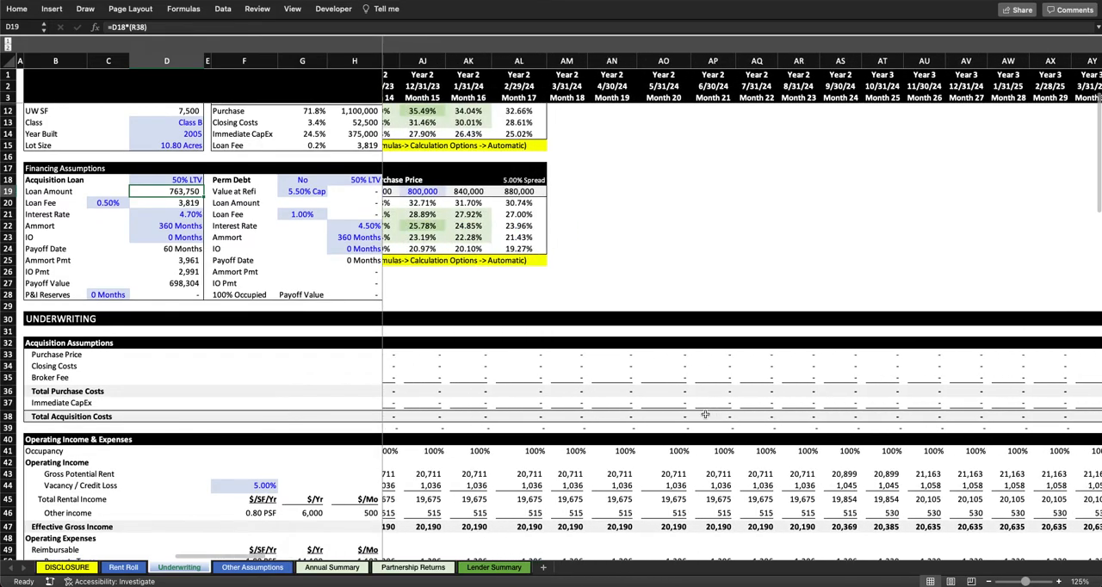
pyautogui.scroll(1, 705, 414)
pyautogui.hscroll(1, 705, 414)
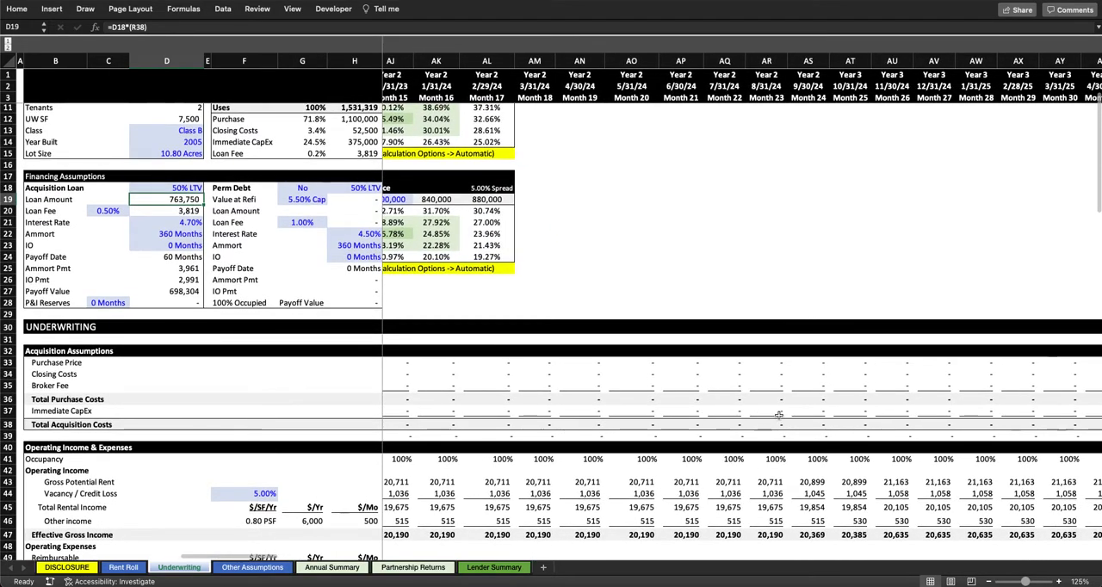
pyautogui.hscroll(-10, 778, 404)
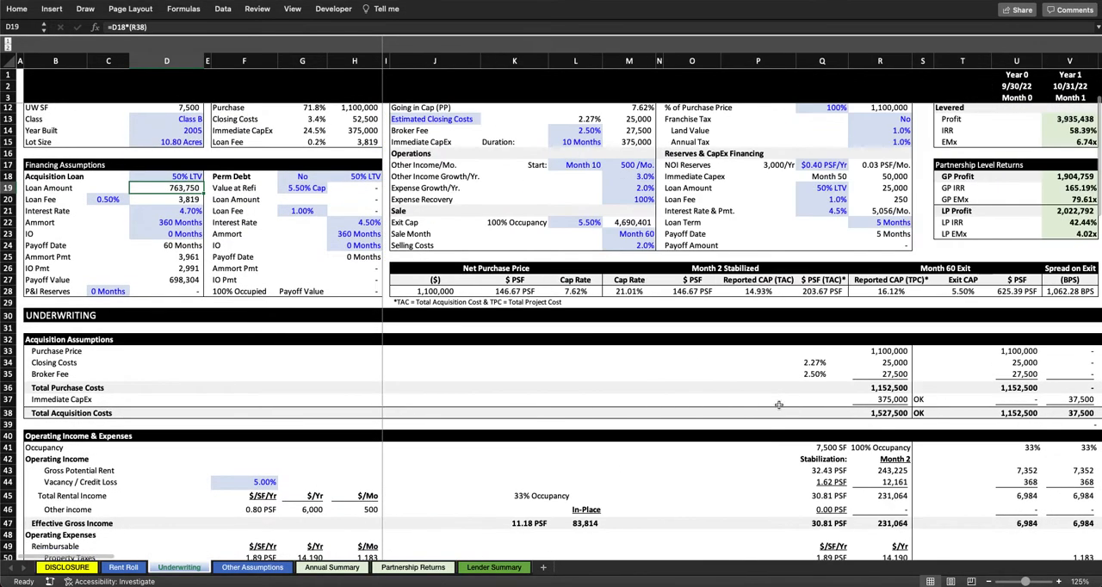
# Step: Examine the monthly Capital Costs, reserves and Adjusted NOI rows, including the months around Month 24, Month 40 and Month 50
pyautogui.scroll(-8, 779, 405)
pyautogui.scroll(-11, 778, 405)
pyautogui.hscroll(10, 778, 405)
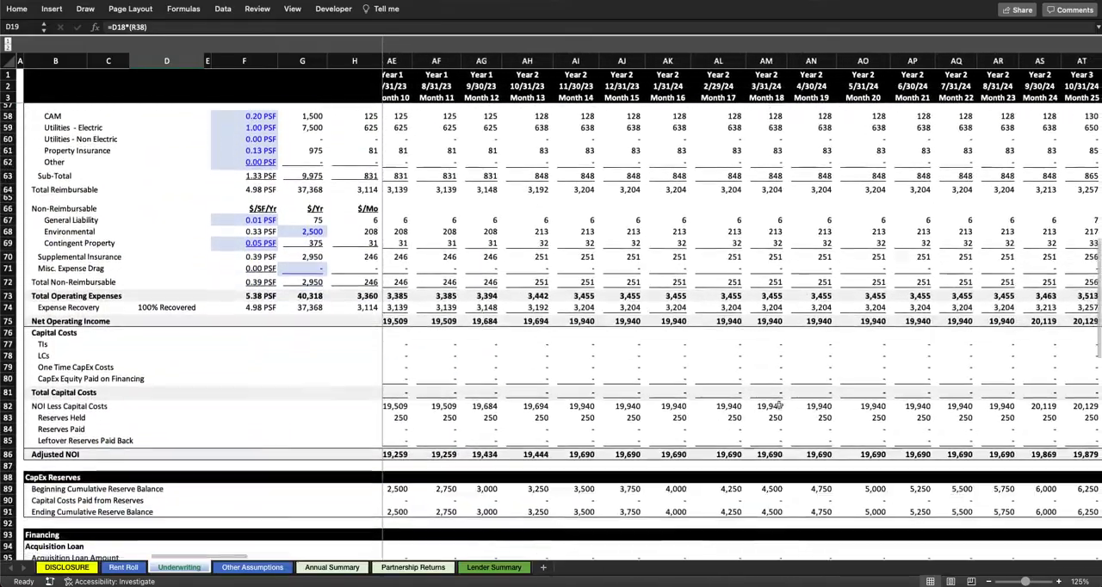
pyautogui.scroll(3, 779, 404)
pyautogui.hscroll(-1, 779, 405)
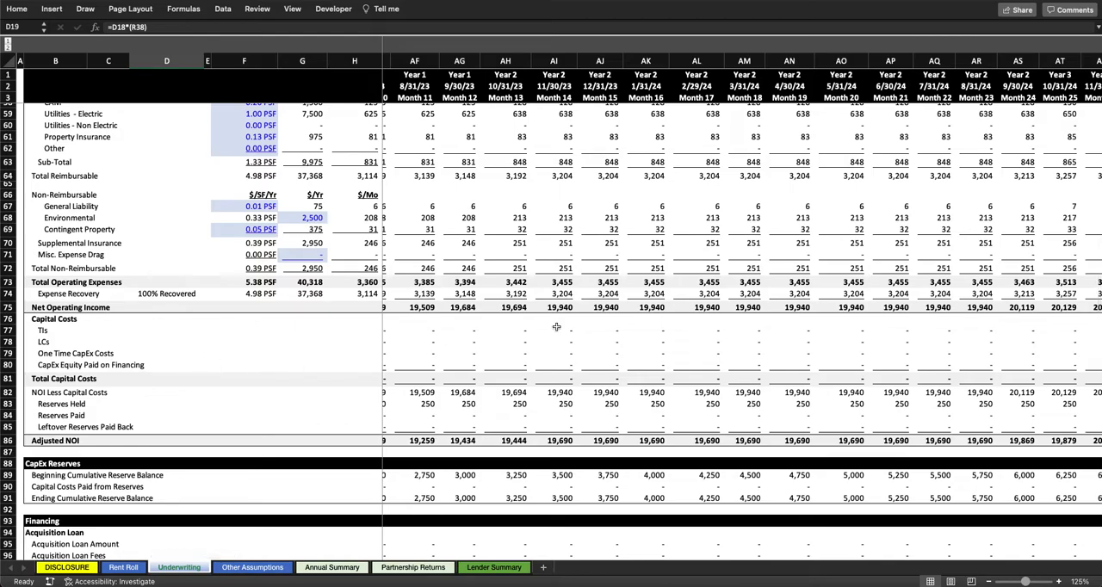
pyautogui.hscroll(10, 837, 322)
pyautogui.hscroll(-20, 837, 322)
pyautogui.hscroll(15, 837, 322)
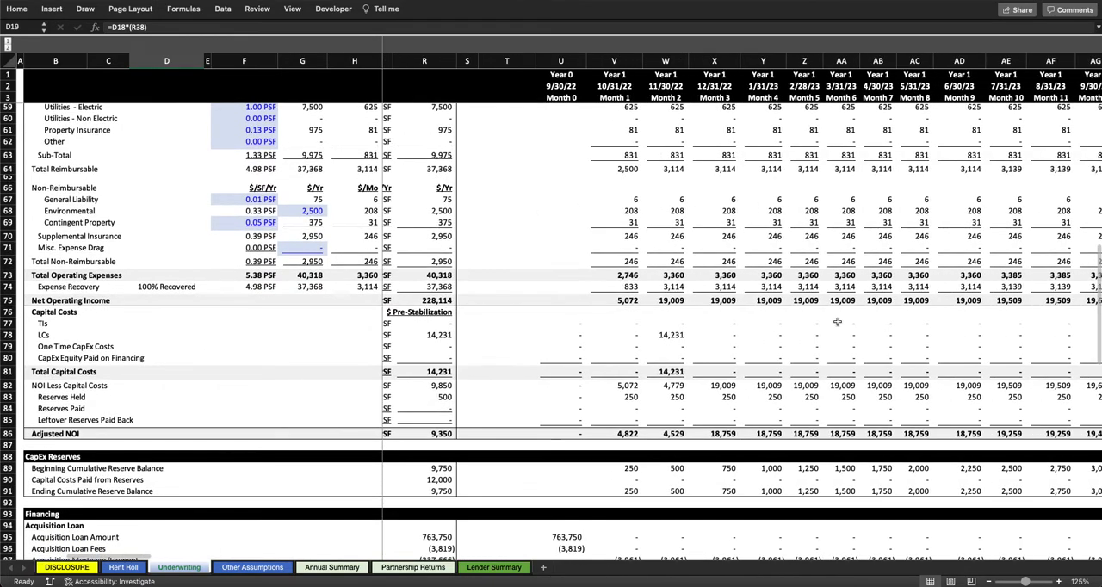
pyautogui.hscroll(20, 837, 322)
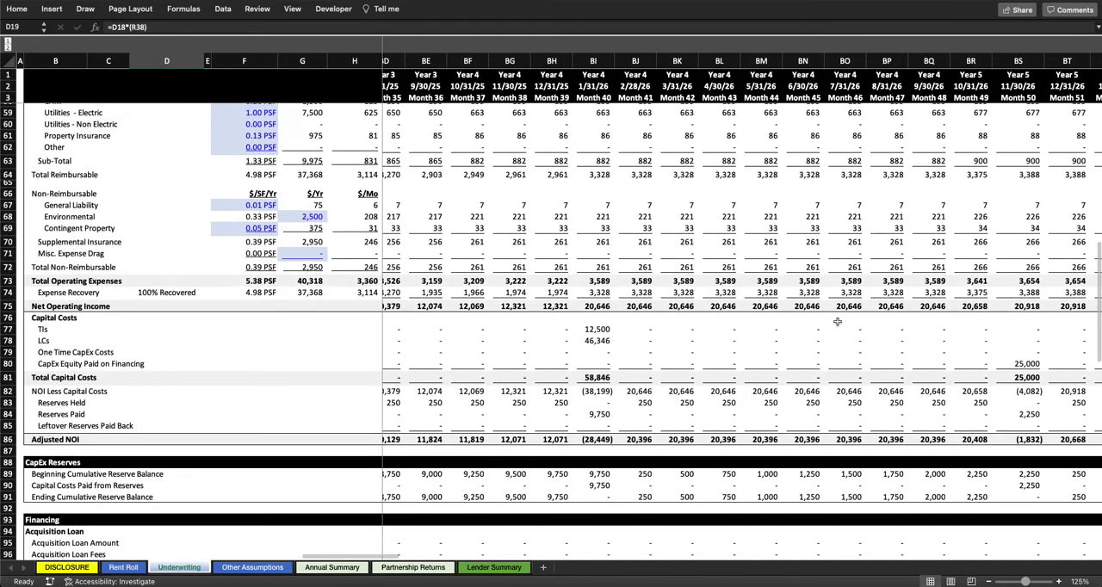
pyautogui.hscroll(-2, 837, 322)
pyautogui.scroll(-1, 837, 322)
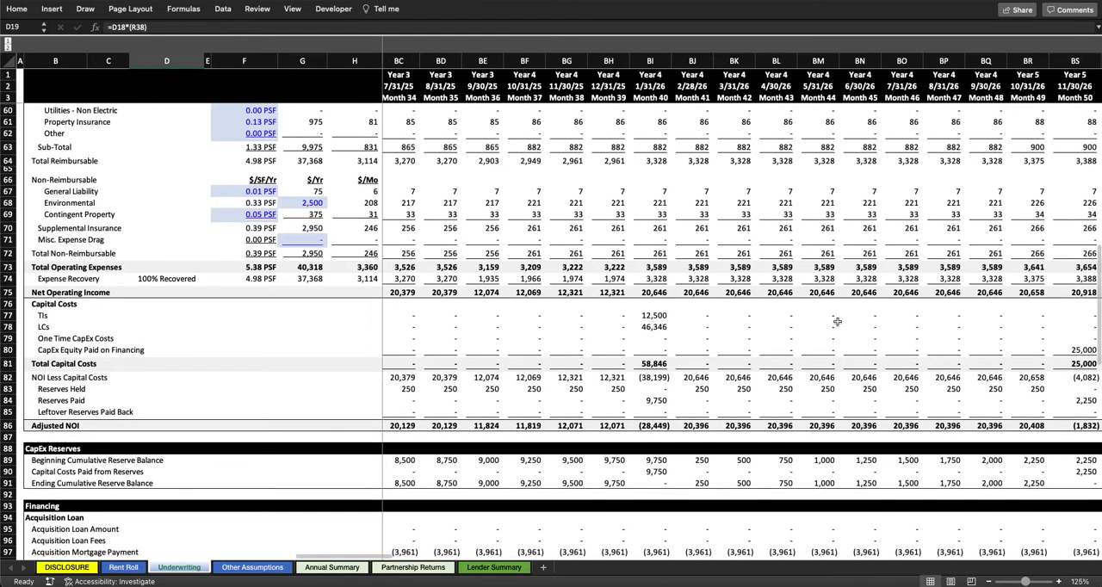
pyautogui.hscroll(2, 837, 322)
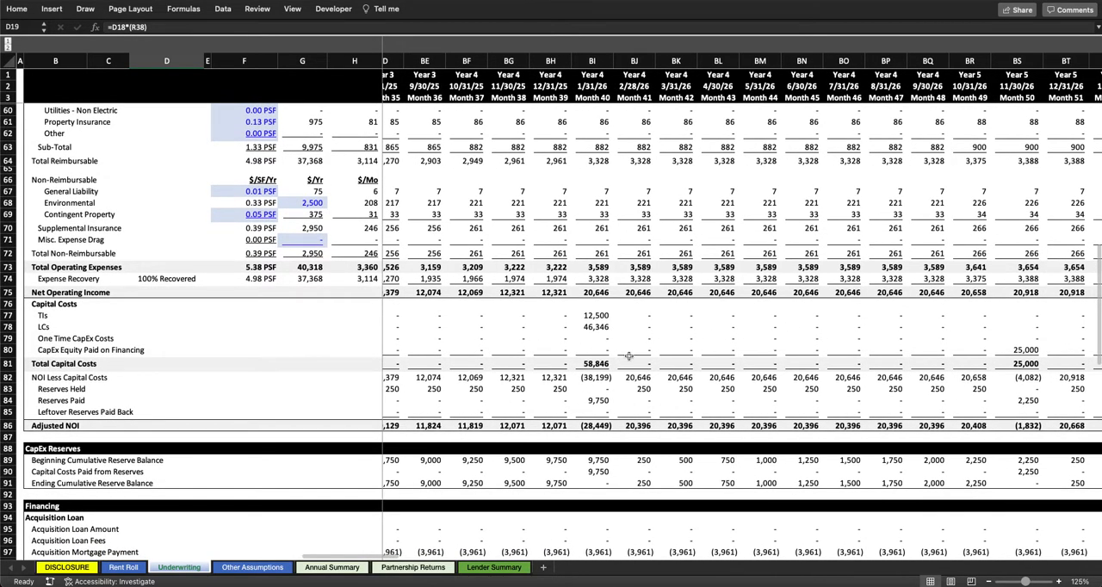
pyautogui.hscroll(-20, 628, 355)
pyautogui.hscroll(20, 628, 356)
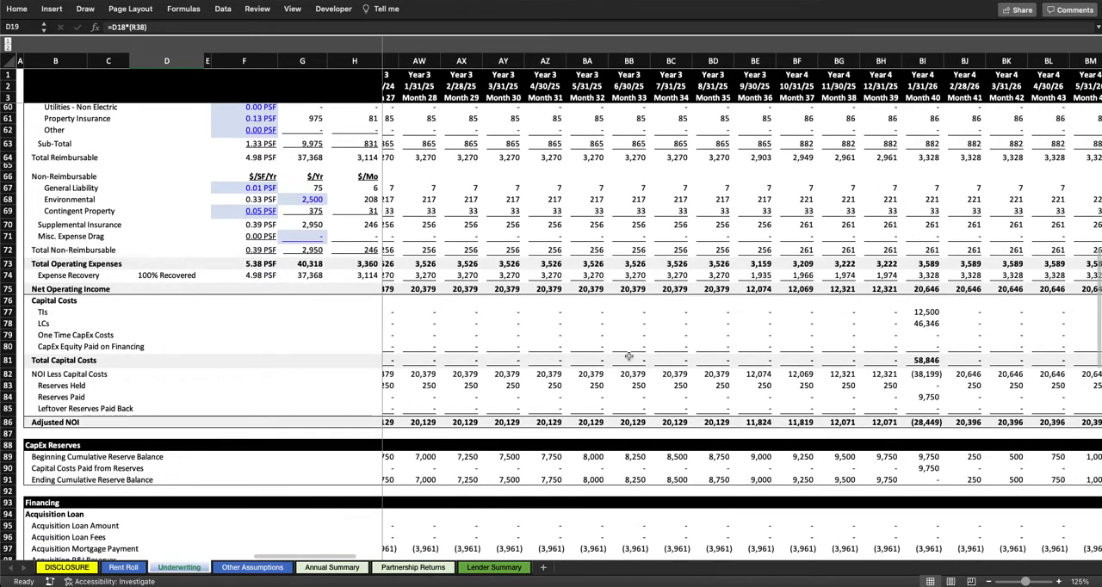
pyautogui.hscroll(-20, 628, 355)
# Step: On Other Assumptions, set the Common Area one-time capex treatment to Reserve Funds and check its month and total
pyautogui.click(237, 567)
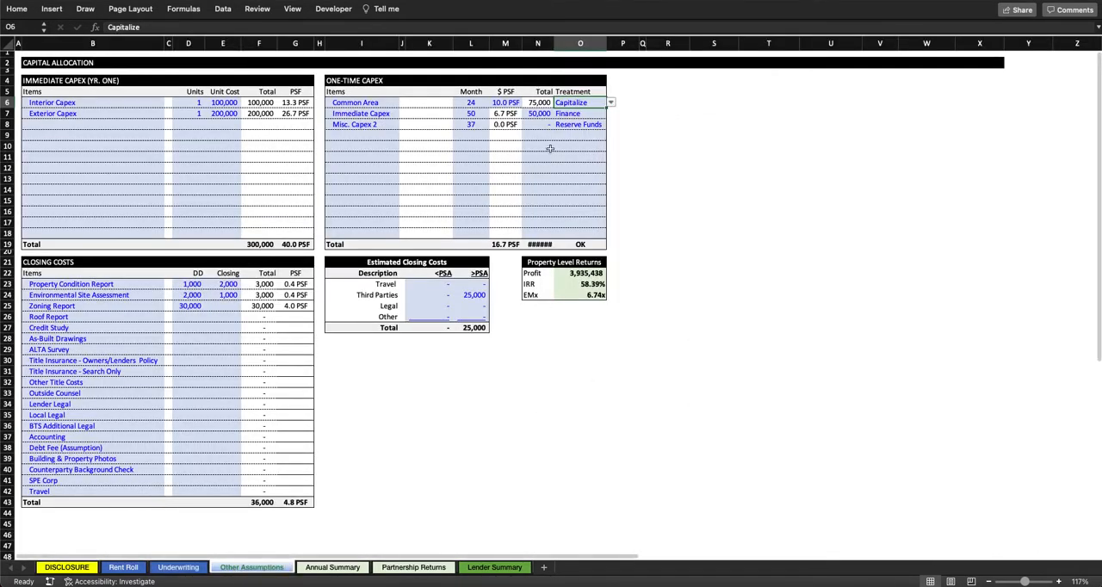
pyautogui.click(611, 102)
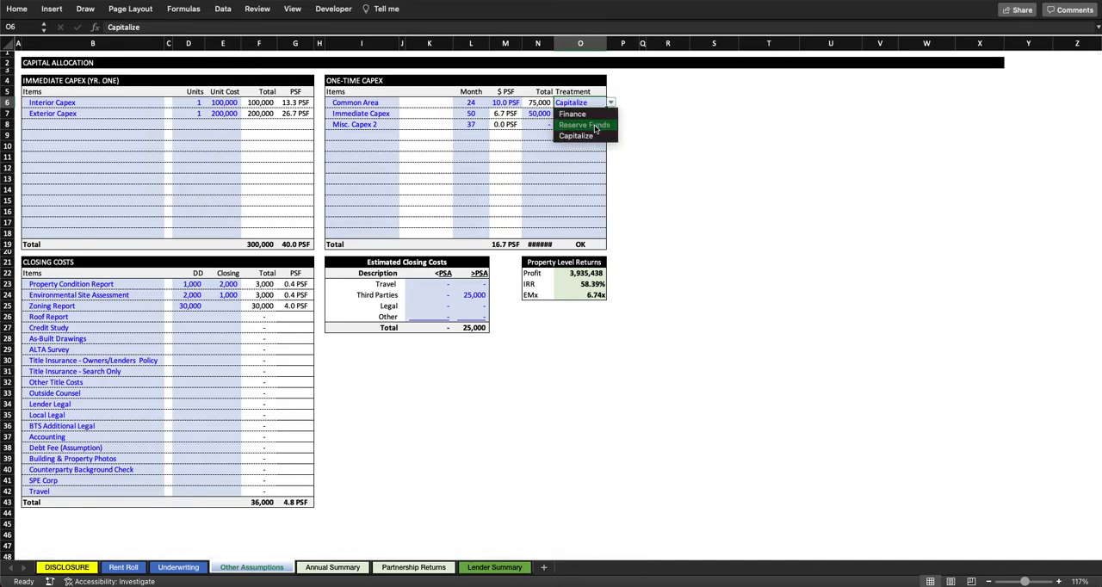
pyautogui.click(594, 127)
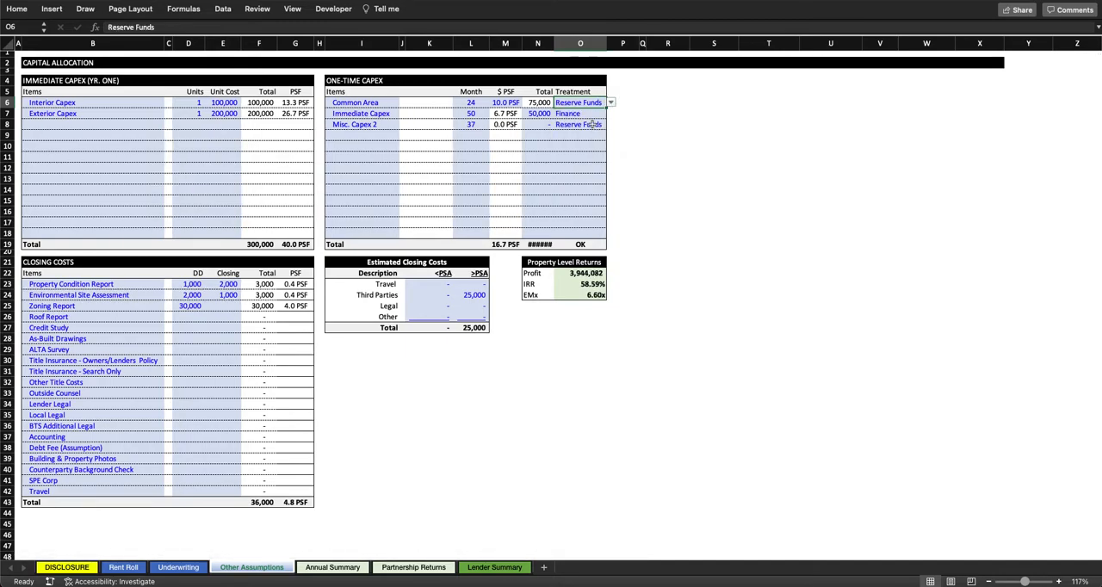
pyautogui.click(475, 102)
pyautogui.click(540, 103)
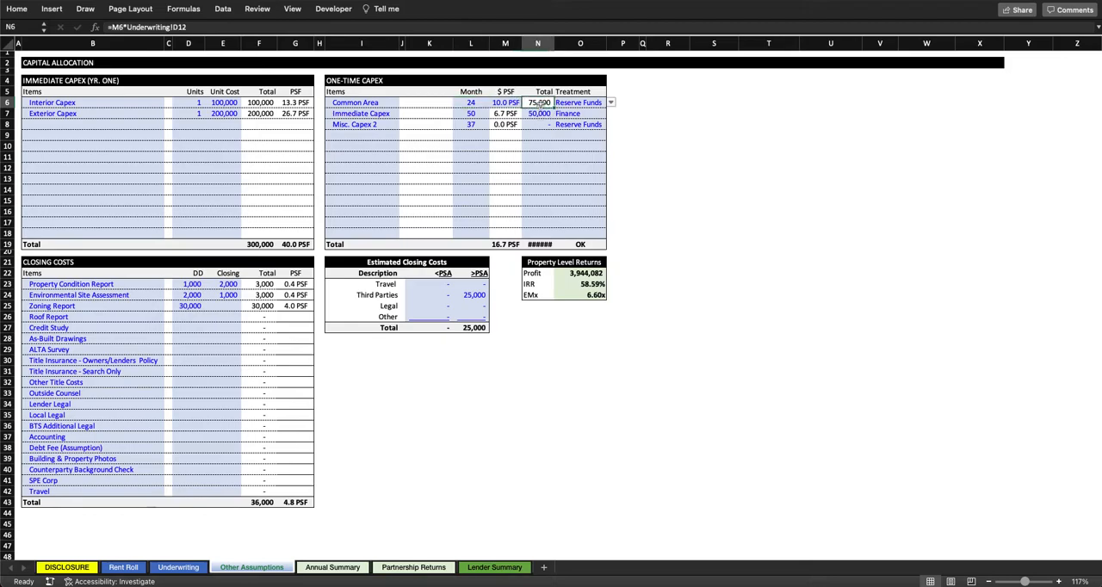
pyautogui.click(578, 103)
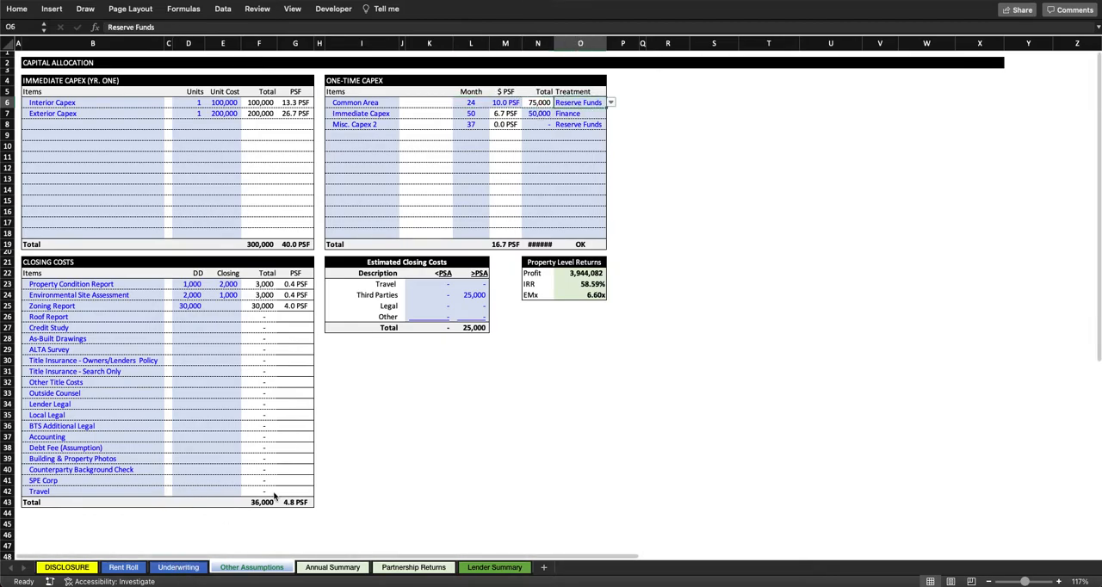
# Step: Return to the Underwriting sheet and inspect the One Time CapEx Costs formula for Month 24
pyautogui.click(178, 568)
pyautogui.scroll(-1, 62, 295)
pyautogui.scroll(5, 73, 336)
pyautogui.scroll(-4, 89, 380)
pyautogui.moveTo(79, 374); pyautogui.dragTo(567, 373)
pyautogui.hscroll(15, 566, 374)
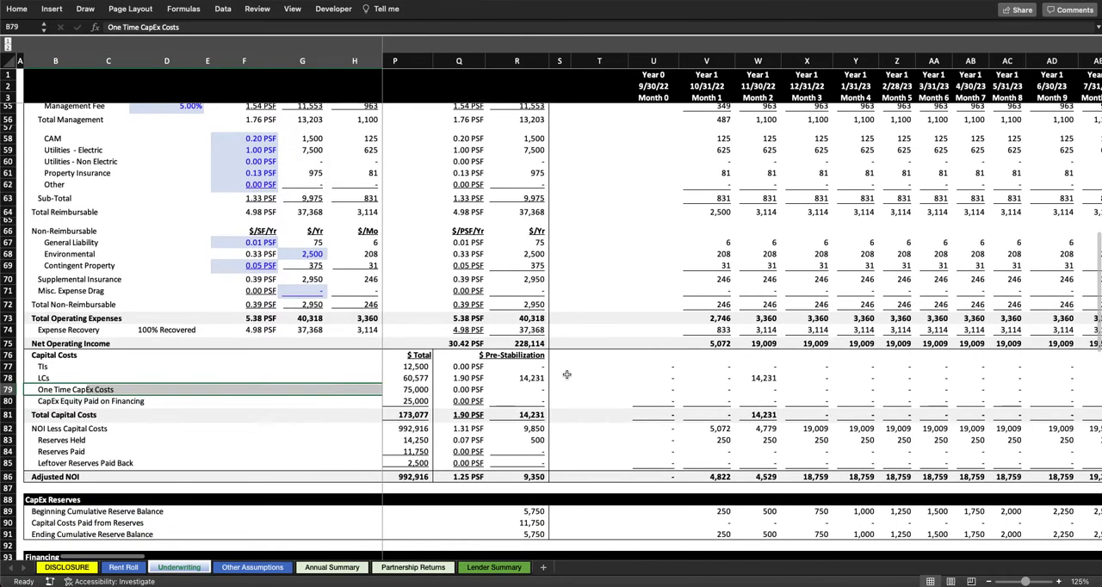
pyautogui.scroll(1, 571, 376)
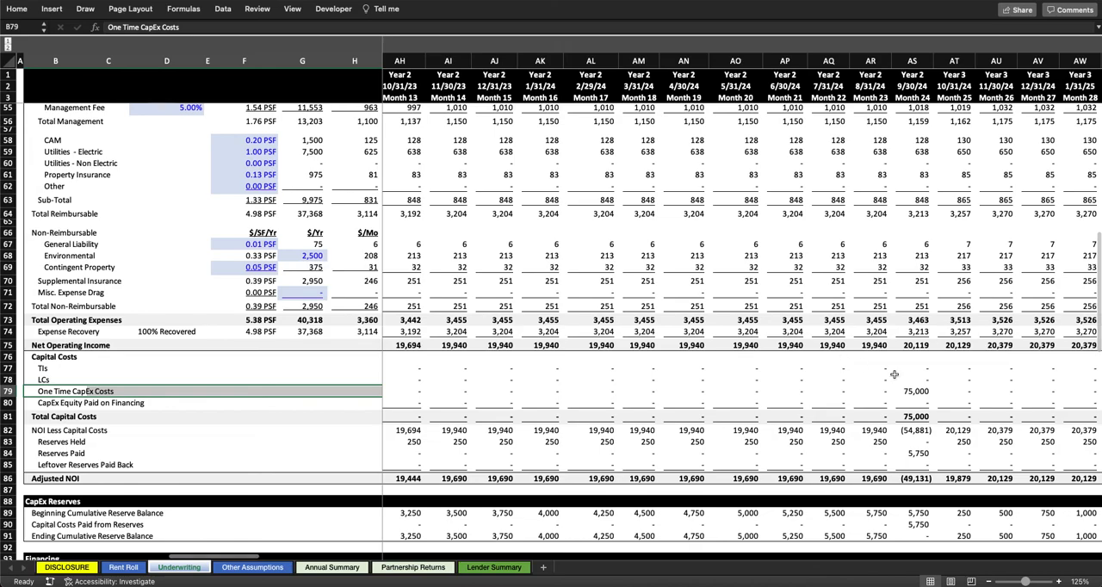
pyautogui.click(916, 391)
pyautogui.hscroll(3, 1070, 389)
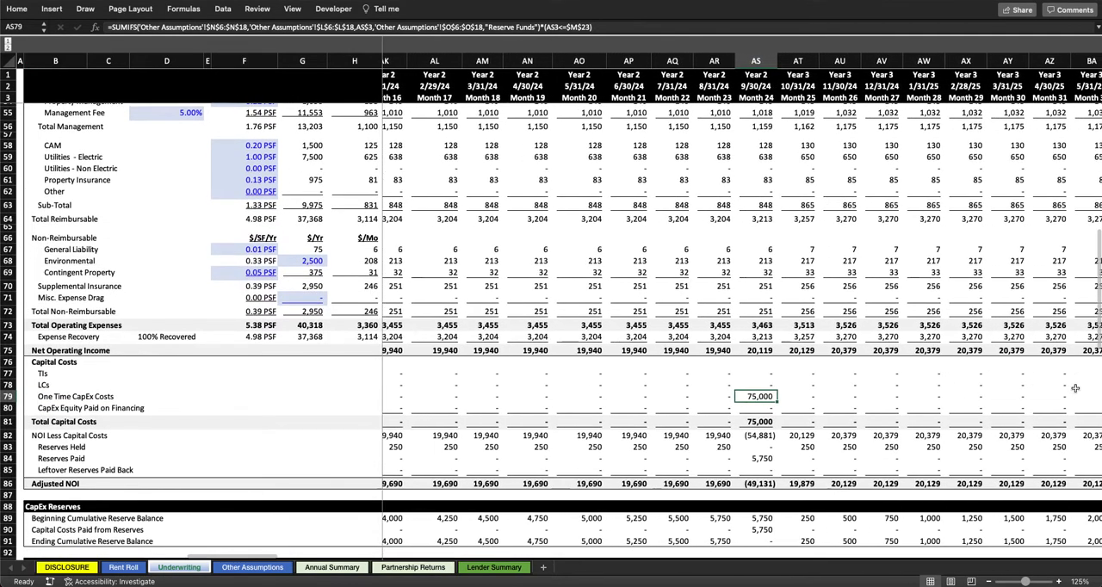
# Step: Follow Month 24 from Total Capital Costs through the CapEx Reserves and Financing sections to Net Levered Cash Flow
pyautogui.scroll(-3, 702, 329)
pyautogui.hscroll(2, 702, 328)
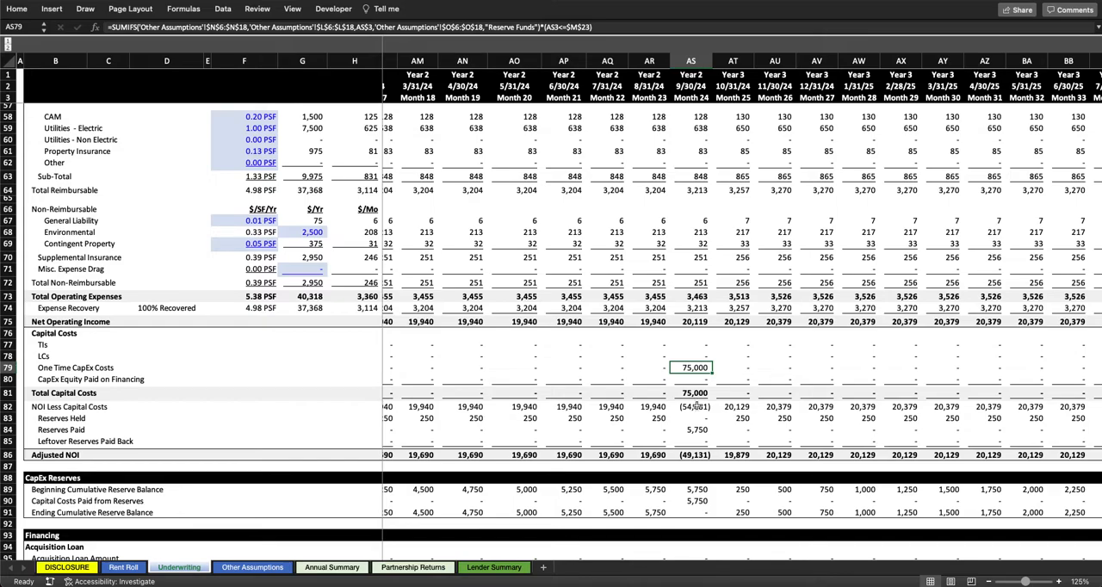
pyautogui.scroll(-3, 695, 408)
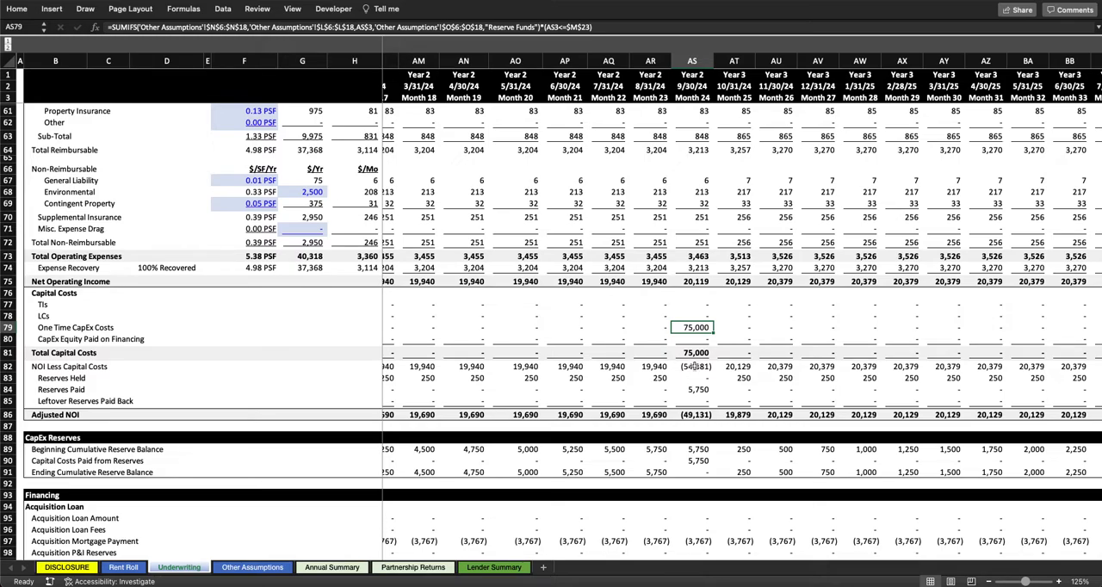
pyautogui.scroll(-5, 697, 366)
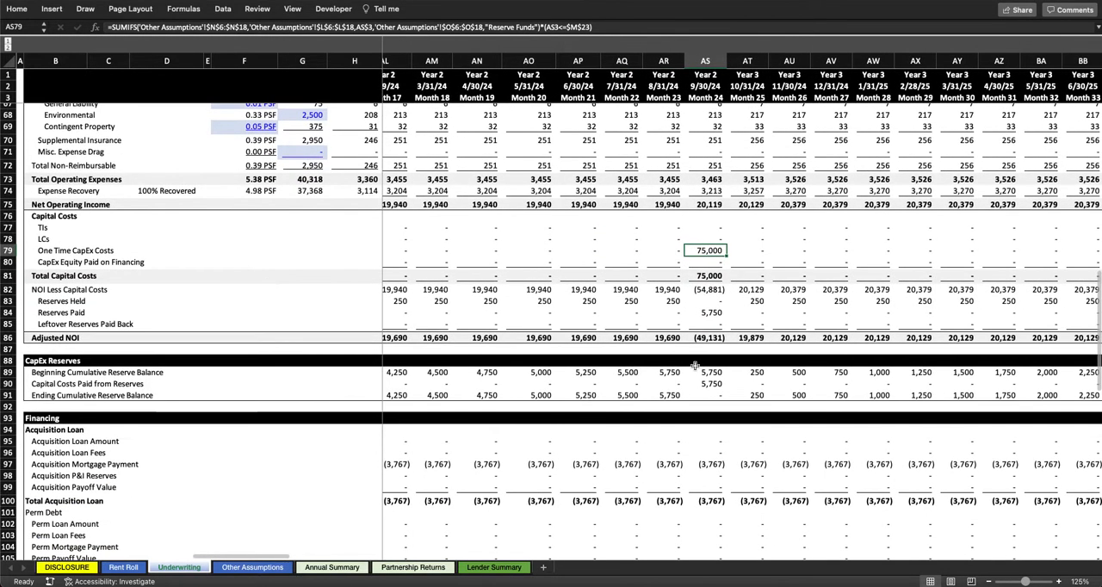
pyautogui.scroll(-6, 706, 275)
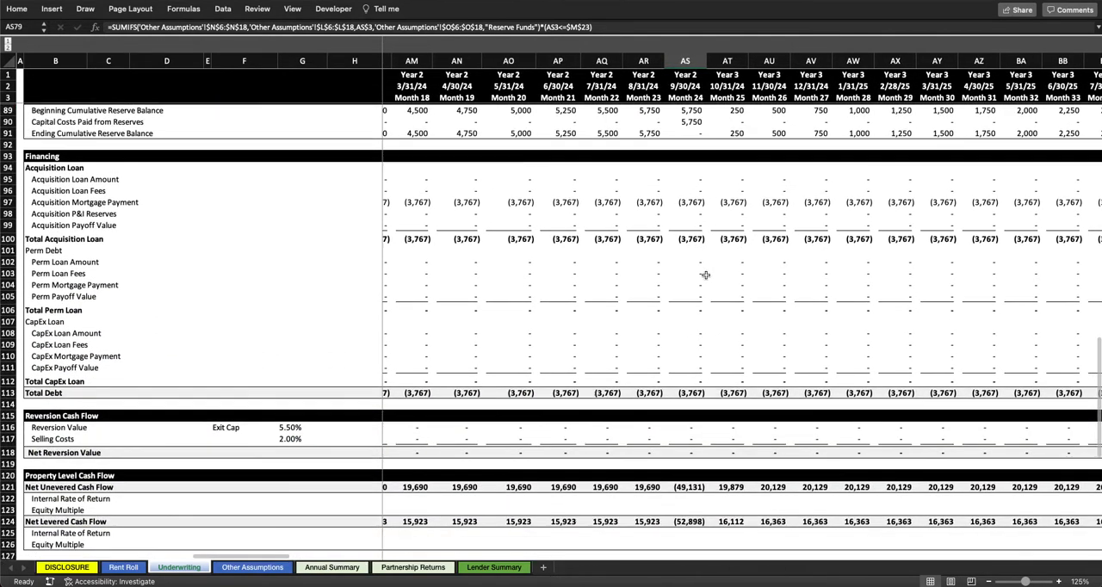
pyautogui.scroll(5, 705, 275)
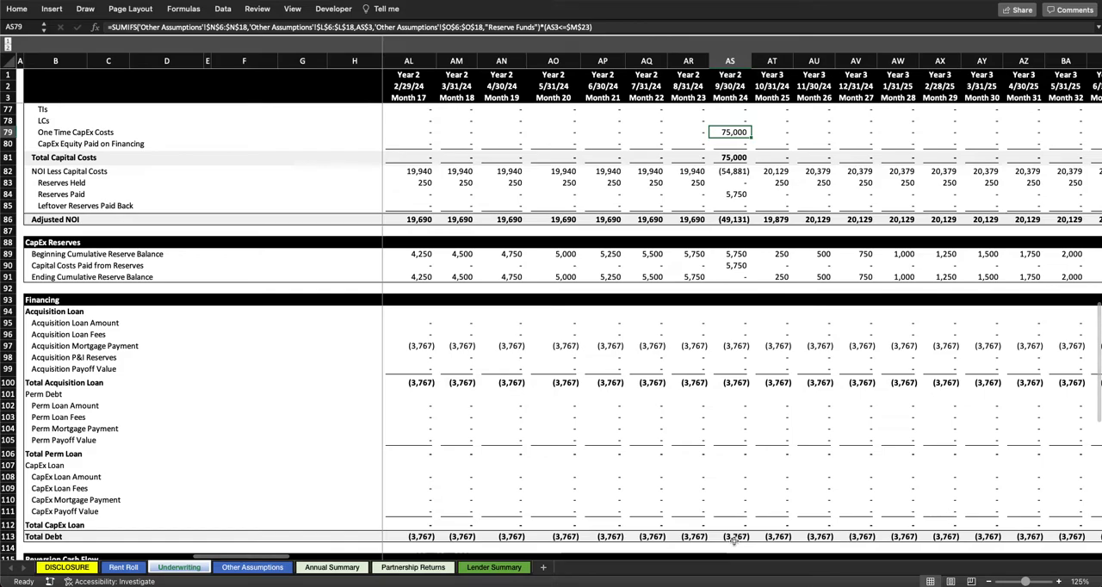
pyautogui.scroll(-5, 734, 526)
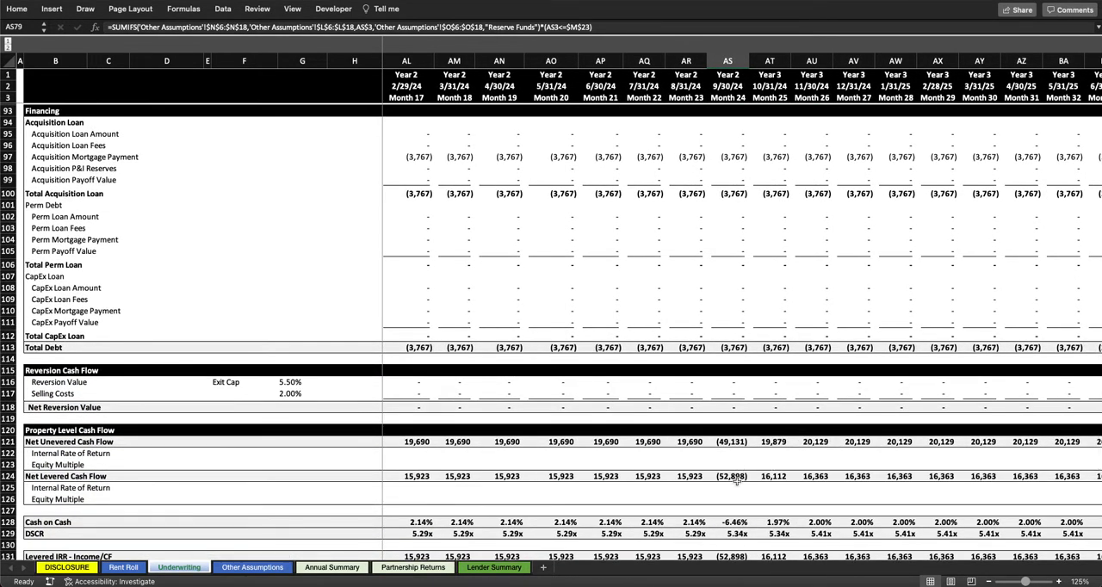
pyautogui.scroll(8, 736, 483)
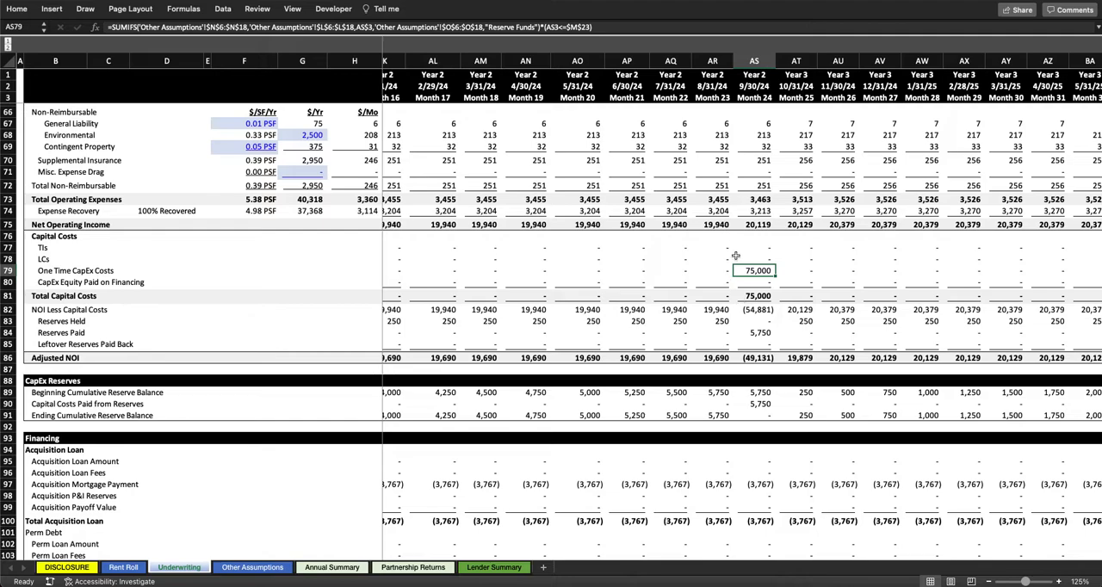
# Step: Return to Other Assumptions and widen the Total column of the One-Time Capex table to fit its contents
pyautogui.click(247, 568)
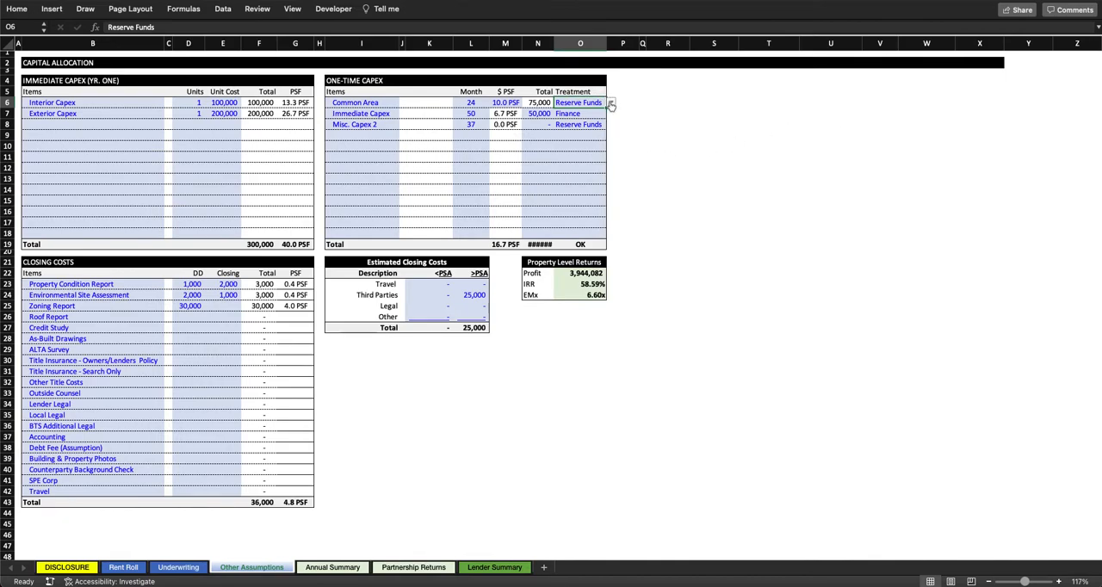
pyautogui.click(531, 103)
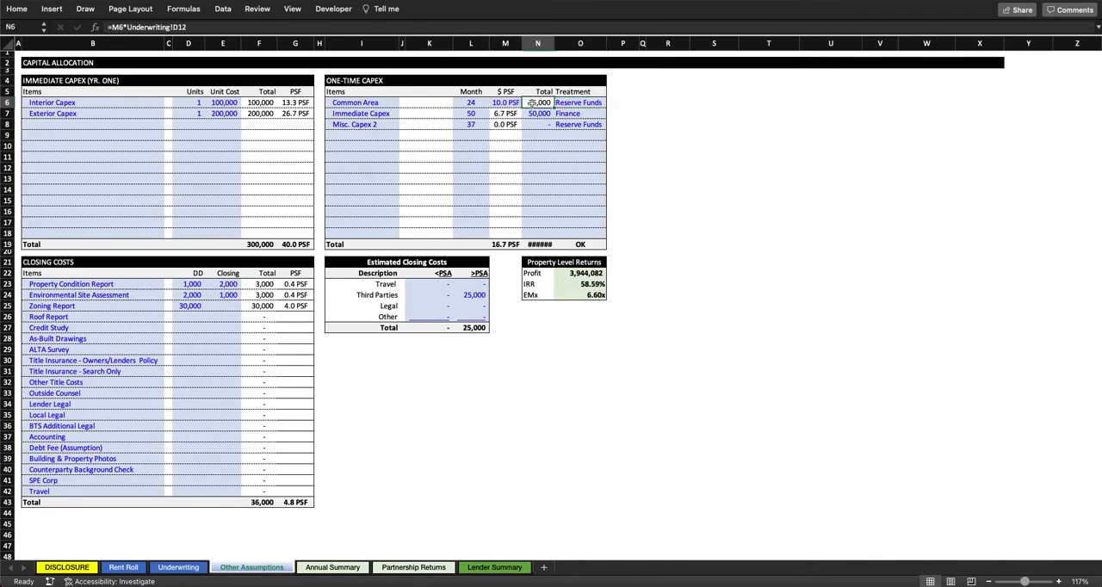
pyautogui.doubleClick(555, 43)
# Step: Set the Common Area treatment to Finance, inspect the check formula under the Treatment column, and highlight both Finance items
pyautogui.click(583, 103)
pyautogui.click(616, 103)
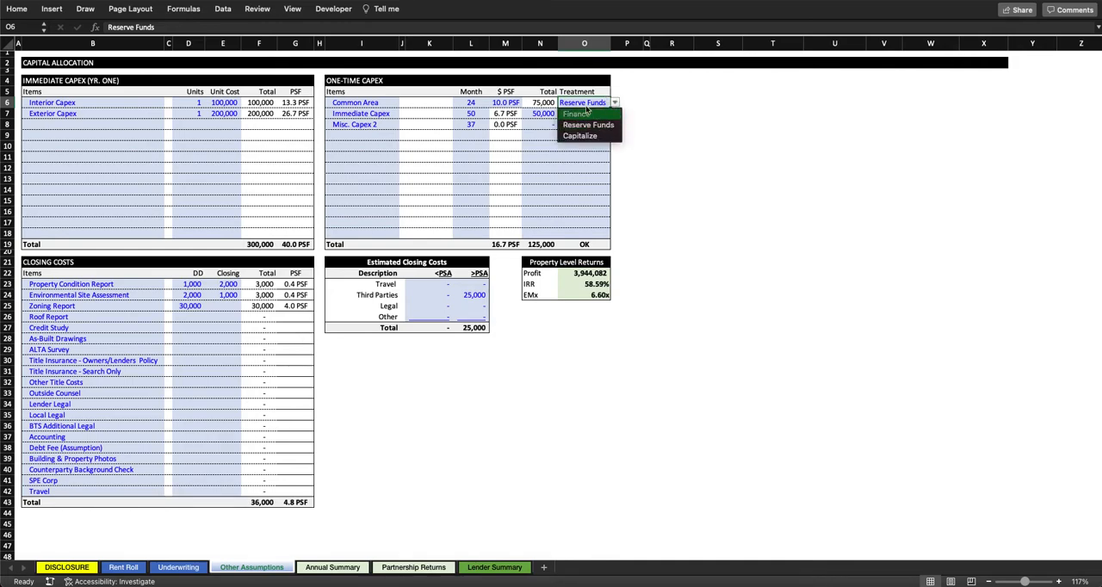
pyautogui.click(587, 113)
pyautogui.press('Left')
pyautogui.click(586, 243)
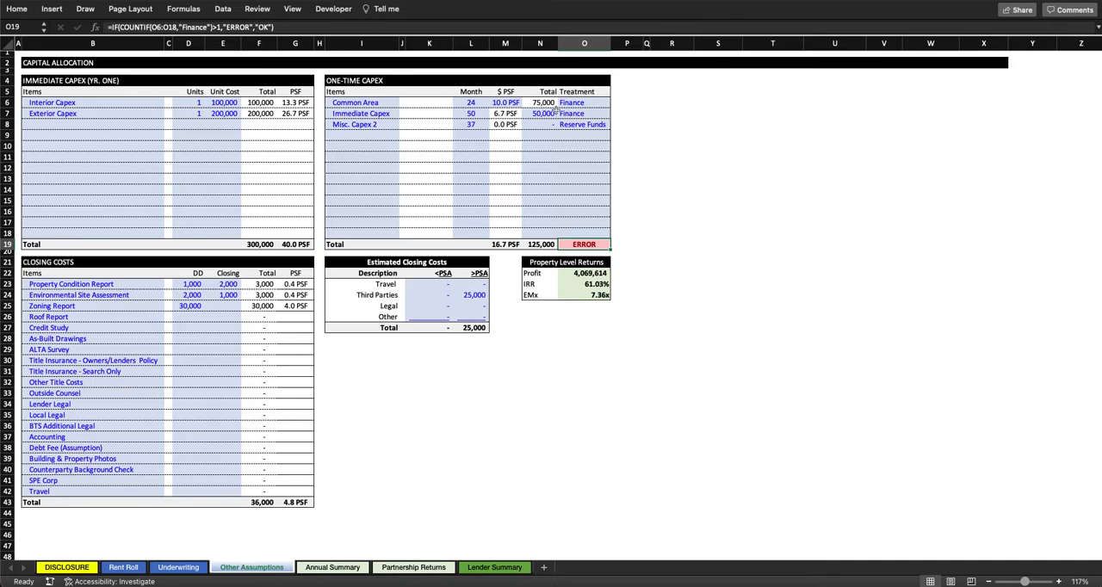
pyautogui.moveTo(570, 114); pyautogui.dragTo(572, 102)
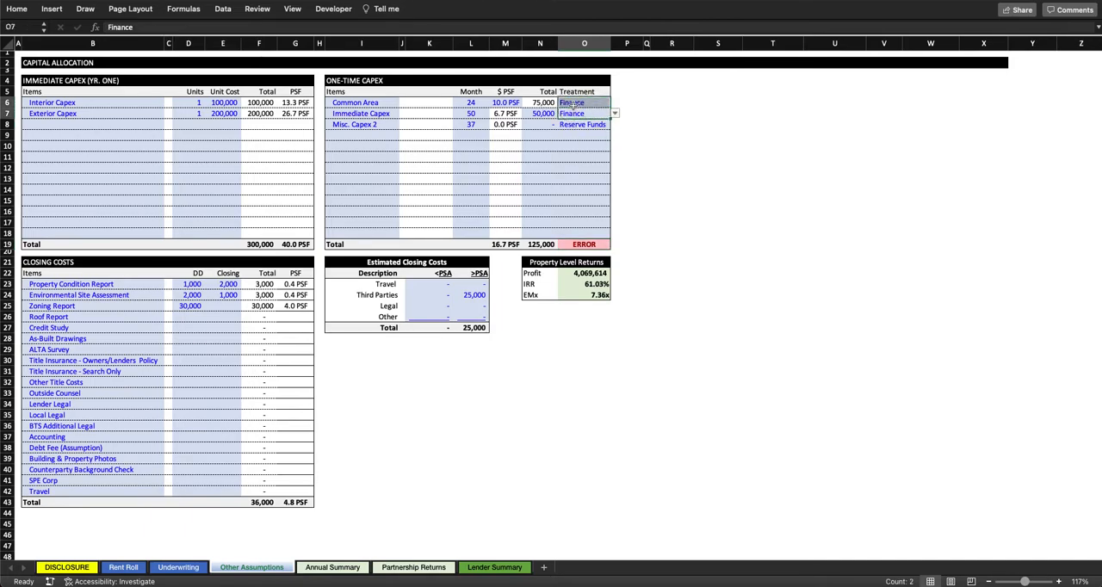
# Step: Set the Immediate Capex item's treatment to Reserve Funds and select the Common Area treatment cell
pyautogui.click(597, 113)
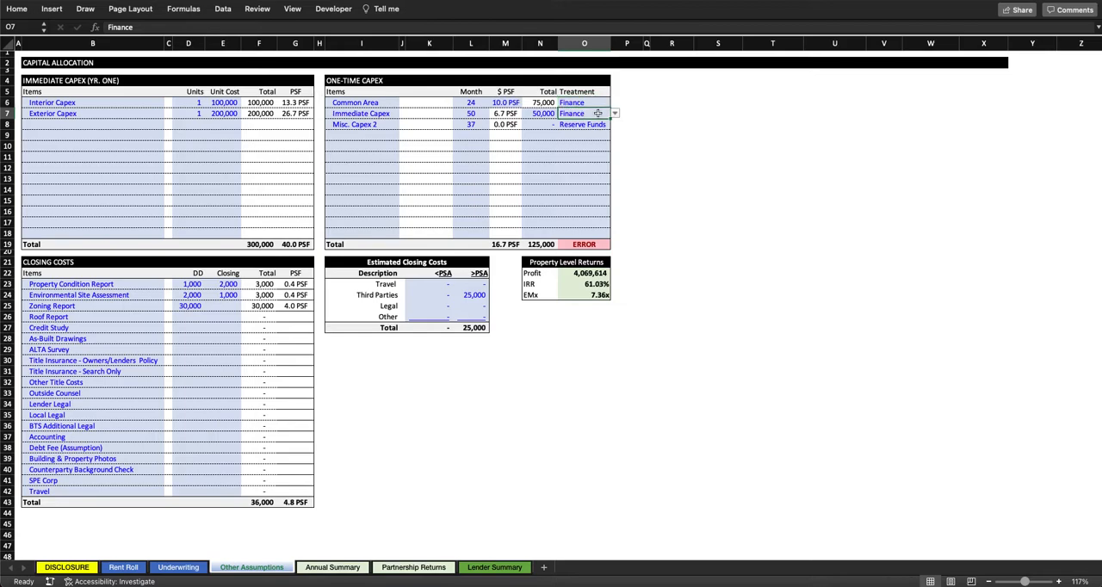
pyautogui.click(615, 114)
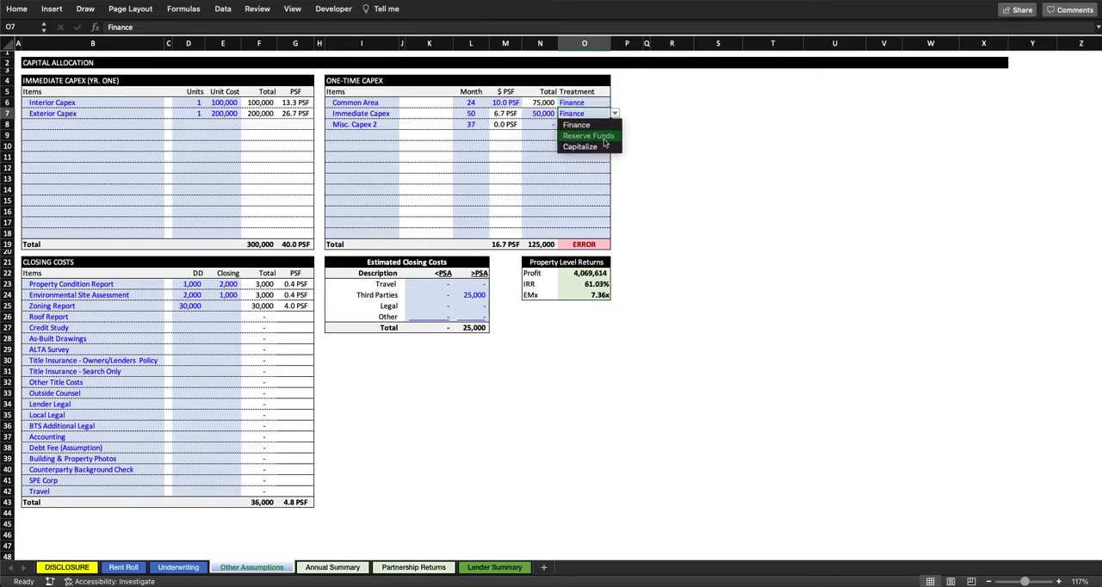
pyautogui.press('Return')
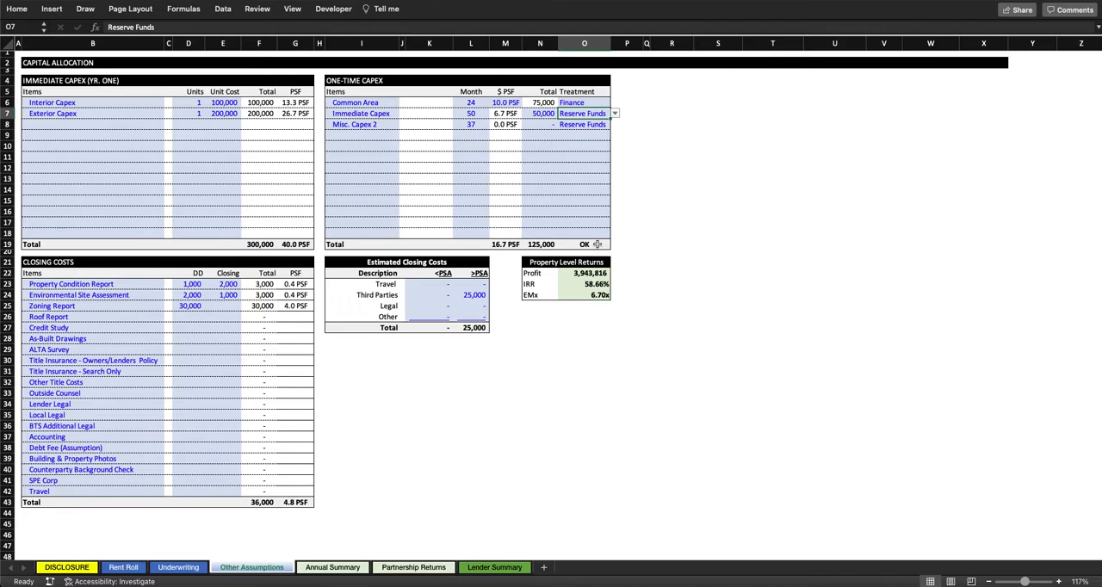
pyautogui.click(587, 102)
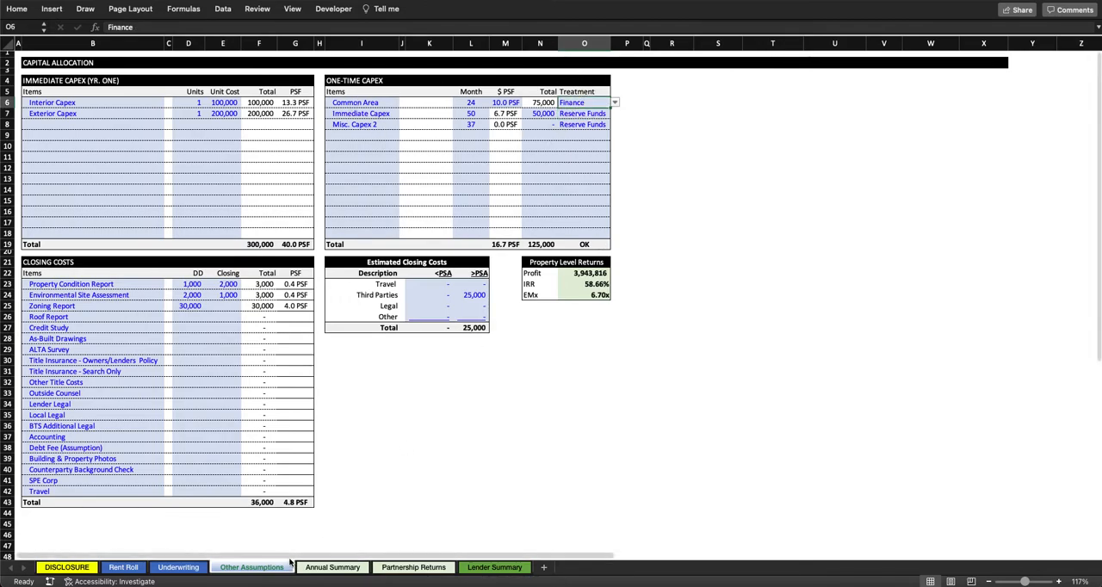
# Step: On Underwriting, inspect the Reserves & CapEx Financing section's Common Area name, month and cost formulas and the loan amount's LTV input
pyautogui.click(173, 569)
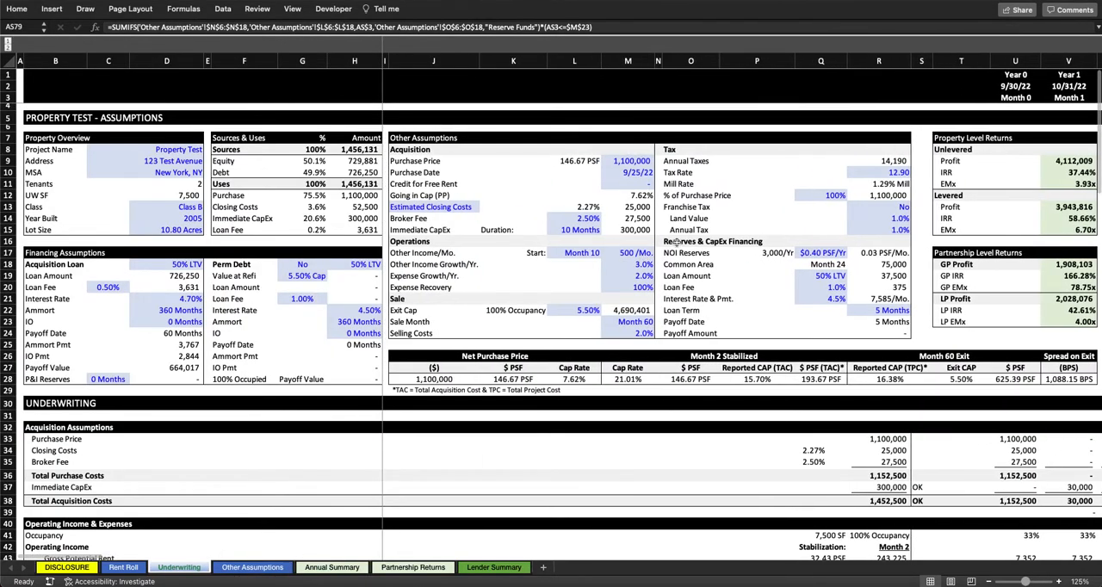
pyautogui.click(904, 241)
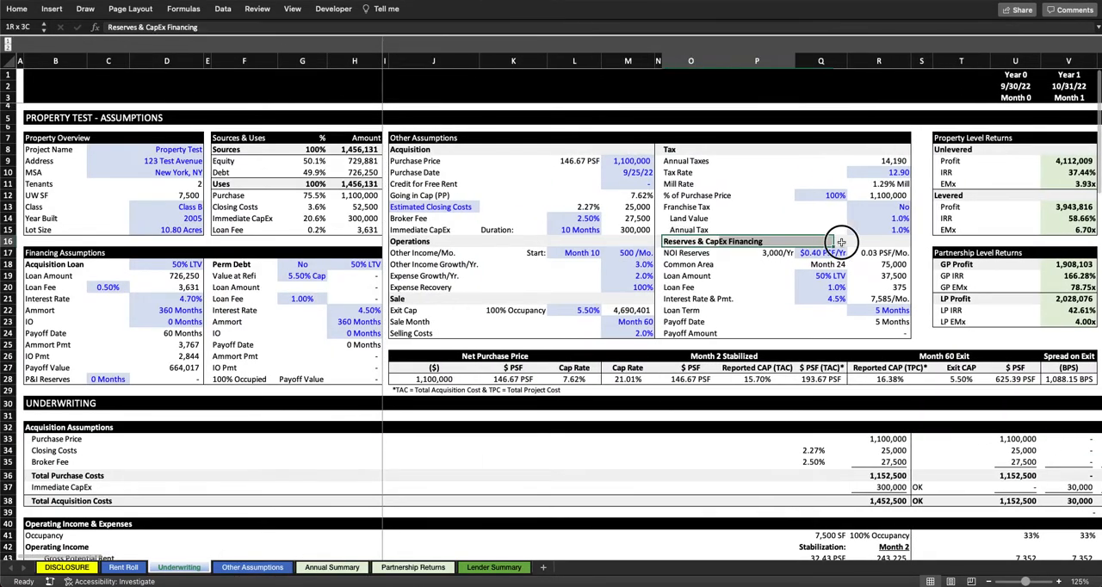
pyautogui.click(689, 264)
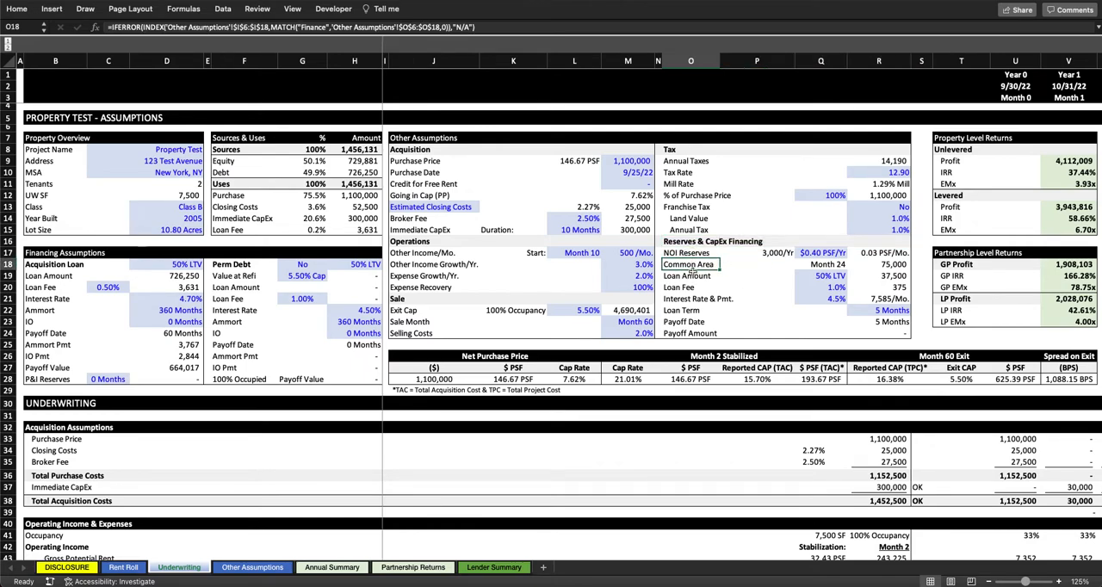
pyautogui.click(839, 265)
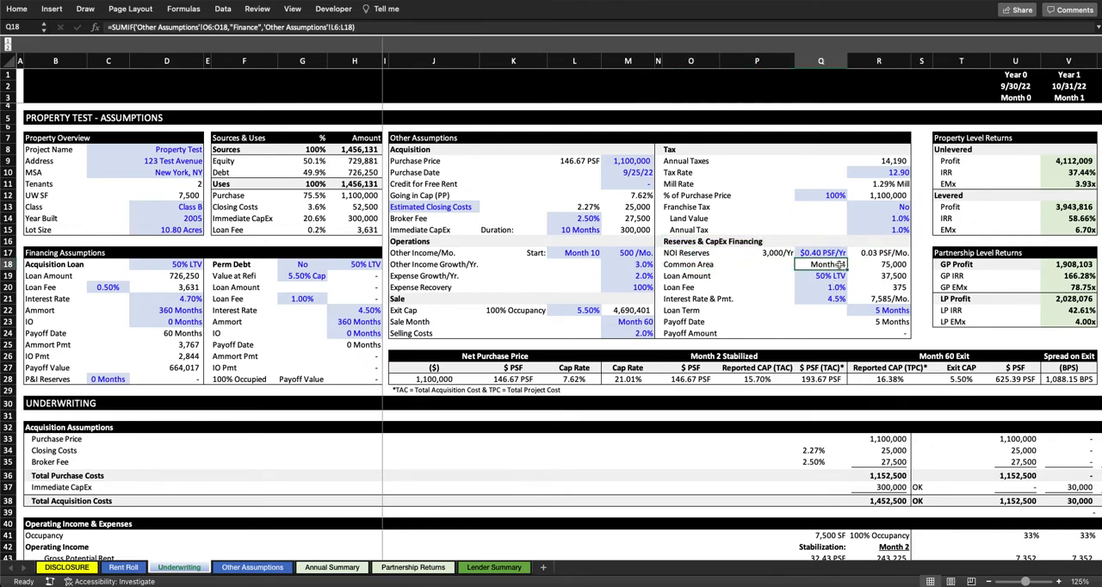
pyautogui.click(895, 266)
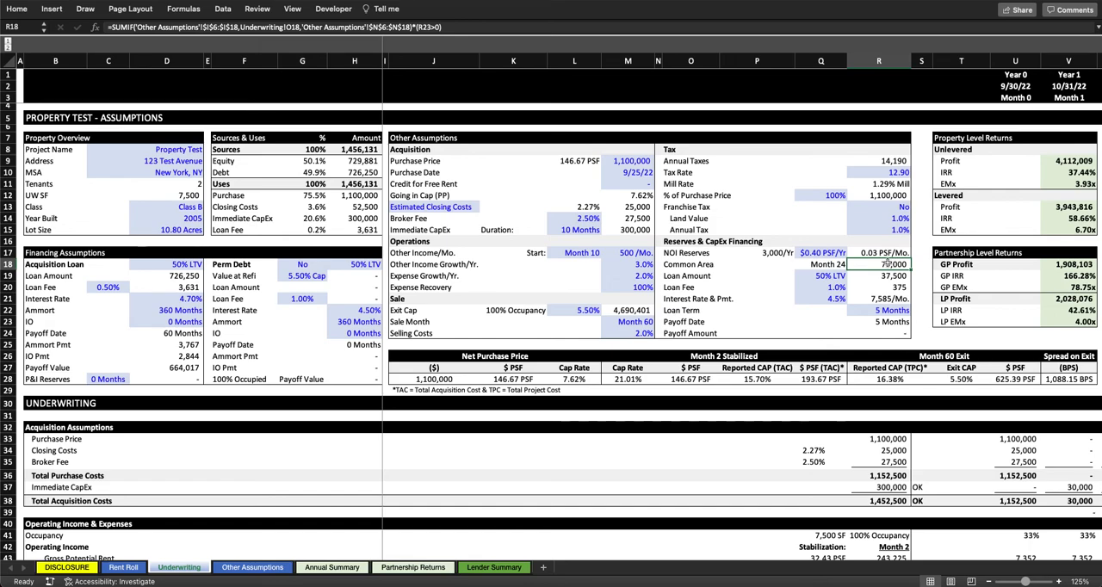
pyautogui.click(826, 274)
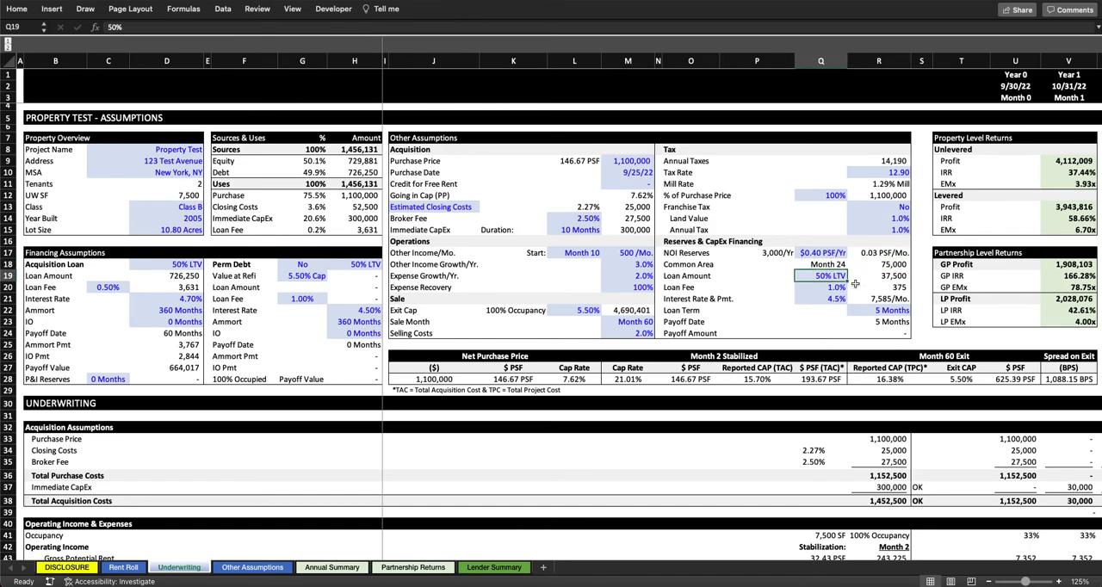
pyautogui.hscroll(3, 848, 280)
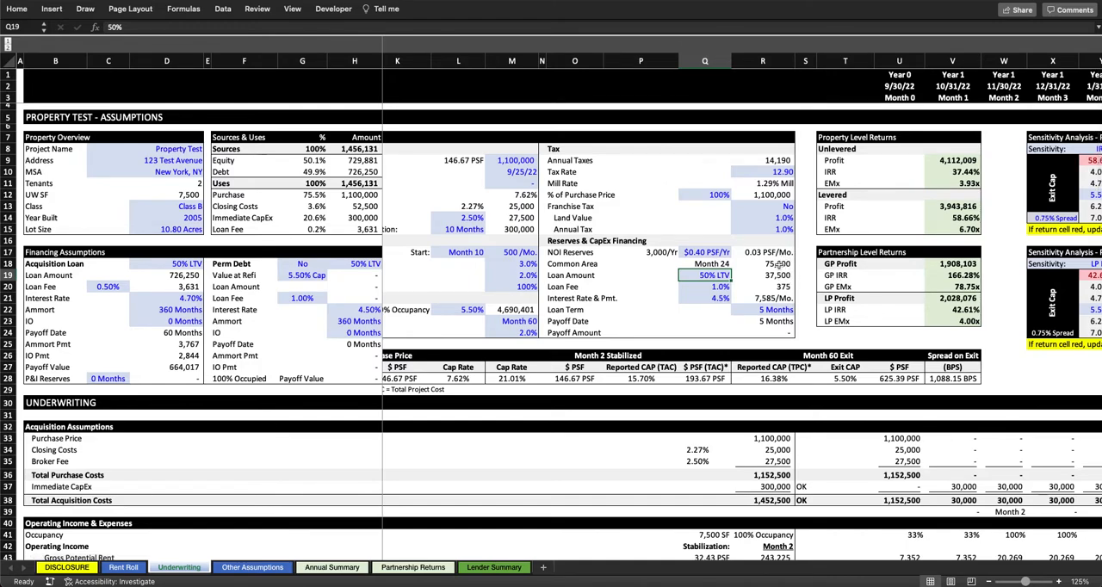
# Step: Trace the CapEx loan amount from the Common Area cost and LTV, and inspect the loan fee, interest rate and monthly payment formula
pyautogui.click(777, 264)
pyautogui.click(707, 277)
pyautogui.click(787, 273)
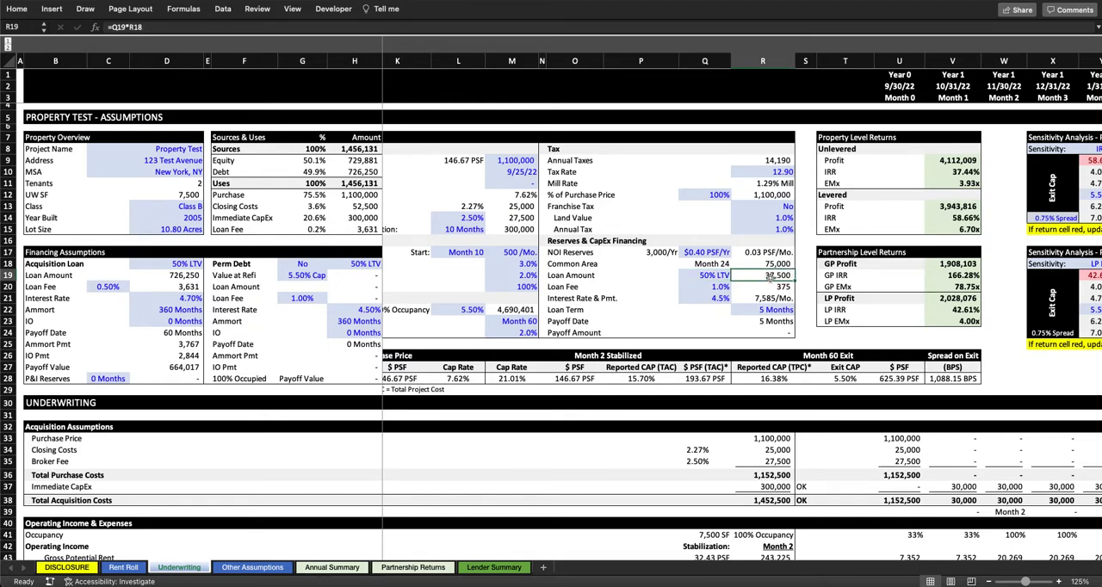
pyautogui.click(717, 290)
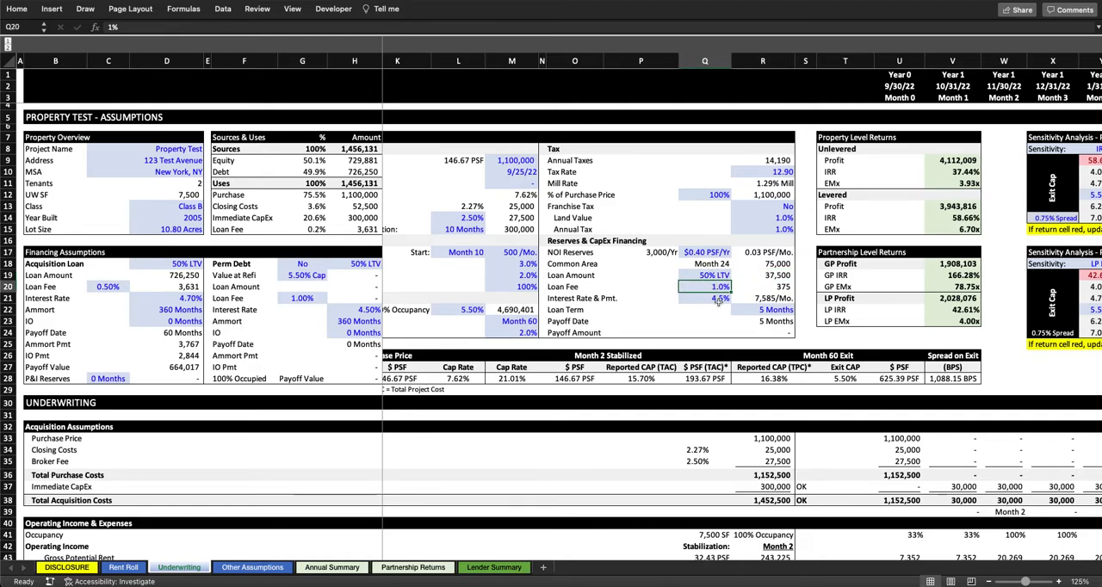
pyautogui.click(718, 298)
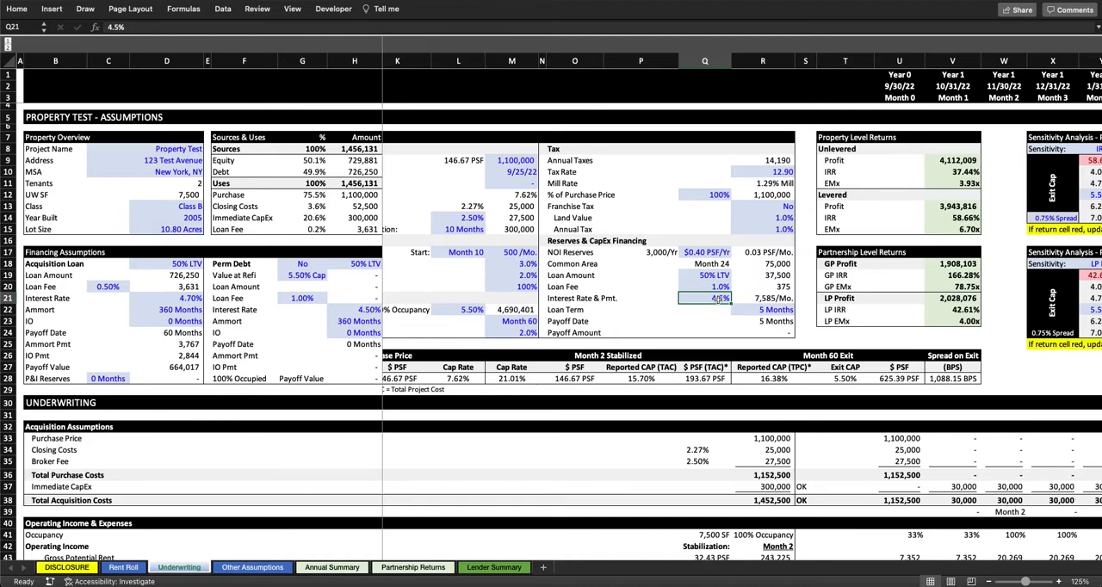
pyautogui.click(722, 297)
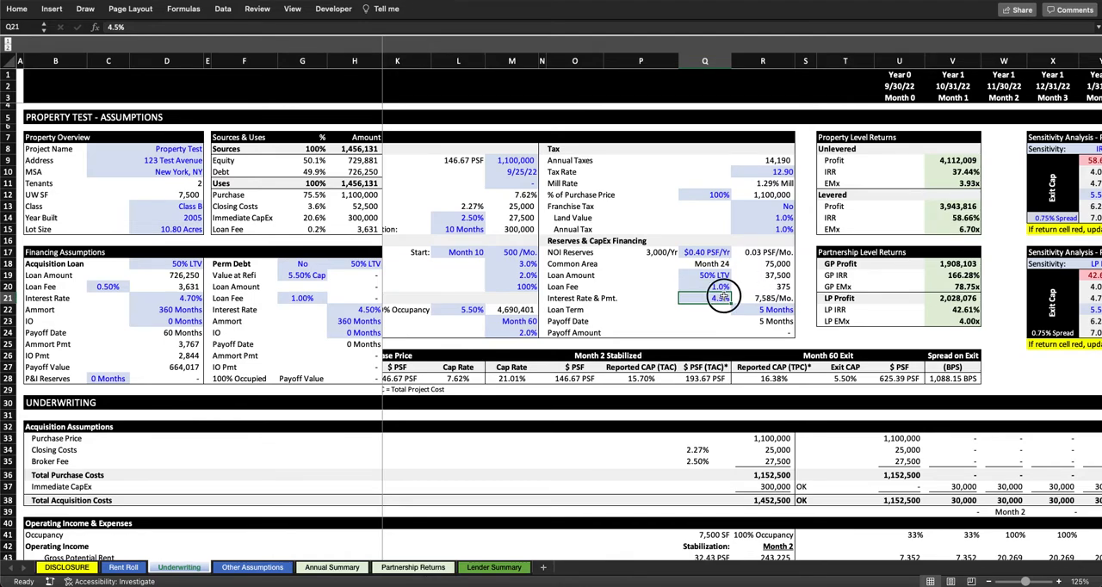
pyautogui.click(788, 297)
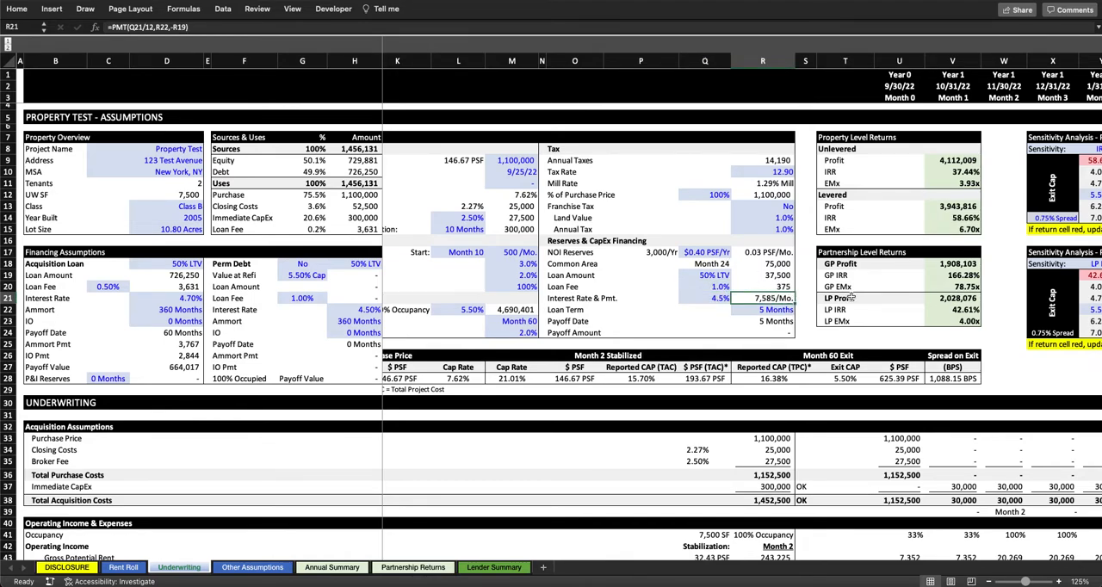
# Step: Set the CapEx financing loan term to 12 months
pyautogui.click(769, 312)
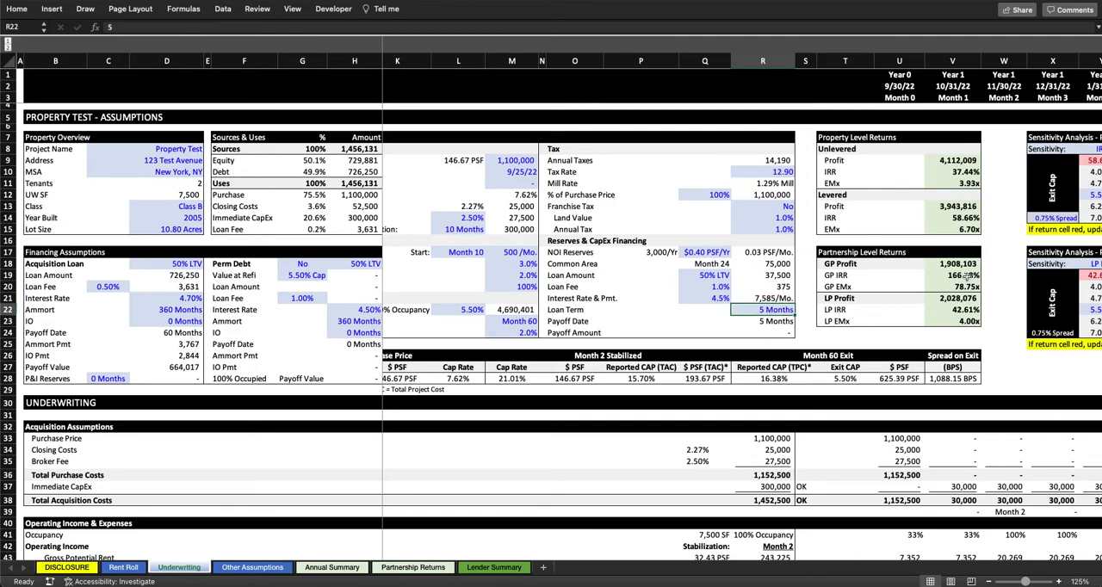
pyautogui.write('12')
pyautogui.press('Return')
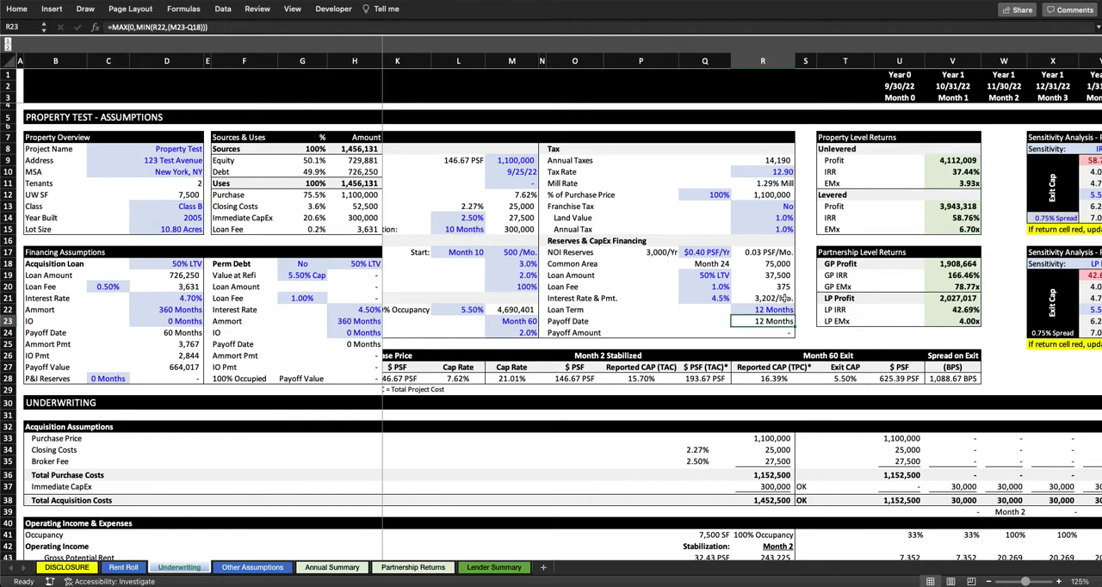
# Step: Try a 70-month CapEx loan term, checking the payoff date and payoff amount formulas, and undo the change
pyautogui.click(774, 310)
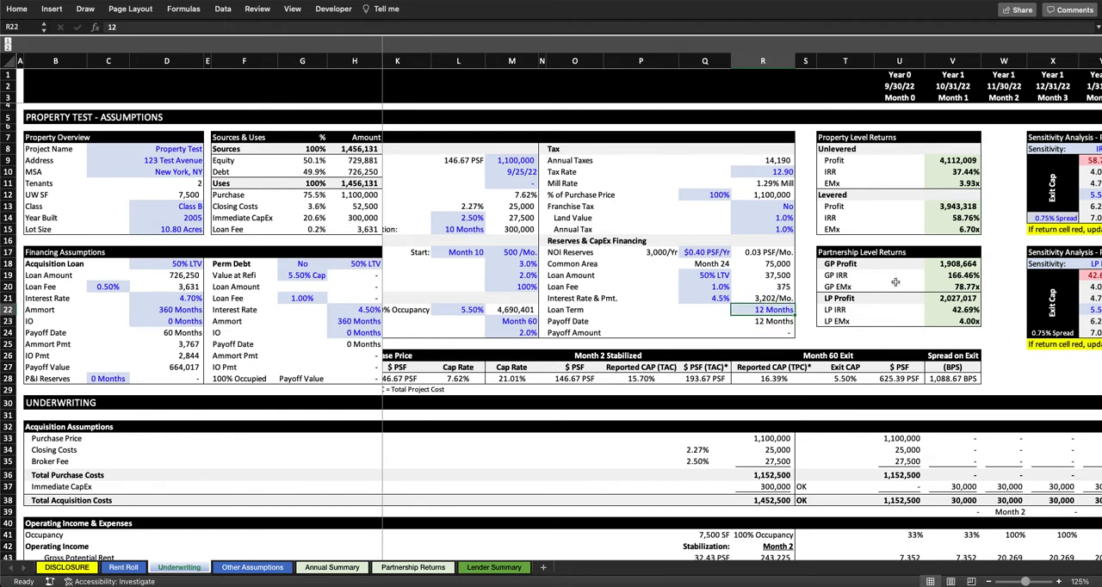
pyautogui.write('70')
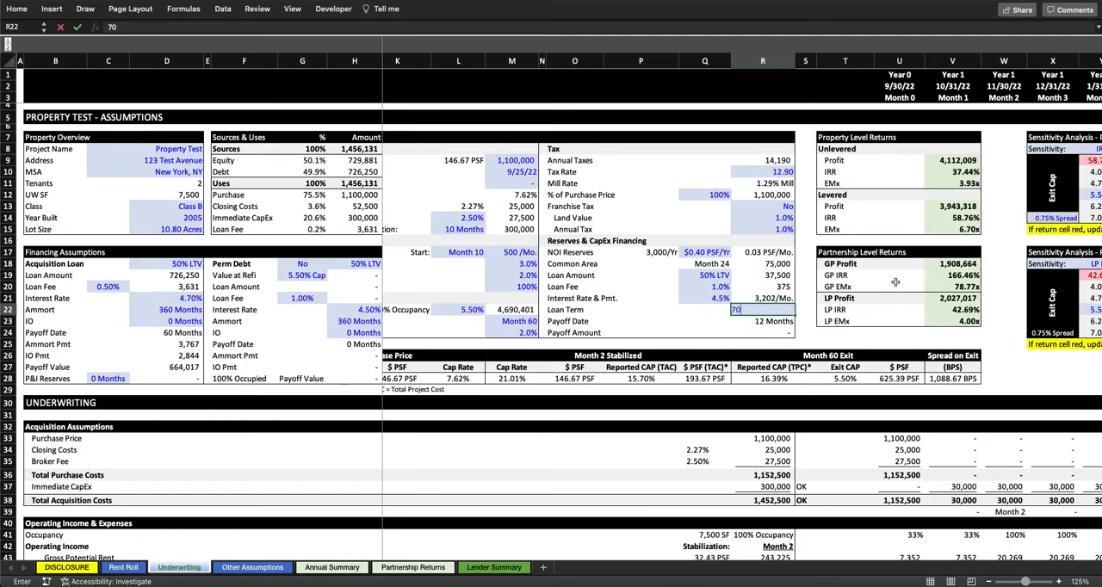
pyautogui.press('Return')
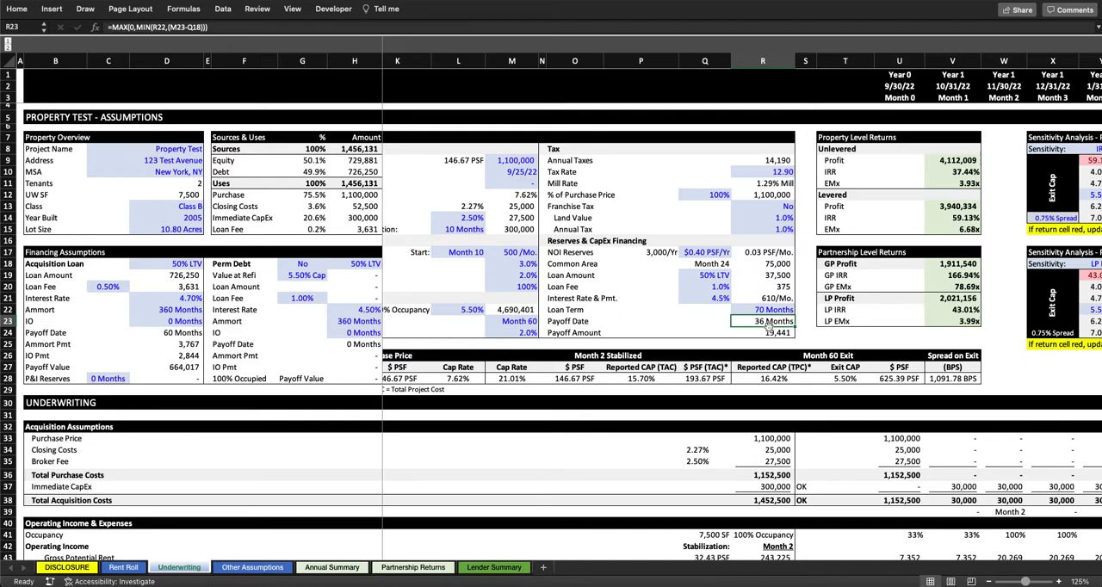
pyautogui.keyDown('ctrl'); pyautogui.click(711, 263); pyautogui.keyUp('ctrl')
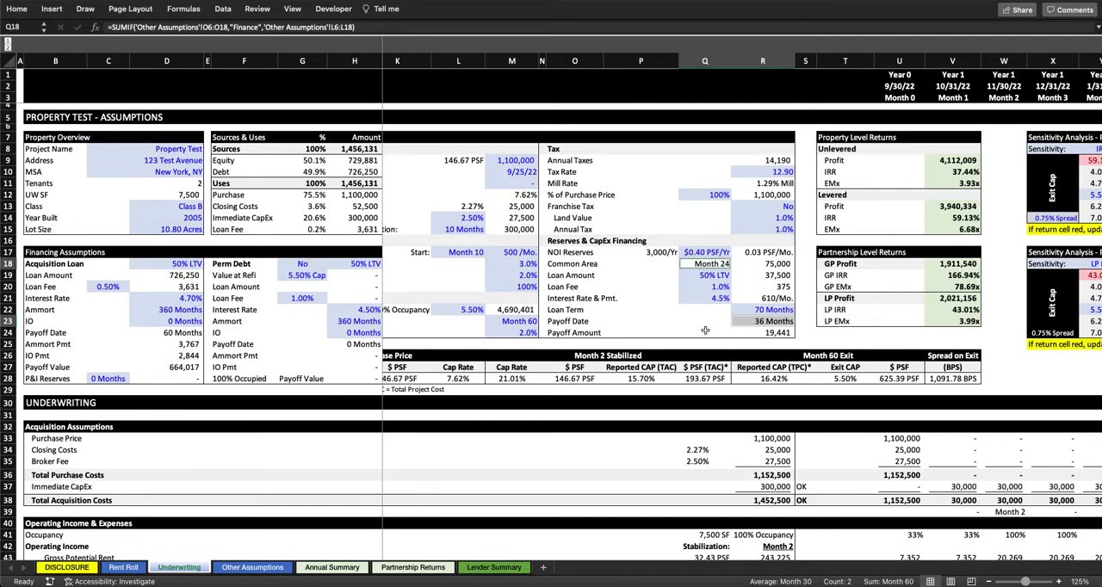
pyautogui.click(775, 319)
pyautogui.click(715, 264)
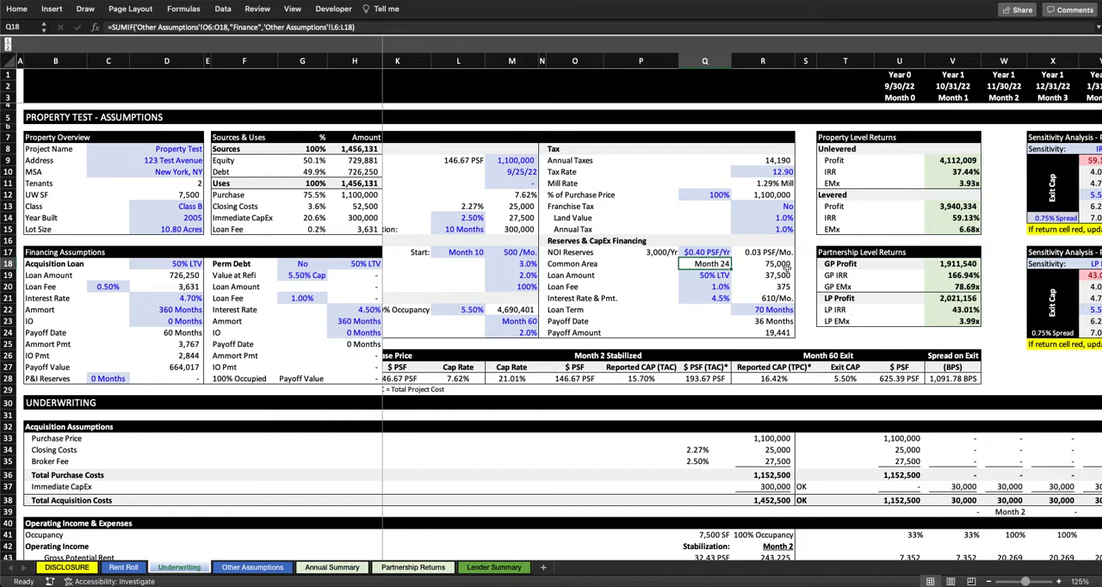
pyautogui.click(788, 334)
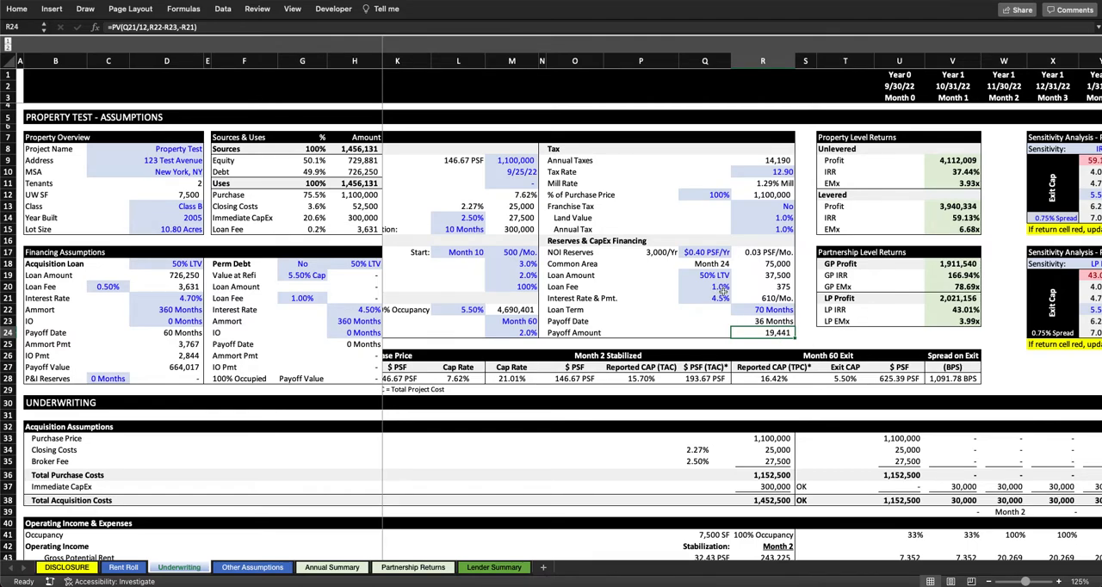
pyautogui.press('super+z')
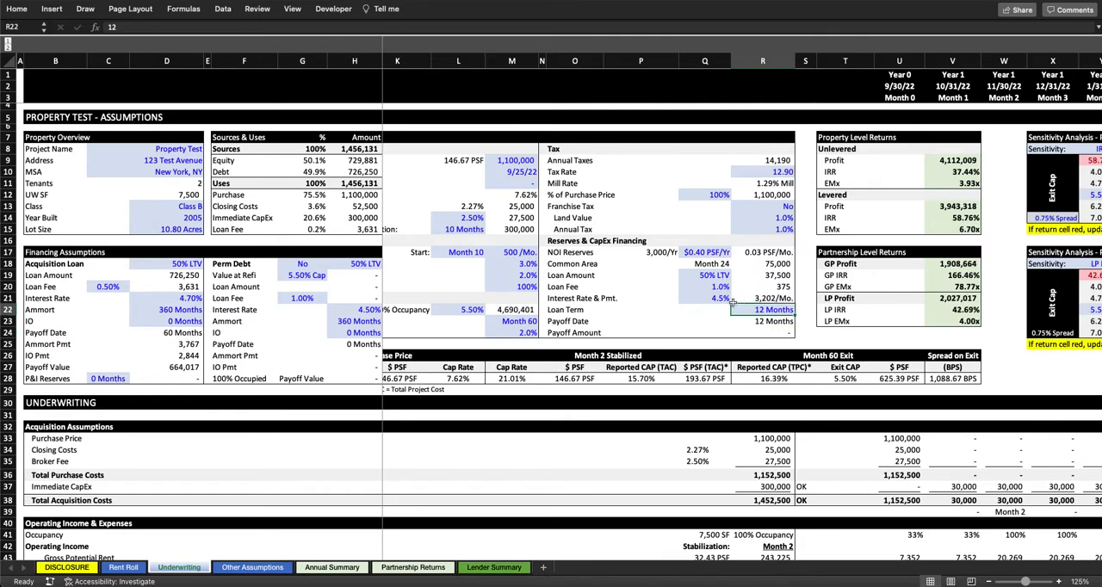
# Step: Inspect the Month 24 formula for CapEx Equity Paid on Financing under Capital Costs
pyautogui.scroll(-19, 721, 296)
pyautogui.hscroll(3, 722, 295)
pyautogui.scroll(-1, 721, 295)
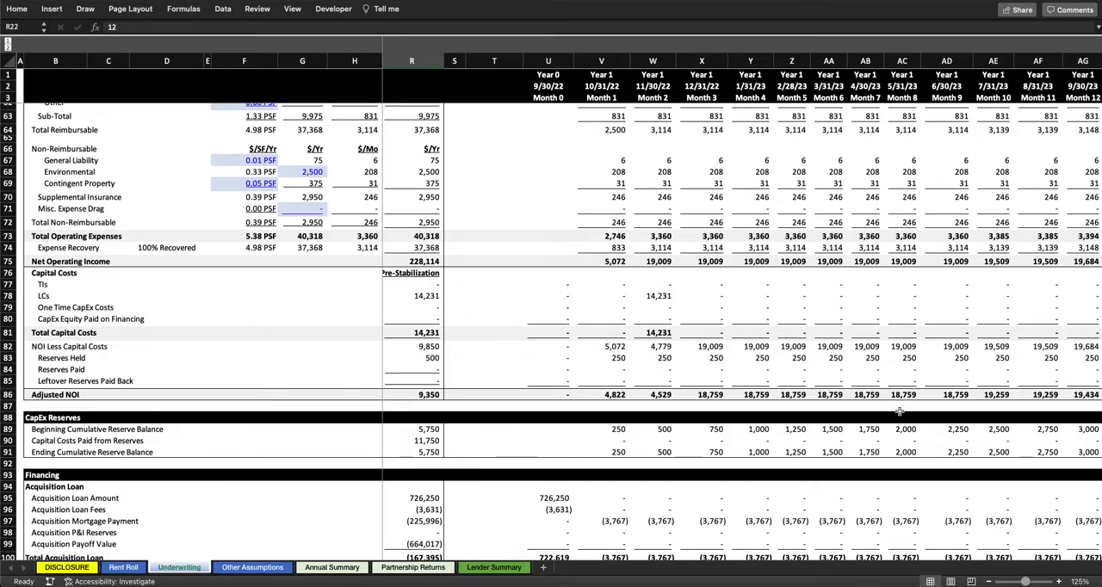
pyautogui.hscroll(10, 901, 412)
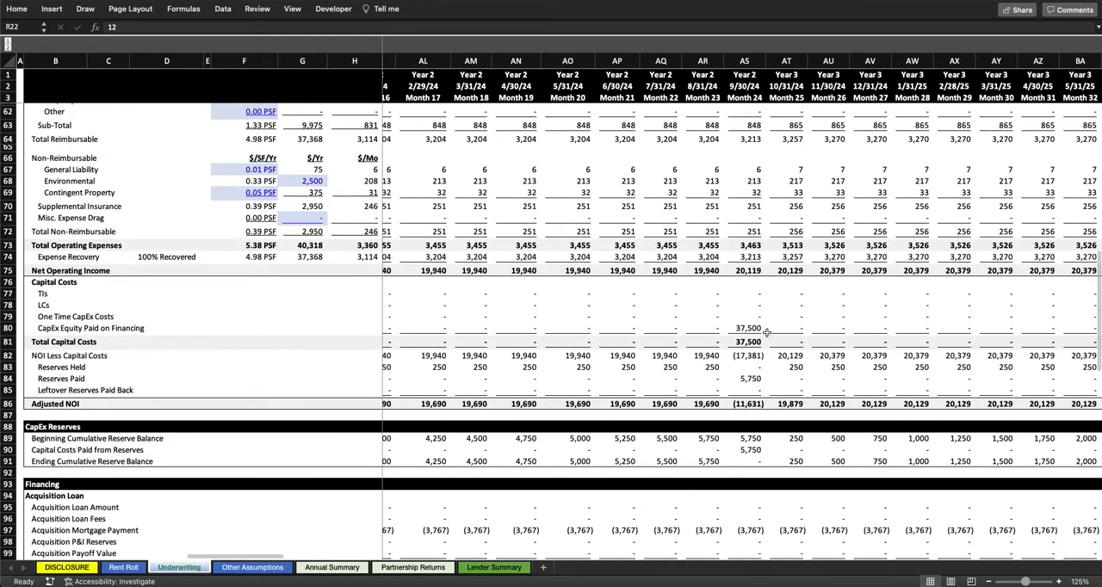
pyautogui.click(763, 331)
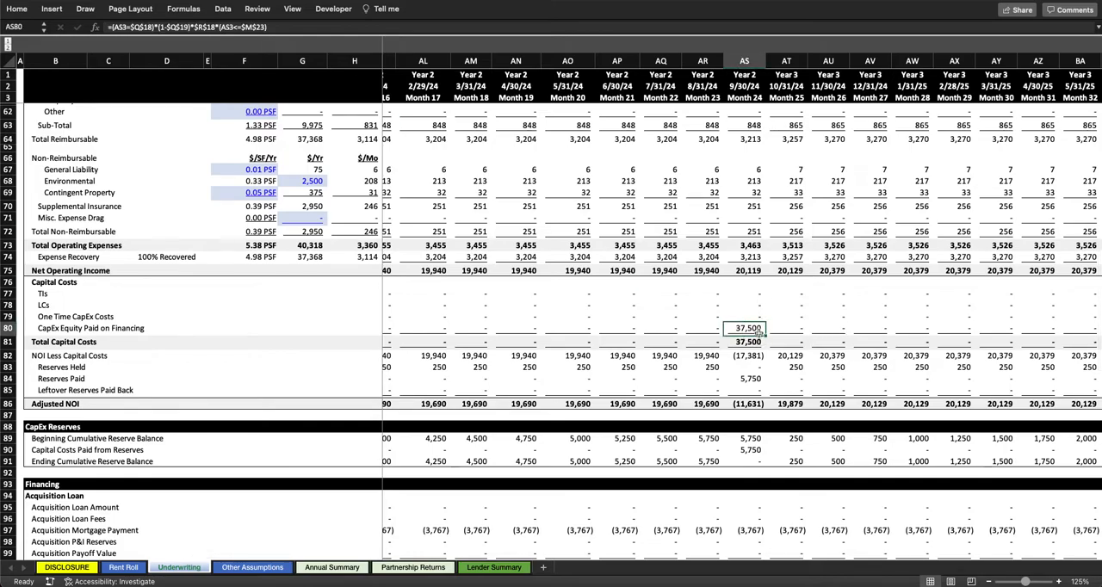
# Step: Highlight the CapEx Loan rows under Financing and examine the Month 24 loan amount and loan fee formulas
pyautogui.scroll(-7, 756, 331)
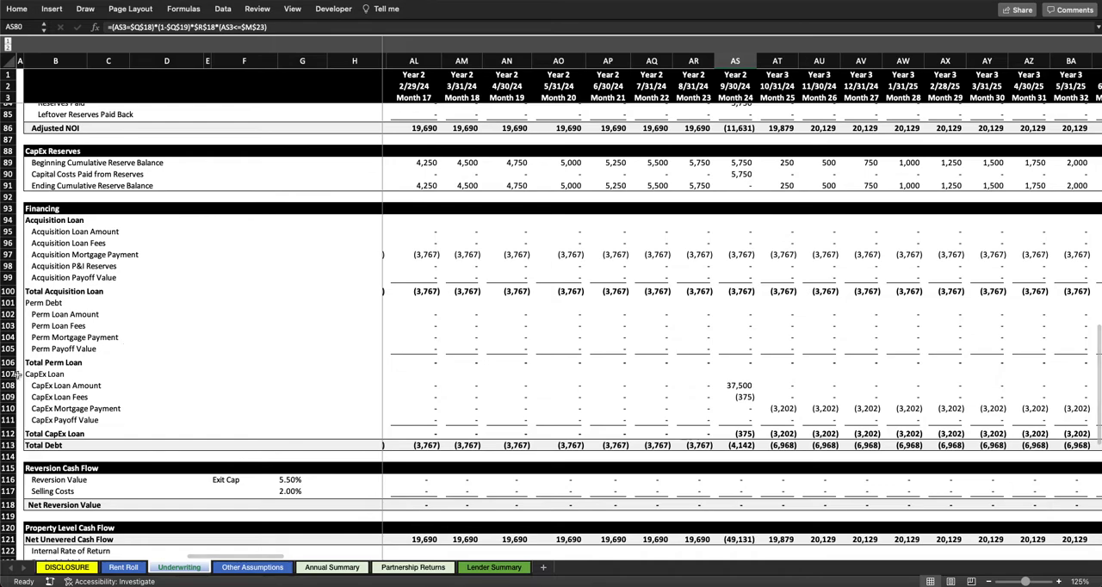
pyautogui.moveTo(7, 373); pyautogui.dragTo(7, 438)
pyautogui.click(730, 385)
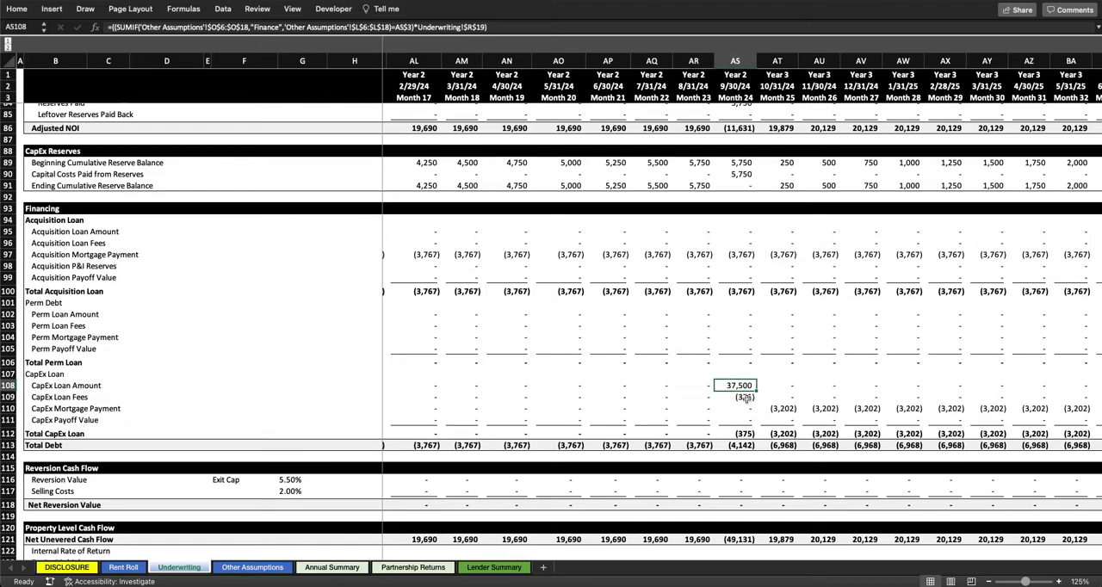
pyautogui.click(746, 398)
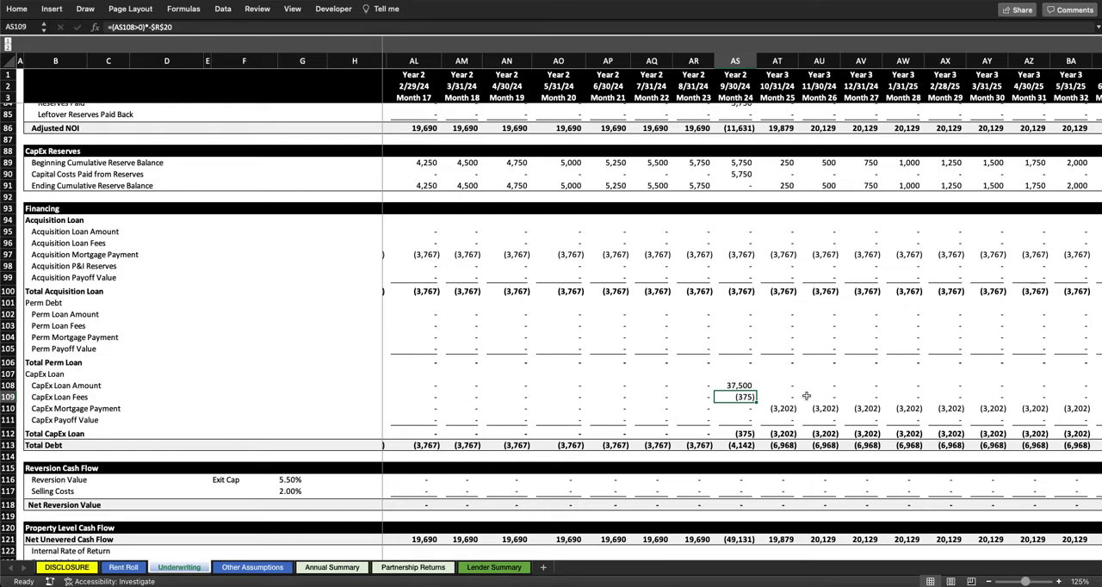
pyautogui.click(750, 386)
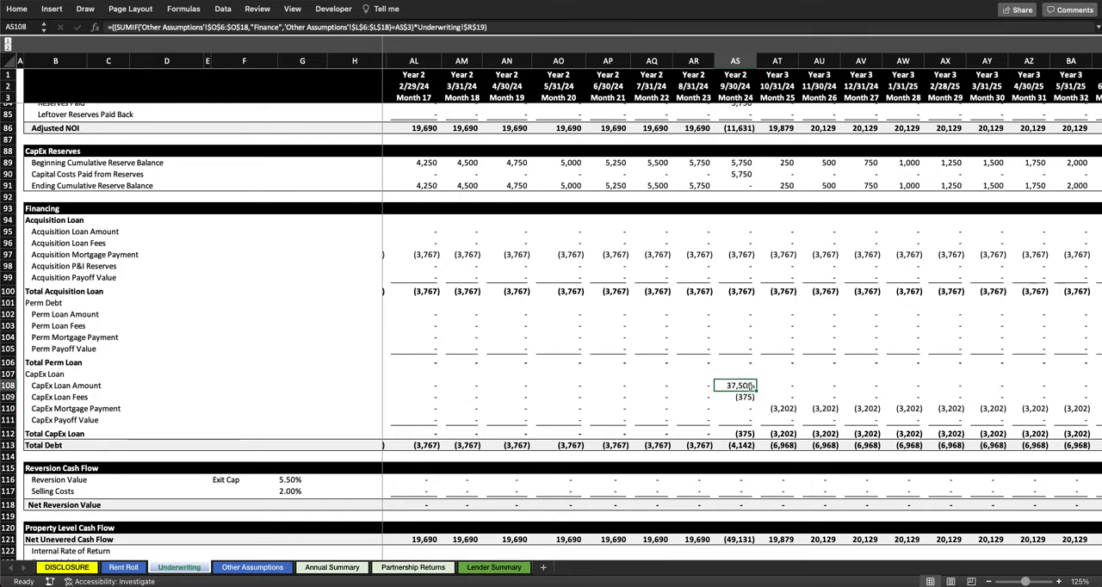
# Step: Set the CapEx financing loan amount to 70% LTV in the Reserves & CapEx Financing assumptions
pyautogui.scroll(15, 705, 376)
pyautogui.hscroll(-5, 704, 376)
pyautogui.scroll(6, 705, 376)
pyautogui.hscroll(-5, 704, 375)
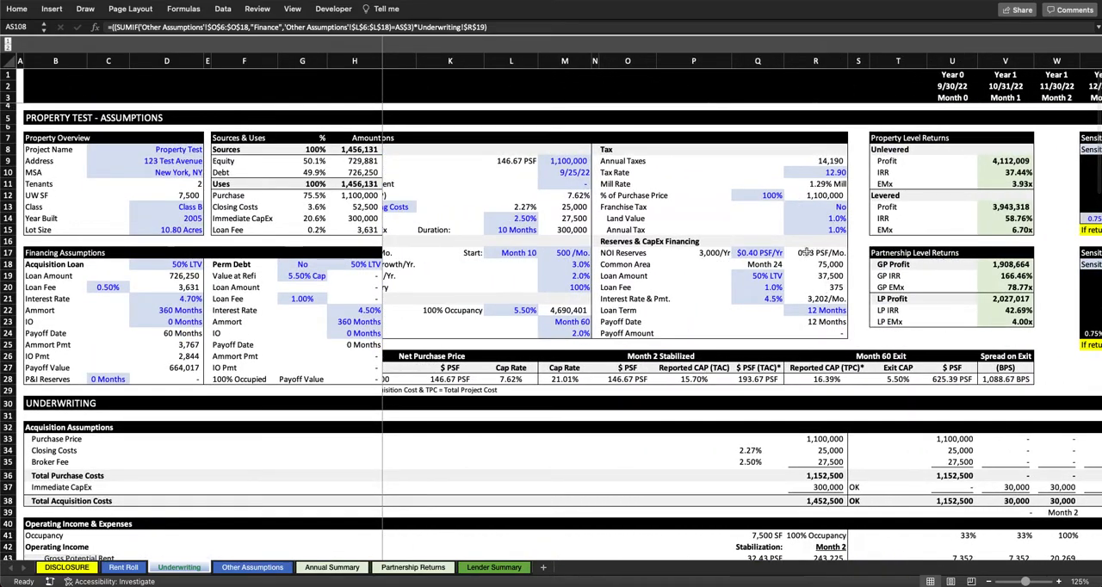
pyautogui.click(758, 275)
pyautogui.write('70%')
pyautogui.press('Return')
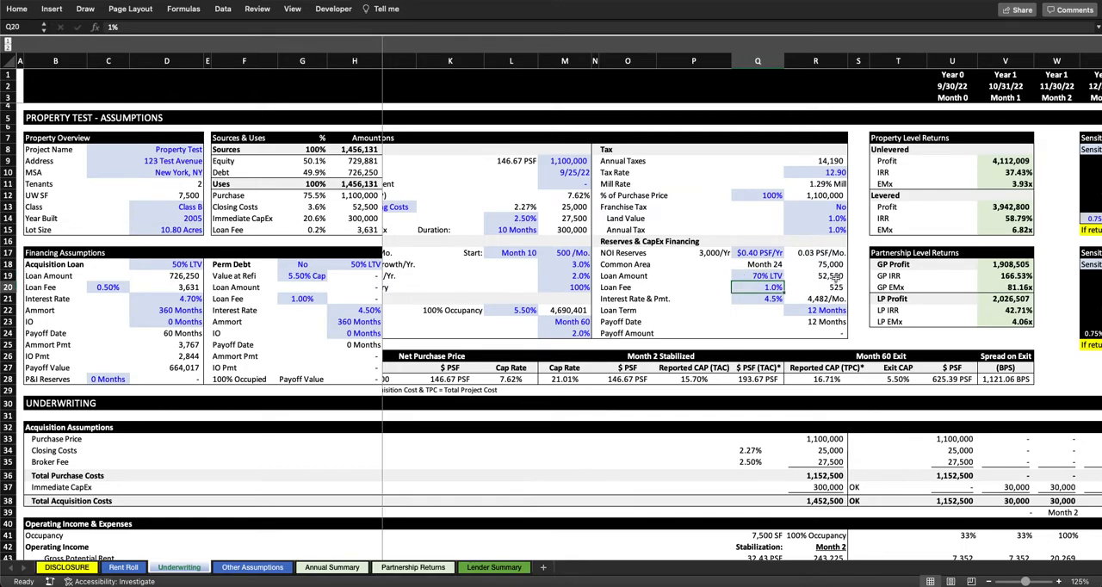
# Step: Check the Month 24 CapEx Loan entries under Financing at 70% LTV, selecting the loan fees
pyautogui.scroll(-20, 993, 288)
pyautogui.hscroll(8, 993, 288)
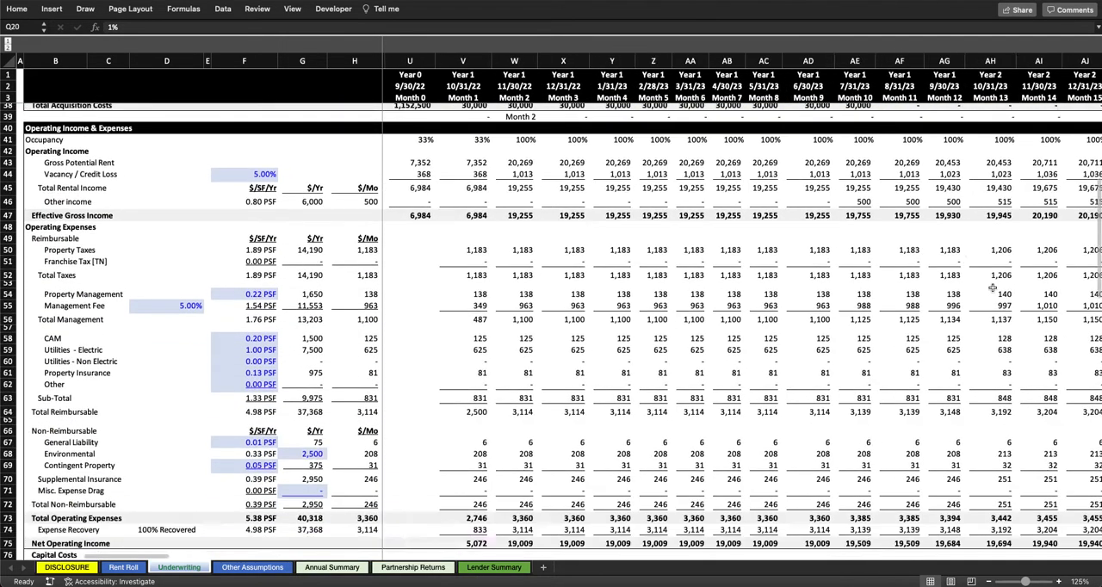
pyautogui.scroll(-5, 992, 287)
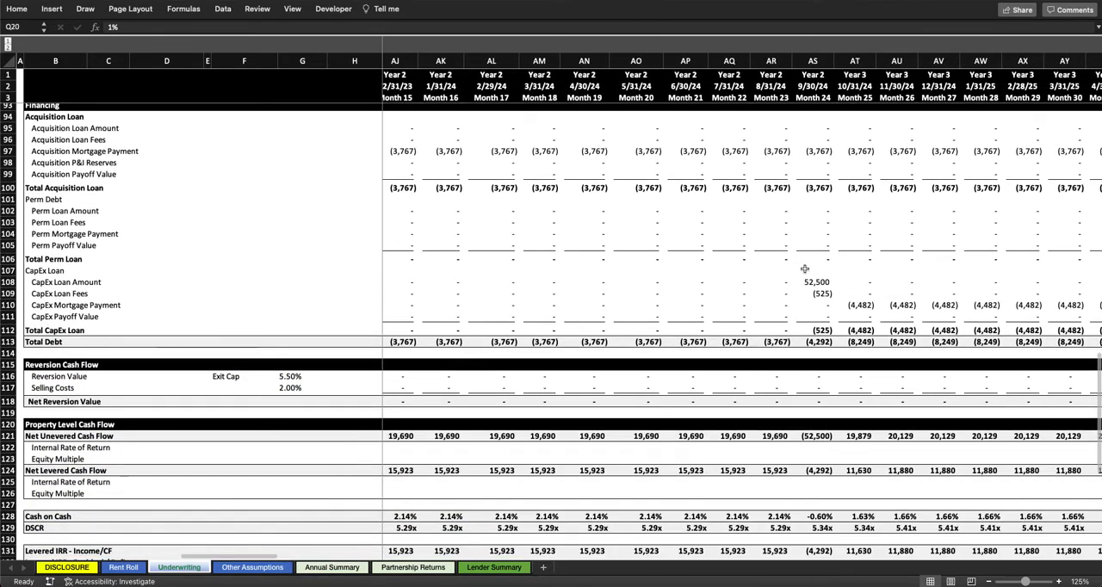
pyautogui.hscroll(3, 814, 277)
pyautogui.scroll(1, 818, 282)
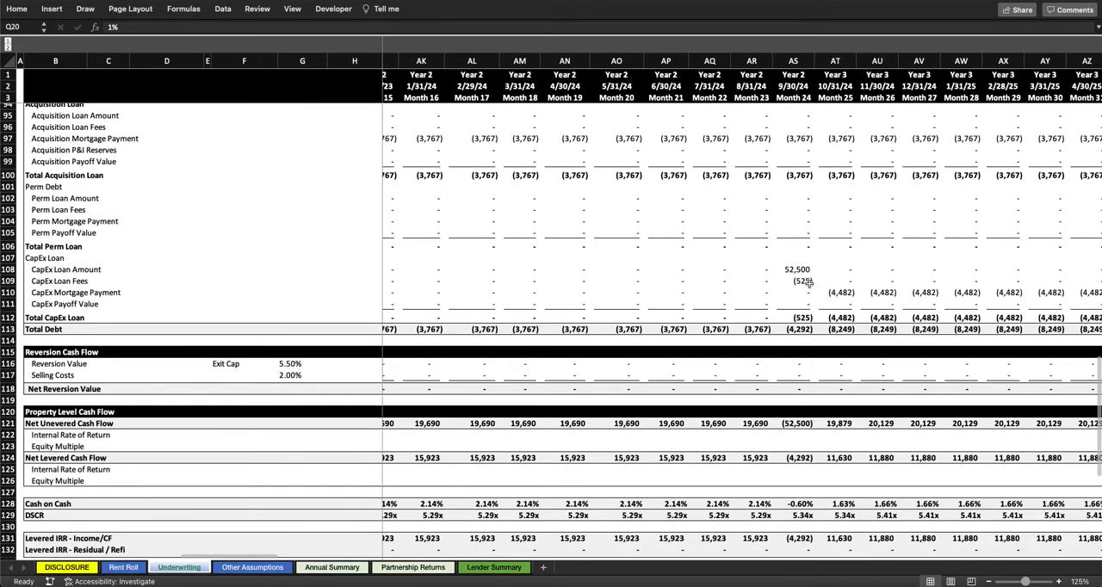
pyautogui.click(809, 283)
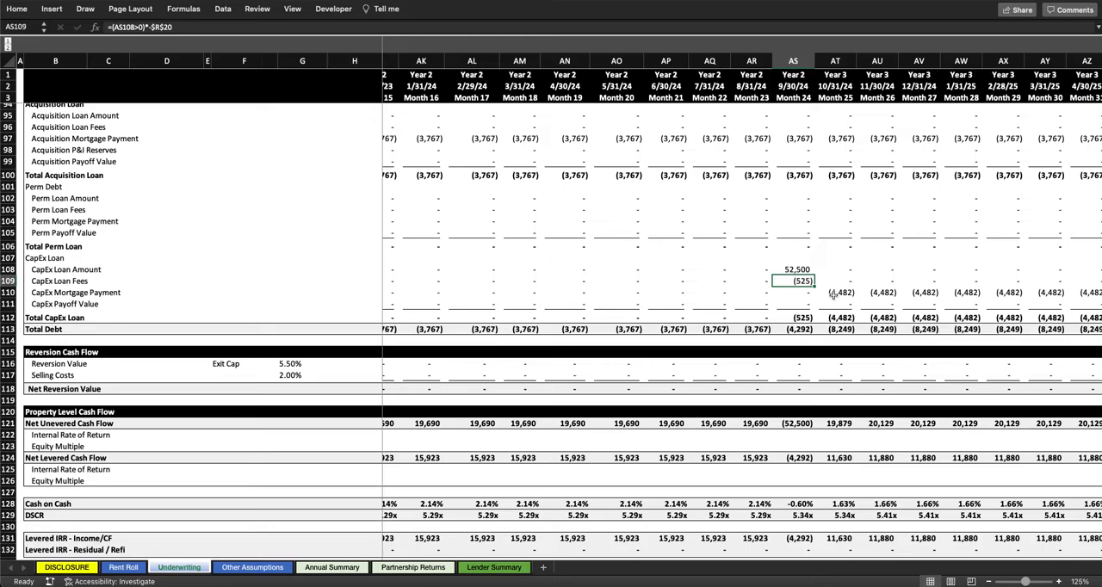
# Step: Compare Month 24's CapEx Equity Paid on Financing with the CapEx loan amount and loan fees
pyautogui.scroll(10, 801, 269)
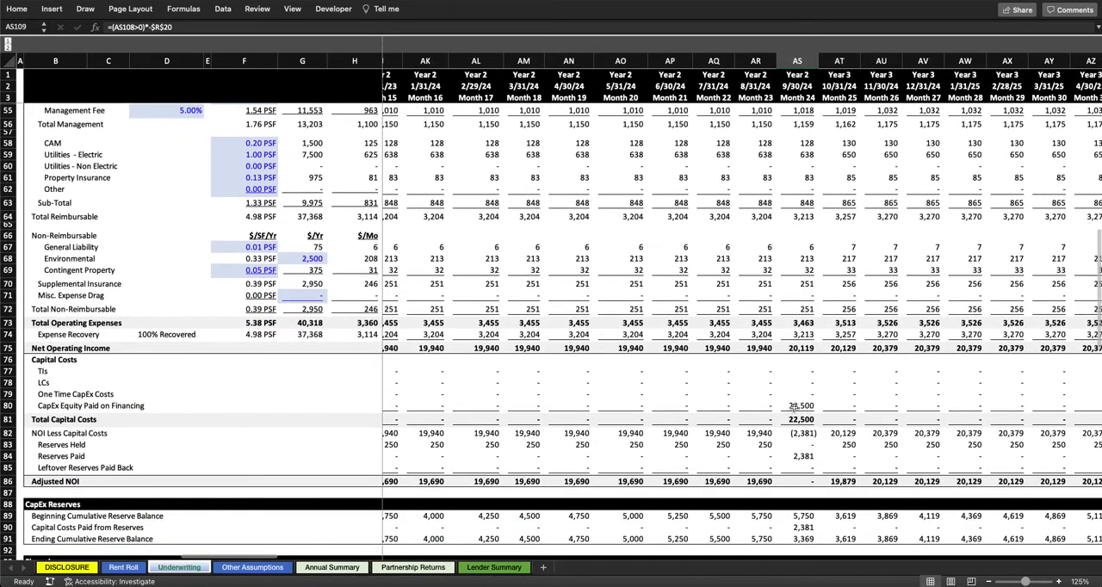
pyautogui.scroll(-7, 794, 406)
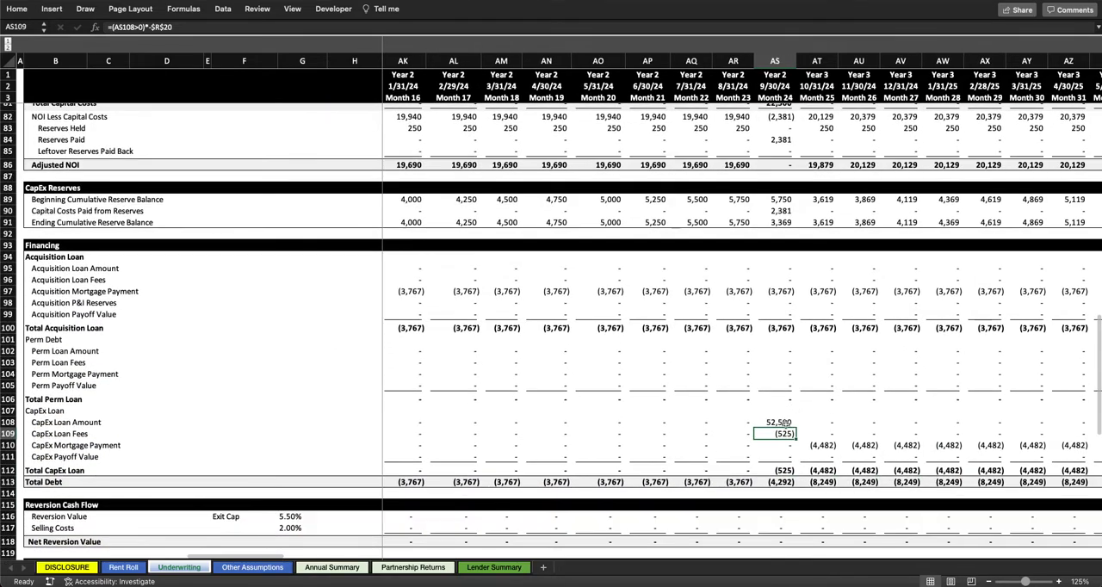
pyautogui.click(780, 423)
pyautogui.scroll(-2, 784, 353)
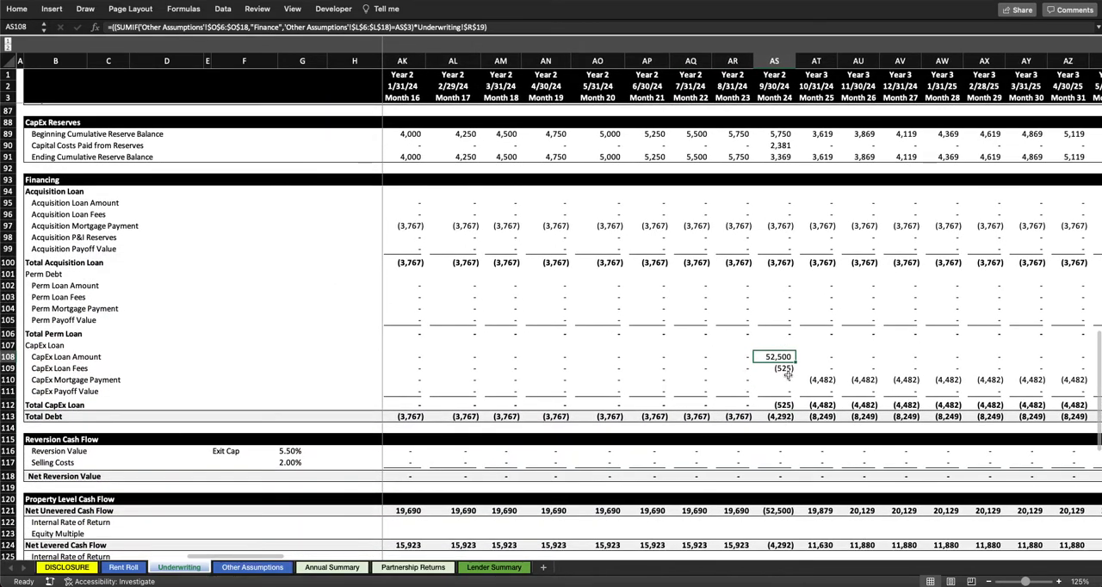
pyautogui.click(784, 368)
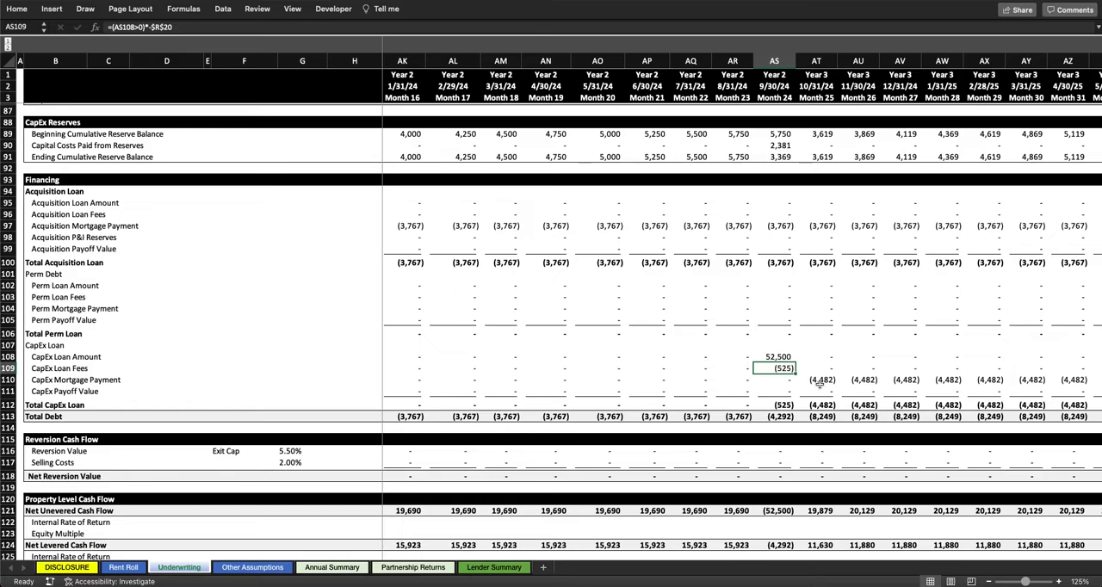
# Step: Follow the CapEx Mortgage Payment row under Financing from Month 25 through the last payment in Month 36
pyautogui.click(819, 380)
pyautogui.hscroll(5, 818, 381)
pyautogui.hscroll(4, 586, 378)
pyautogui.click(899, 374)
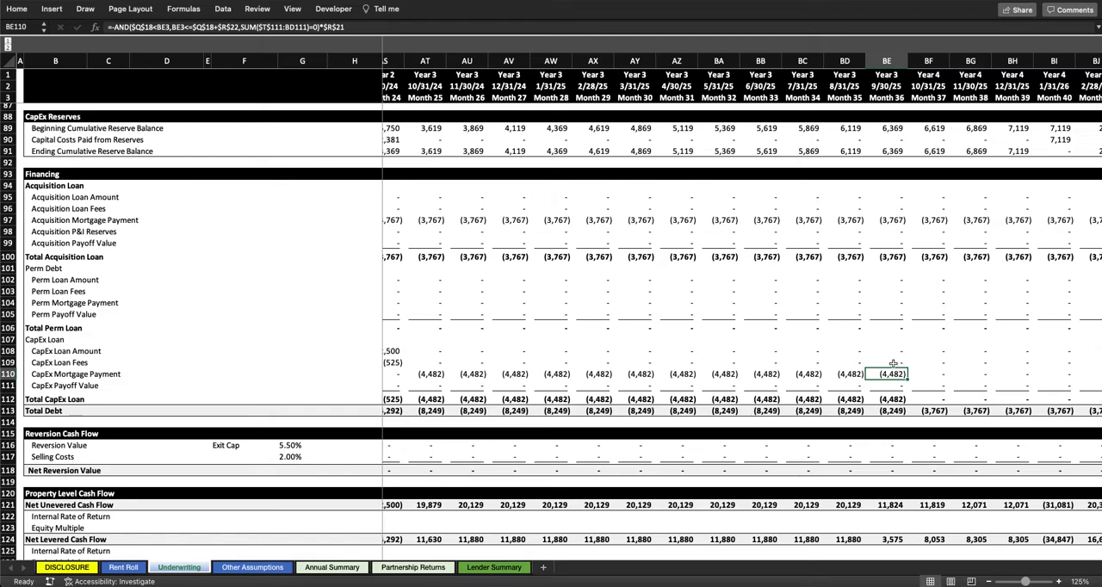
pyautogui.hscroll(-7, 904, 367)
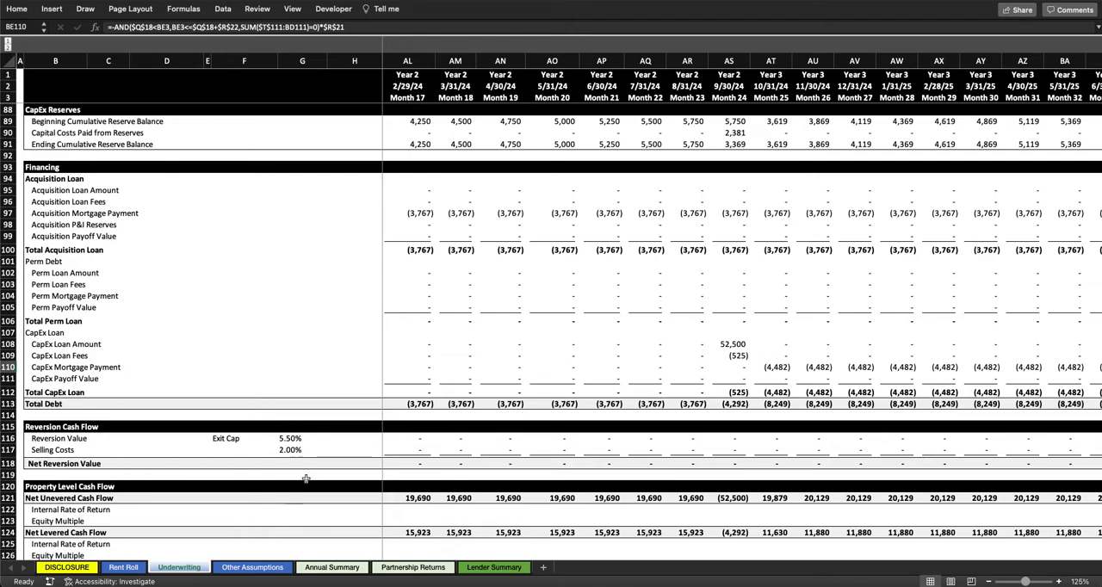
# Step: Change the Common Area one-time capex treatment to Reserve Funds in Other Assumptions
pyautogui.click(263, 568)
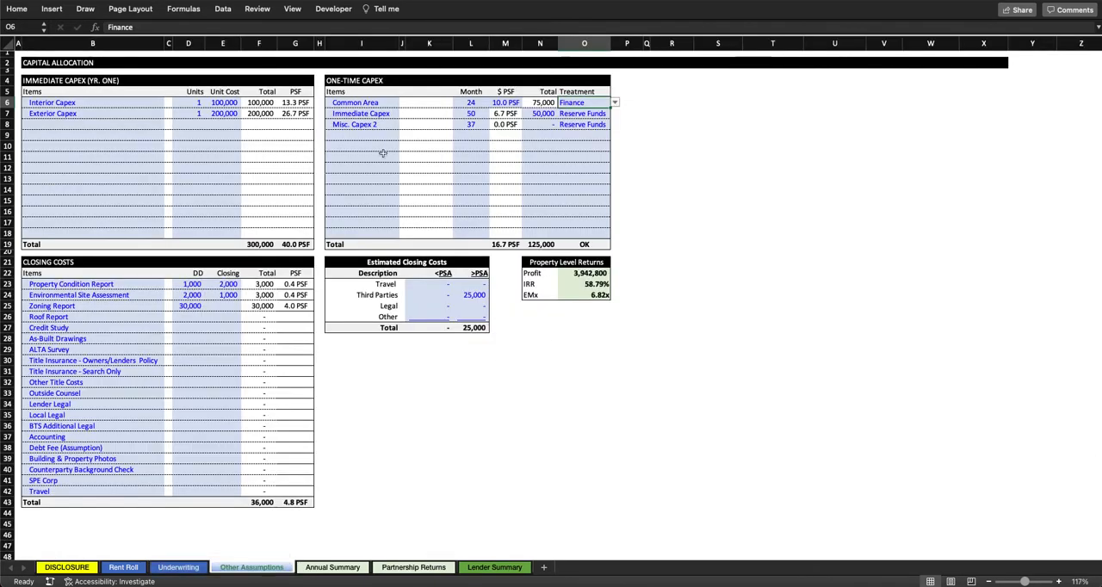
pyautogui.click(615, 102)
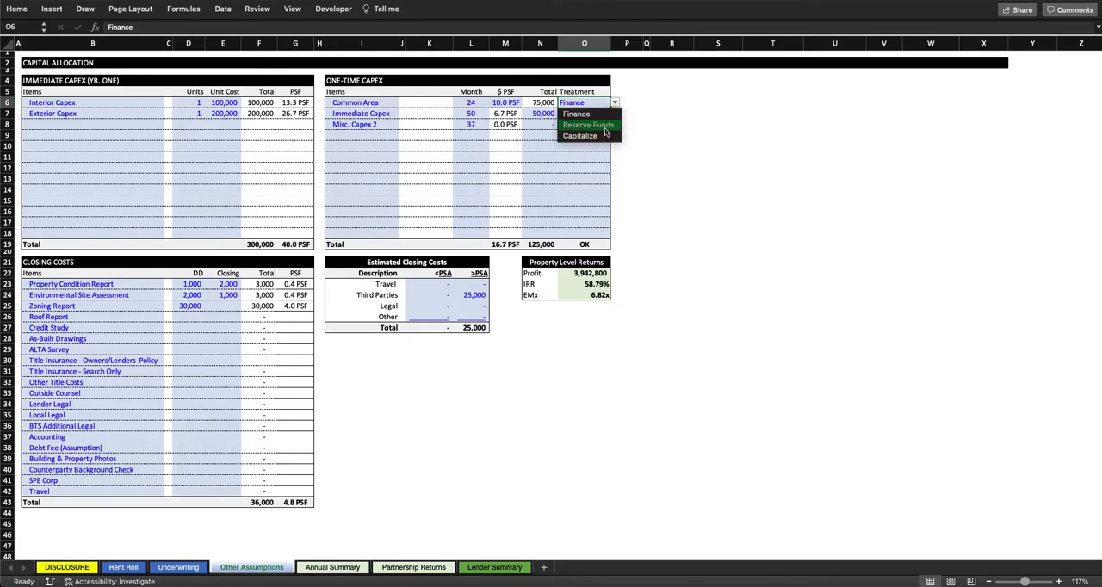
pyautogui.click(604, 128)
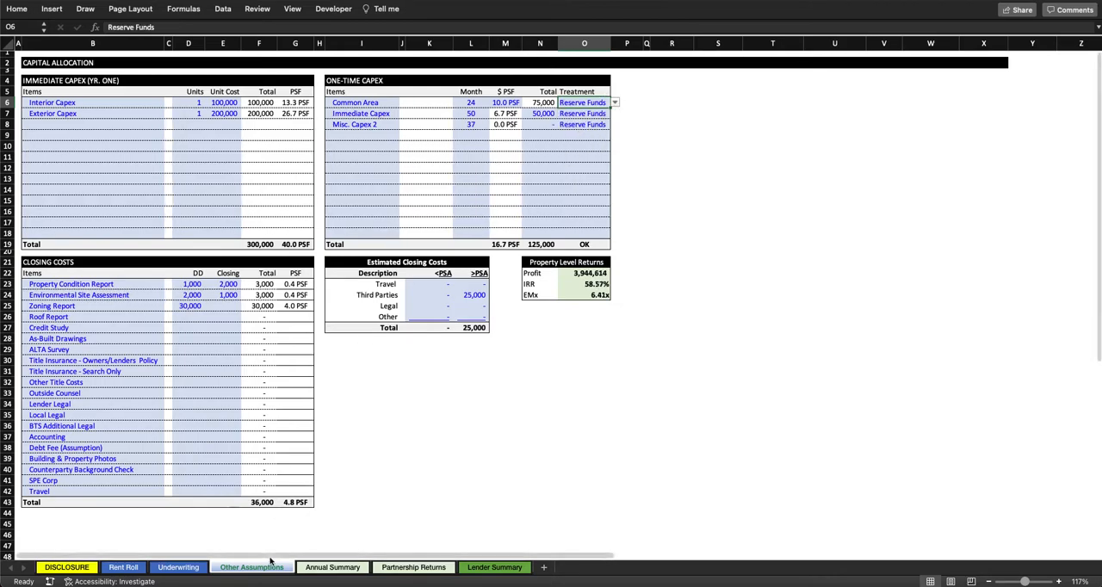
pyautogui.moveTo(568, 105); pyautogui.dragTo(588, 205)
pyautogui.click(588, 201)
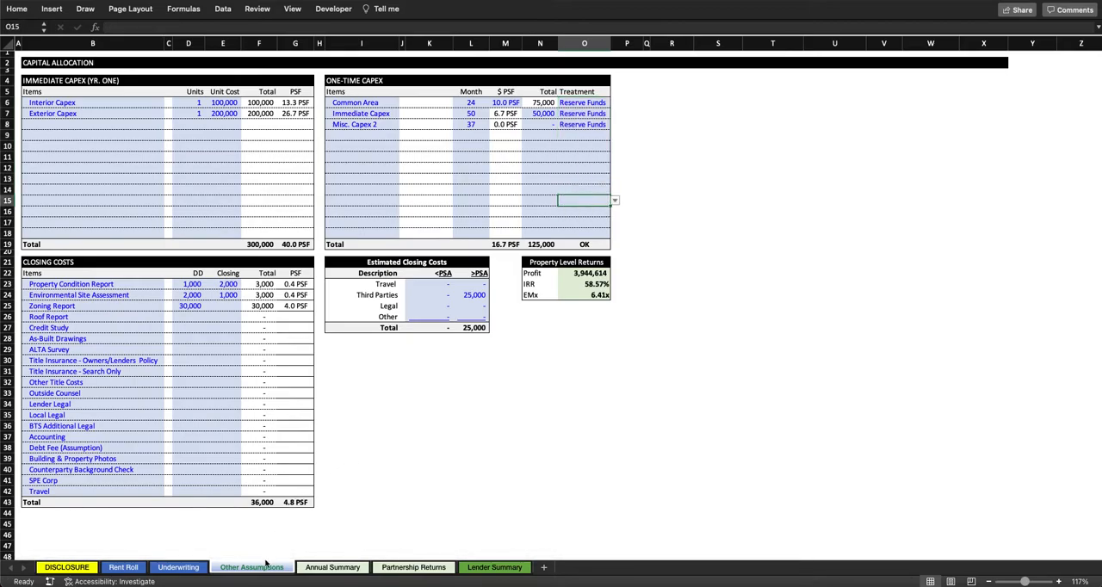
# Step: Check the financed item and month in Underwriting's Reserves & CapEx Financing, and the monthly CapEx Loan rows under Financing
pyautogui.click(178, 567)
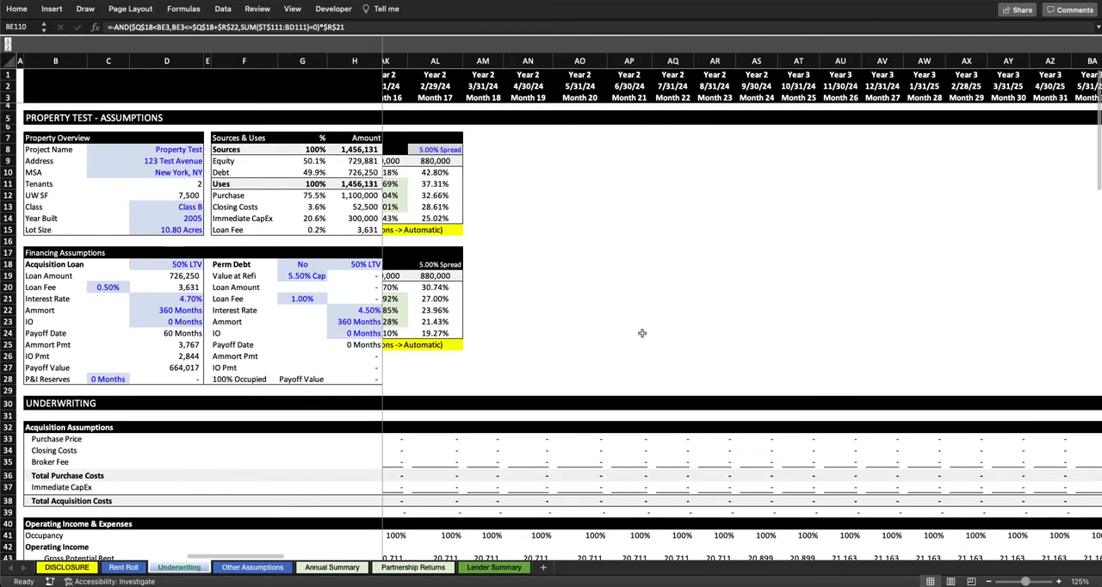
pyautogui.hscroll(-15, 642, 333)
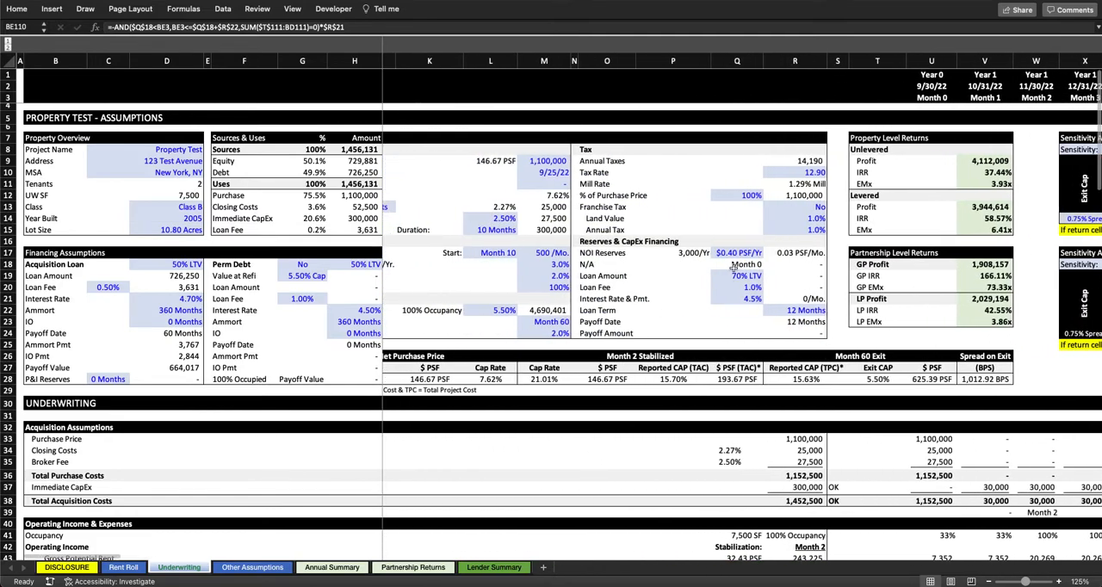
pyautogui.moveTo(590, 264); pyautogui.dragTo(627, 260)
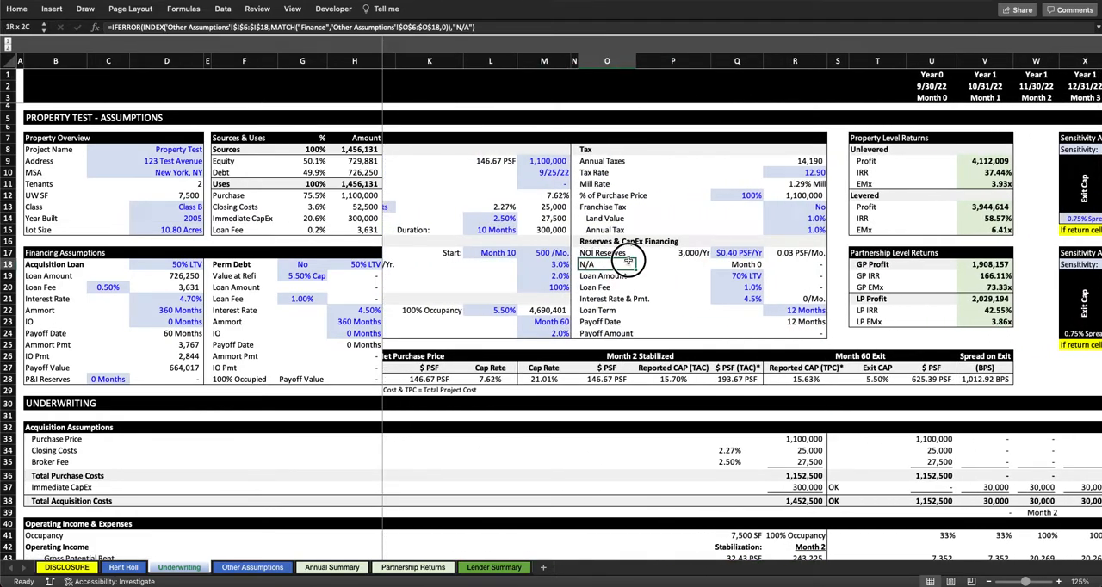
pyautogui.moveTo(628, 261); pyautogui.dragTo(732, 266)
pyautogui.scroll(-20, 807, 303)
pyautogui.hscroll(5, 808, 303)
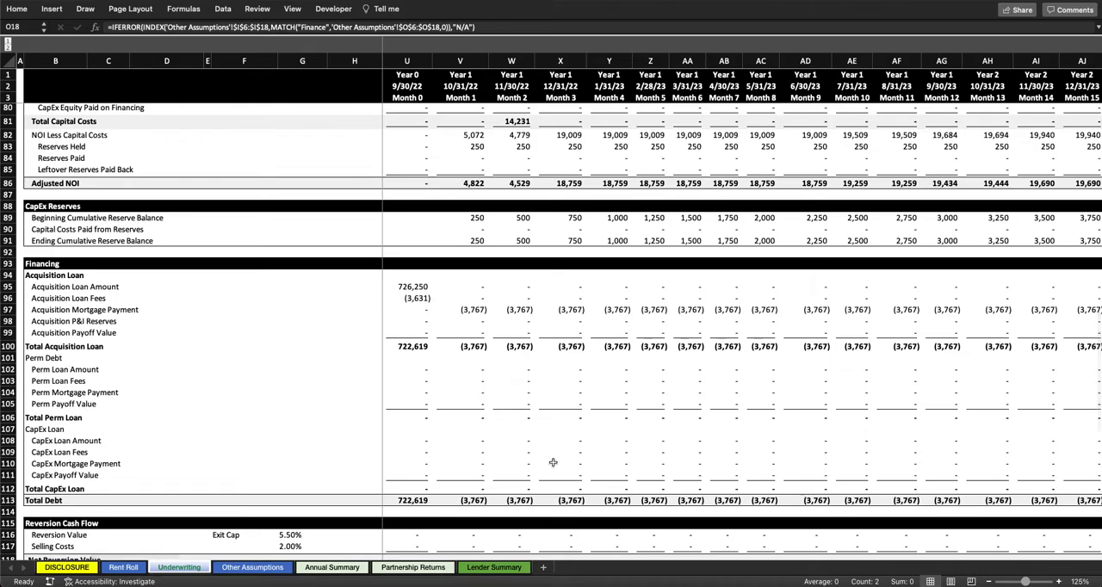
pyautogui.hscroll(5, 552, 462)
pyautogui.hscroll(-10, 553, 463)
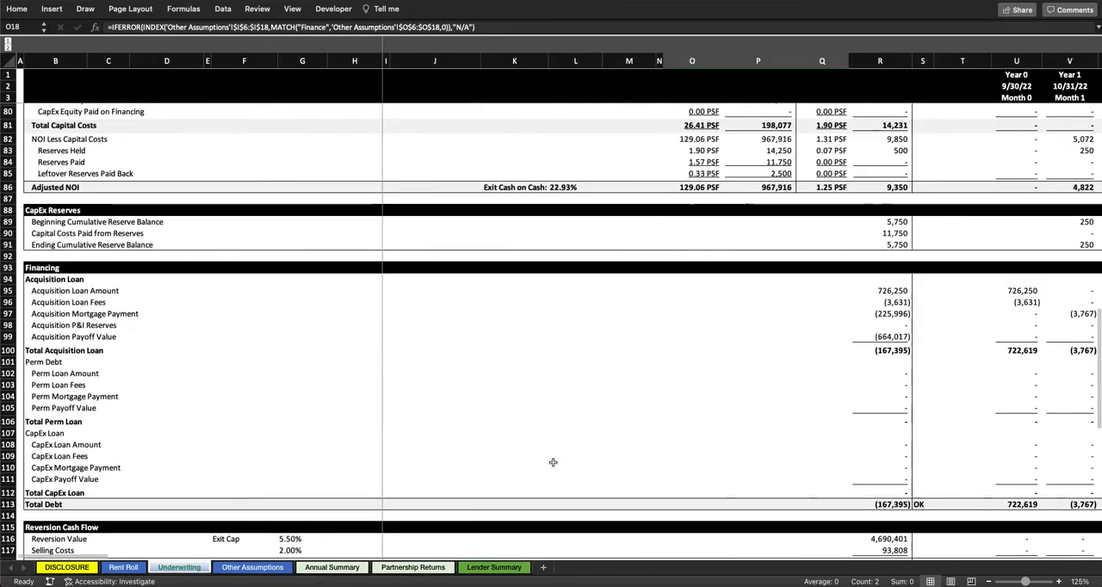
# Step: Review the Capital Costs, CapEx Reserves and Financing sections, and highlight the Financing Assumptions block
pyautogui.scroll(20, 553, 462)
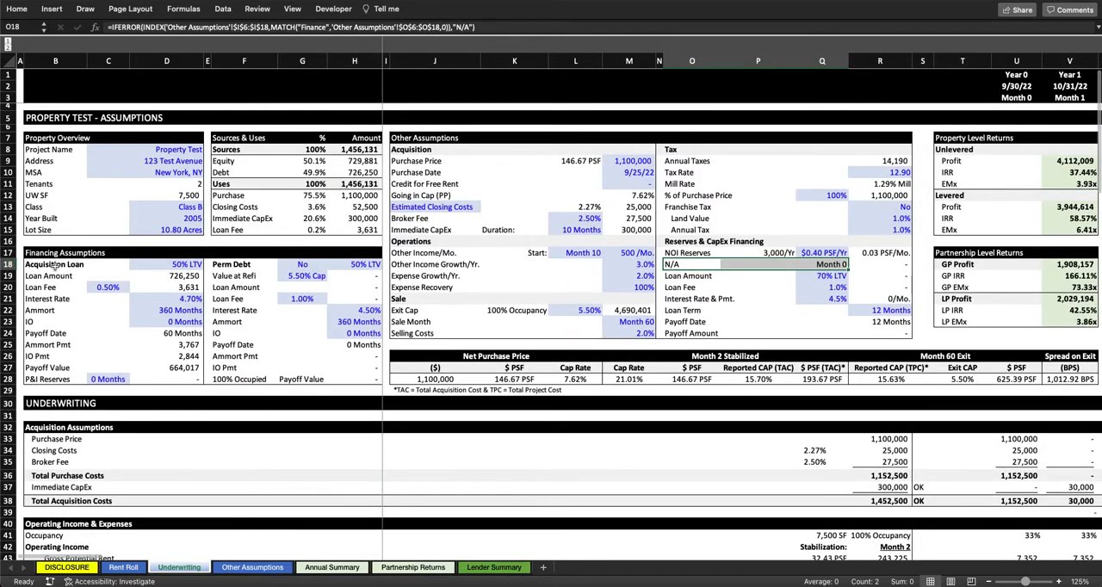
pyautogui.scroll(-19, 362, 346)
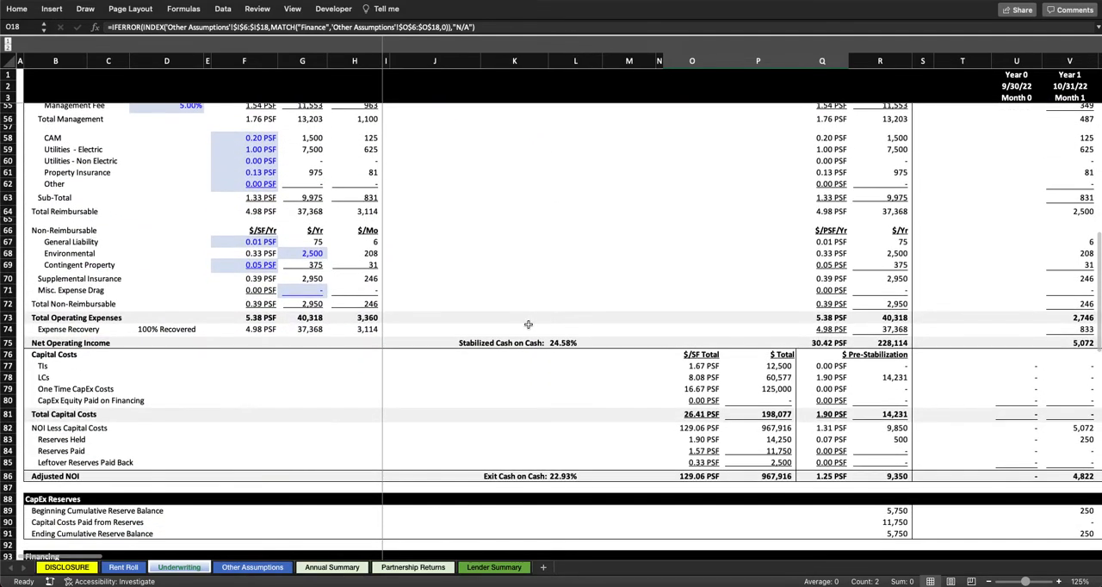
pyautogui.scroll(-3, 529, 325)
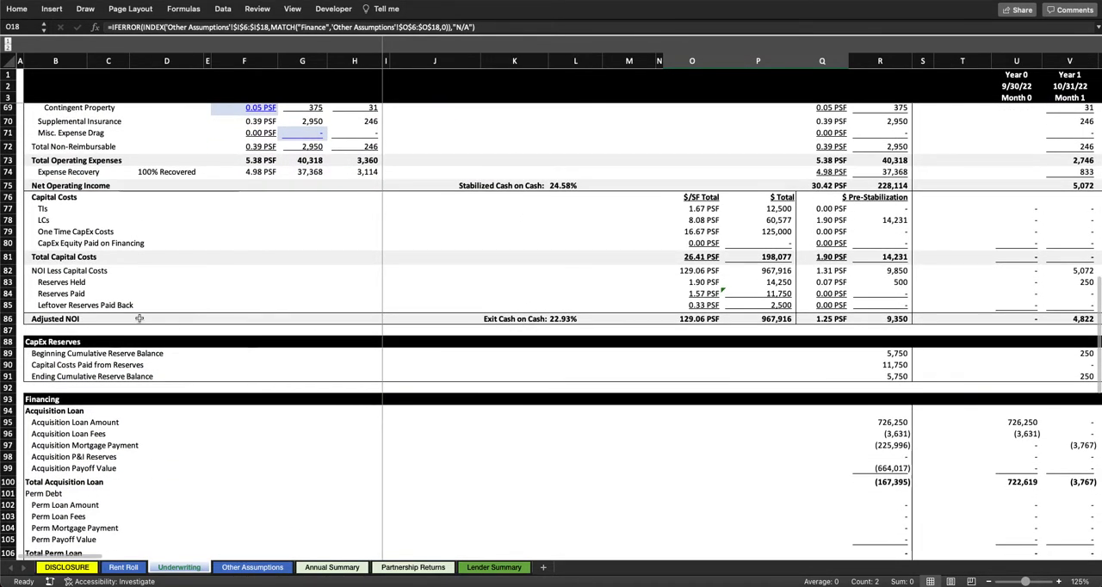
pyautogui.scroll(-2, 86, 293)
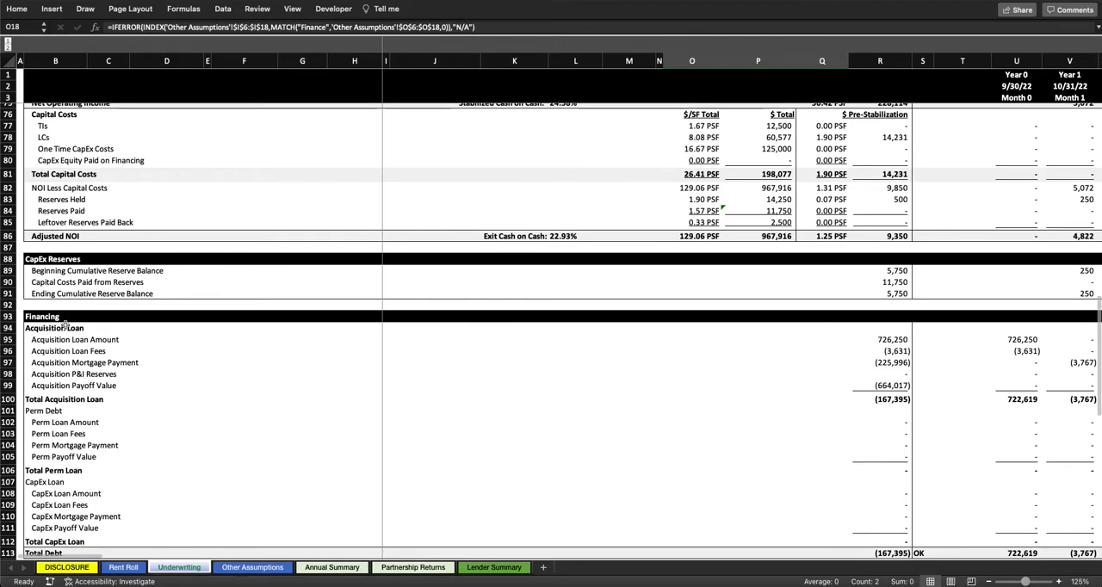
pyautogui.scroll(-1, 65, 324)
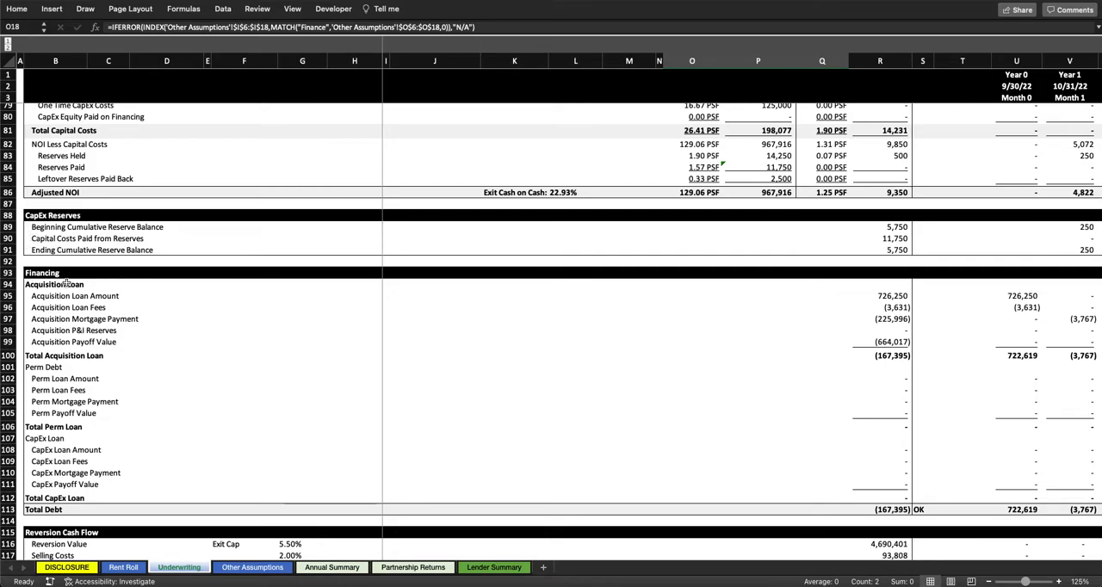
pyautogui.scroll(20, 63, 379)
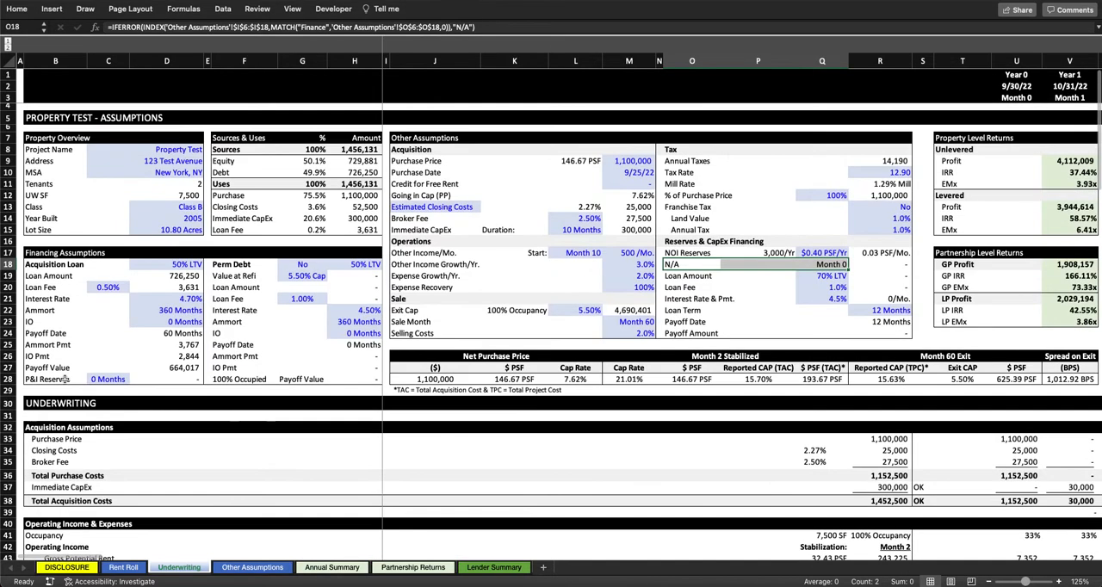
pyautogui.moveTo(40, 253); pyautogui.dragTo(348, 379)
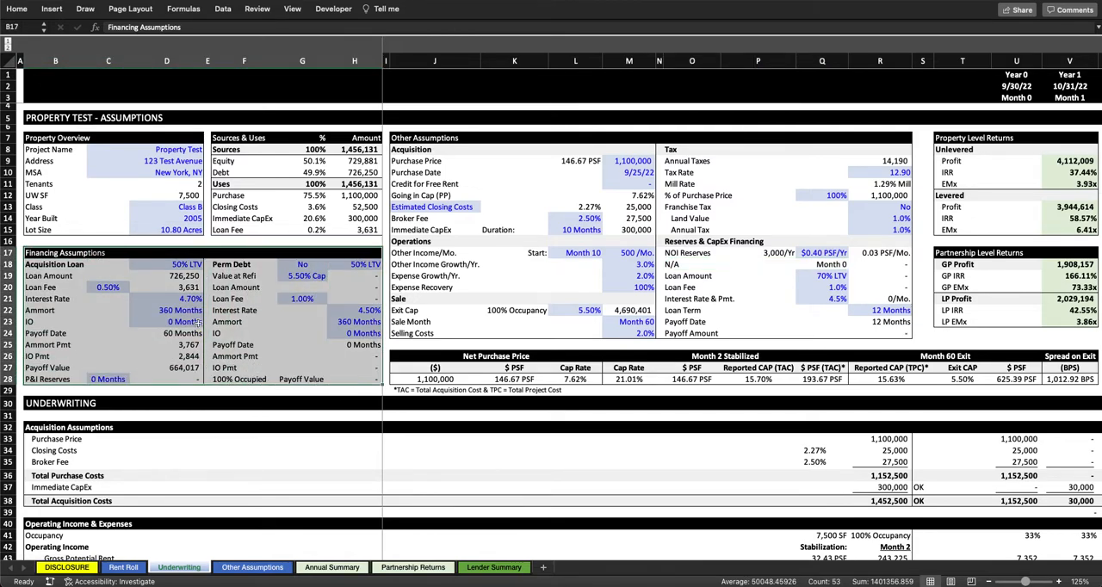
# Step: Examine the Acquisition Loan's LTV and Loan Amount formula, tracing its inputs against the purchase price and Total Acquisition Costs
pyautogui.click(173, 276)
pyautogui.click(177, 263)
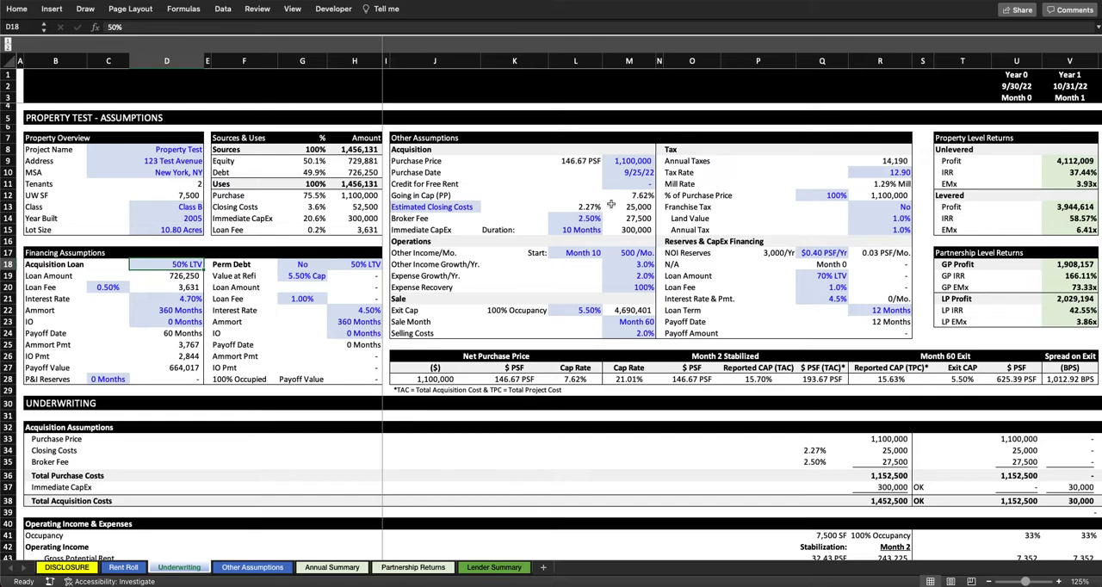
pyautogui.click(633, 161)
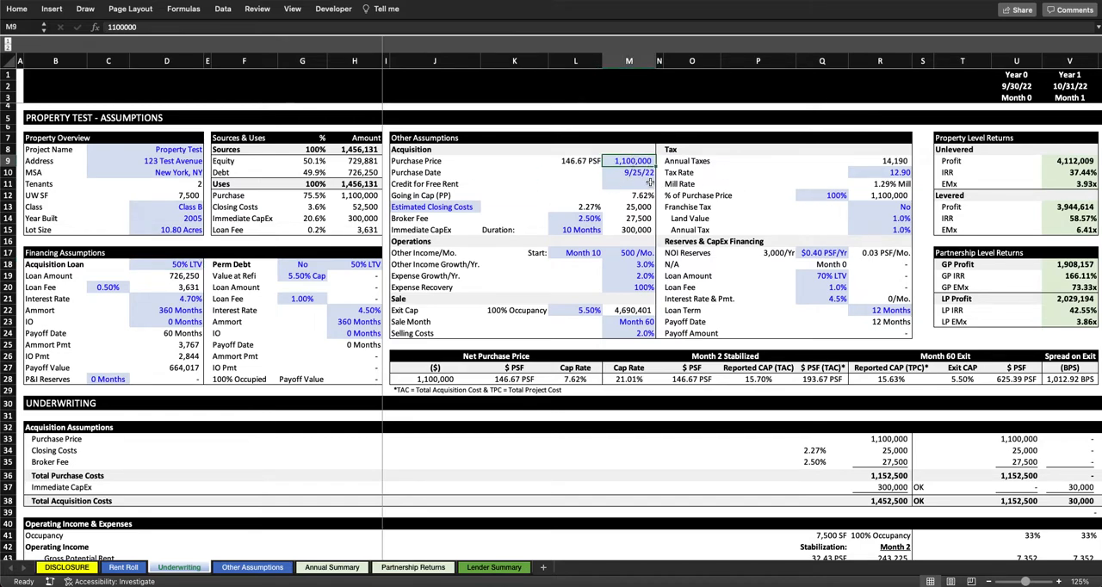
pyautogui.click(183, 267)
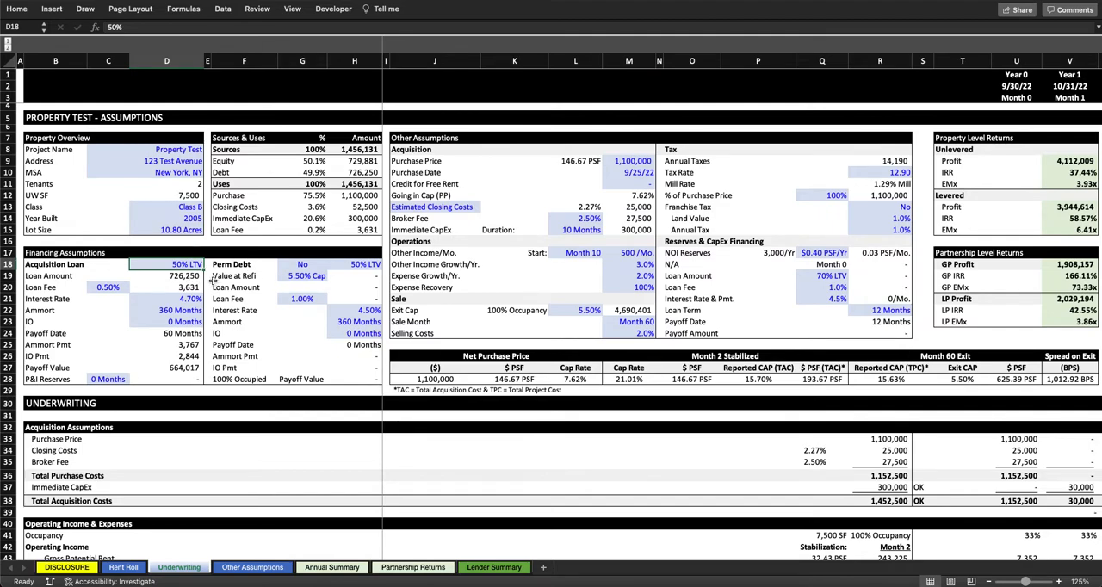
pyautogui.click(165, 276)
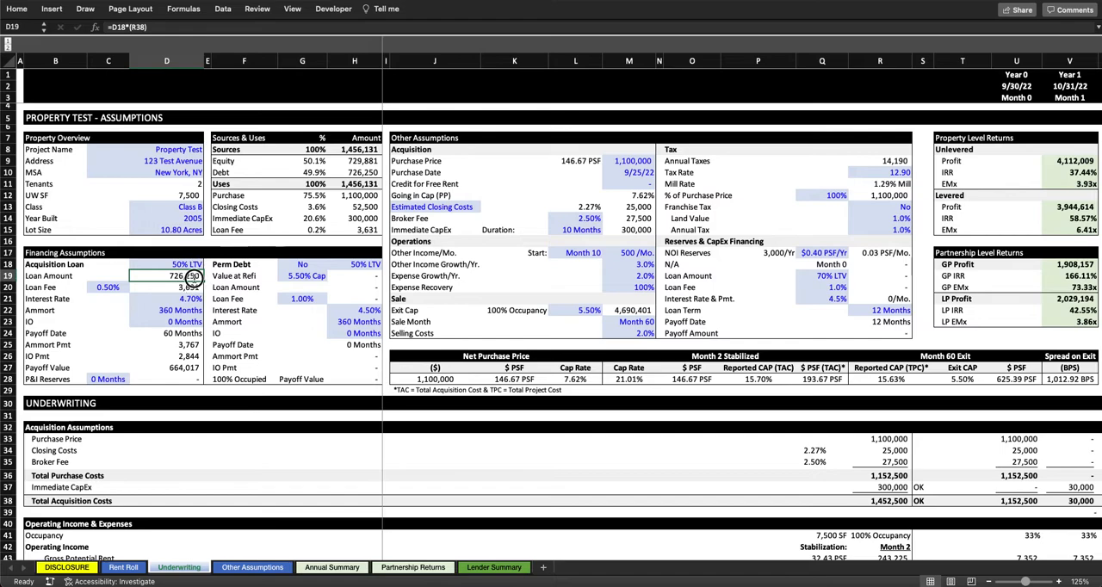
pyautogui.doubleClick(197, 279)
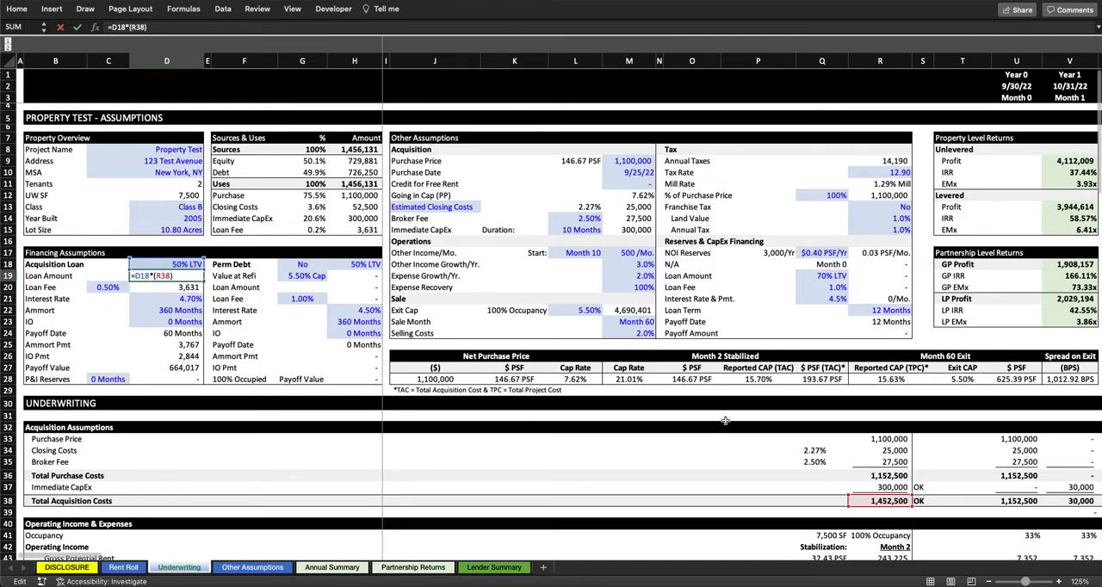
pyautogui.press('Return')
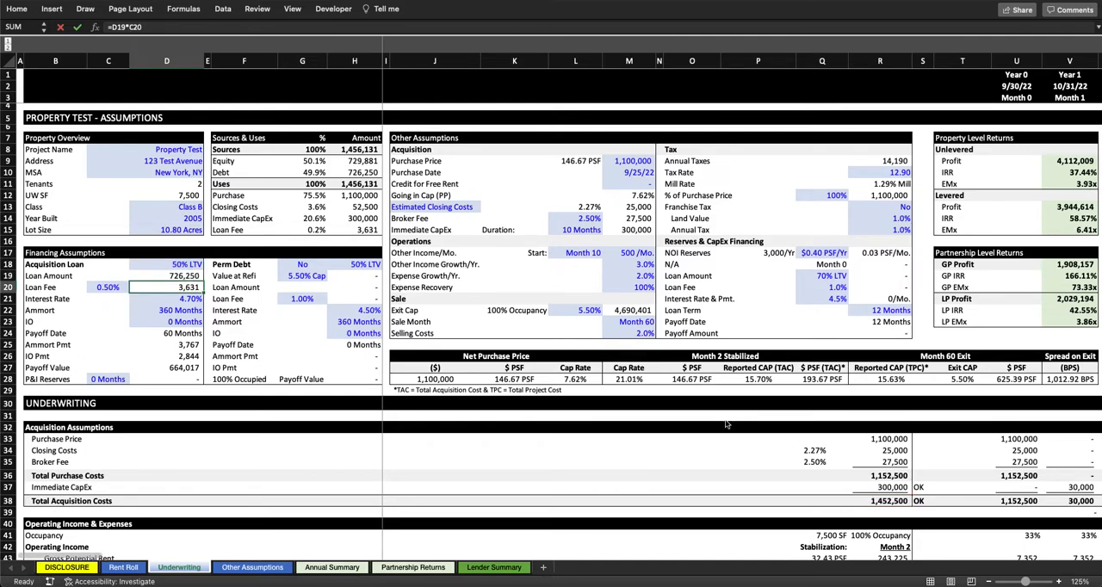
pyautogui.click(192, 265)
pyautogui.click(192, 276)
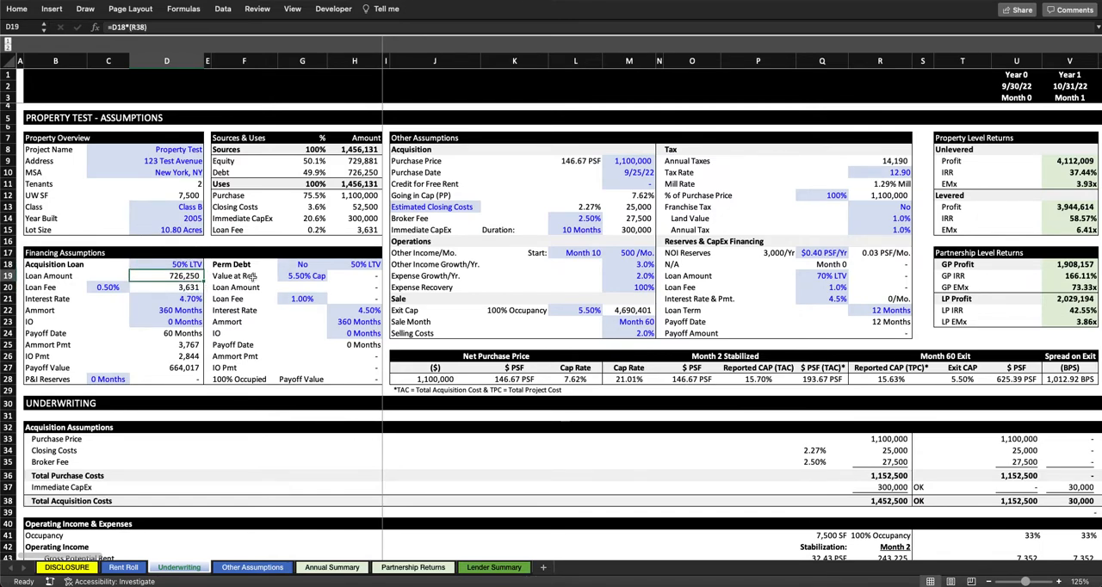
# Step: Set the Acquisition Loan's fee to 1.00% and inspect the fee amount formula
pyautogui.click(107, 287)
pyautogui.write('1')
pyautogui.press('Return')
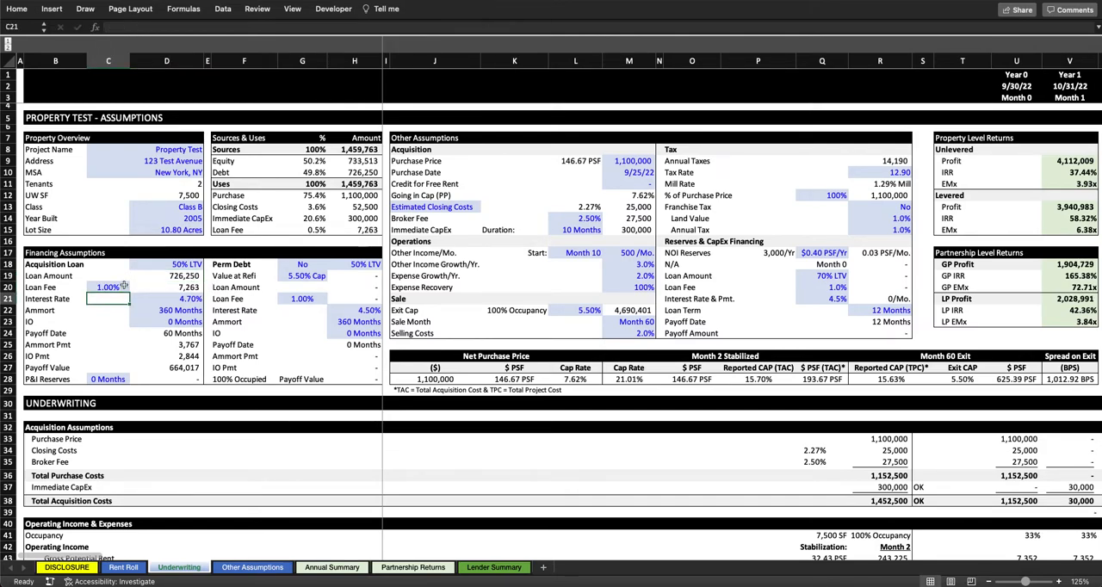
pyautogui.click(187, 289)
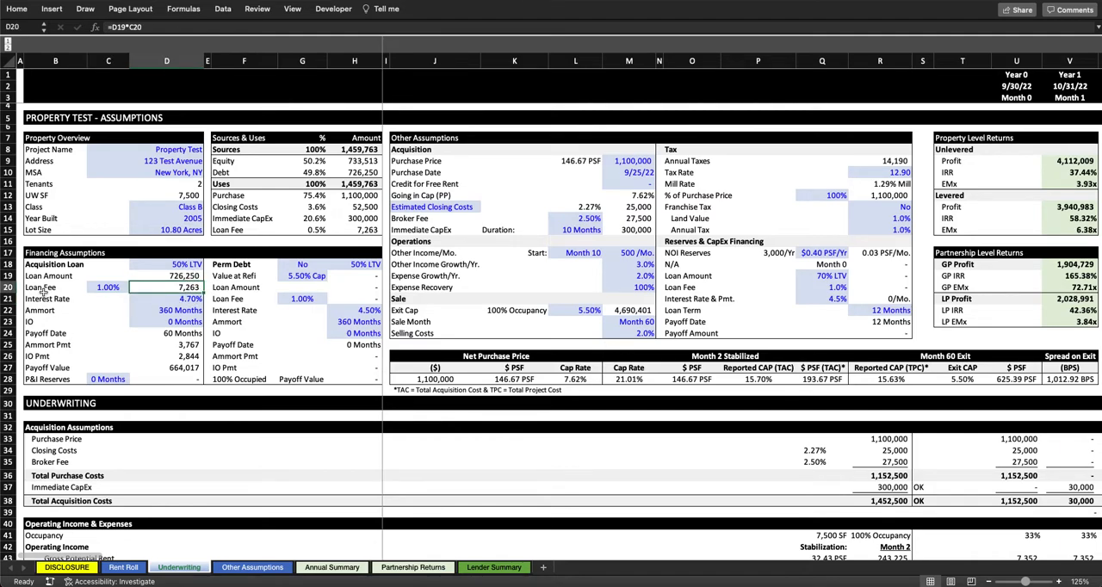
# Step: Go through the Acquisition Loan's interest rate and amortization, and set its interest-only period to 12 months
pyautogui.click(196, 299)
pyautogui.click(193, 313)
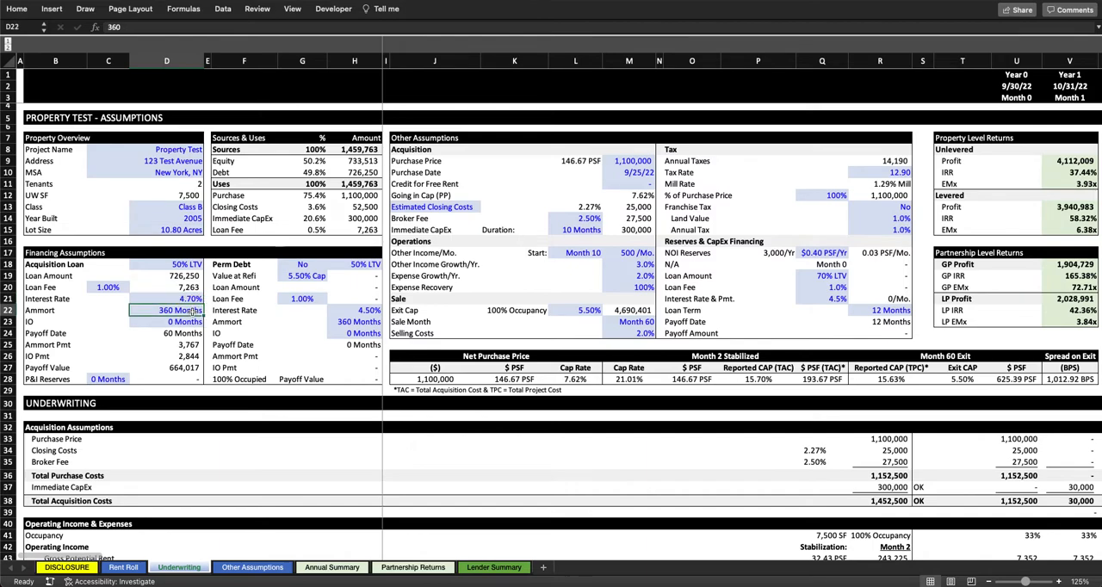
pyautogui.click(194, 323)
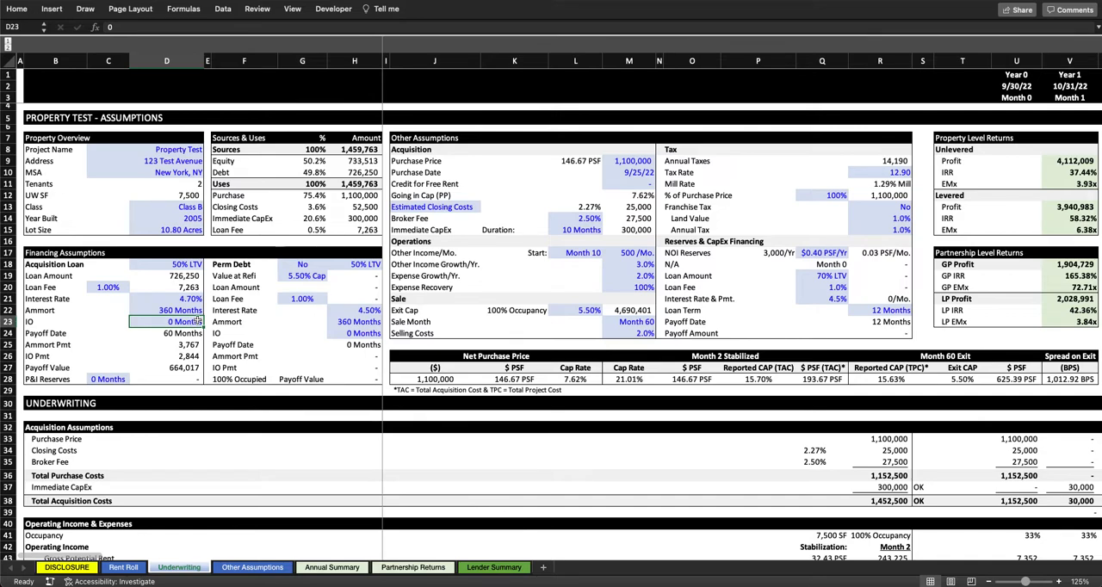
pyautogui.write('12')
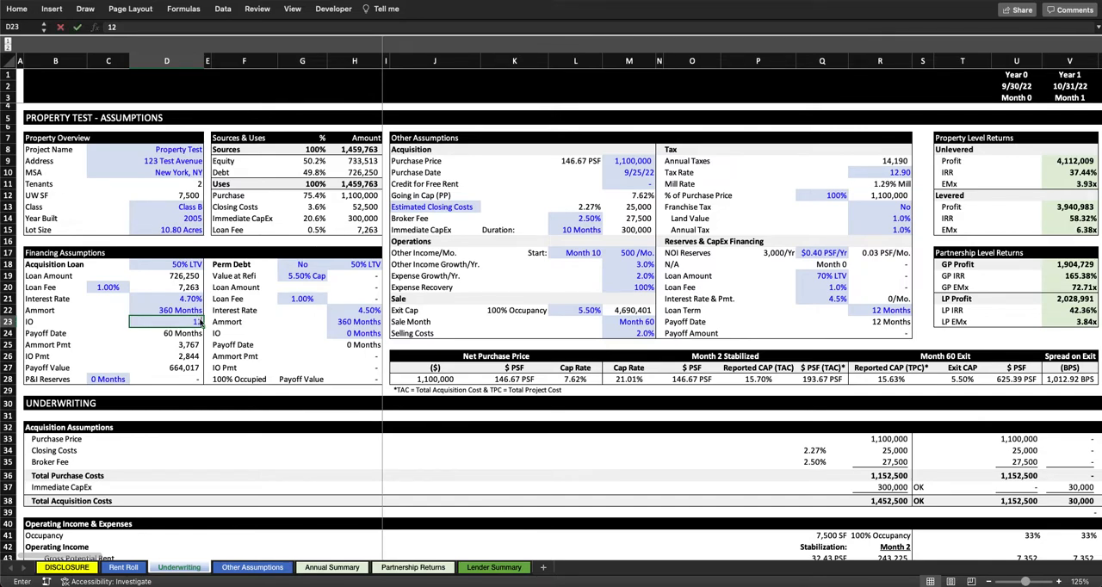
pyautogui.press('Return')
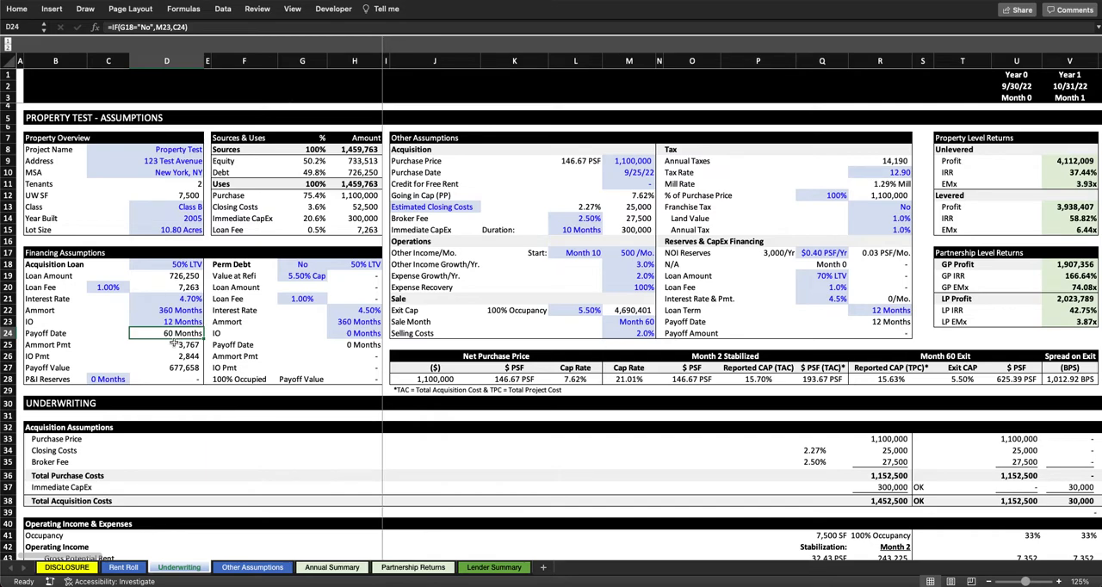
# Step: Examine the Acquisition Loan's amortizing payment, IO payment and payoff date formulas, and the Sale Month driving the payoff
pyautogui.click(191, 345)
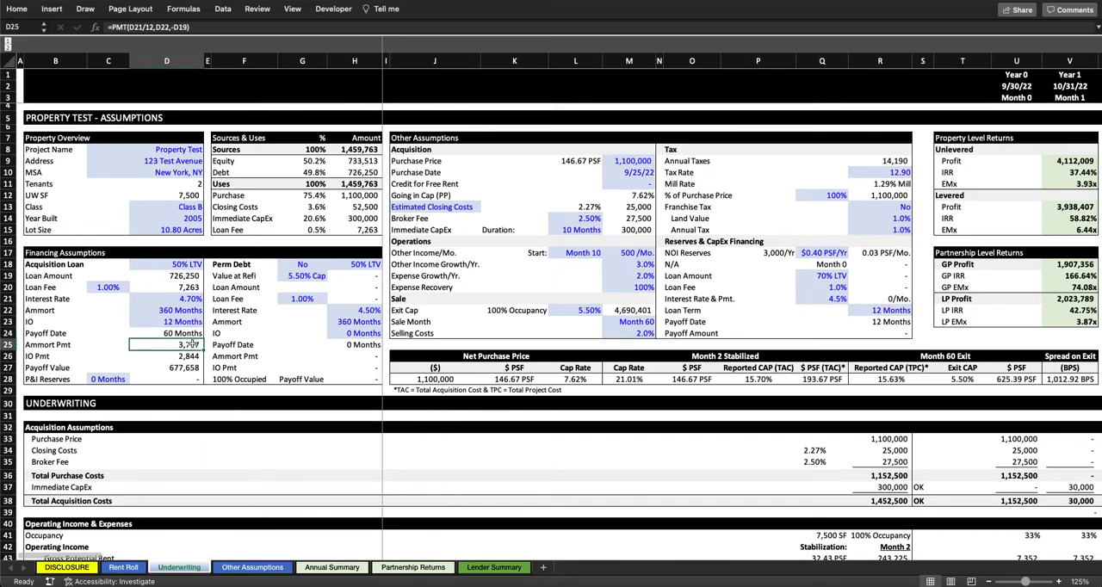
pyautogui.click(188, 357)
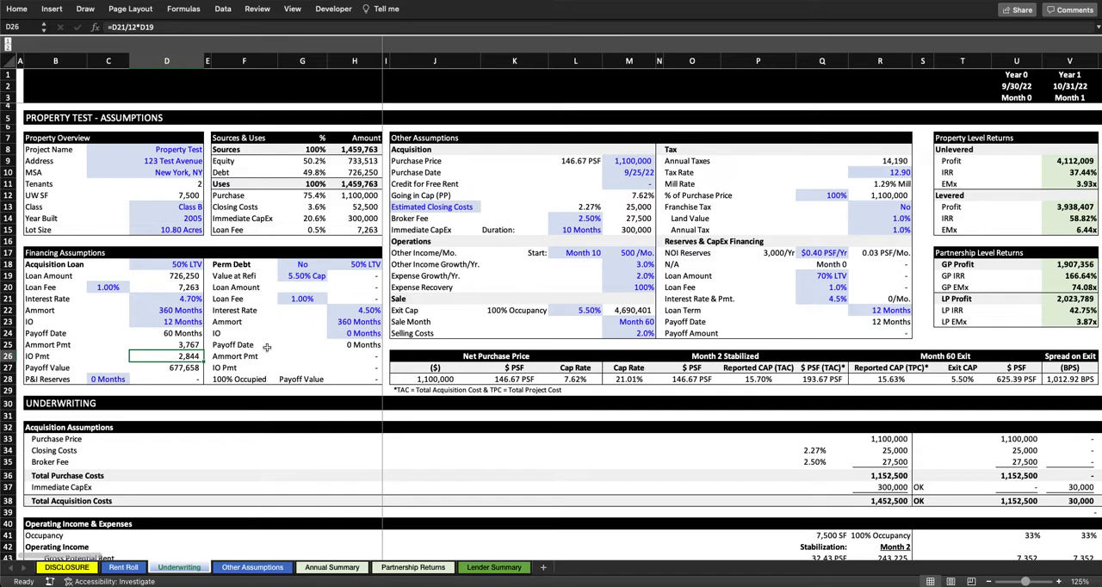
pyautogui.click(188, 334)
pyautogui.moveTo(188, 334)
pyautogui.mouseDown()
pyautogui.moveTo(74, 322)
pyautogui.moveTo(44, 345)
pyautogui.moveTo(103, 326)
pyautogui.moveTo(175, 323)
pyautogui.mouseUp()
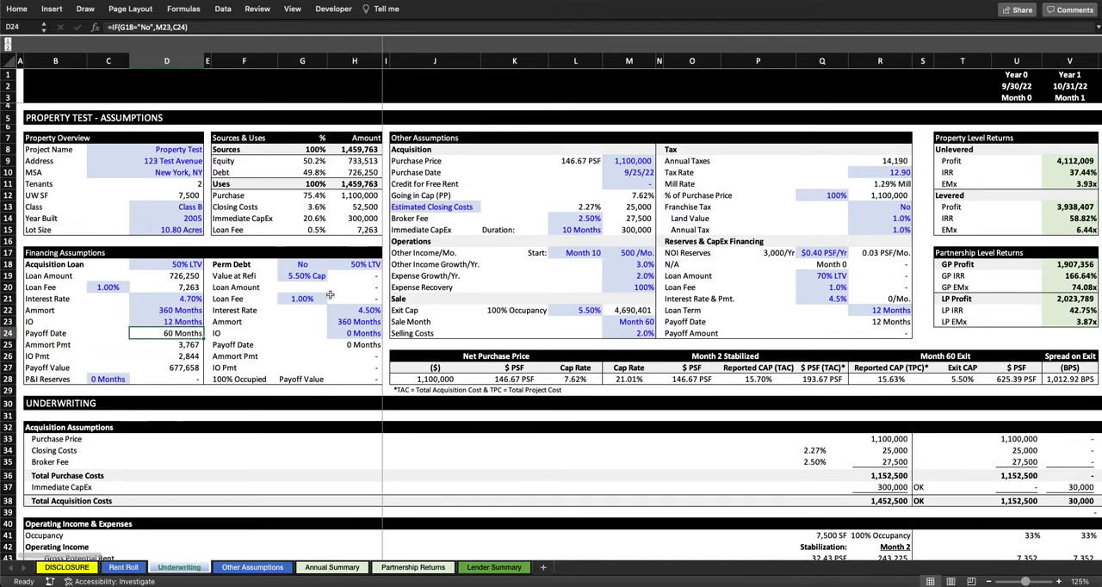
pyautogui.click(638, 321)
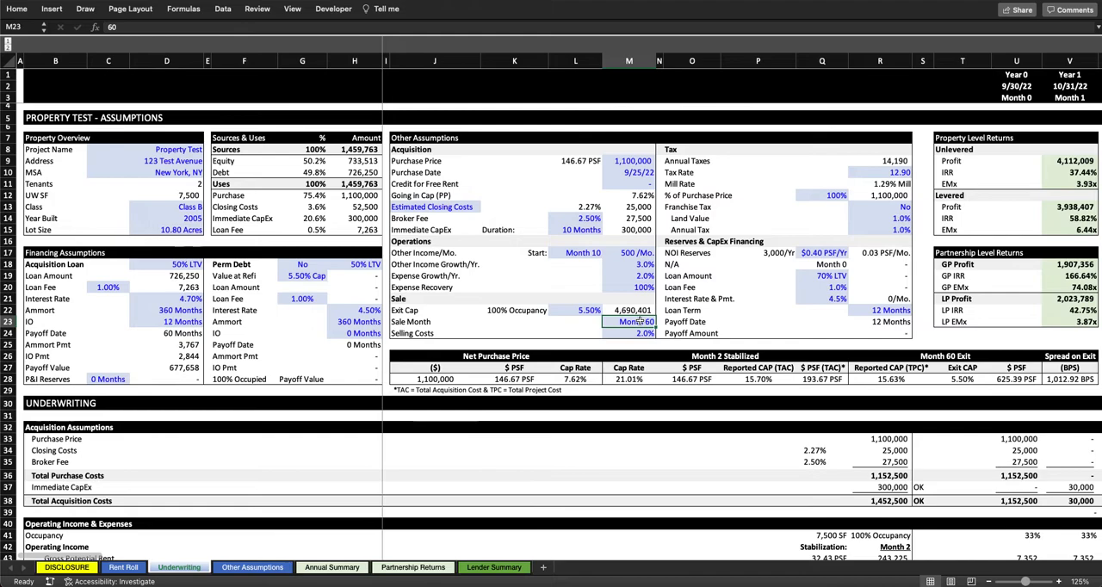
# Step: Review the Perm Debt block and the Acquisition Loan's payment and payoff date formulas, and switch Perm Debt to Yes
pyautogui.moveTo(229, 265); pyautogui.dragTo(376, 379)
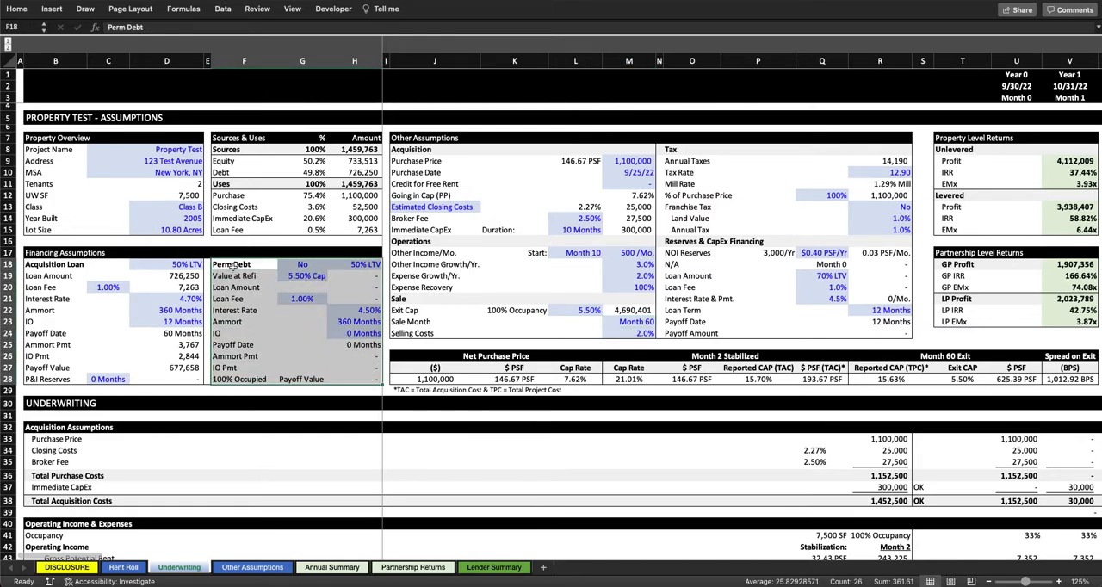
pyautogui.click(179, 344)
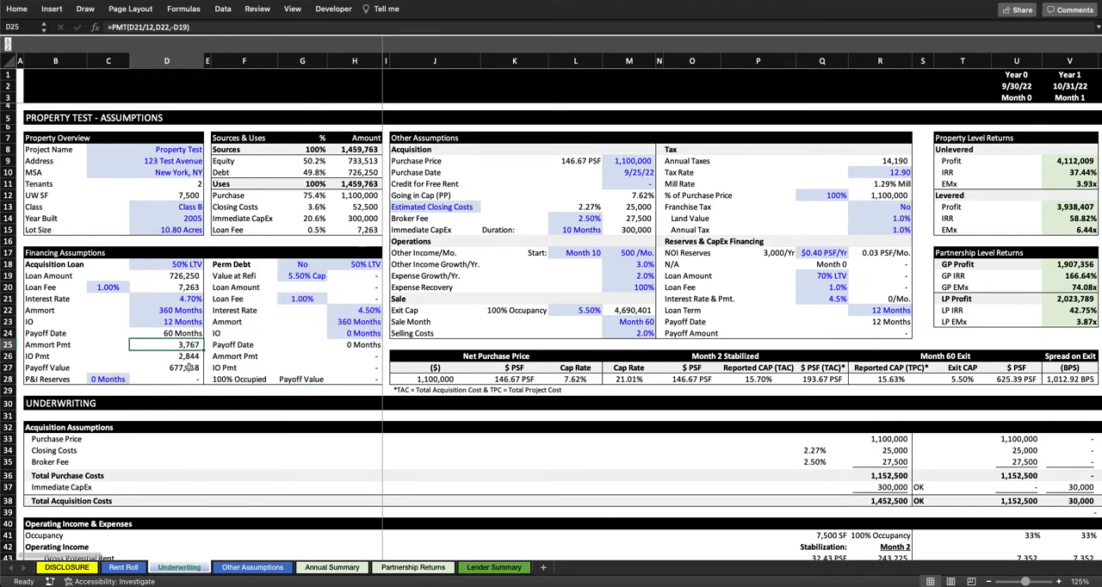
pyautogui.click(178, 330)
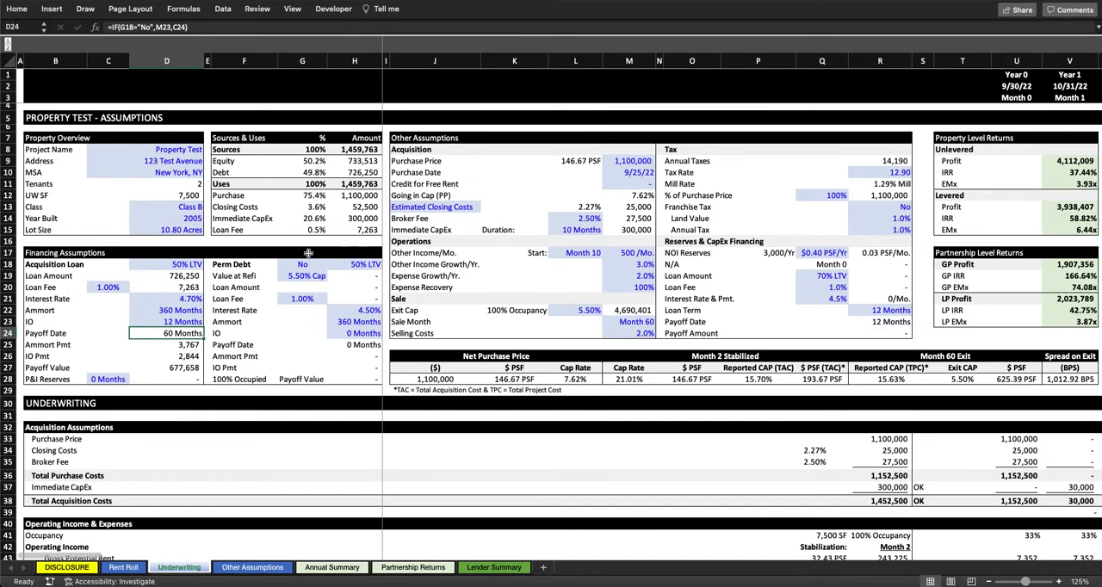
pyautogui.click(303, 265)
pyautogui.click(330, 264)
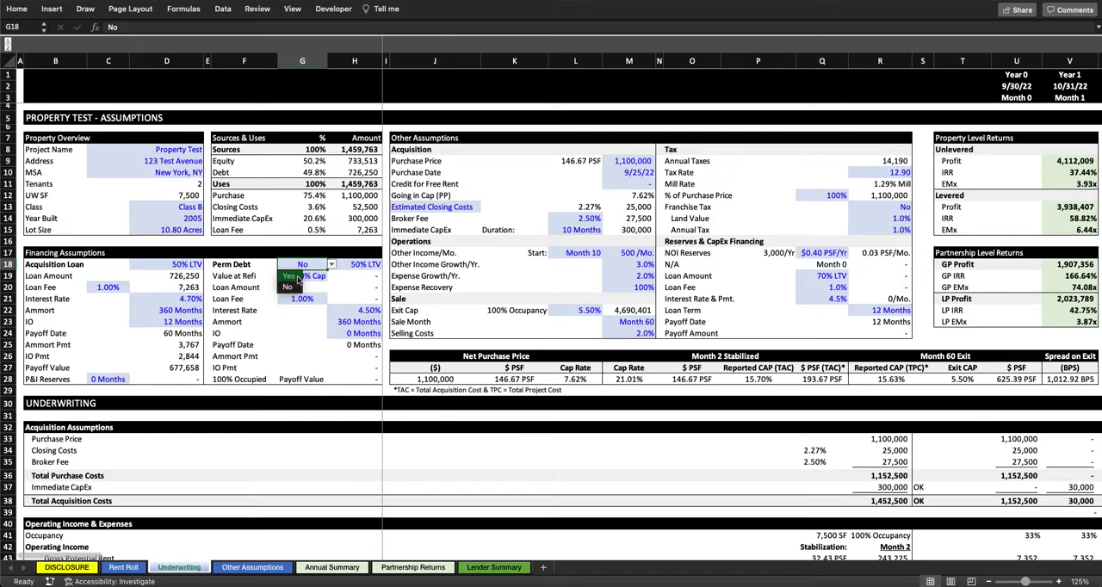
pyautogui.click(298, 278)
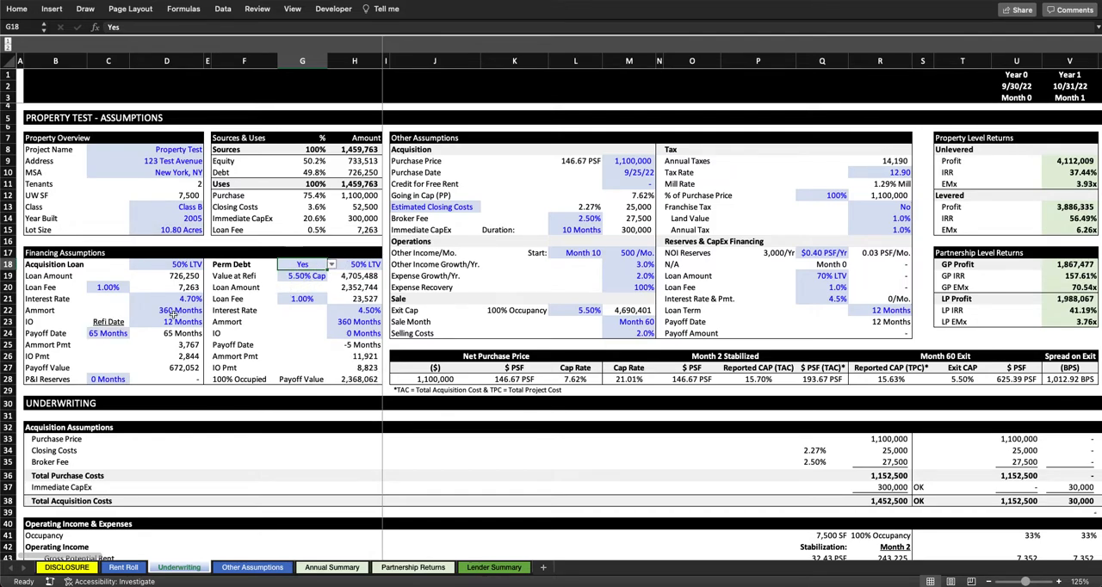
# Step: Set the refi date that drives the Acquisition Loan's payoff to 30 months
pyautogui.click(115, 322)
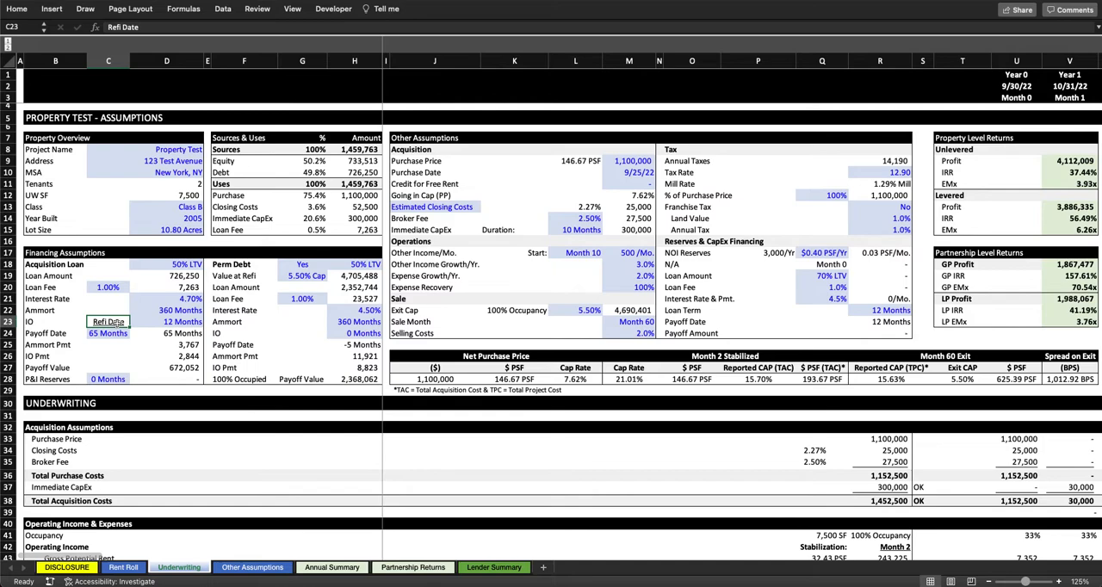
pyautogui.click(114, 334)
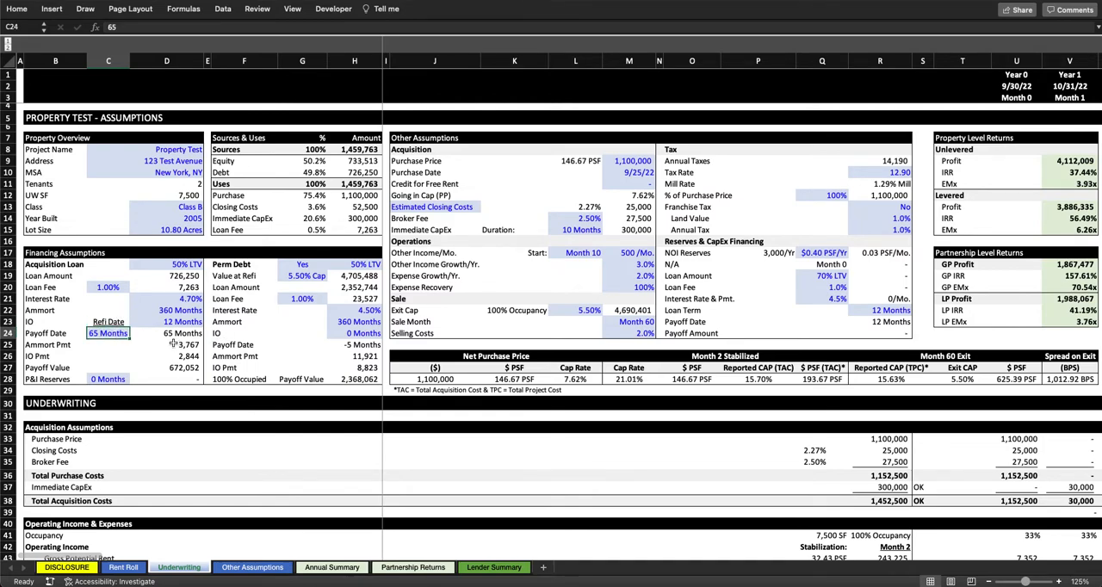
pyautogui.write('30')
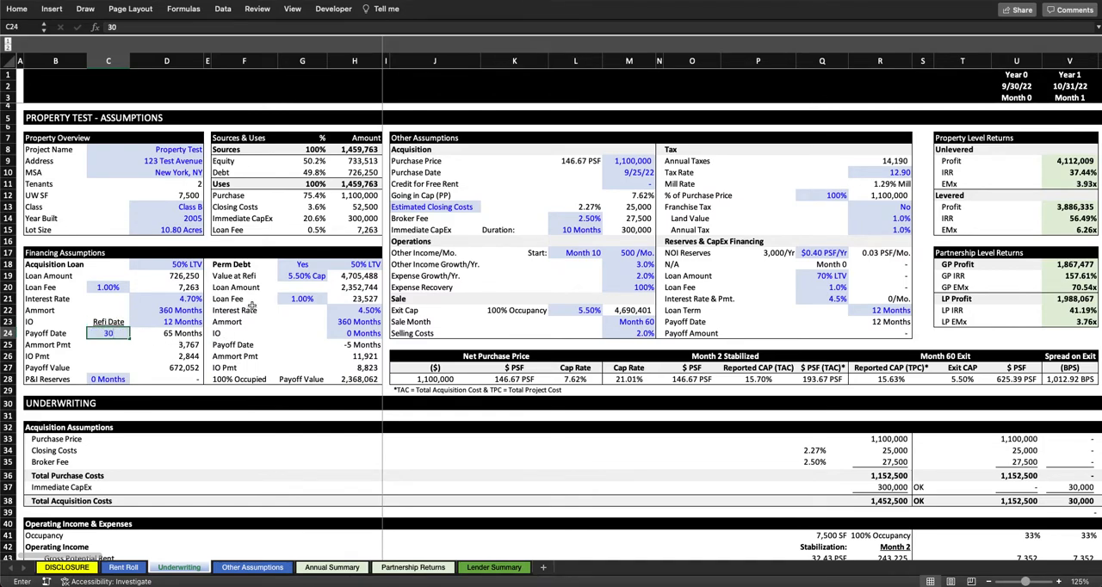
pyautogui.press('Return')
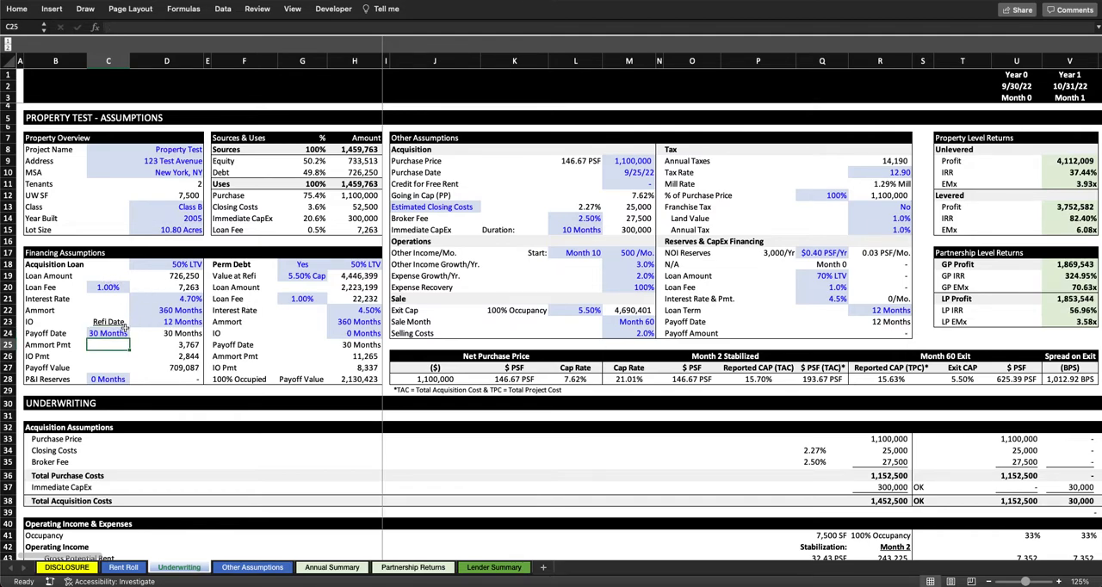
# Step: Examine the Acquisition Loan's payoff date and payoff value formulas, comparing the payoff value with the original Loan Amount
pyautogui.click(181, 334)
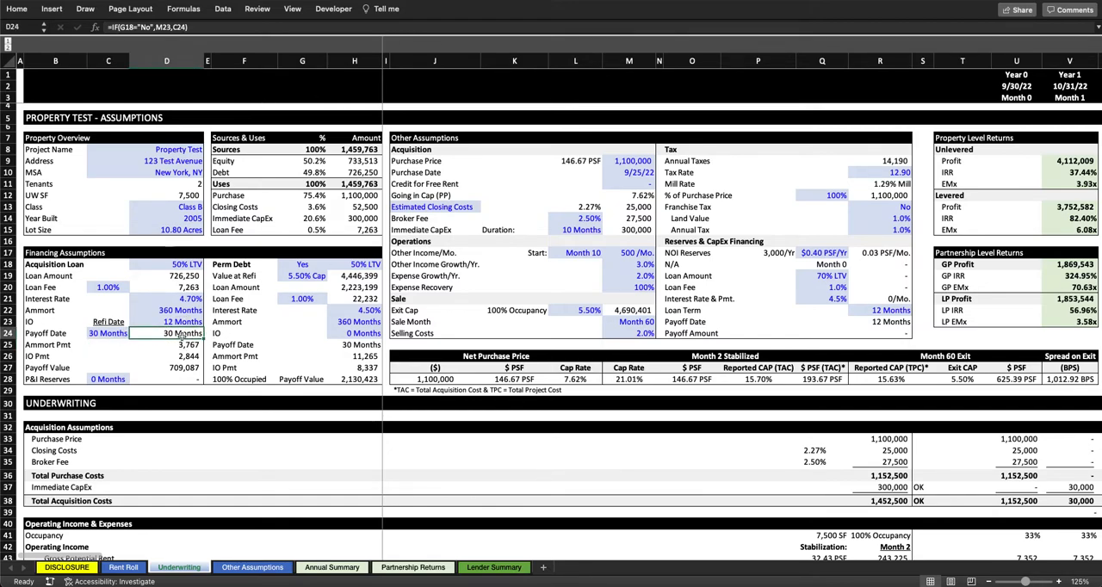
pyautogui.click(196, 365)
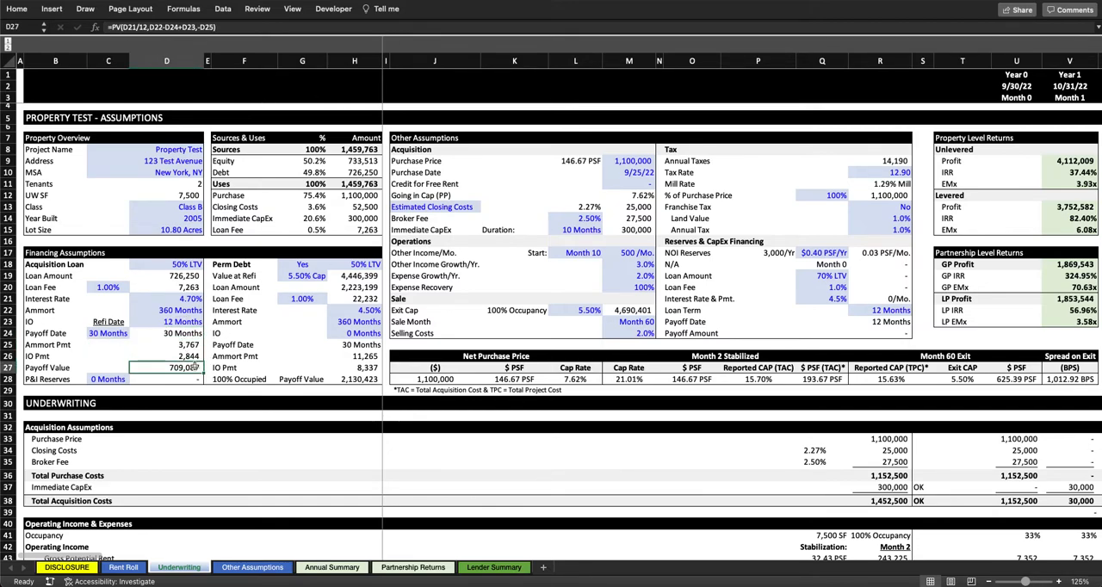
pyautogui.click(184, 276)
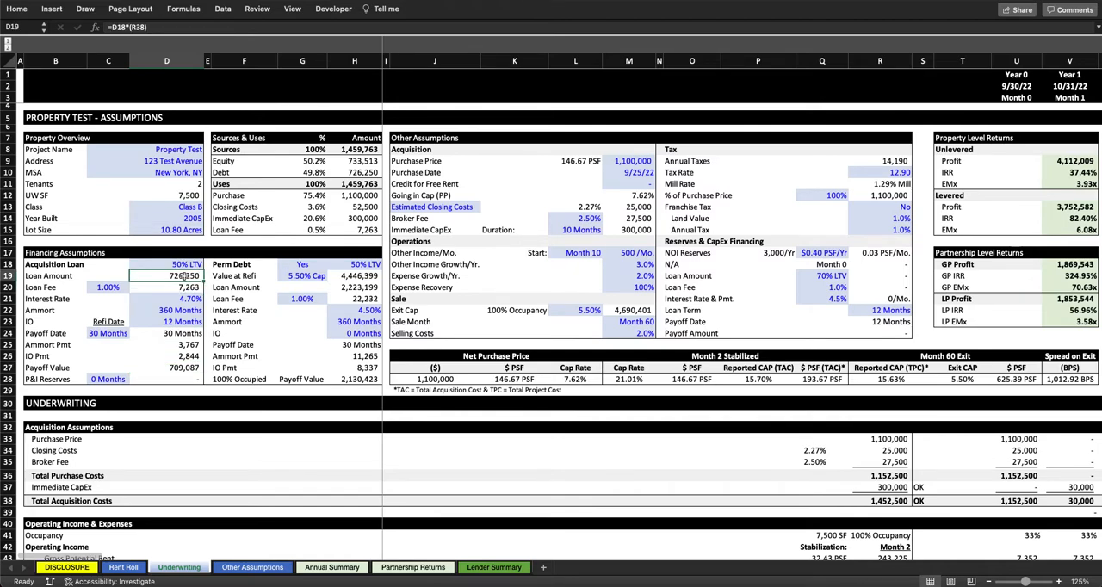
pyautogui.click(190, 368)
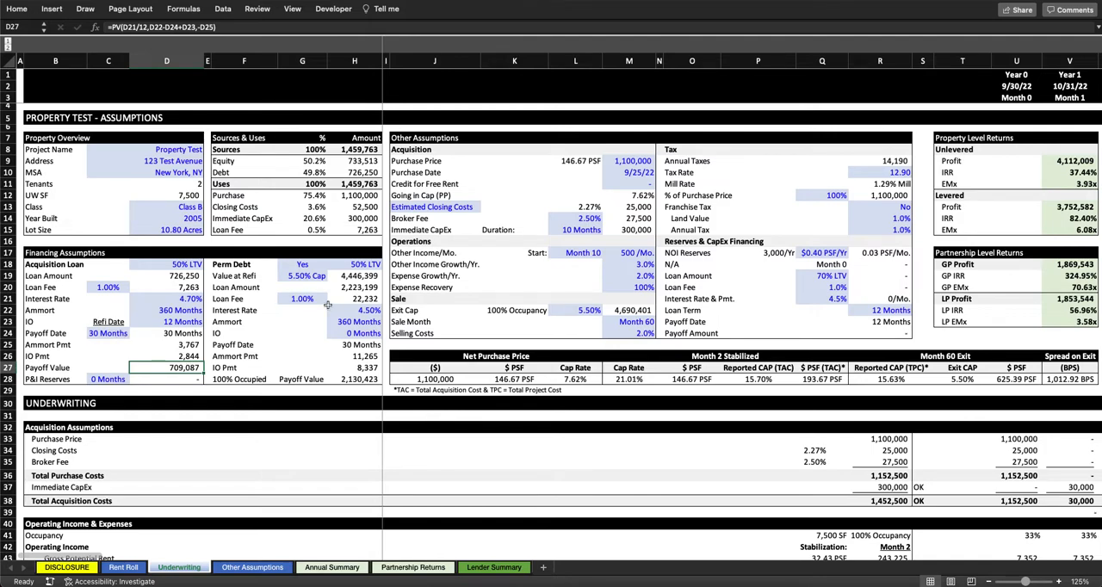
# Step: Inspect Perm Debt's LTV and refinance cap rate, and trace the inputs of the Value at Refi formula
pyautogui.click(365, 266)
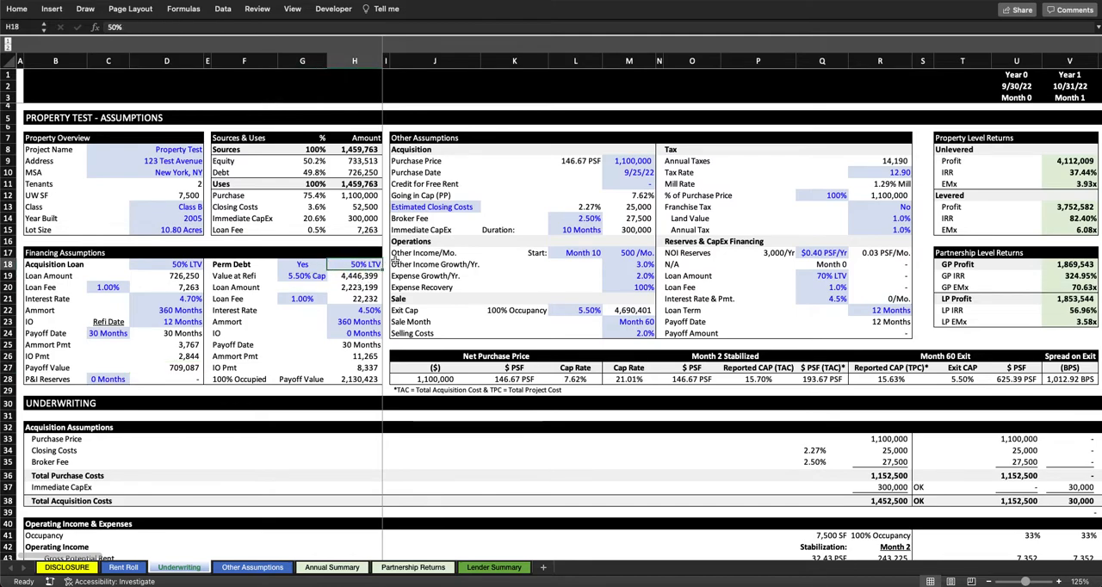
pyautogui.click(317, 276)
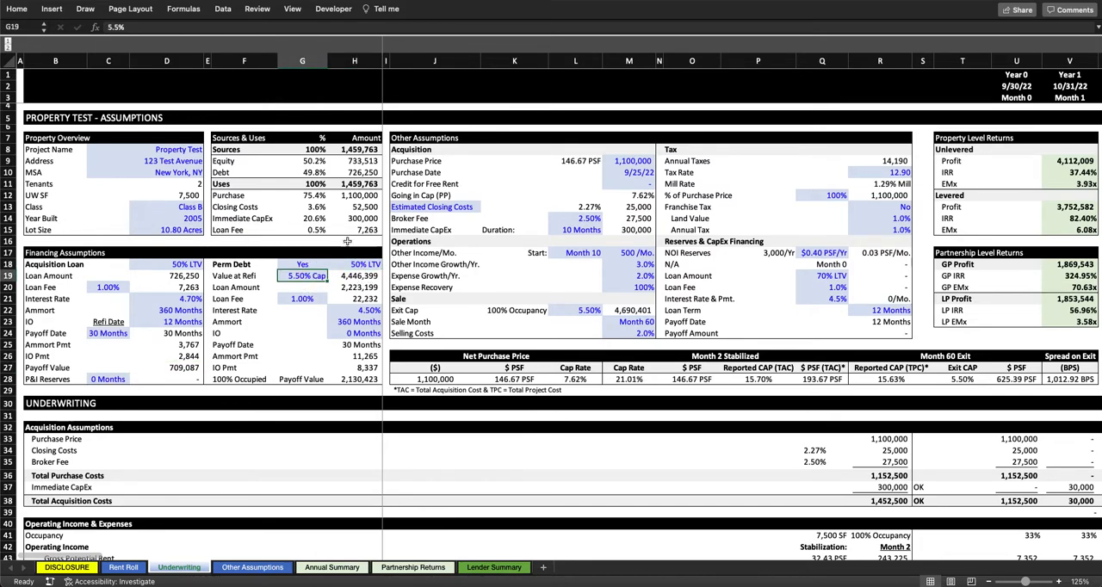
pyautogui.doubleClick(354, 276)
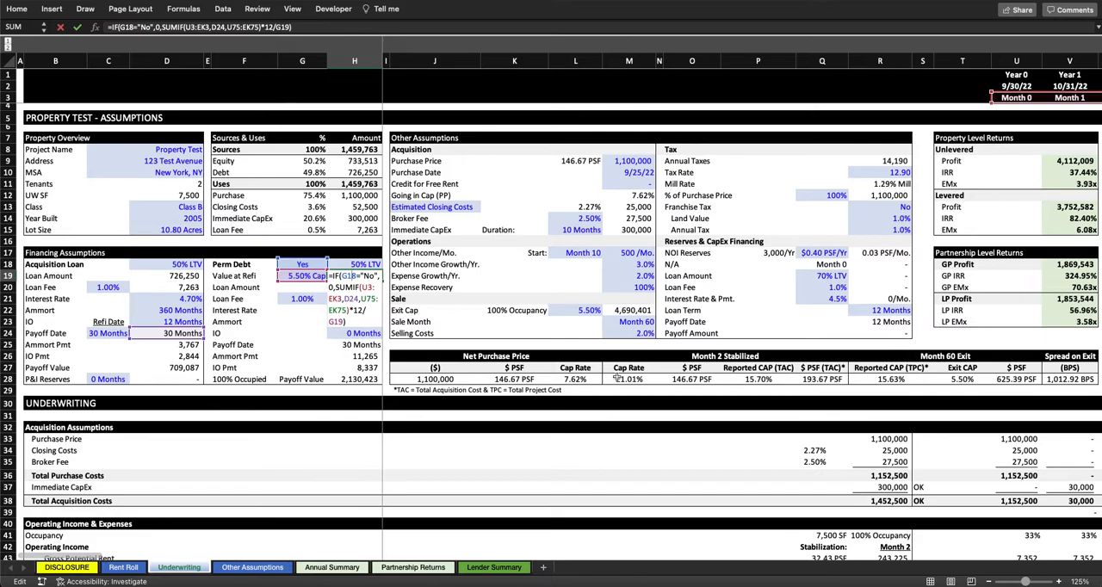
# Step: Examine the monthly timeline and income rows that the Value at Refi formula refers to, and close the formula without altering it
pyautogui.hscroll(10, 616, 376)
pyautogui.scroll(-2, 617, 376)
pyautogui.scroll(-2, 617, 376)
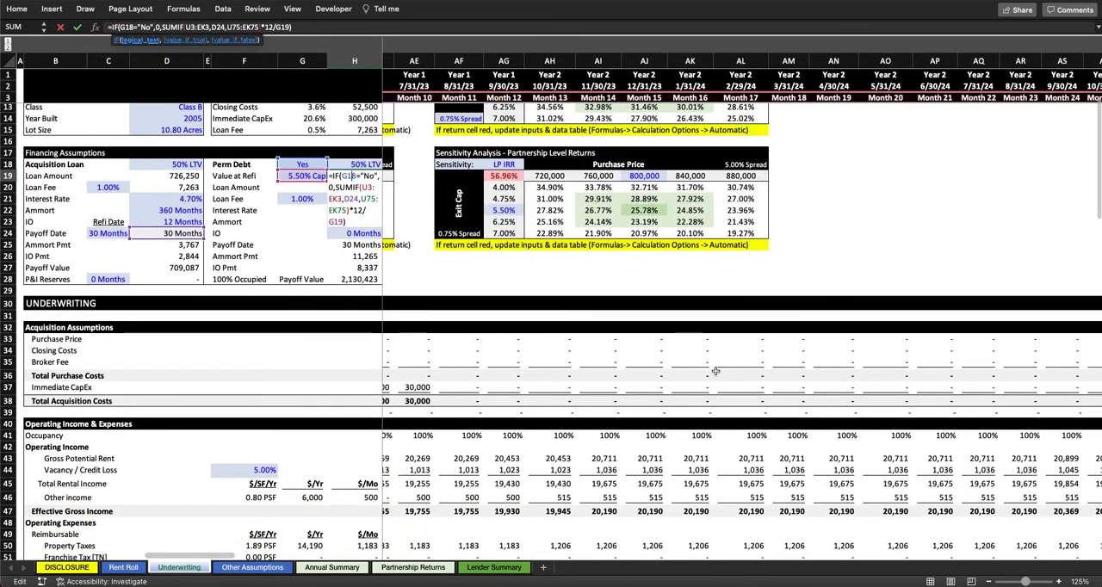
pyautogui.hscroll(10, 714, 370)
pyautogui.scroll(-1, 714, 370)
pyautogui.scroll(-1, 699, 186)
pyautogui.hscroll(-1, 699, 185)
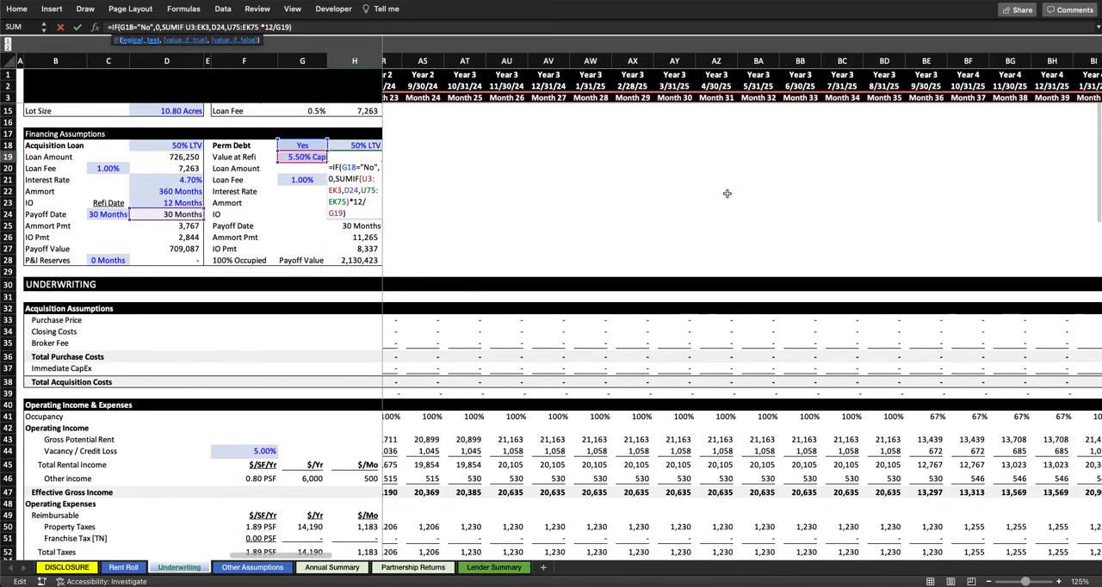
pyautogui.scroll(5, 677, 425)
pyautogui.hscroll(-15, 676, 417)
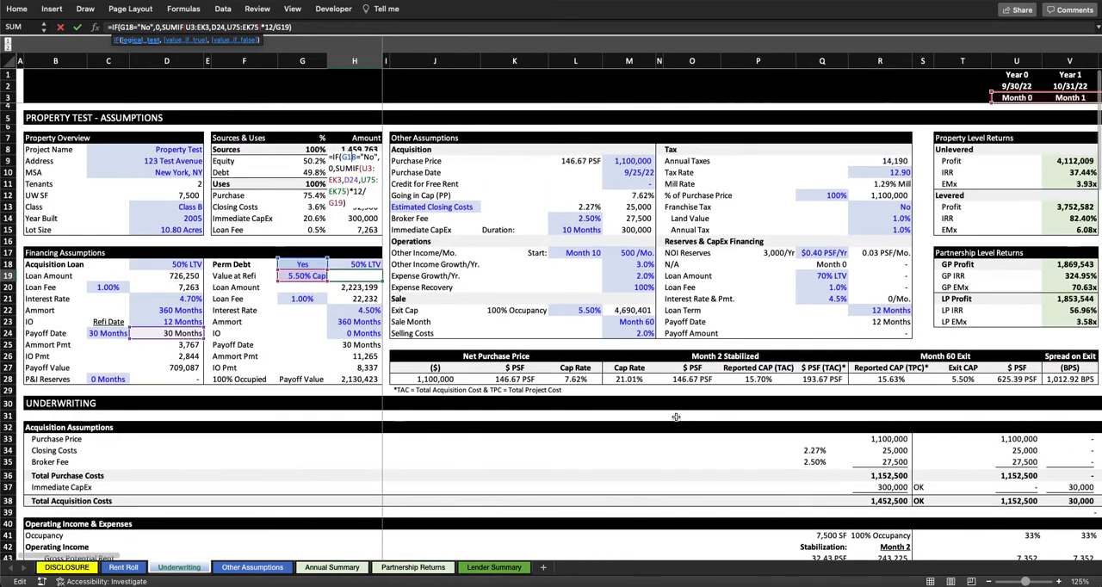
pyautogui.press('Return')
# Step: Inspect the Perm Debt block's occupancy formula and trace it to the monthly Occupancy row, checking Month 36
pyautogui.click(244, 379)
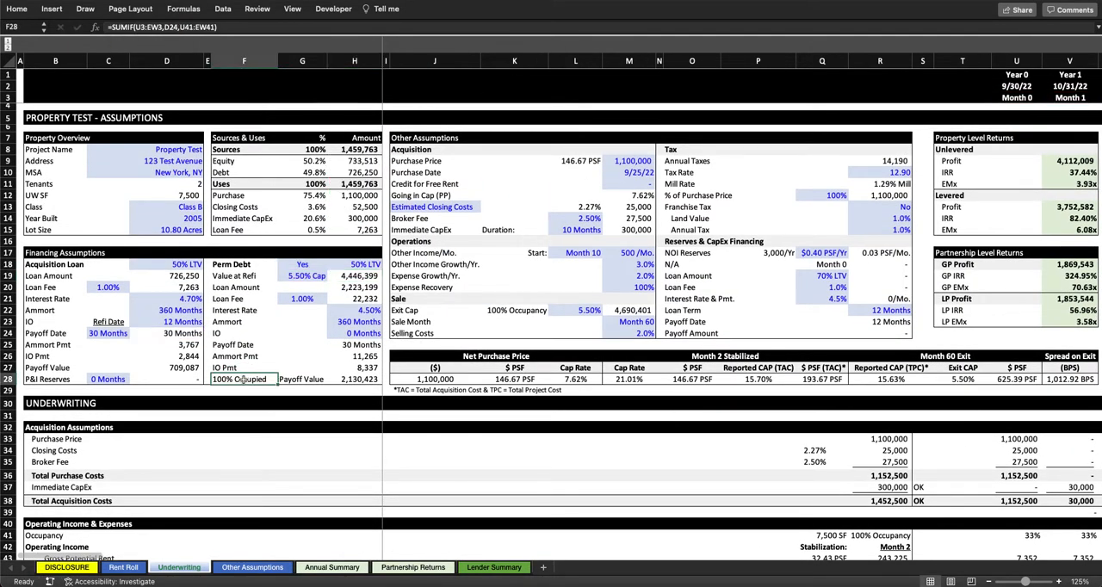
pyautogui.hscroll(10, 772, 328)
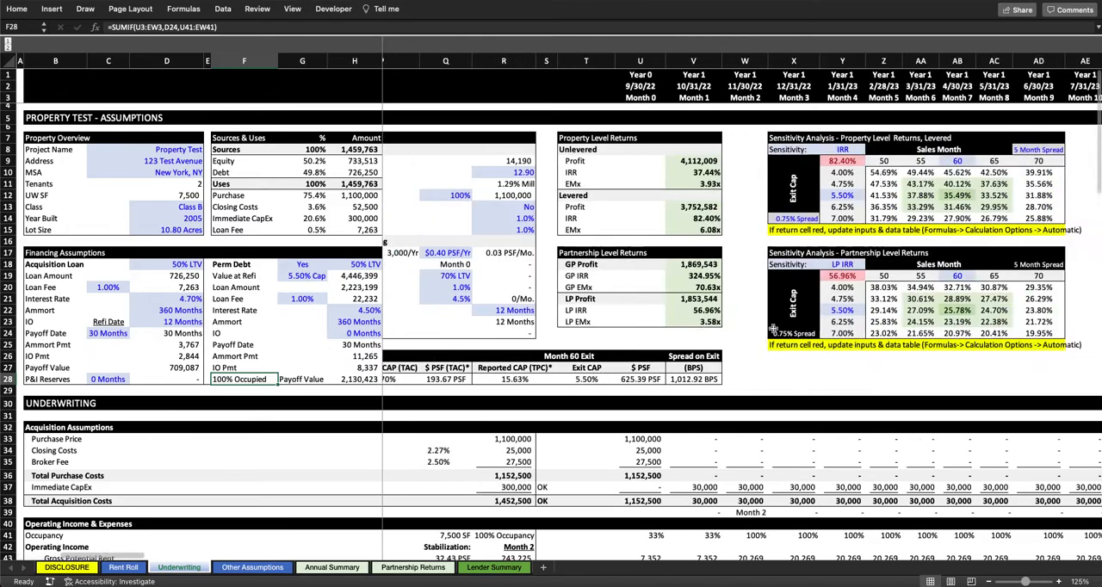
pyautogui.scroll(-5, 772, 328)
pyautogui.hscroll(8, 766, 331)
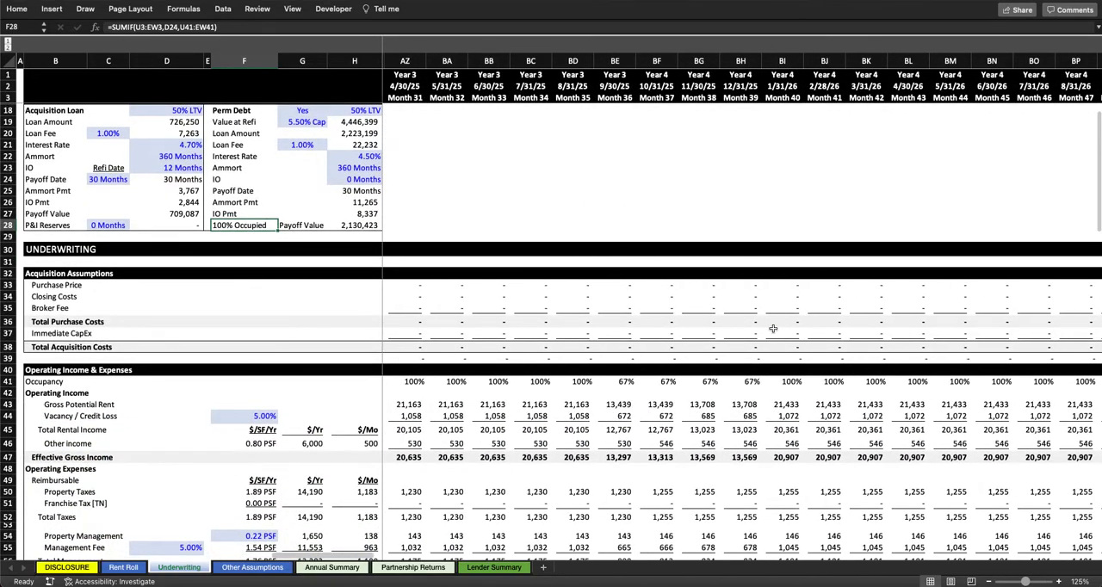
pyautogui.click(622, 382)
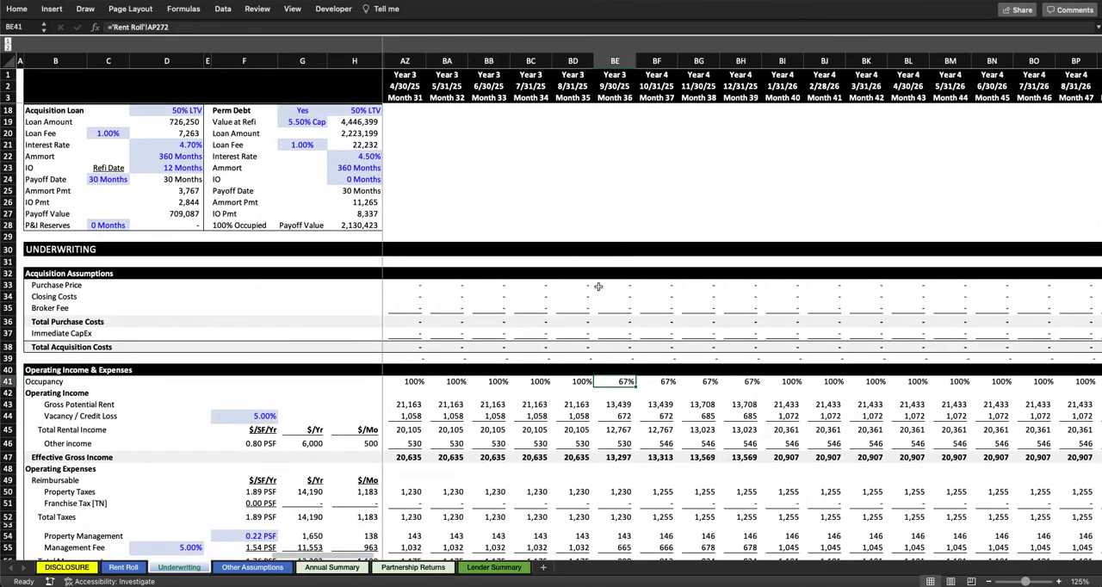
pyautogui.hscroll(-15, 599, 287)
pyautogui.scroll(5, 341, 243)
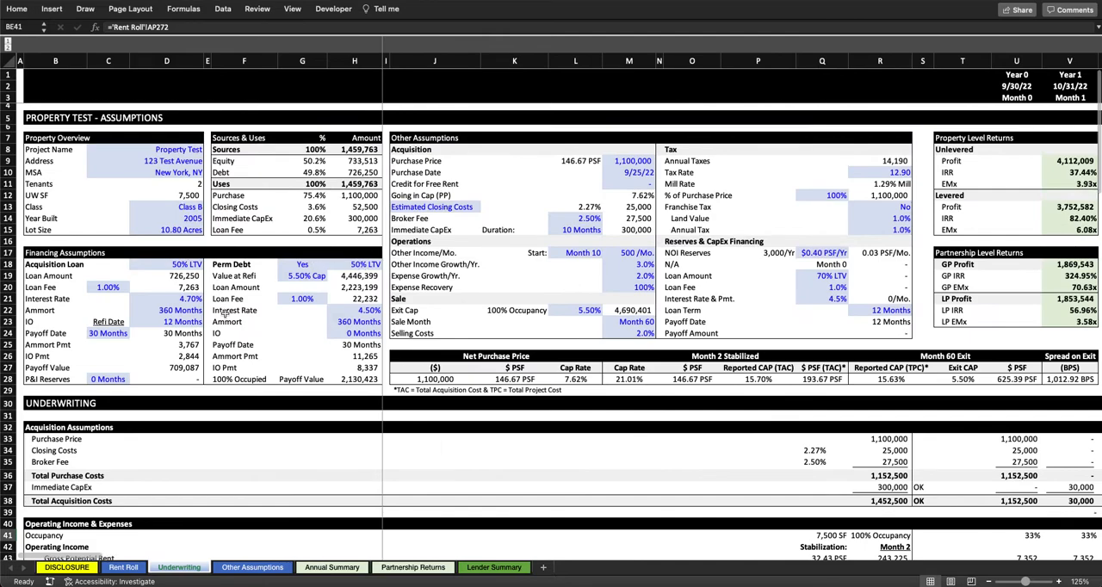
# Step: Try a refi date of 36 months, check the occupancy and Value at Refi cells, and undo the change
pyautogui.click(108, 332)
pyautogui.write('36')
pyautogui.press('Return')
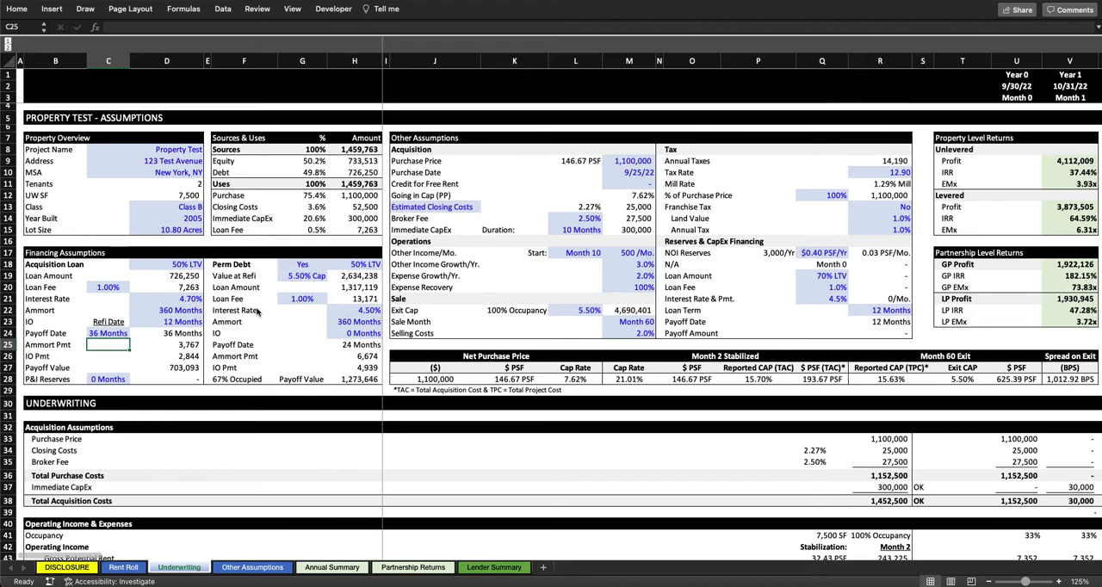
pyautogui.click(242, 379)
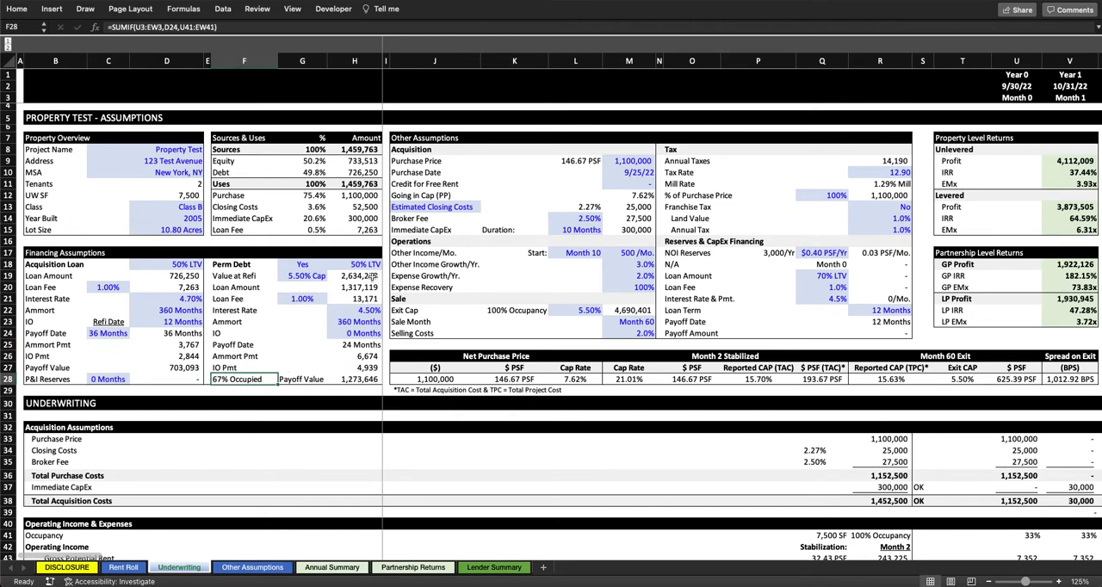
pyautogui.click(371, 276)
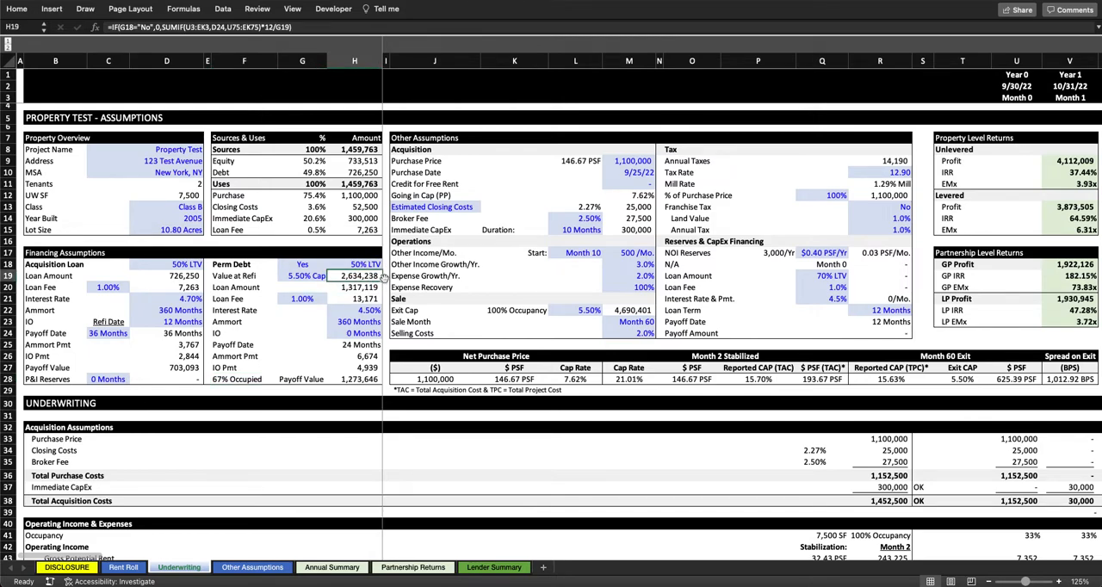
pyautogui.press('super+z')
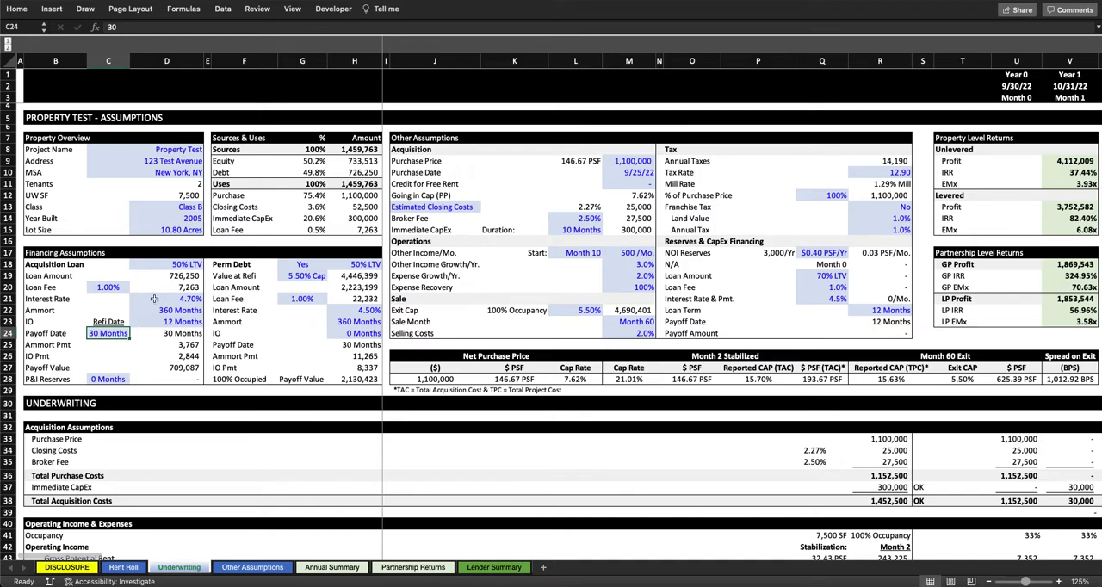
# Step: Review Perm Debt's loan fee, interest rate, amortization, IO period, payoff date and Payoff Value formula, along with the refi date input
pyautogui.click(307, 298)
pyautogui.click(369, 310)
pyautogui.click(360, 321)
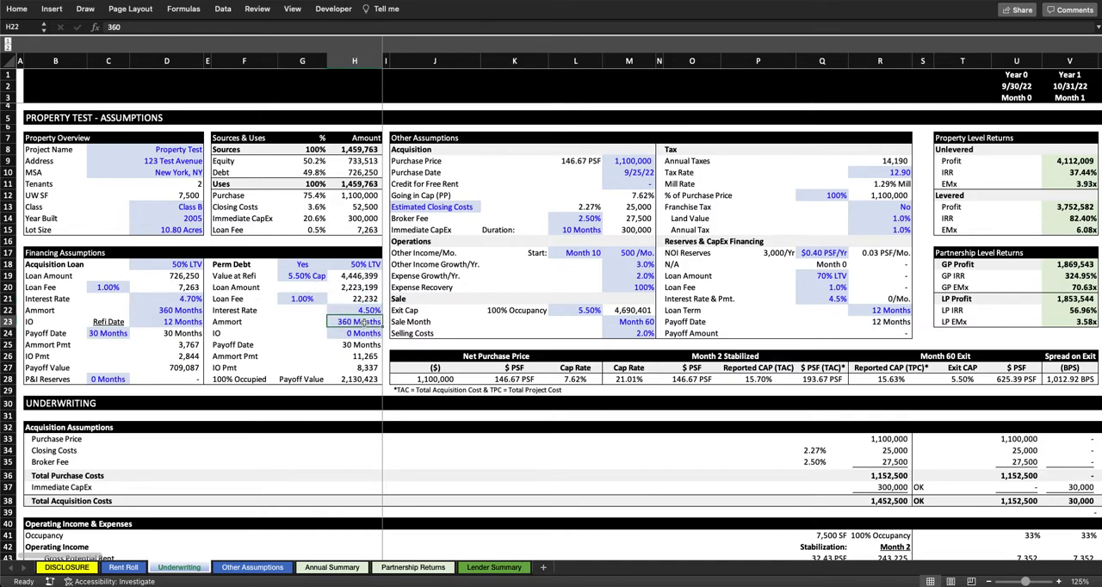
pyautogui.click(365, 332)
pyautogui.moveTo(243, 345); pyautogui.dragTo(376, 344)
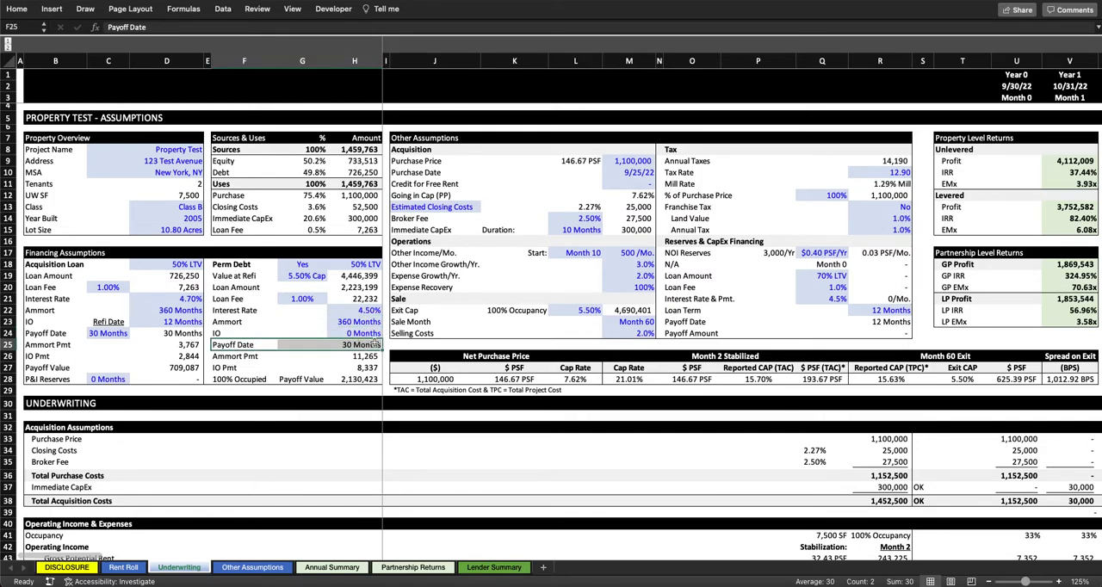
pyautogui.click(101, 334)
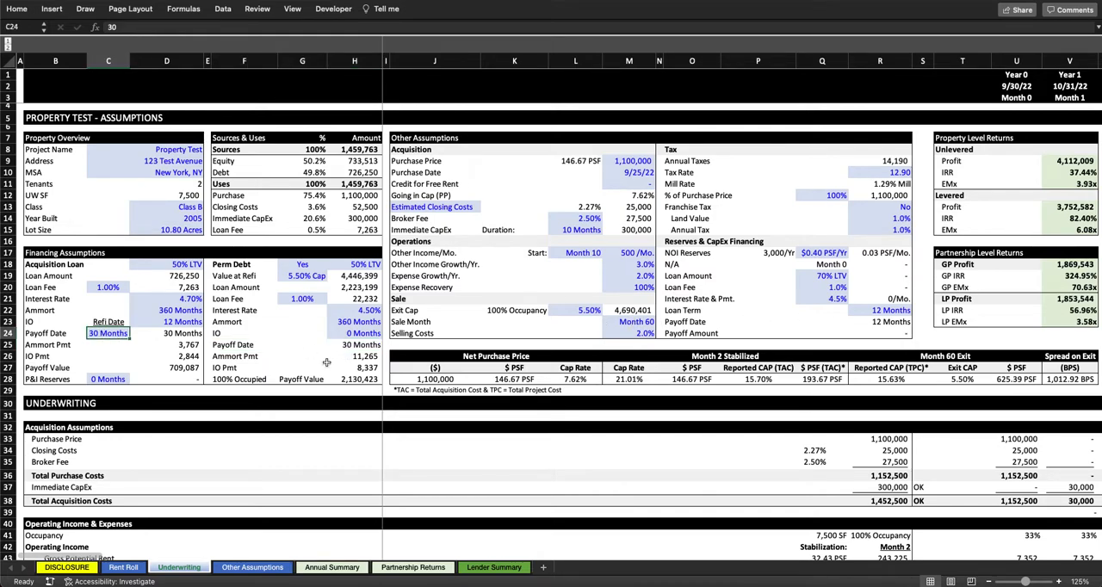
pyautogui.click(362, 381)
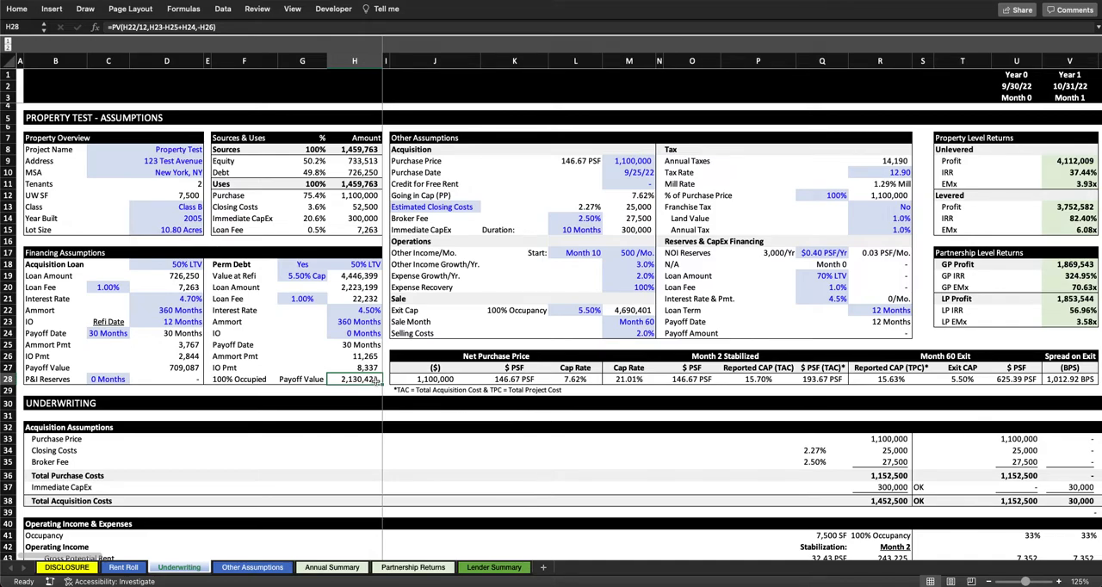
# Step: Examine the Acquisition Loan rows in the Financing section, selecting the Acquisition Mortgage Payments for Months 1 to 12
pyautogui.scroll(-15, 85, 302)
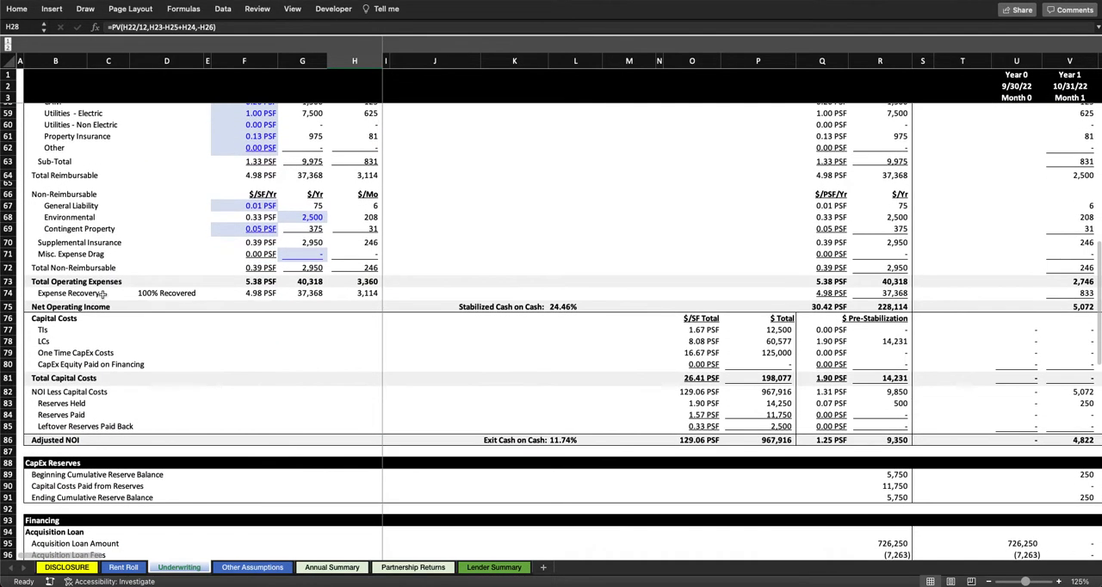
pyautogui.scroll(12, 102, 293)
pyautogui.scroll(3, 103, 293)
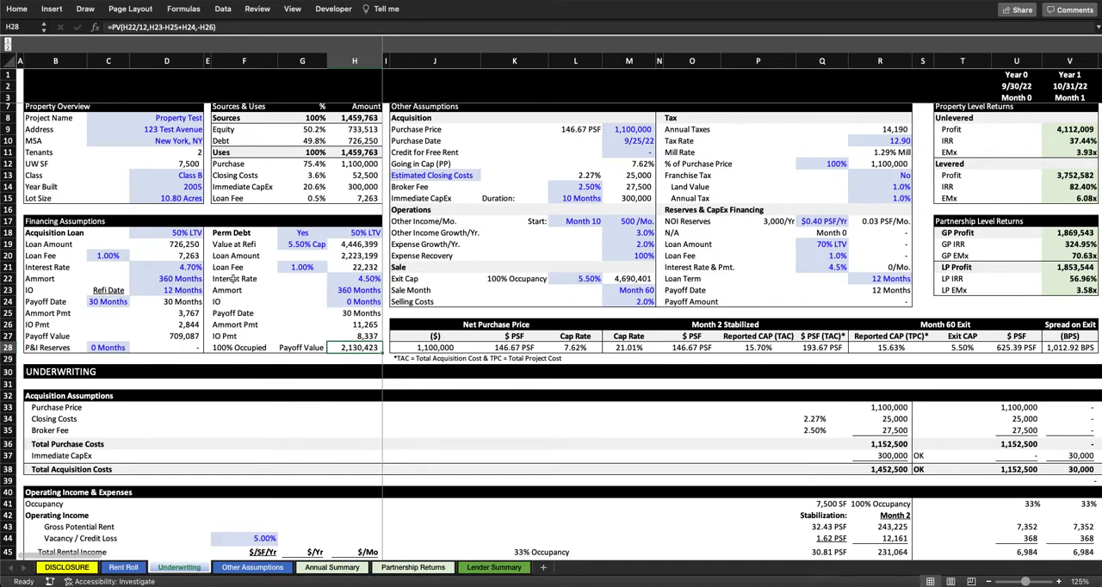
pyautogui.scroll(-20, 205, 294)
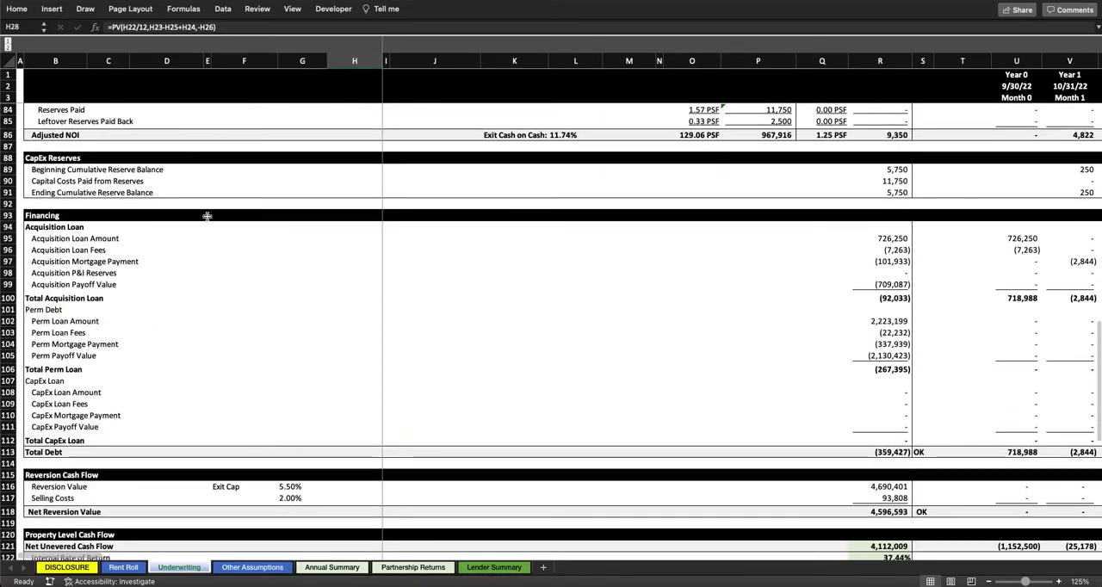
pyautogui.hscroll(10, 224, 237)
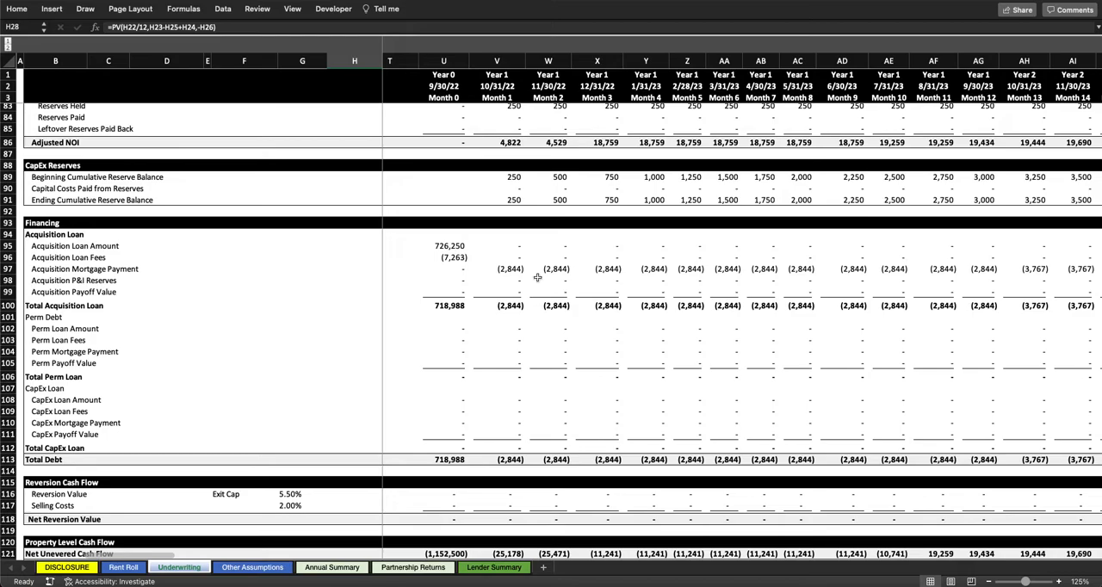
pyautogui.hscroll(2, 538, 277)
pyautogui.moveTo(441, 262); pyautogui.dragTo(917, 261)
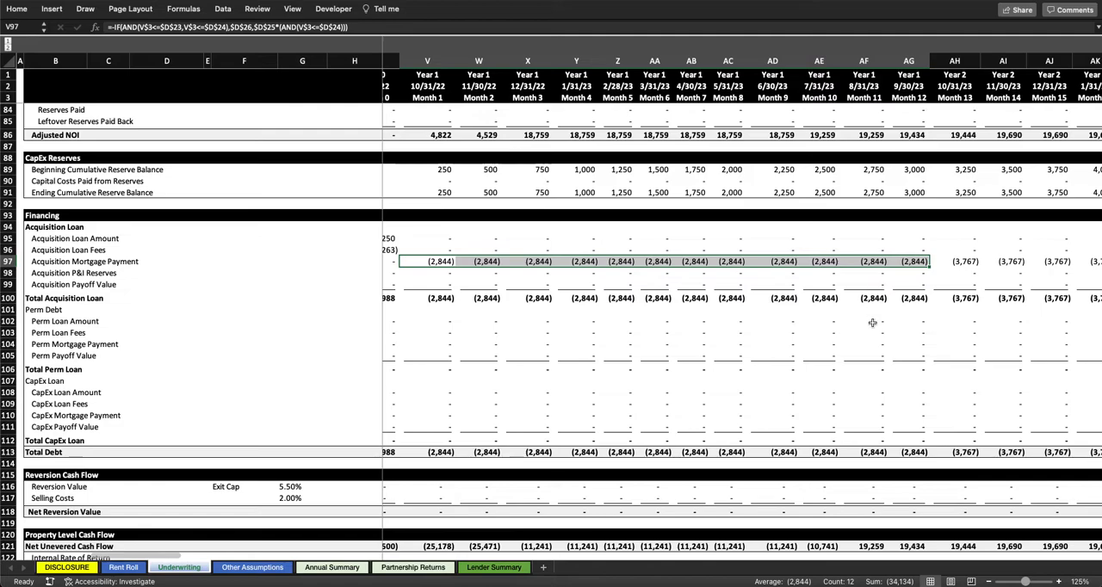
# Step: Follow the Acquisition Mortgage Payments from Month 13 to Month 30 and inspect the Month 30 payment and payoff value formulas
pyautogui.hscroll(6, 1016, 236)
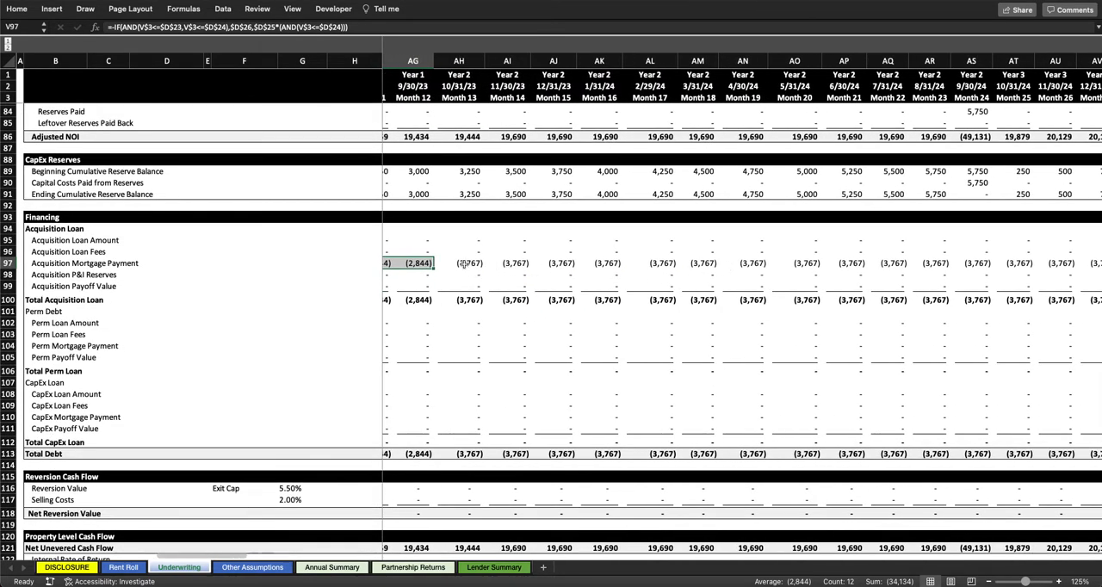
pyautogui.hscroll(2, 478, 272)
pyautogui.hscroll(3, 477, 272)
pyautogui.moveTo(902, 60); pyautogui.dragTo(909, 60)
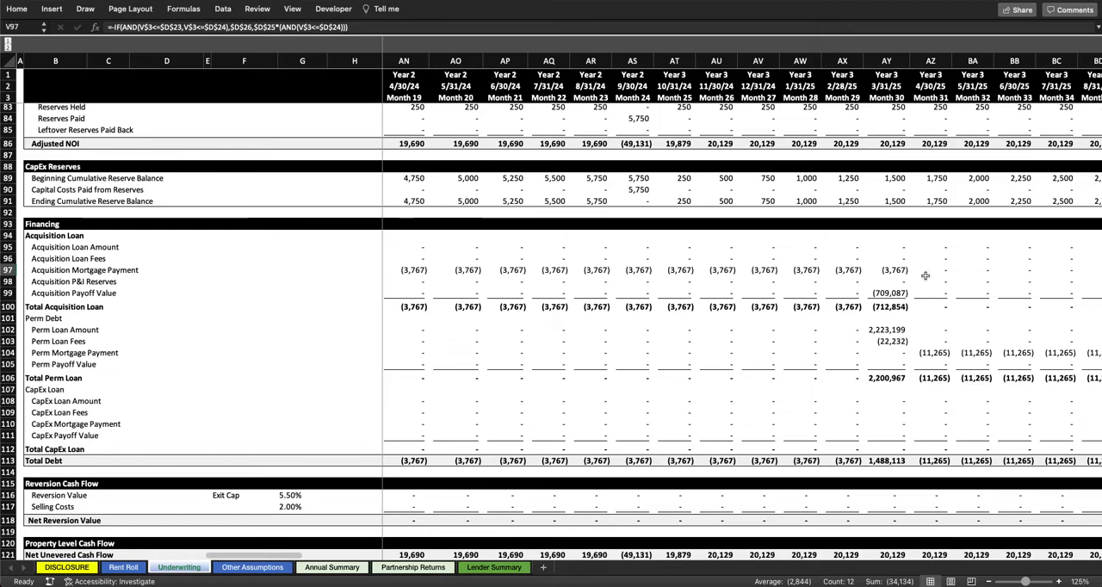
pyautogui.hscroll(2, 918, 296)
pyautogui.click(690, 268)
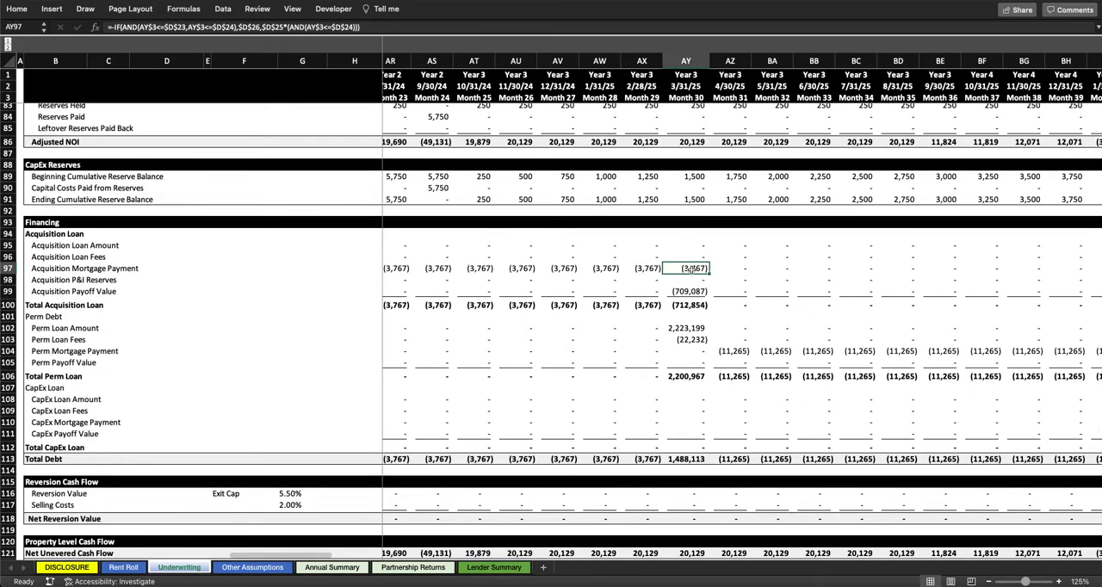
pyautogui.click(680, 292)
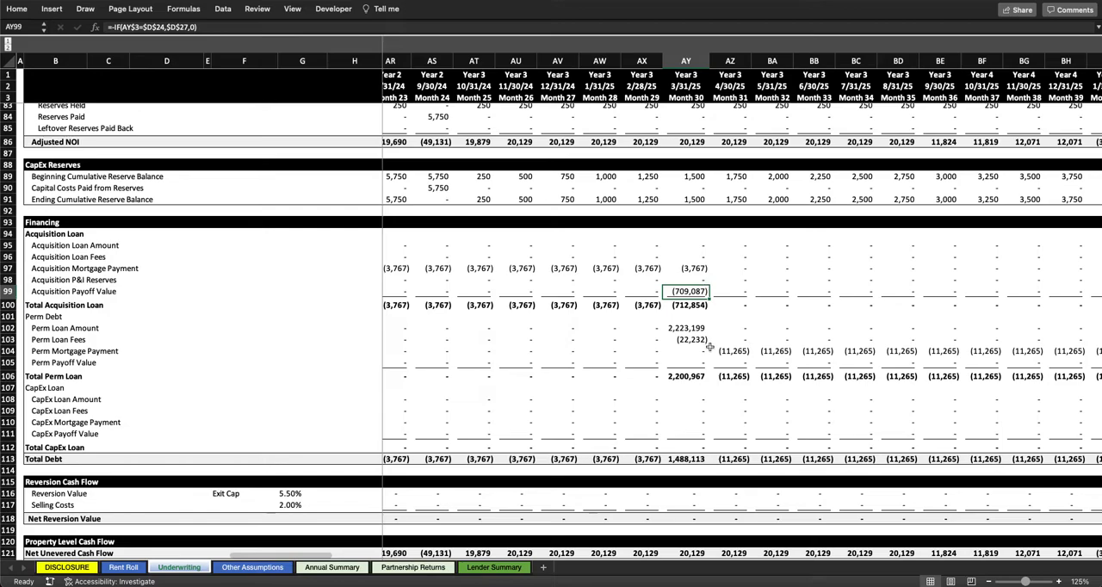
# Step: Compare the Perm Debt assumptions with the Month 30 Perm Loan Amount and Perm Loan Fees formulas in the Financing section
pyautogui.scroll(20, 689, 336)
pyautogui.hscroll(-10, 689, 336)
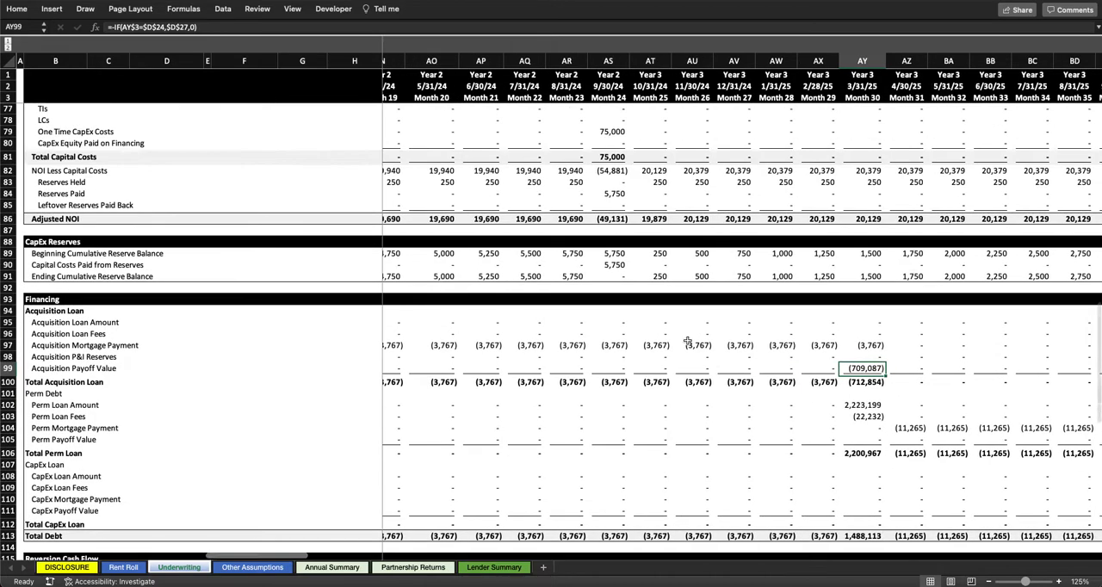
pyautogui.scroll(2, 687, 340)
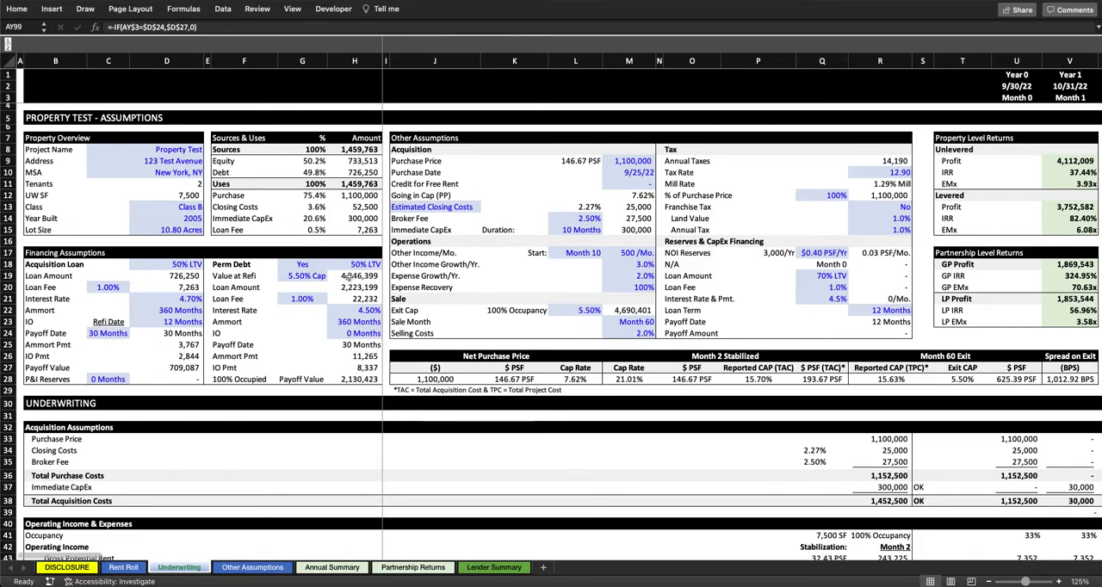
pyautogui.scroll(-20, 493, 331)
pyautogui.hscroll(10, 493, 331)
pyautogui.scroll(-7, 492, 332)
pyautogui.hscroll(4, 492, 332)
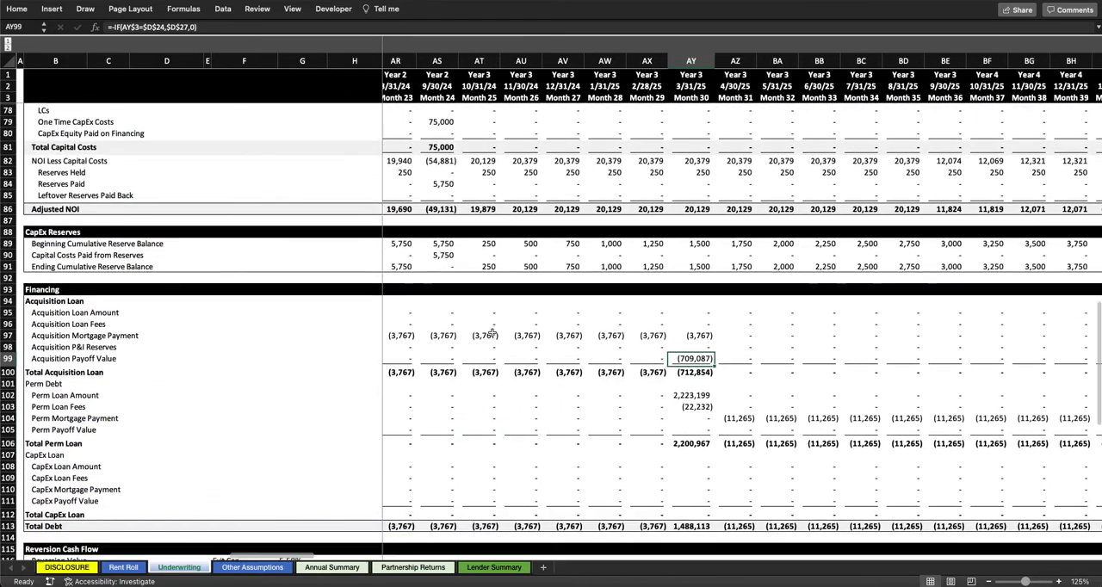
pyautogui.click(692, 311)
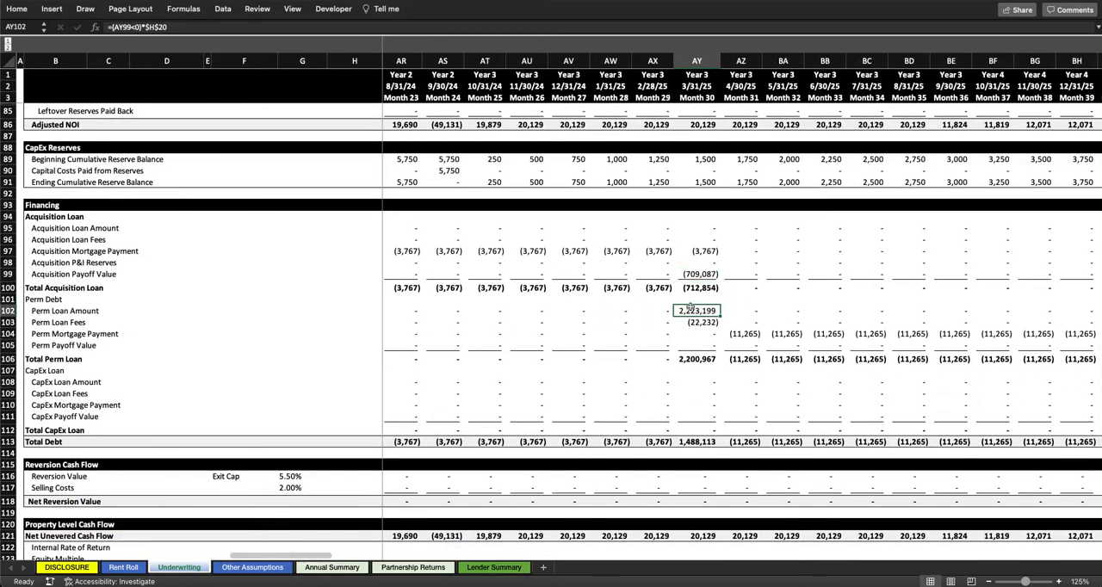
pyautogui.click(705, 321)
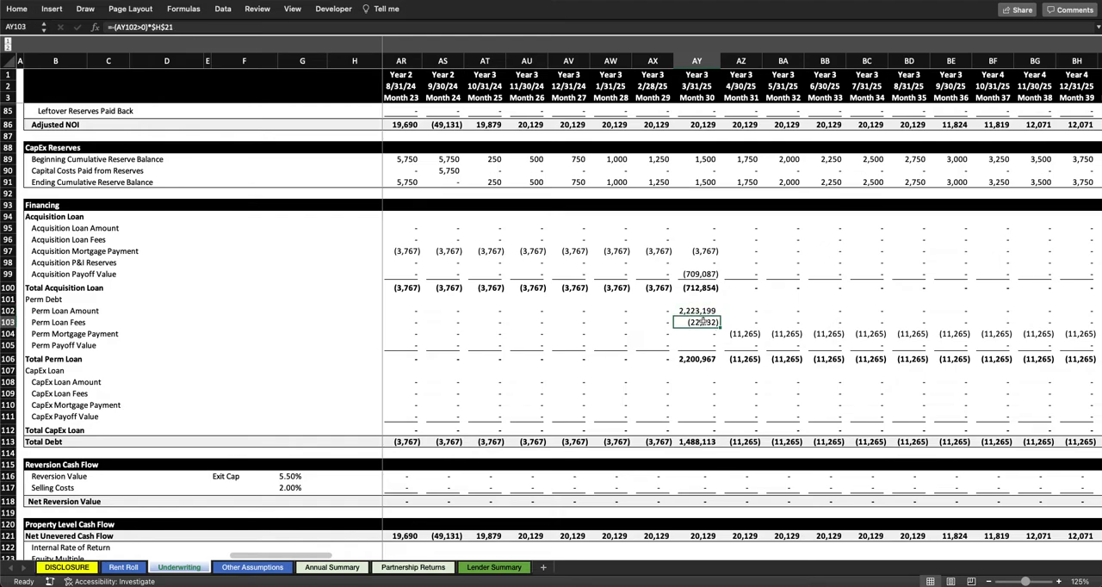
# Step: Trace the Month 30 refinance from Acquisition Payoff Value and Perm Loan Amount through Total Debt to Net Levered Cash Flow
pyautogui.scroll(-2, 717, 365)
pyautogui.hscroll(2, 717, 365)
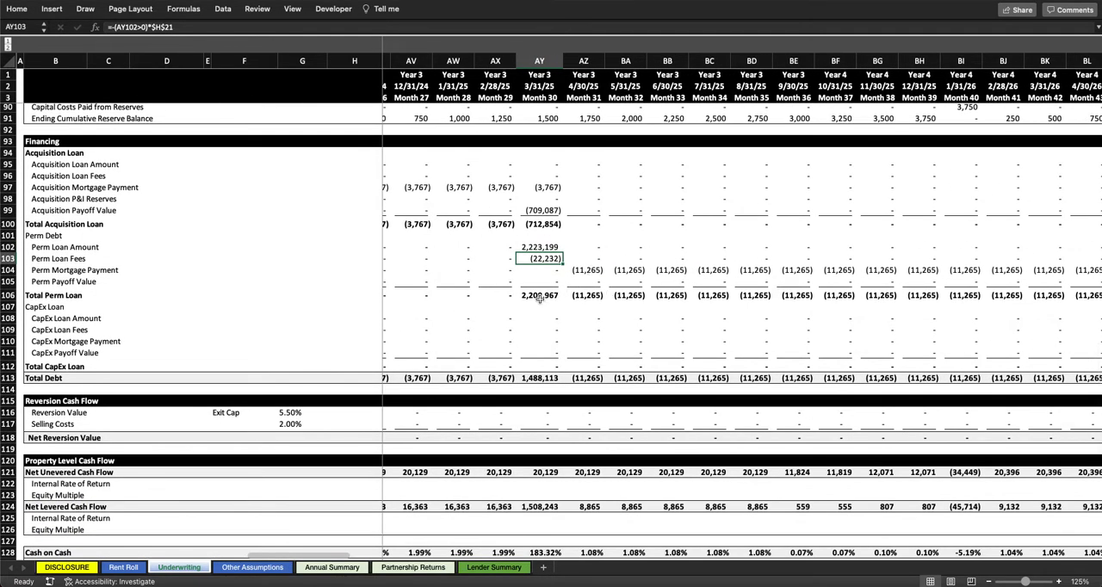
pyautogui.click(546, 211)
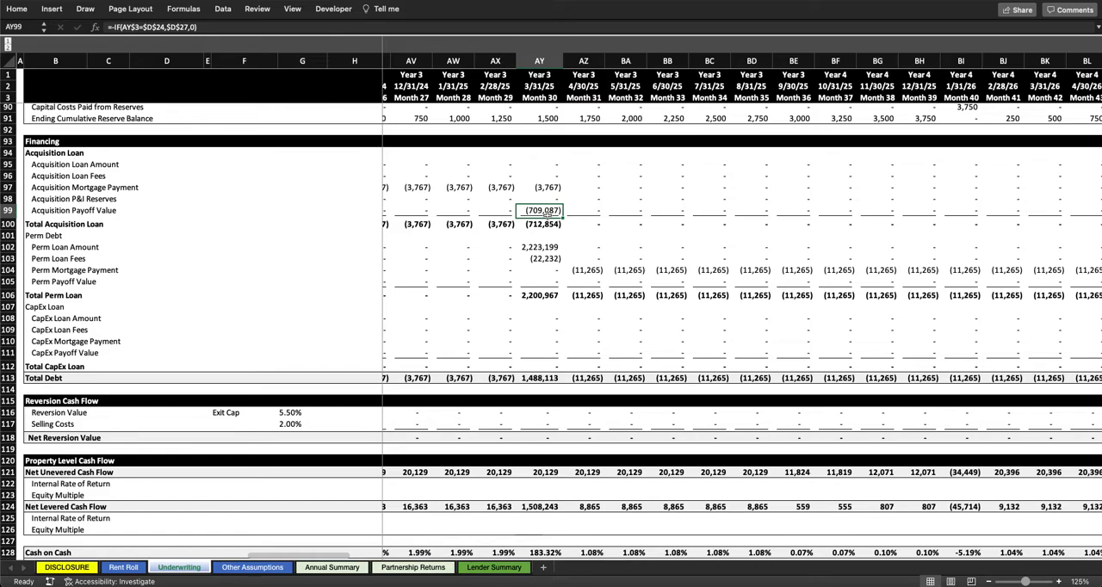
pyautogui.click(544, 246)
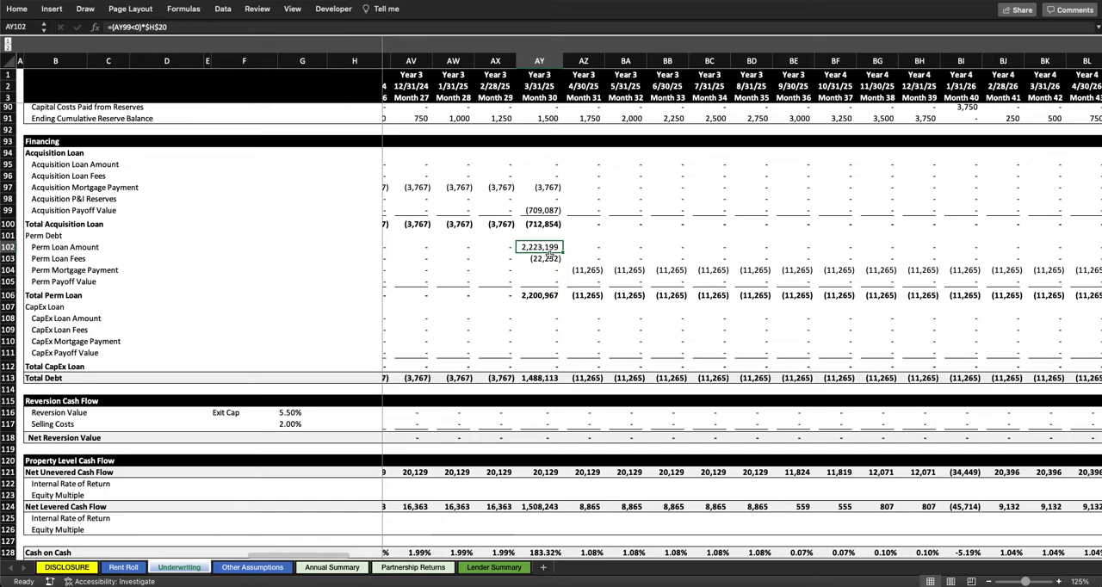
pyautogui.click(551, 376)
pyautogui.scroll(-1, 551, 376)
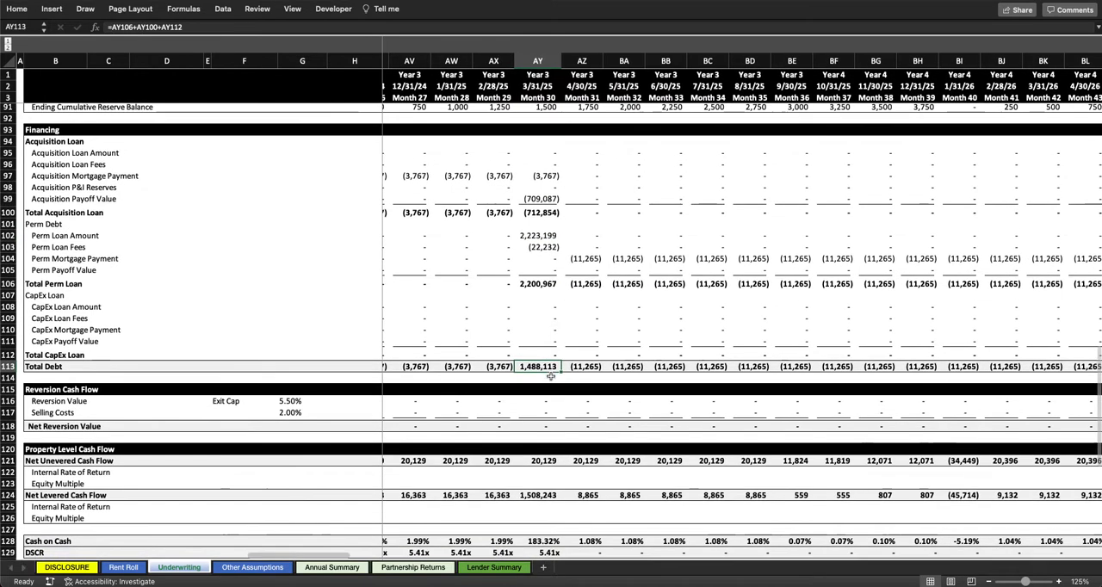
pyautogui.click(534, 495)
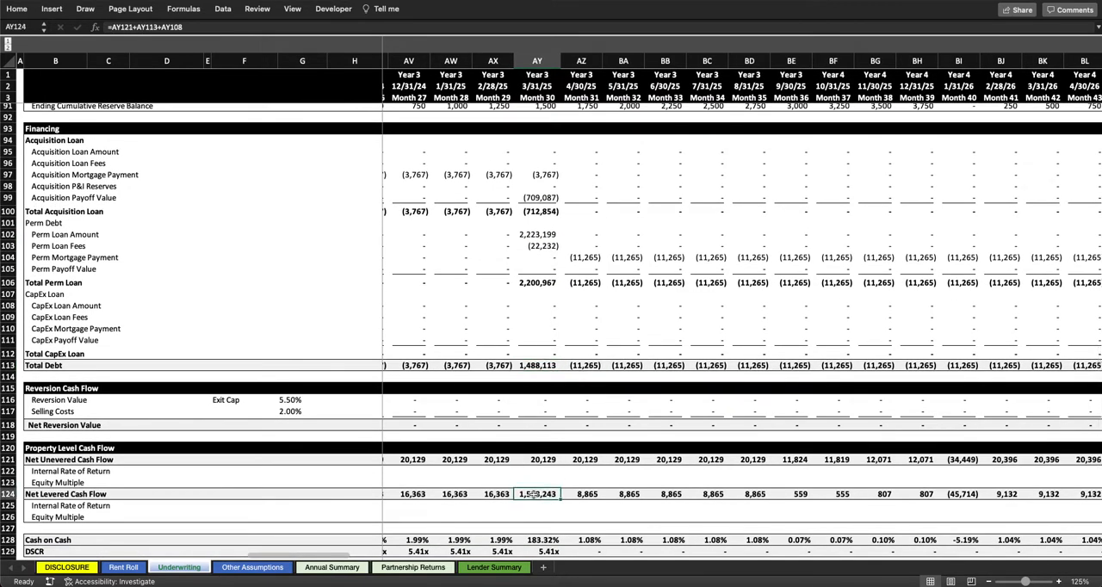
# Step: Trace Month 30 Net Levered Cash Flow back to Total Debt and Adjusted NOI, reviewing the operating and capital cost rows behind them
pyautogui.click(543, 366)
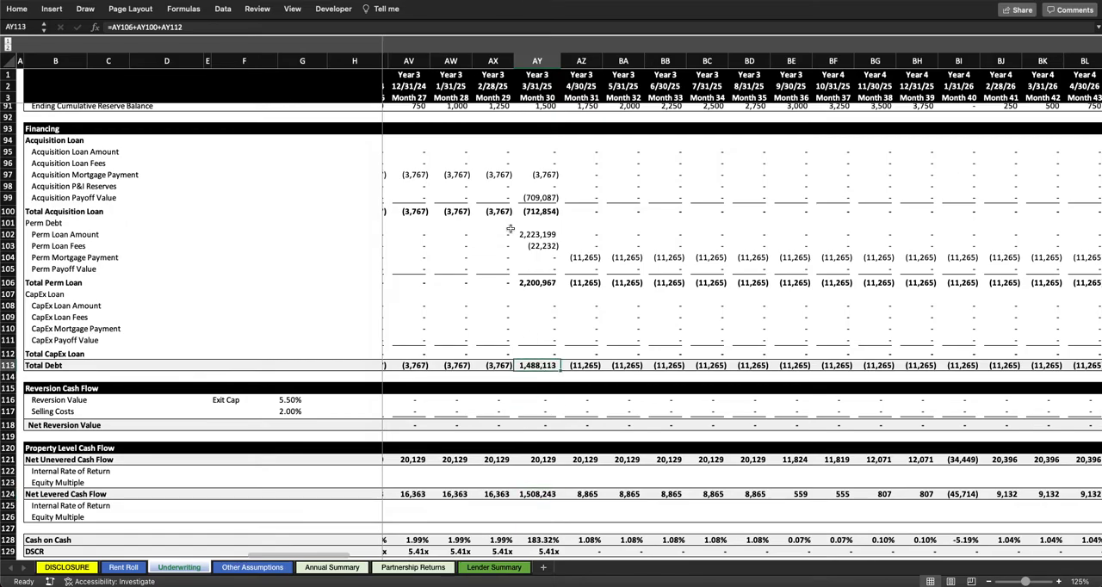
pyautogui.scroll(5, 511, 229)
pyautogui.keyDown('super'); pyautogui.click(564, 180); pyautogui.keyUp('super')
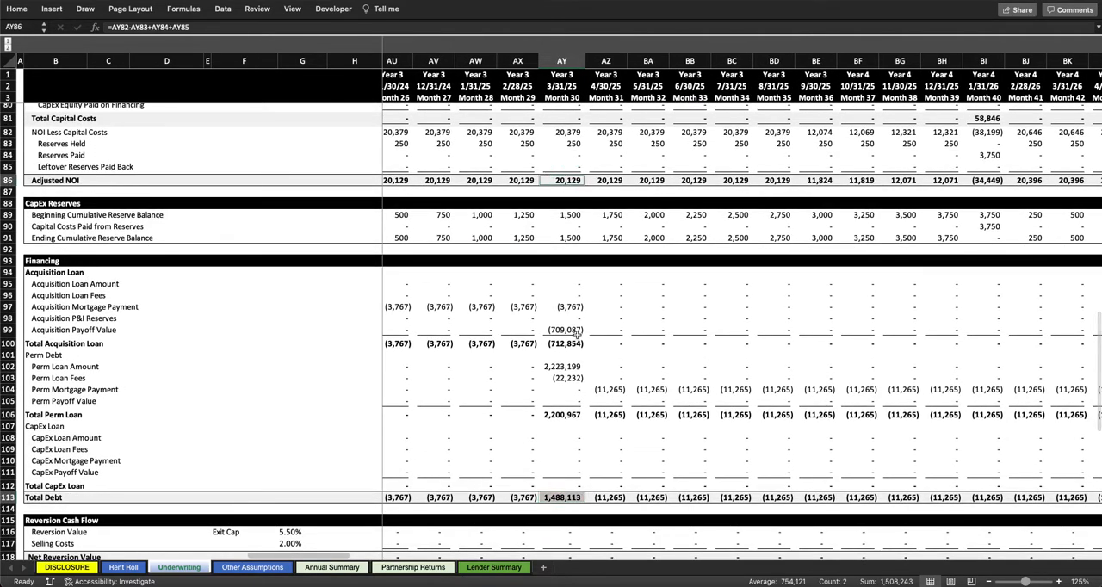
pyautogui.scroll(5, 582, 249)
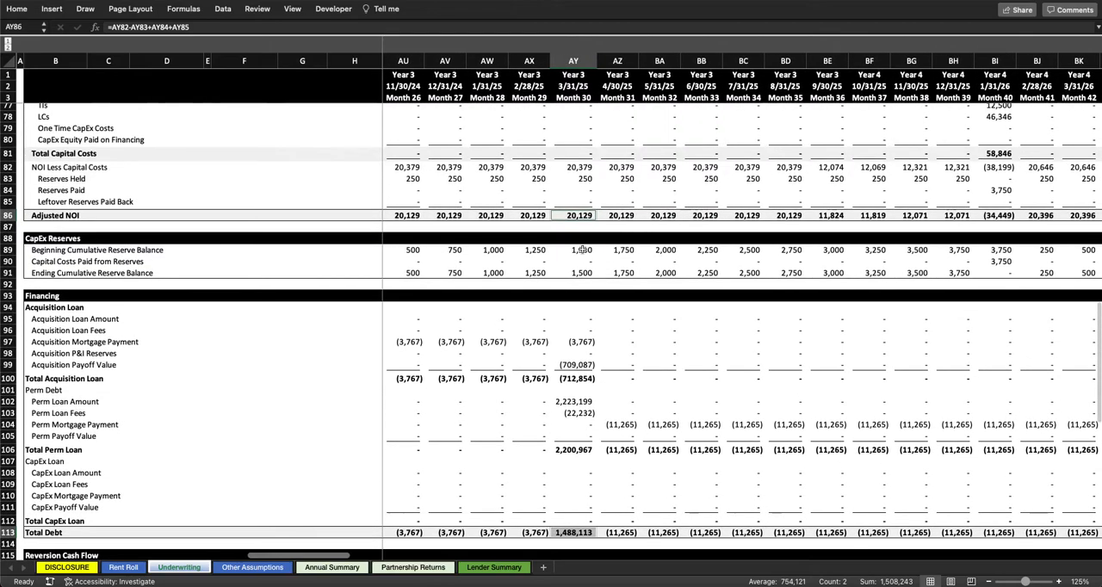
pyautogui.scroll(3, 599, 234)
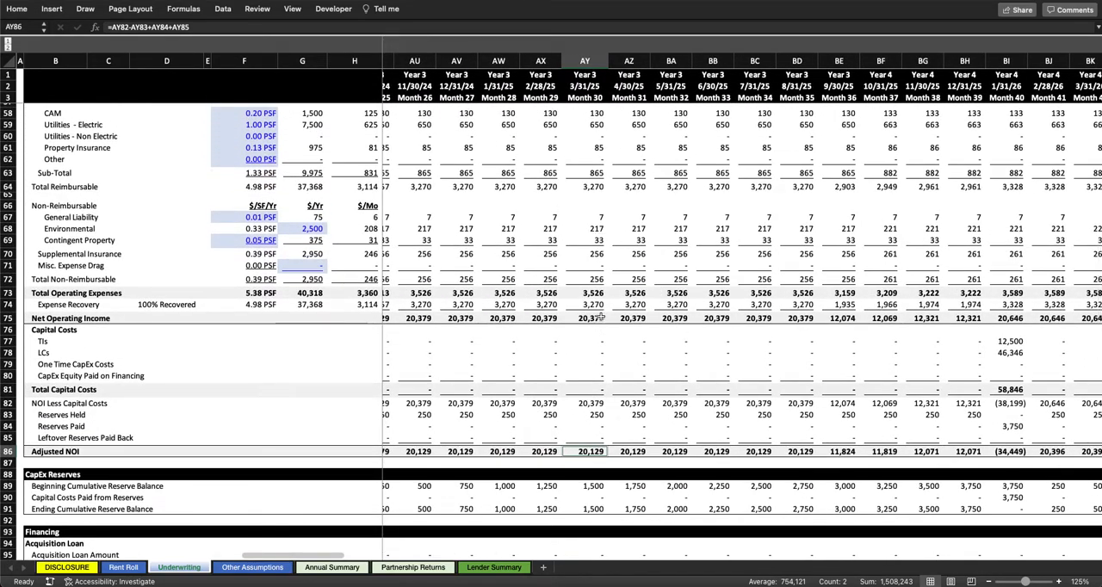
pyautogui.scroll(-2, 583, 364)
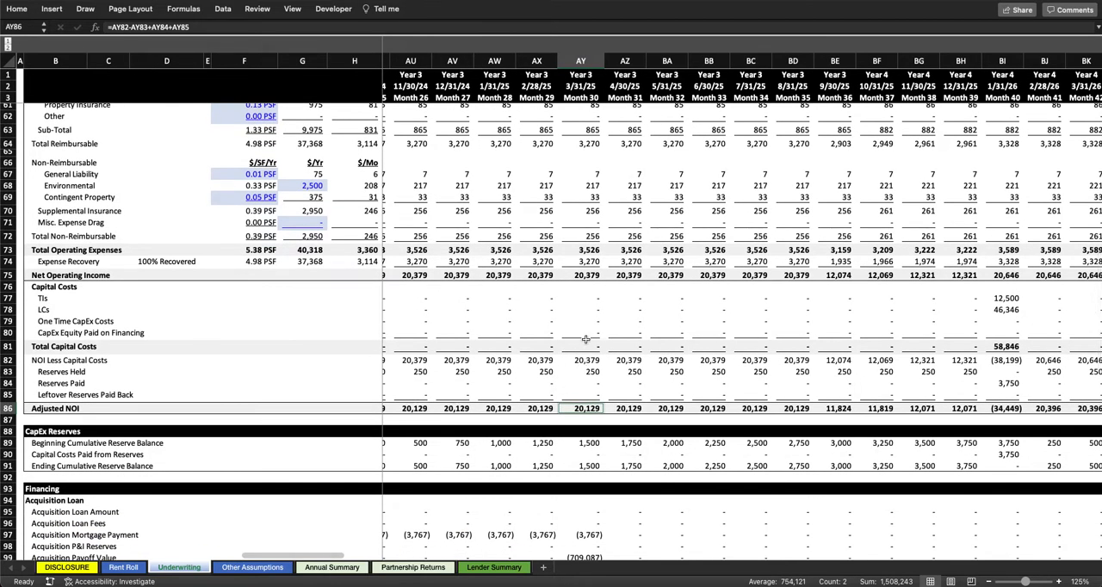
pyautogui.scroll(-11, 585, 344)
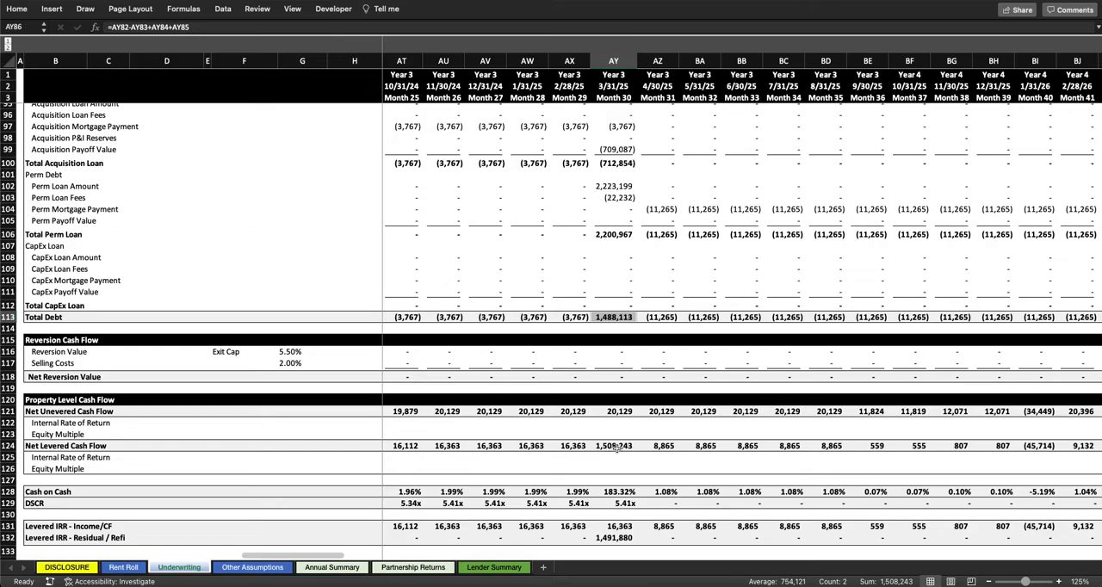
pyautogui.click(620, 435)
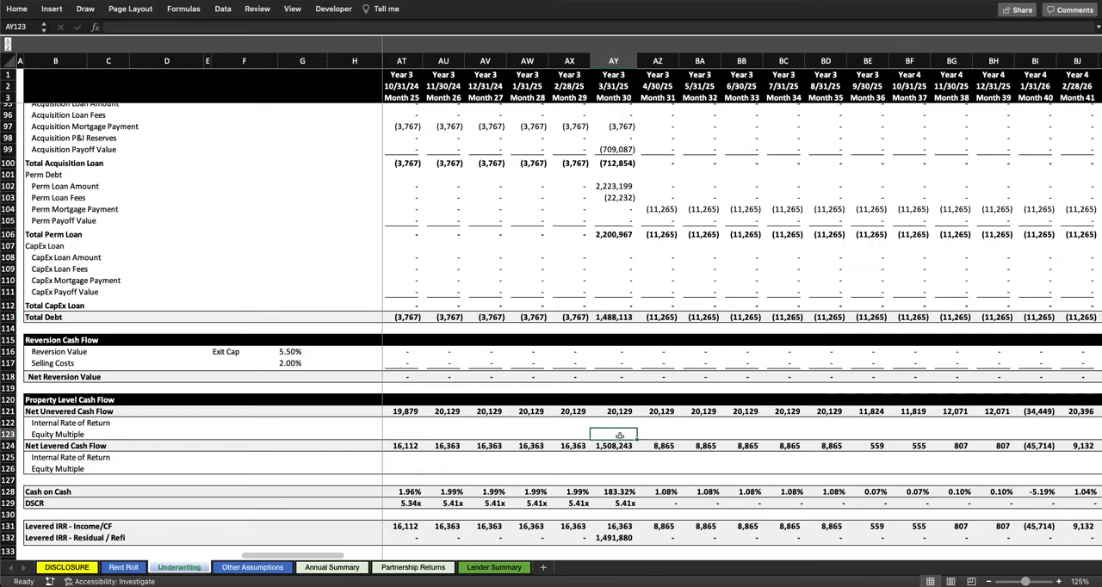
# Step: Follow the Perm Mortgage Payments from Month 31 to the Perm Payoff Value and reversion in Month 60
pyautogui.scroll(3, 619, 435)
pyautogui.hscroll(-1, 619, 435)
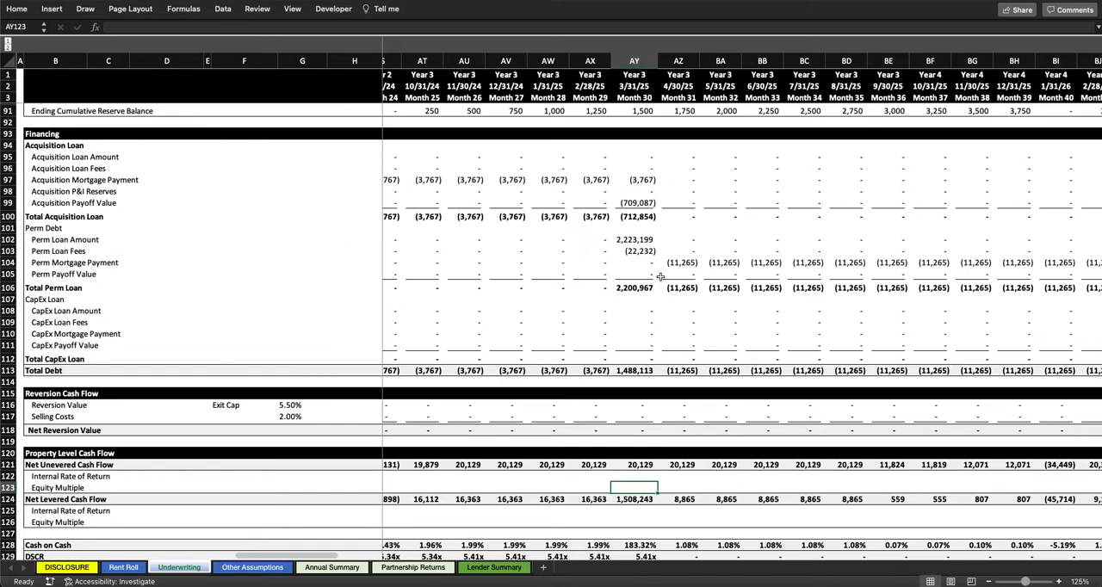
pyautogui.hscroll(10, 793, 325)
pyautogui.hscroll(9, 792, 325)
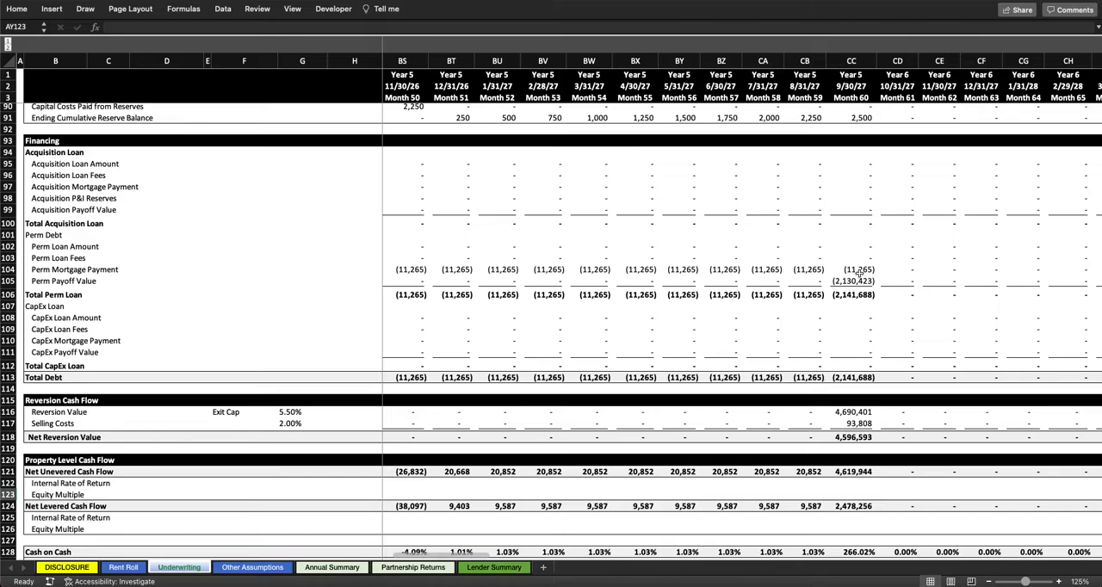
# Step: Inspect the Sale assumptions for exit value, exit cap rate, occupancy formula and sale month
pyautogui.scroll(20, 859, 269)
pyautogui.hscroll(-15, 858, 269)
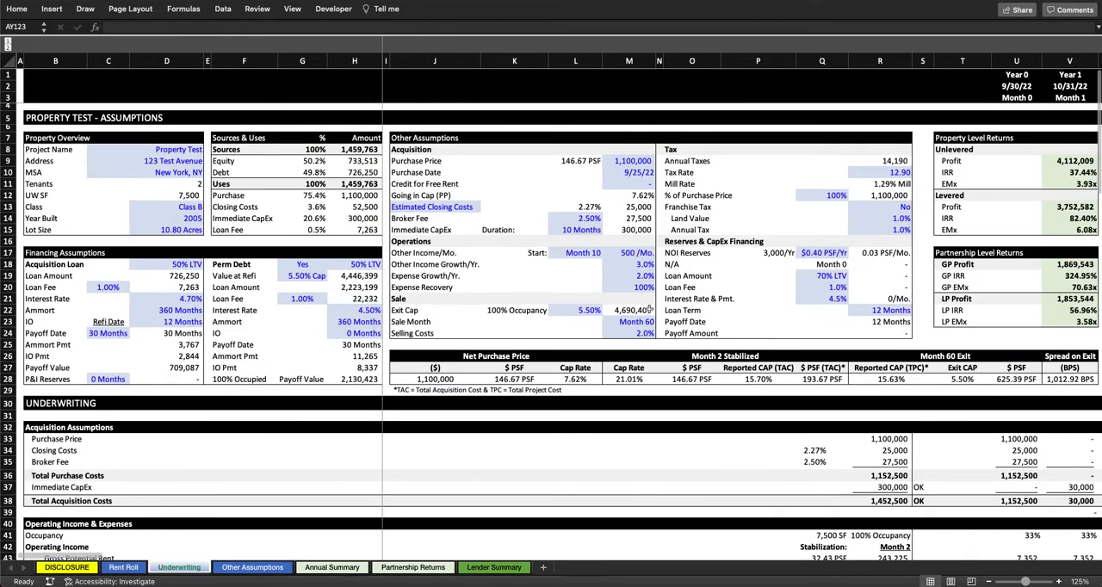
pyautogui.click(641, 310)
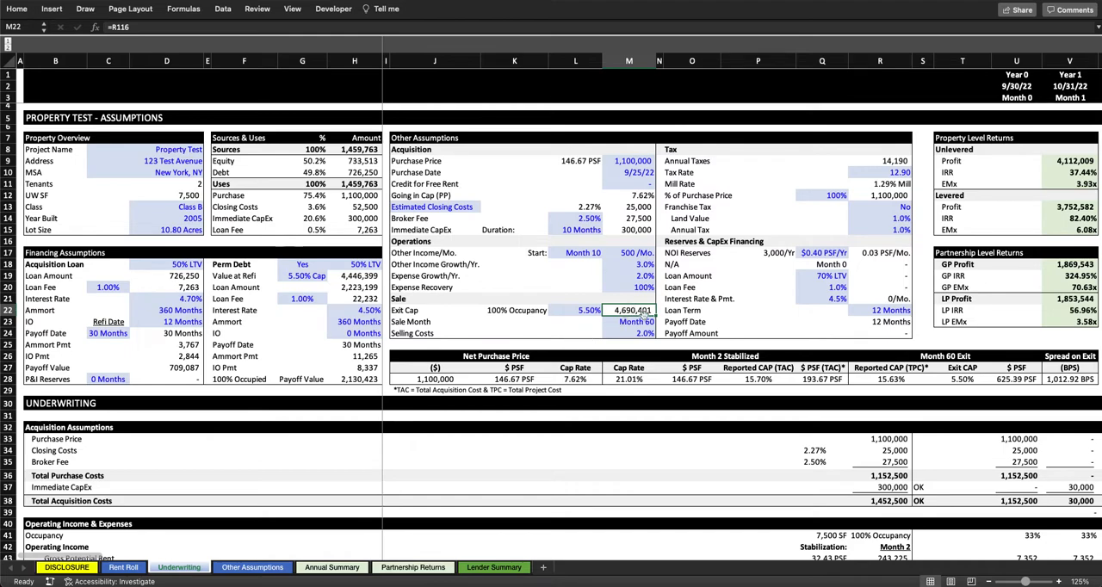
pyautogui.click(591, 310)
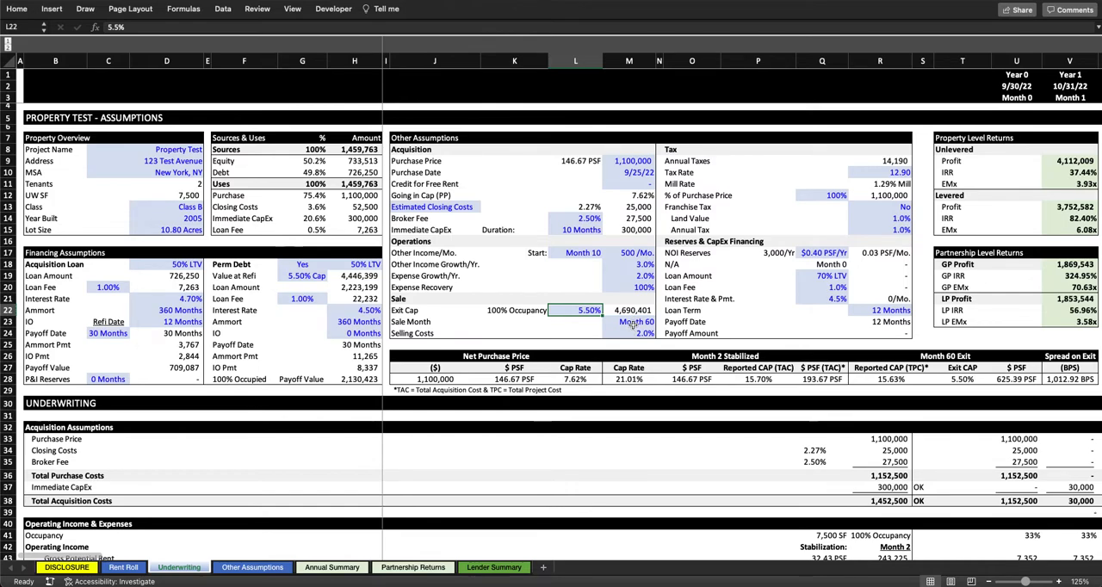
pyautogui.click(510, 311)
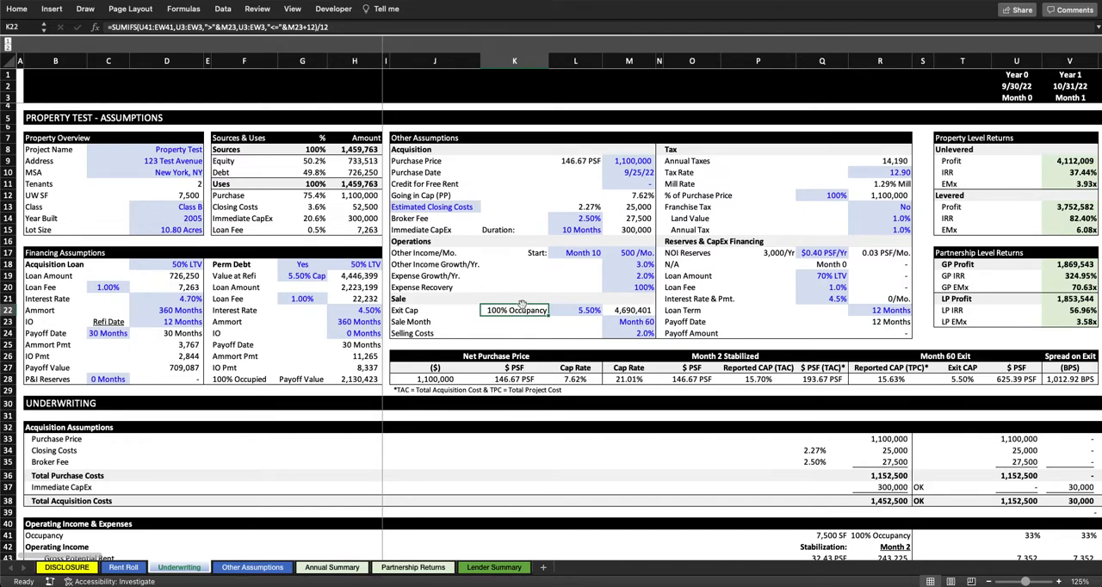
pyautogui.click(635, 322)
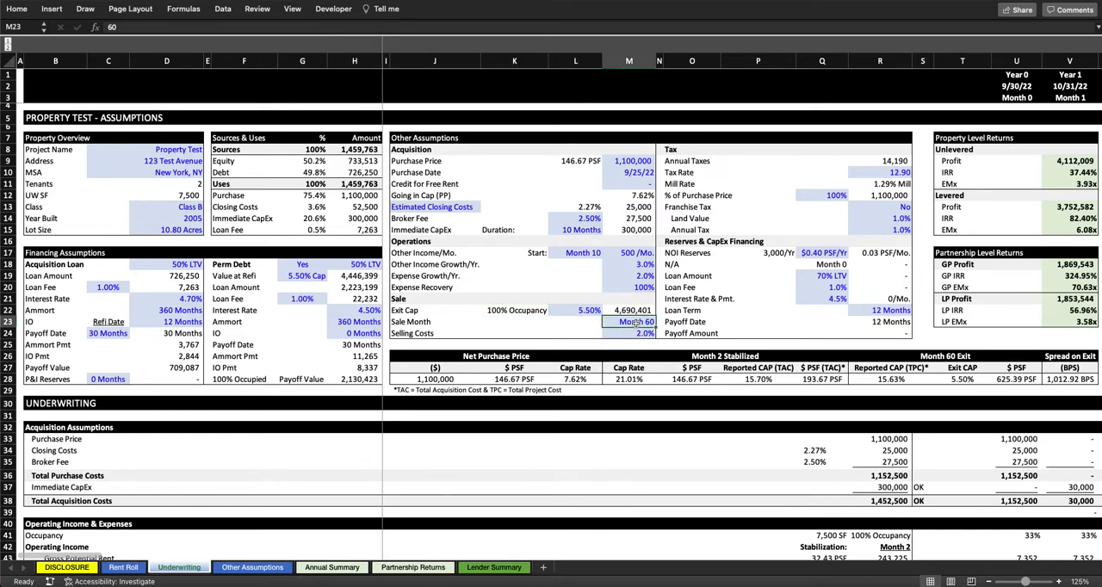
pyautogui.click(527, 311)
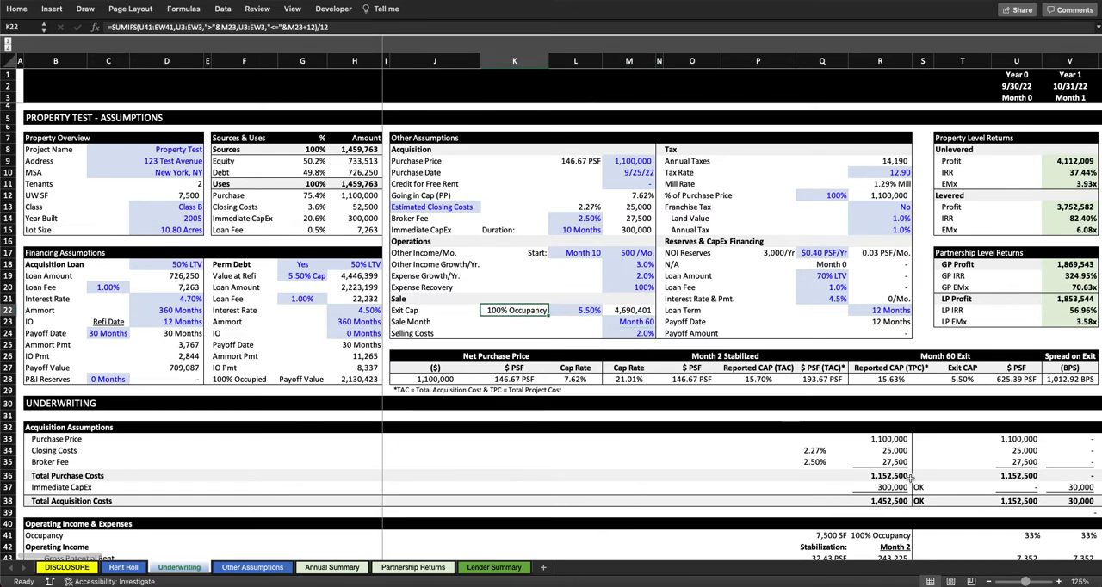
# Step: Override the Month 70 Occupancy in the Operating Income section with 0
pyautogui.scroll(-5, 910, 478)
pyautogui.hscroll(5, 911, 479)
pyautogui.scroll(-7, 910, 479)
pyautogui.hscroll(15, 910, 479)
pyautogui.scroll(7, 910, 479)
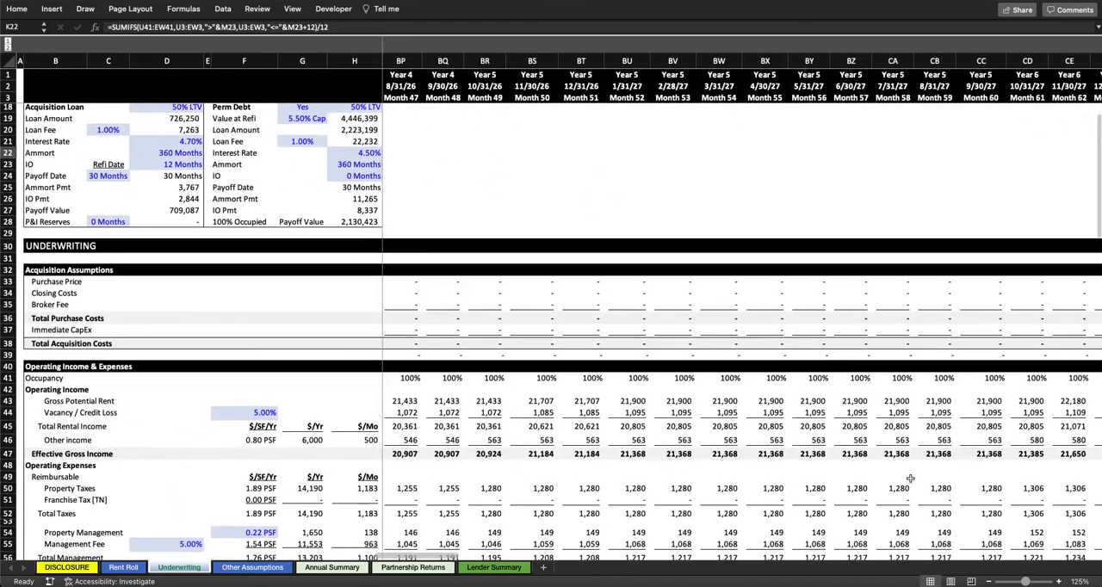
pyautogui.hscroll(5, 910, 479)
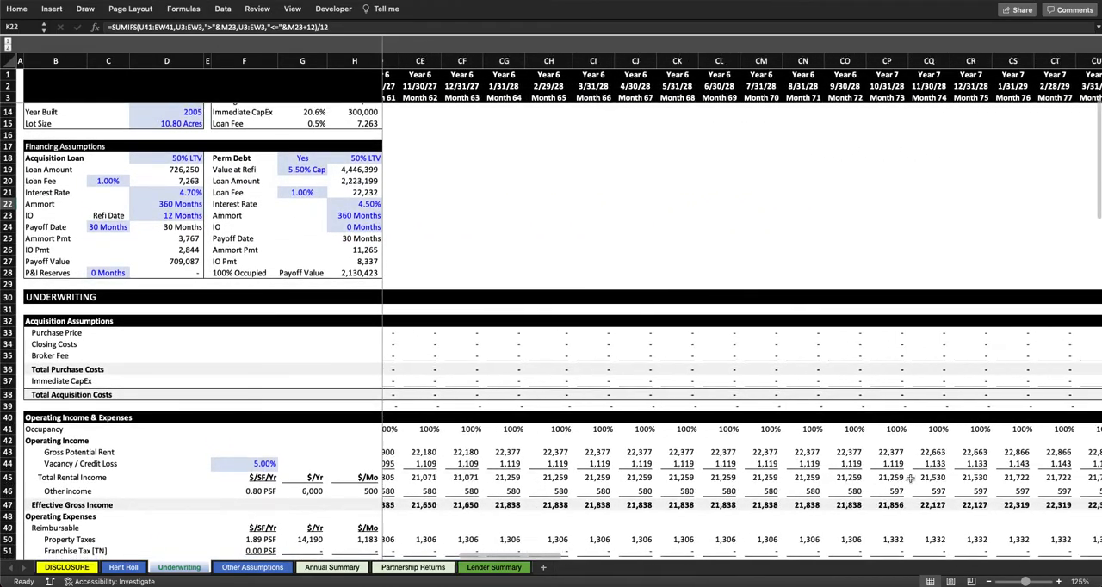
pyautogui.hscroll(1, 844, 422)
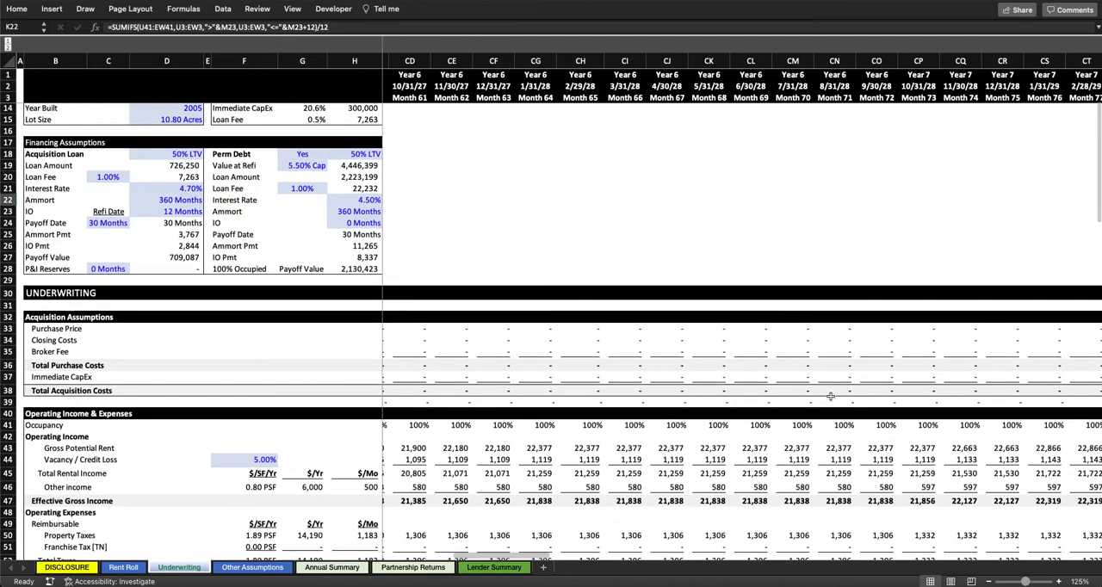
pyautogui.click(794, 426)
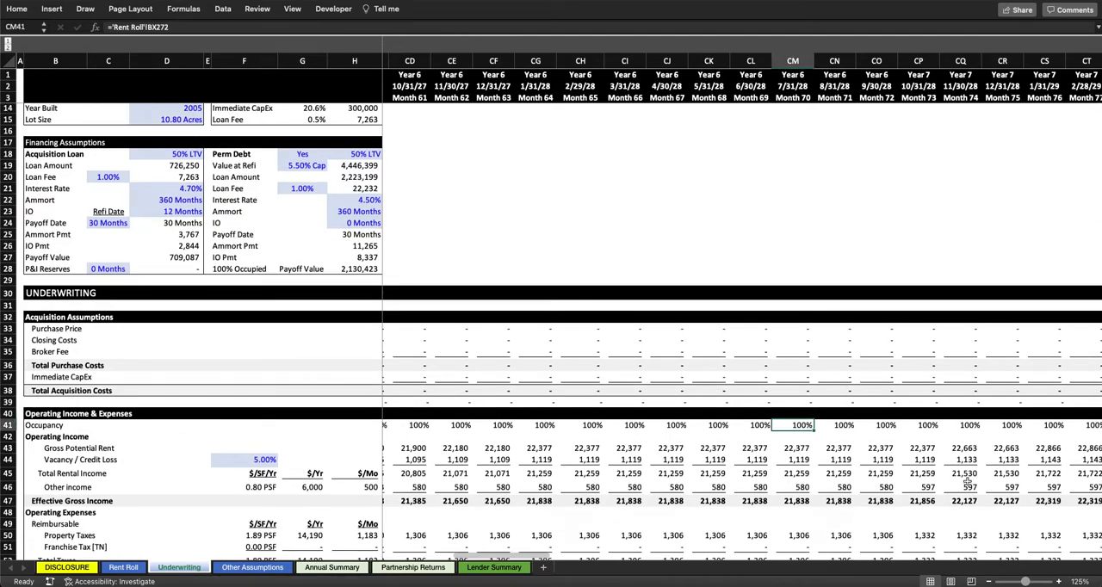
pyautogui.write('0')
pyautogui.press('Return')
# Step: Check the override's effect on the Exit Cap occupancy in the Sale assumptions, and undo the Month 70 occupancy override
pyautogui.scroll(5, 743, 355)
pyautogui.hscroll(-15, 743, 355)
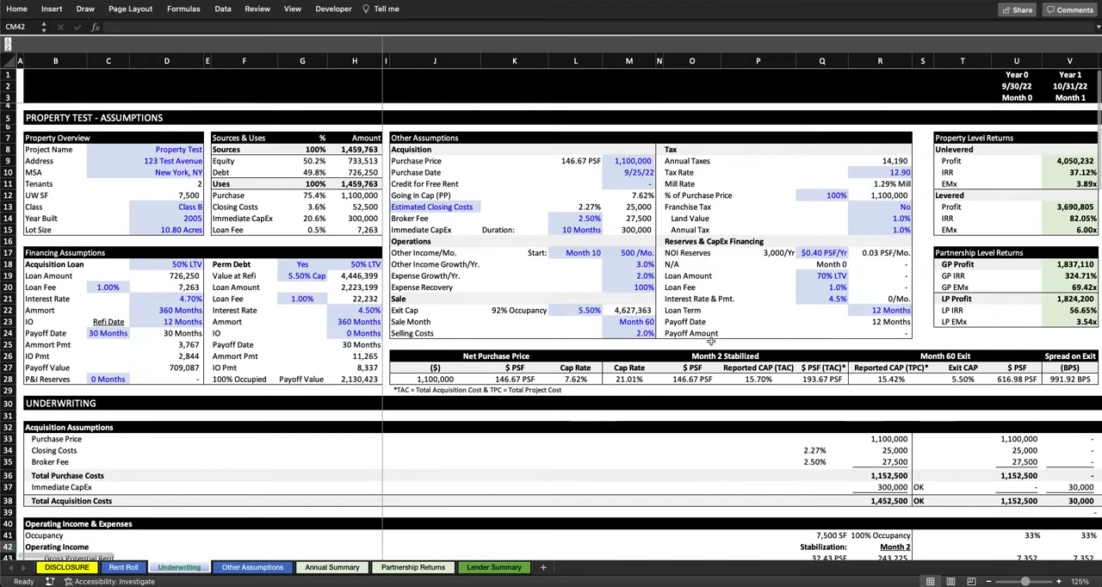
pyautogui.moveTo(431, 310); pyautogui.dragTo(524, 313)
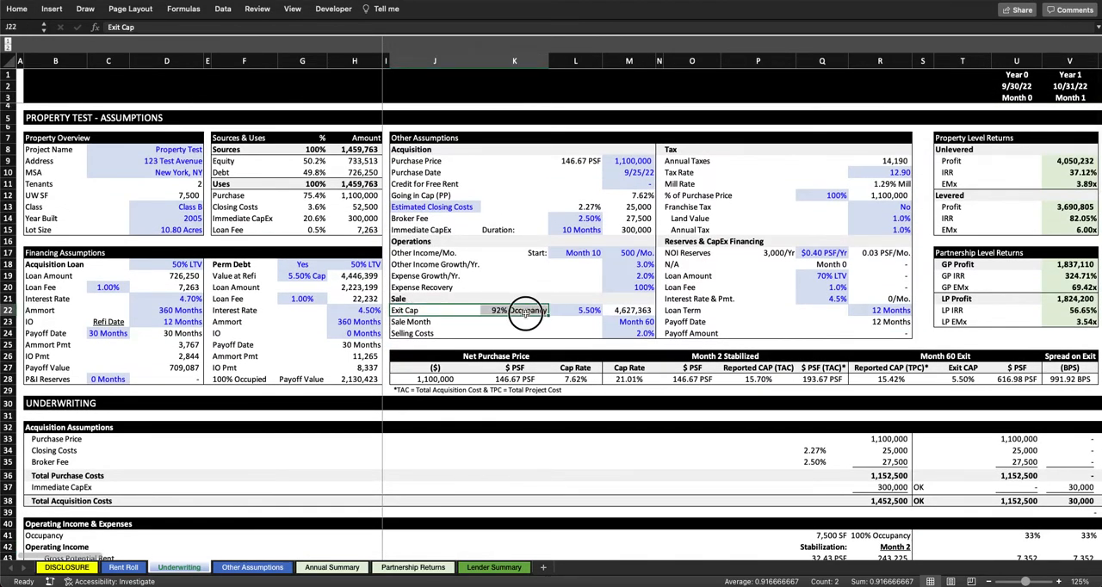
pyautogui.click(524, 313)
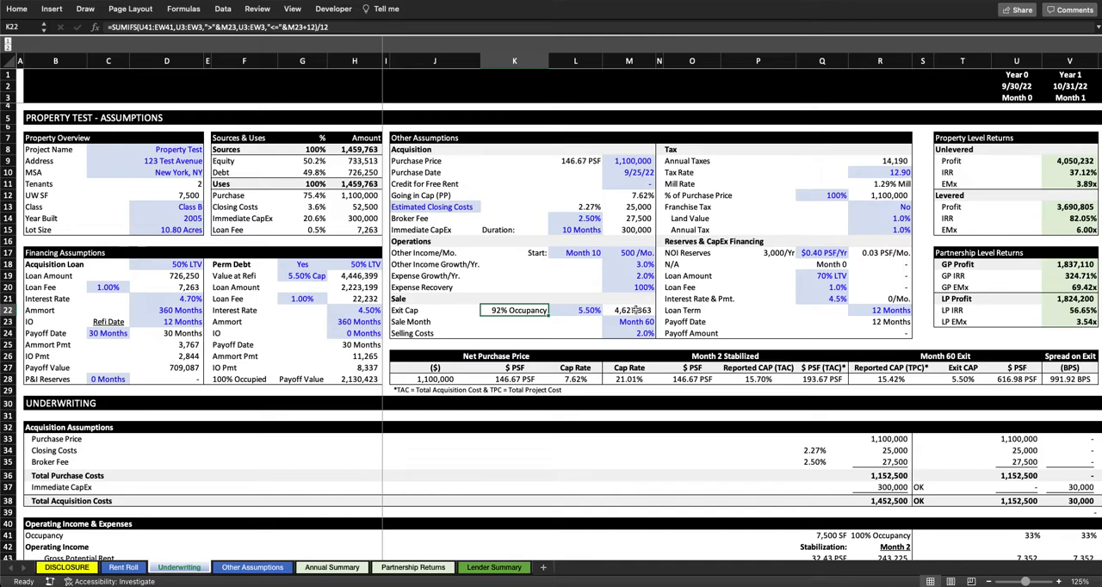
pyautogui.press('super+z')
pyautogui.hscroll(-20, 638, 313)
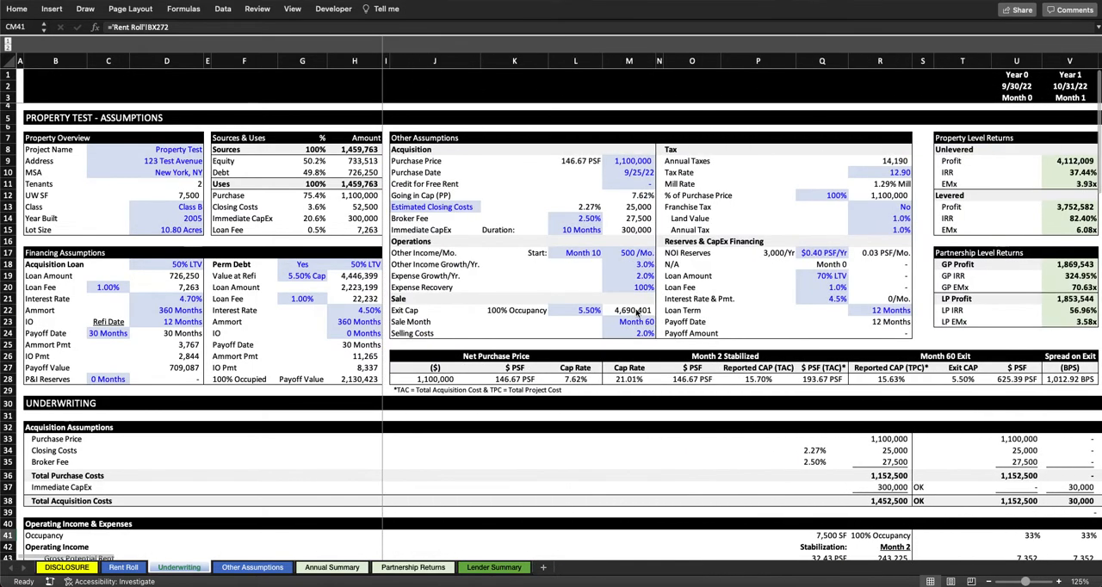
# Step: Review the Exit Cap occupancy, exit value and Selling Costs inputs in the Sale assumptions
pyautogui.moveTo(527, 312)
pyautogui.mouseDown()
pyautogui.moveTo(635, 313)
pyautogui.moveTo(548, 311)
pyautogui.mouseUp()
pyautogui.click(614, 310)
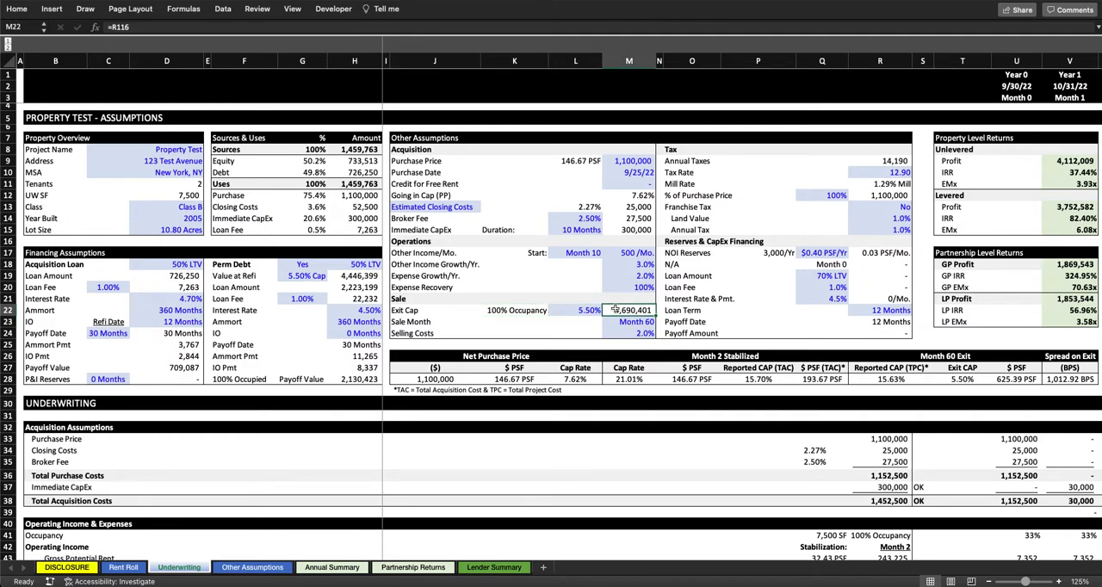
pyautogui.click(627, 334)
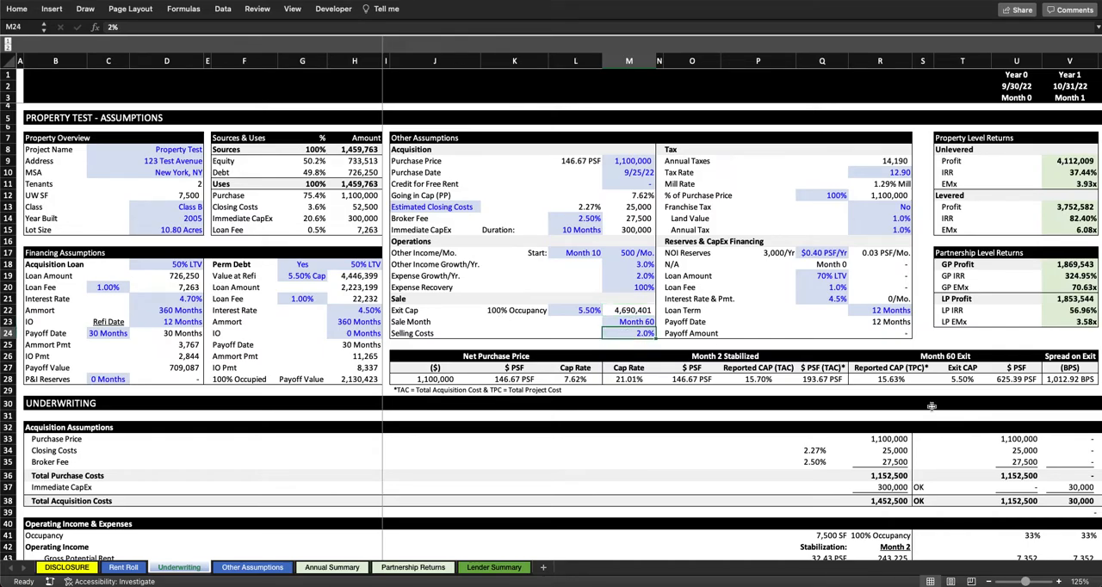
# Step: Open the Month 60 Reversion Value formula, examine its references, and leave it without changes
pyautogui.scroll(-20, 917, 401)
pyautogui.hscroll(15, 917, 401)
pyautogui.scroll(2, 943, 412)
pyautogui.scroll(5, 943, 413)
pyautogui.hscroll(5, 942, 413)
pyautogui.doubleClick(717, 359)
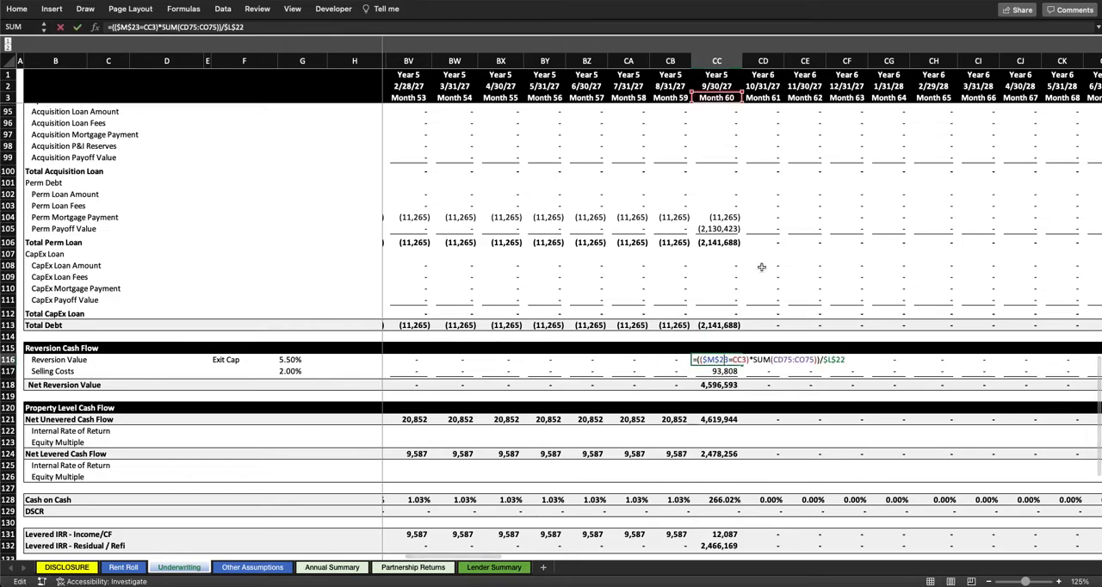
pyautogui.scroll(7, 761, 267)
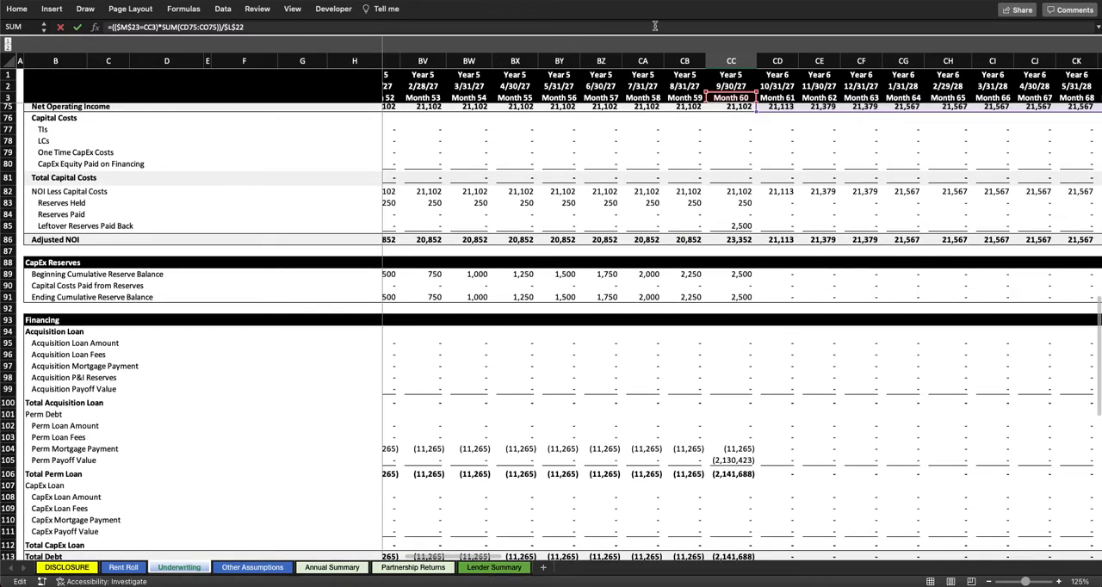
pyautogui.scroll(-5, 735, 347)
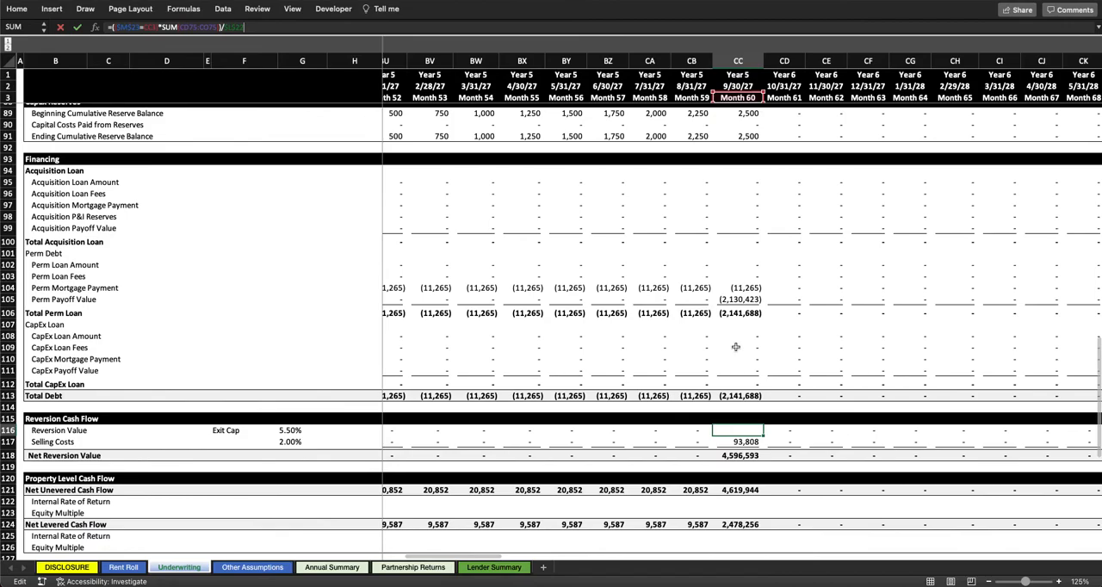
pyautogui.scroll(-2, 736, 347)
pyautogui.hscroll(2, 735, 347)
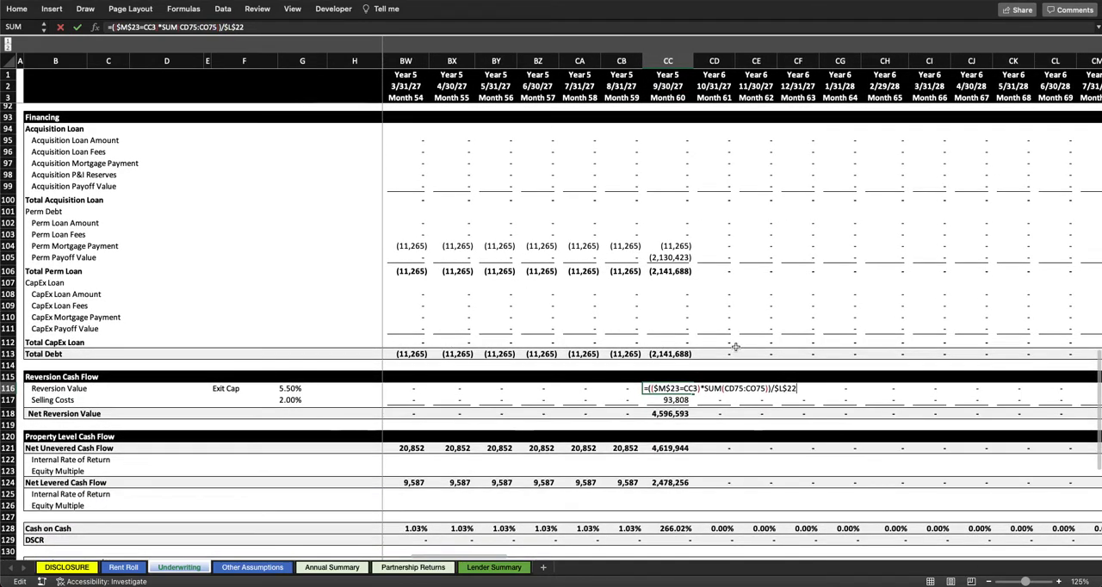
pyautogui.press('Escape')
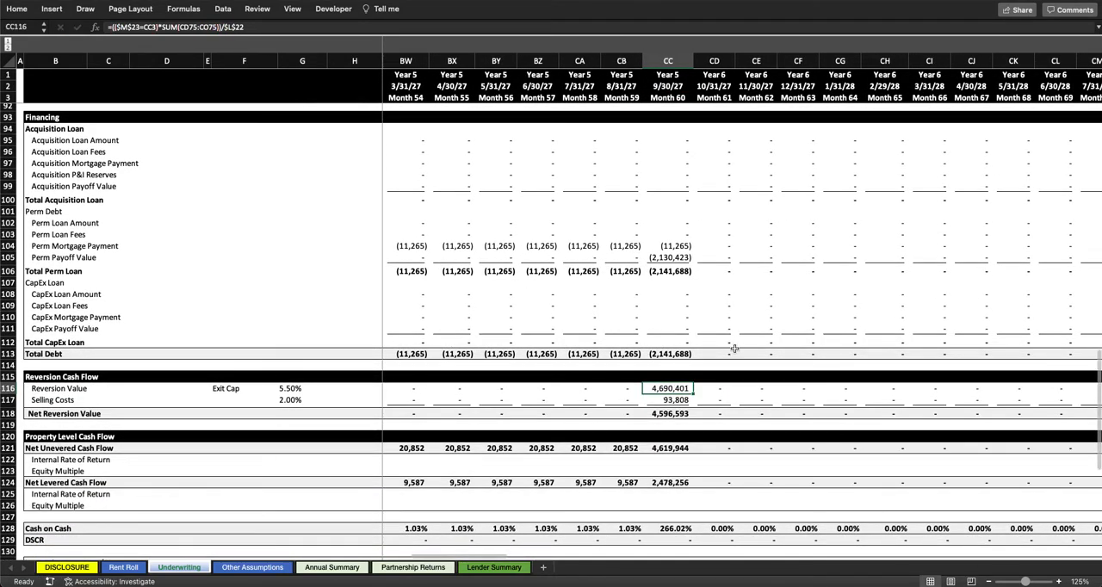
# Step: Reopen the Month 60 Reversion Value formula and trace its Net Operating Income range across Months 61 to 72
pyautogui.press('F2')
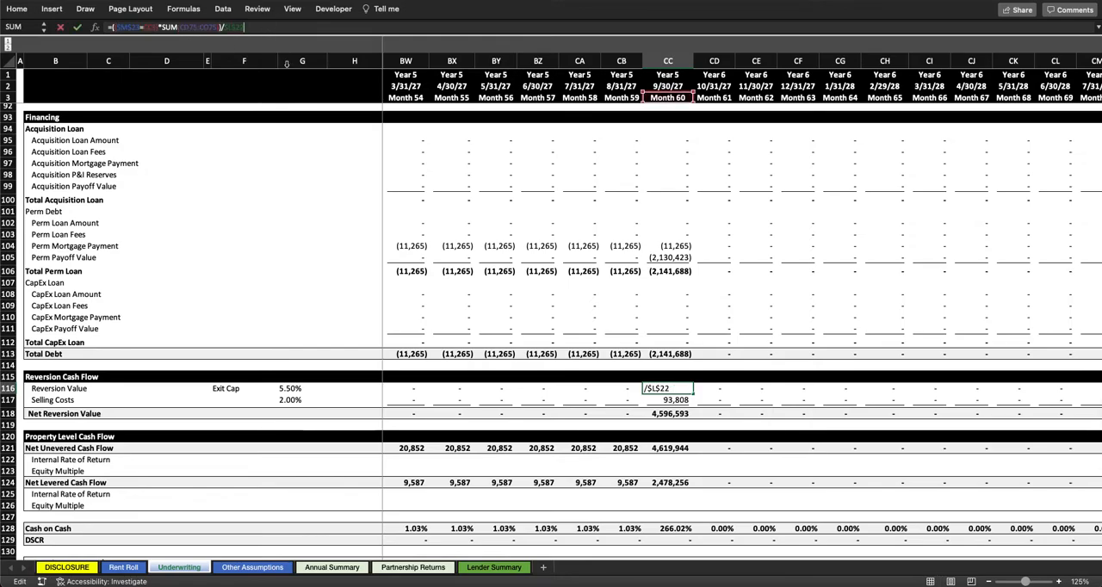
pyautogui.scroll(8, 664, 283)
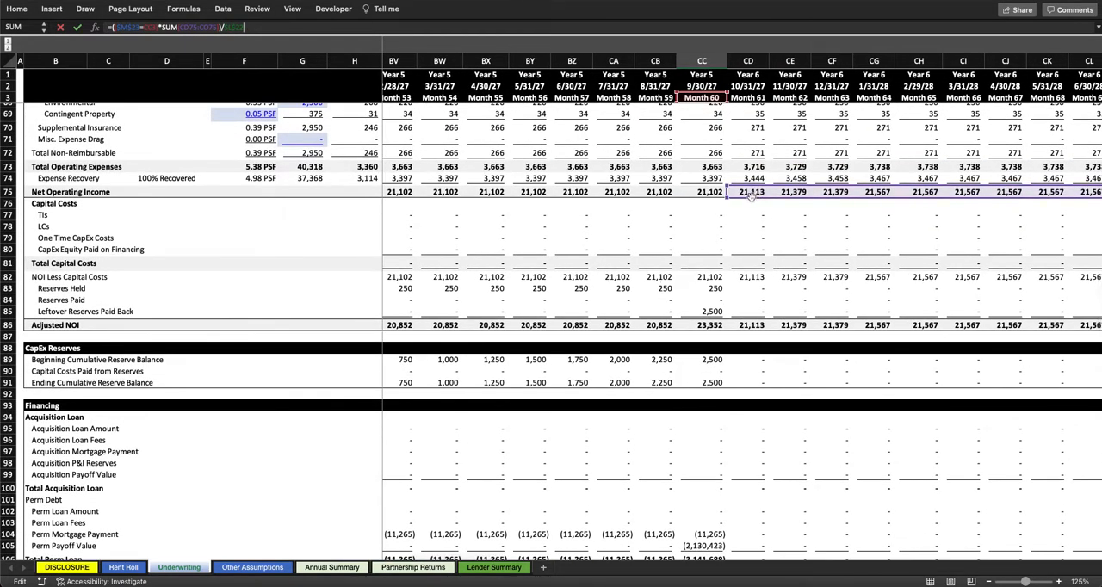
pyautogui.hscroll(5, 752, 194)
pyautogui.hscroll(1, 751, 195)
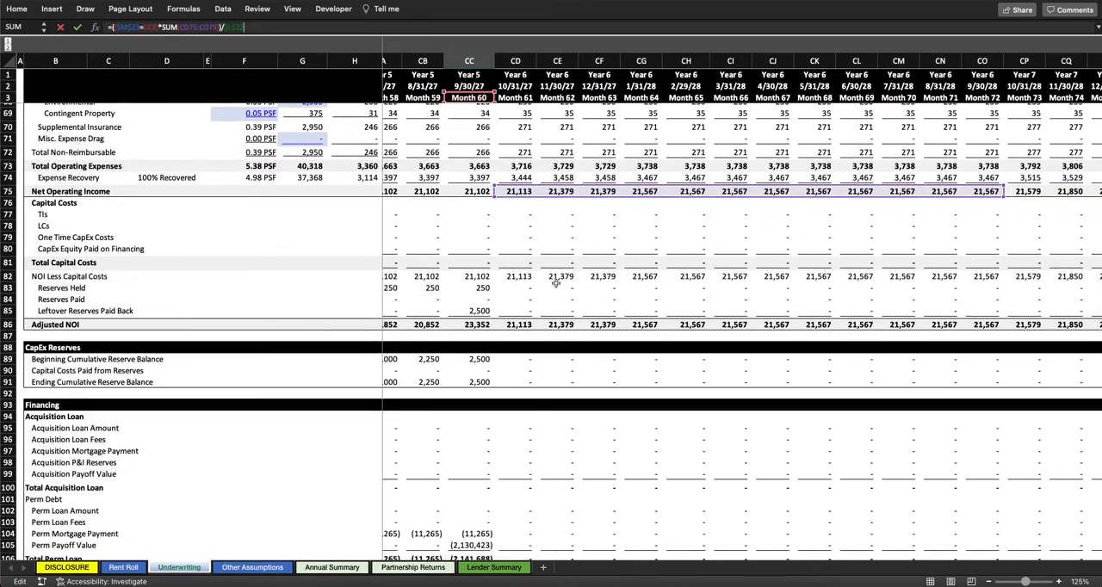
pyautogui.scroll(-2, 557, 284)
pyautogui.hscroll(-1, 556, 284)
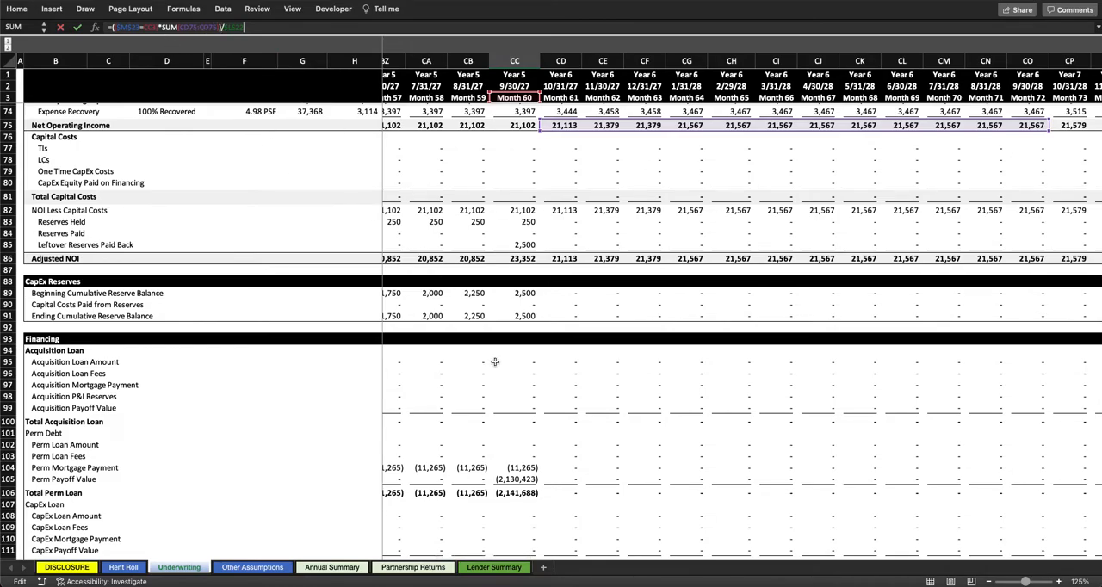
pyautogui.press('Return')
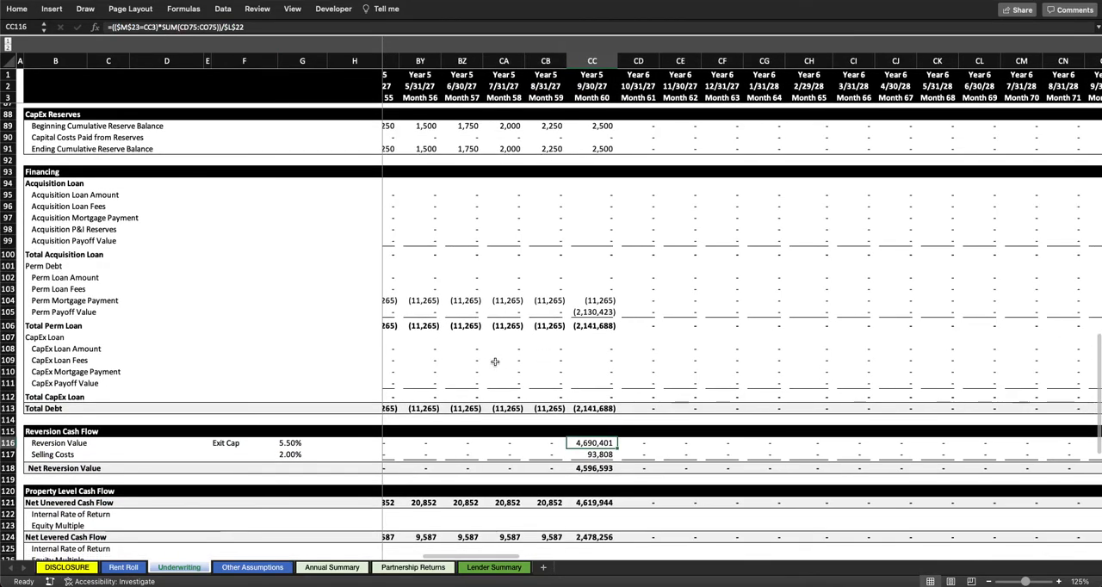
# Step: Review the Month 60 formulas for Selling Costs, Net Reversion Value and Perm Payoff Value
pyautogui.click(605, 454)
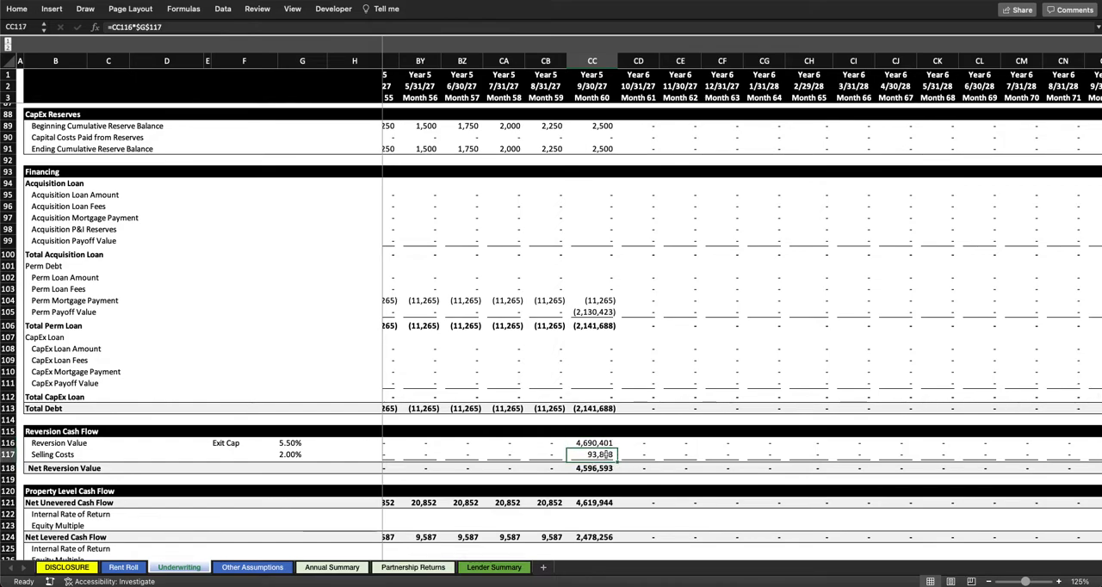
pyautogui.click(594, 469)
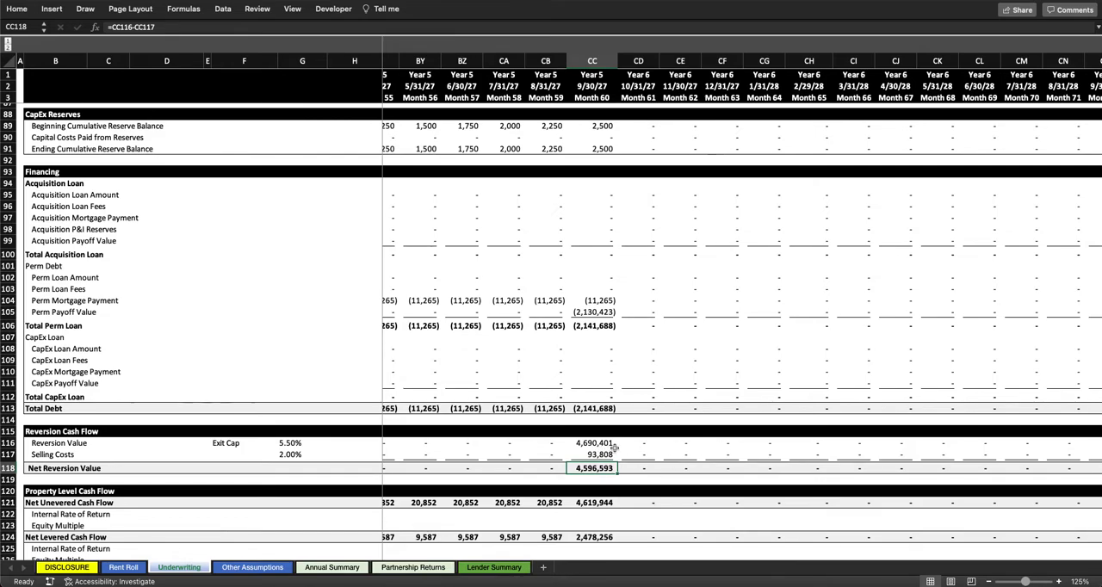
pyautogui.scroll(-5, 583, 458)
pyautogui.hscroll(-2, 583, 458)
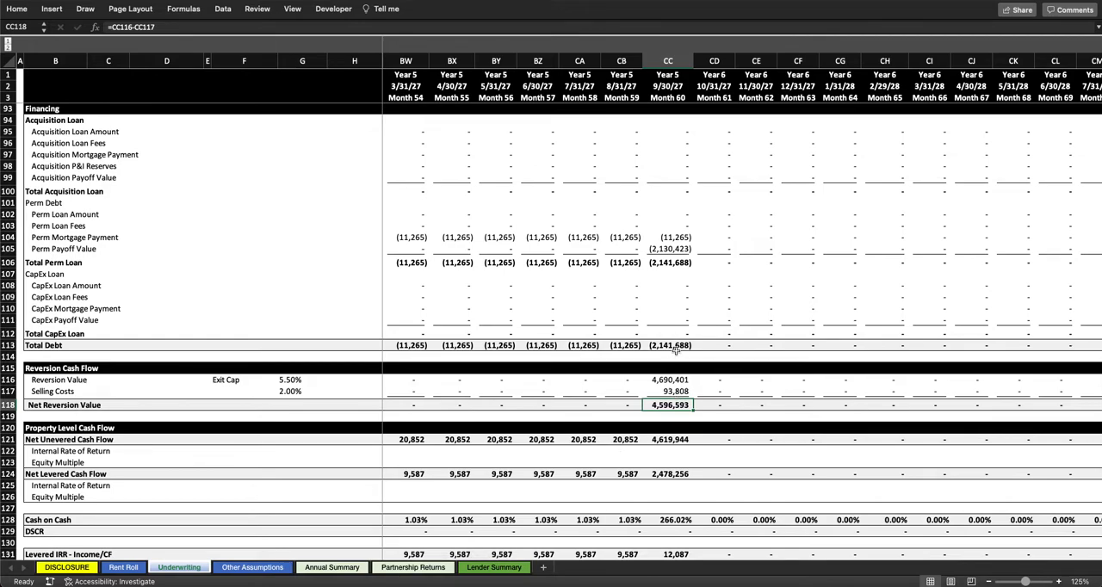
pyautogui.click(679, 250)
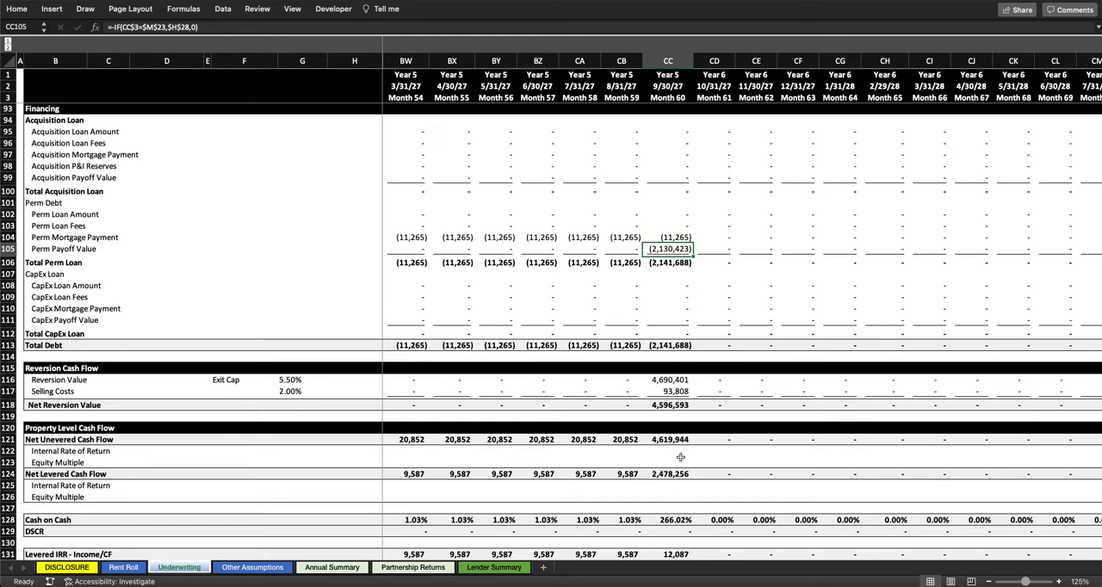
# Step: Sum Month 60 Net Reversion Value, Total Debt and Adjusted NOI by selecting them together, and compare the sum with Net Levered Cash Flow
pyautogui.click(678, 404)
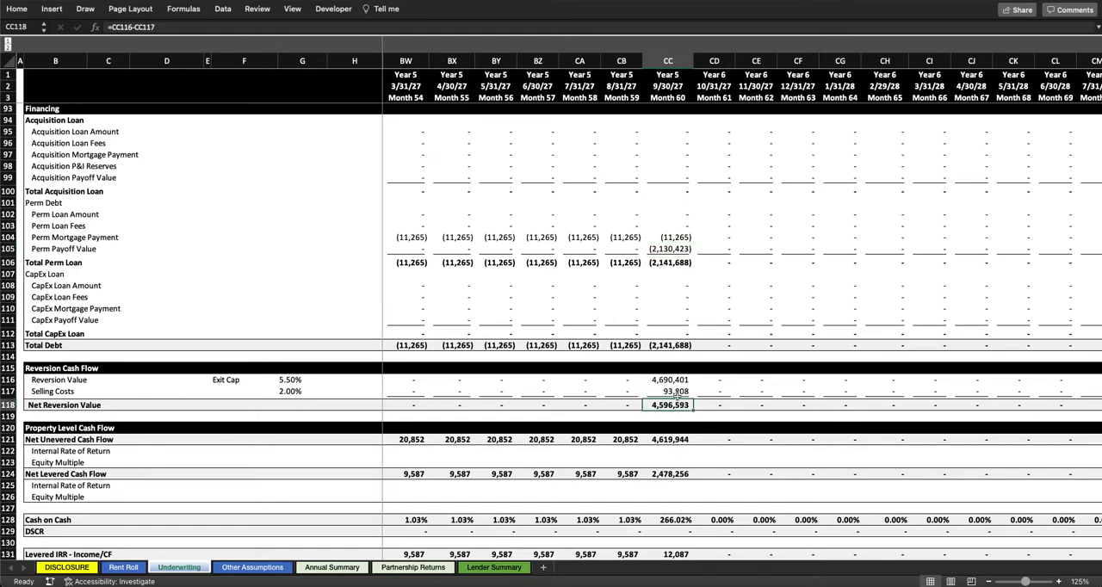
pyautogui.keyDown('ctrl'); pyautogui.click(681, 344); pyautogui.keyUp('ctrl')
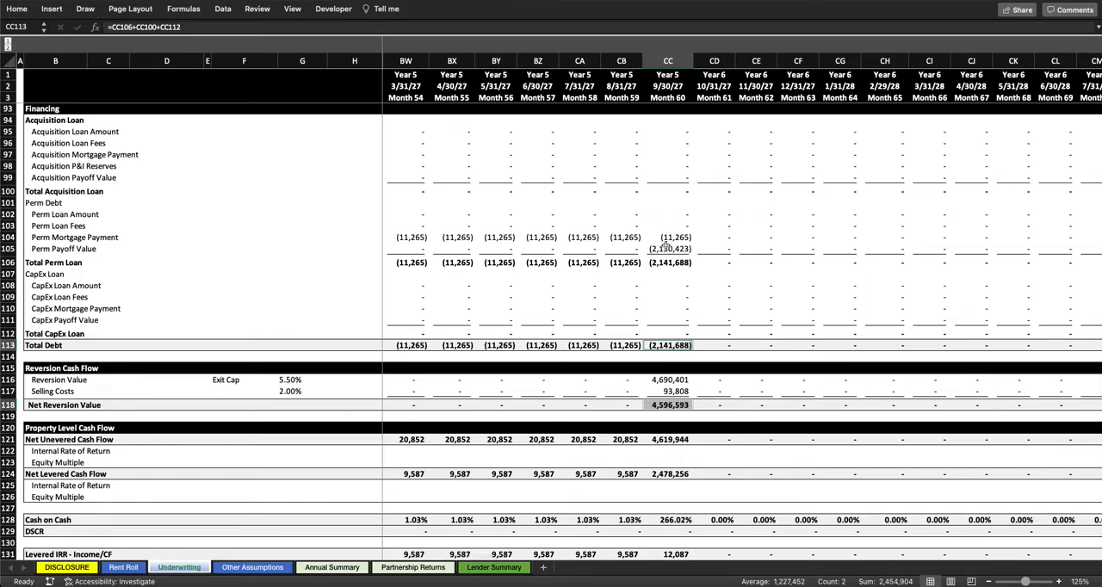
pyautogui.scroll(4, 666, 216)
pyautogui.hscroll(-1, 666, 216)
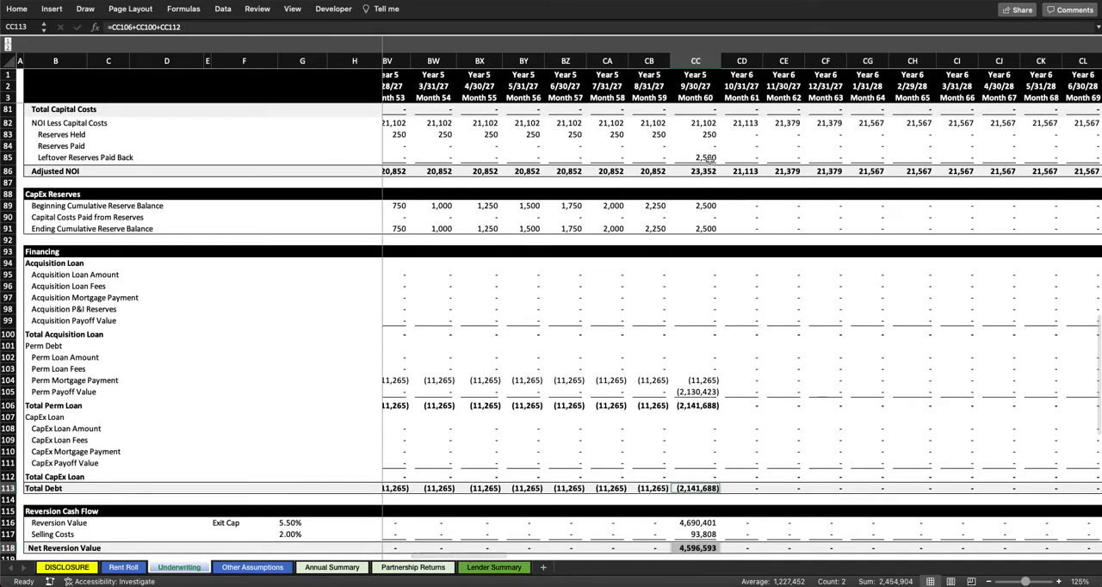
pyautogui.scroll(3, 708, 159)
pyautogui.hscroll(-1, 708, 159)
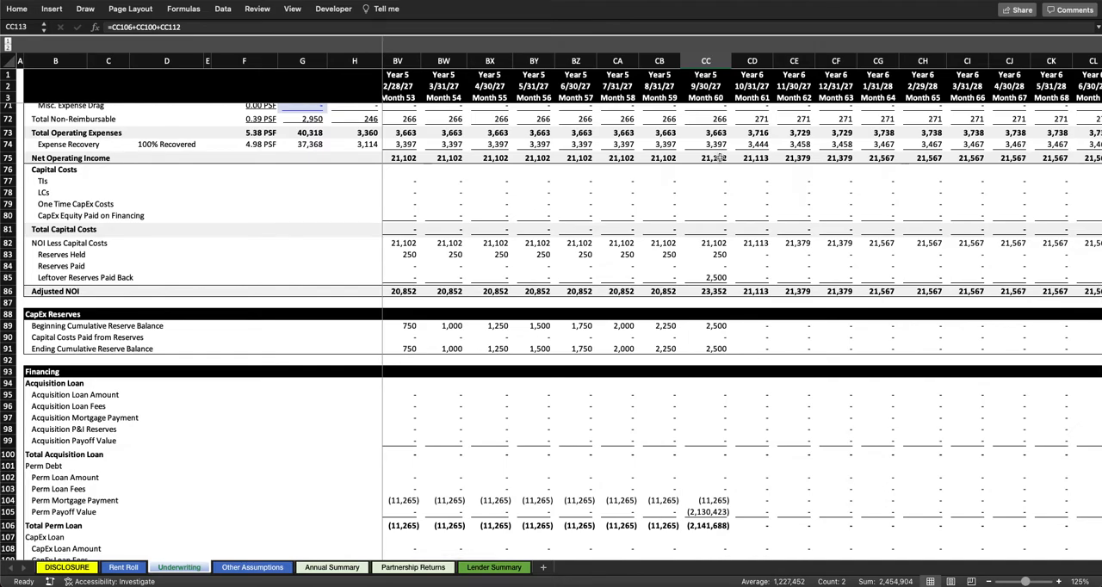
pyautogui.click(708, 292)
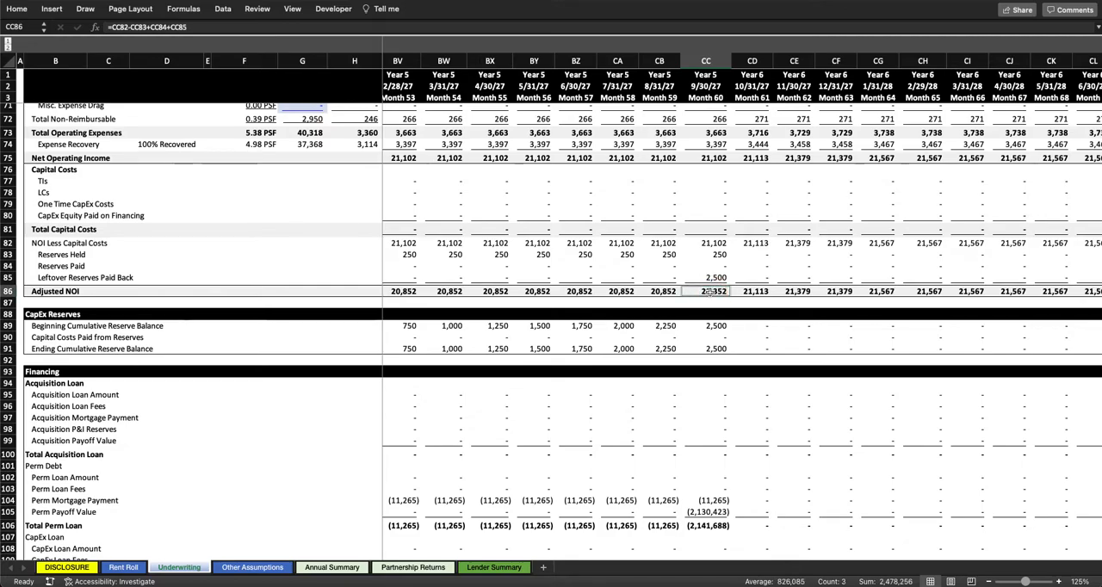
pyautogui.scroll(-8, 708, 389)
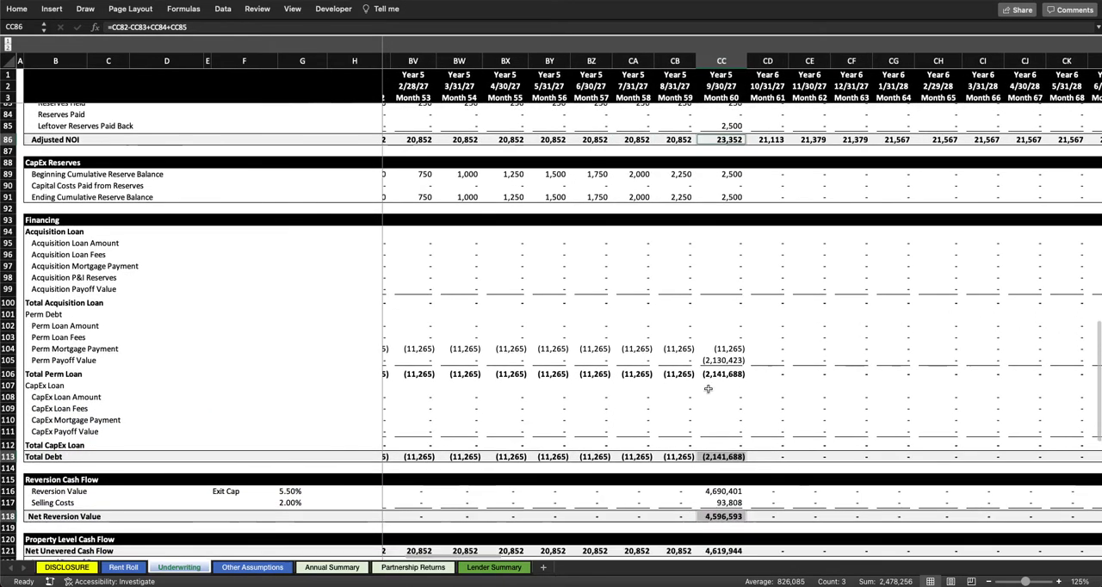
pyautogui.scroll(-1, 707, 389)
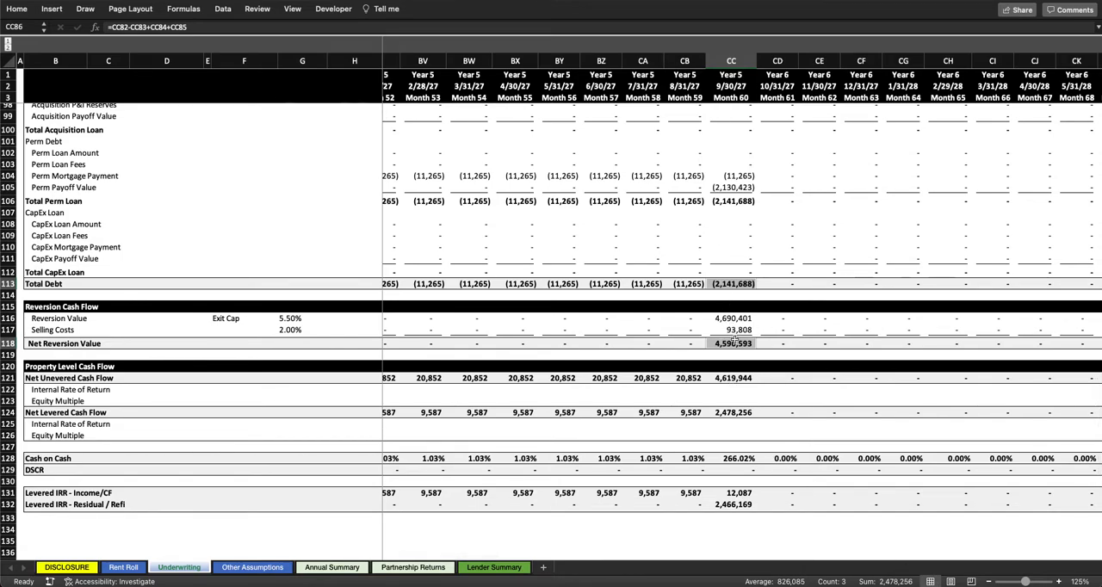
# Step: Open the Month 1 Net Unevered Cash Flow formula and trace its reference to Total Acquisition Costs
pyautogui.scroll(2, 736, 344)
pyautogui.click(799, 390)
pyautogui.hscroll(-20, 799, 389)
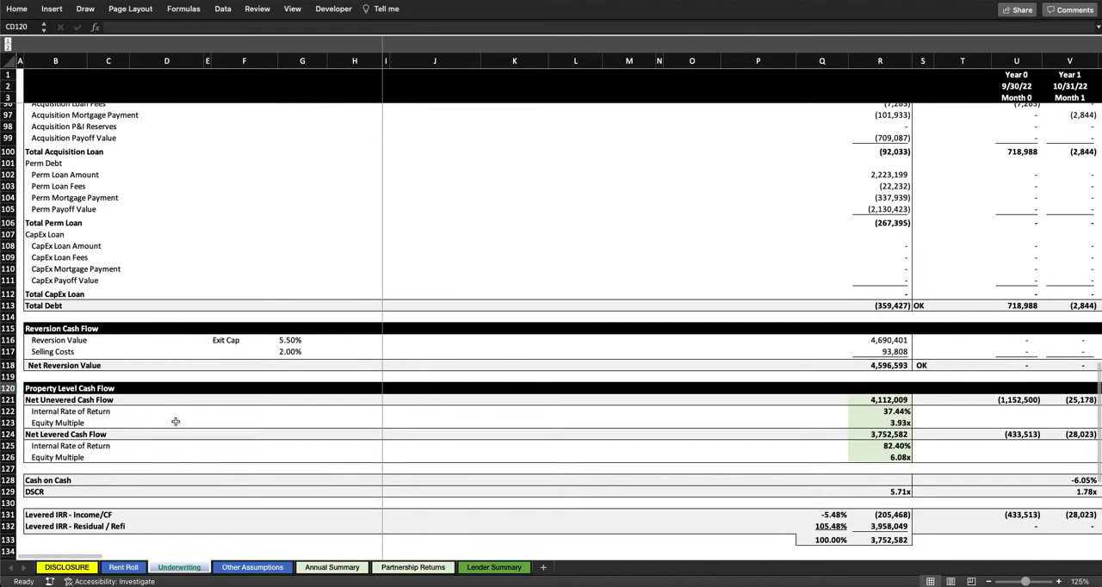
pyautogui.hscroll(5, 609, 472)
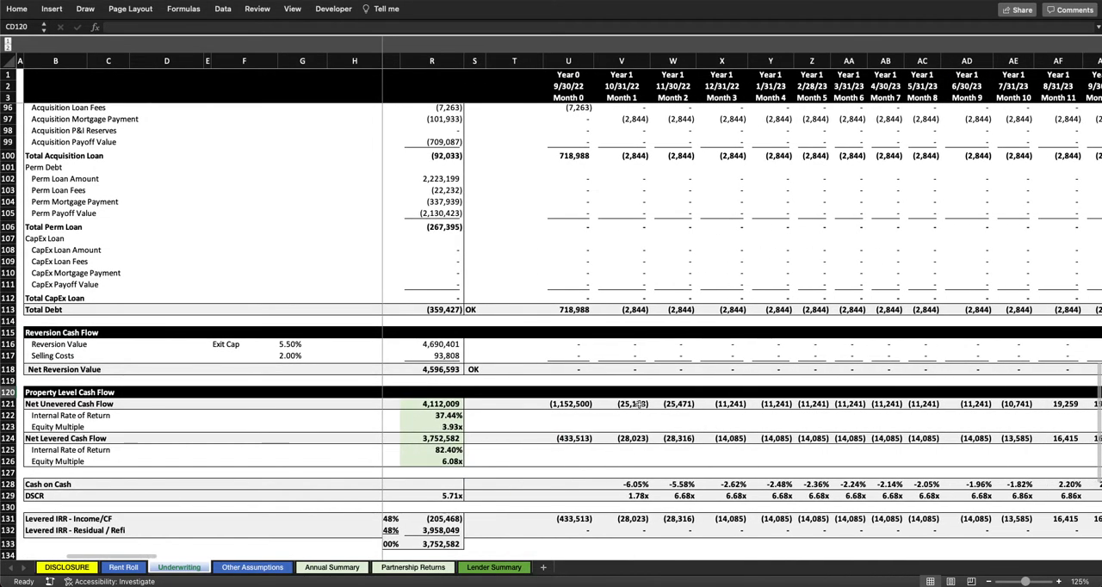
pyautogui.click(633, 404)
pyautogui.doubleClick(633, 404)
pyautogui.scroll(20, 626, 287)
pyautogui.scroll(5, 626, 288)
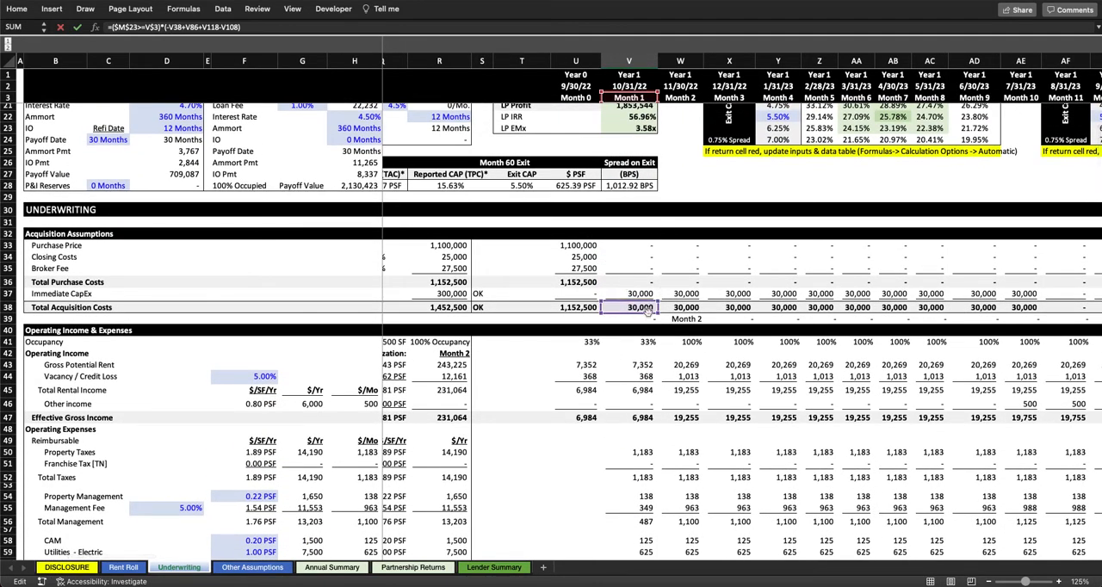
# Step: Trace the Month 1 Net Unevered Cash Flow formula's references to Adjusted NOI, CapEx Loan Amount and Net Reversion Value
pyautogui.scroll(-13, 647, 312)
pyautogui.hscroll(-2, 647, 315)
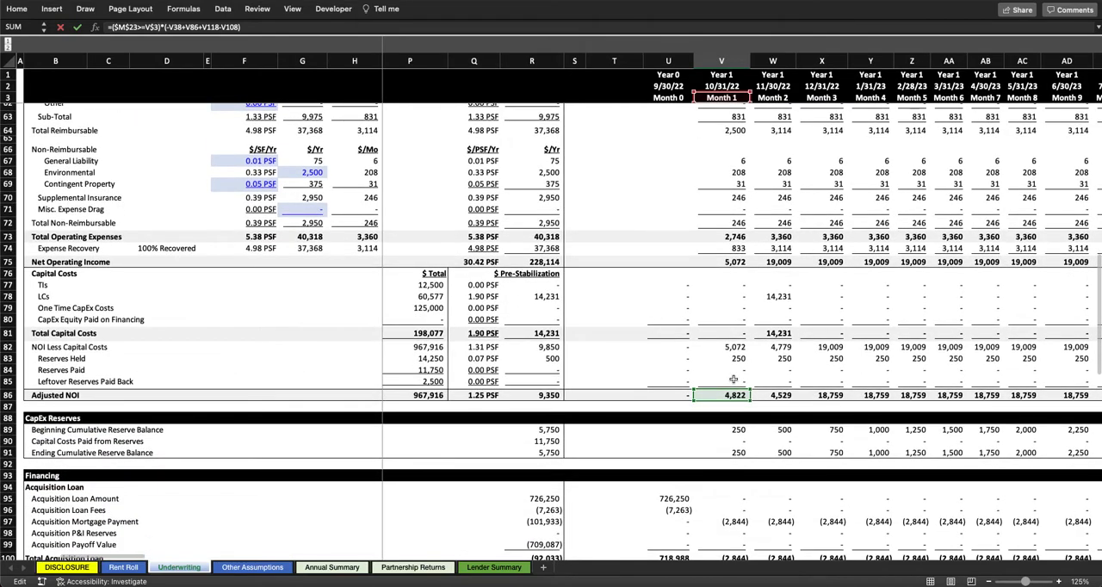
pyautogui.scroll(-7, 733, 370)
pyautogui.hscroll(-1, 750, 431)
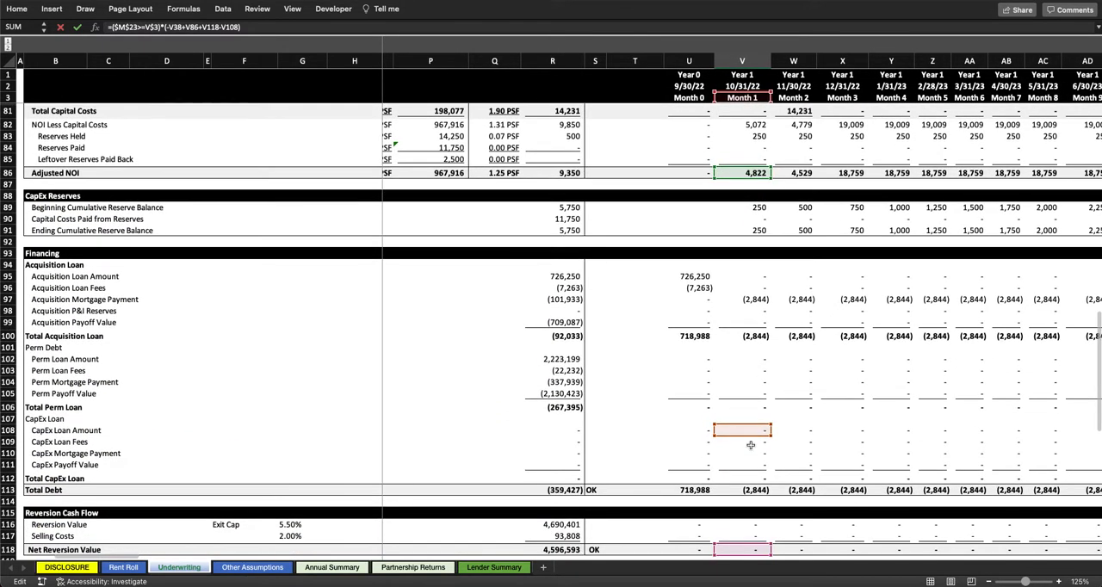
pyautogui.scroll(-3, 832, 413)
pyautogui.hscroll(-1, 832, 413)
pyautogui.moveTo(772, 334); pyautogui.dragTo(613, 104)
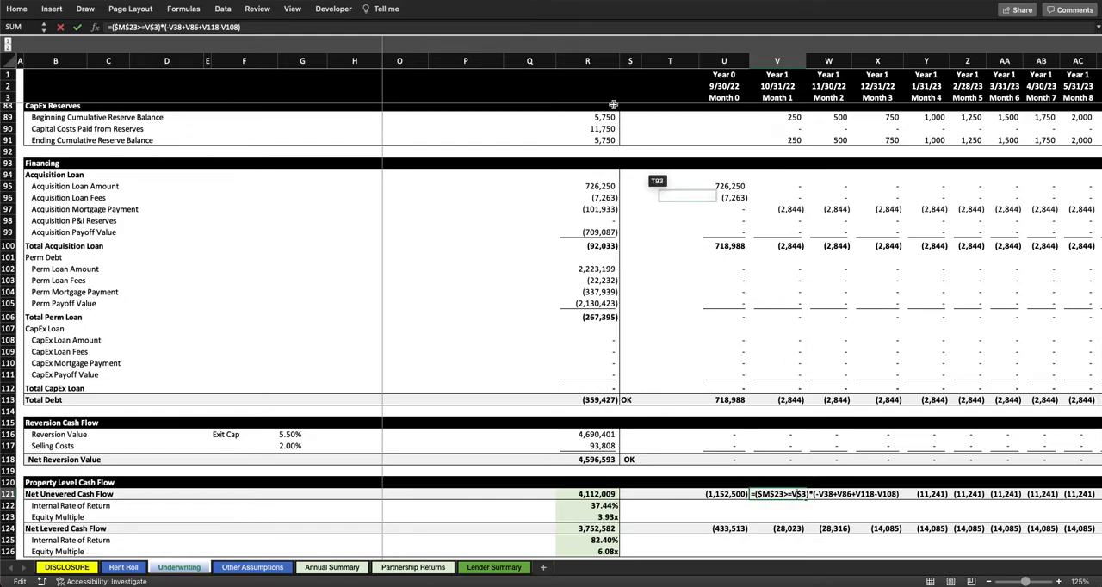
# Step: Recheck the references in the open Month 1 Net Unevered Cash Flow formula and leave it without changes
pyautogui.click(593, 28)
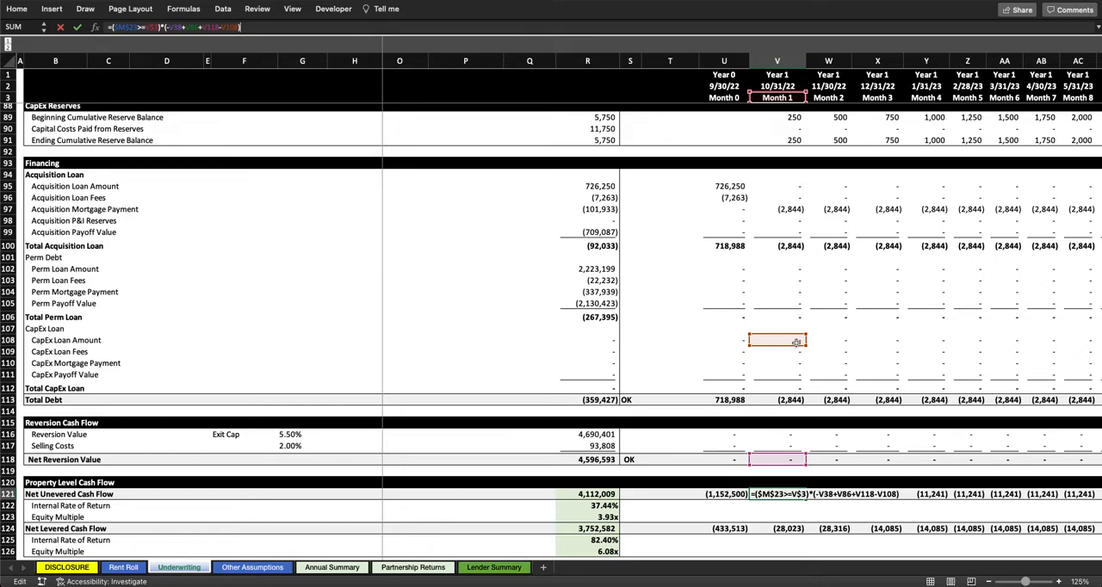
pyautogui.scroll(9, 797, 342)
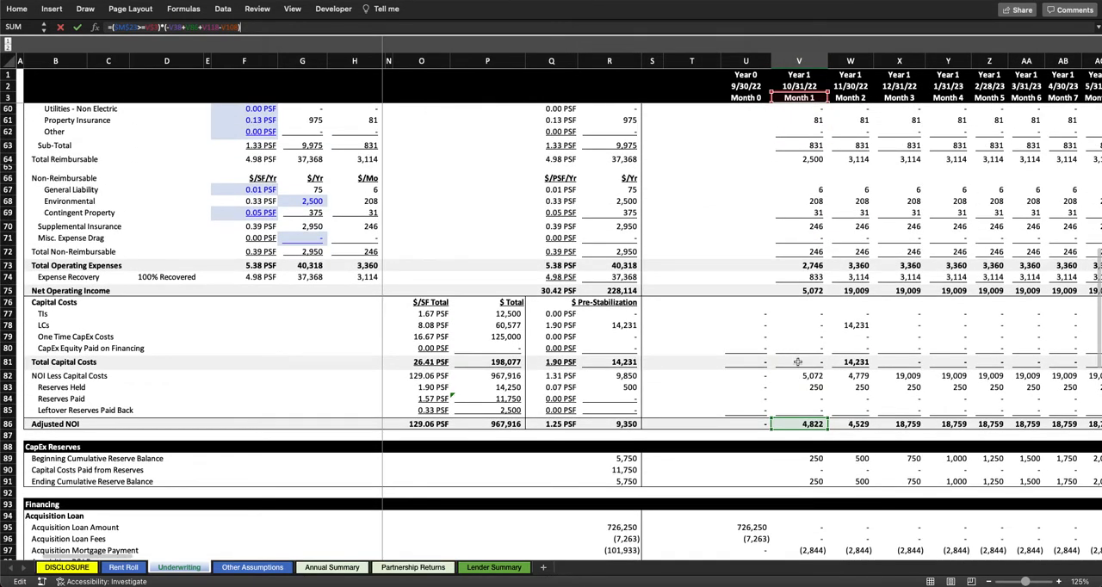
pyautogui.scroll(-15, 797, 362)
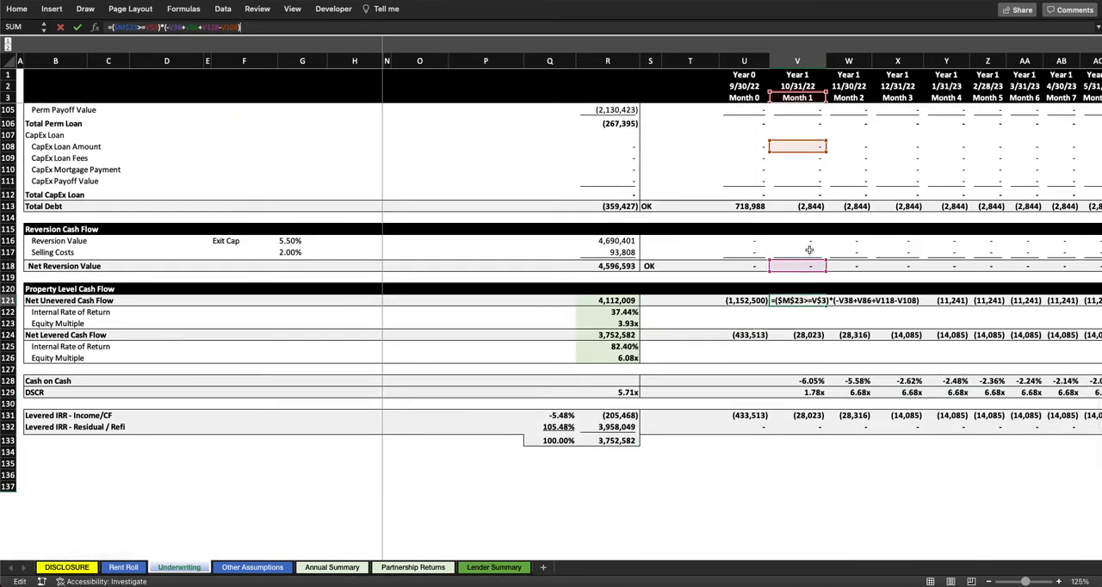
pyautogui.scroll(3, 809, 250)
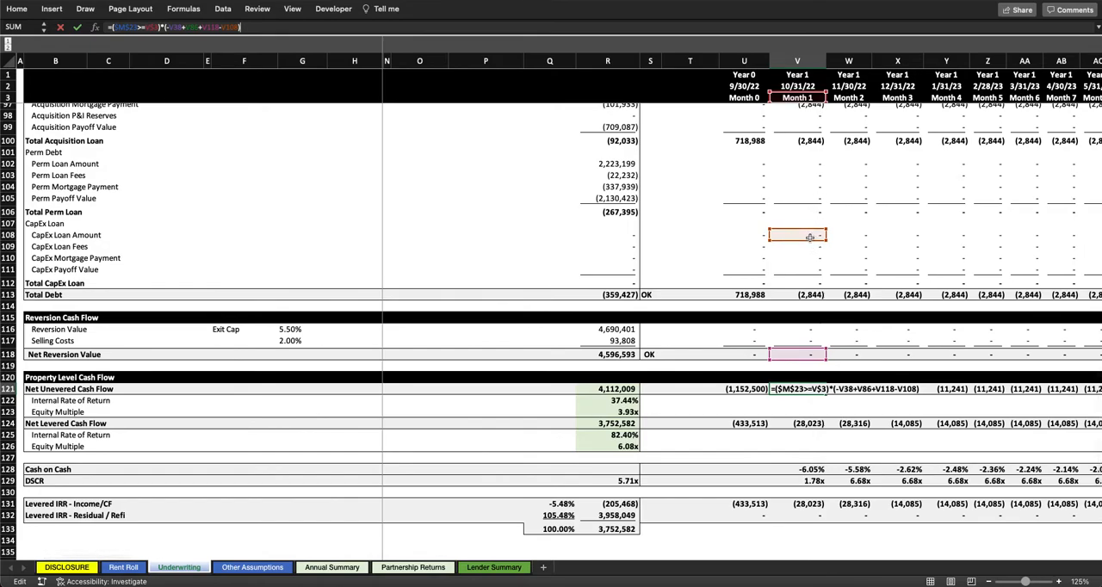
pyautogui.scroll(4, 809, 238)
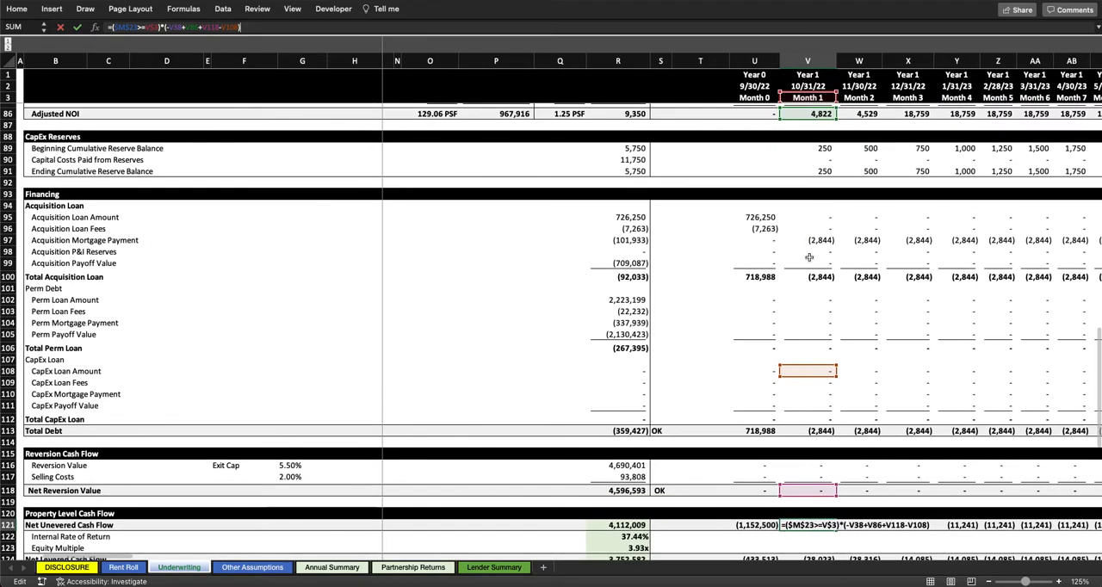
pyautogui.press('Return')
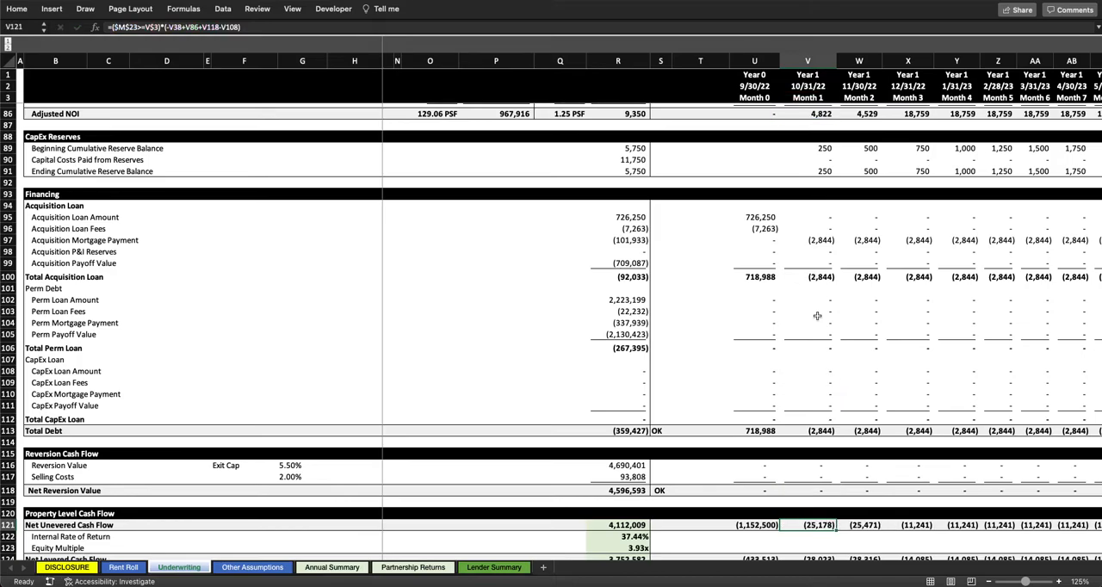
# Step: Open the Month 1 Net Levered Cash Flow formula, trace its cash flow, Total Debt and CapEx Loan Amount references, and leave it unchanged
pyautogui.scroll(-4, 664, 401)
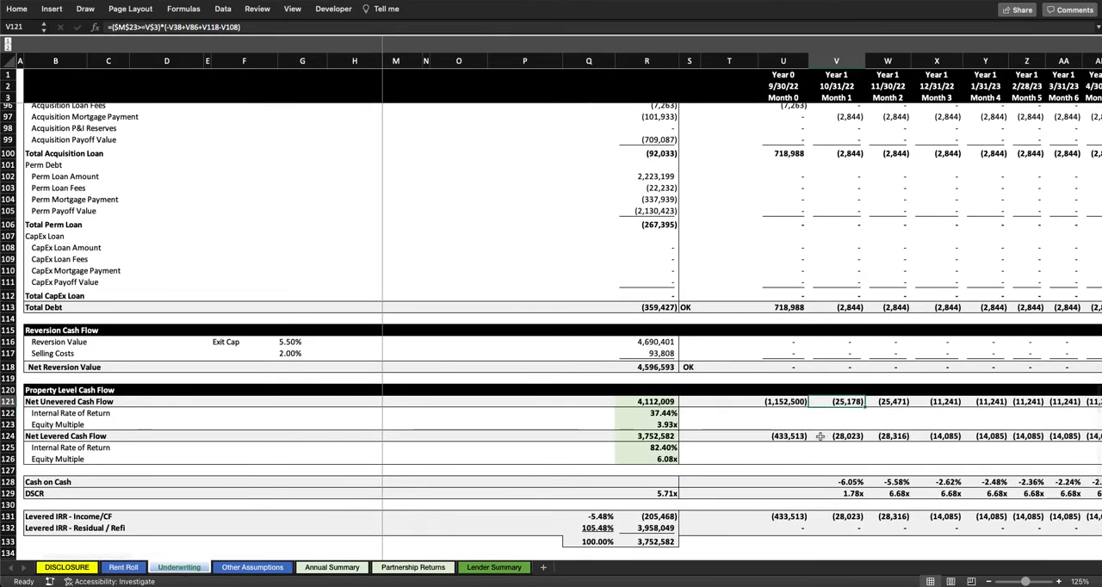
pyautogui.doubleClick(841, 435)
pyautogui.scroll(1, 835, 368)
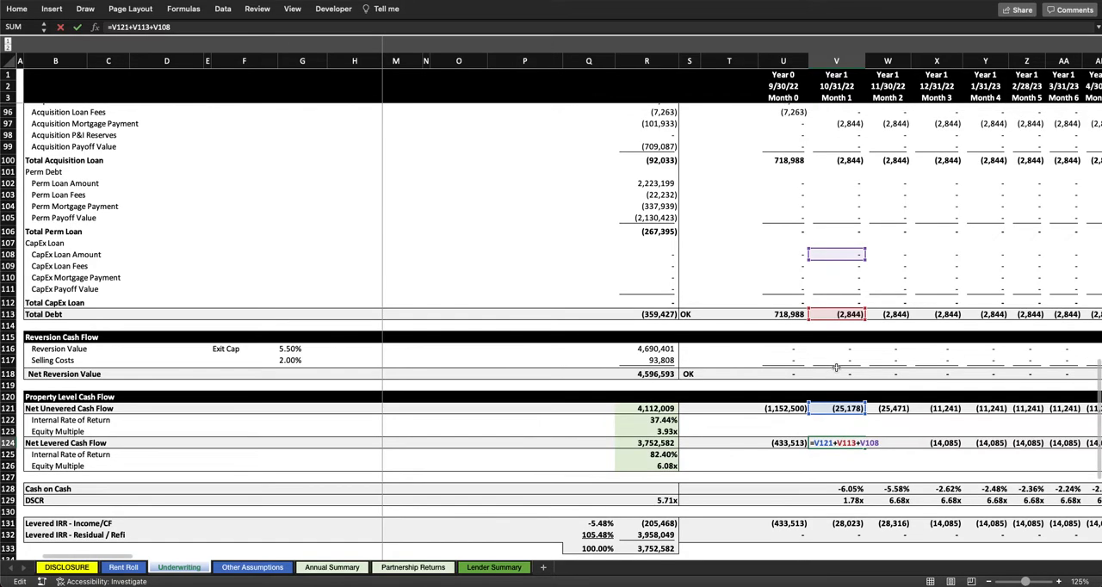
pyautogui.scroll(10, 836, 368)
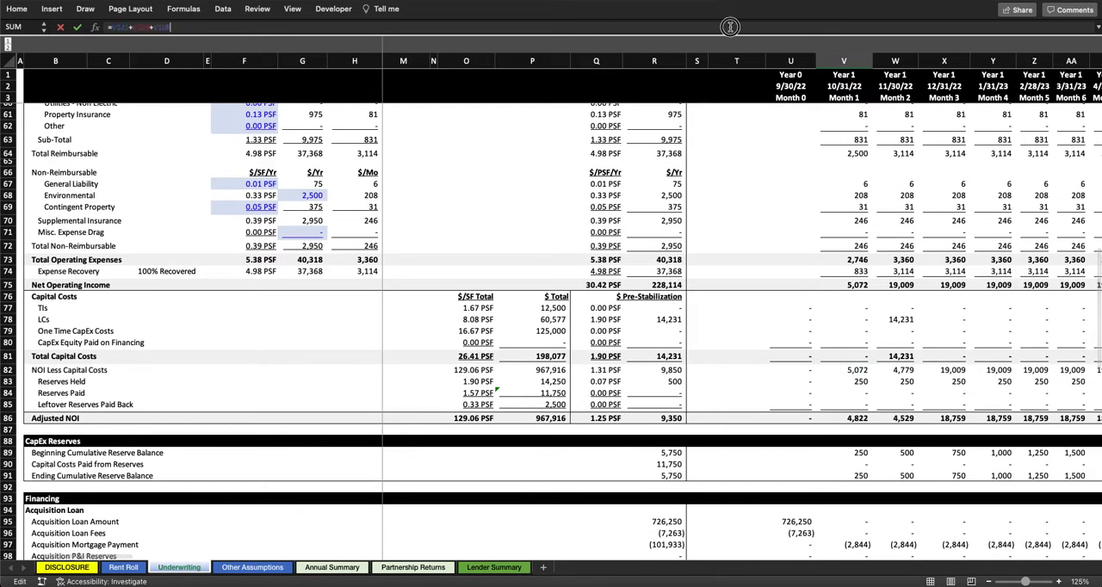
pyautogui.scroll(13, 940, 396)
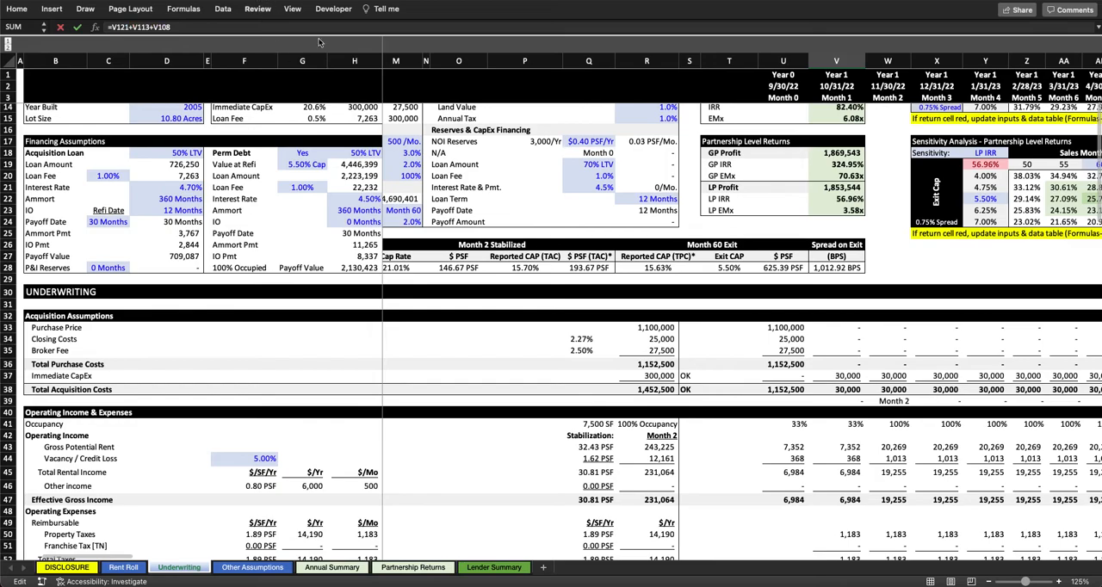
pyautogui.scroll(-20, 941, 396)
pyautogui.scroll(-6, 848, 366)
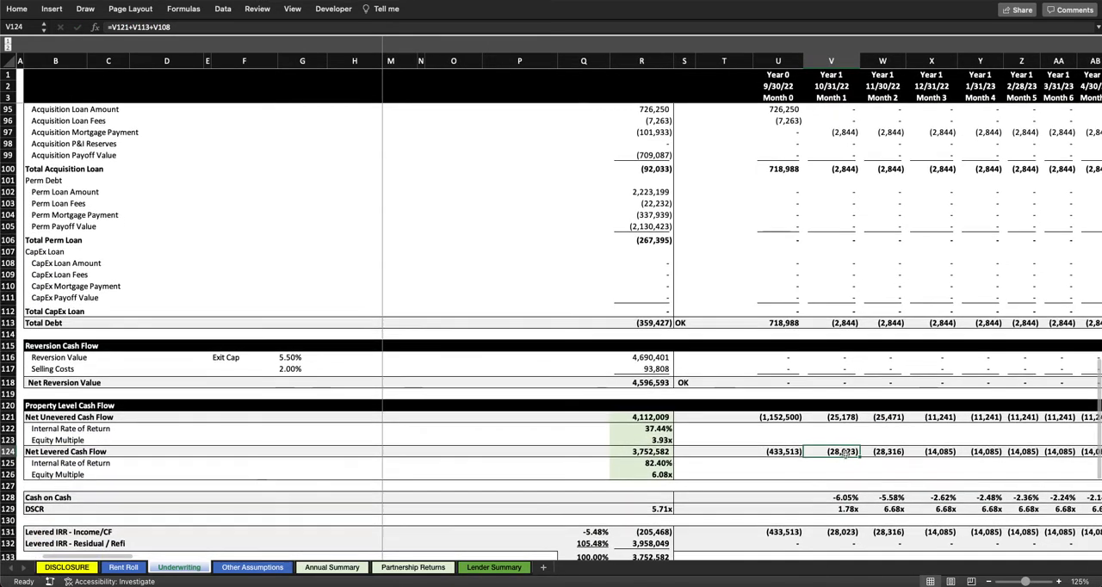
pyautogui.click(844, 452)
pyautogui.doubleClick(844, 452)
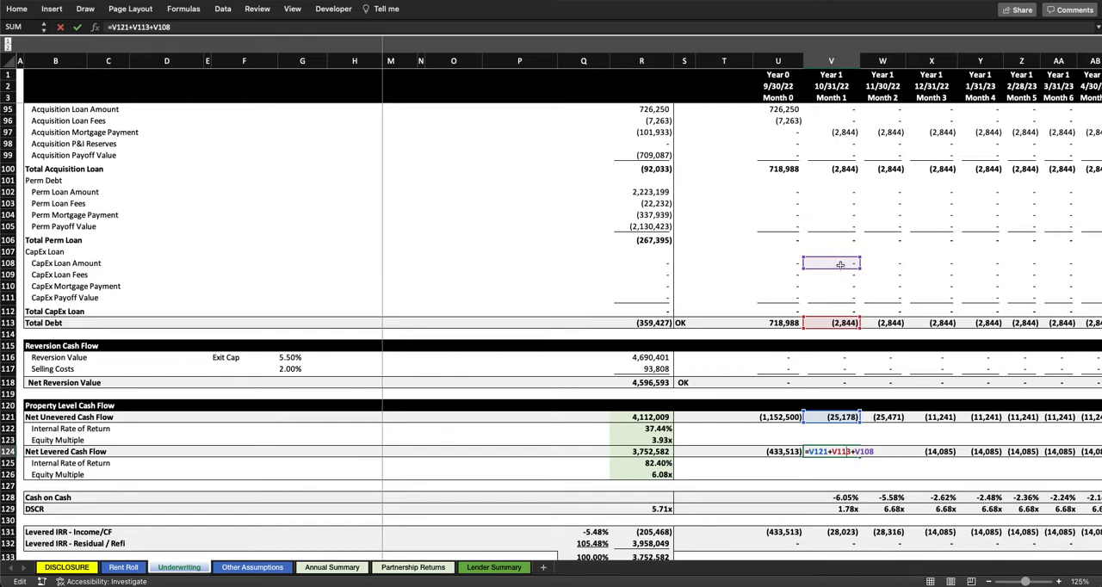
pyautogui.press('Escape')
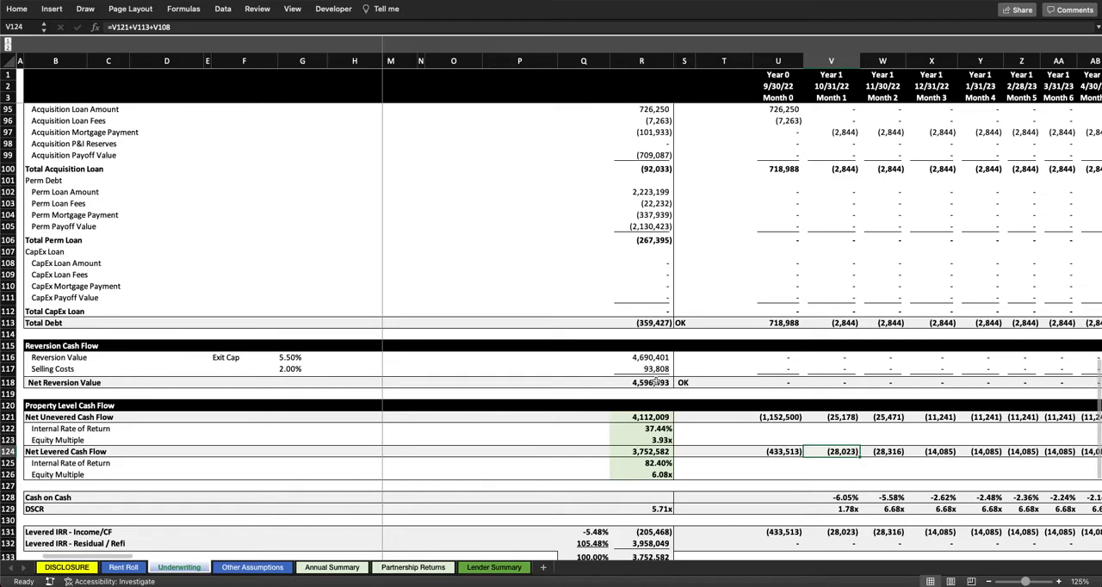
# Step: Open the Net Purchase Price Cap Rate formula in the assumptions, trace its income and price references, and leave it unchanged
pyautogui.scroll(20, 656, 382)
pyautogui.hscroll(-2, 656, 382)
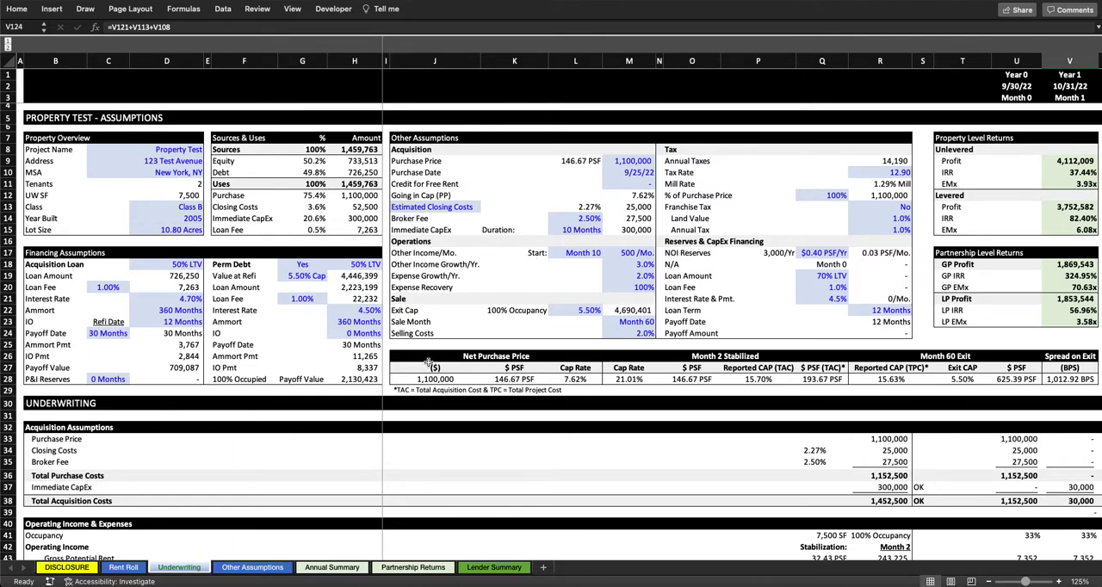
pyautogui.hscroll(2, 465, 480)
pyautogui.hscroll(-2, 465, 481)
pyautogui.click(576, 379)
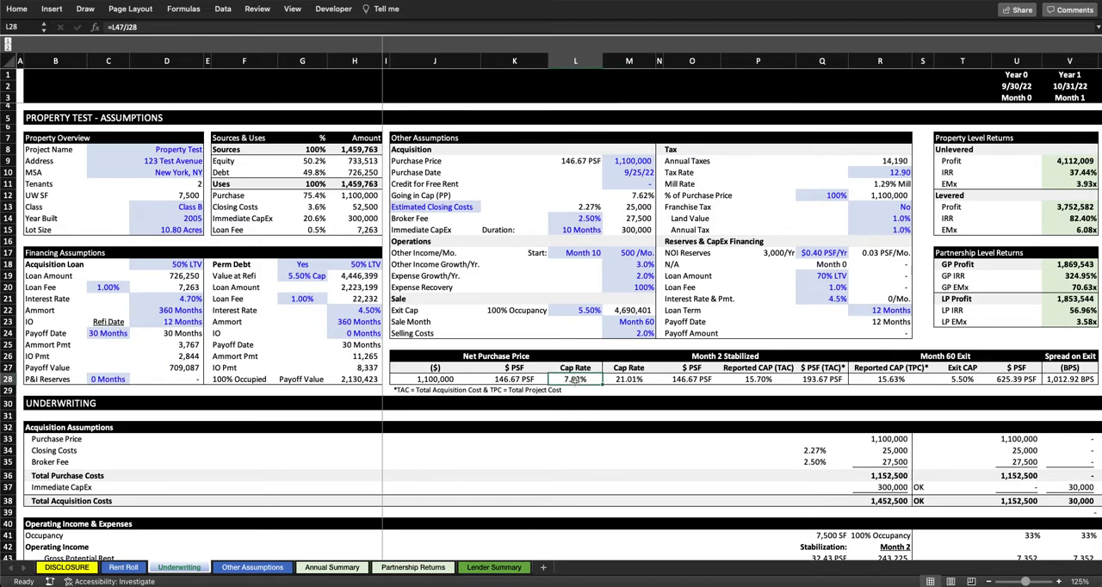
pyautogui.press('F2')
pyautogui.scroll(-5, 794, 447)
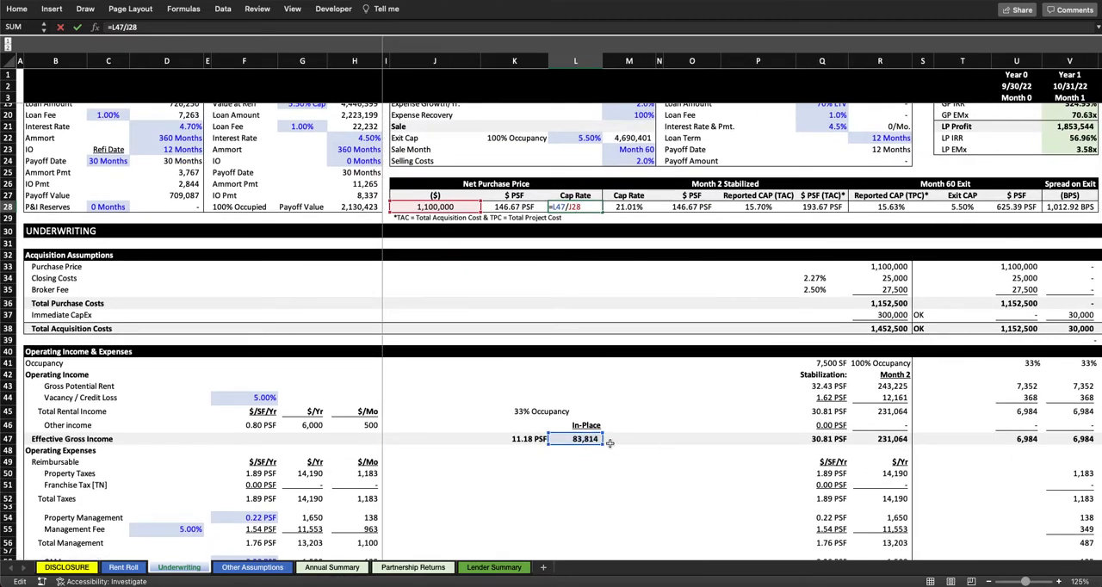
pyautogui.press('Escape')
# Step: Inspect how the In-Place Effective Gross Income formula annualizes the Month 0 income, leaving it unchanged
pyautogui.doubleClick(594, 440)
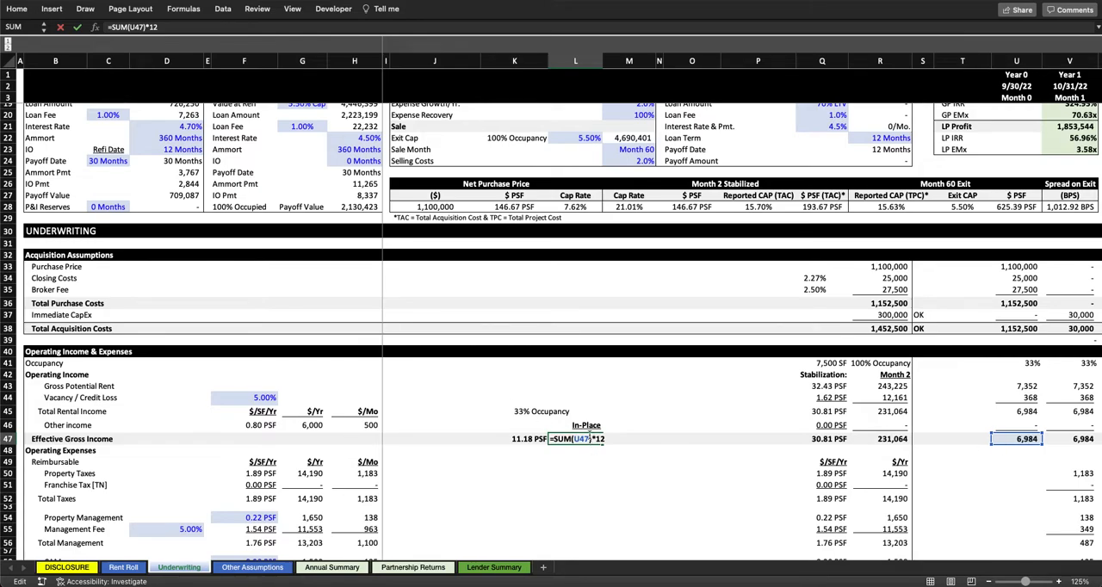
pyautogui.hotkey('ctrl', 'Return')
pyautogui.scroll(3, 561, 437)
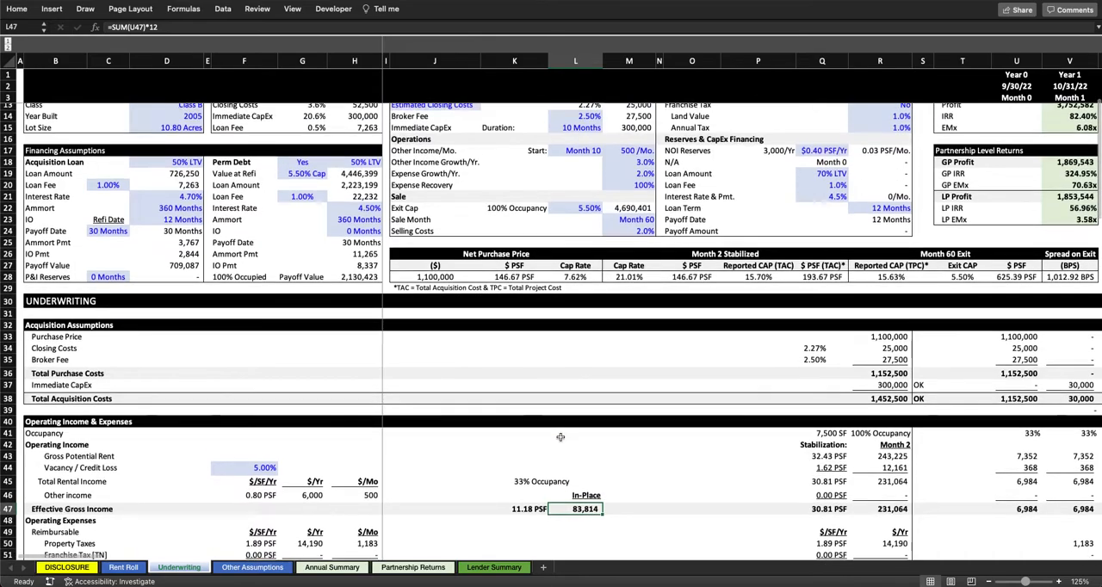
# Step: Inspect the Cap Rate formulas for Net Purchase Price and Month 2 Stabilized, tracing their income and price references without changing them
pyautogui.scroll(1, 561, 437)
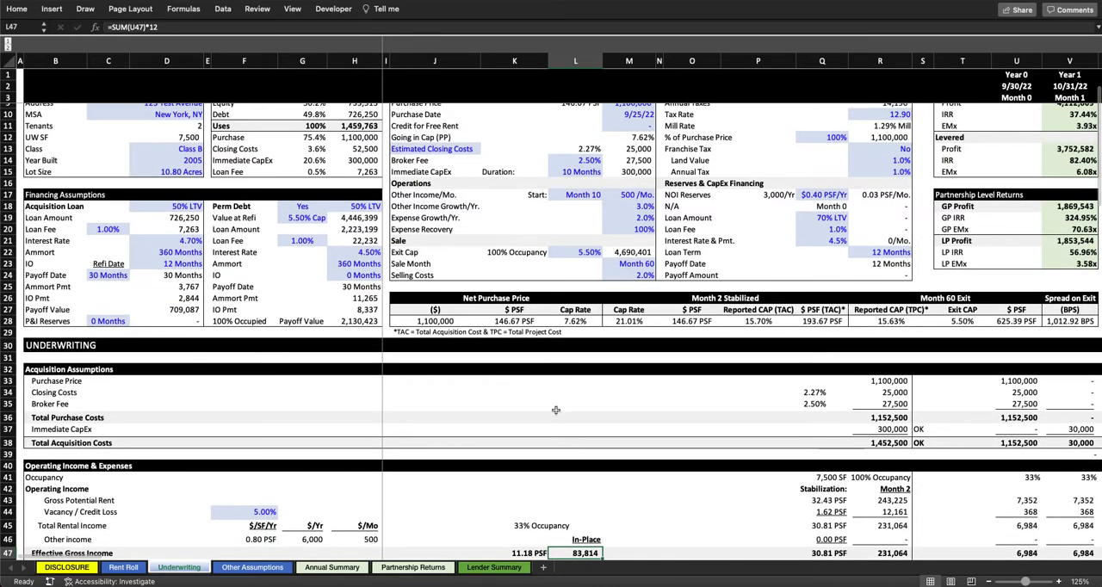
pyautogui.scroll(-1, 555, 410)
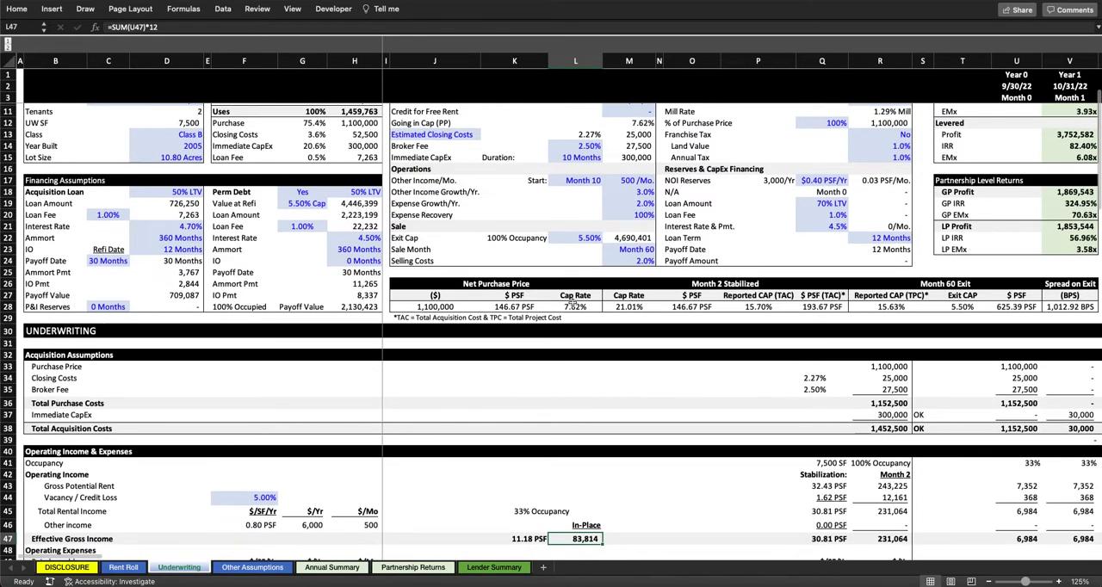
pyautogui.click(574, 307)
pyautogui.write('=L47/J28')
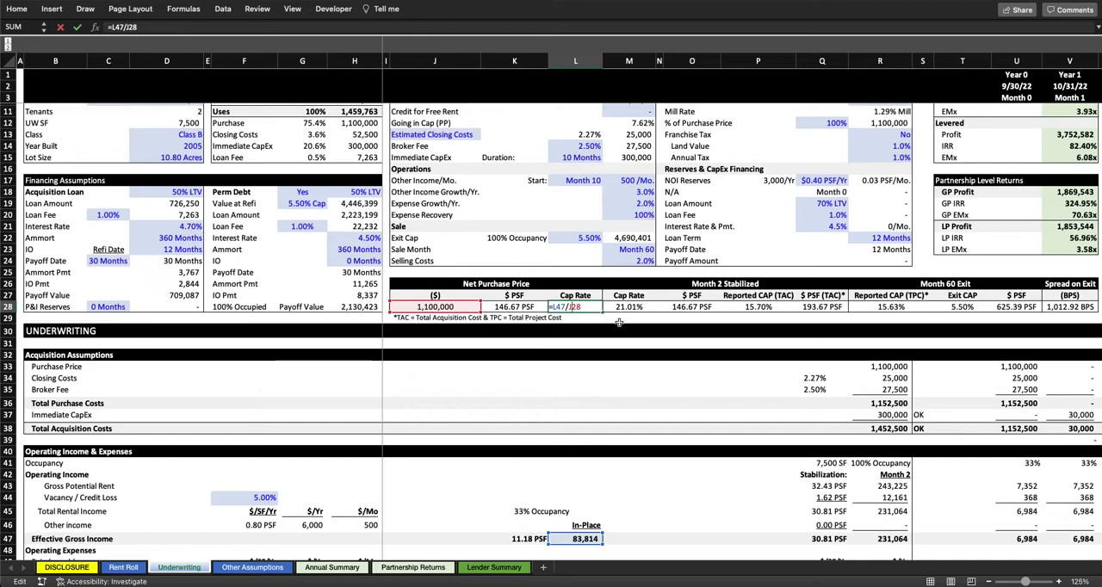
pyautogui.hotkey('ctrl', 'Return')
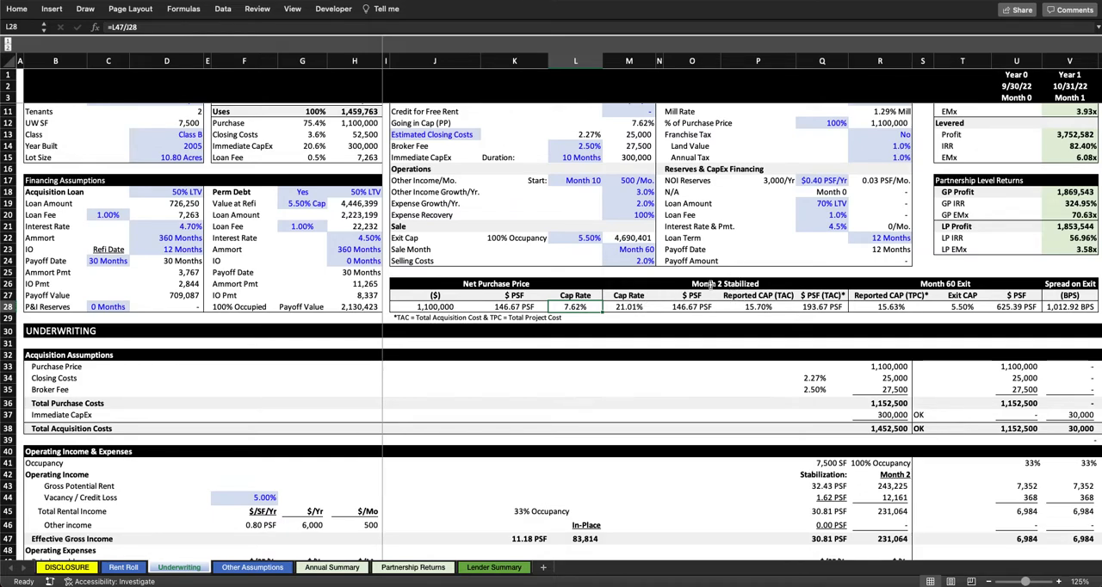
pyautogui.doubleClick(624, 307)
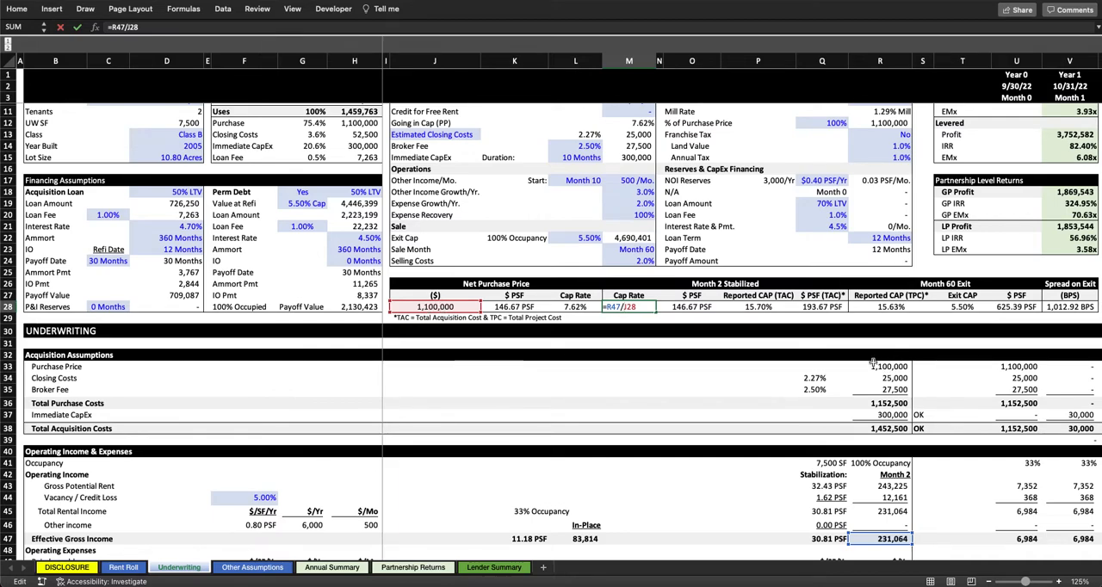
pyautogui.press('Return')
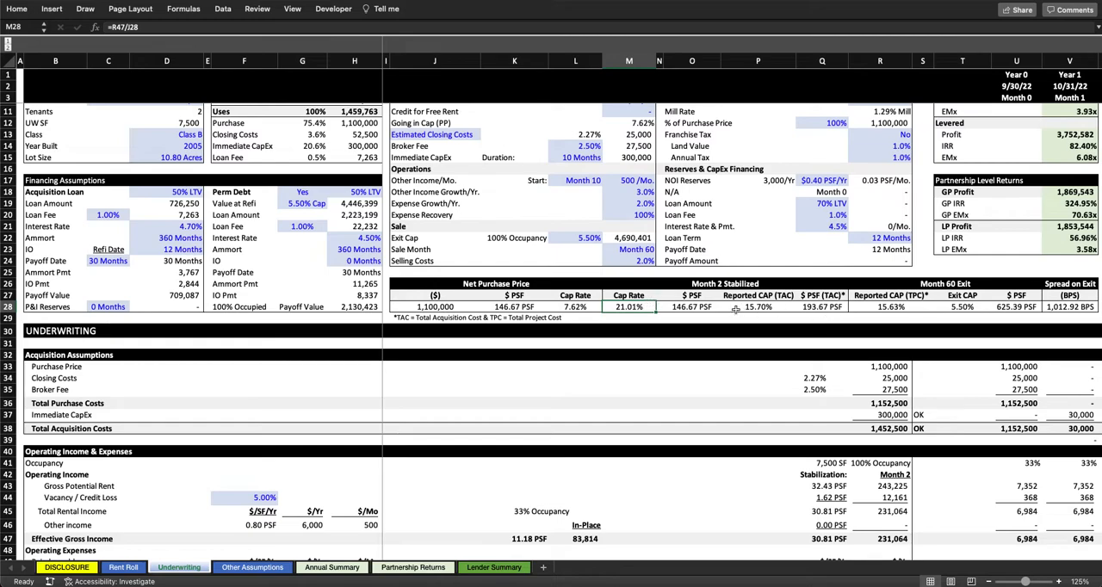
# Step: Open the Month 2 Stabilized Reported CAP (TAC) formula, trace its Net Operating Income and Total Acquisition Costs references, and leave it unchanged
pyautogui.scroll(-1, 760, 307)
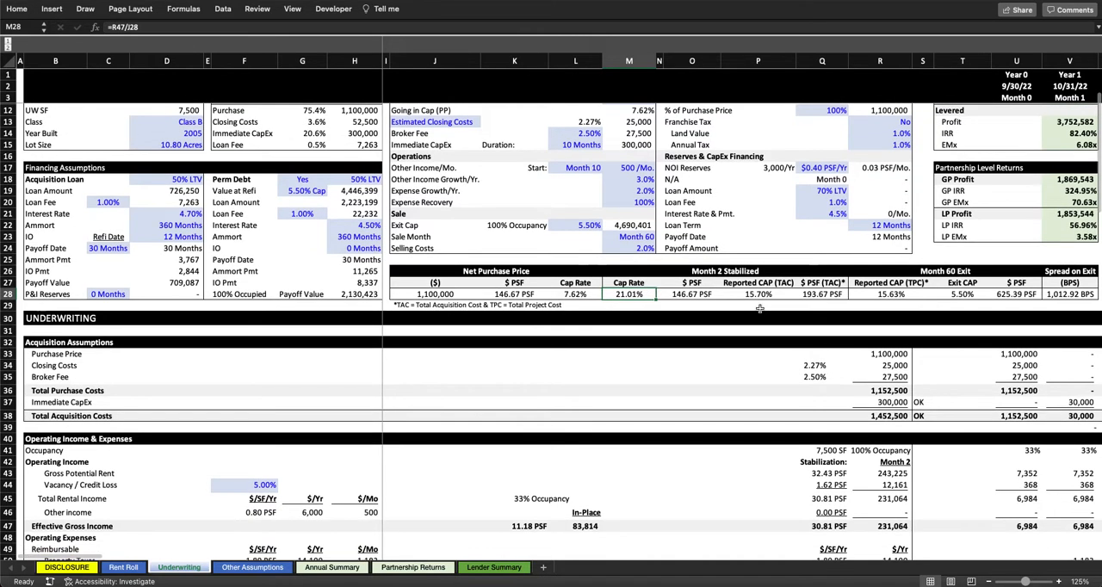
pyautogui.scroll(3, 758, 295)
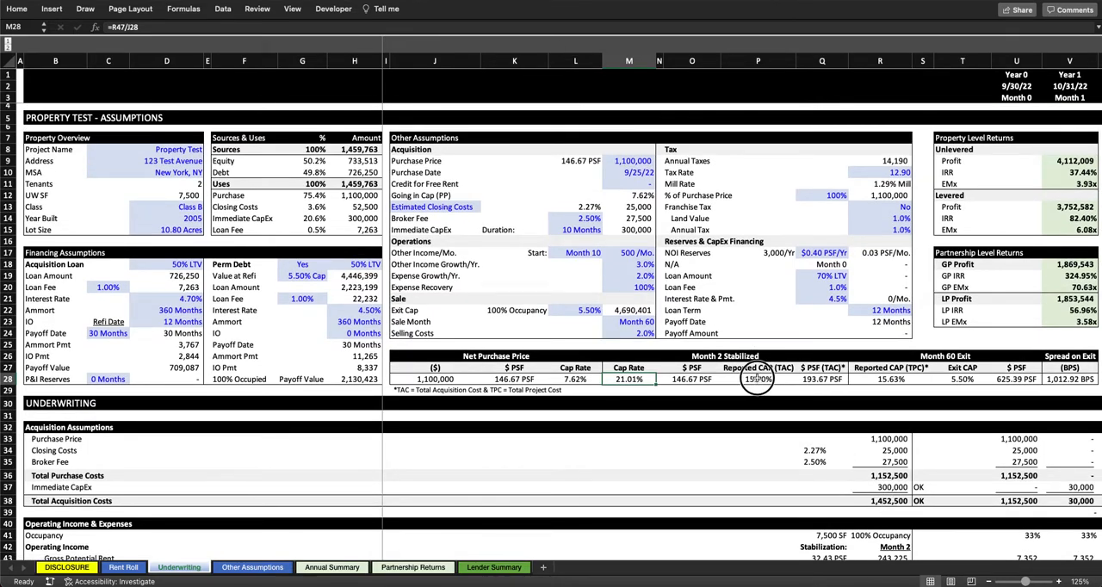
pyautogui.doubleClick(758, 379)
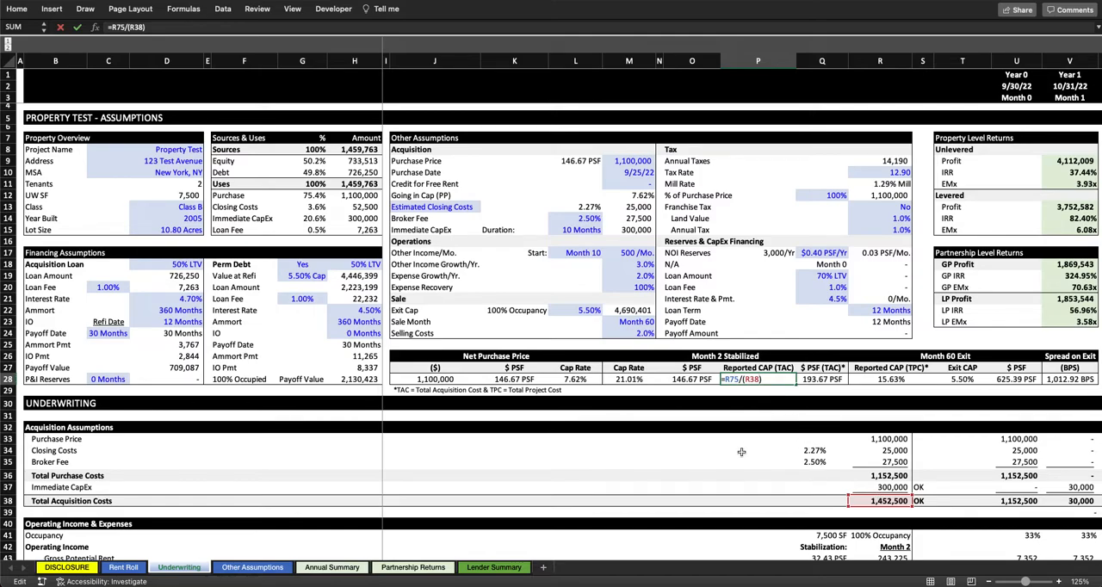
pyautogui.scroll(-4, 728, 469)
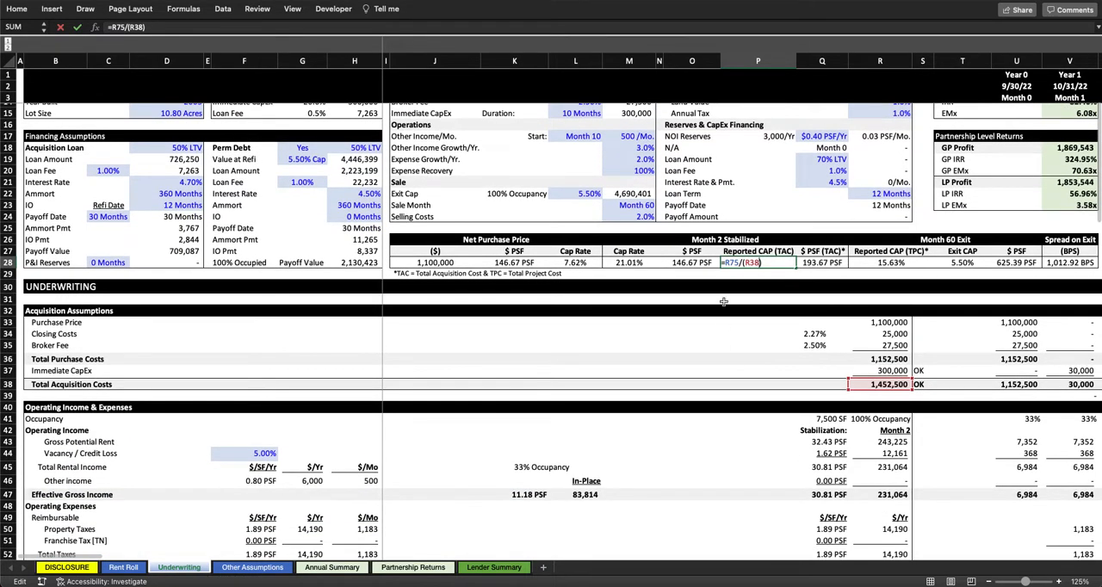
pyautogui.scroll(-4, 724, 302)
pyautogui.scroll(-8, 722, 331)
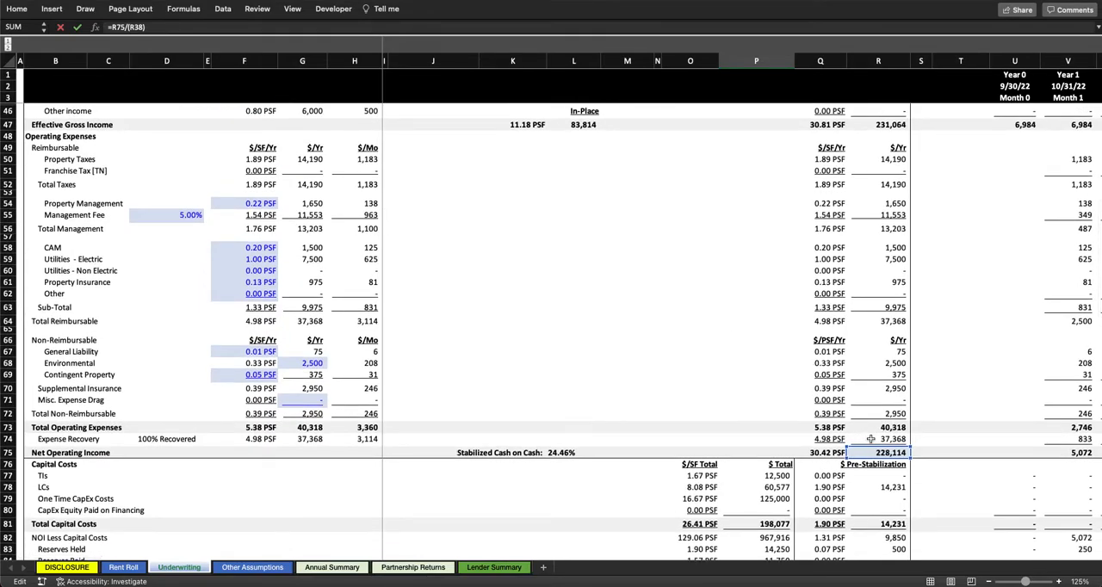
pyautogui.scroll(12, 871, 429)
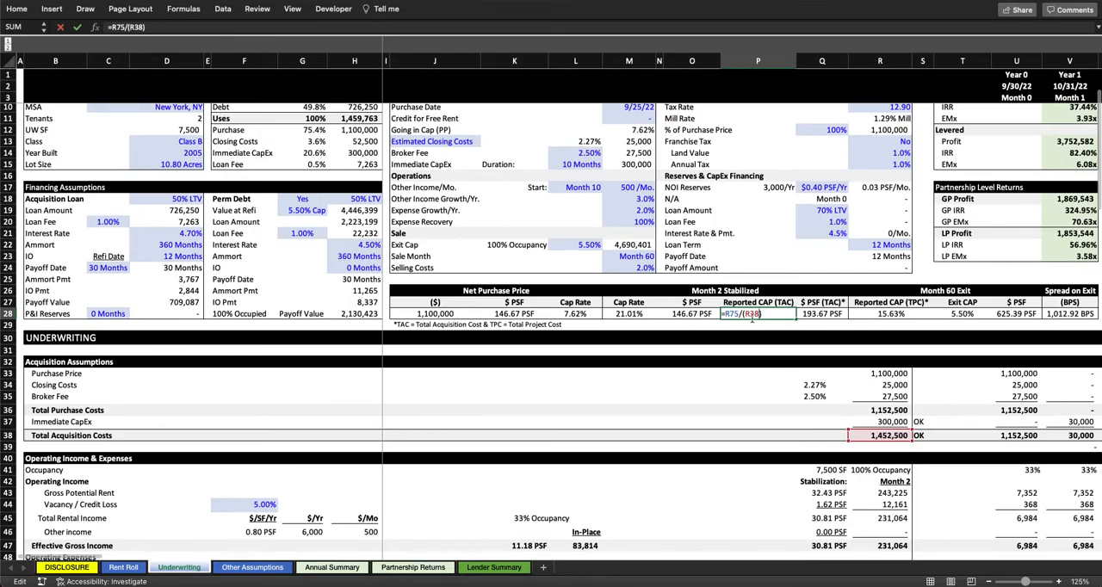
pyautogui.press('Return')
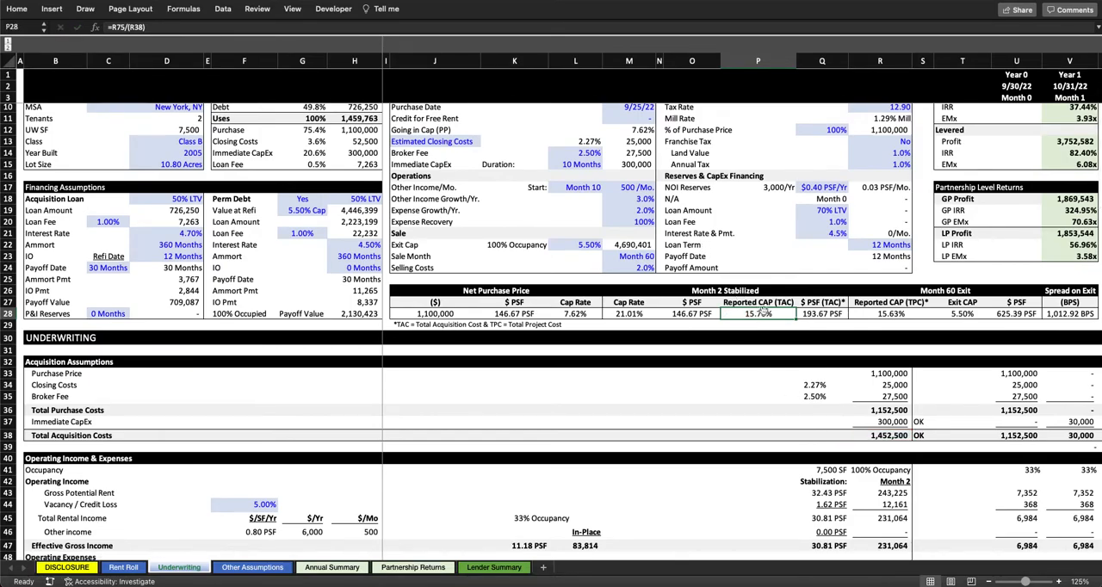
# Step: Inspect the Month 60 Exit Reported CAP (TPC) formula and the Spread on Exit formula, leaving both unchanged
pyautogui.hscroll(2, 762, 314)
pyautogui.hscroll(3, 763, 314)
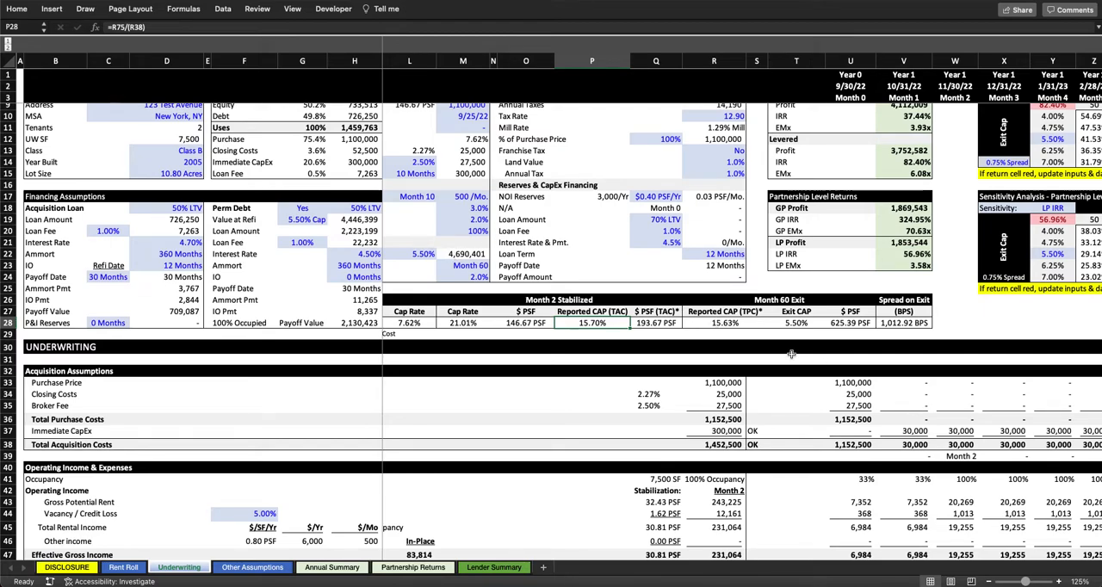
pyautogui.doubleClick(717, 323)
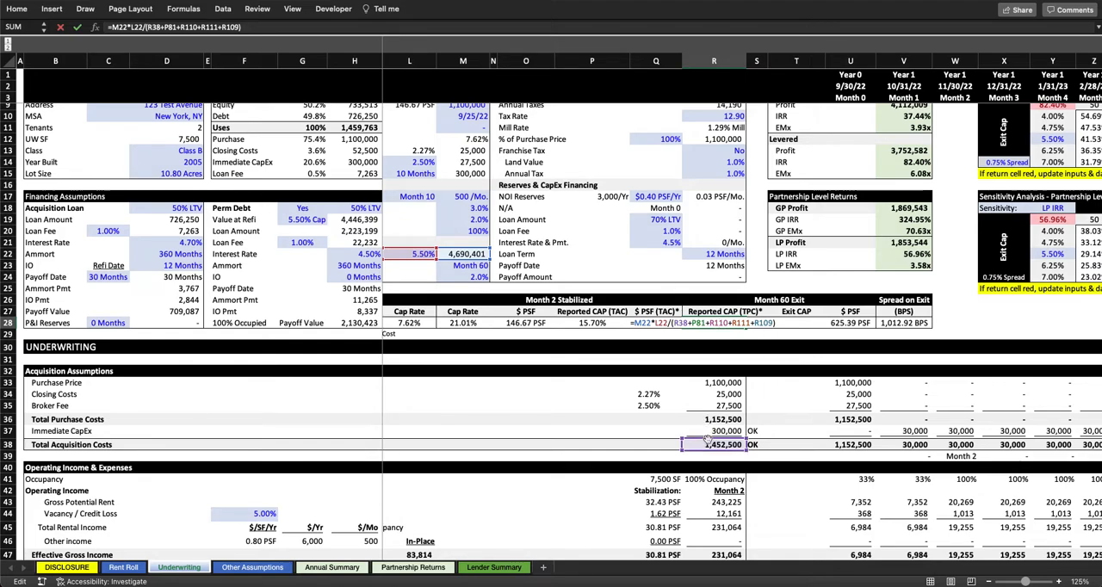
pyautogui.press('Escape')
pyautogui.hscroll(-4, 722, 336)
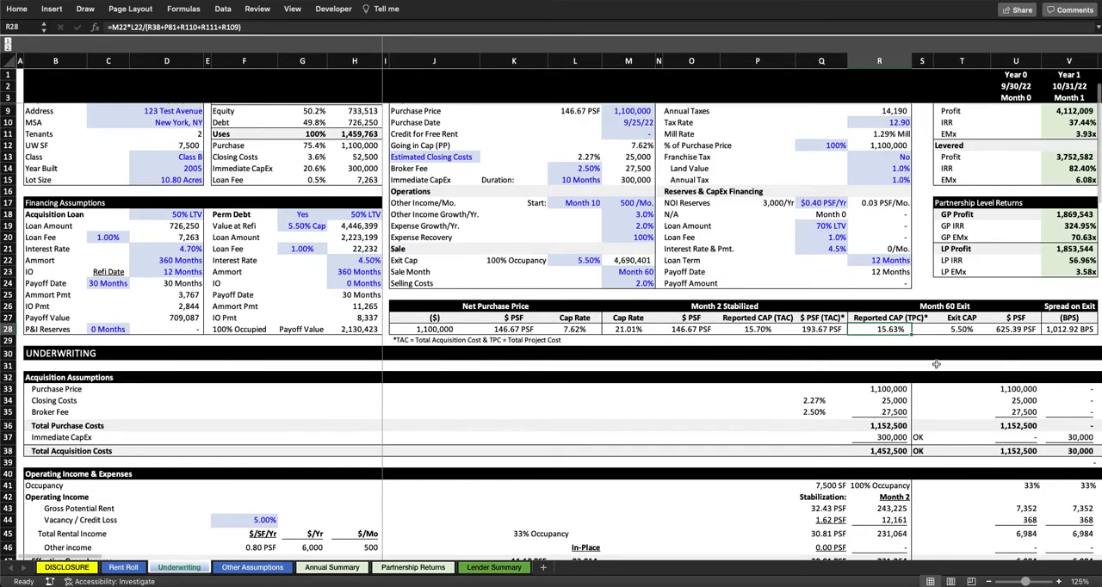
pyautogui.scroll(1, 936, 364)
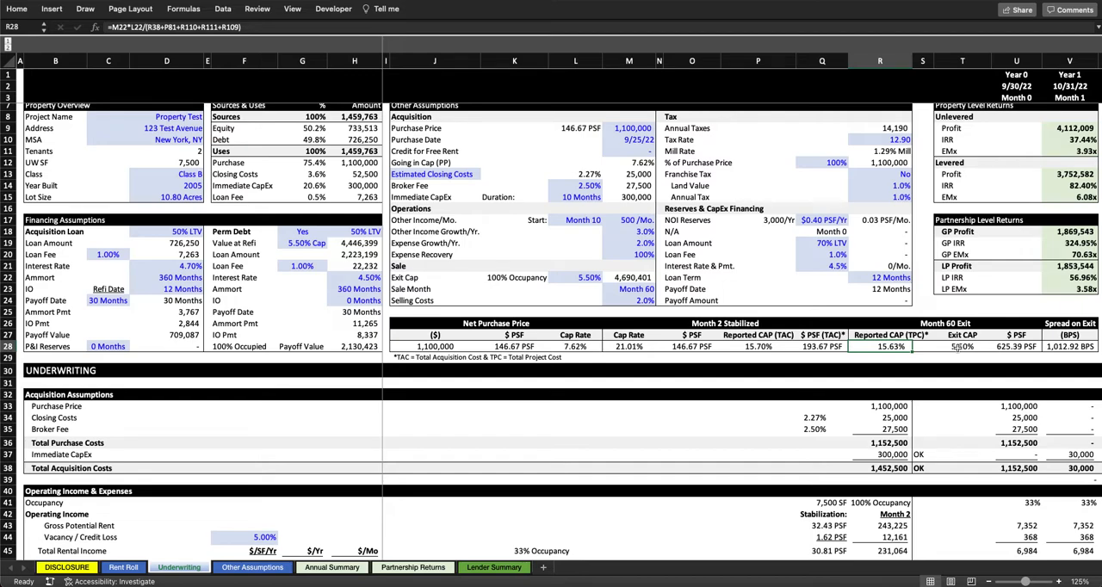
pyautogui.hscroll(3, 956, 351)
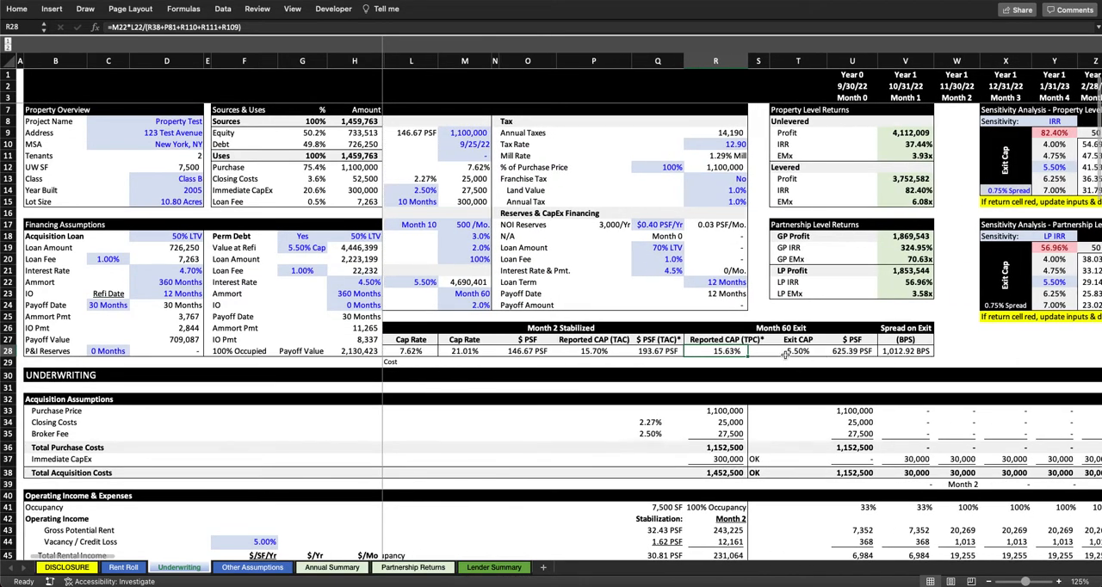
pyautogui.click(904, 351)
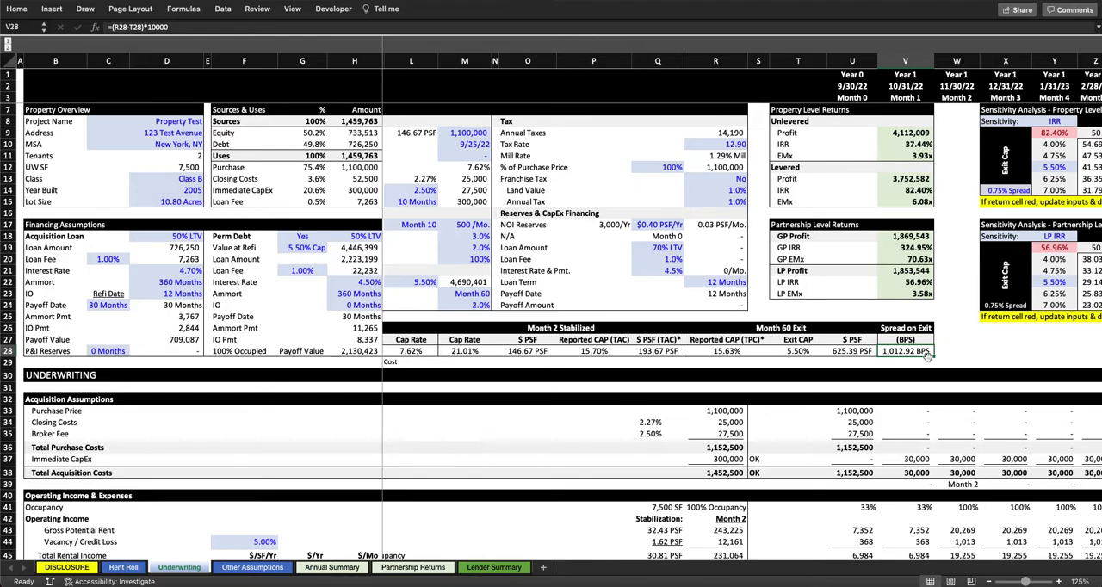
# Step: Review the unlevered and levered Property Level Returns and the GP and LP figures under Partnership Level Returns
pyautogui.scroll(3, 928, 355)
pyautogui.hscroll(2, 927, 356)
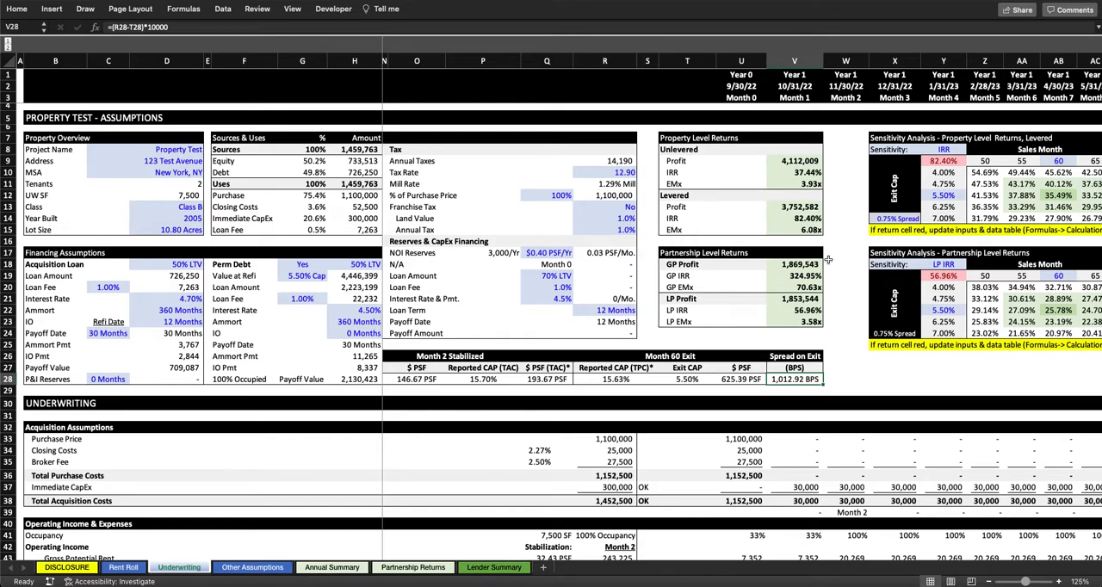
pyautogui.moveTo(668, 151); pyautogui.dragTo(795, 184)
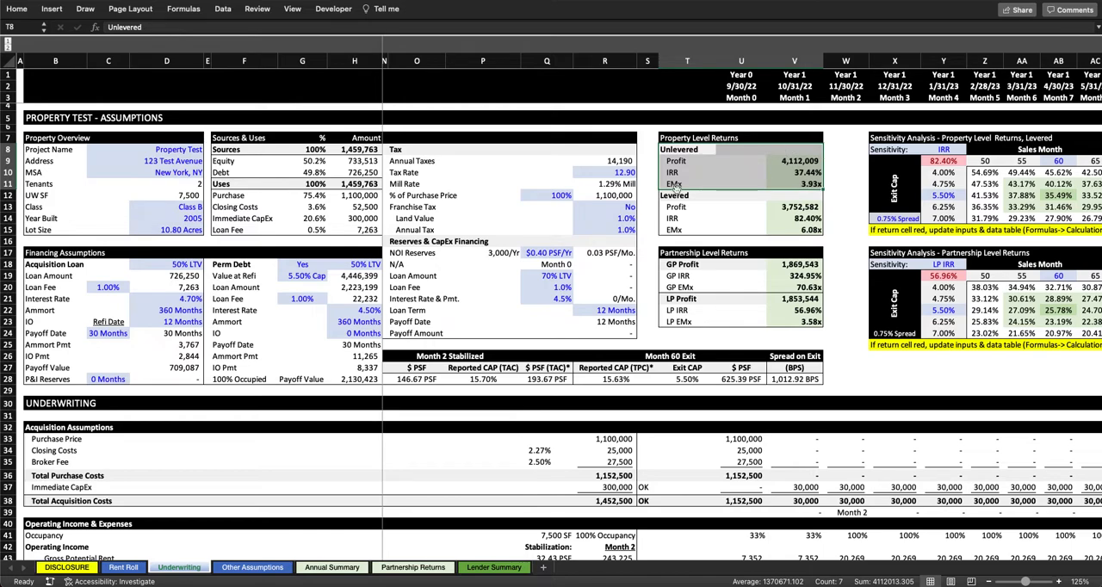
pyautogui.moveTo(668, 197); pyautogui.dragTo(782, 228)
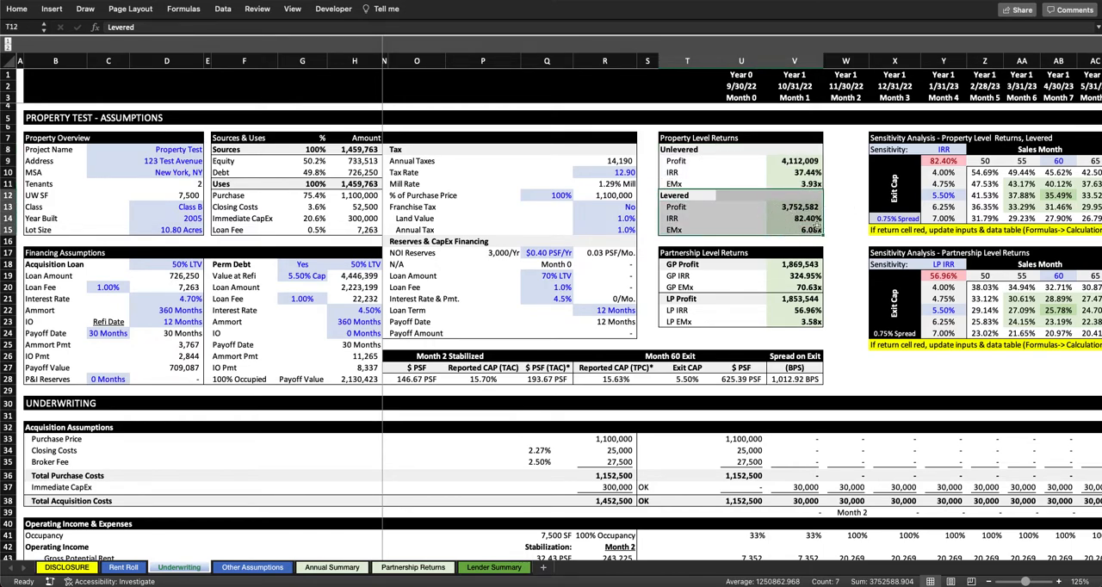
pyautogui.click(800, 207)
pyautogui.click(796, 161)
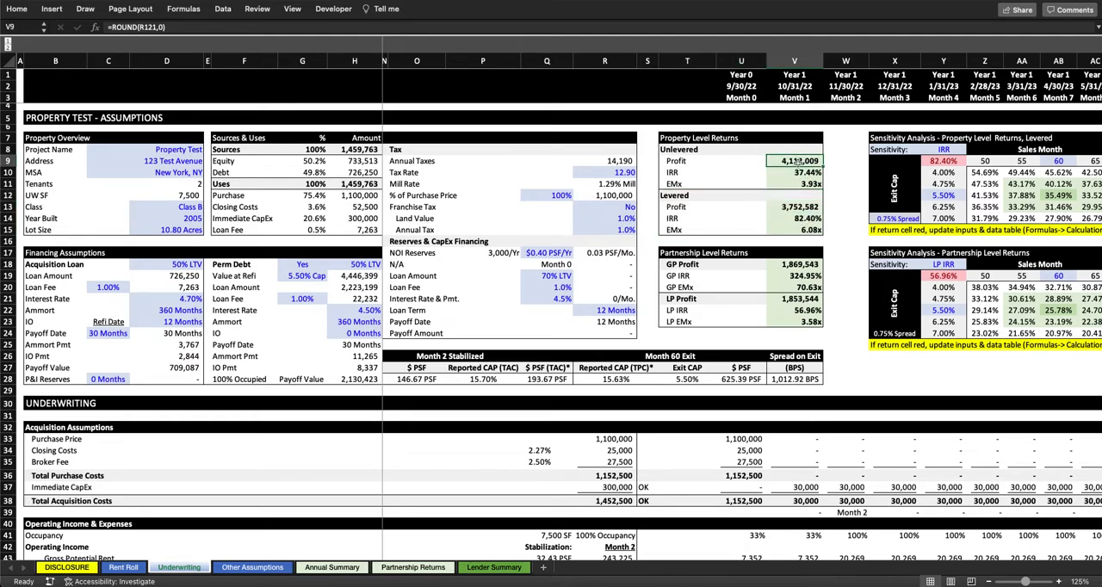
pyautogui.moveTo(816, 217)
pyautogui.mouseDown()
pyautogui.moveTo(805, 210)
pyautogui.moveTo(816, 228)
pyautogui.mouseUp()
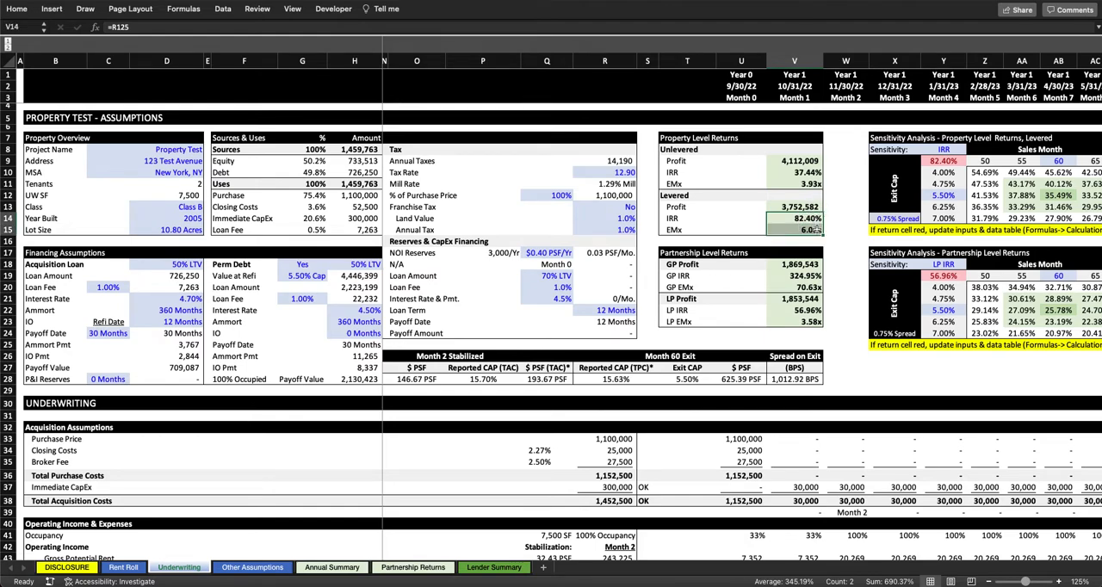
pyautogui.moveTo(669, 254); pyautogui.dragTo(799, 322)
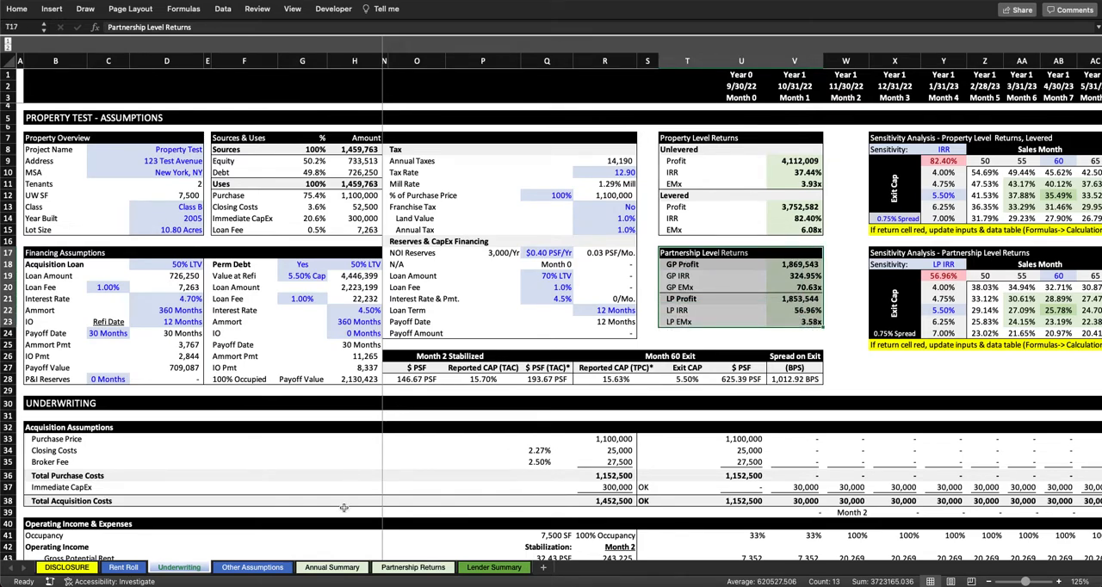
pyautogui.click(681, 266)
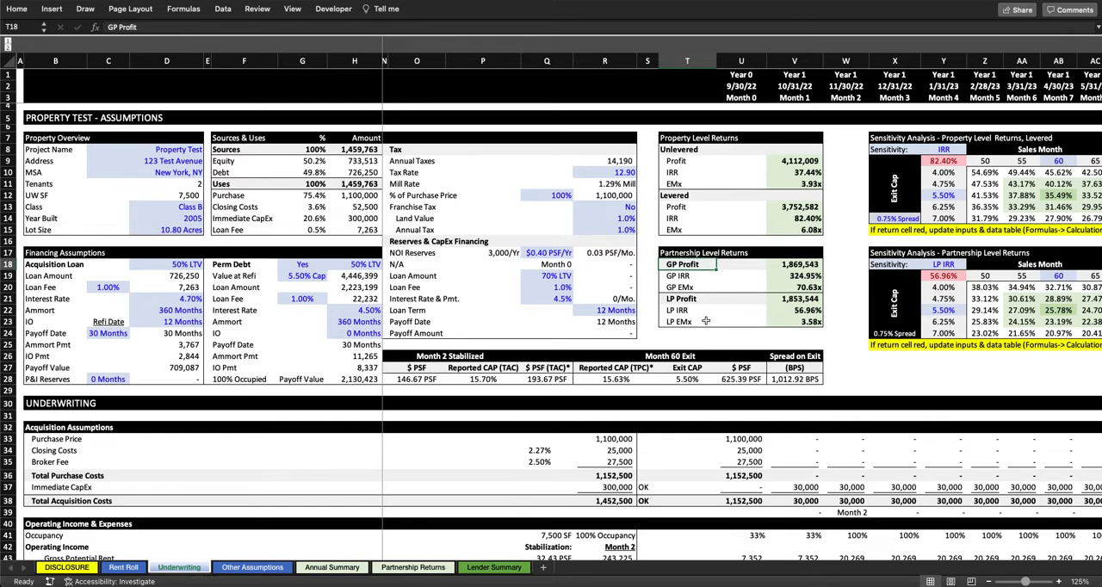
# Step: Open the Partnership Returns sheet and examine its equity contributions, distribution hurdles, and LP and GP return summaries
pyautogui.click(415, 568)
pyautogui.scroll(-1, 315, 169)
pyautogui.scroll(1, 315, 169)
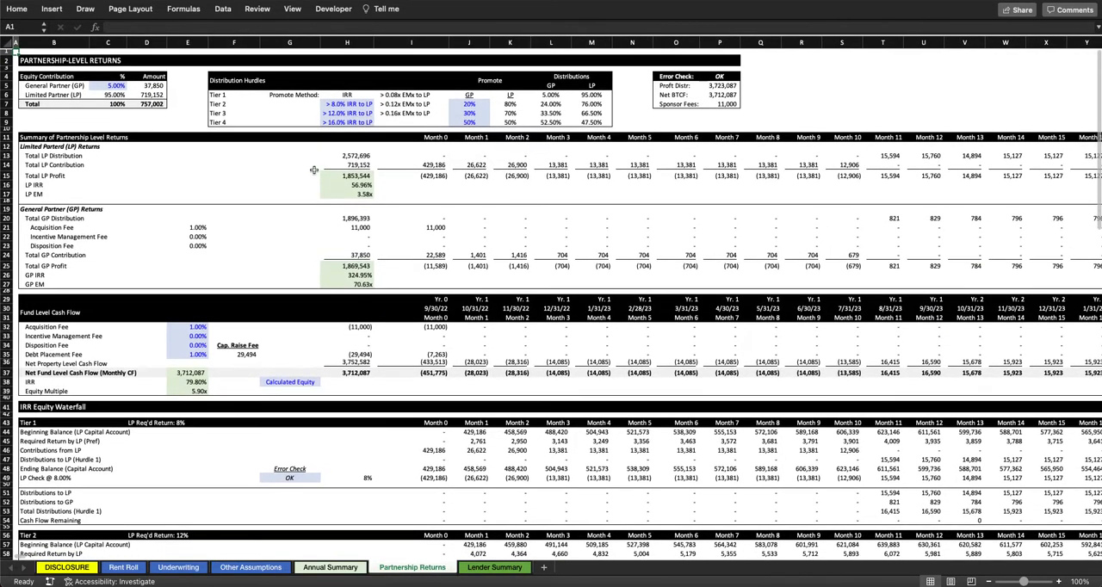
pyautogui.scroll(5, 314, 169)
pyautogui.scroll(-3, 315, 174)
pyautogui.scroll(1, 314, 173)
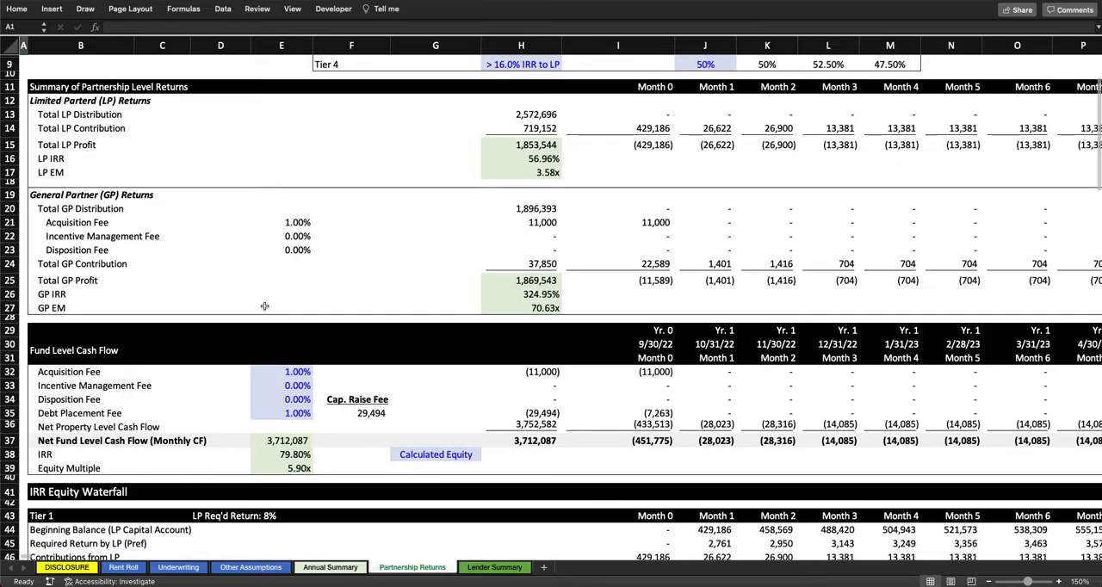
pyautogui.scroll(3, 264, 306)
pyautogui.scroll(-2, 265, 306)
pyautogui.scroll(2, 264, 306)
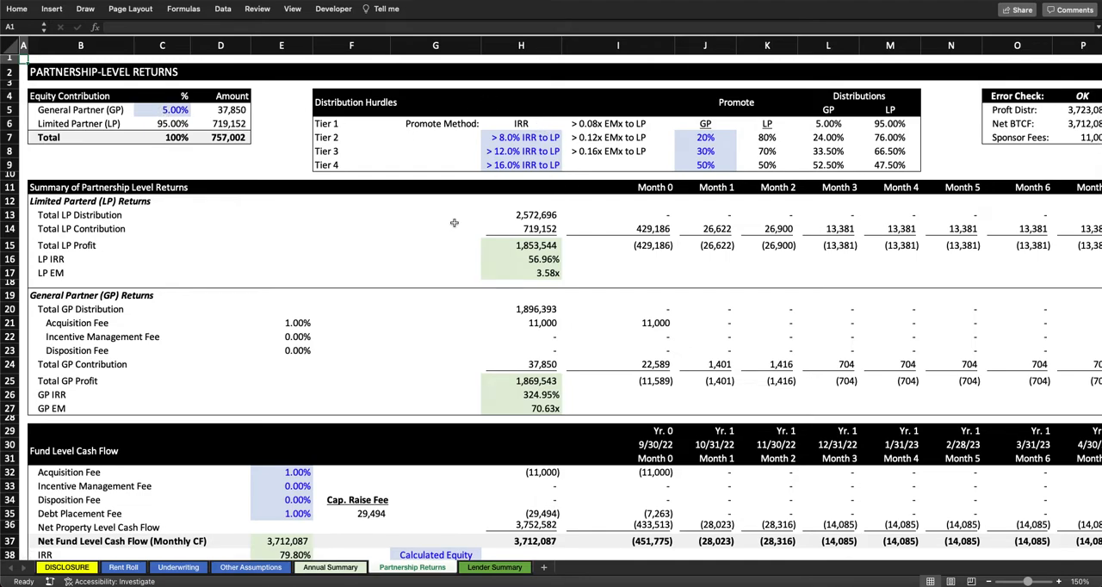
# Step: Inspect the Net Property Level Cash Flow row under Fund Level Cash Flow and its Month 0 reference to Underwriting
pyautogui.scroll(-2, 276, 409)
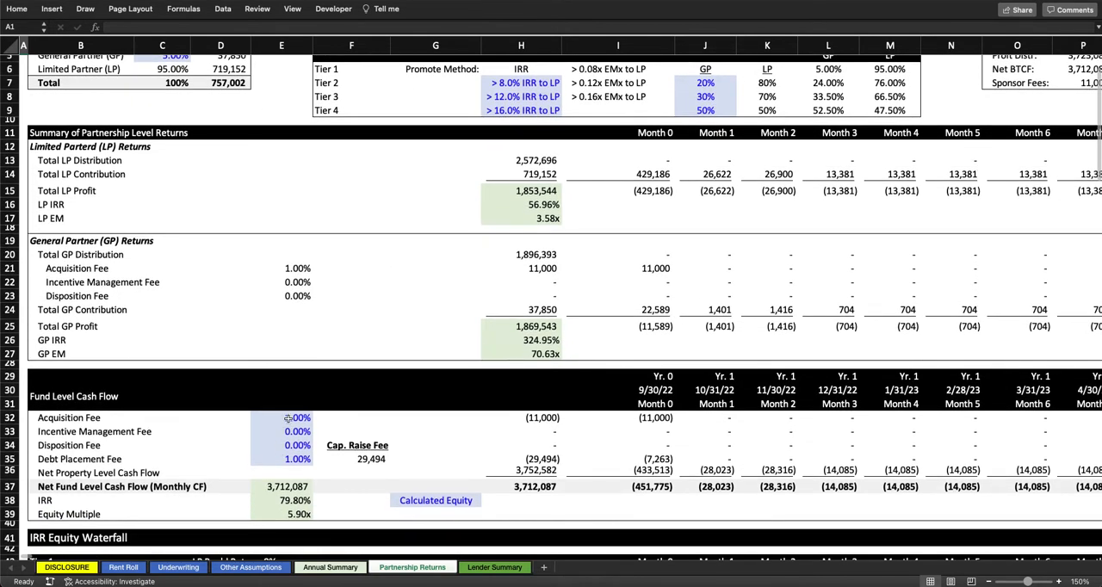
pyautogui.scroll(-2, 289, 417)
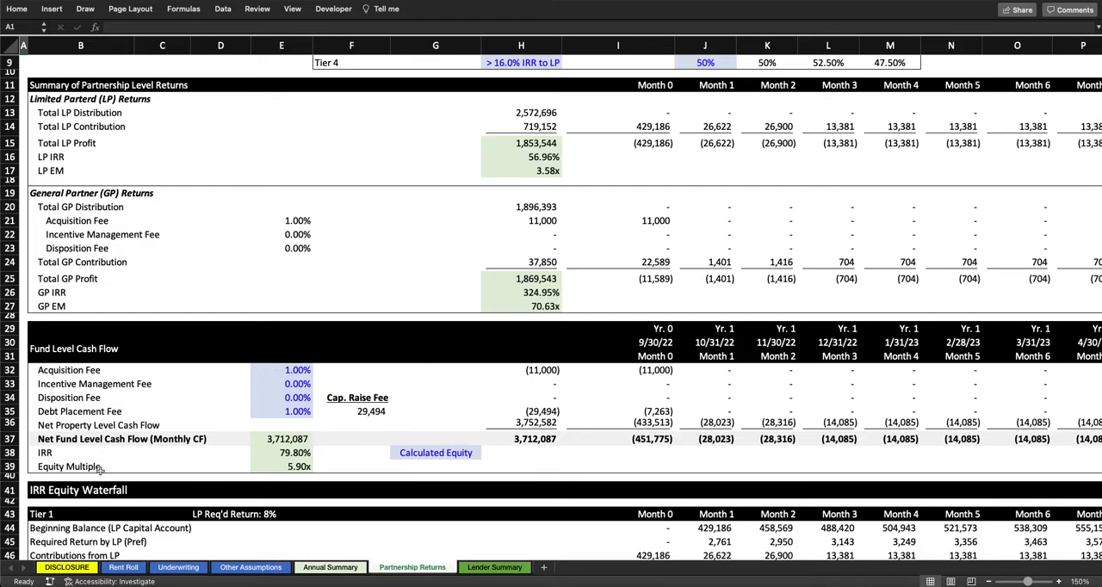
pyautogui.click(9, 425)
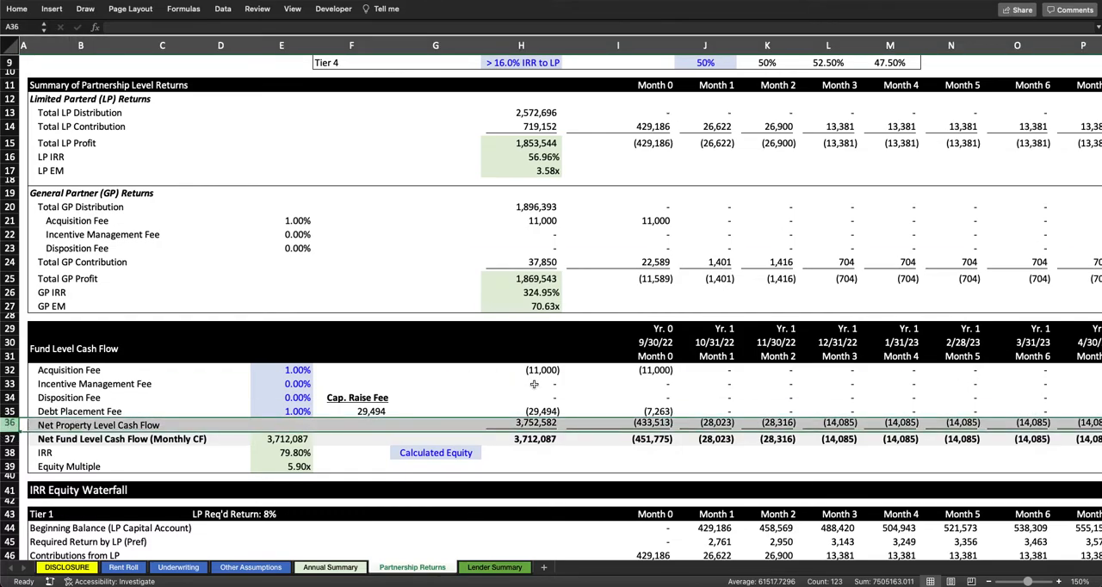
pyautogui.click(663, 423)
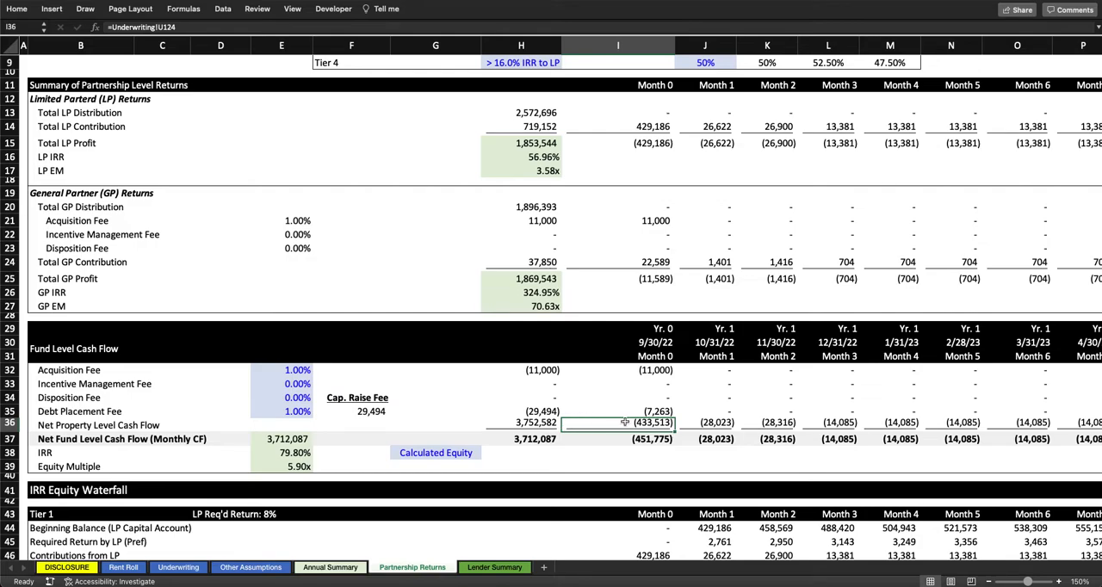
# Step: Set the Acquisition Fee under Fund Level Cash Flow to 0%
pyautogui.click(277, 370)
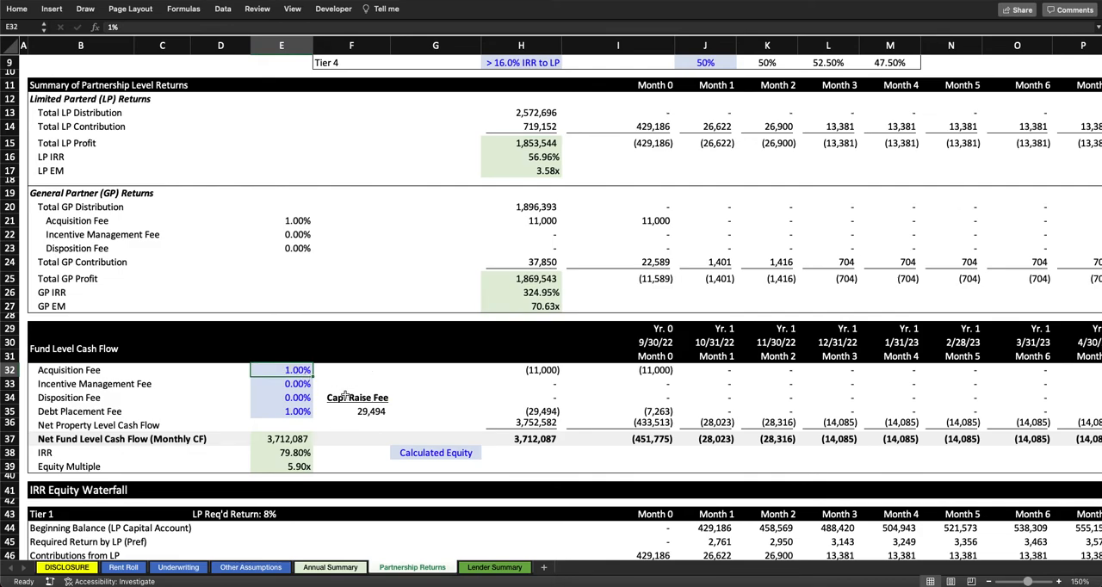
pyautogui.write('0')
pyautogui.press('Return')
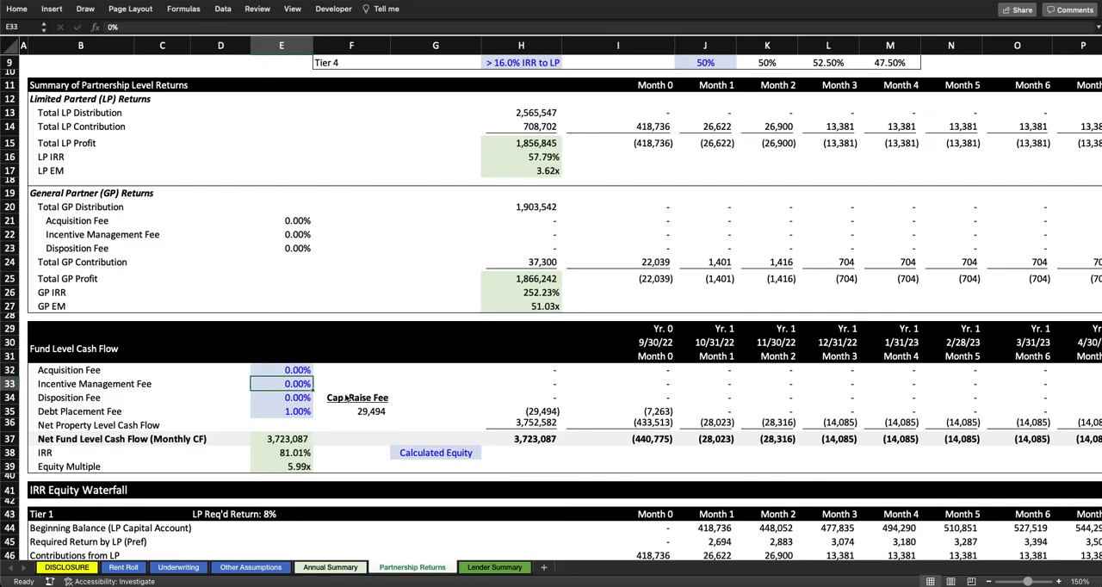
# Step: Set the Fund Level Cash Flow fees to 1% for Acquisition, 2% for Incentive Management, and 1% for Disposition
pyautogui.press('Up')
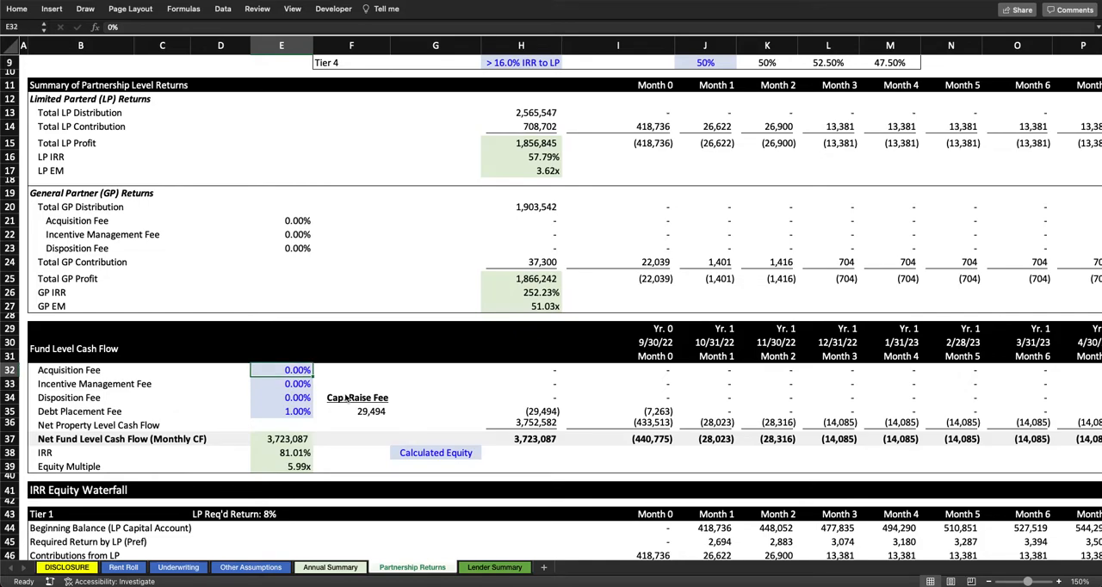
pyautogui.hotkey('shift', 'Down')
pyautogui.hotkey('shift', 'Down')
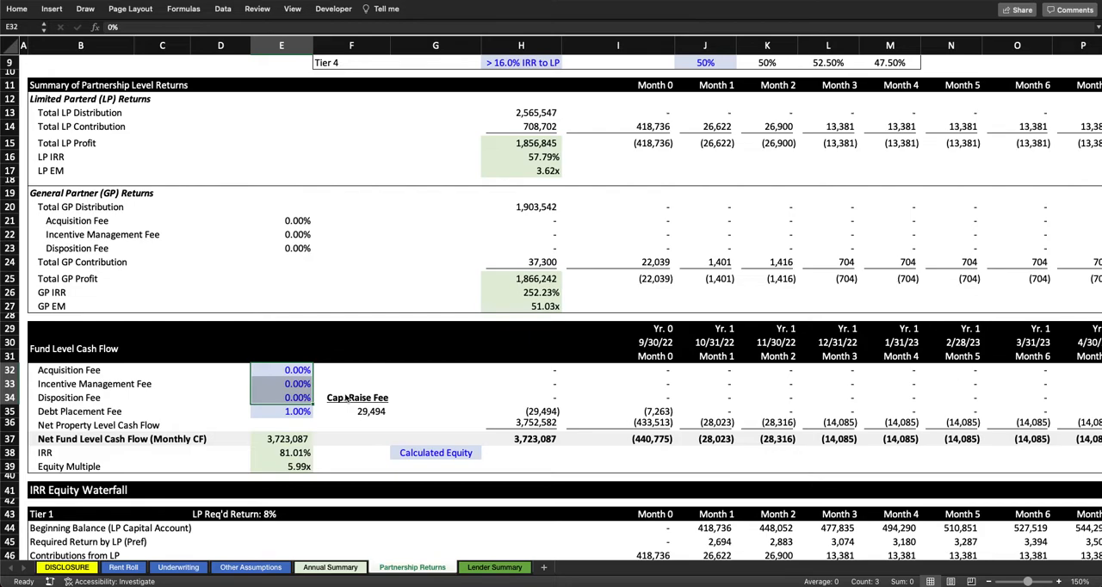
pyautogui.hotkey('shift', 'Up')
pyautogui.hotkey('shift', 'Up')
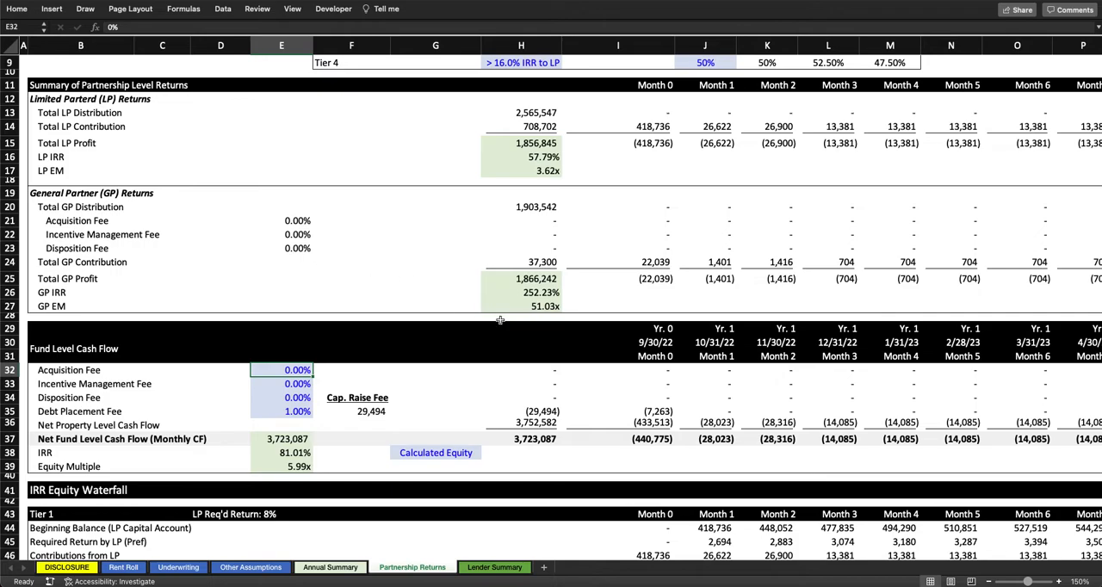
pyautogui.write('1')
pyautogui.press('Return')
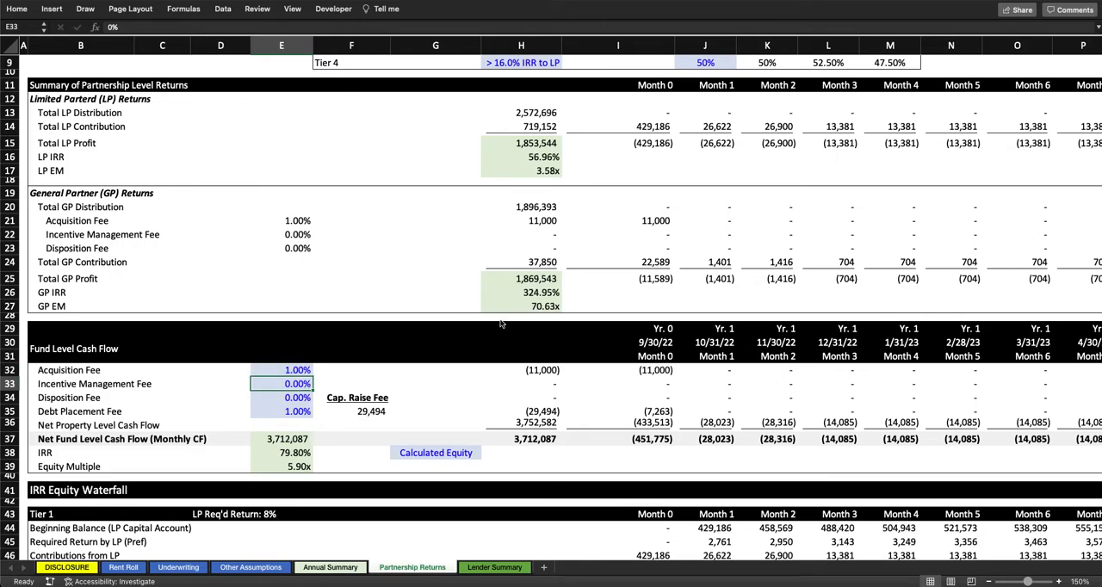
pyautogui.write('2')
pyautogui.press('Return')
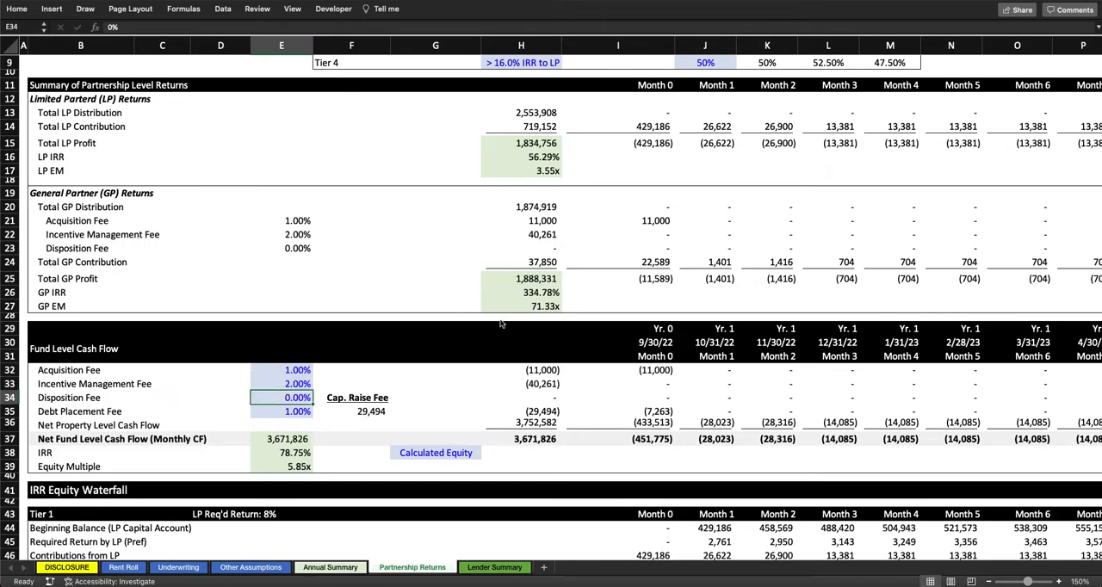
pyautogui.write('1')
pyautogui.press('Return')
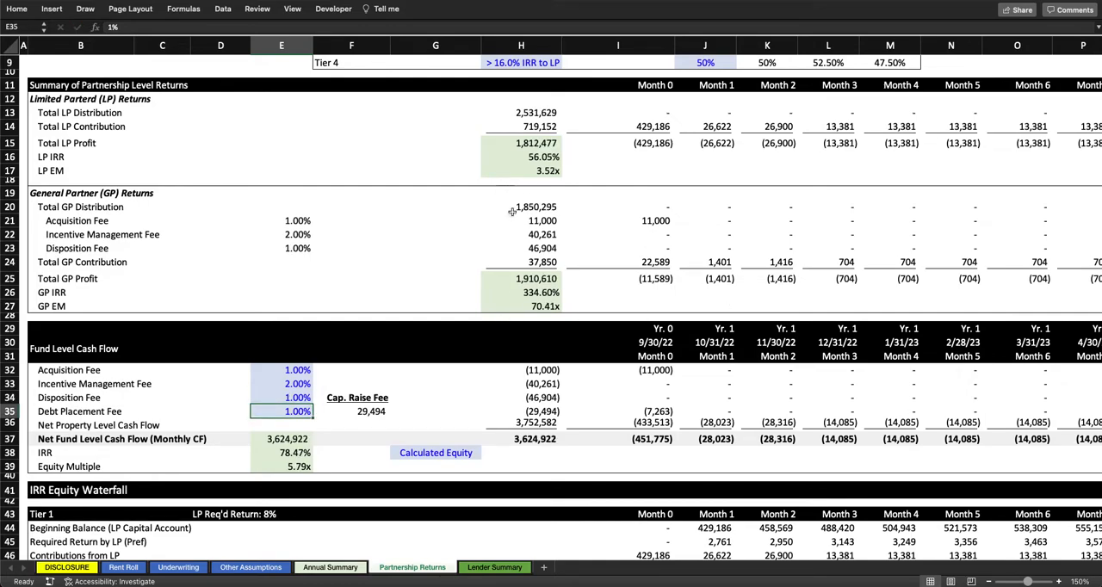
# Step: Compare the GP fee totals in the General Partner Returns summary with the fee deductions under Fund Level Cash Flow
pyautogui.moveTo(551, 222); pyautogui.dragTo(554, 249)
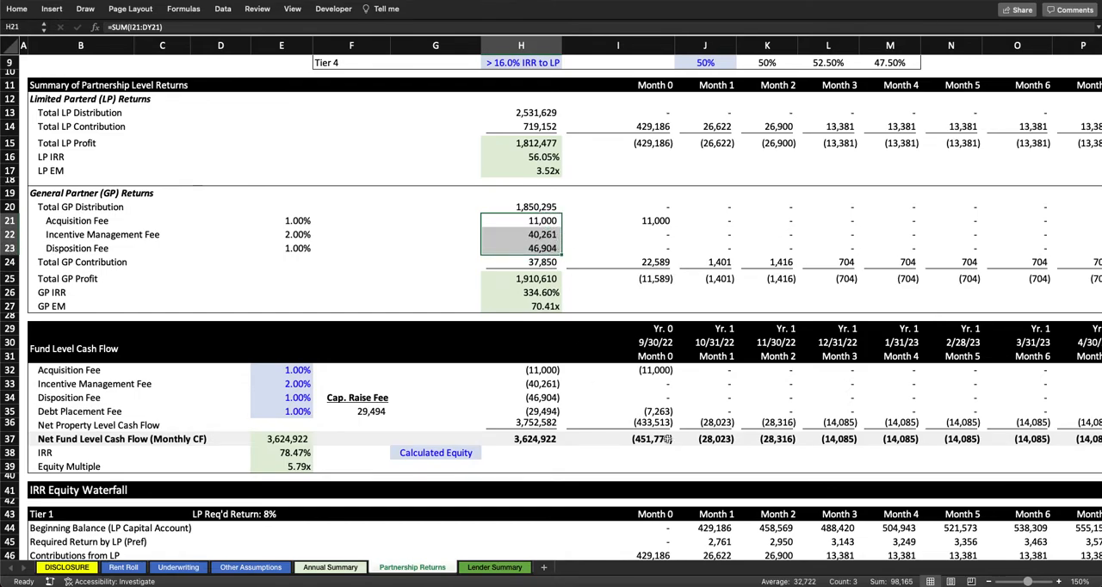
pyautogui.moveTo(655, 370); pyautogui.dragTo(782, 425)
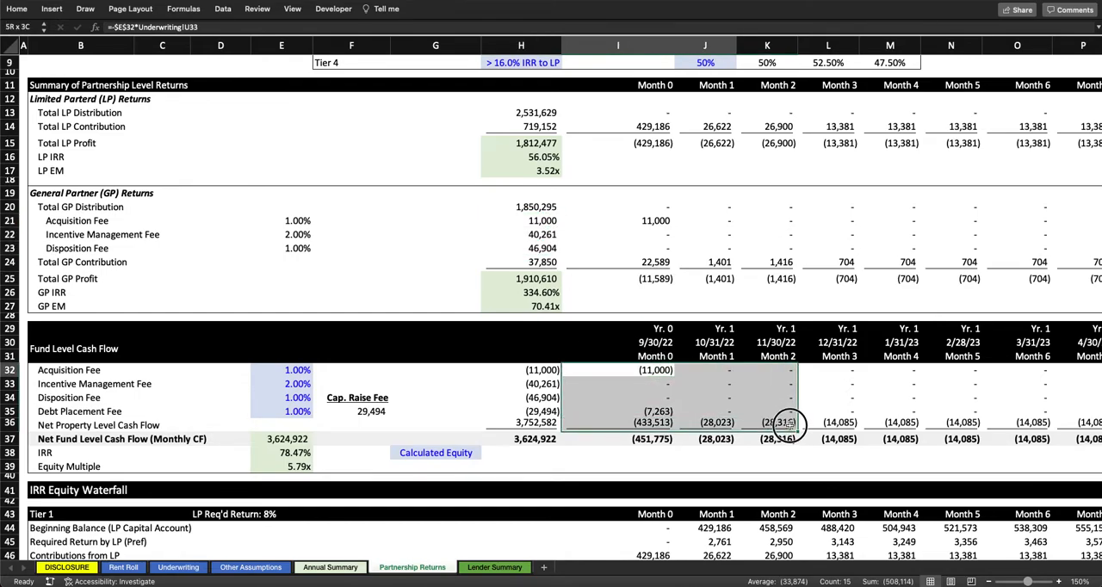
pyautogui.scroll(3, 119, 248)
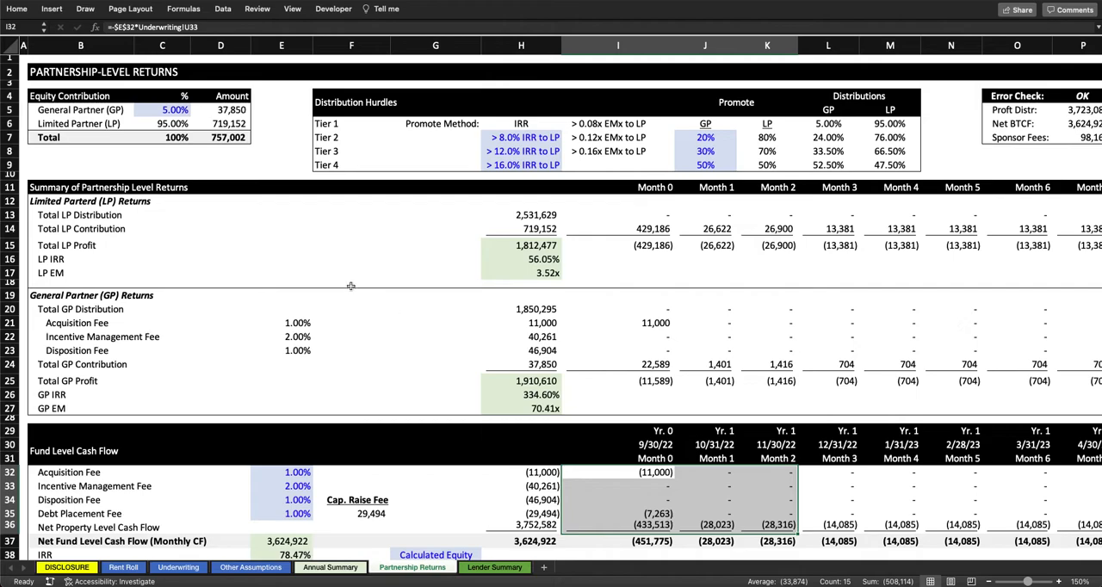
pyautogui.click(537, 318)
pyautogui.scroll(-1, 536, 318)
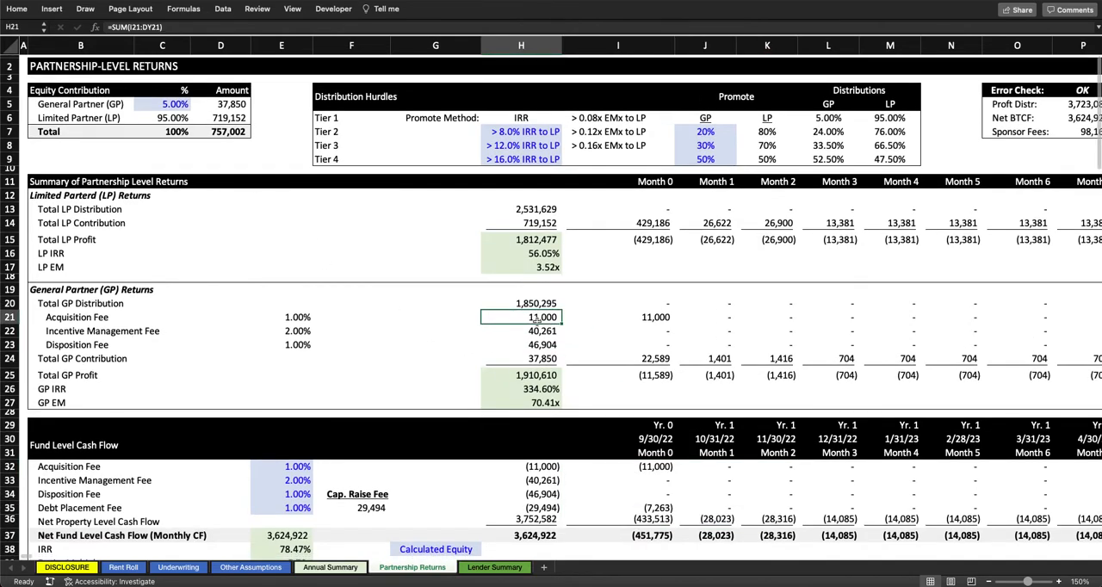
pyautogui.scroll(-2, 538, 319)
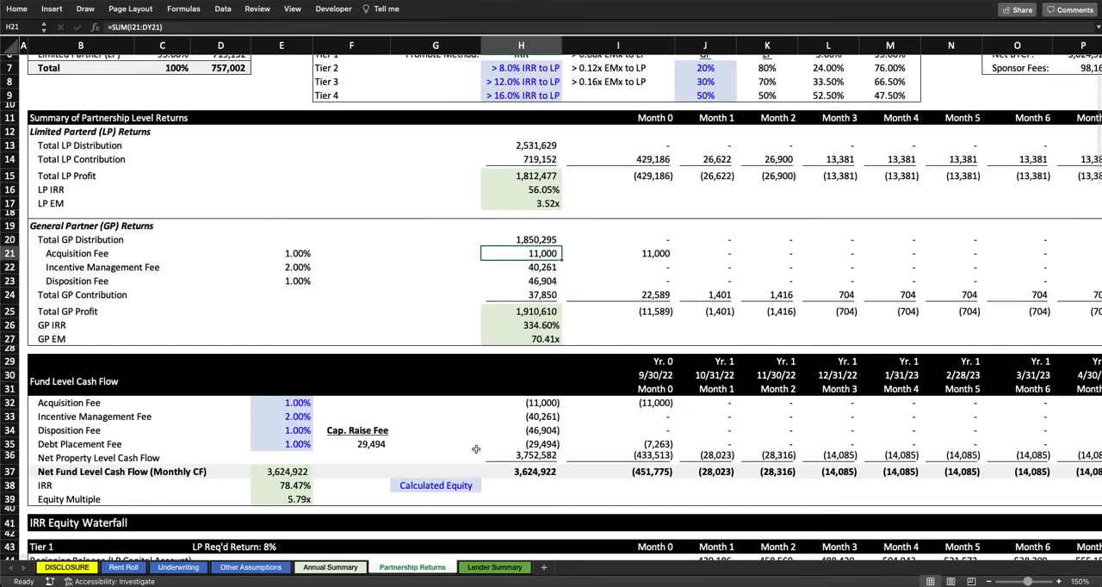
# Step: Inspect the Debt Placement Fee row with its percentage and Cap. Raise Fee, leaving the row's contents in place
pyautogui.moveTo(59, 444); pyautogui.dragTo(337, 442)
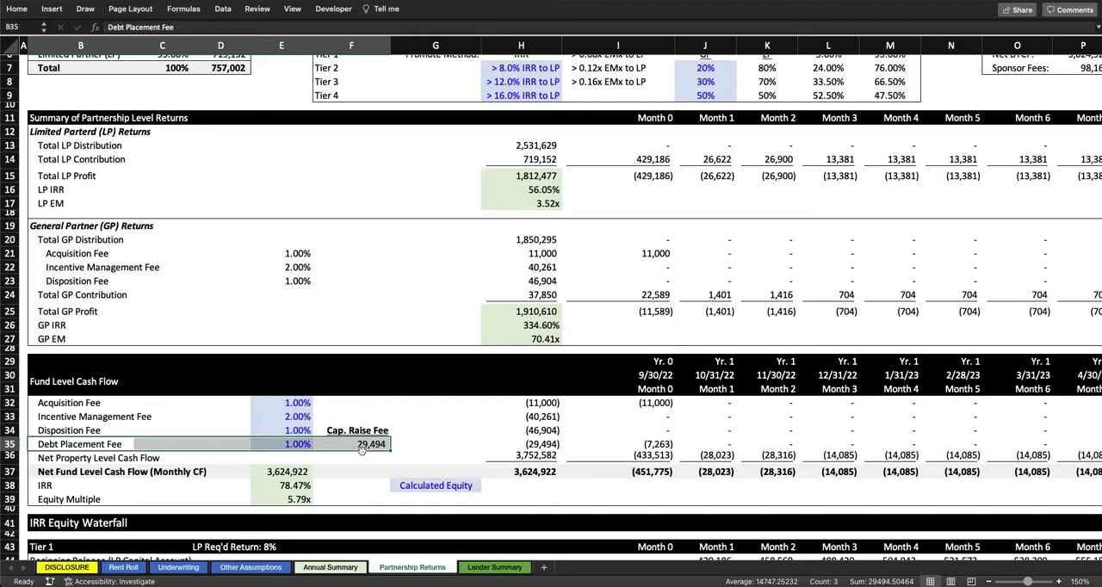
pyautogui.moveTo(361, 449); pyautogui.dragTo(297, 464)
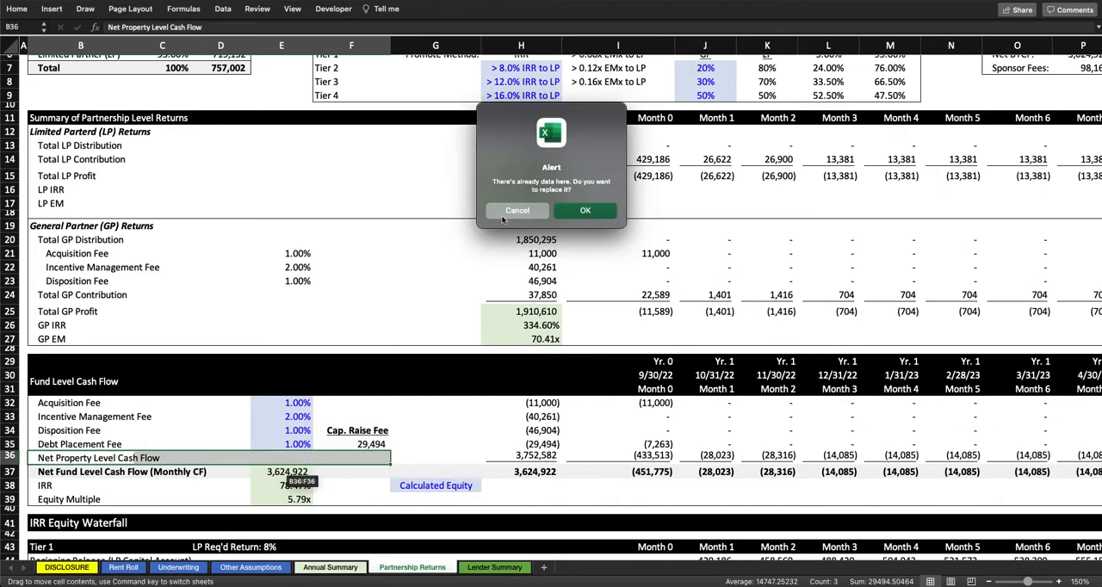
pyautogui.click(508, 213)
pyautogui.click(299, 445)
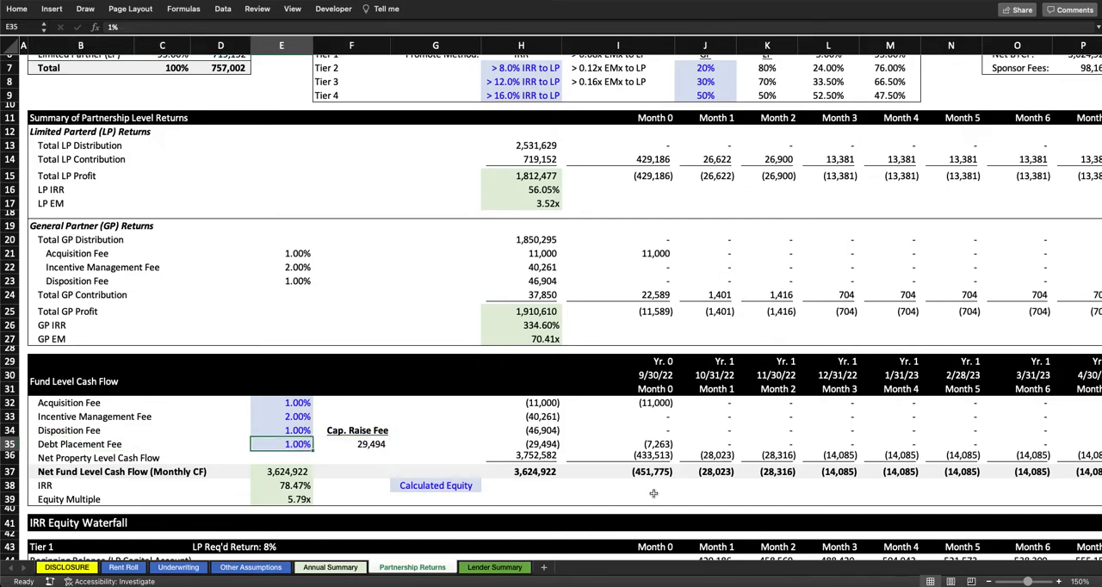
# Step: Examine the Calculated Equity setting and the monthly Net Fund Level Cash Flow row through Month 11
pyautogui.hscroll(1, 531, 423)
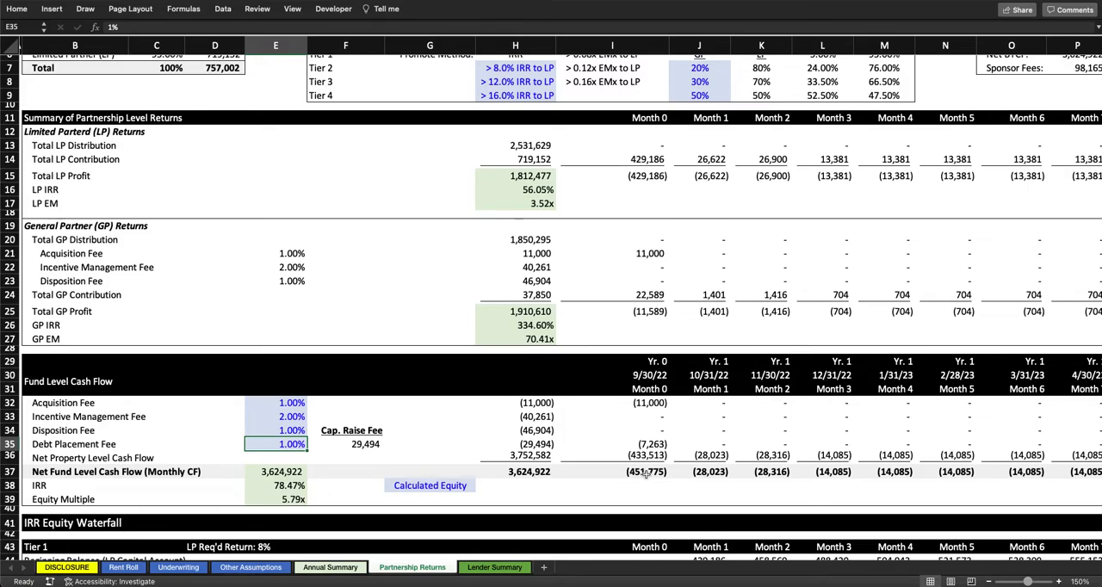
pyautogui.hscroll(10, 645, 472)
pyautogui.hscroll(-10, 431, 388)
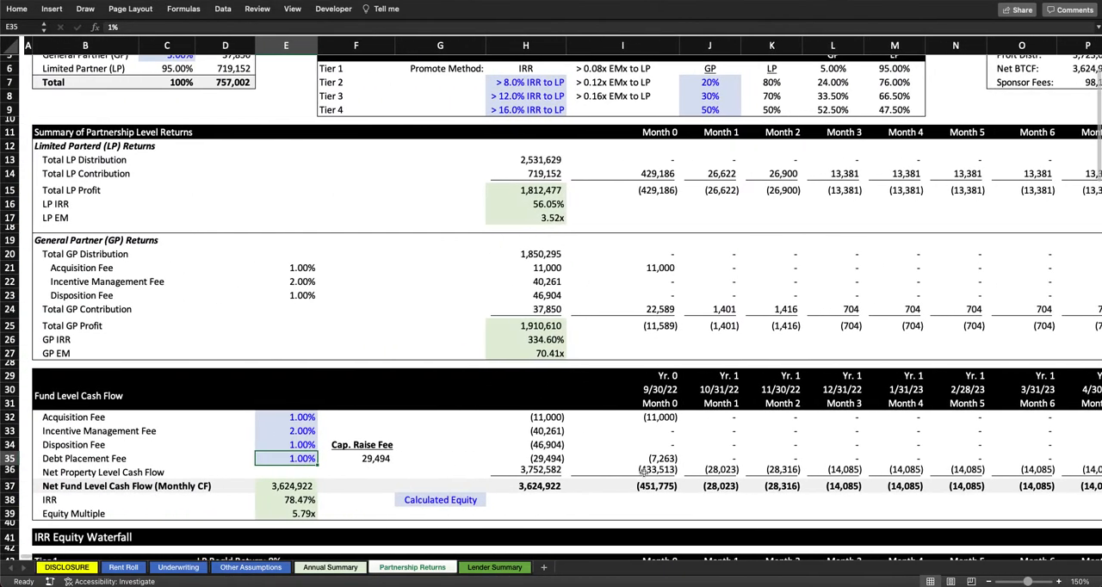
pyautogui.scroll(3, 260, 326)
pyautogui.scroll(-5, 260, 326)
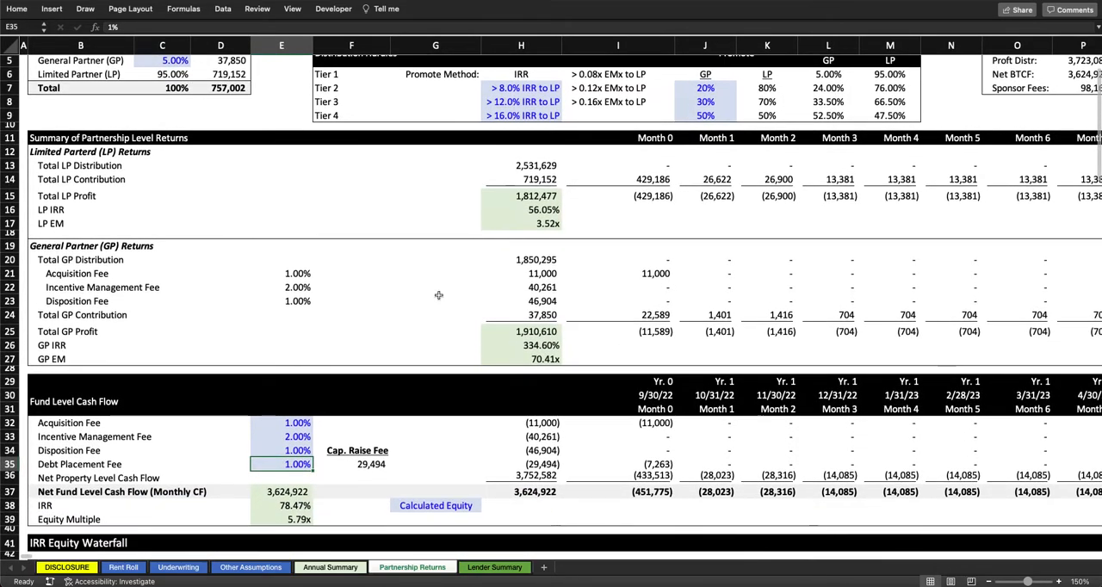
pyautogui.click(449, 508)
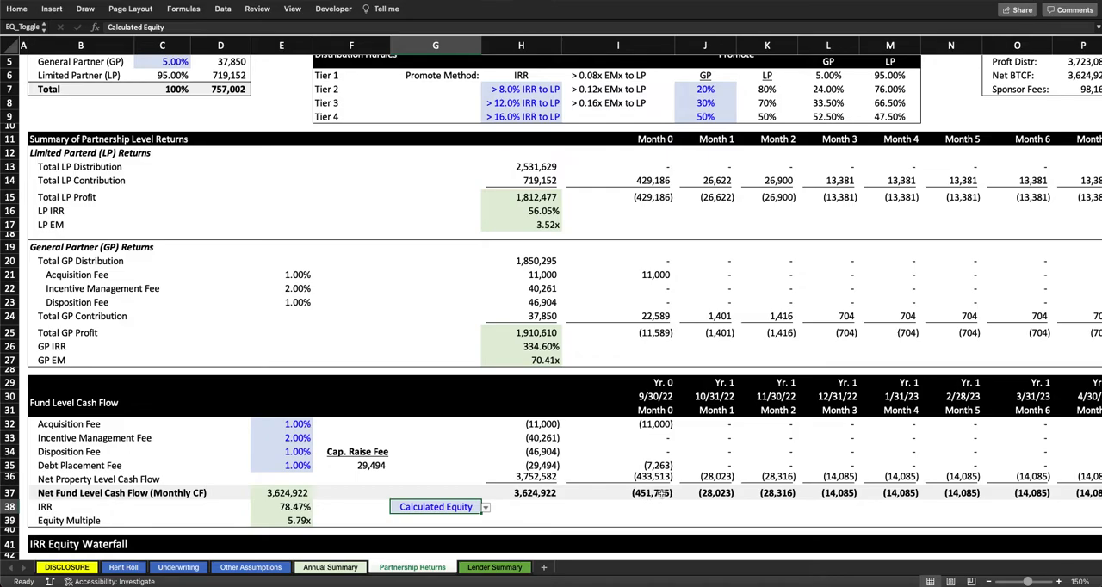
pyautogui.hscroll(10, 662, 492)
pyautogui.hscroll(-2, 661, 493)
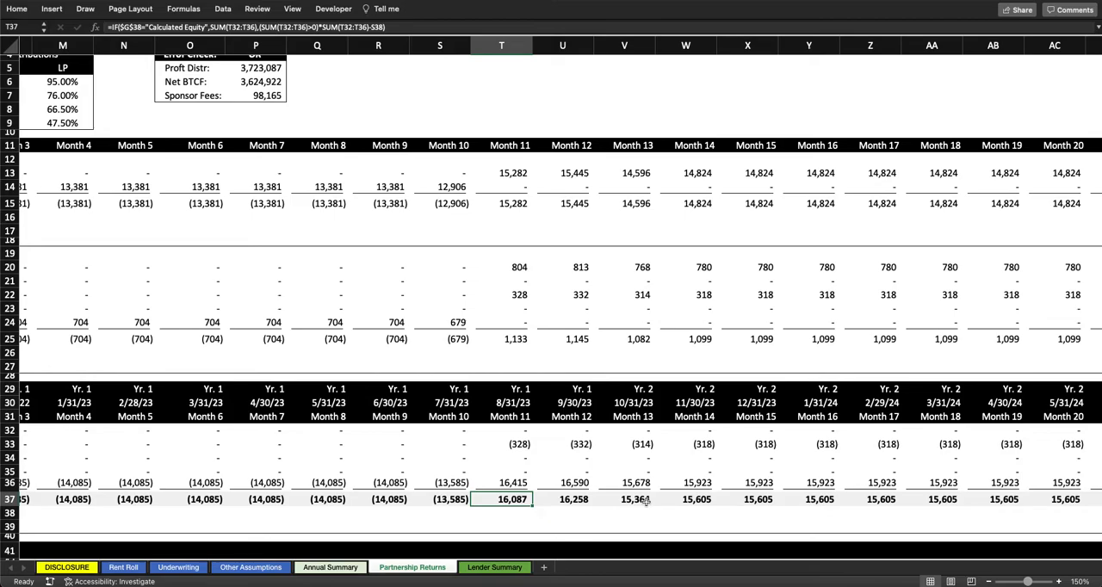
# Step: Inspect the Month 11 Incentive Management Fee formula and the Net Property Level Cash Flow in Months 10 and 11
pyautogui.click(517, 445)
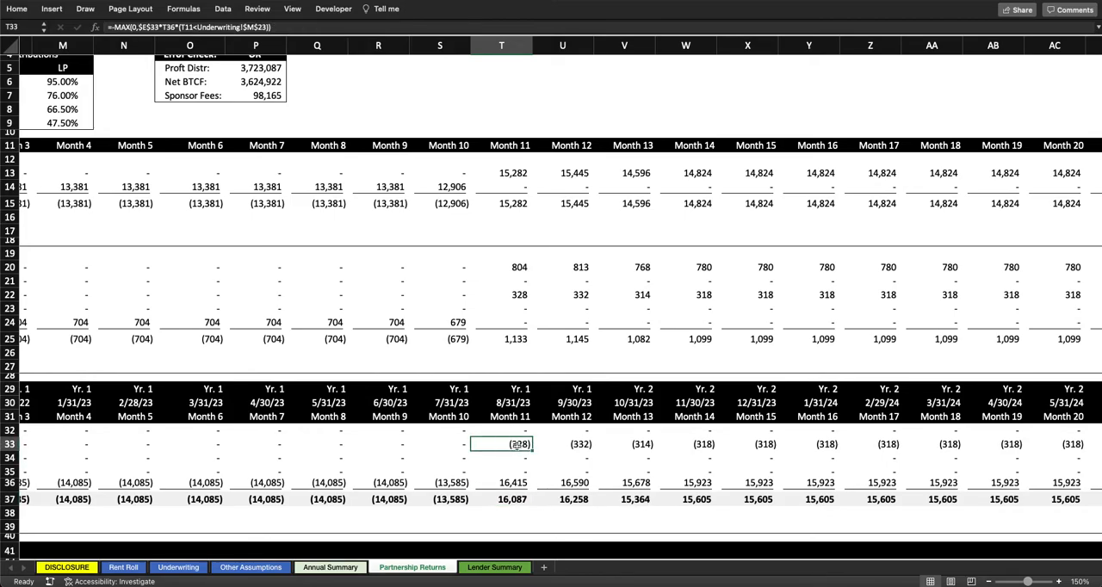
pyautogui.hscroll(-10, 517, 446)
pyautogui.hscroll(10, 516, 446)
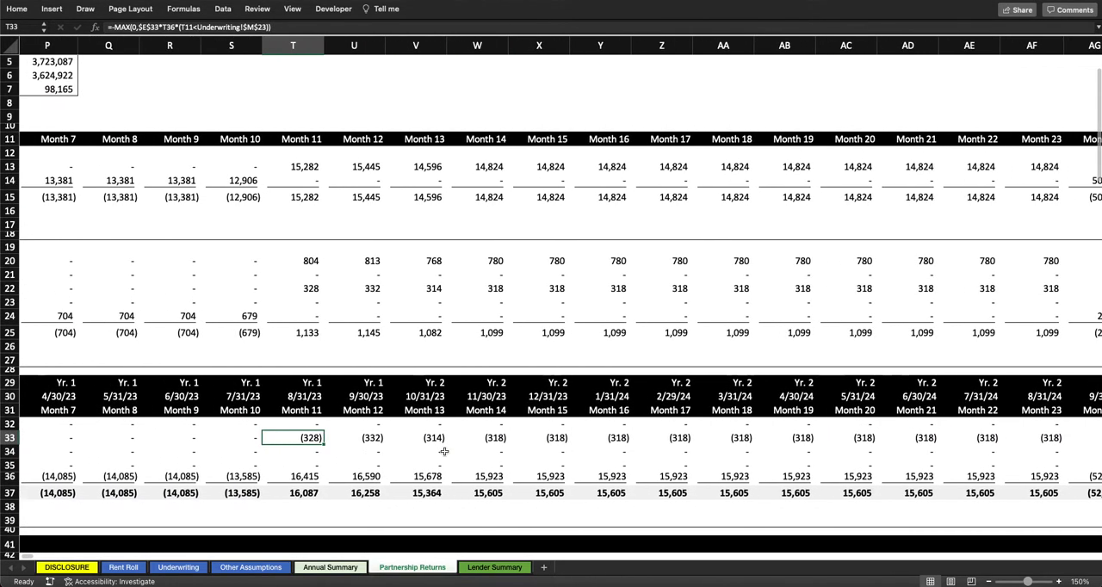
pyautogui.hscroll(-2, 444, 451)
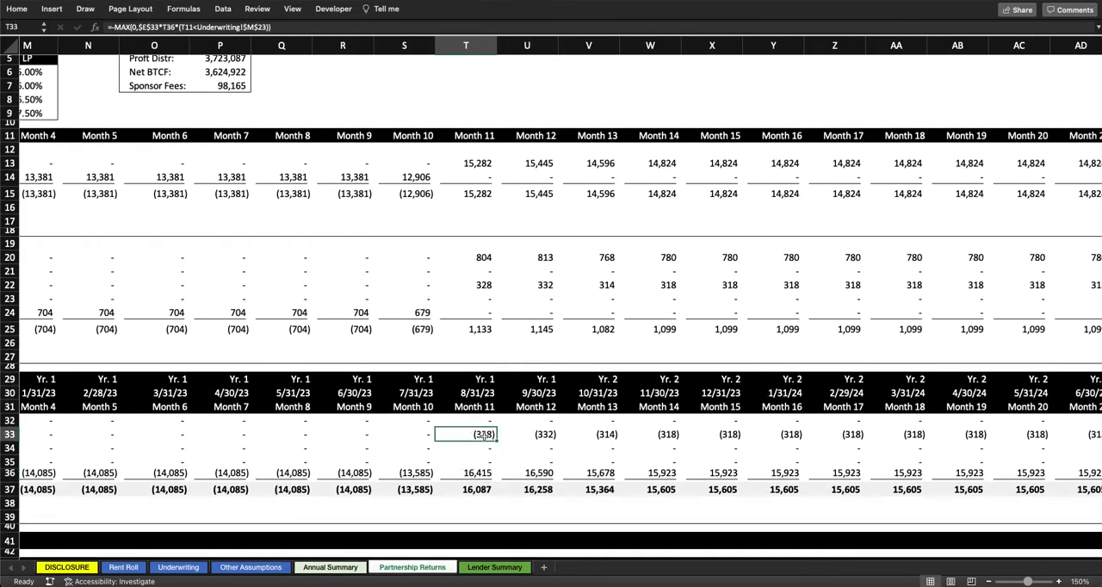
pyautogui.click(487, 473)
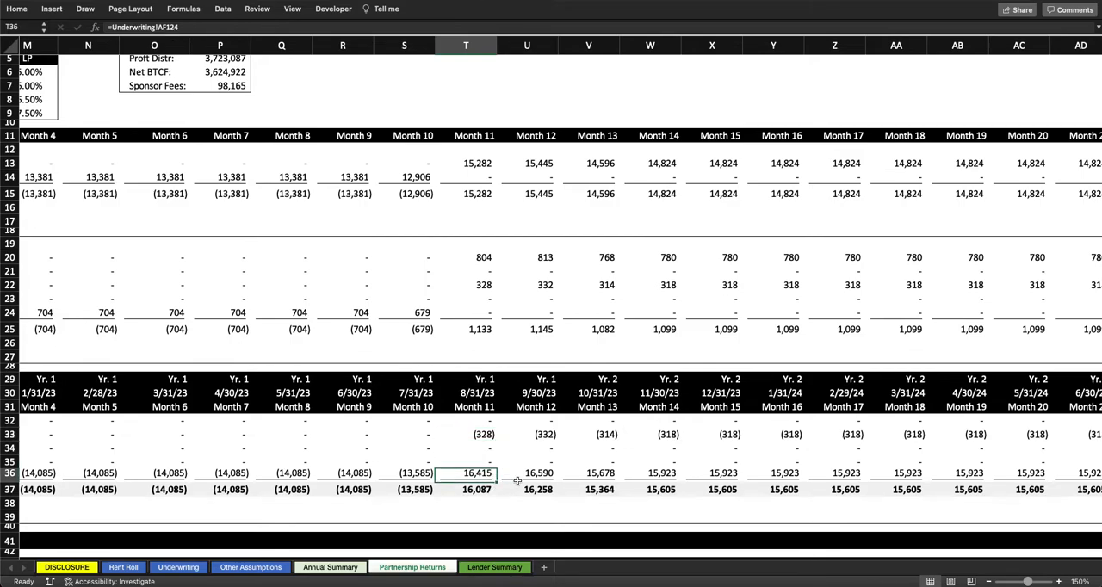
pyautogui.hscroll(-4, 487, 476)
pyautogui.click(686, 480)
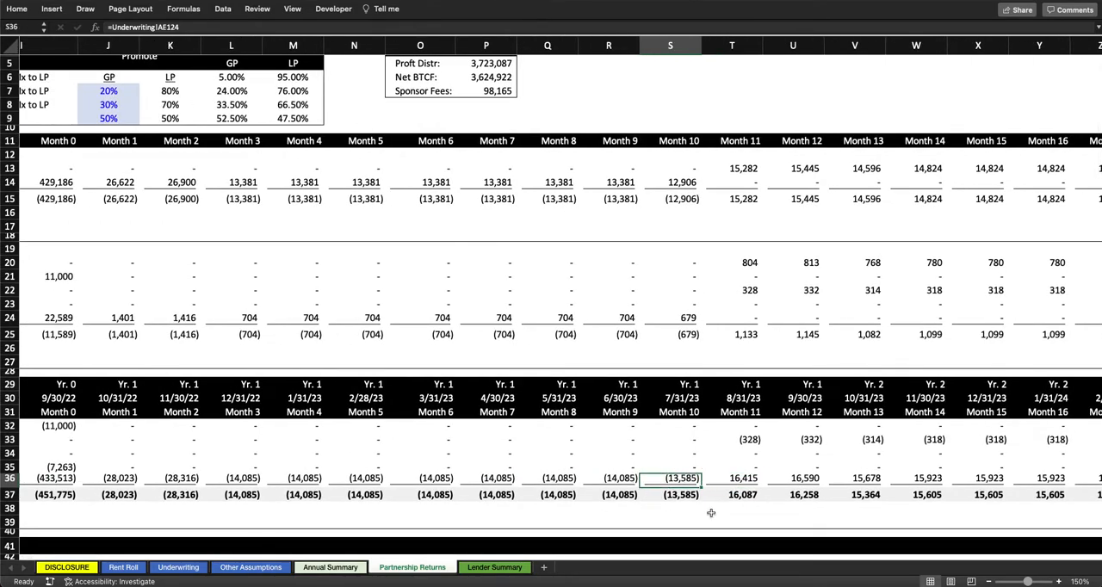
# Step: Inspect the Debt Placement Fee formula in Month 30 and the Disposition Fee formula in Month 60
pyautogui.hscroll(10, 712, 513)
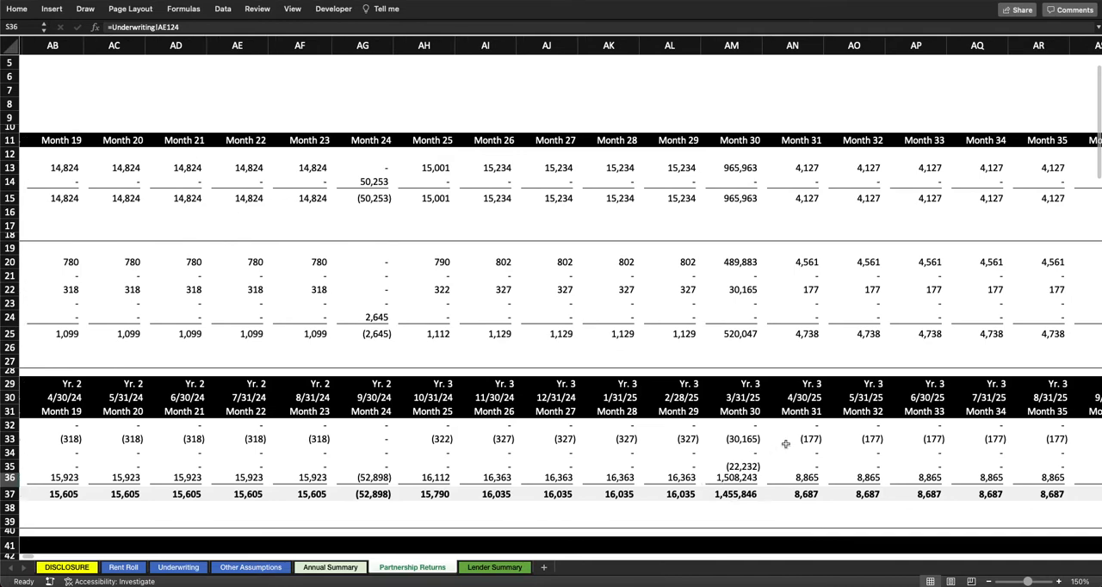
pyautogui.click(754, 466)
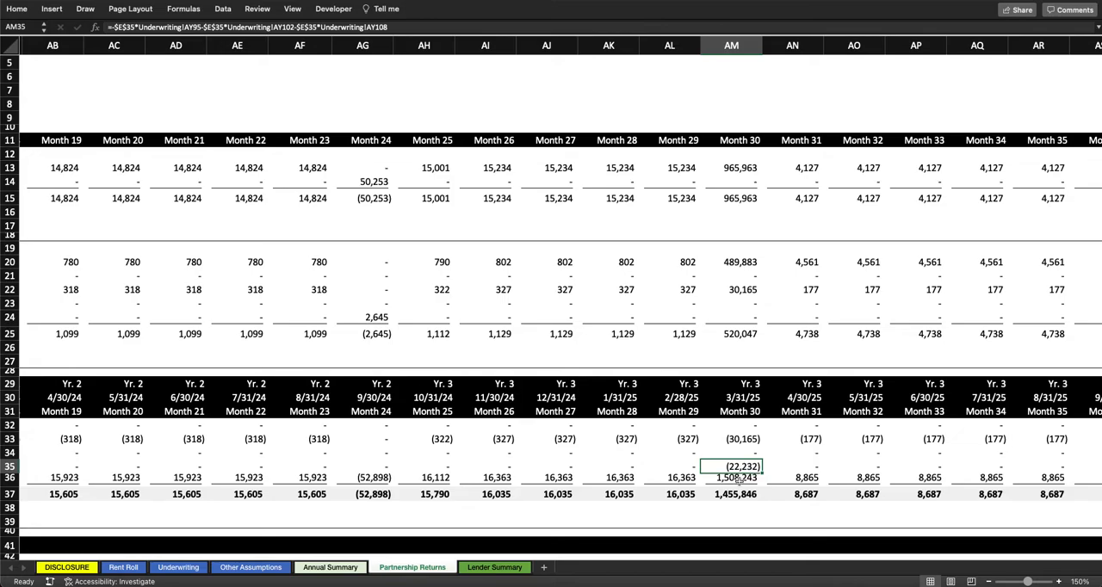
pyautogui.hscroll(10, 739, 470)
pyautogui.hscroll(10, 734, 474)
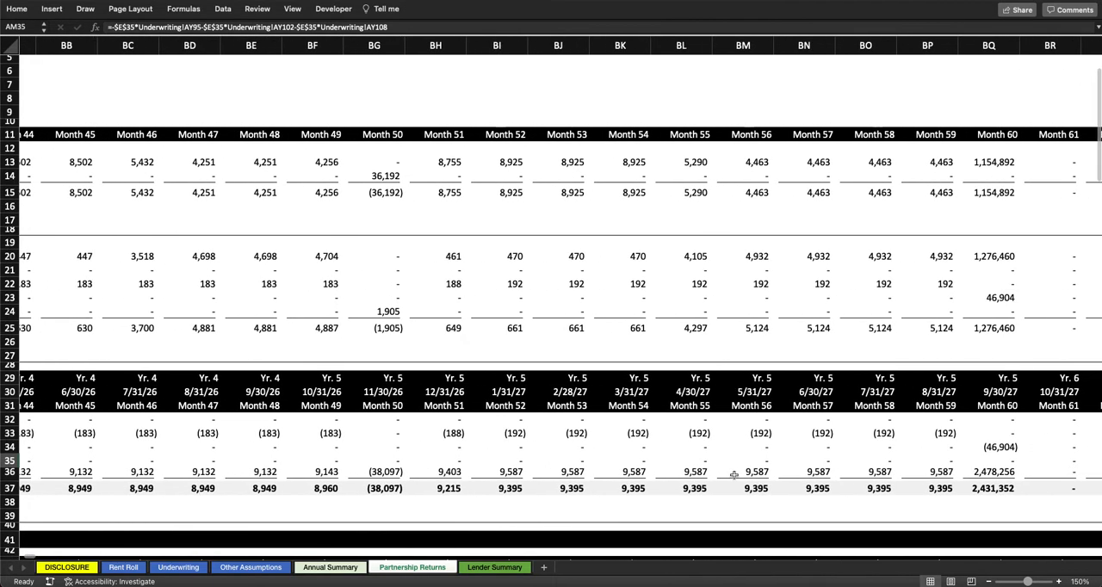
pyautogui.click(735, 453)
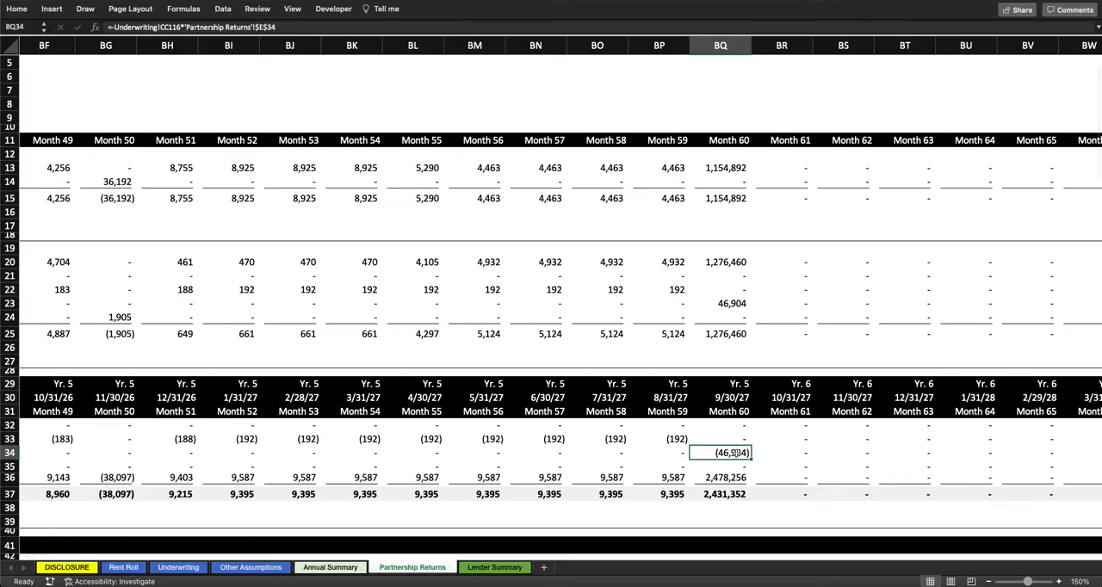
# Step: Return to the Equity Contribution table and inspect the formula behind the total equity amount
pyautogui.hscroll(-4, 736, 455)
pyautogui.hscroll(-20, 736, 455)
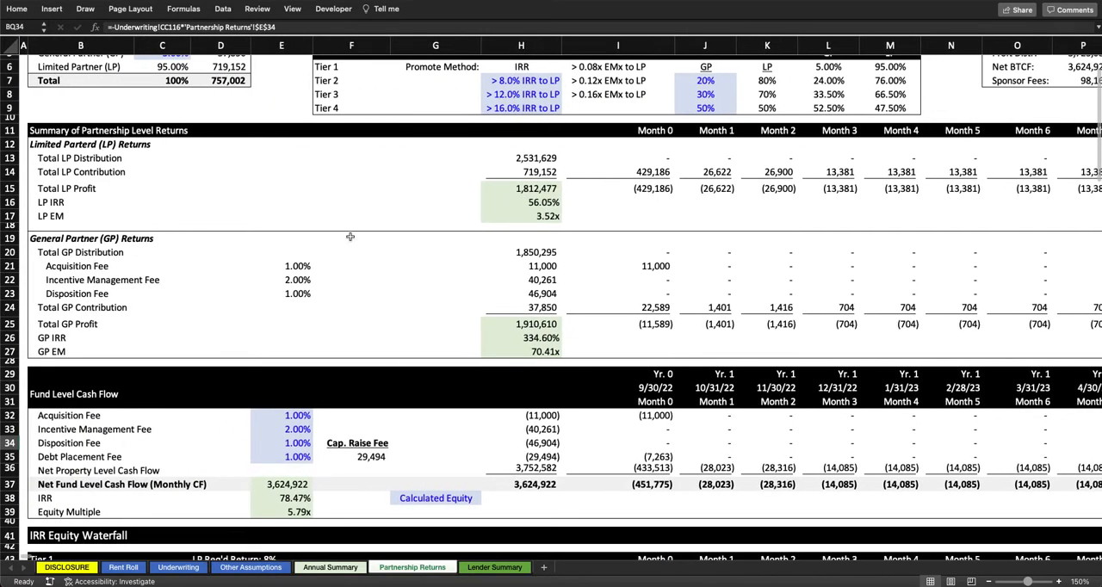
pyautogui.scroll(3, 352, 236)
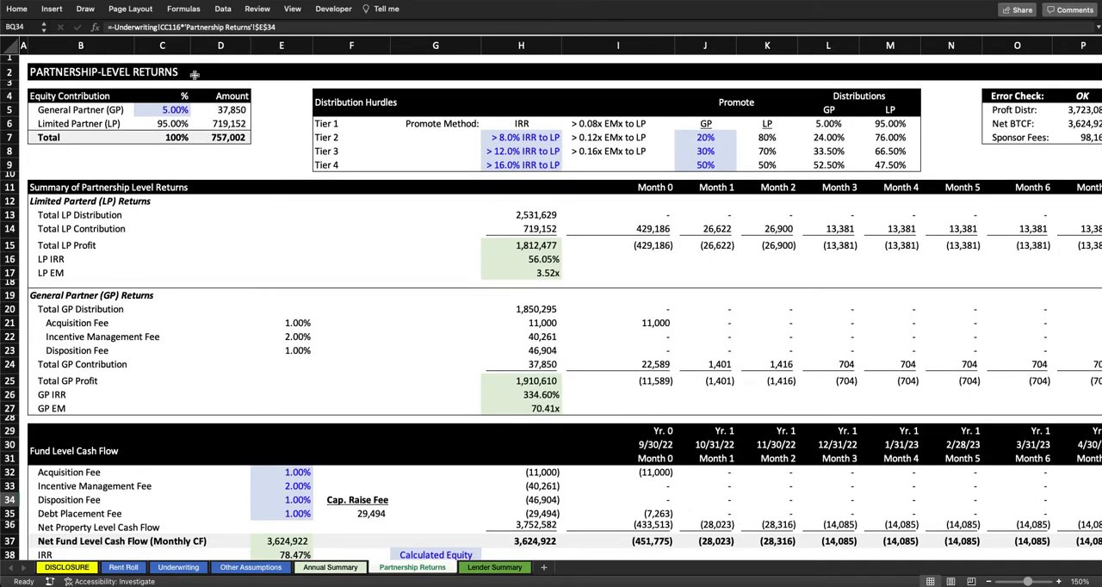
pyautogui.click(237, 136)
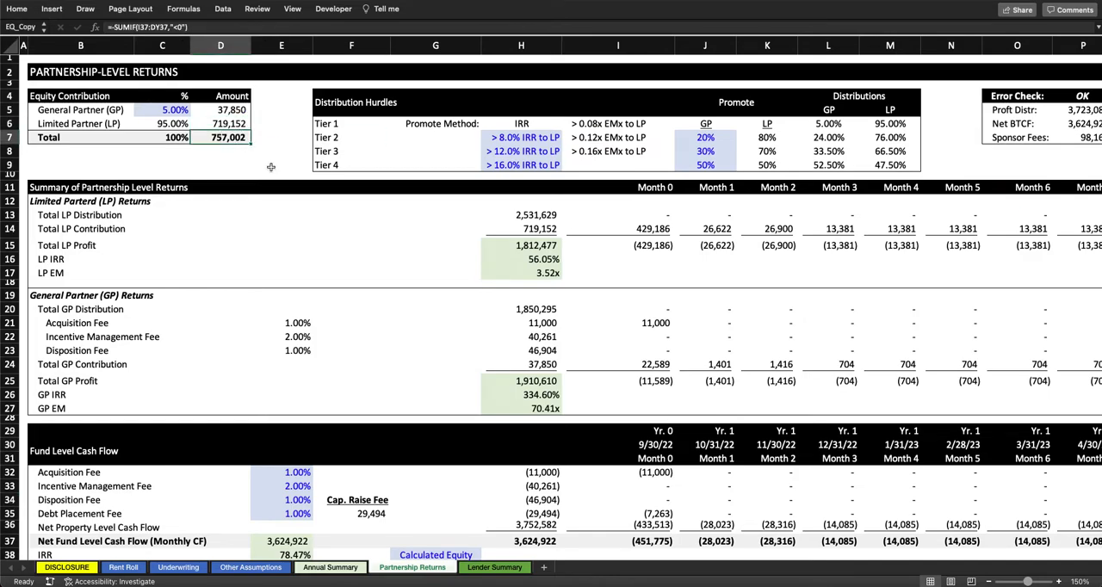
# Step: Set the General Partner (GP) equity contribution to 10% and check the LP and GP contribution amounts
pyautogui.click(184, 110)
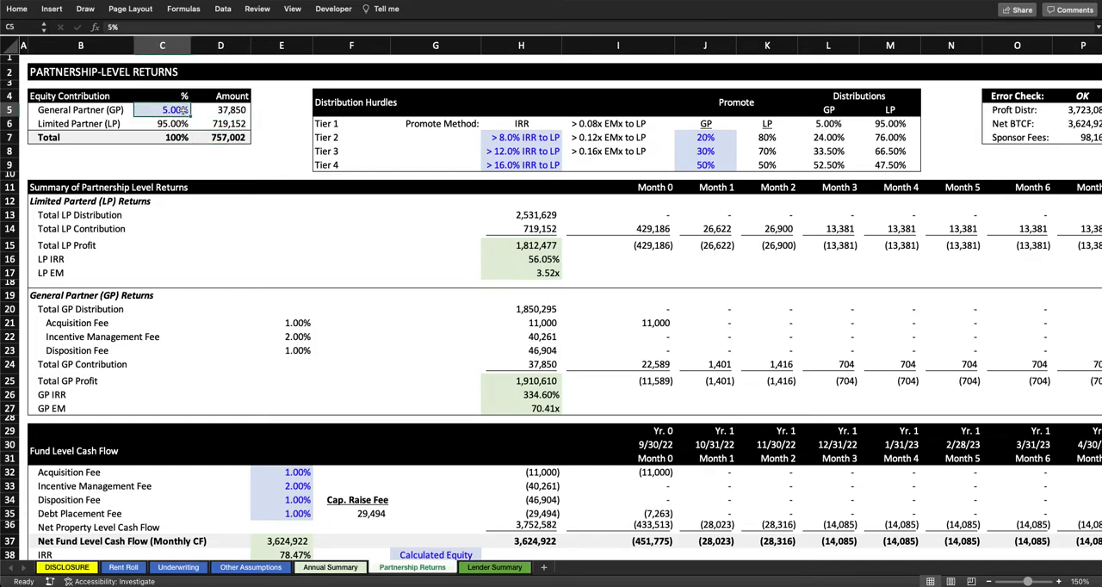
pyautogui.write('10')
pyautogui.press('Return')
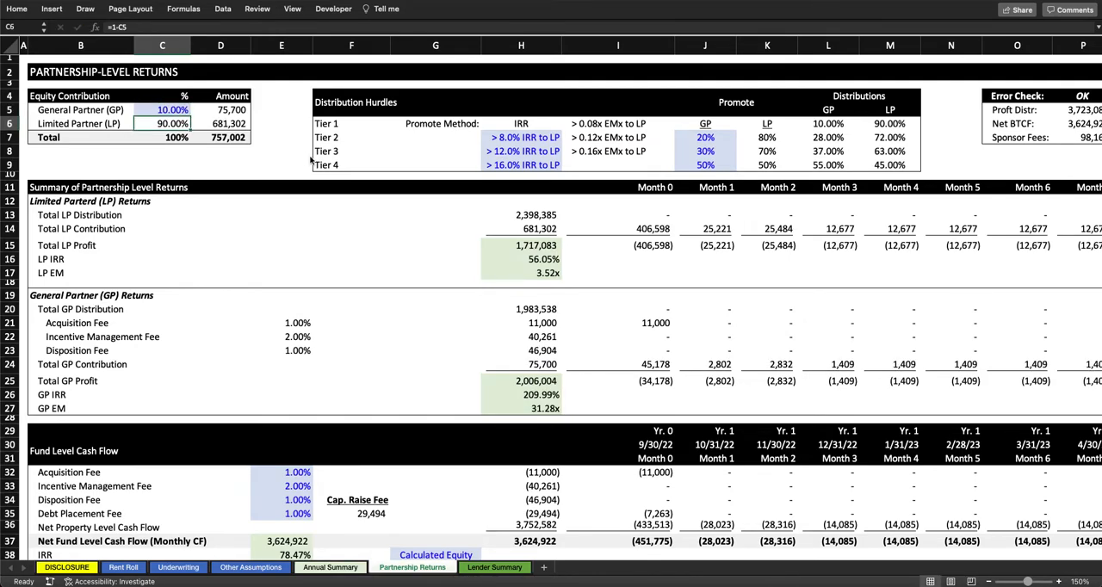
pyautogui.click(242, 123)
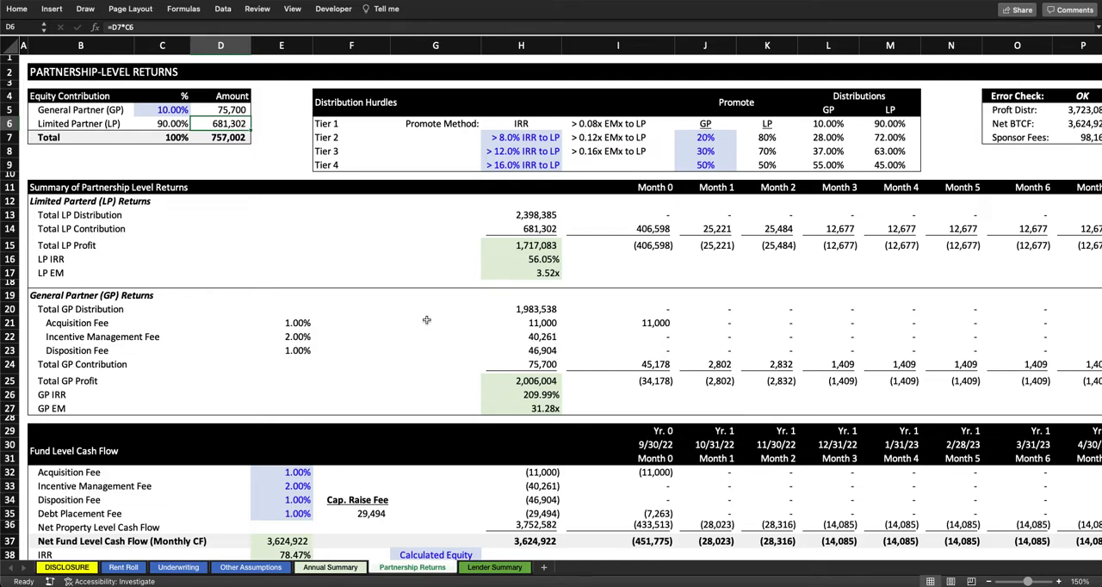
pyautogui.click(235, 111)
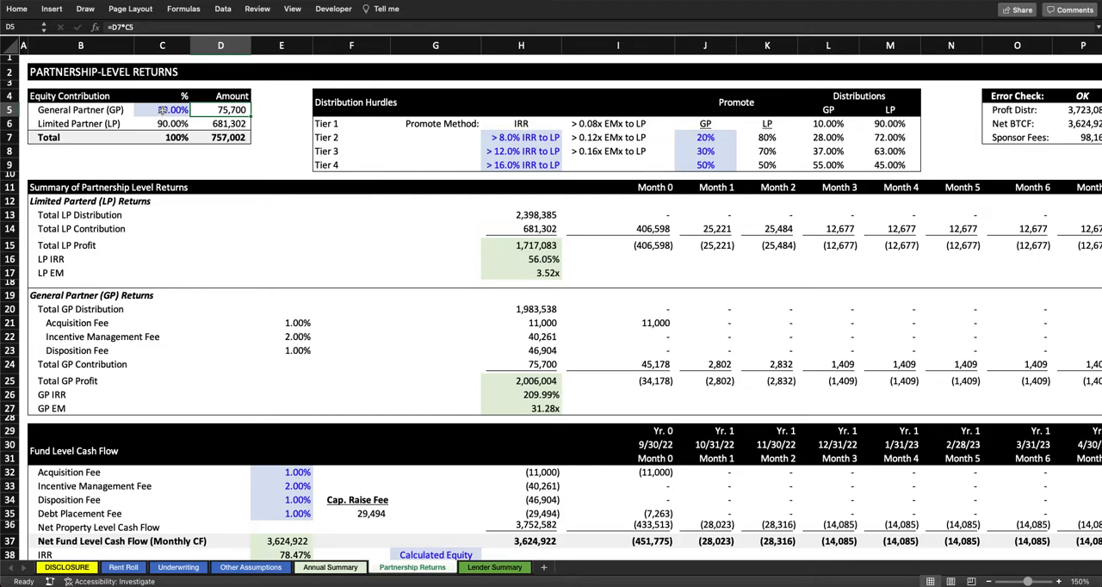
# Step: Check the GP and LP equity percentages and set the GP promote to 0% for Tiers 2, 3 and 4
pyautogui.click(161, 109)
pyautogui.click(182, 123)
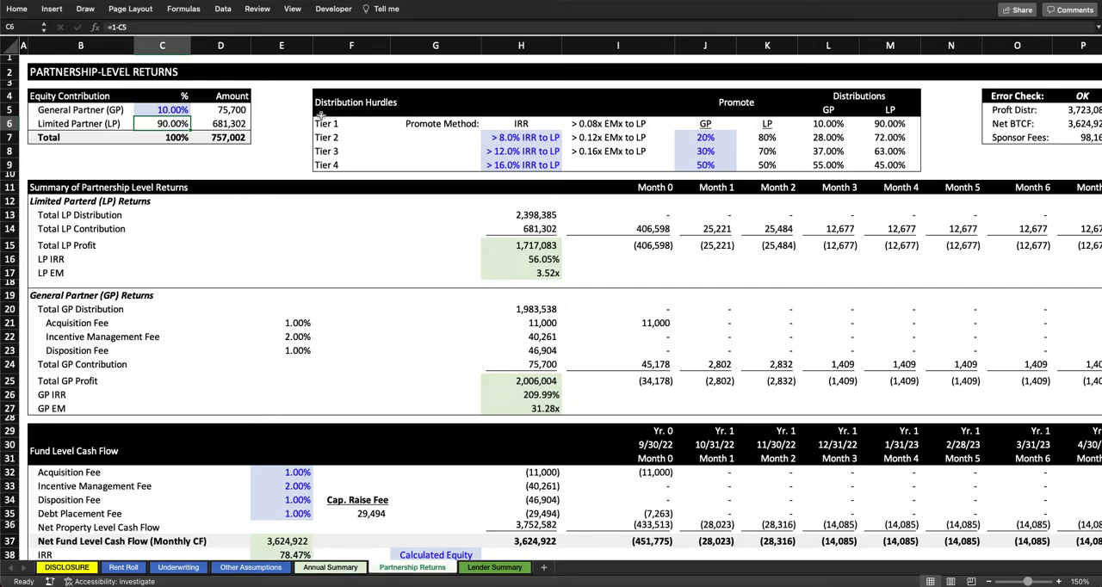
pyautogui.click(723, 140)
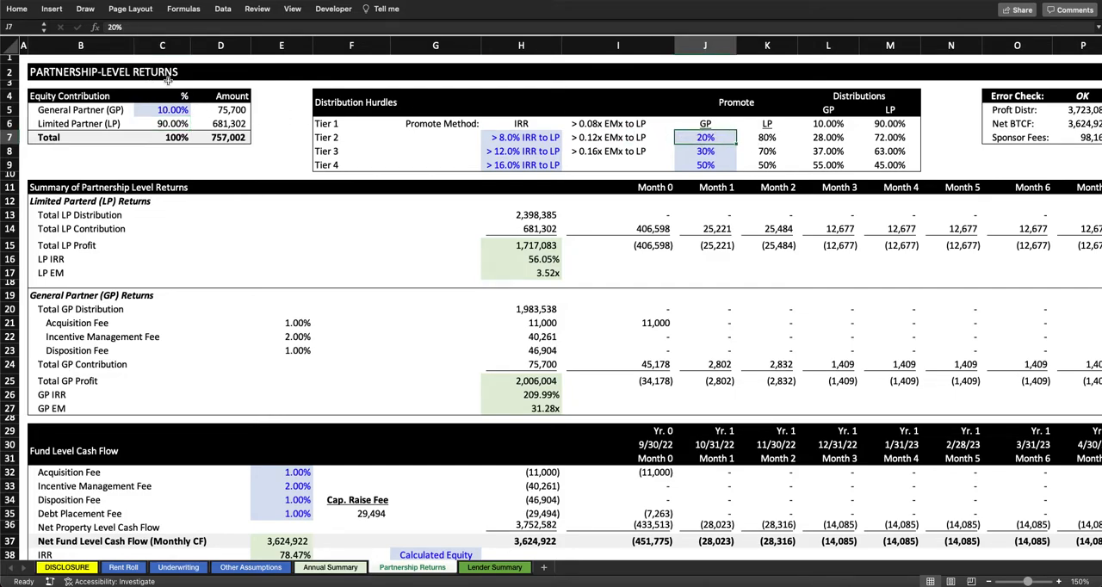
pyautogui.write('0')
pyautogui.press('Return')
pyautogui.write('0')
pyautogui.press('Return')
pyautogui.write('0')
pyautogui.press('Return')
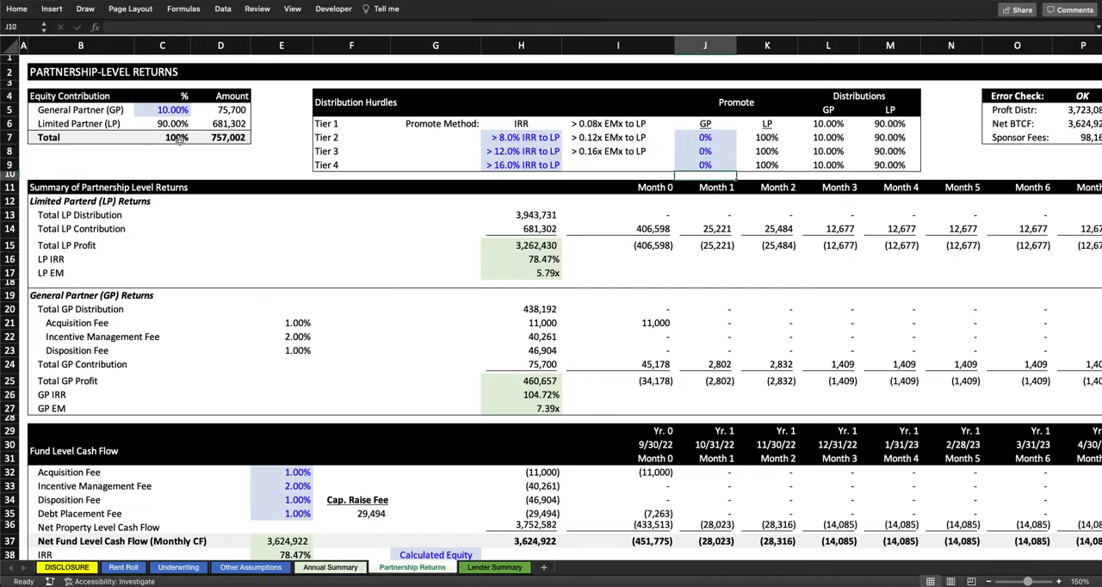
# Step: Compare the total profit, IRR and EM of the Limited Partner with those of the General Partner in the returns summary
pyautogui.click(534, 380)
pyautogui.keyDown('ctrl'); pyautogui.click(538, 245); pyautogui.keyUp('ctrl')
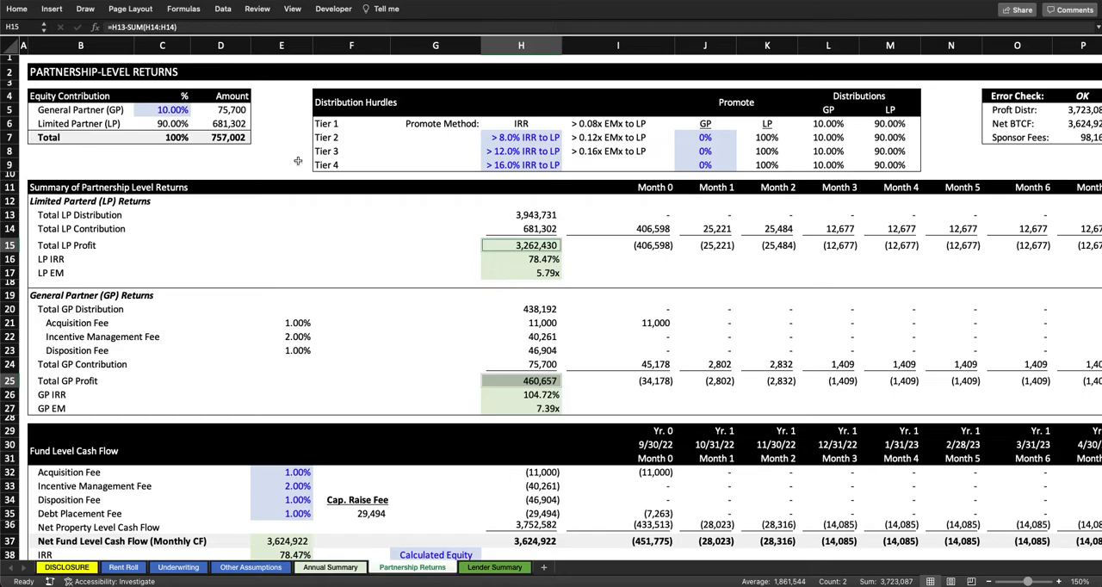
pyautogui.click(396, 246)
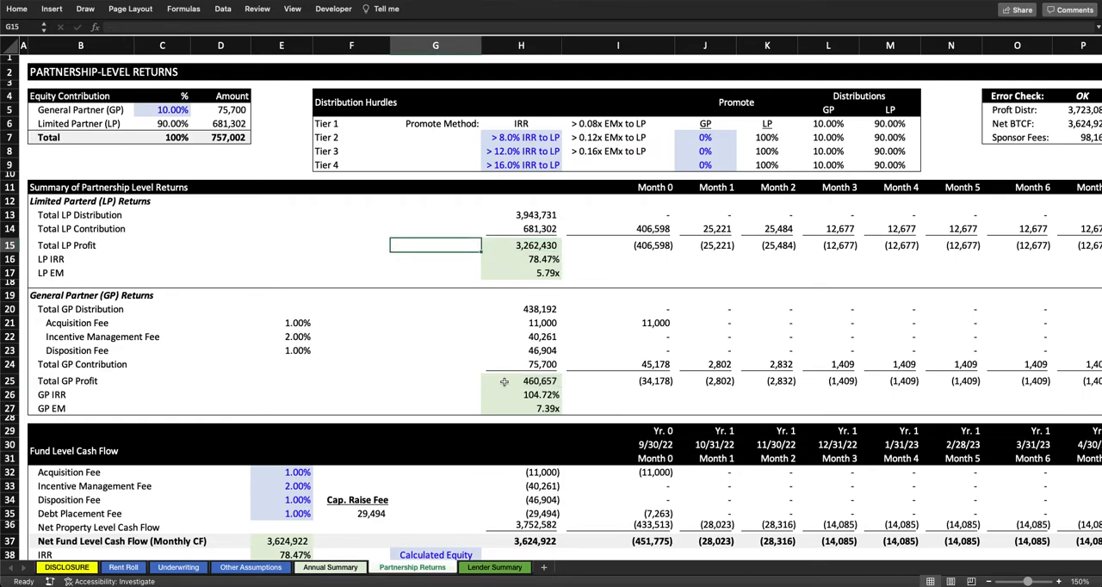
pyautogui.scroll(-2, 546, 374)
pyautogui.click(545, 365)
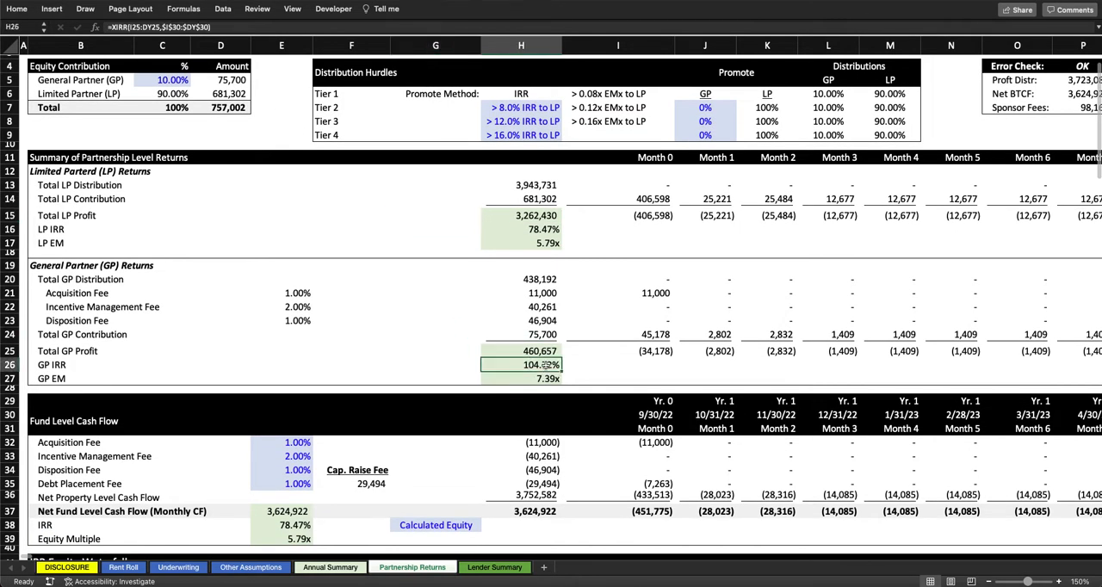
pyautogui.keyDown('super'); pyautogui.click(543, 379); pyautogui.keyUp('super')
pyautogui.keyDown('super'); pyautogui.click(548, 243); pyautogui.keyUp('super')
pyautogui.keyDown('super'); pyautogui.click(546, 228); pyautogui.keyUp('super')
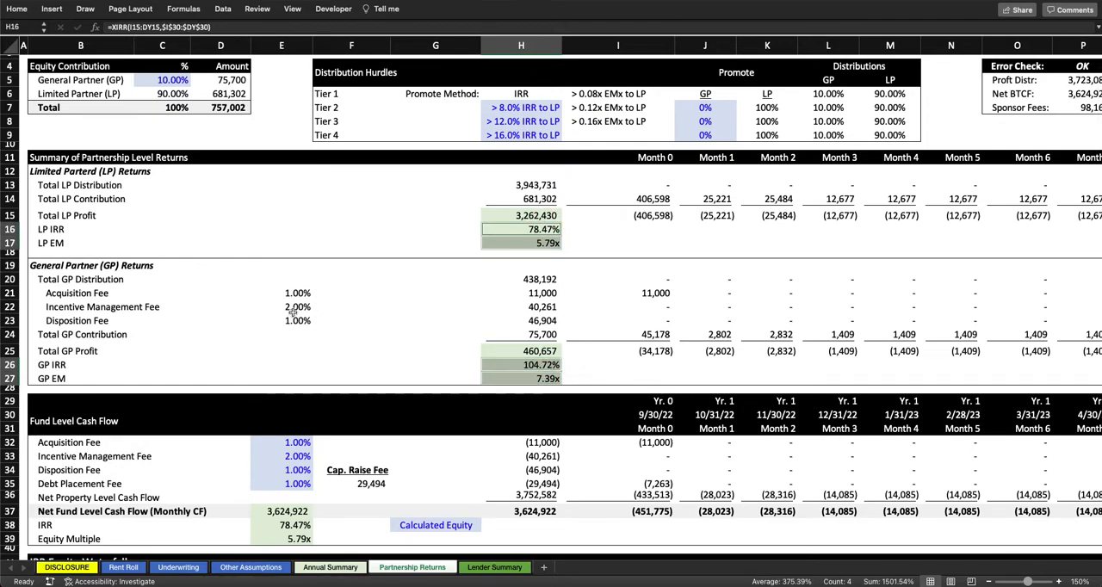
# Step: Set the Acquisition Fee, Incentive Management Fee and Disposition Fee to 0% in the Fund Level Cash Flow section
pyautogui.click(301, 444)
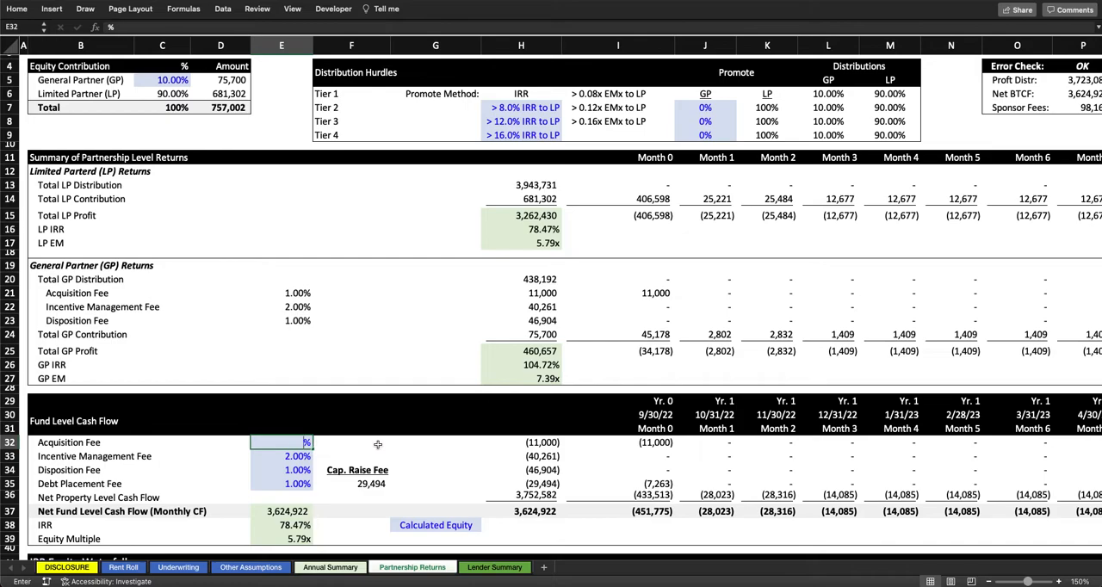
pyautogui.write('0')
pyautogui.press('Return')
pyautogui.write('0')
pyautogui.press('Return')
pyautogui.write('0')
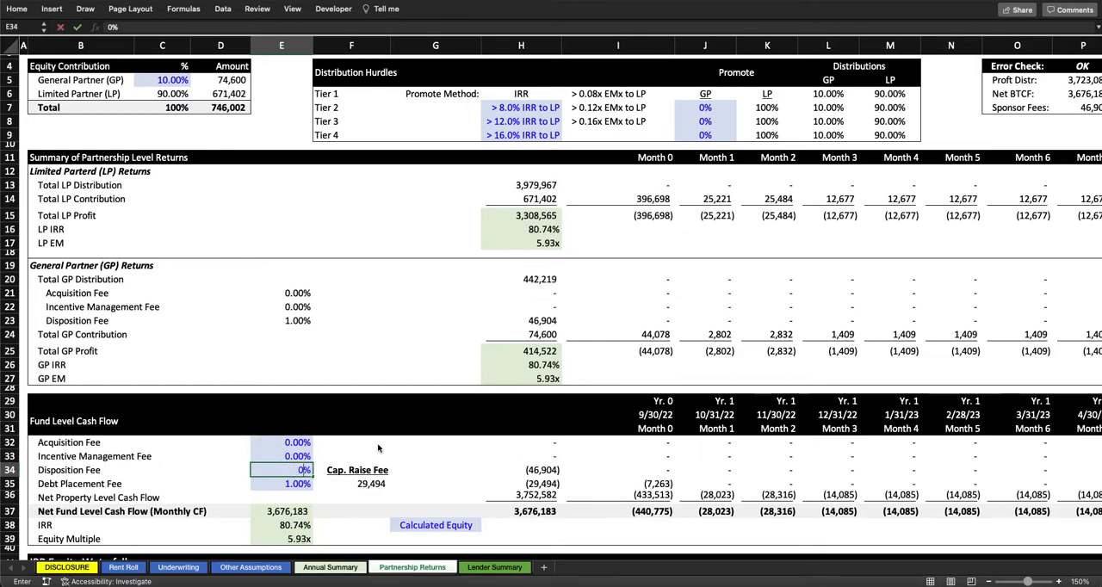
pyautogui.press('Return')
# Step: Recheck the GP IRR and EM against the LP IRR and EM without those three fees
pyautogui.scroll(2, 417, 324)
pyautogui.click(535, 393)
pyautogui.click(542, 258)
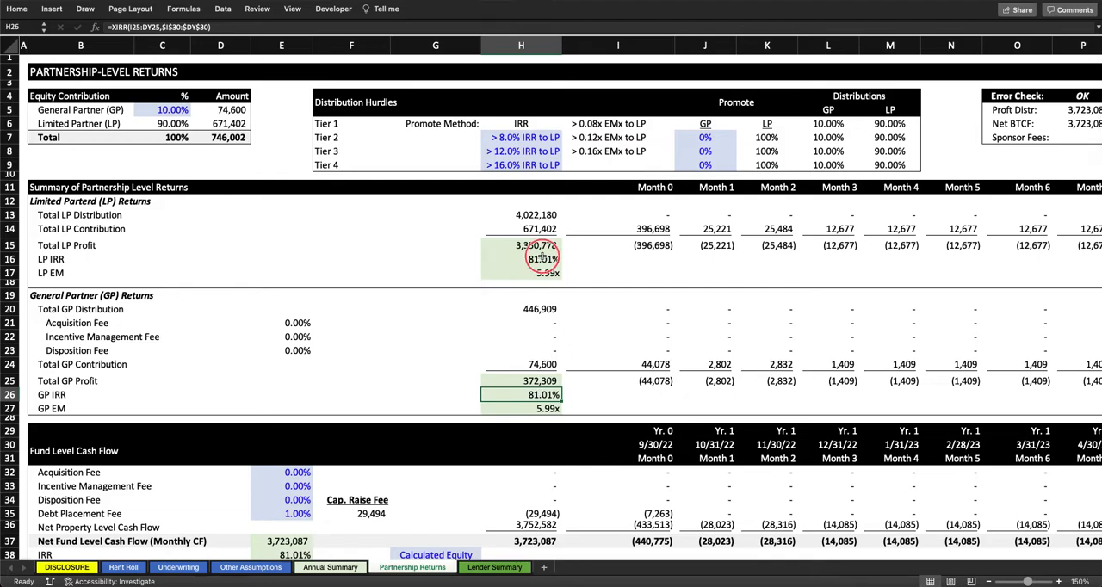
pyautogui.keyDown('ctrl'); pyautogui.click(548, 407); pyautogui.keyUp('ctrl')
pyautogui.keyDown('ctrl'); pyautogui.click(534, 273); pyautogui.keyUp('ctrl')
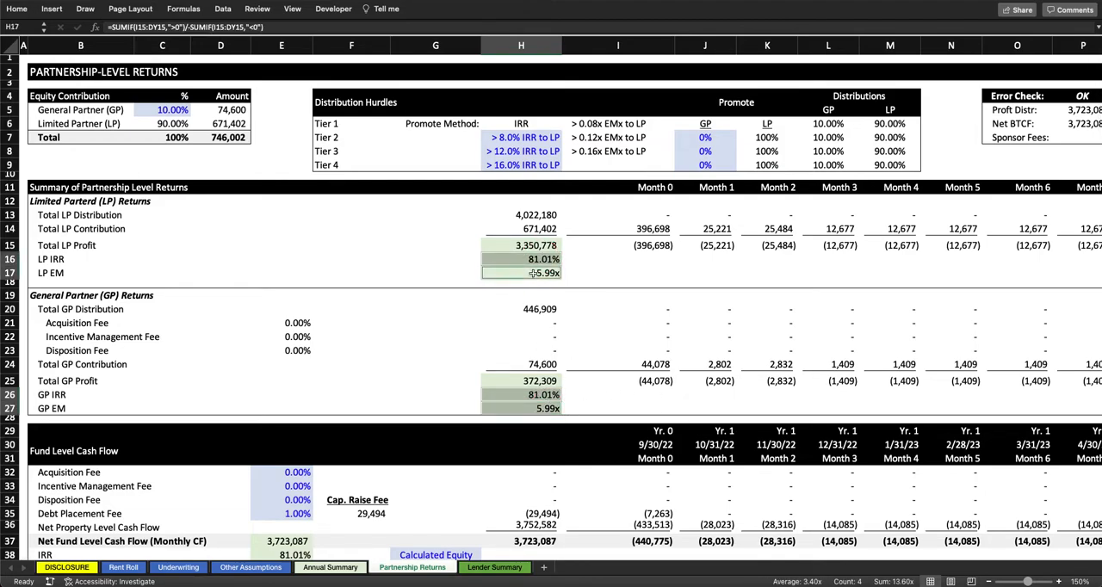
pyautogui.click(434, 260)
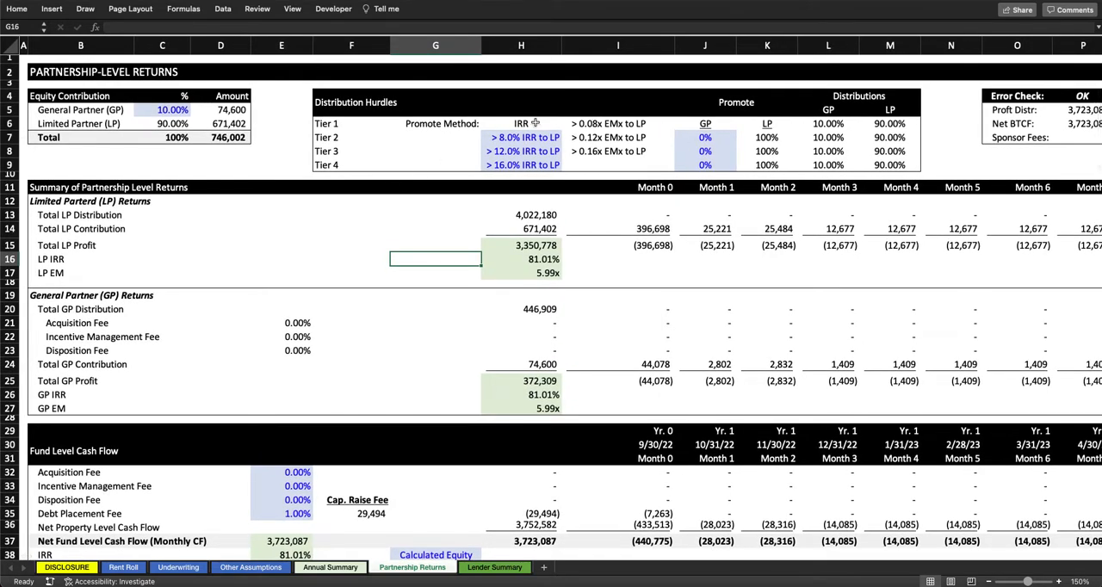
# Step: Review the IRR hurdles for Tiers 2 to 4 and the formula behind the Tier 2 upper hurdle
pyautogui.moveTo(525, 134); pyautogui.dragTo(521, 167)
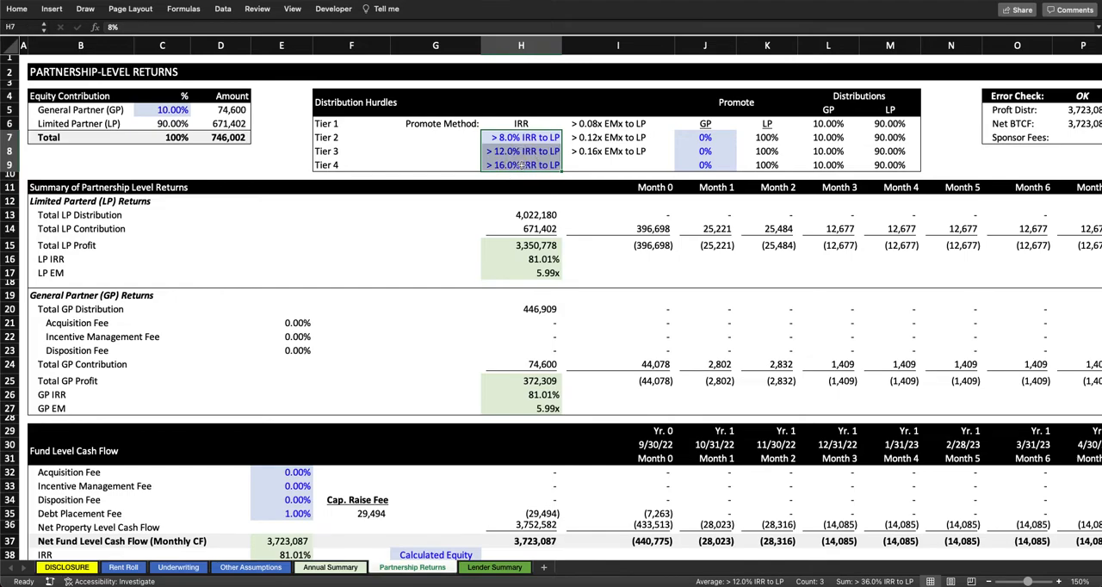
pyautogui.click(519, 138)
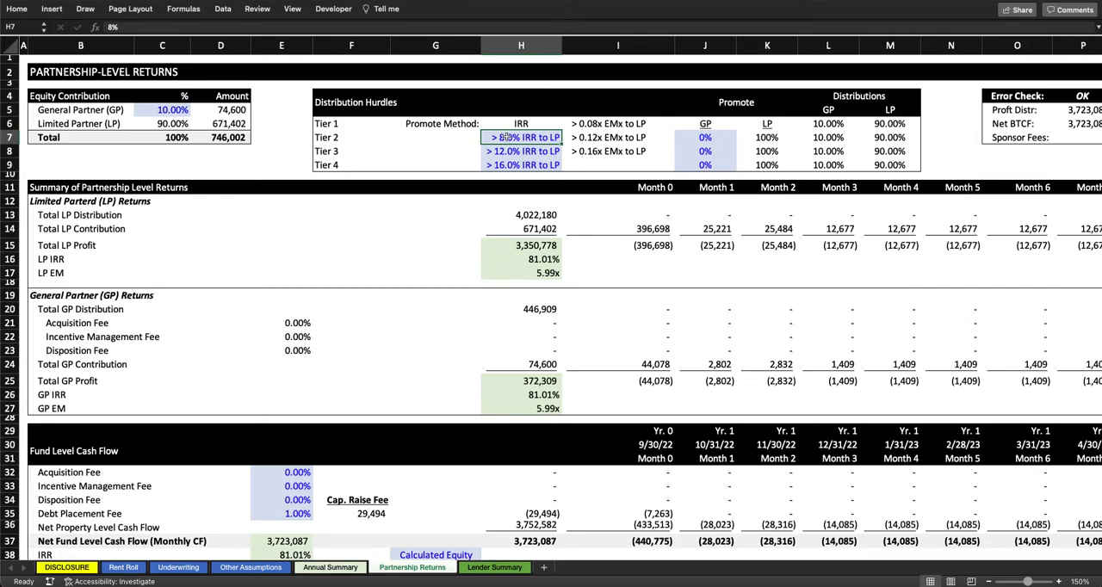
pyautogui.moveTo(536, 138)
pyautogui.mouseDown()
pyautogui.moveTo(616, 132)
pyautogui.moveTo(556, 135)
pyautogui.mouseUp()
pyautogui.moveTo(628, 125); pyautogui.dragTo(629, 148)
pyautogui.click(620, 137)
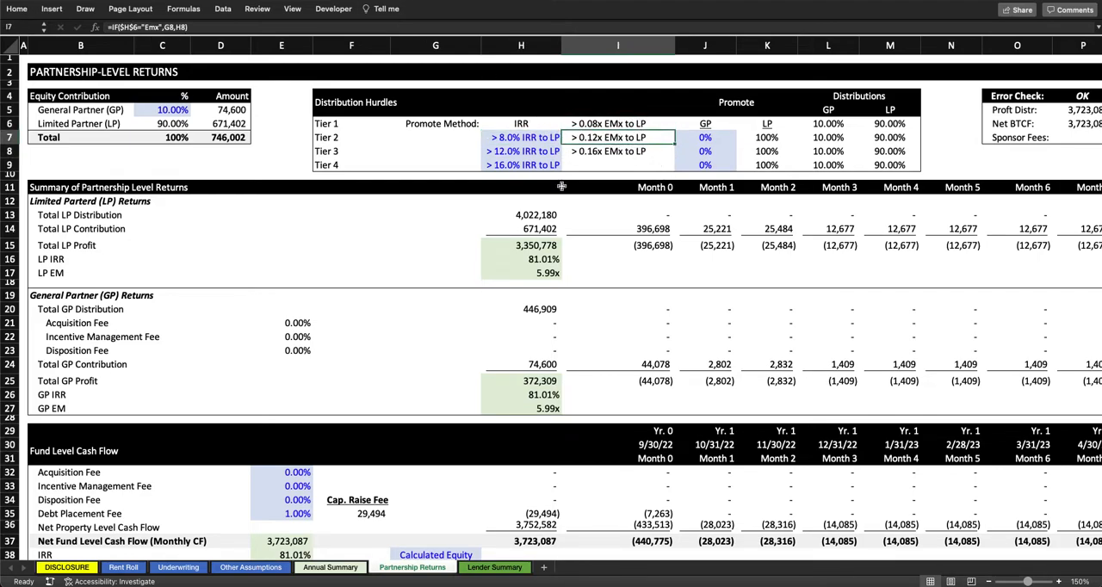
pyautogui.click(521, 139)
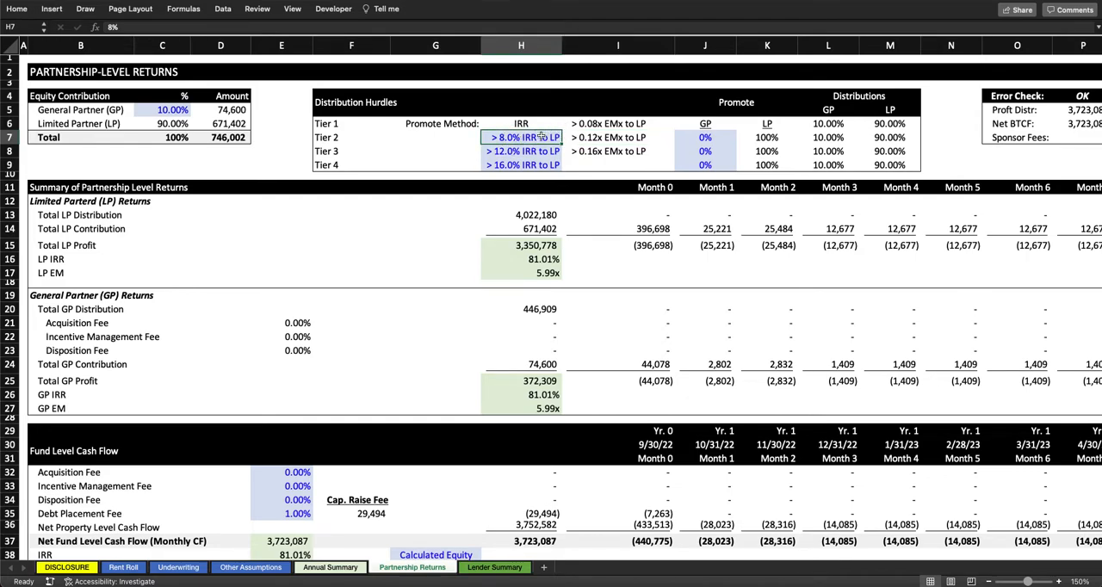
pyautogui.click(614, 138)
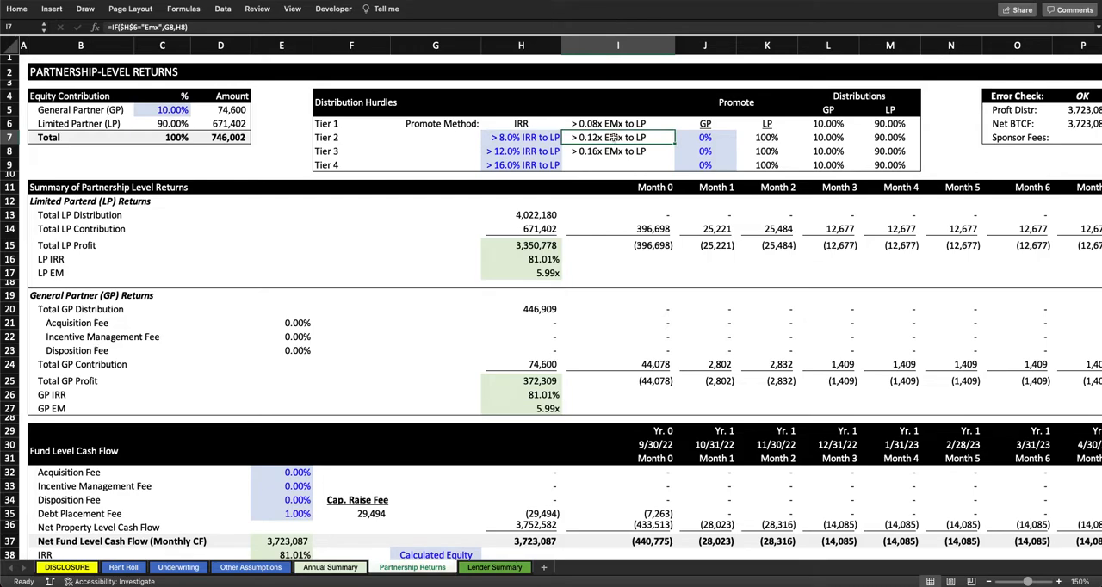
# Step: Set the Tier 2 GP promote to 20%
pyautogui.click(706, 136)
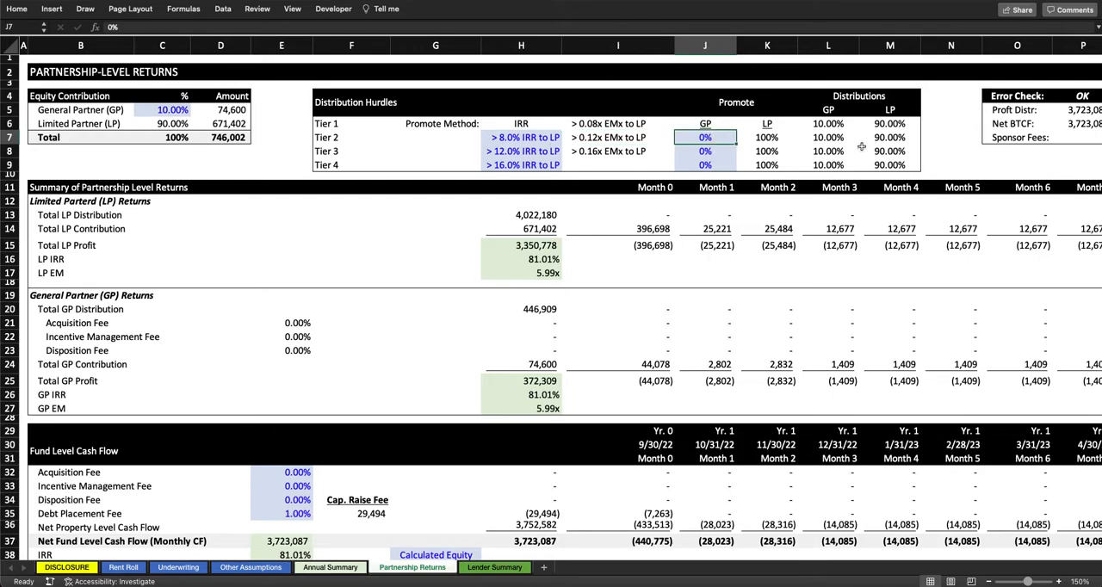
pyautogui.write('20')
pyautogui.press('Return')
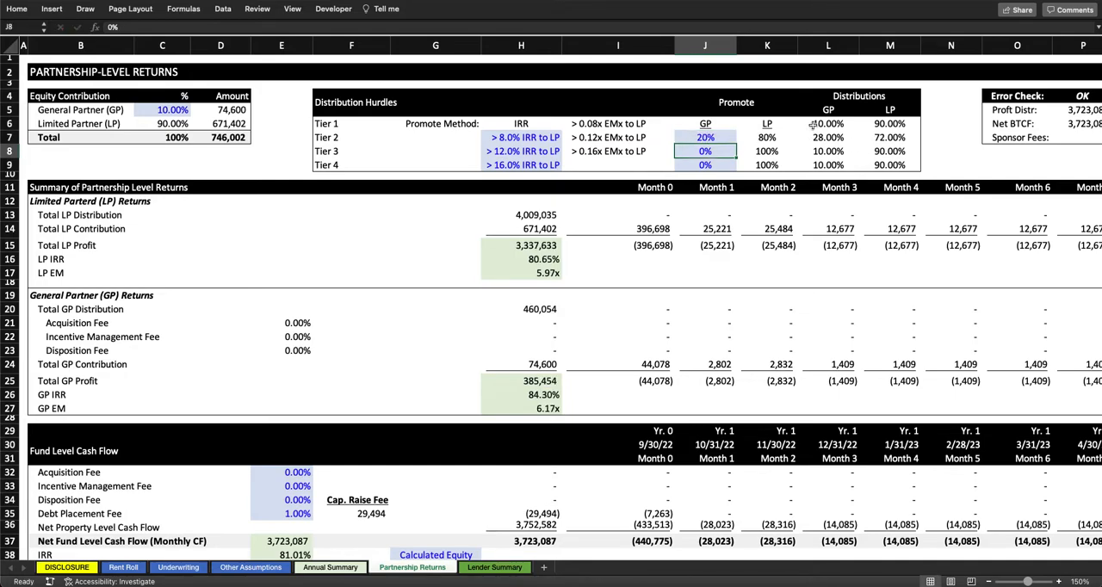
# Step: Trace how the Tier 1 GP share, Tier 2 hurdle range and GP promote feed the Tier 2 GP and LP distribution formulas
pyautogui.click(813, 125)
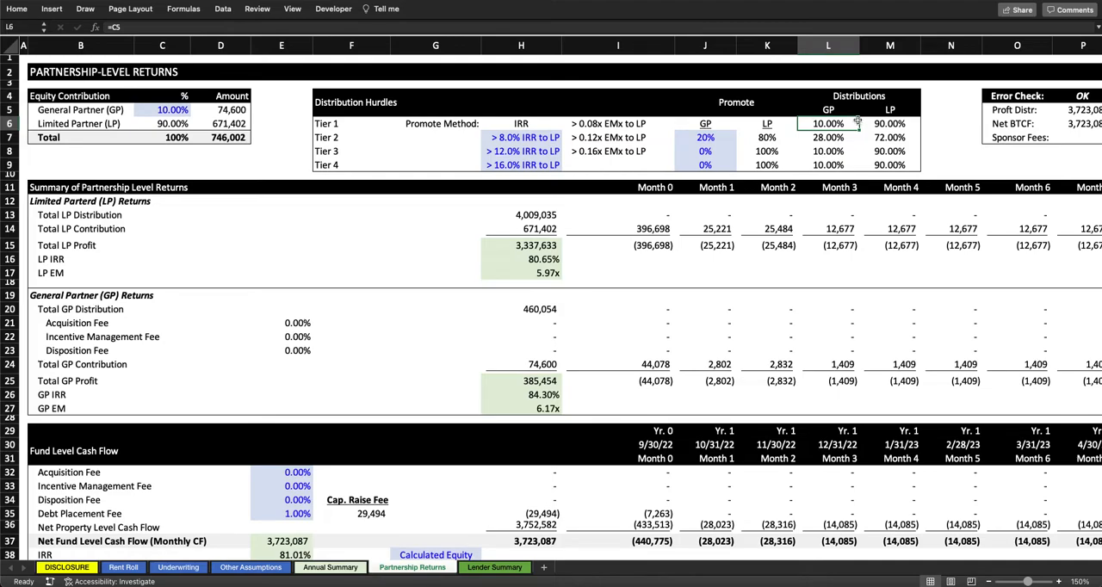
pyautogui.click(711, 137)
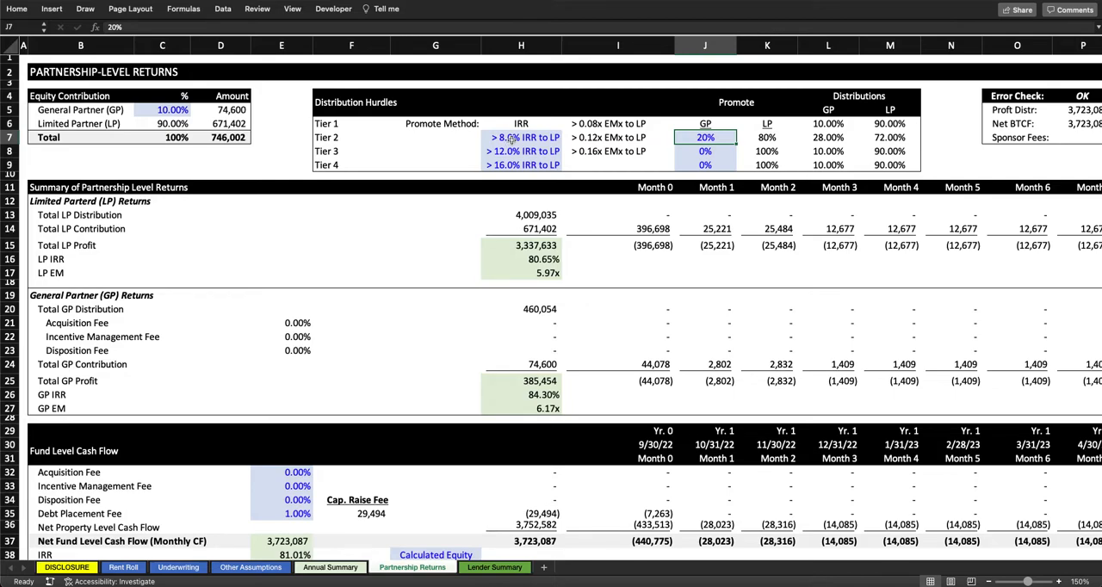
pyautogui.moveTo(512, 139); pyautogui.dragTo(607, 139)
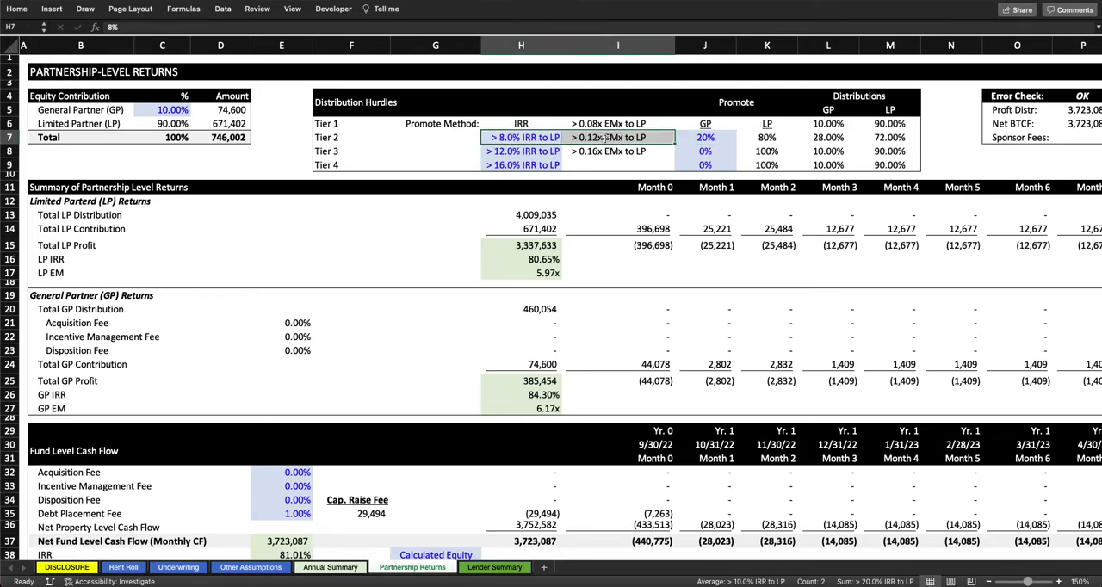
pyautogui.click(605, 139)
pyautogui.click(837, 138)
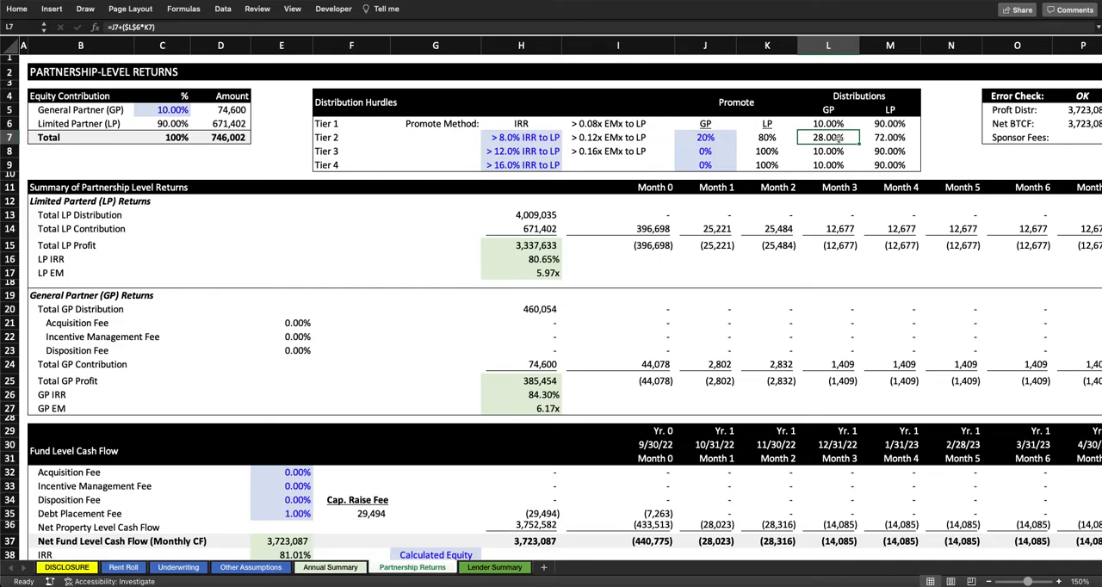
pyautogui.press('Right')
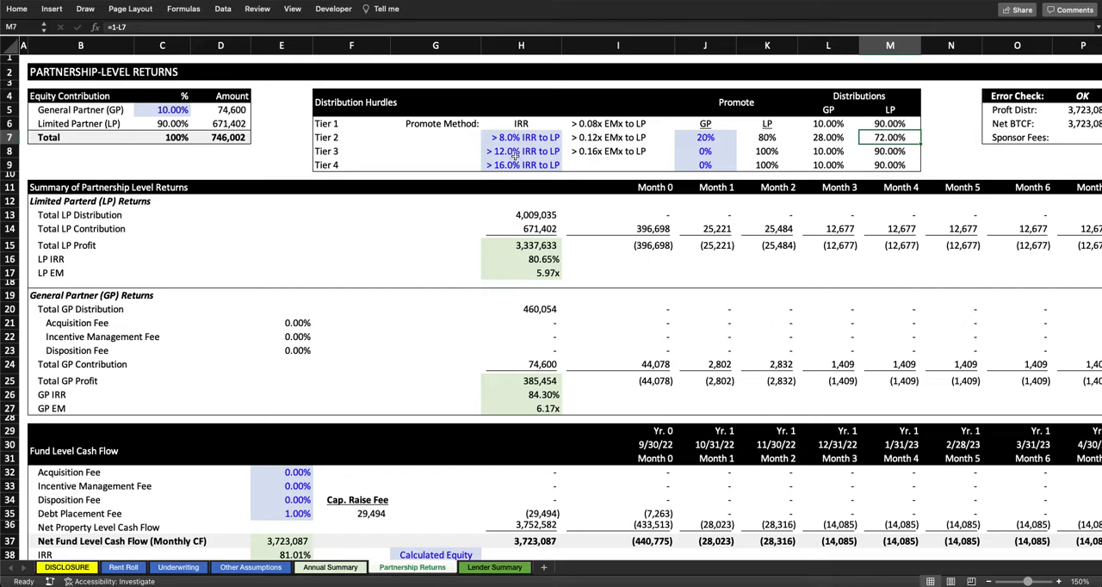
# Step: Set the Tier 3 GP promote to 30% and check the Tier 3 GP and LP distribution split
pyautogui.click(699, 150)
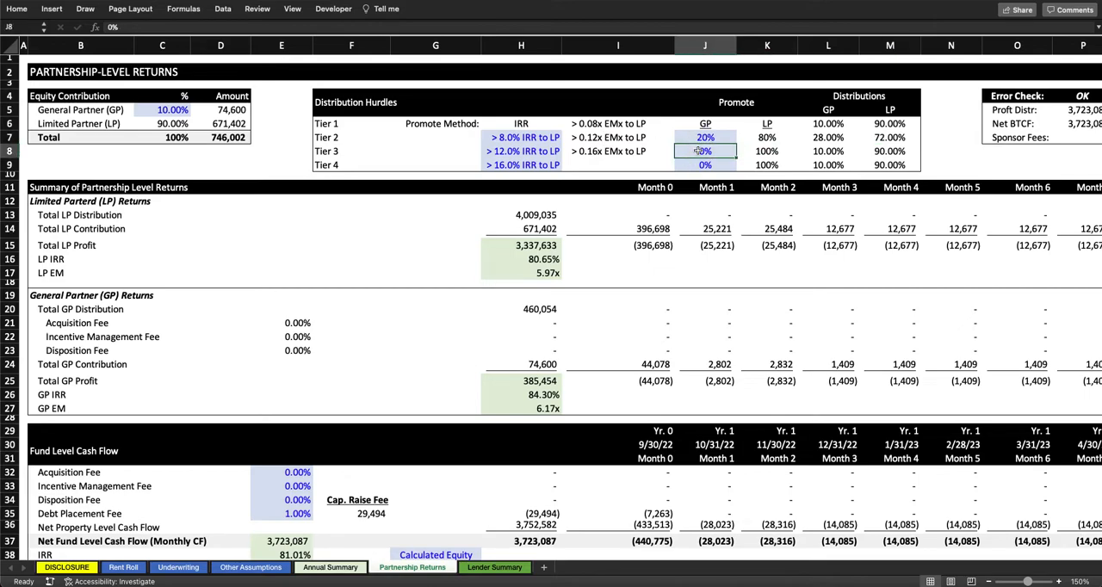
pyautogui.write('30')
pyautogui.press('Return')
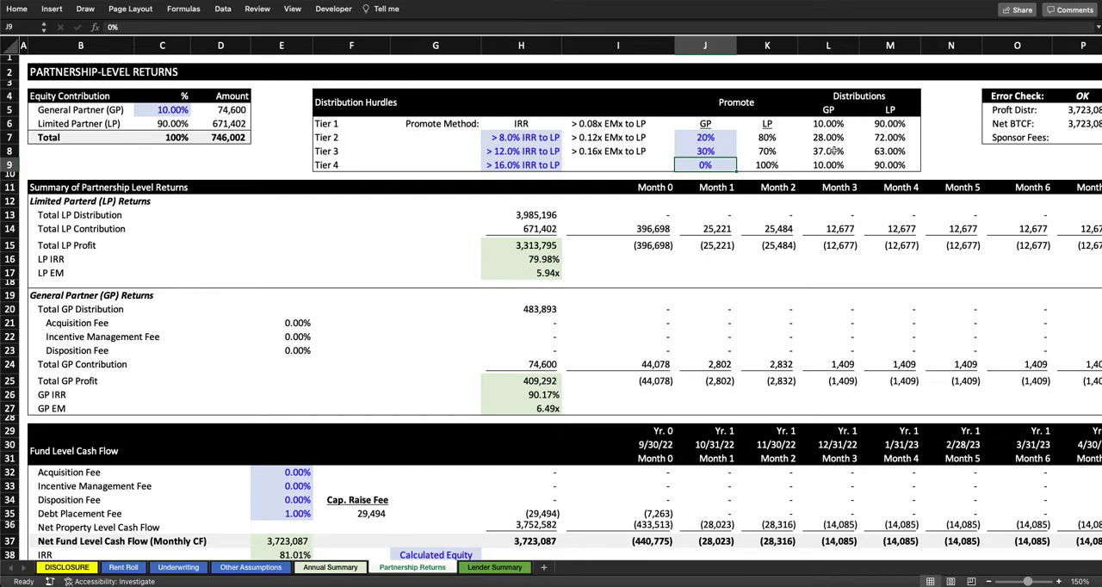
pyautogui.click(895, 151)
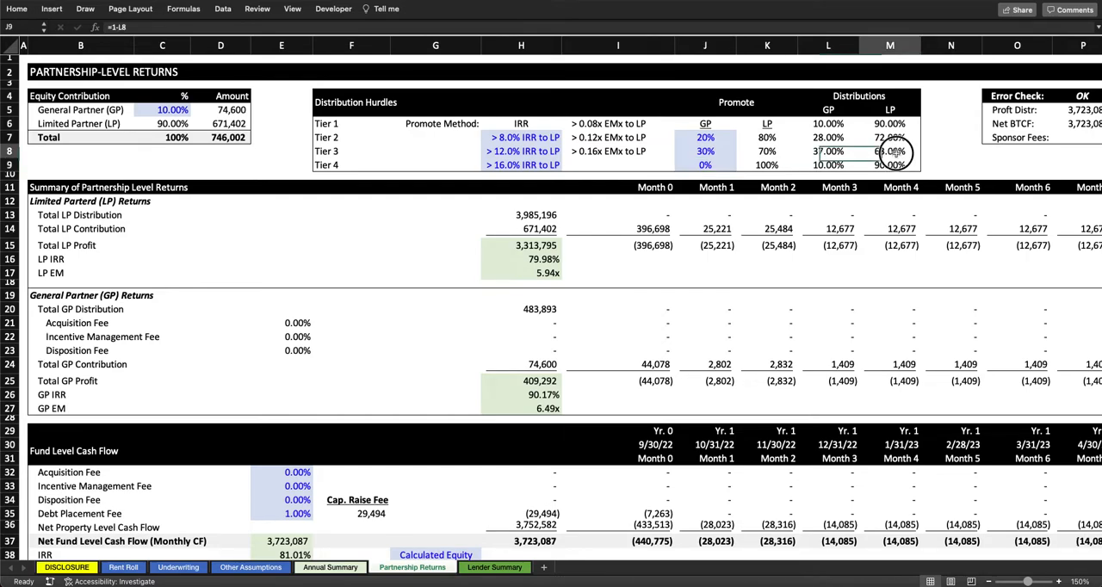
# Step: Set the GP promote above the 16% IRR hurdle (Tier 4) to 40% and check its GP and LP distributions
pyautogui.click(530, 165)
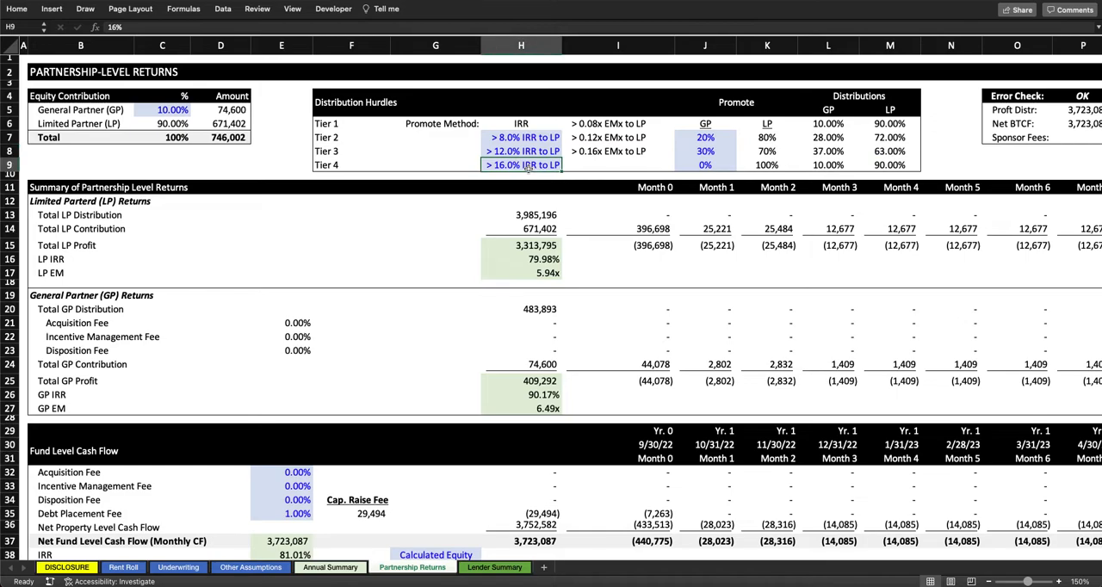
pyautogui.click(729, 165)
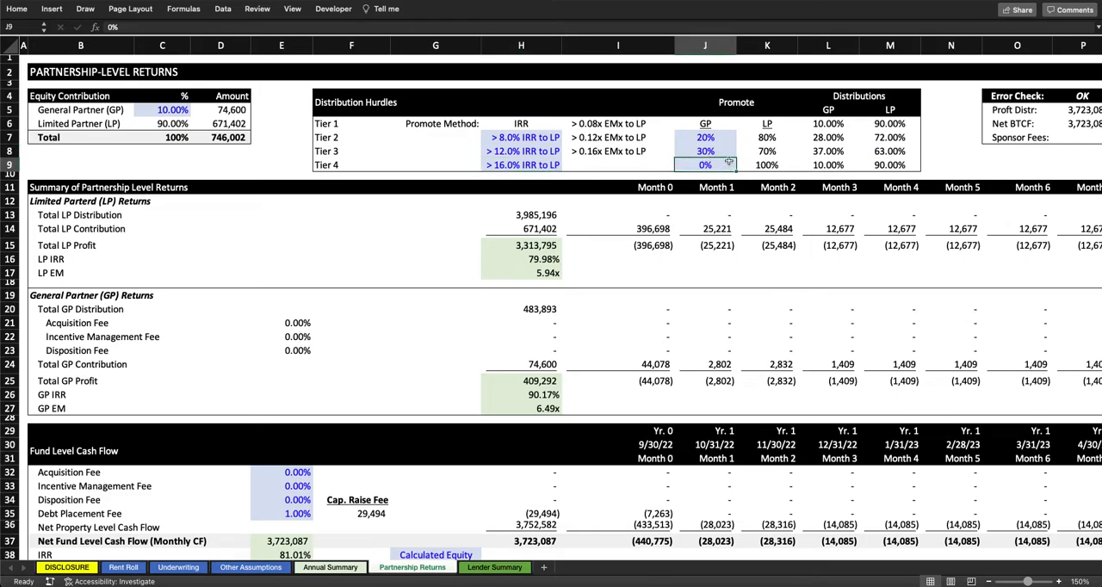
pyautogui.write('40')
pyautogui.press('Return')
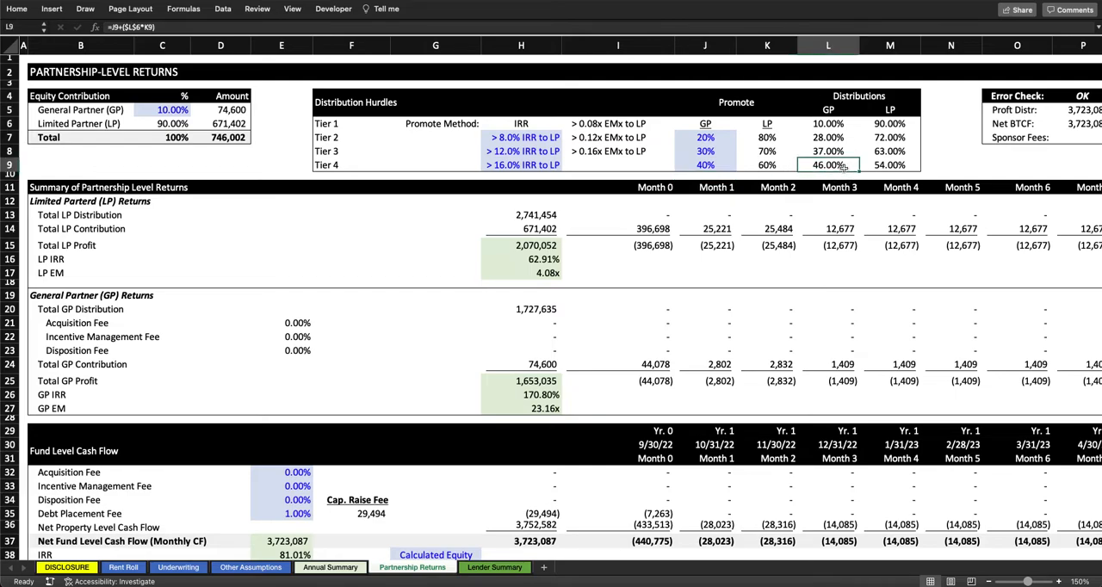
pyautogui.click(915, 166)
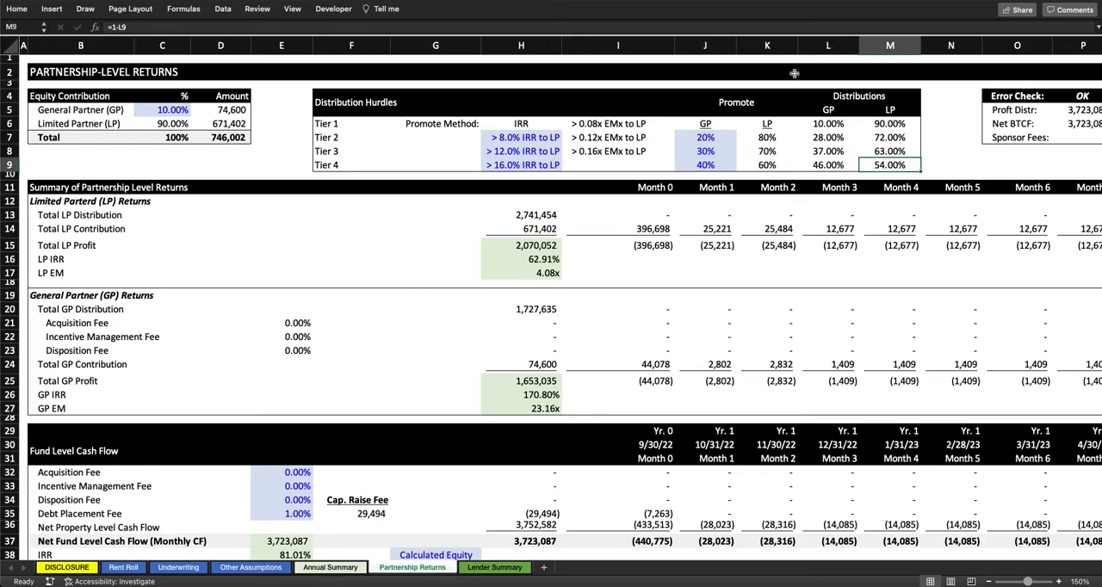
# Step: Compare the Fund Level Cash Flow IRR with the LP and GP IRR in the returns summary
pyautogui.scroll(-3, 479, 275)
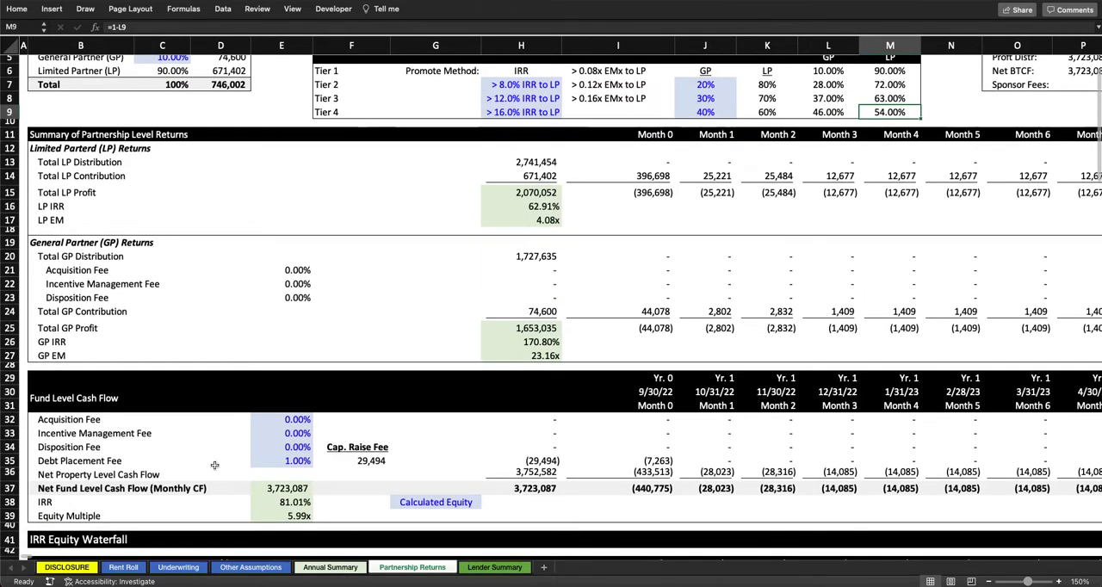
pyautogui.click(298, 501)
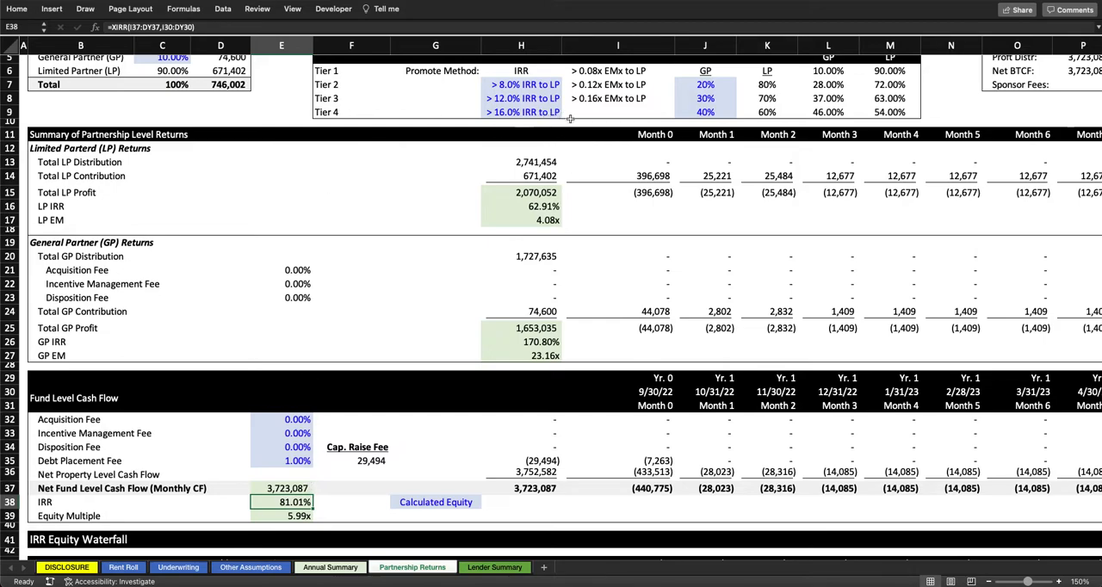
pyautogui.scroll(2, 427, 196)
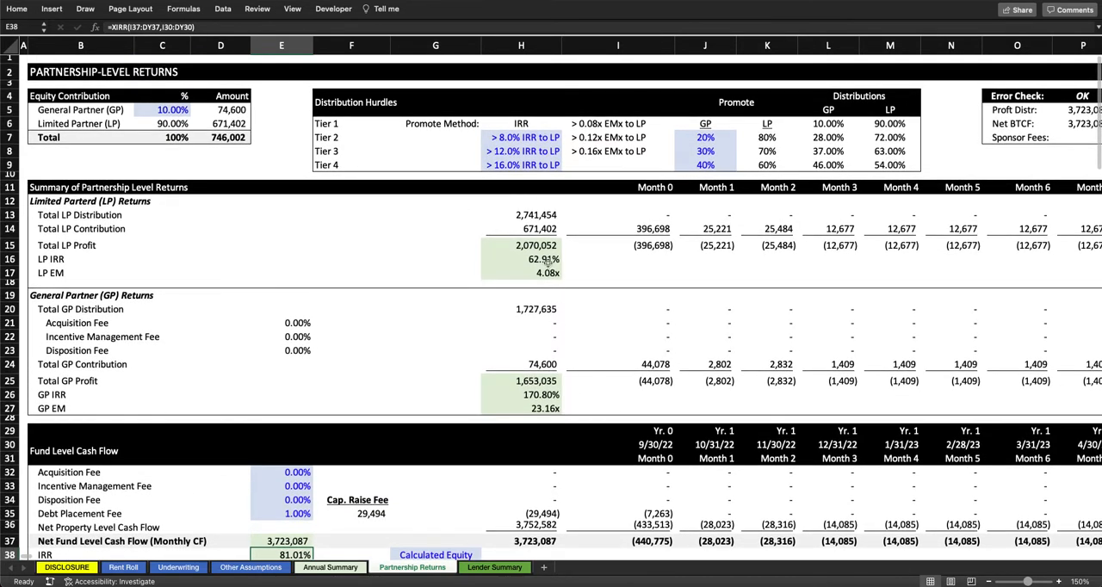
pyautogui.click(549, 267)
pyautogui.click(549, 394)
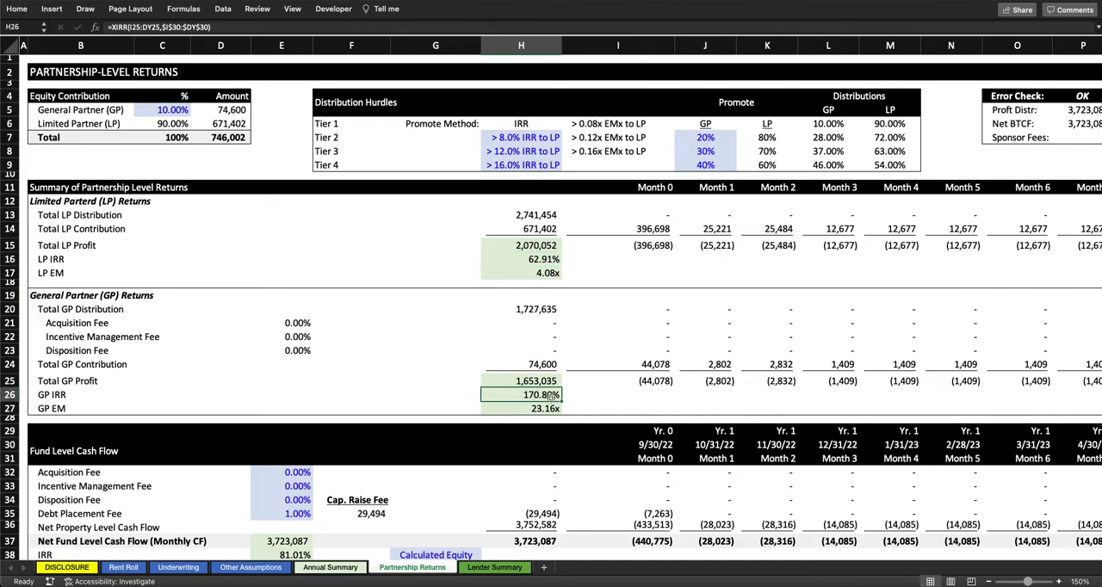
# Step: Compare the LP IRR in the returns summary with the Tier 2 IRR hurdle
pyautogui.click(517, 262)
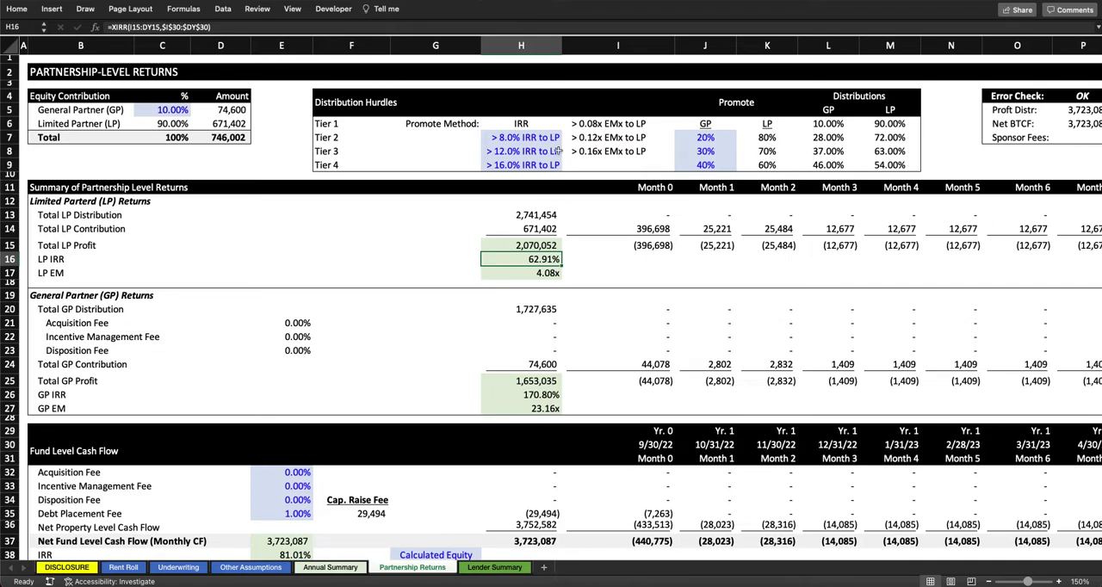
pyautogui.click(508, 134)
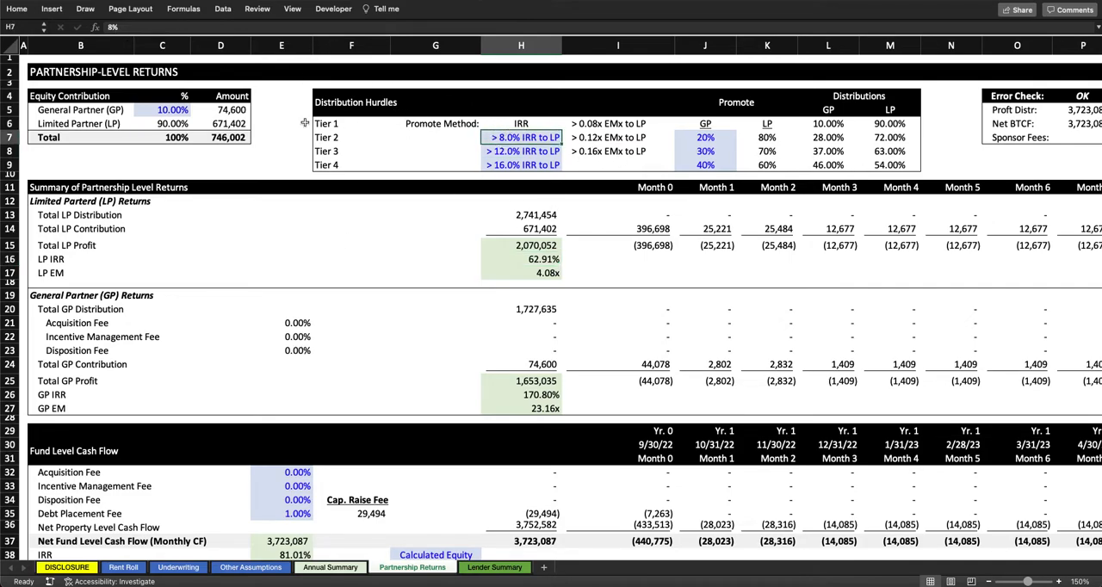
pyautogui.scroll(-2, 242, 262)
pyautogui.scroll(3, 242, 262)
# Step: Switch the Fund Level Cash Flow equity toggle to Override Equity and check its effect on contributions and returns
pyautogui.scroll(-3, 242, 267)
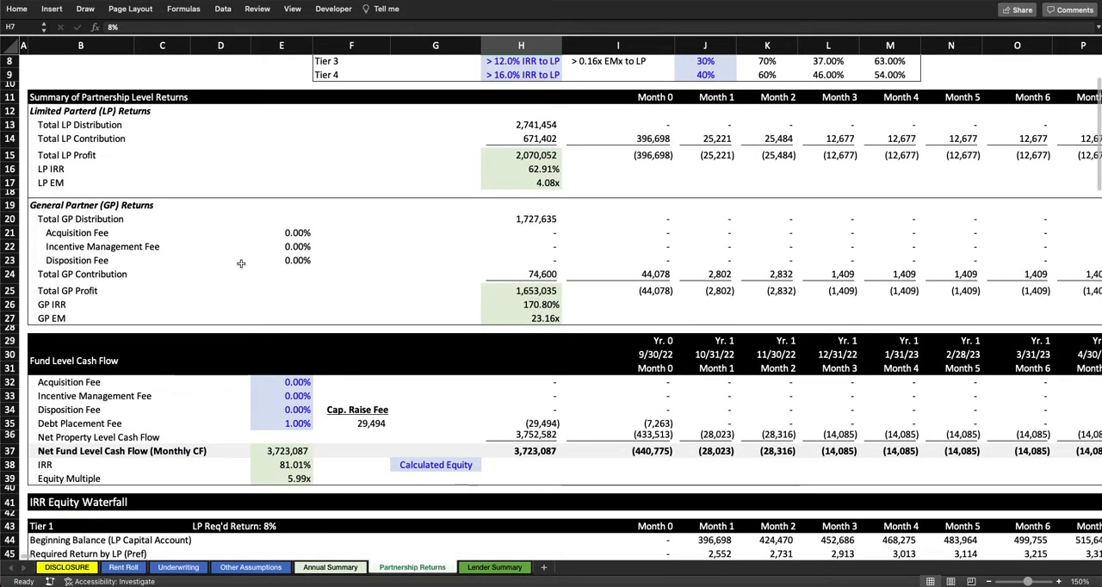
pyautogui.click(437, 464)
pyautogui.click(485, 465)
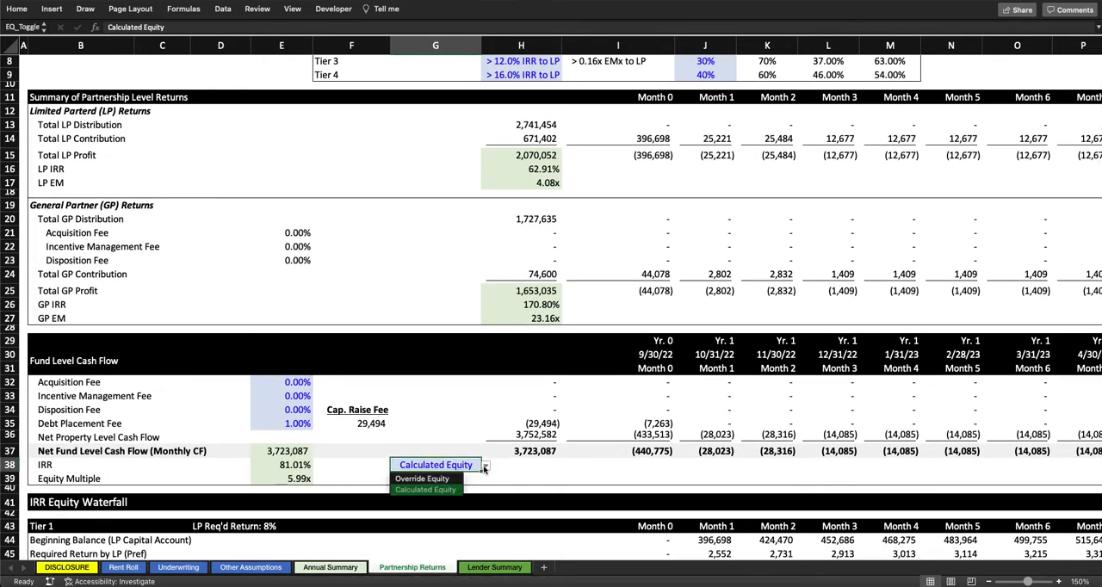
pyautogui.click(422, 490)
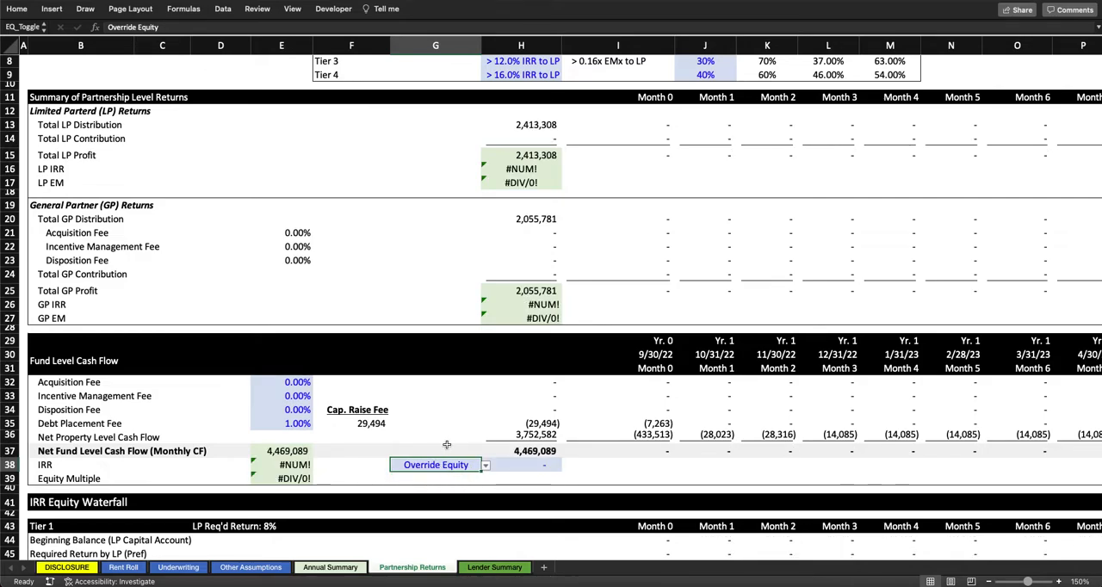
pyautogui.scroll(2, 443, 450)
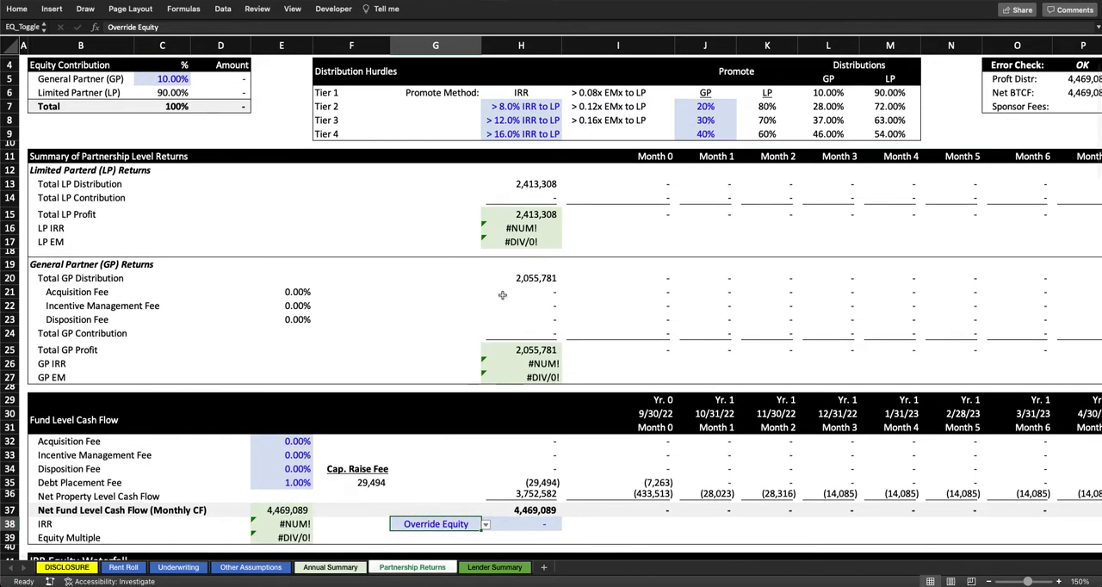
pyautogui.scroll(1, 439, 328)
pyautogui.scroll(-2, 439, 327)
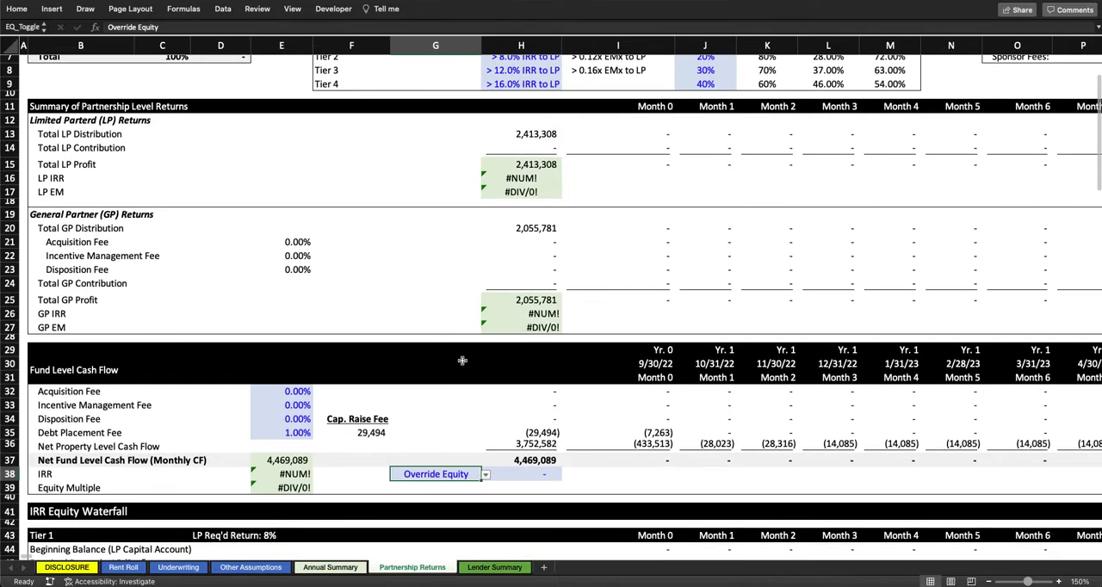
# Step: Return the equity toggle to Calculated Equity
pyautogui.click(490, 474)
pyautogui.click(448, 475)
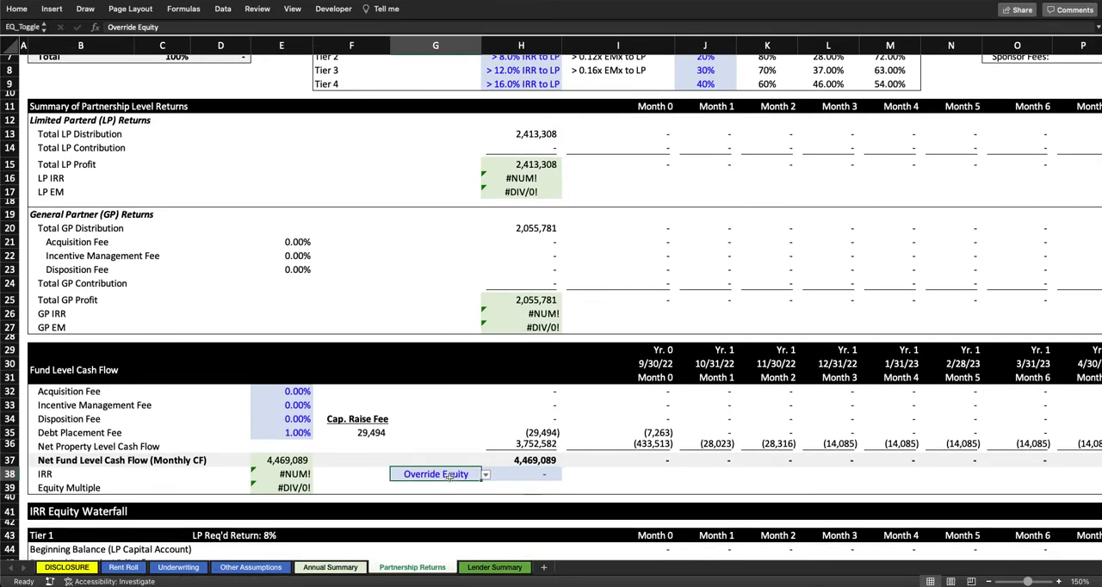
pyautogui.click(485, 475)
pyautogui.click(433, 503)
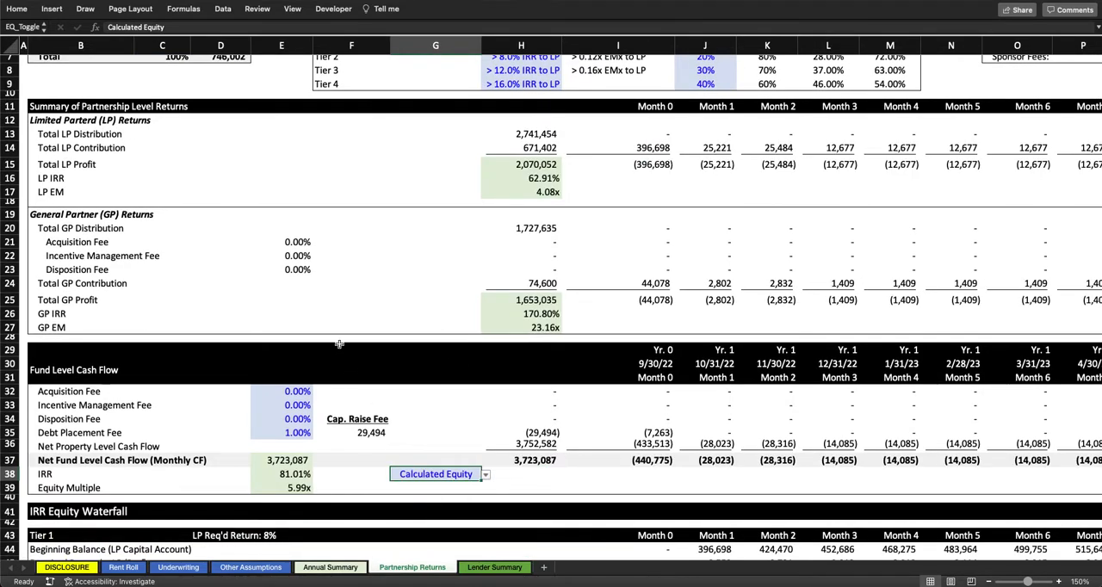
# Step: Inspect the total Equity Contribution formula and trace the negative months it sums in the Net Fund Level Cash Flow row
pyautogui.scroll(2, 344, 349)
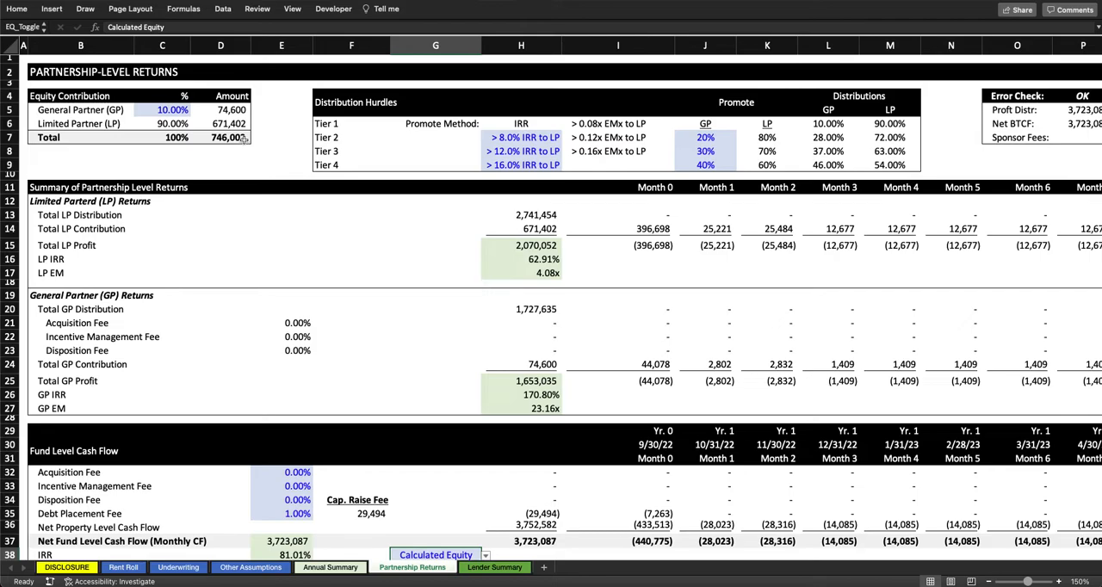
pyautogui.click(229, 138)
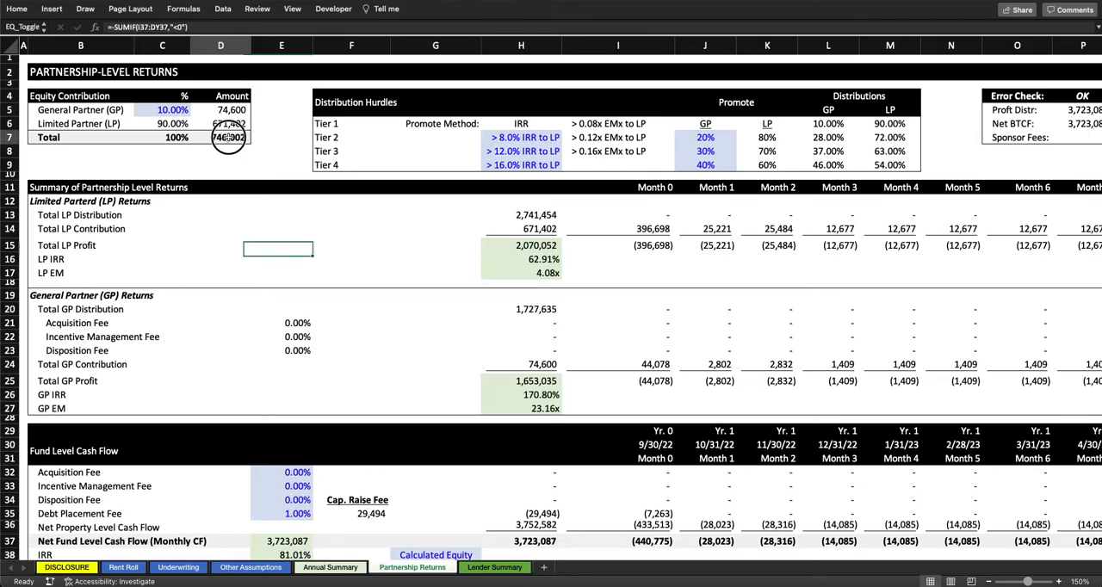
pyautogui.scroll(-4, 403, 331)
pyautogui.hscroll(1, 403, 331)
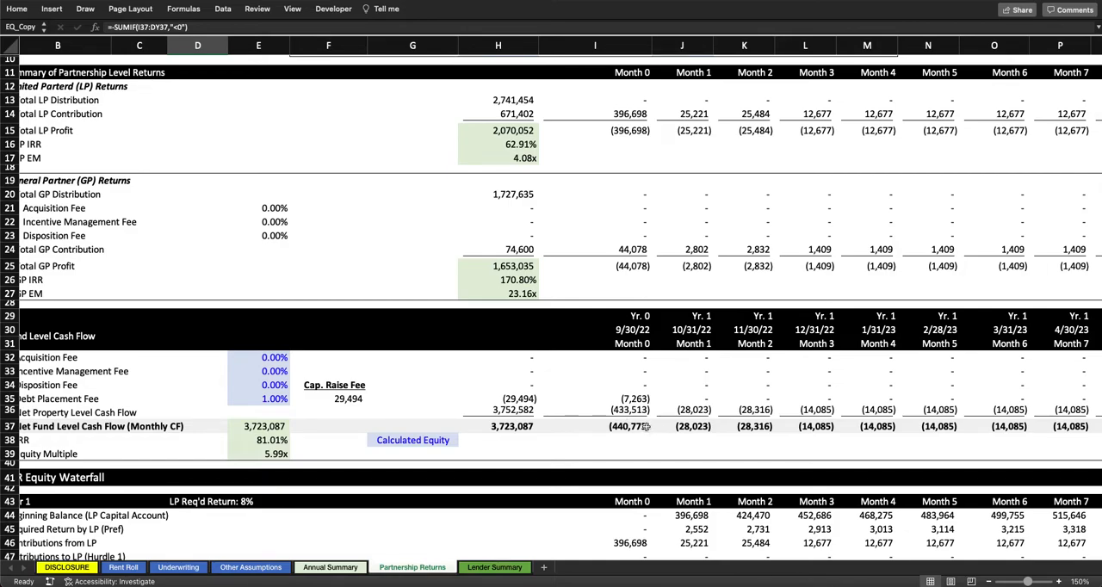
pyautogui.hscroll(3, 645, 426)
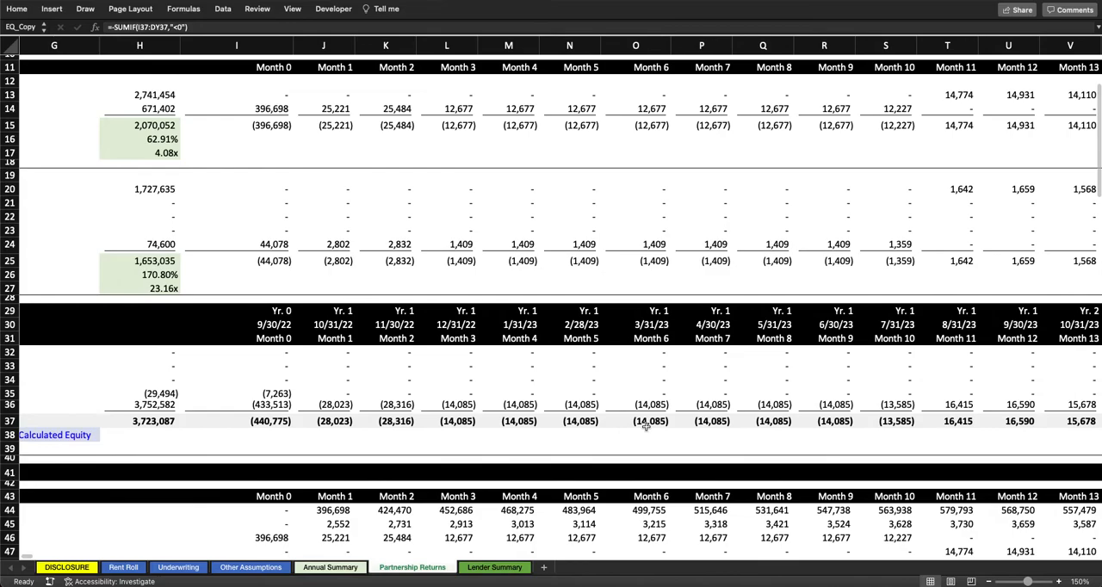
pyautogui.hscroll(3, 468, 416)
pyautogui.hscroll(-8, 482, 418)
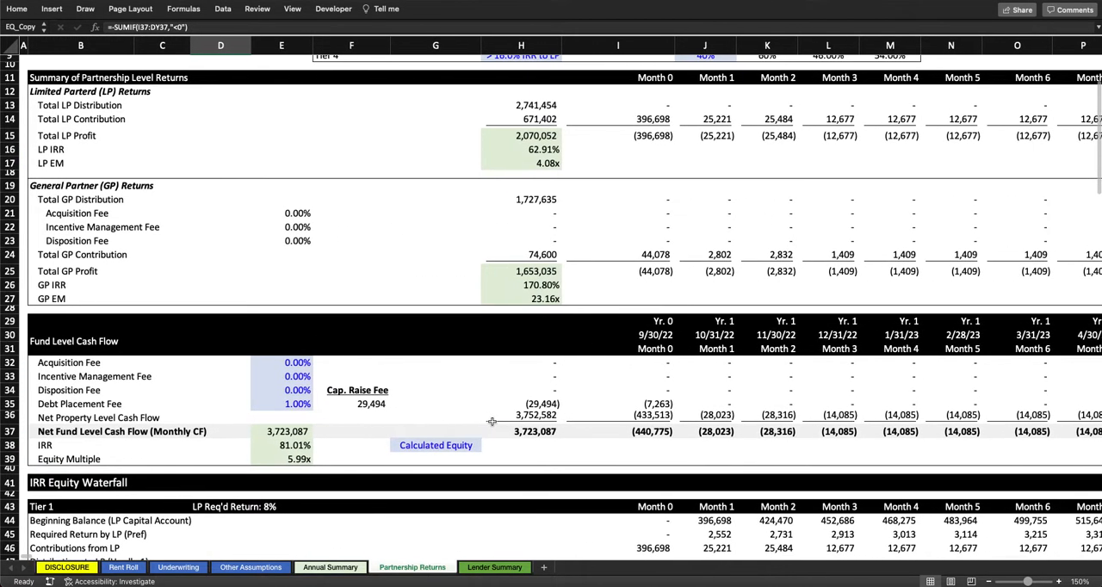
pyautogui.scroll(5, 465, 435)
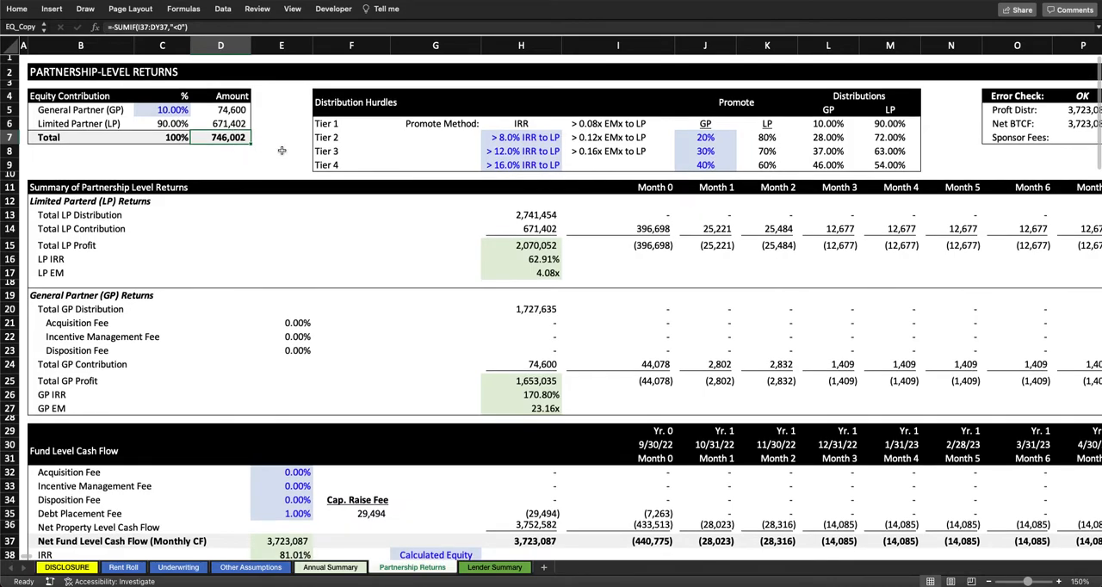
# Step: Set the equity toggle to Override Equity with an amount of 746,002 and check the fund level IRR formula
pyautogui.scroll(-2, 382, 526)
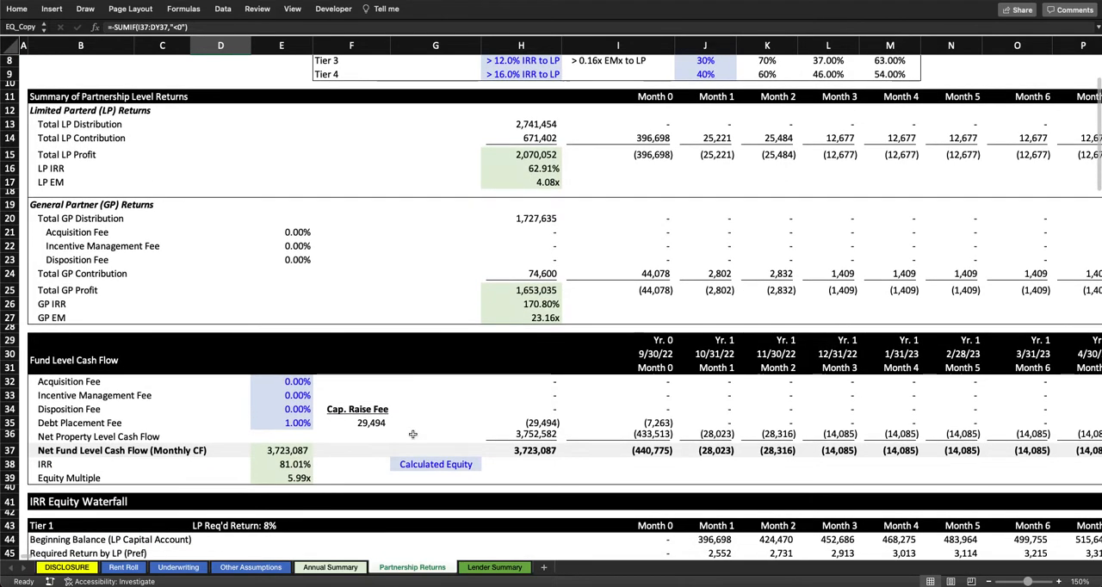
pyautogui.click(419, 463)
pyautogui.click(485, 466)
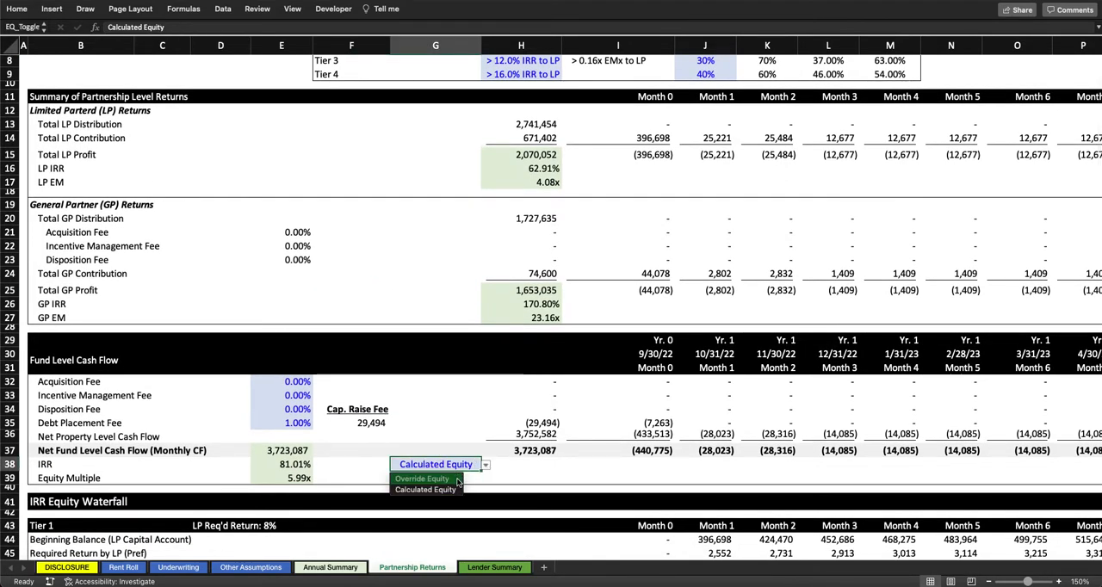
pyautogui.click(422, 479)
pyautogui.click(544, 466)
pyautogui.write('746,0')
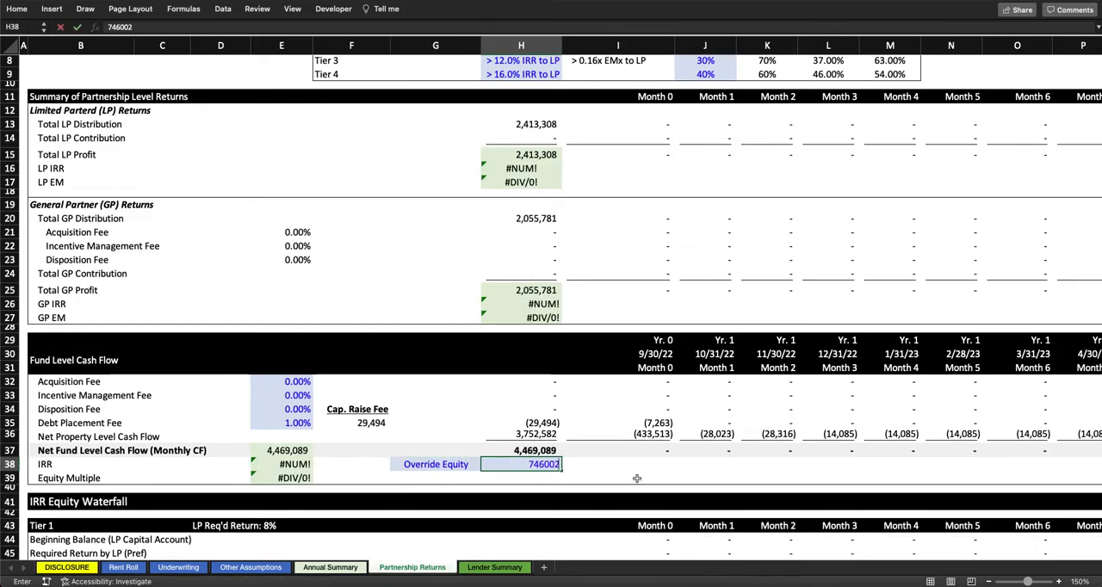
pyautogui.write('02')
pyautogui.press('Return')
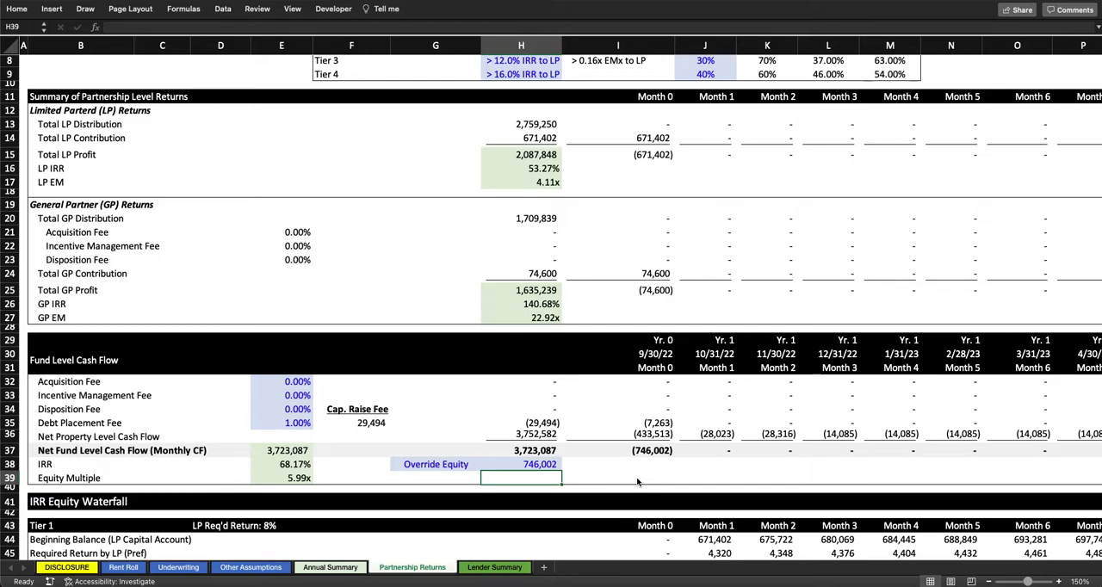
pyautogui.click(295, 460)
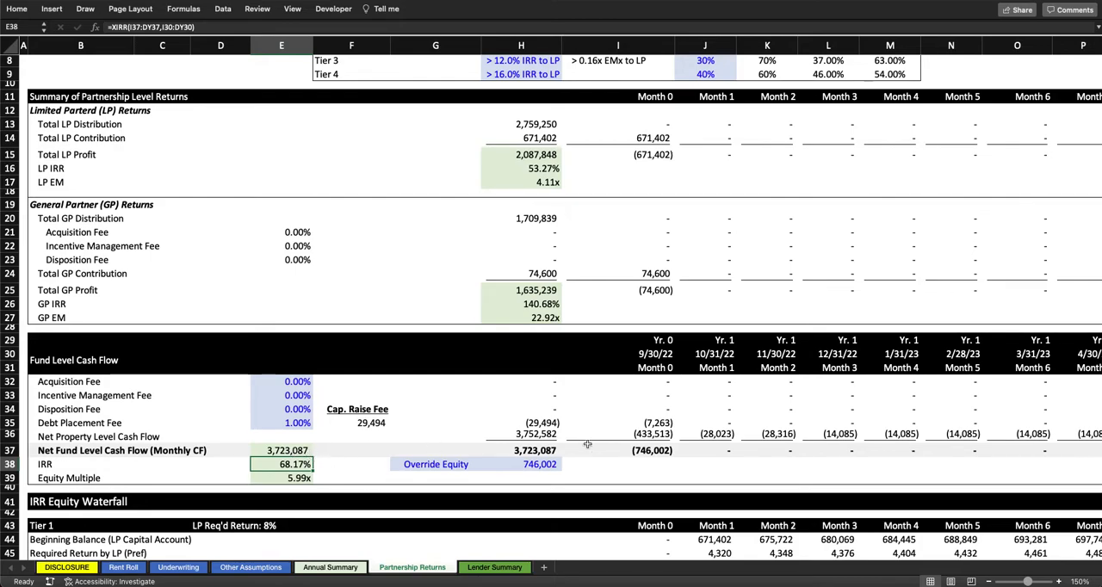
# Step: Set the override equity amount to 1,000,000 and check its effect on the Equity Contribution amounts and partnership returns
pyautogui.scroll(3, 585, 443)
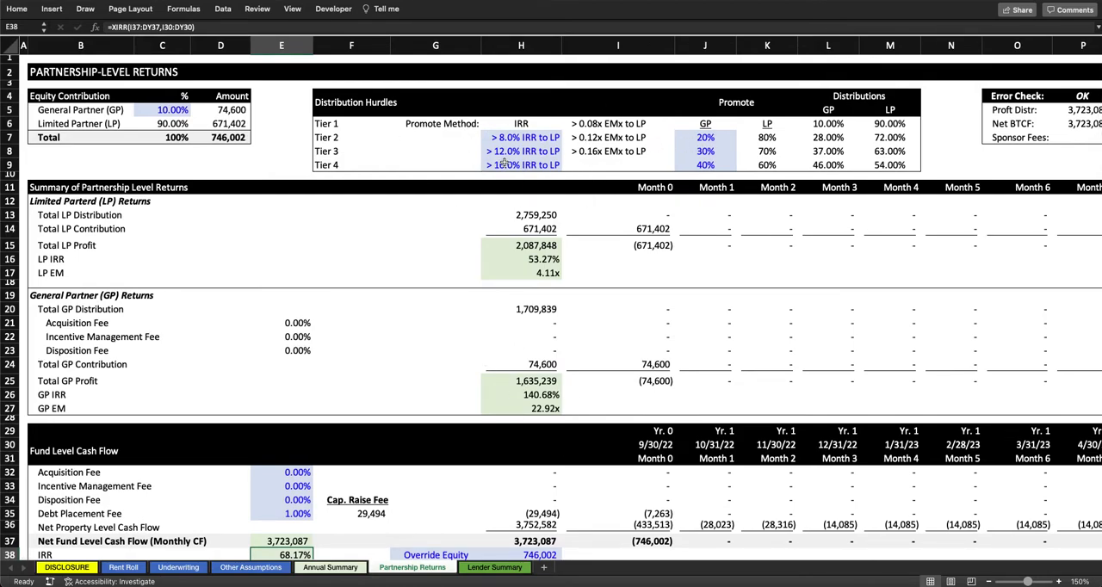
pyautogui.scroll(-3, 372, 336)
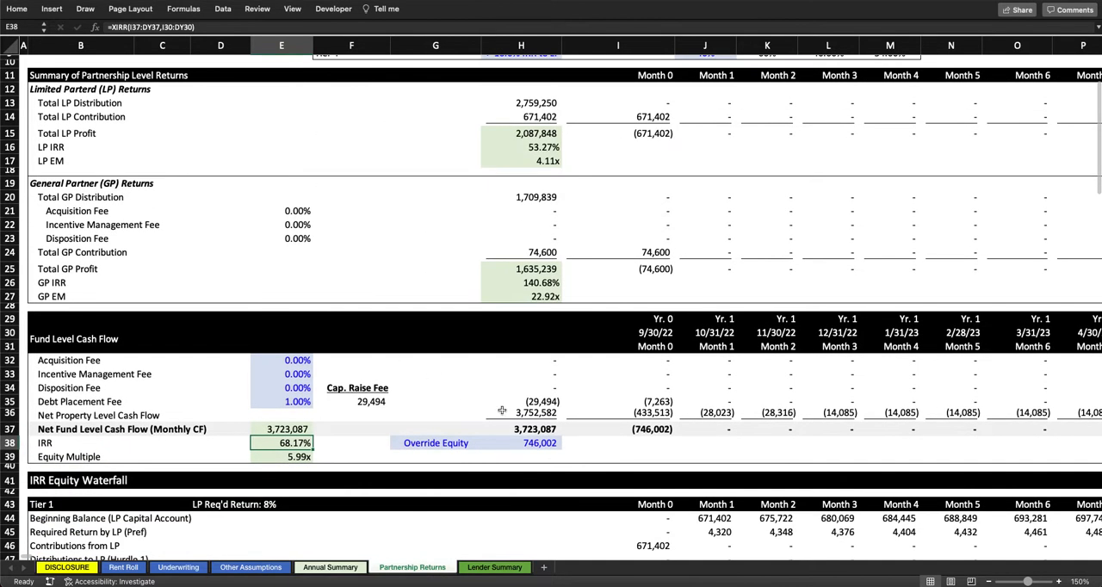
pyautogui.click(541, 442)
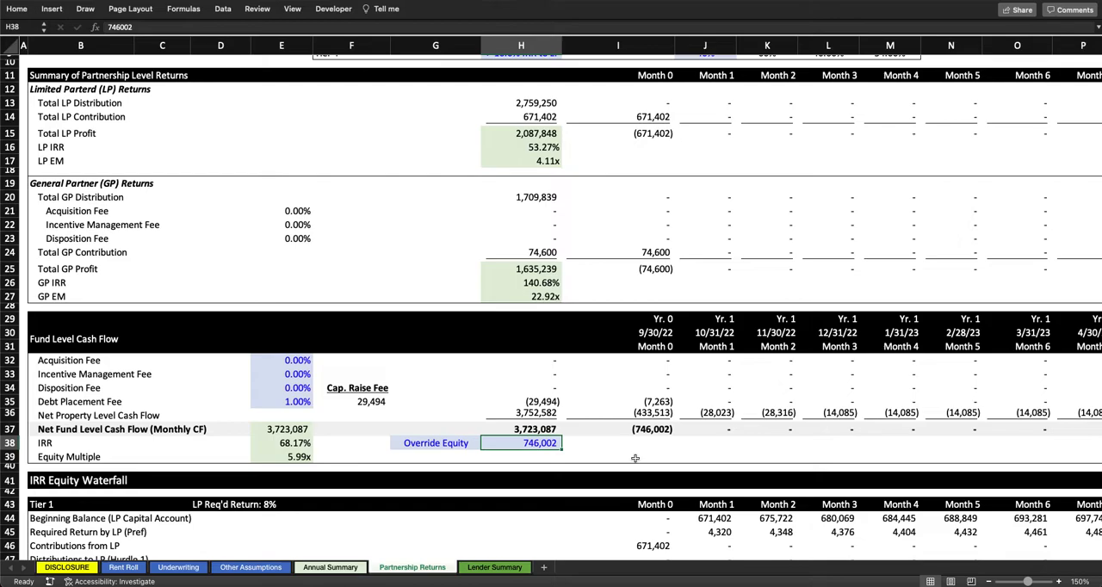
pyautogui.write('1000000')
pyautogui.press('Return')
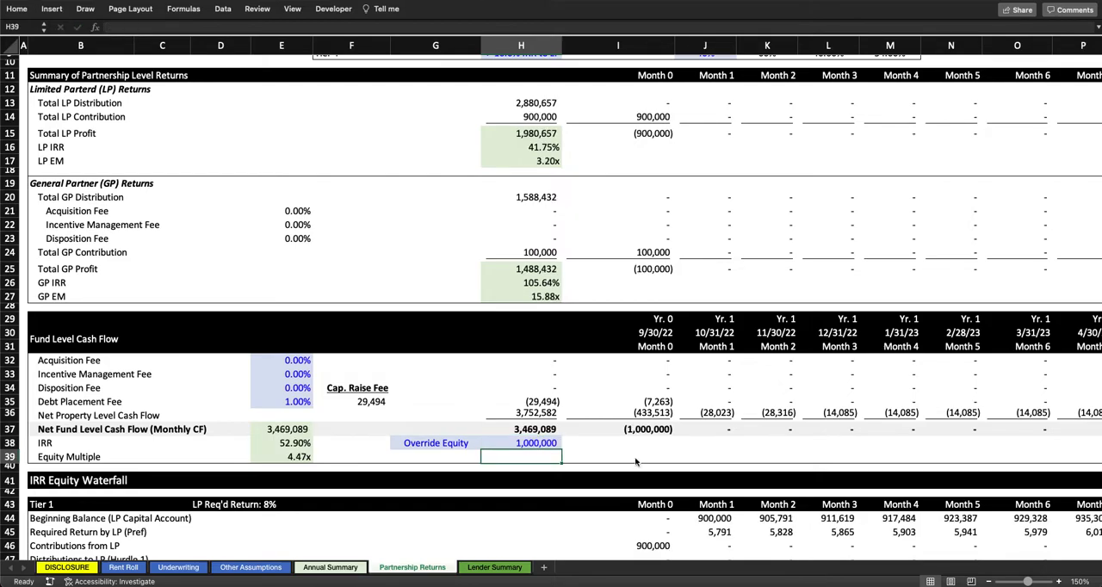
pyautogui.scroll(3, 297, 374)
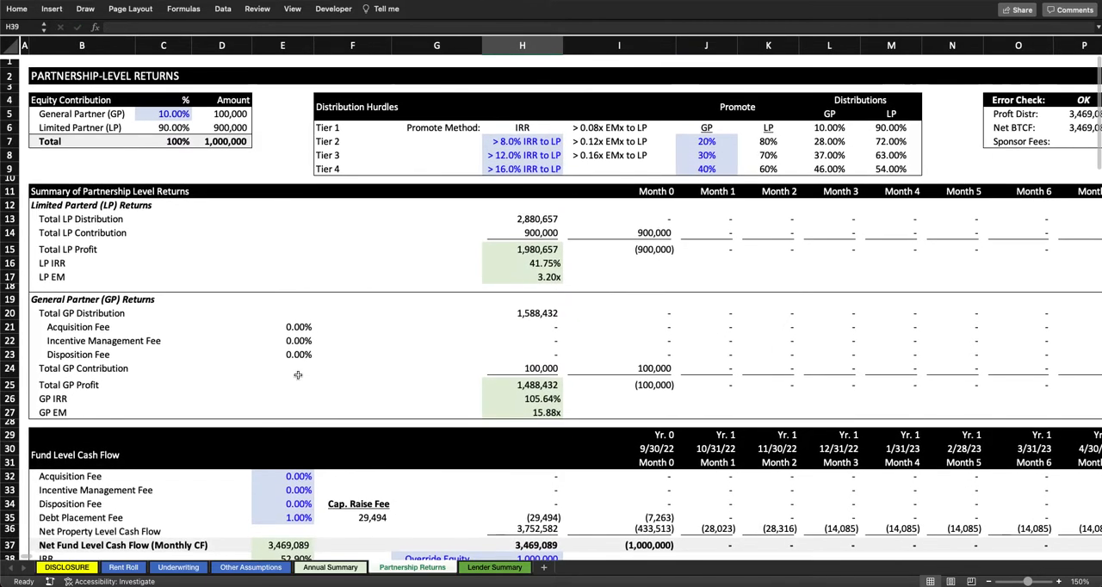
pyautogui.click(230, 125)
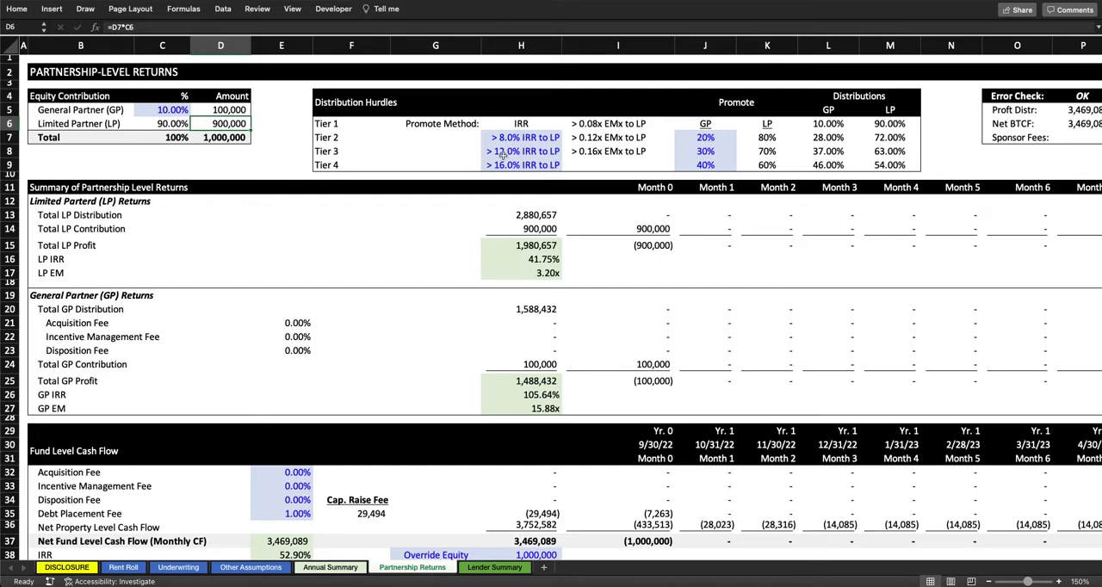
# Step: Restore the override equity amount to 746,002 and switch the Fund Level Cash Flow equity toggle to Calculated Equity
pyautogui.scroll(-5, 508, 150)
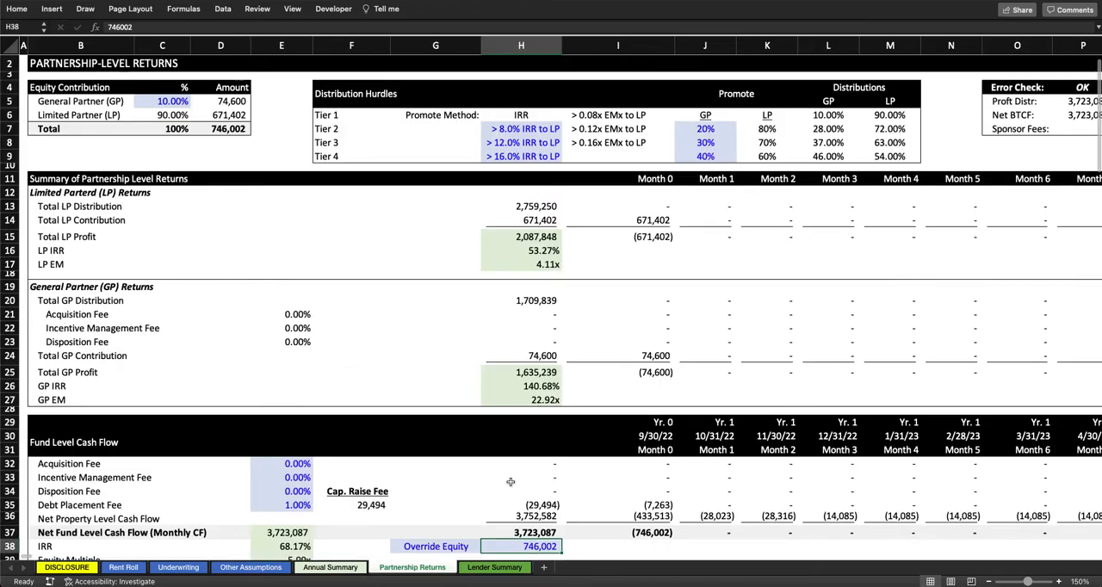
pyautogui.scroll(-2, 509, 345)
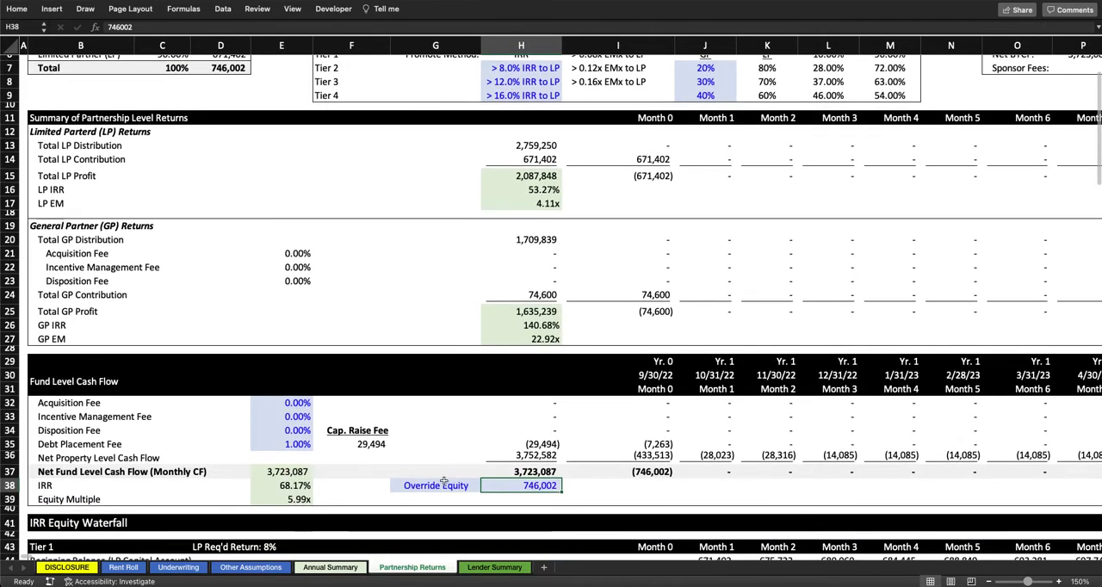
pyautogui.click(436, 486)
pyautogui.click(485, 488)
pyautogui.click(425, 516)
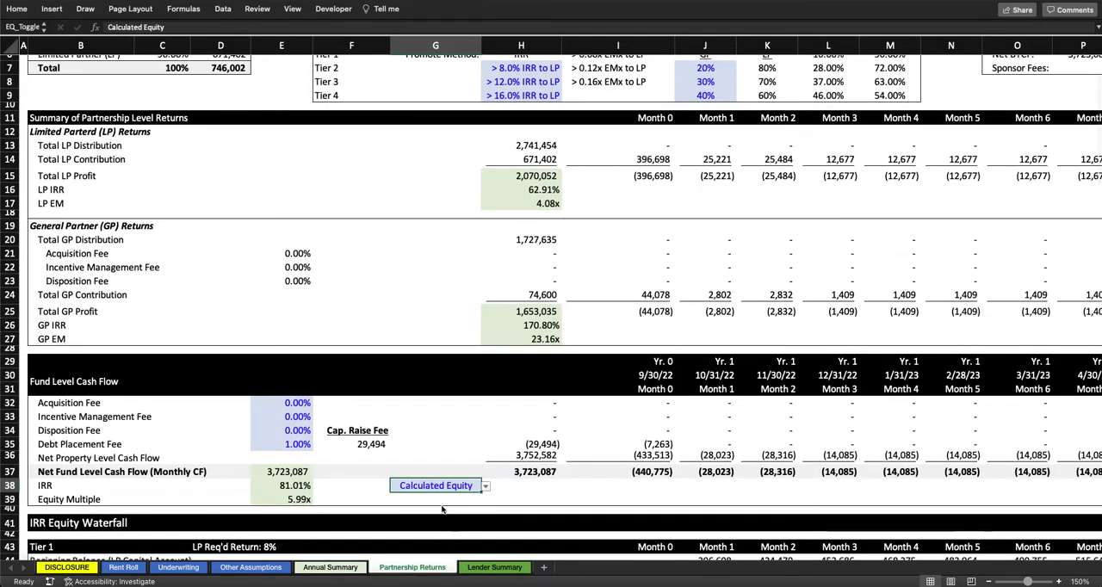
pyautogui.scroll(2, 259, 258)
pyautogui.scroll(-1, 172, 129)
pyautogui.hotkey('ctrl', 'Home')
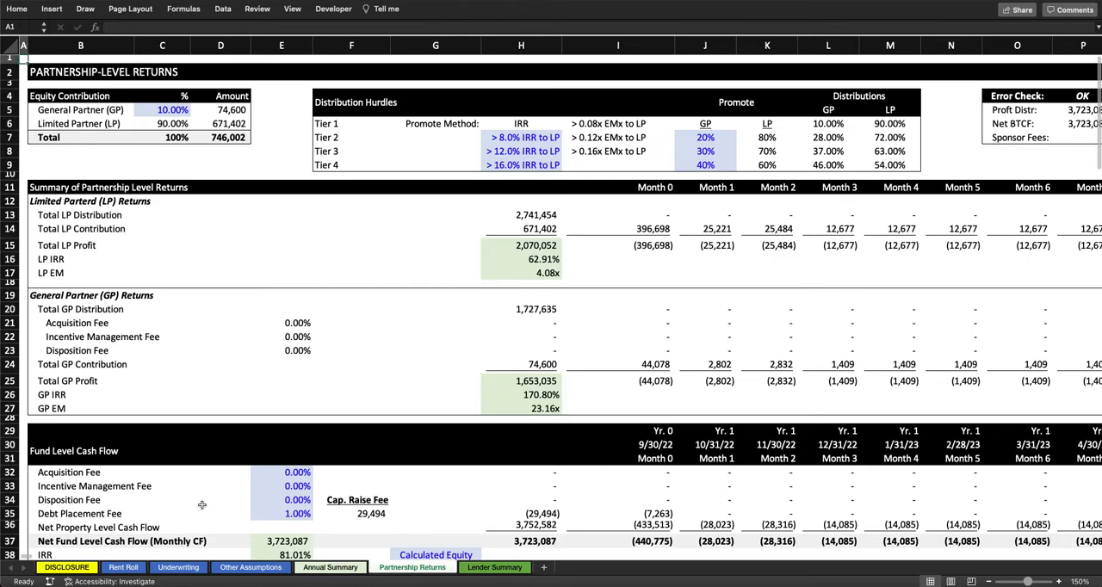
# Step: Examine the Cash on Cash row on the Annual Summary sheet and inspect its Year 3 formula
pyautogui.click(320, 569)
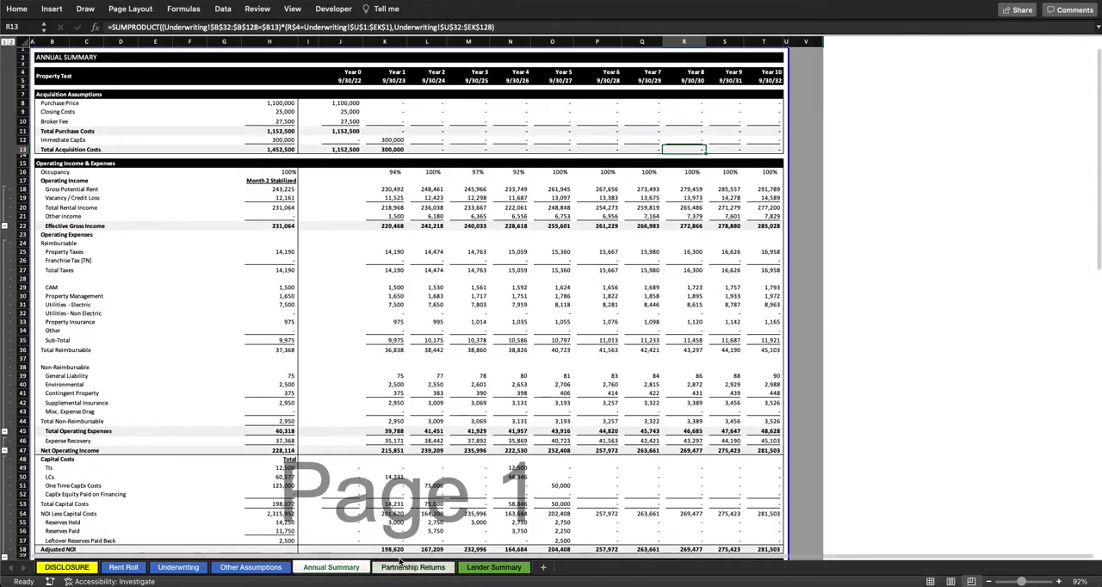
pyautogui.click(505, 311)
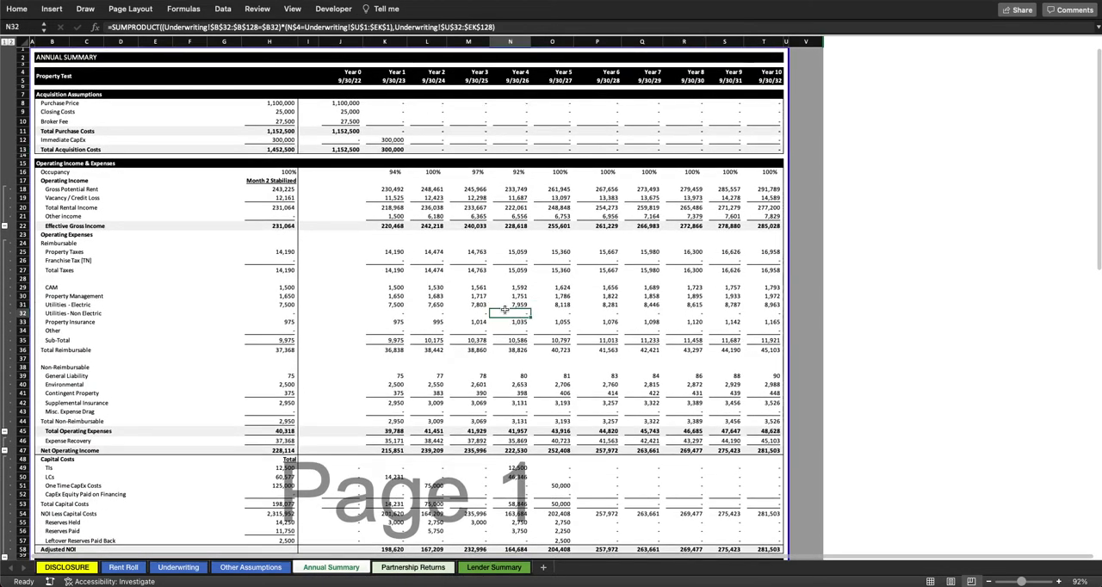
pyautogui.scroll(-9, 248, 183)
pyautogui.scroll(-9, 248, 182)
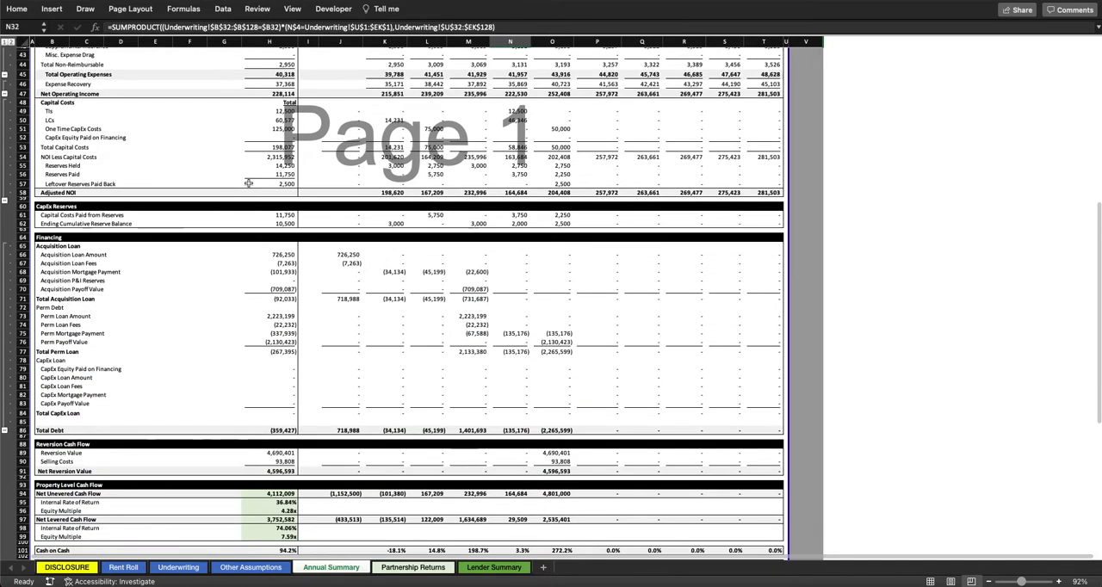
pyautogui.moveTo(62, 442); pyautogui.dragTo(642, 441)
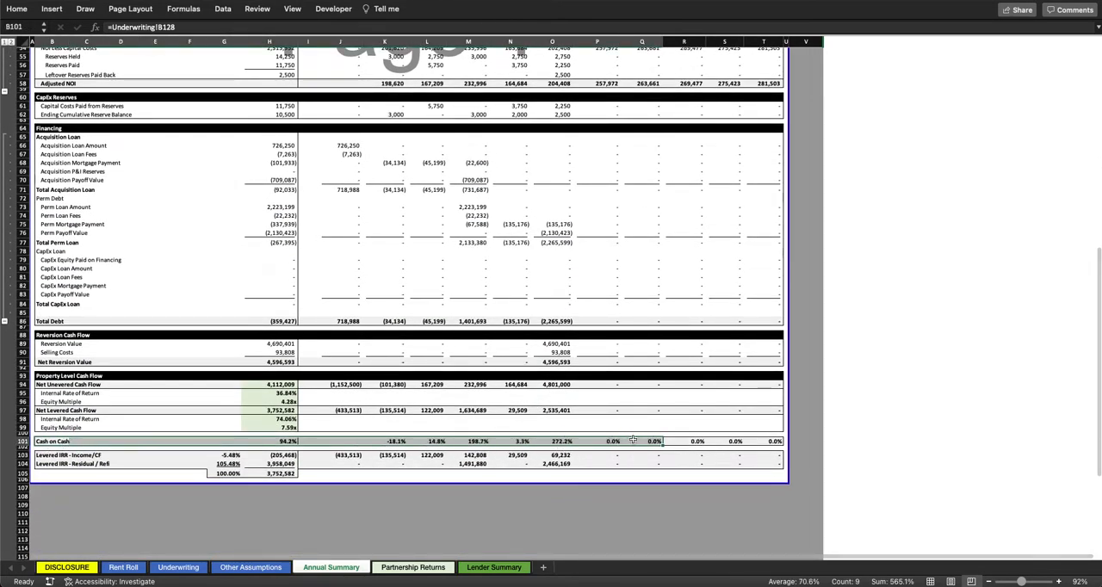
pyautogui.doubleClick(484, 441)
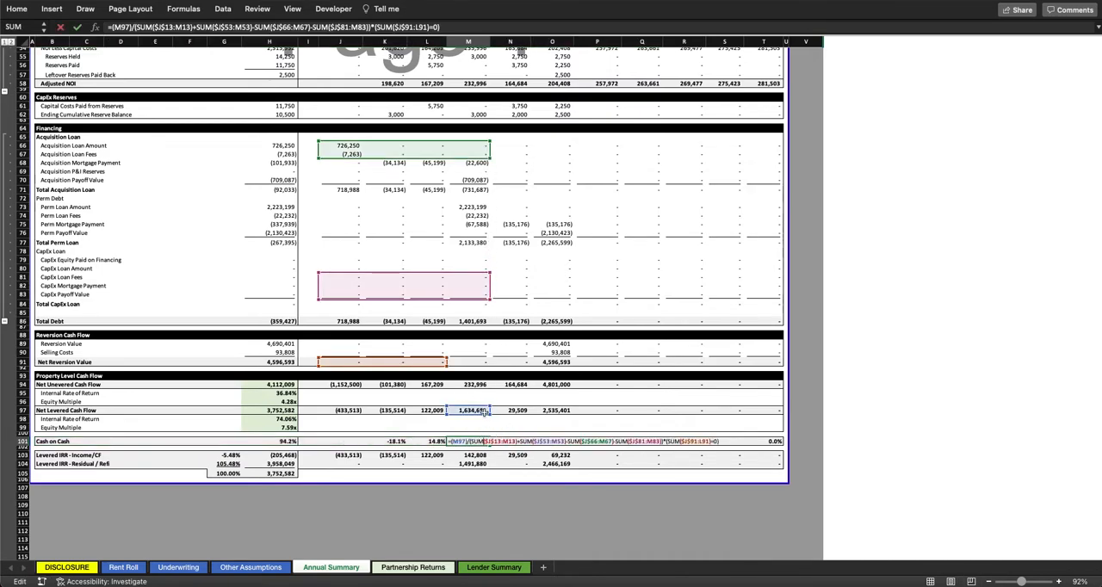
pyautogui.press('Escape')
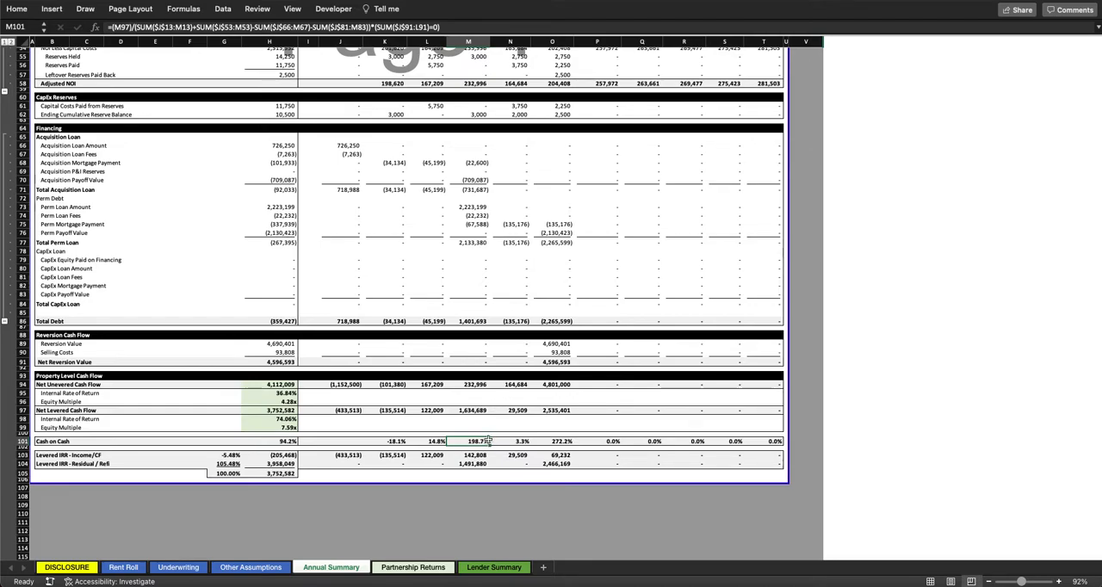
pyautogui.scroll(1, 488, 441)
pyautogui.scroll(1, 488, 441)
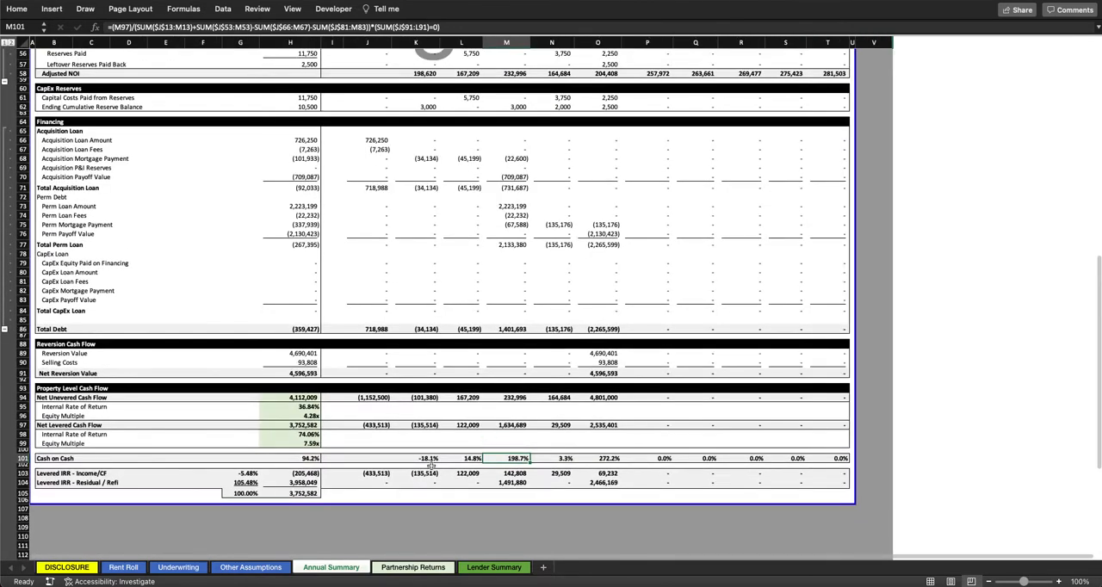
# Step: Set Perm Debt to No in the Financing Assumptions of the Underwriting sheet
pyautogui.click(123, 568)
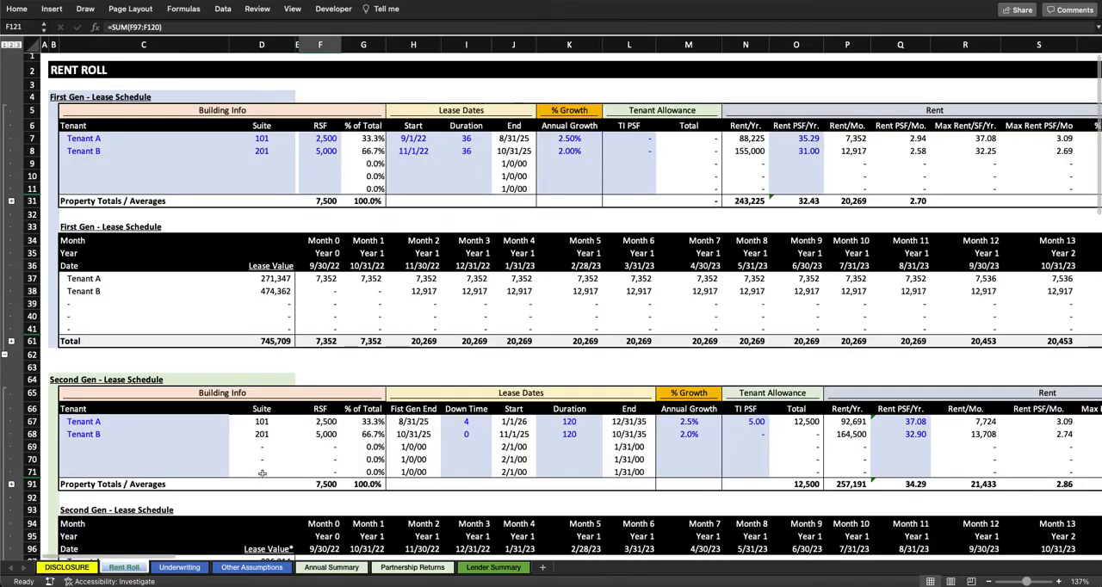
pyautogui.hotkey('ctrl', 'pagedown')
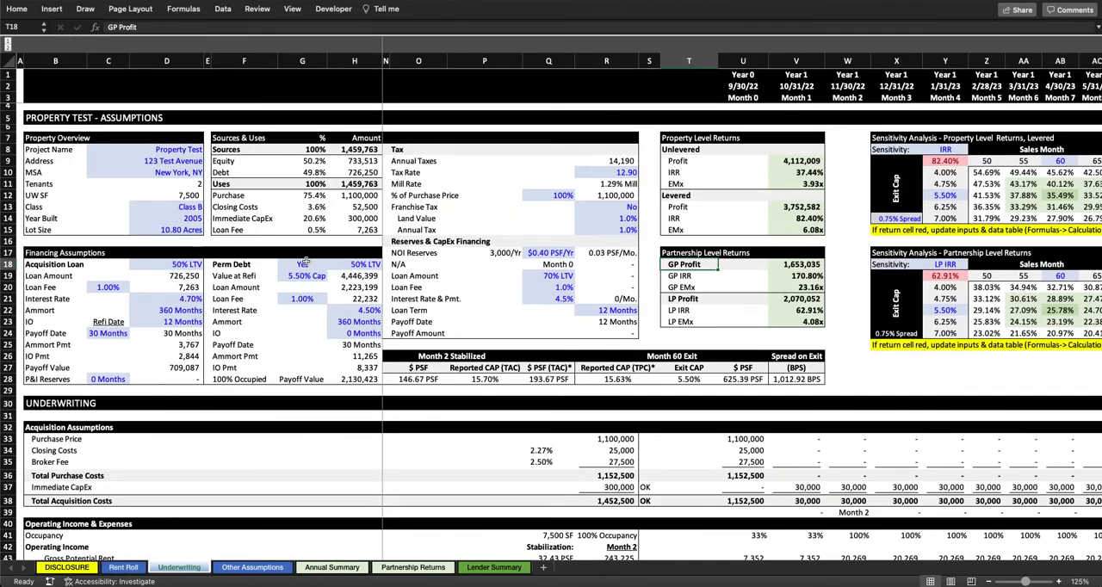
pyautogui.click(303, 264)
pyautogui.click(331, 265)
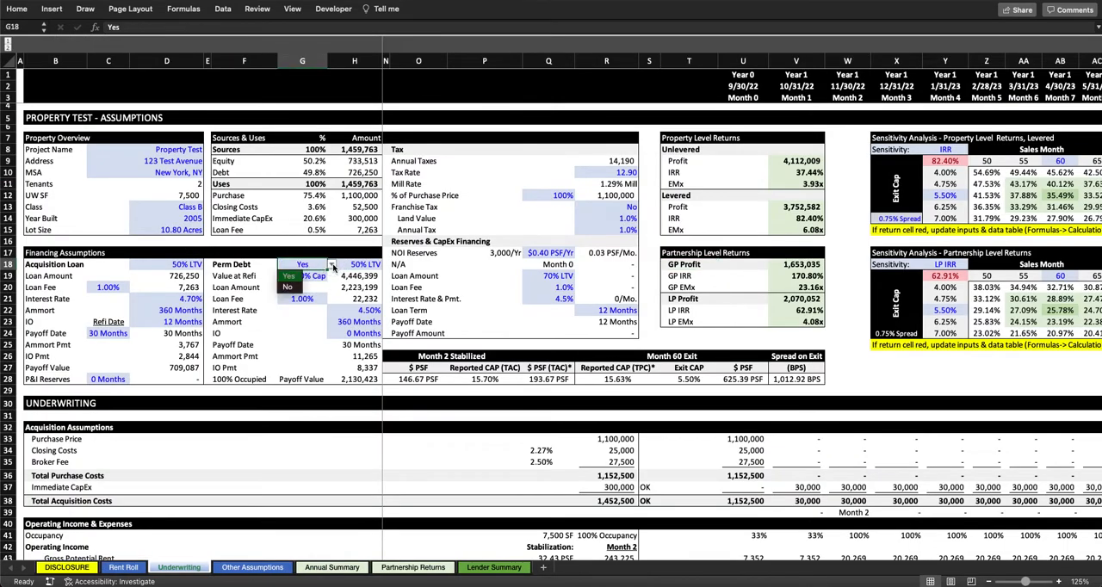
pyautogui.click(289, 288)
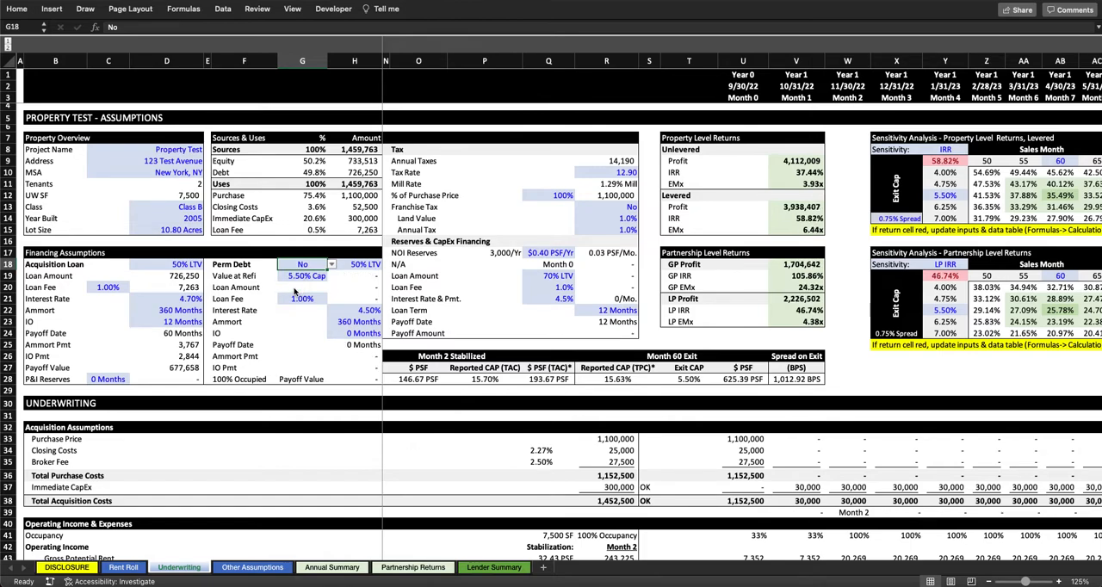
# Step: Compare the Year 2 and Year 3 Cash on Cash figures on the Annual Summary sheet
pyautogui.click(344, 570)
pyautogui.click(511, 458)
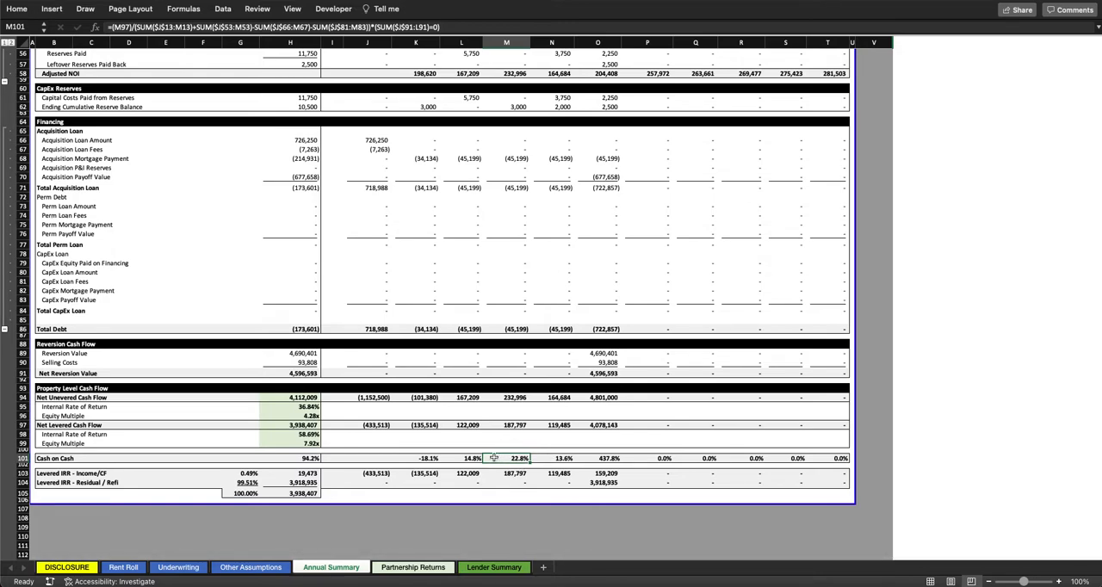
pyautogui.moveTo(470, 458); pyautogui.dragTo(524, 458)
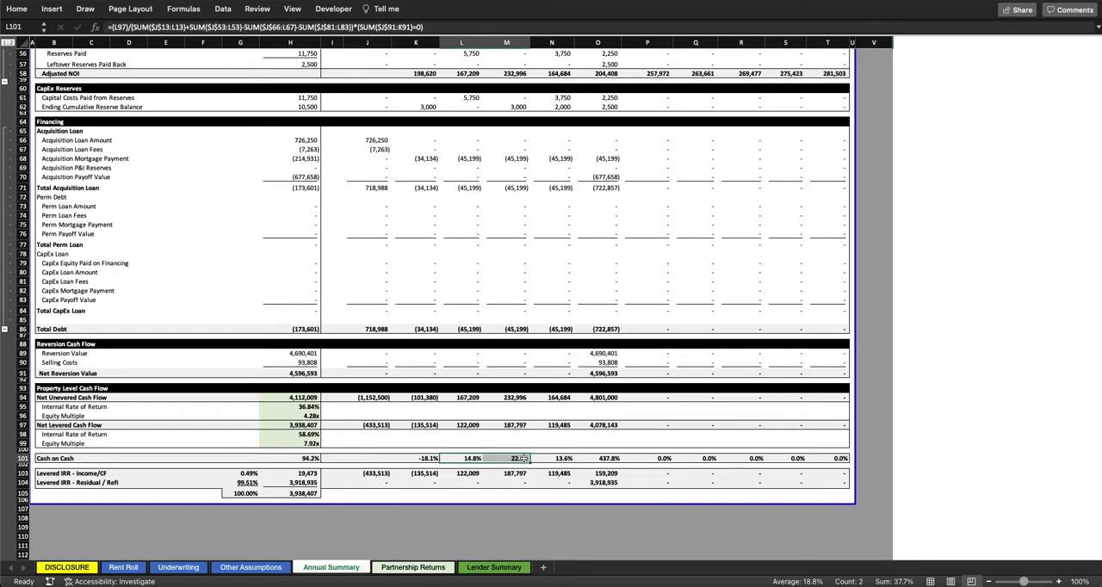
# Step: Trace the cash flow, cost and loan ranges used in the Year 3 Cash on Cash formula and check the Year 4 cell
pyautogui.doubleClick(521, 458)
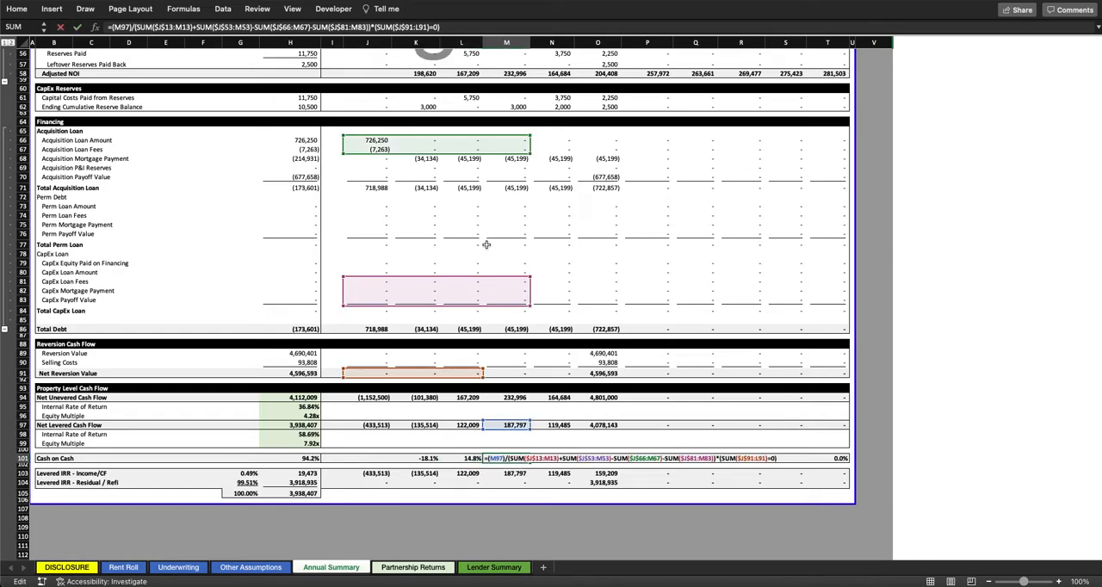
pyautogui.scroll(5, 487, 244)
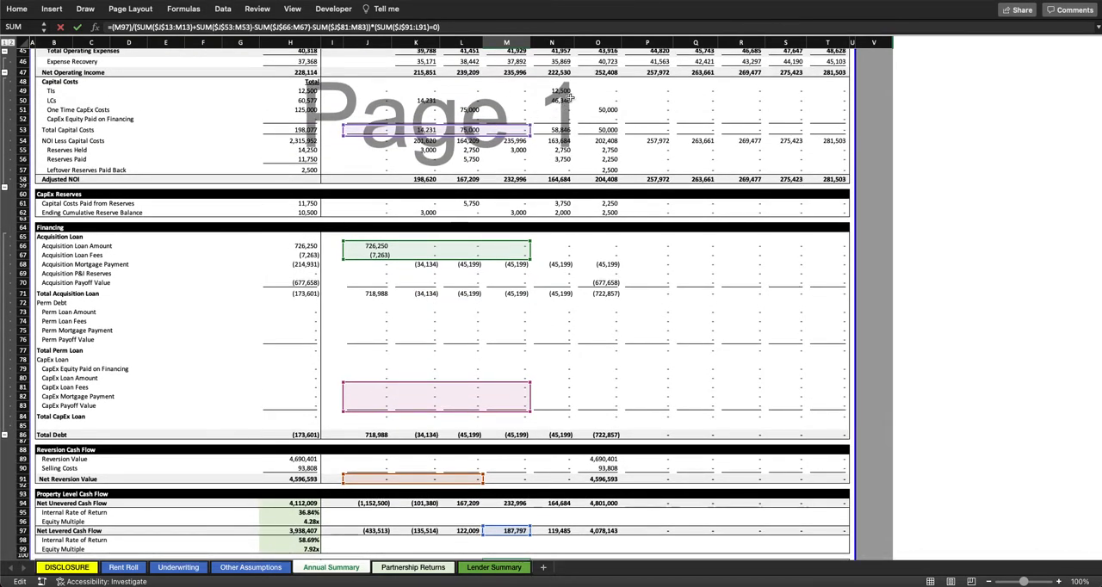
pyautogui.scroll(1, 562, 103)
pyautogui.scroll(2, 562, 102)
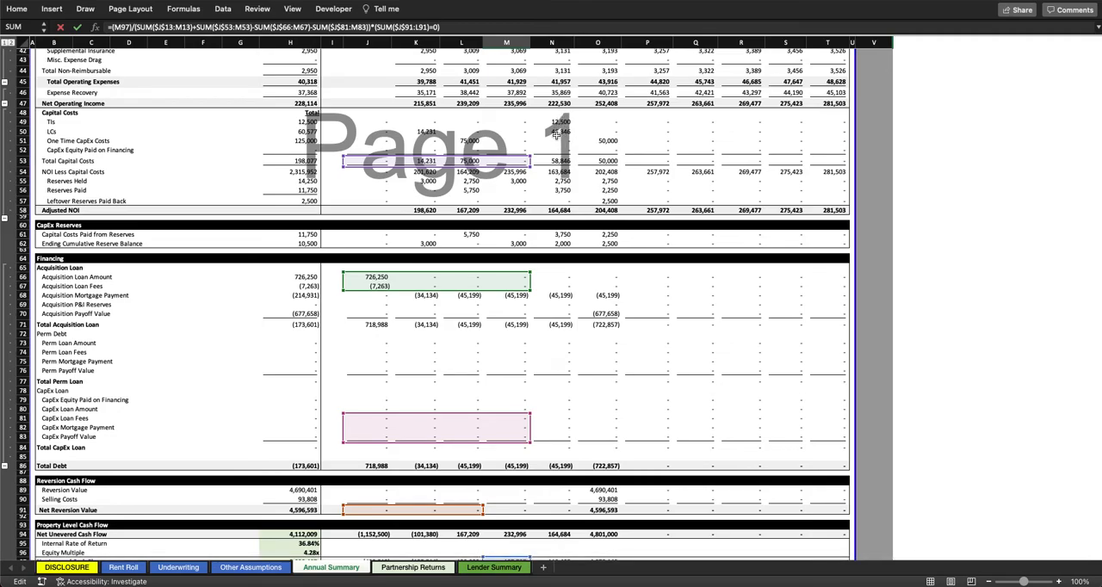
pyautogui.scroll(10, 560, 129)
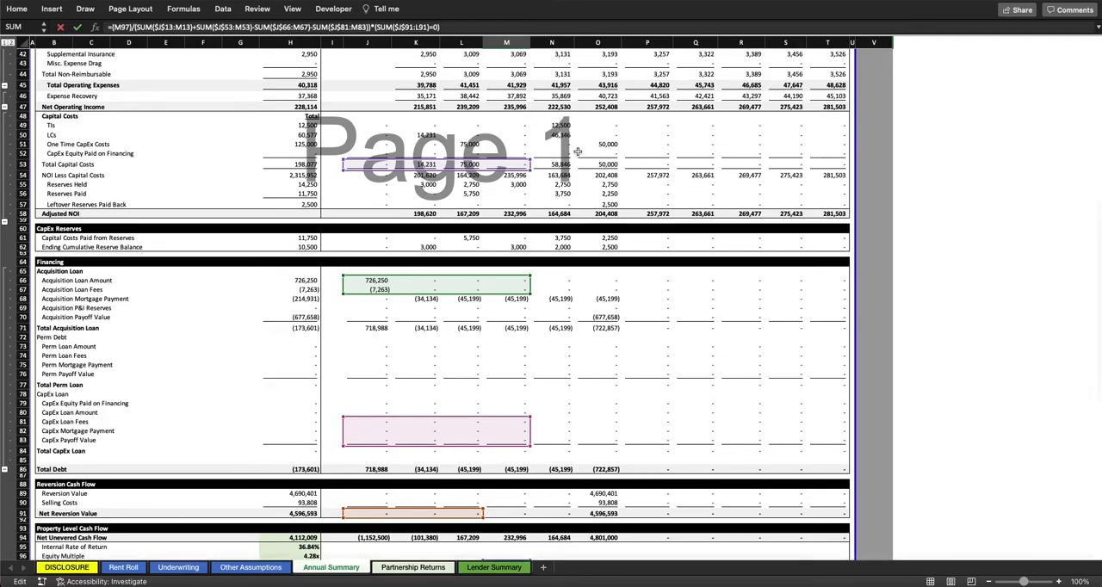
pyautogui.scroll(3, 574, 140)
pyautogui.scroll(-6, 560, 129)
pyautogui.scroll(-5, 559, 126)
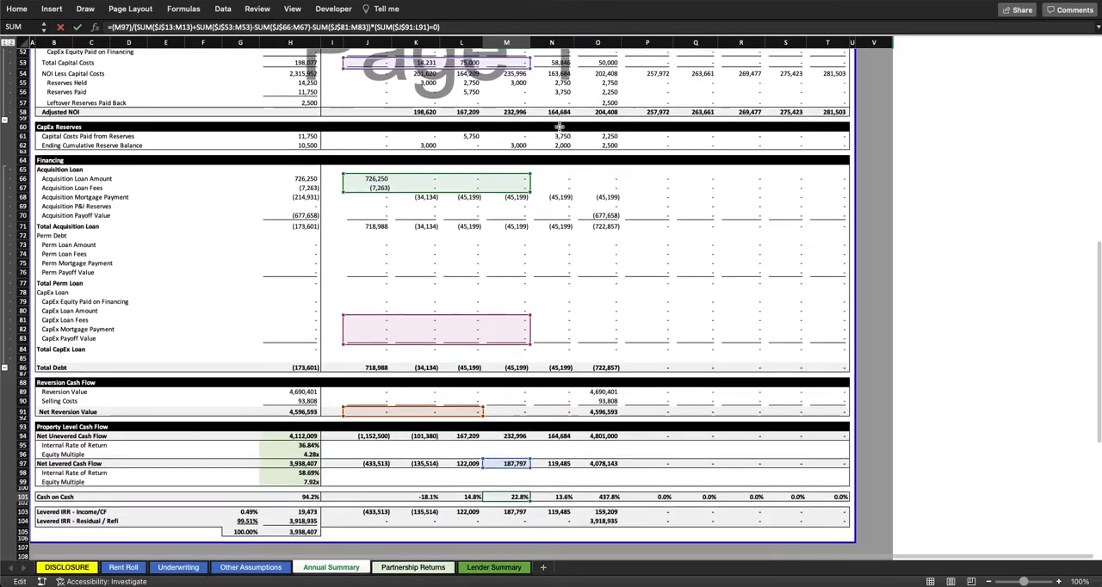
pyautogui.press('Escape')
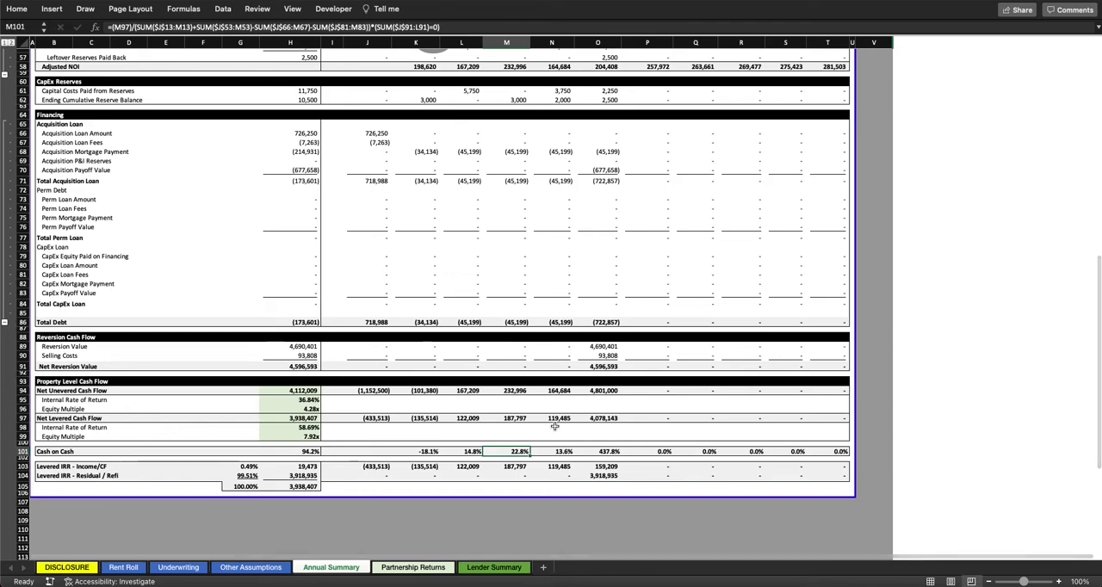
pyautogui.click(559, 452)
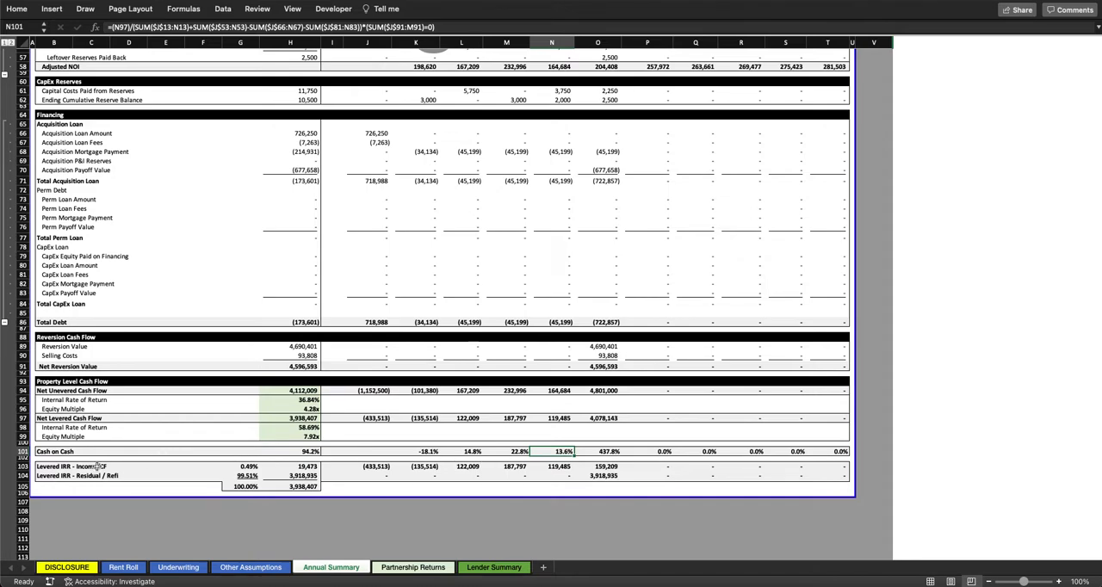
# Step: Examine the Year 0 to Year 5 values and totals of the Levered IRR Income/CF and Residual/Refi rows
pyautogui.moveTo(371, 465); pyautogui.dragTo(596, 466)
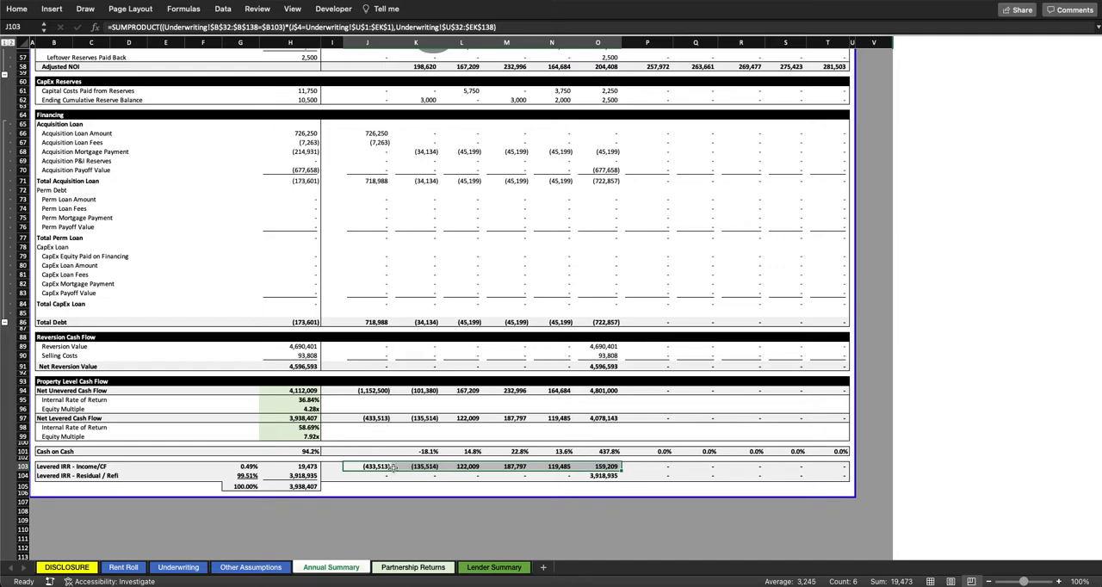
pyautogui.moveTo(373, 476); pyautogui.dragTo(597, 475)
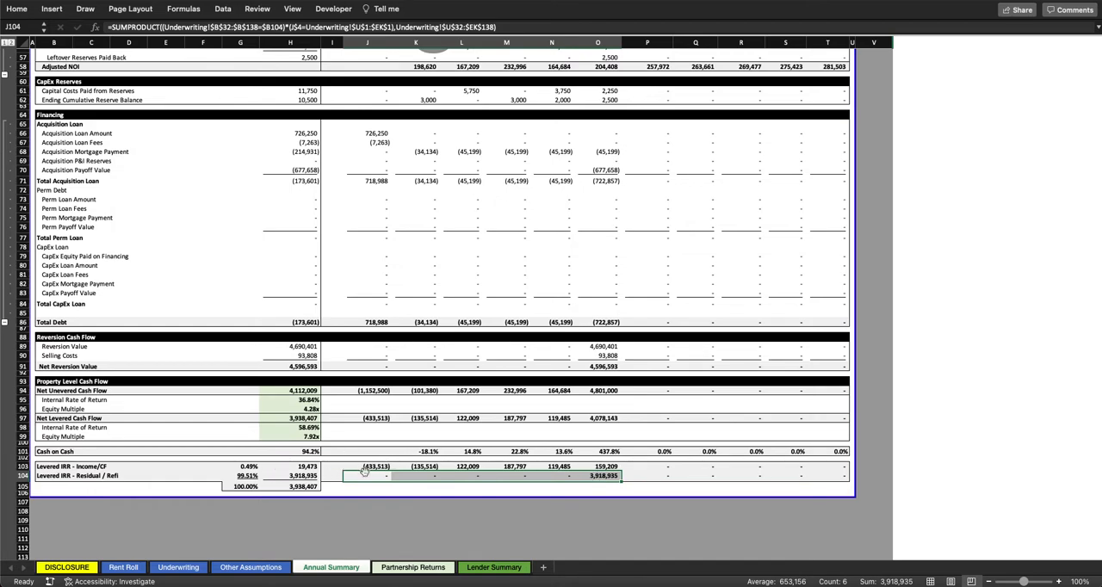
pyautogui.moveTo(366, 475); pyautogui.dragTo(609, 476)
pyautogui.click(604, 466)
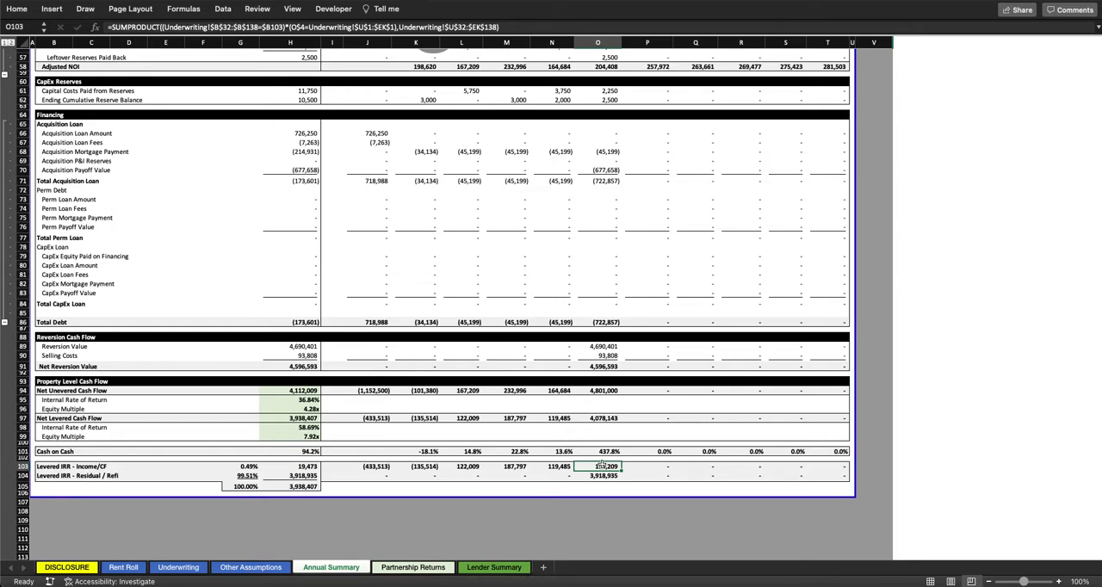
pyautogui.click(313, 467)
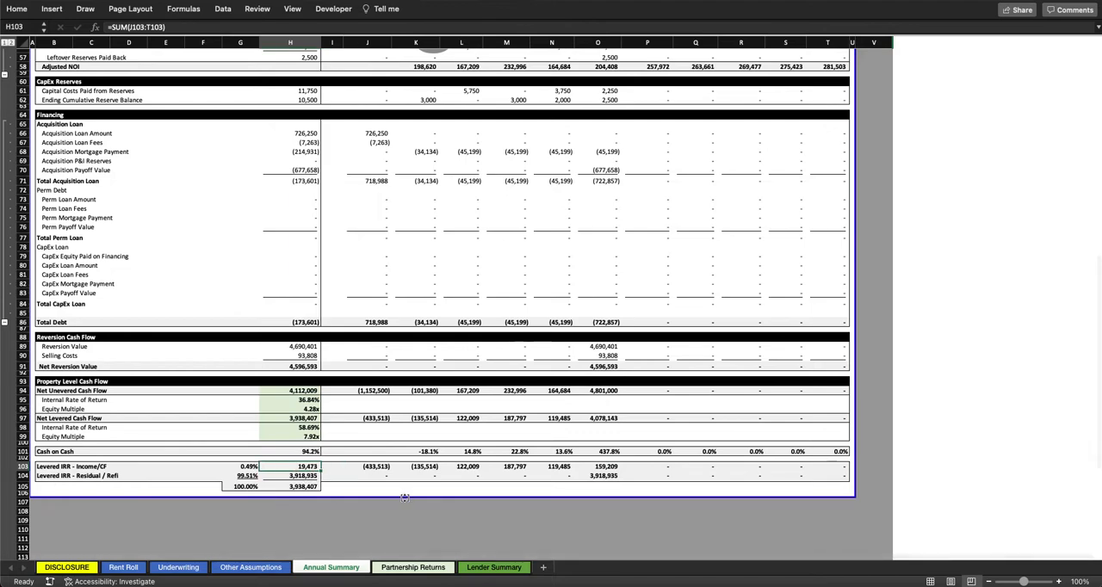
pyautogui.click(300, 477)
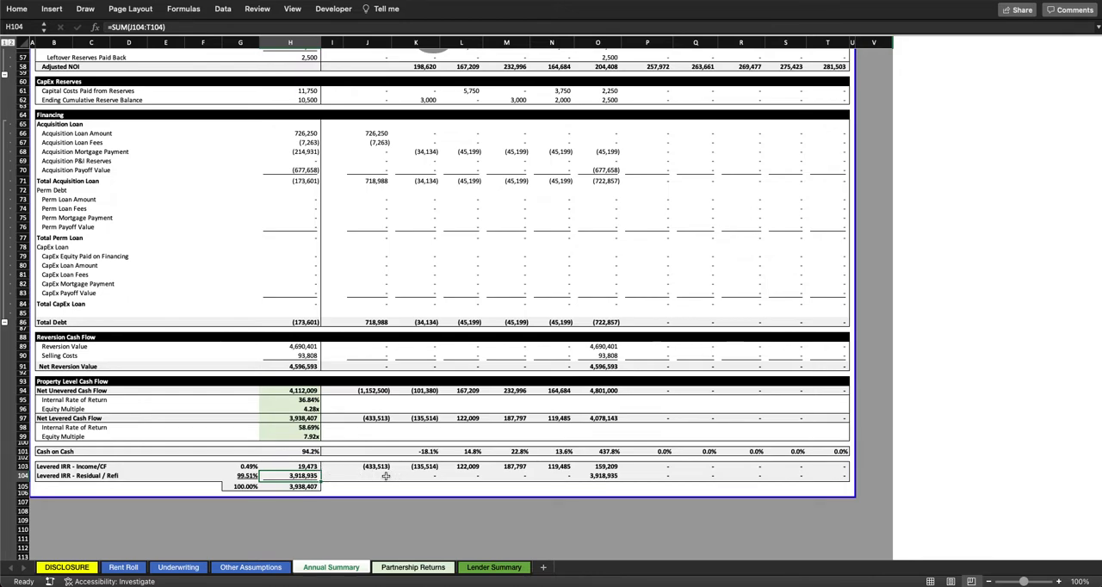
# Step: Compare the Net Levered Cash Flow total with the combined Levered IRR Income/CF and Residual/Refi totals on the Annual Summary sheet
pyautogui.click(310, 418)
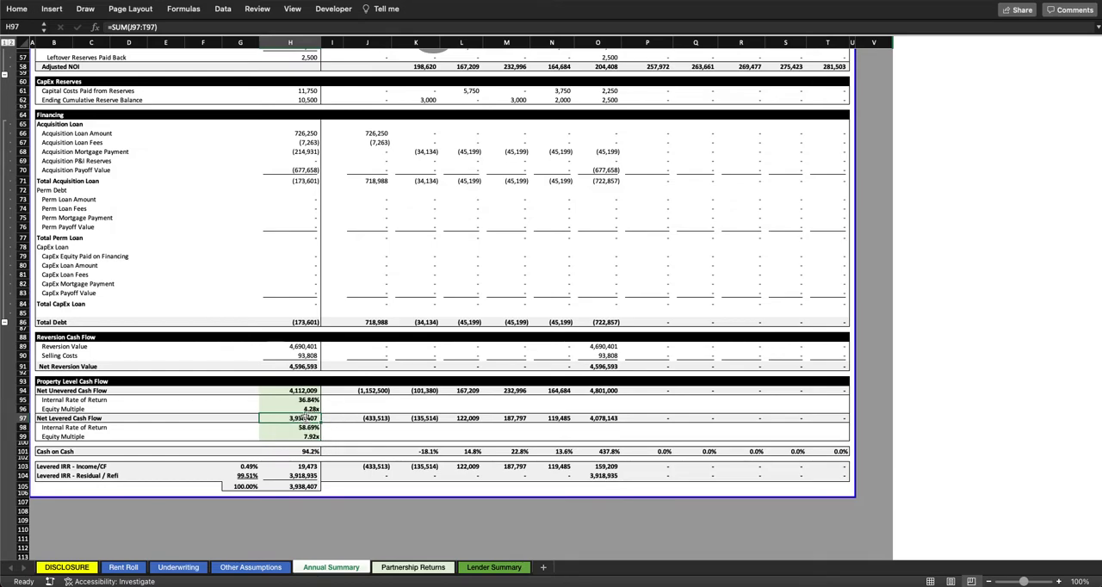
pyautogui.click(310, 487)
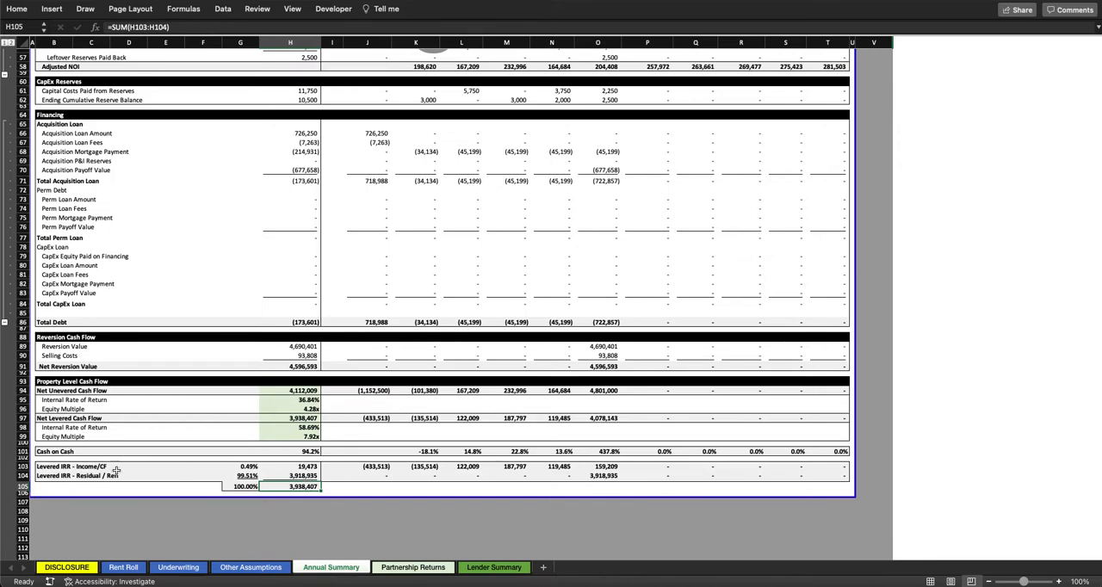
pyautogui.click(313, 466)
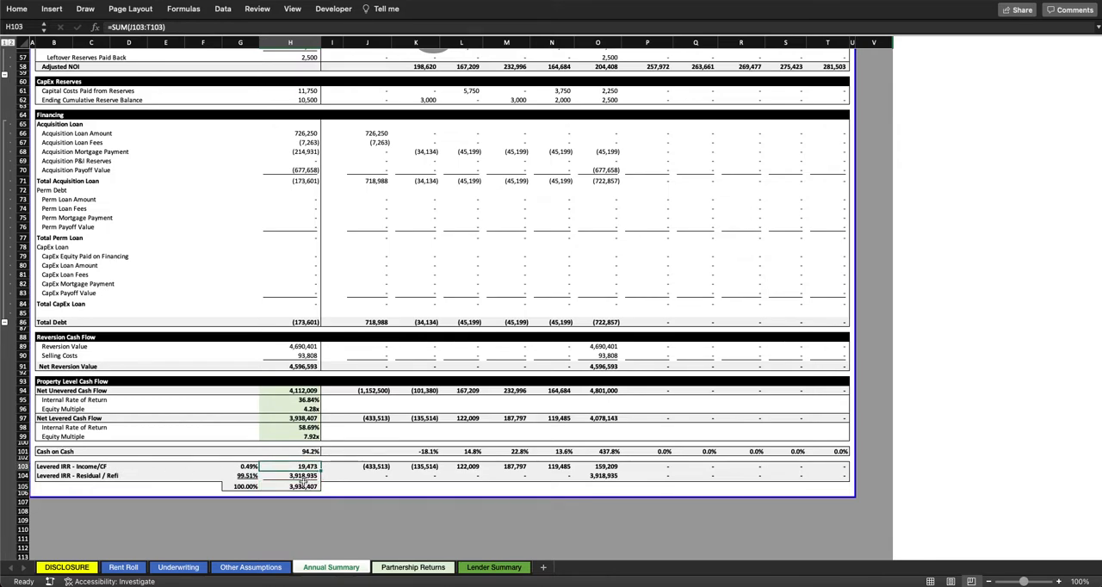
pyautogui.moveTo(303, 477); pyautogui.dragTo(305, 467)
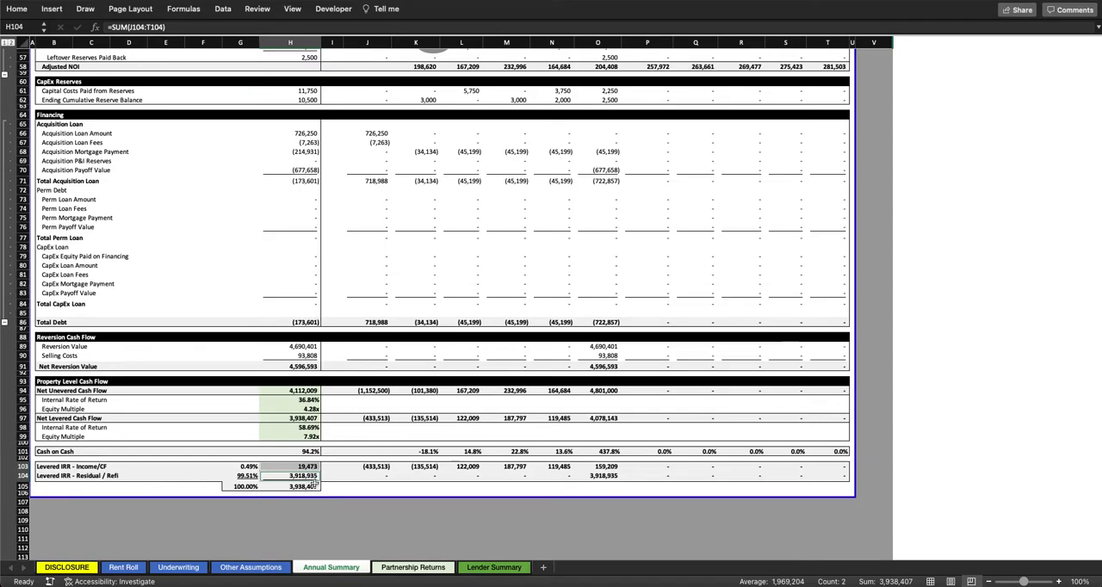
pyautogui.click(313, 487)
pyautogui.keyDown('super'); pyautogui.click(316, 417); pyautogui.keyUp('super')
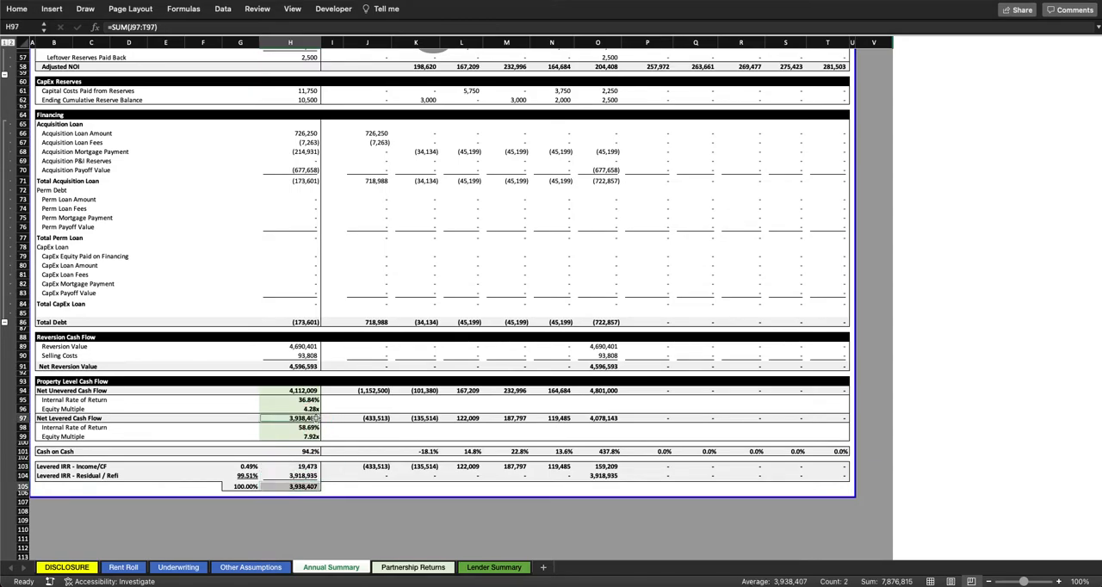
pyautogui.click(344, 486)
# Step: Open the Lender Summary sheet and examine the debt request's amount, rate and fee
pyautogui.scroll(20, 344, 487)
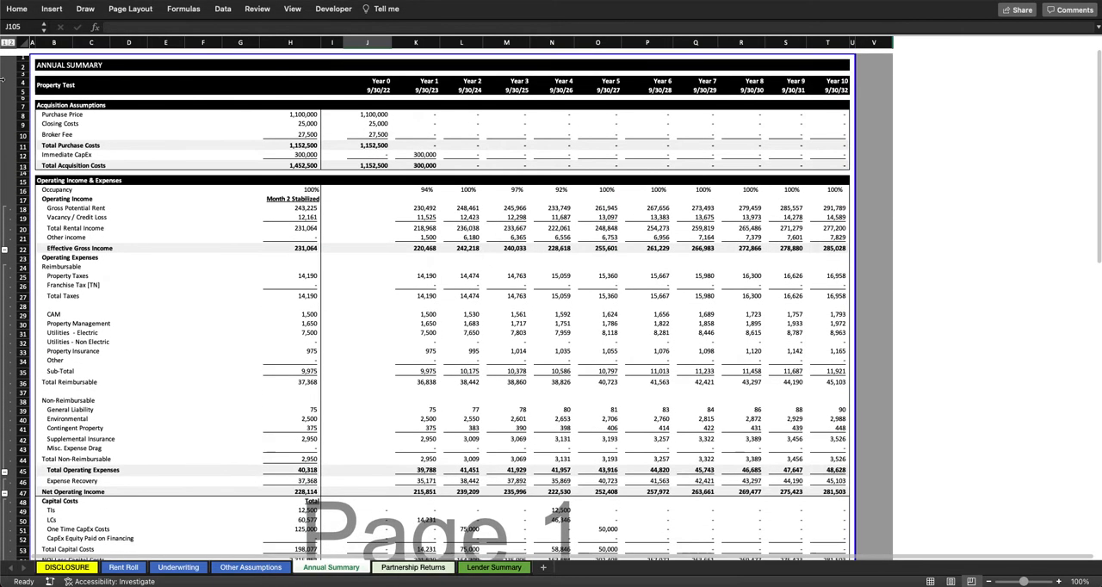
pyautogui.click(33, 53)
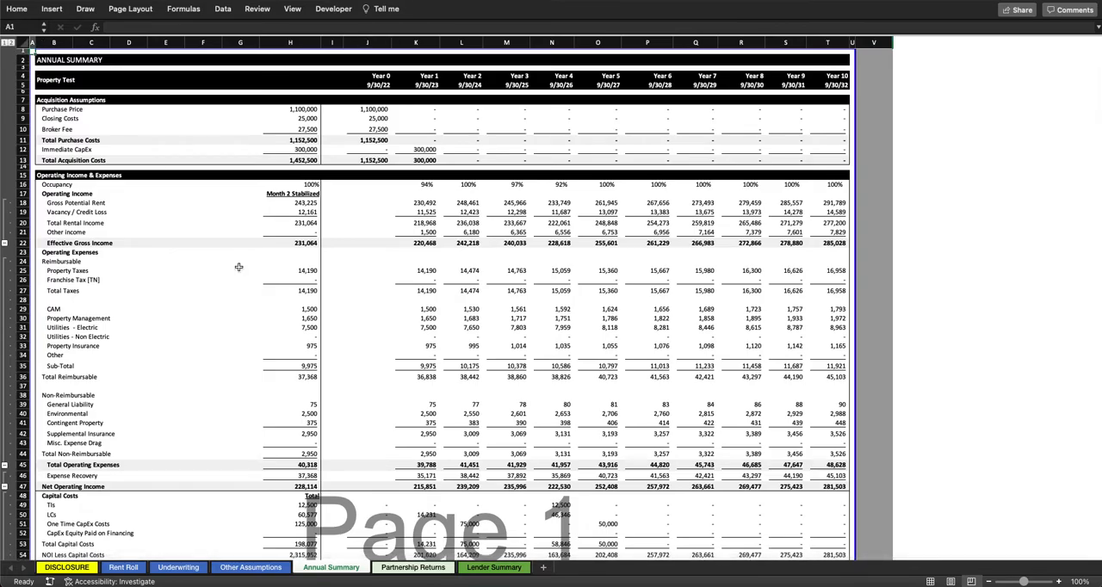
pyautogui.click(508, 569)
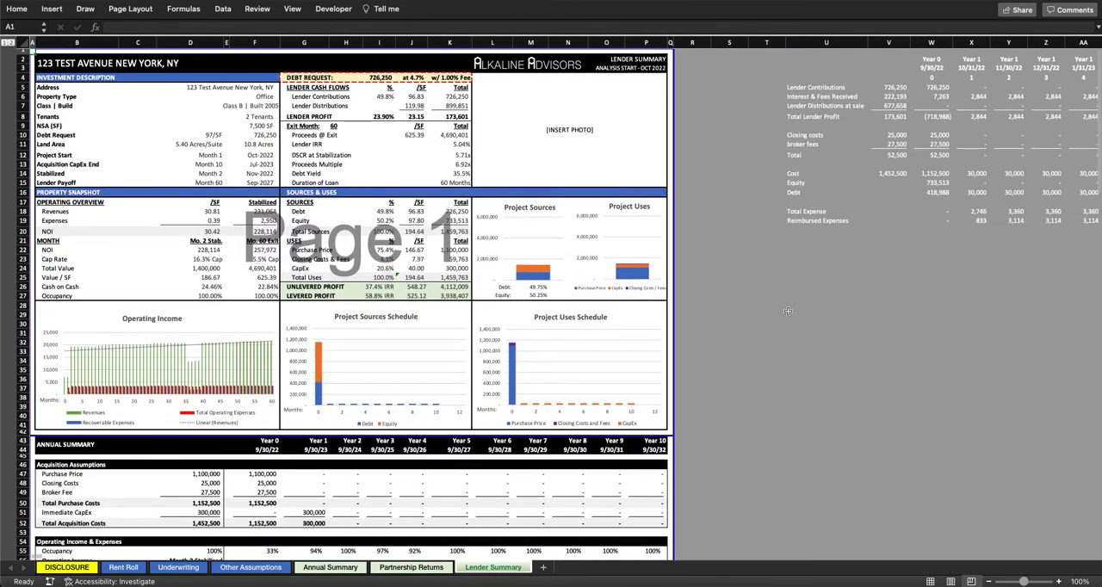
pyautogui.click(788, 312)
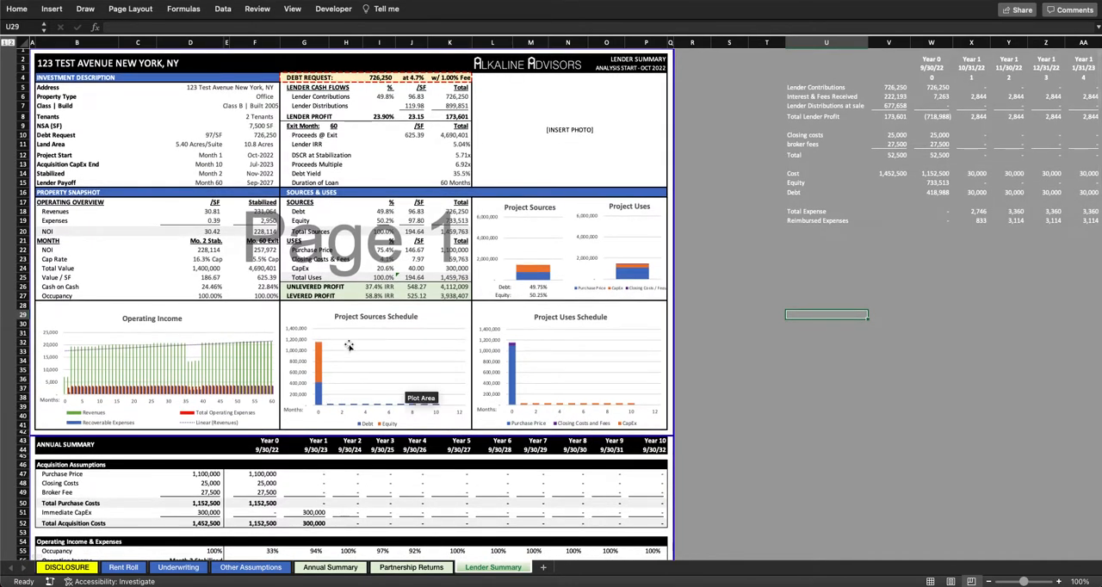
pyautogui.scroll(1, 287, 214)
pyautogui.scroll(-1, 287, 214)
pyautogui.moveTo(308, 77); pyautogui.dragTo(412, 77)
pyautogui.click(376, 77)
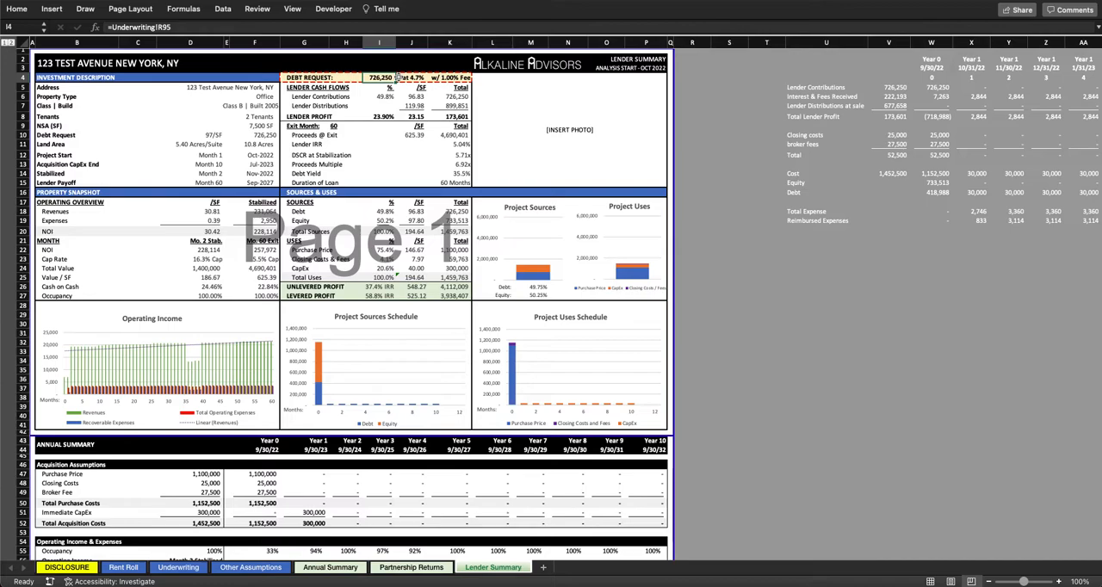
# Step: Check the Lender Contributions row and the formulas behind the total lender contributions and distributions
pyautogui.moveTo(319, 98); pyautogui.dragTo(438, 96)
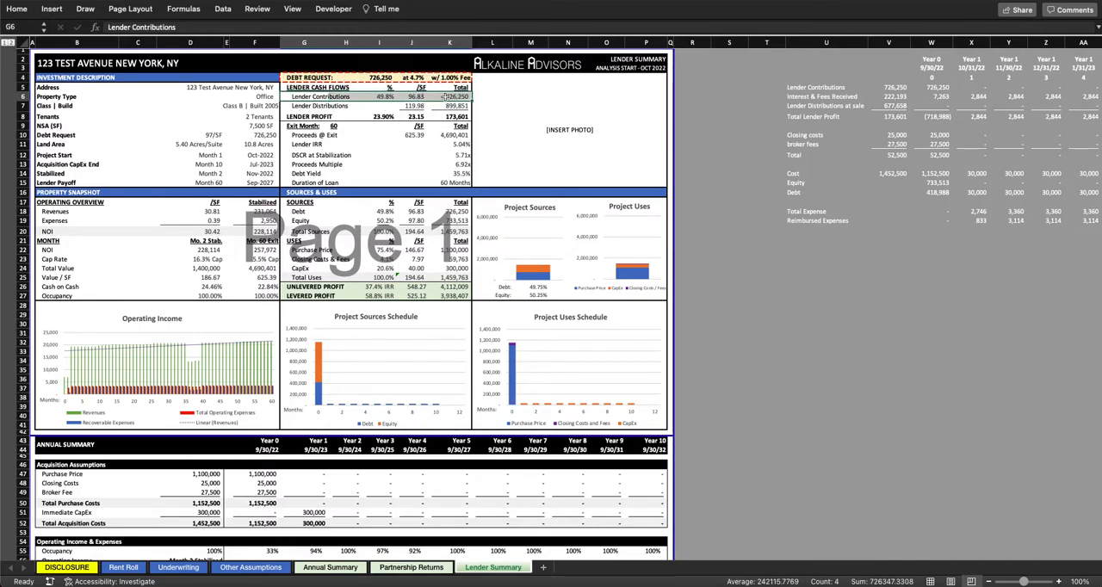
pyautogui.click(462, 97)
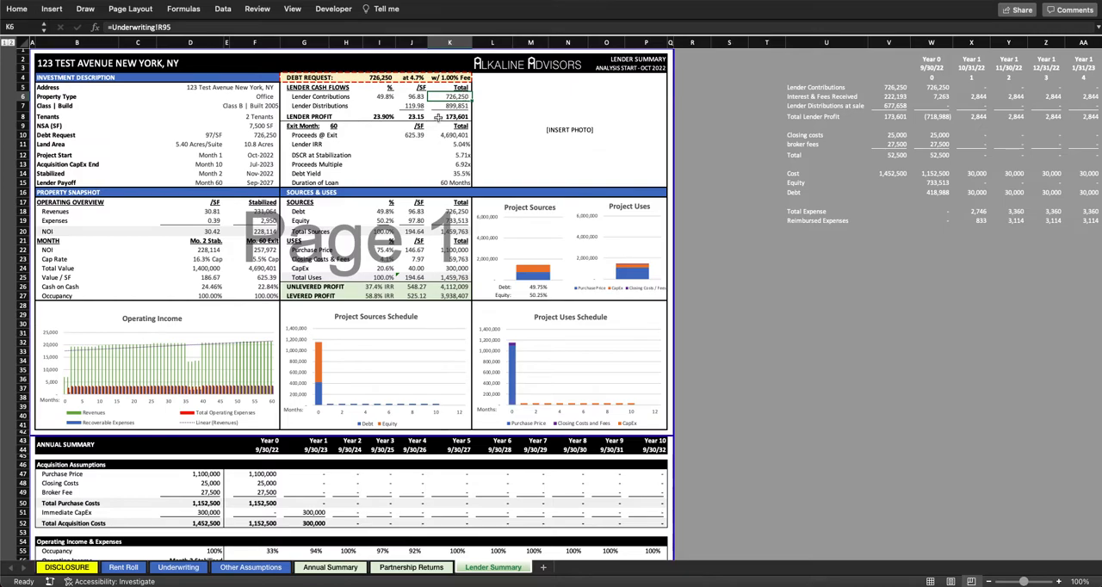
pyautogui.click(463, 105)
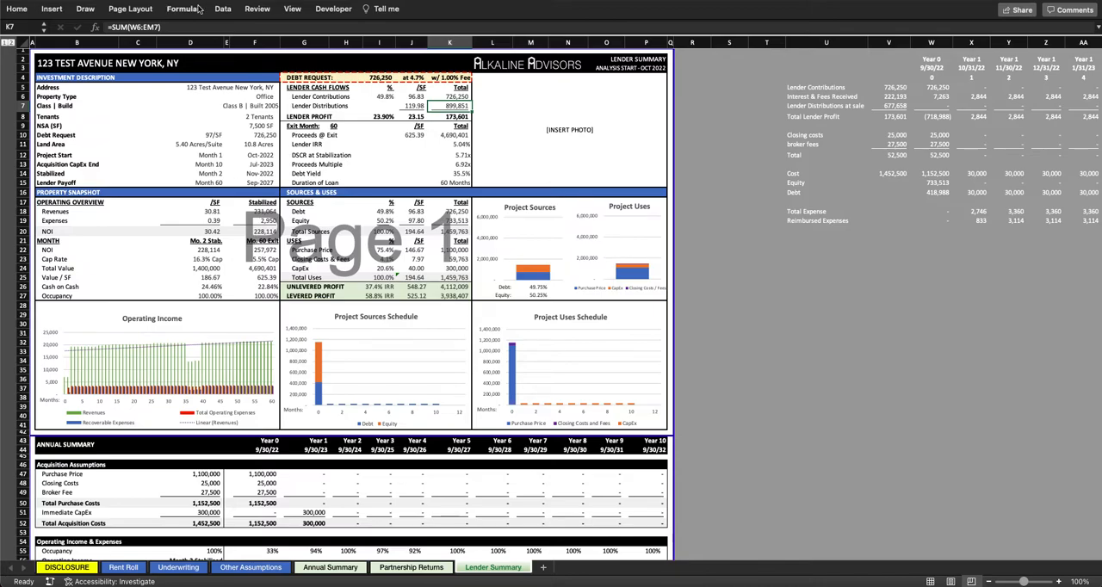
# Step: Switch the Lender Summary sheet from Page Break Preview to Normal view
pyautogui.click(292, 8)
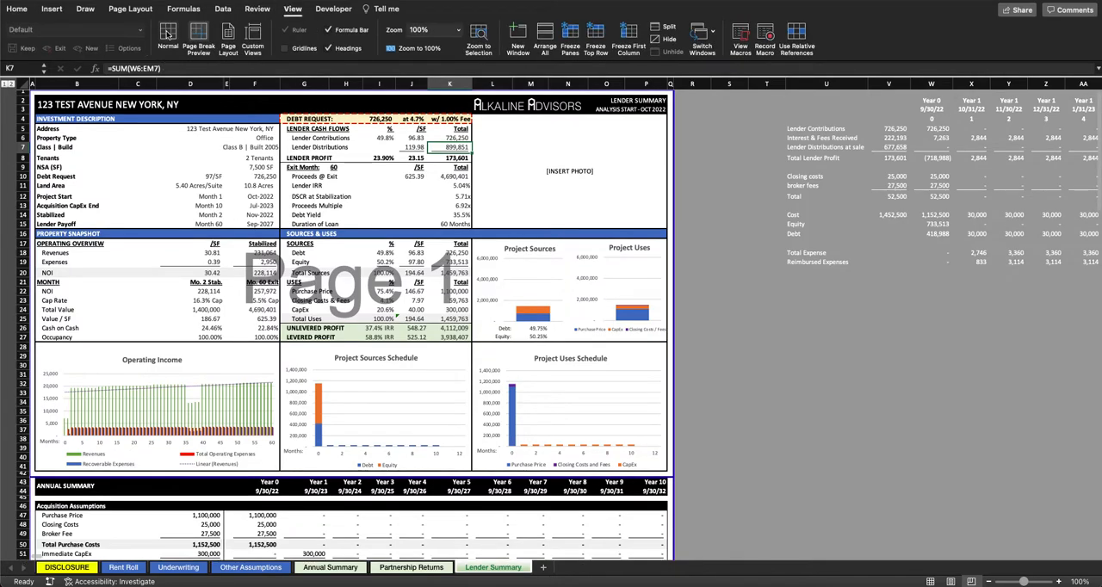
pyautogui.click(168, 36)
pyautogui.scroll(3, 306, 295)
pyautogui.scroll(10, 307, 295)
pyautogui.hscroll(-5, 306, 294)
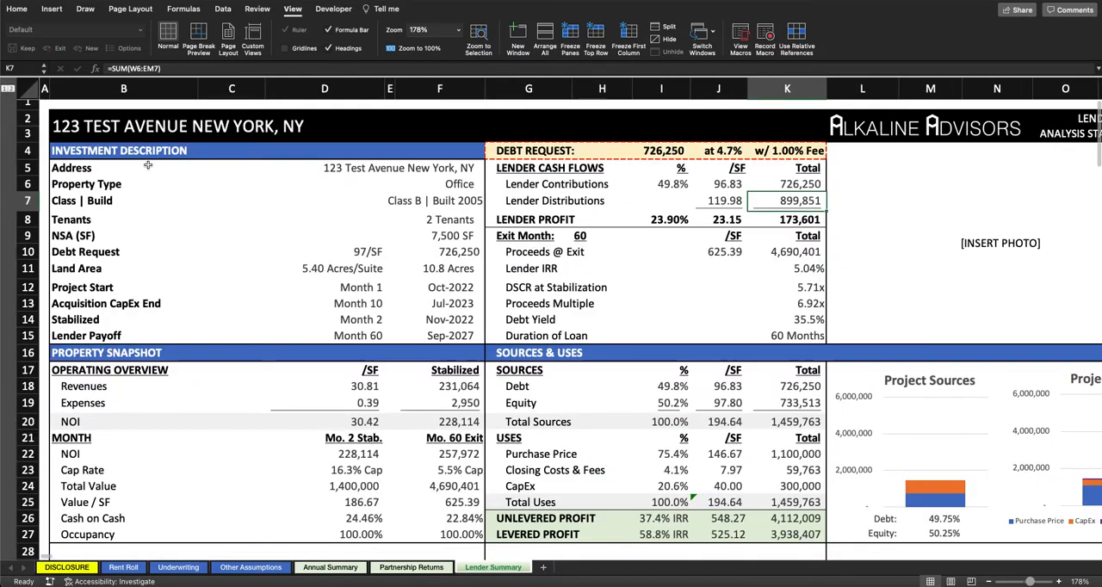
# Step: Examine the Investment Description block, including size, debt request per SF, property type and class, and the formulas behind the address and title
pyautogui.moveTo(73, 152); pyautogui.dragTo(456, 334)
pyautogui.click(459, 221)
pyautogui.click(466, 235)
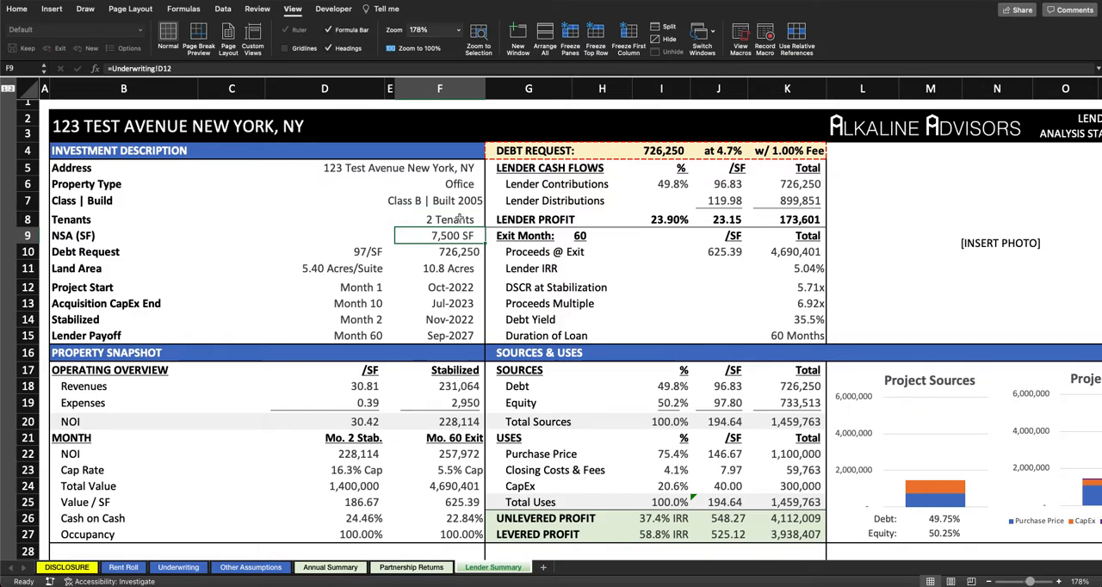
pyautogui.click(455, 252)
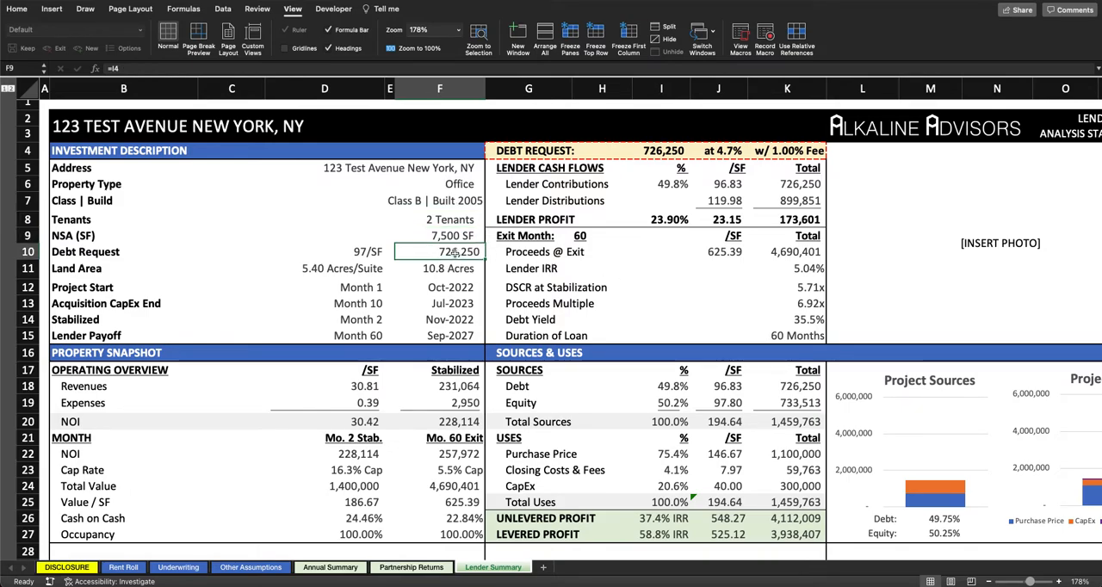
pyautogui.click(367, 251)
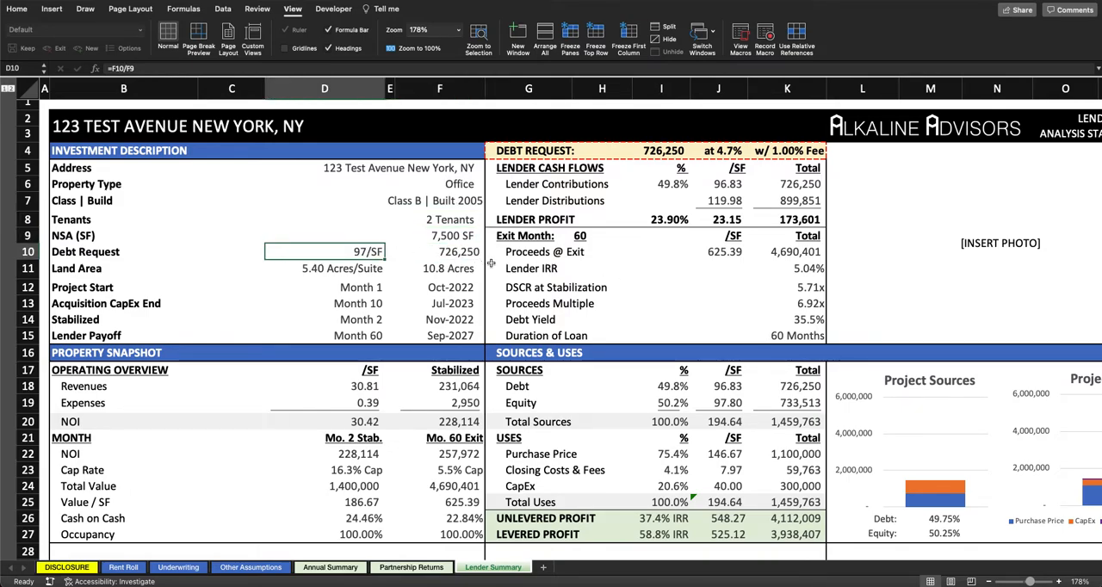
pyautogui.click(455, 186)
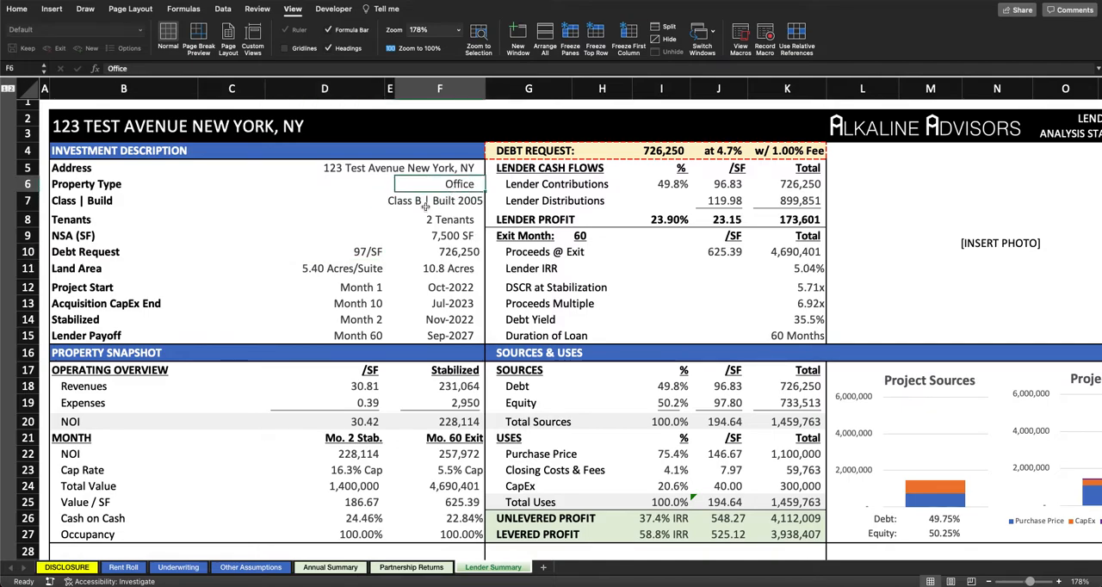
pyautogui.click(415, 201)
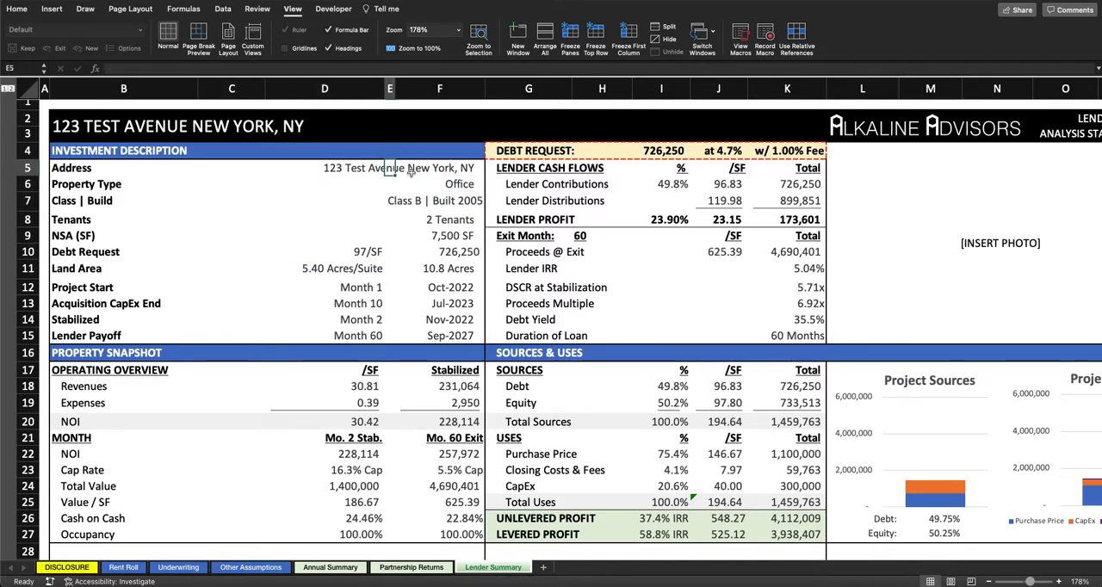
pyautogui.click(146, 125)
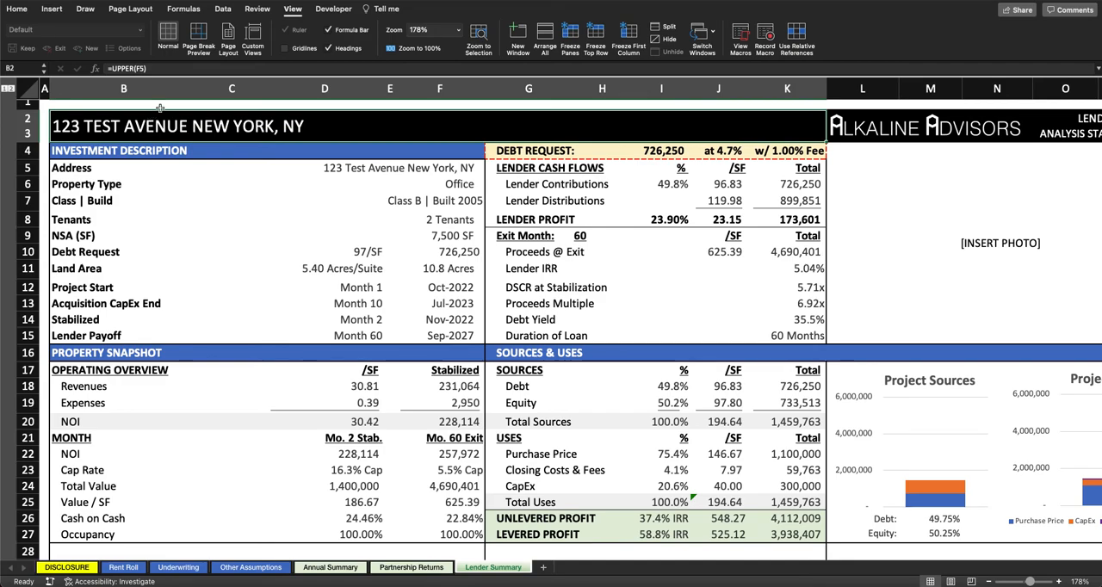
pyautogui.click(422, 170)
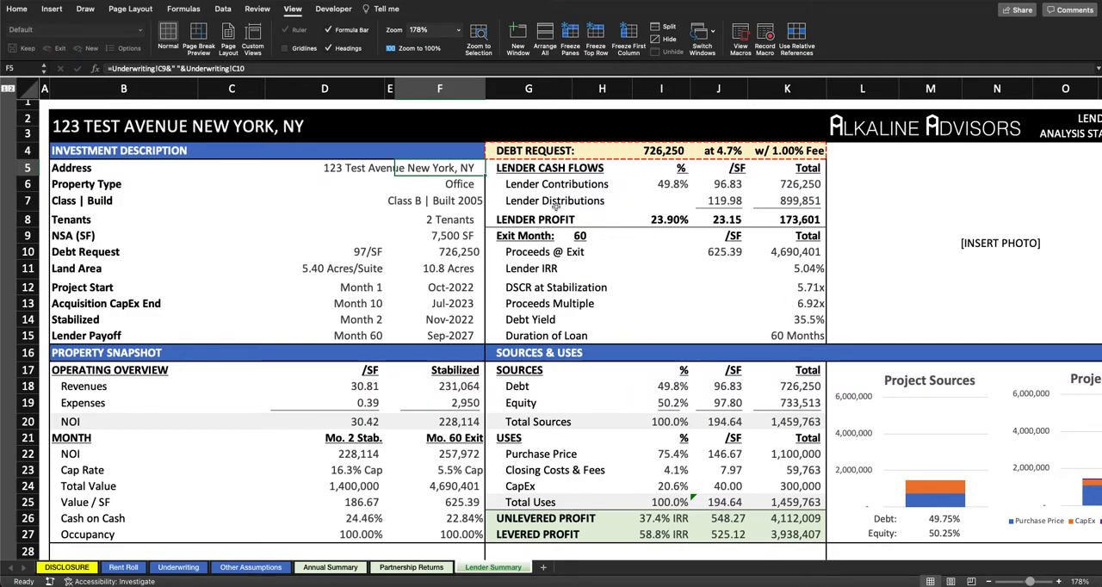
# Step: Inspect the exit month and the Proceeds @ Exit formula in relation to the debt request amount
pyautogui.moveTo(519, 234); pyautogui.dragTo(607, 235)
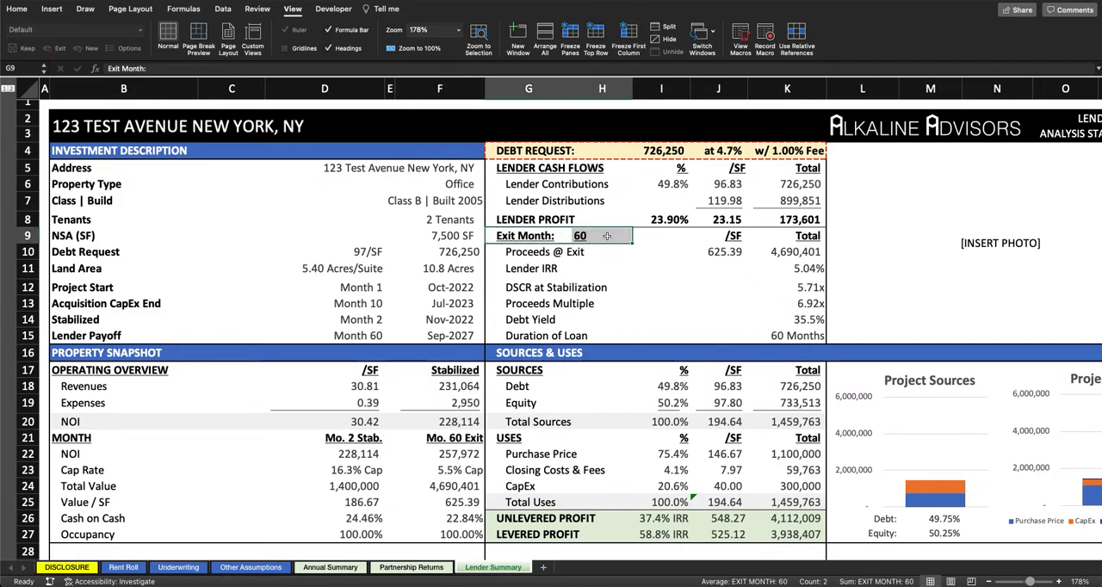
pyautogui.moveTo(539, 252); pyautogui.dragTo(777, 258)
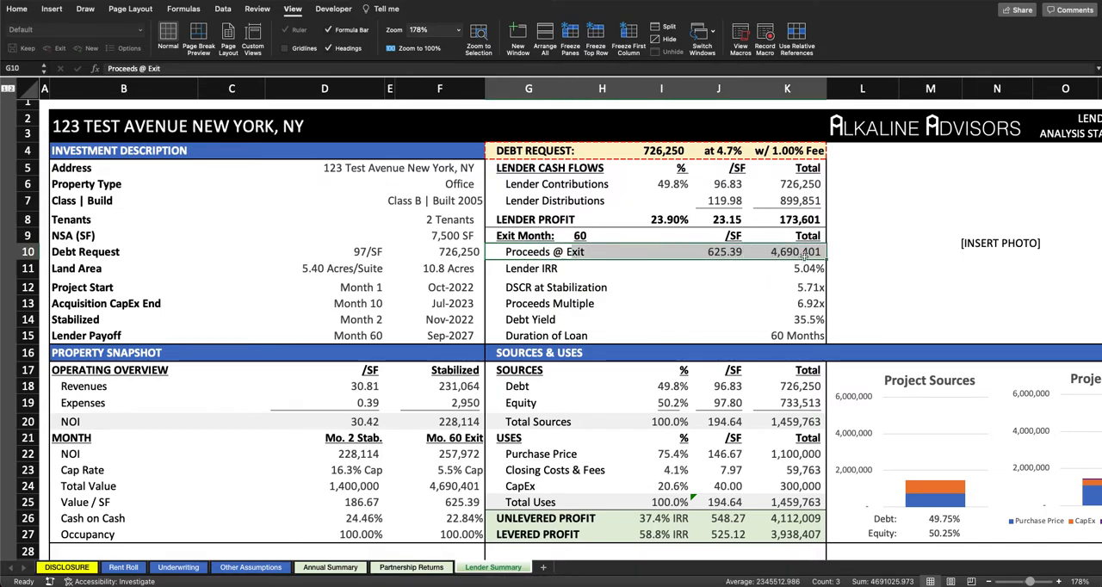
pyautogui.click(779, 254)
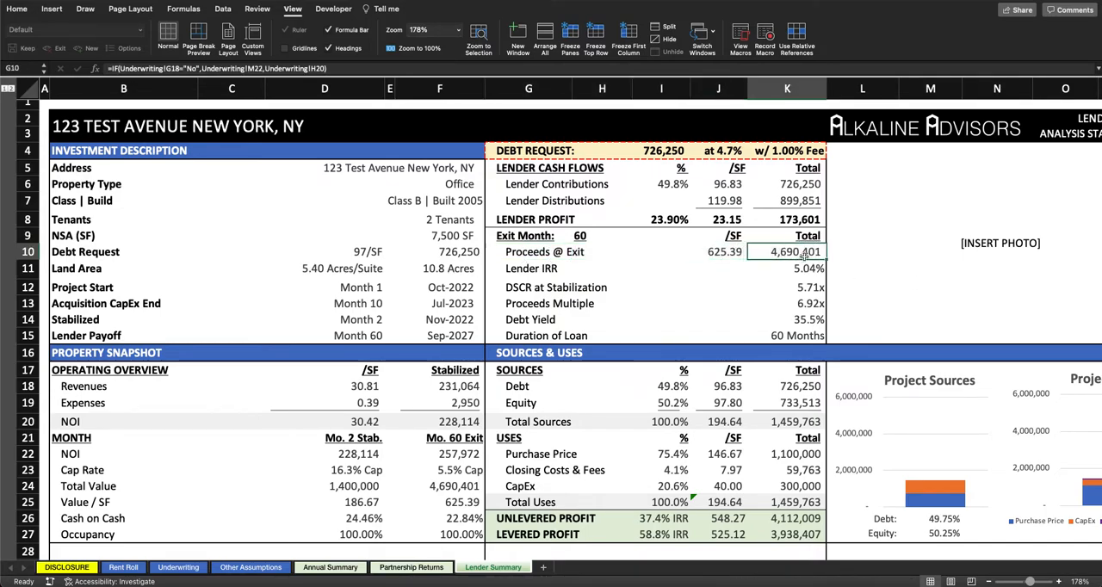
pyautogui.click(659, 152)
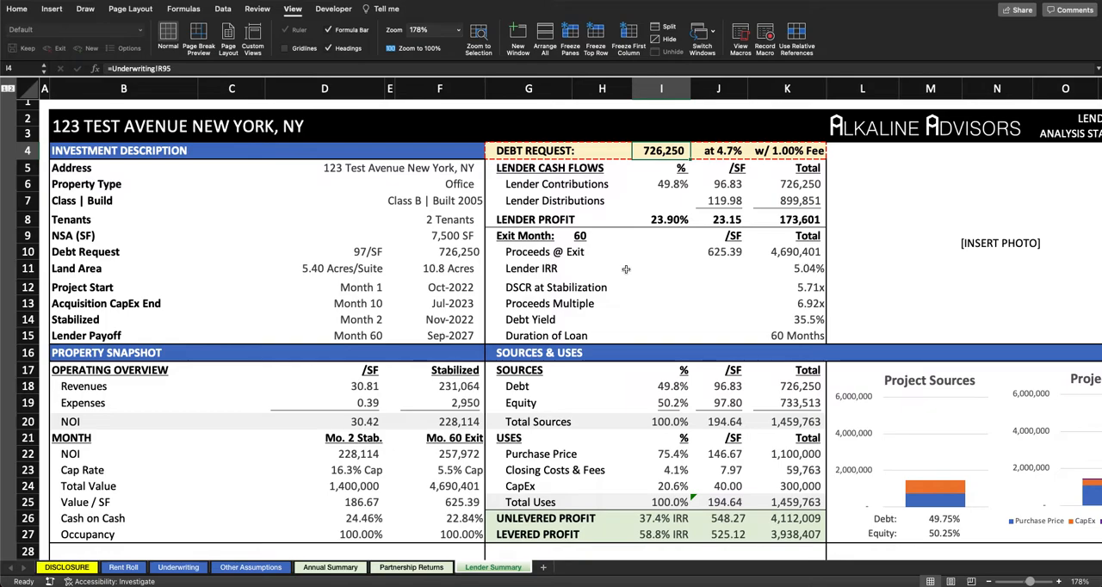
pyautogui.click(785, 252)
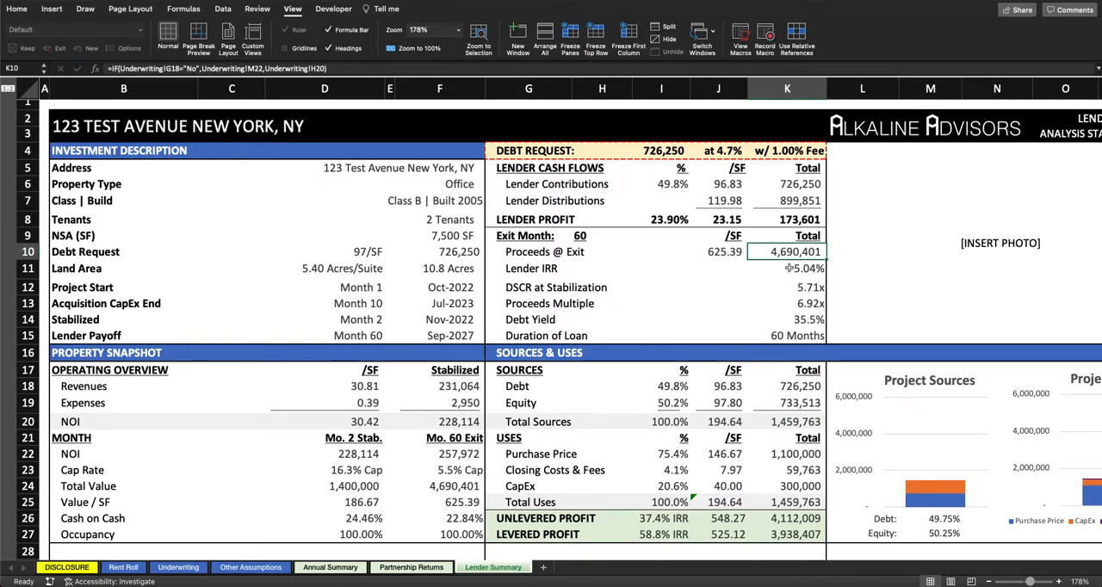
# Step: Go through the Lender IRR, DSCR at Stabilization, Proceeds Multiple, Debt Yield and Duration of Loan figures
pyautogui.press('Down')
pyautogui.press('Down')
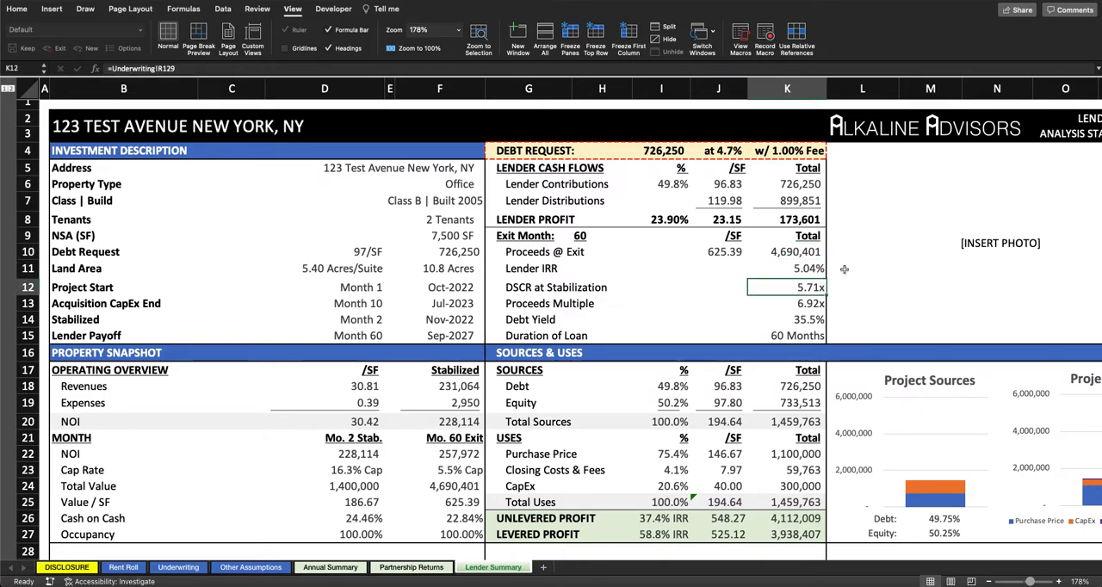
pyautogui.scroll(-2, 844, 269)
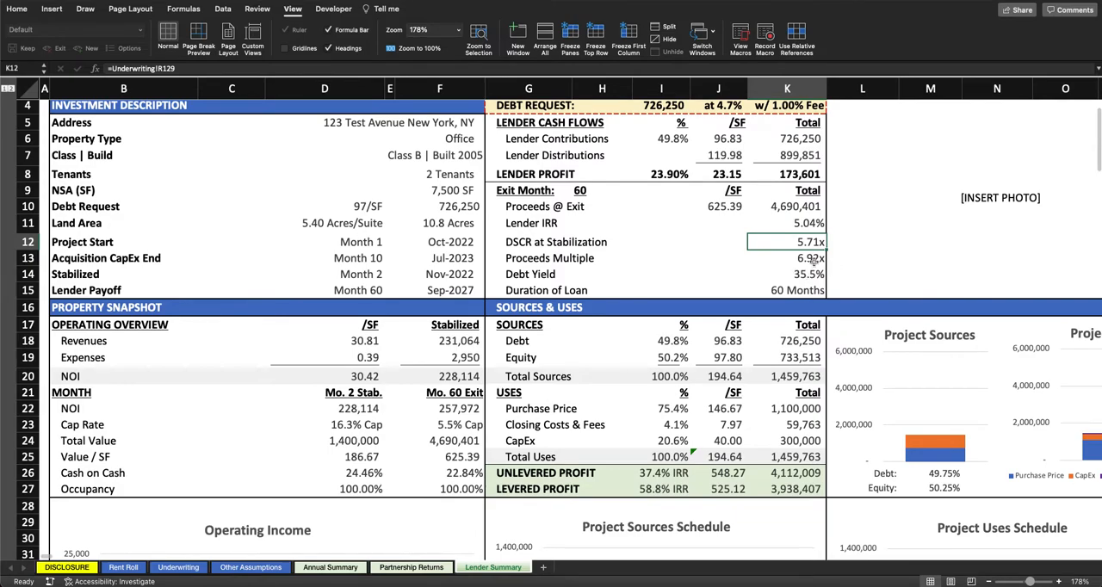
pyautogui.press('Down')
pyautogui.press('Down')
pyautogui.scroll(-2, 799, 256)
pyautogui.press('Down')
pyautogui.scroll(-3, 603, 258)
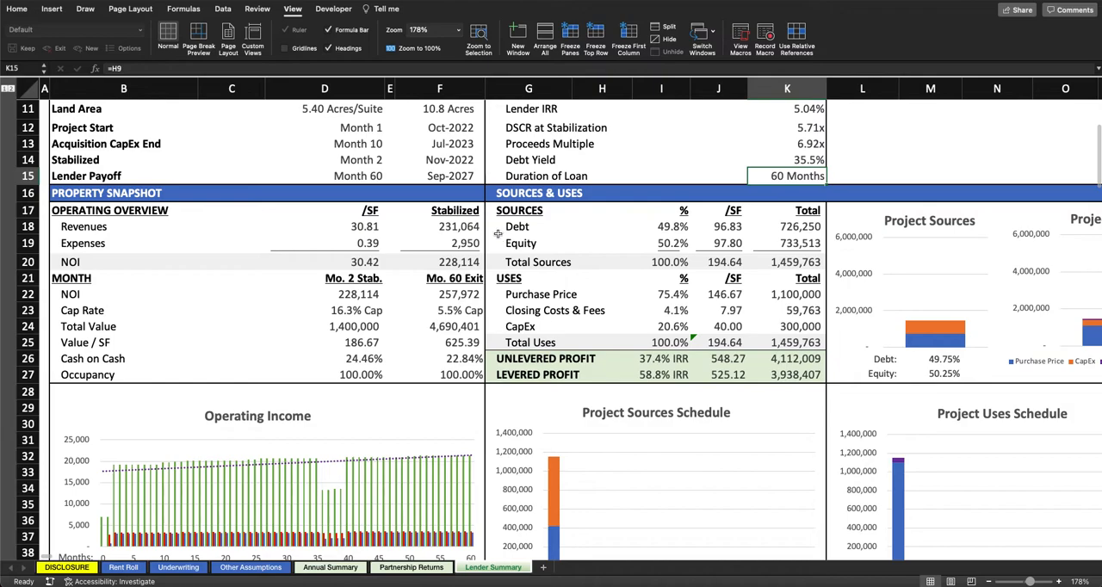
# Step: Review the debt, equity and total sources rows against the purchase price, closing costs and CapEx uses in Sources & Uses
pyautogui.moveTo(533, 225); pyautogui.dragTo(763, 231)
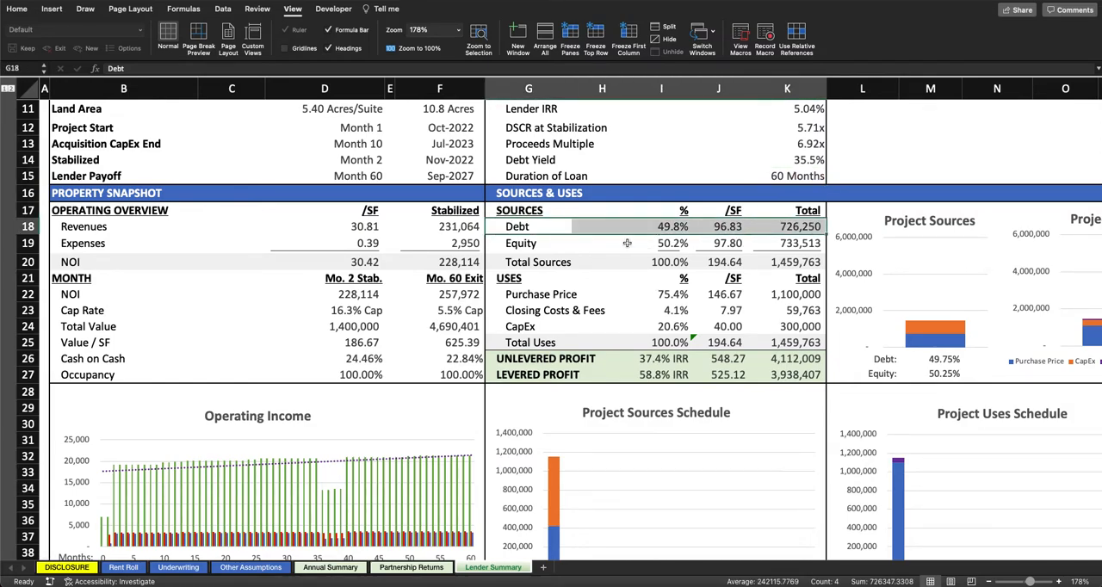
pyautogui.moveTo(509, 243); pyautogui.dragTo(817, 244)
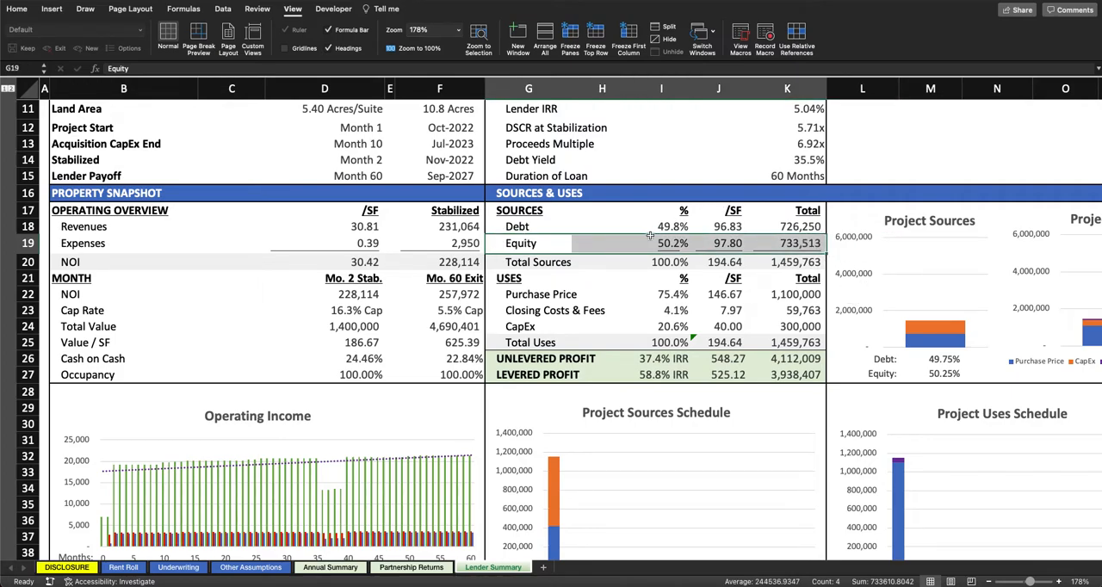
pyautogui.moveTo(521, 267); pyautogui.dragTo(781, 267)
pyautogui.click(510, 278)
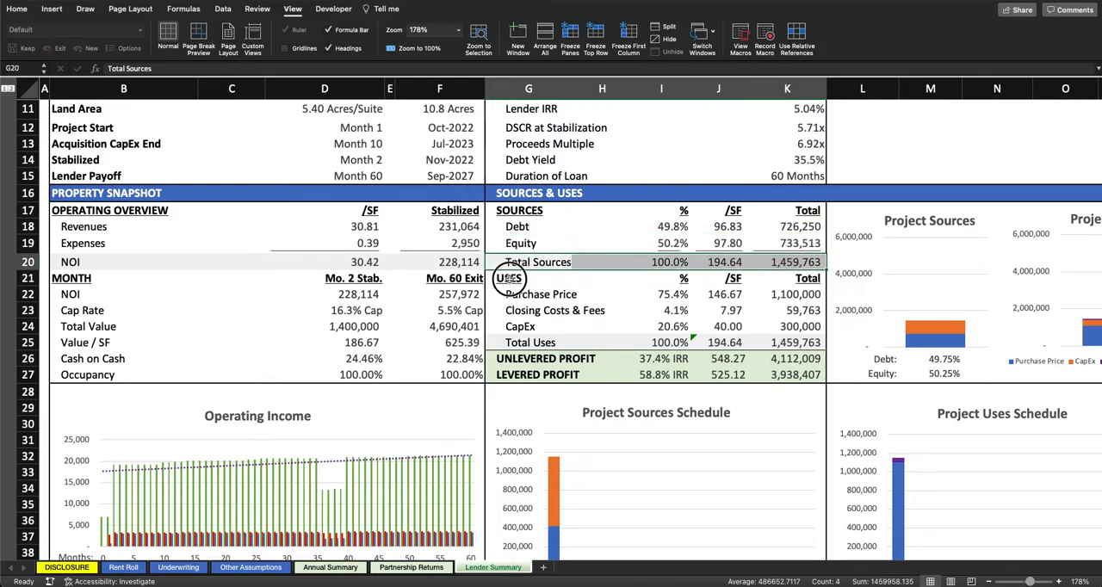
pyautogui.click(541, 296)
pyautogui.moveTo(541, 295); pyautogui.dragTo(777, 326)
# Step: Compare the Equity total in the lender summary's Sources with the total equity contribution on the Partnership Returns sheet
pyautogui.click(784, 244)
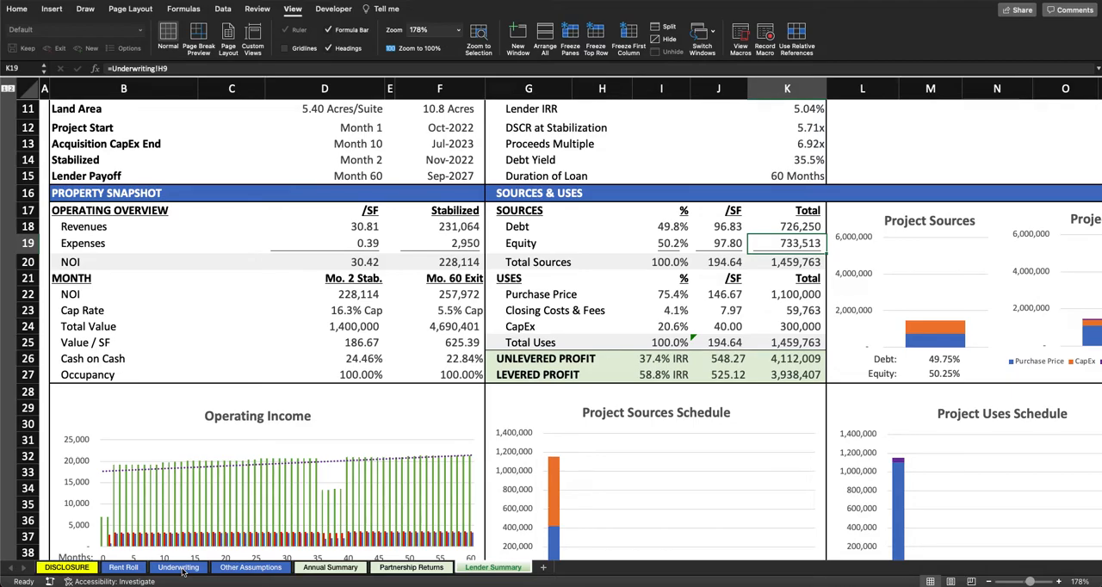
pyautogui.click(419, 569)
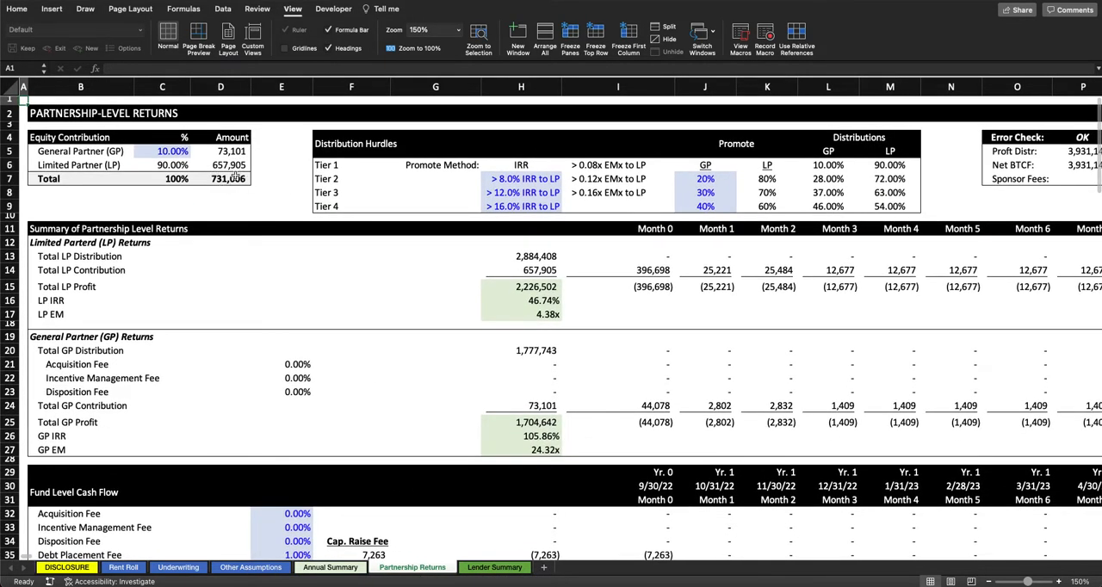
pyautogui.click(243, 181)
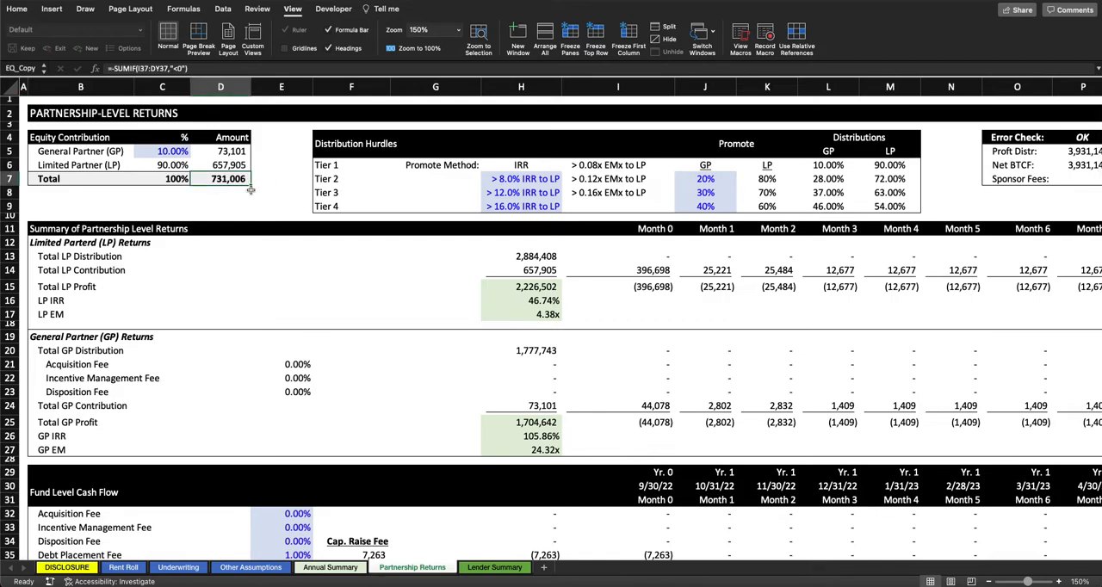
pyautogui.click(507, 568)
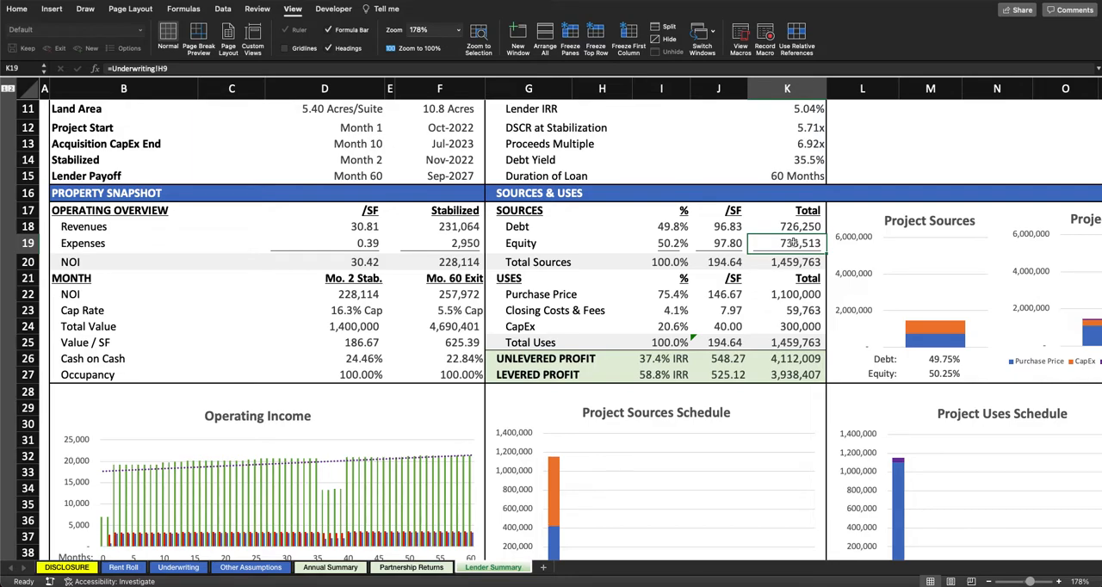
pyautogui.moveTo(544, 246); pyautogui.dragTo(818, 244)
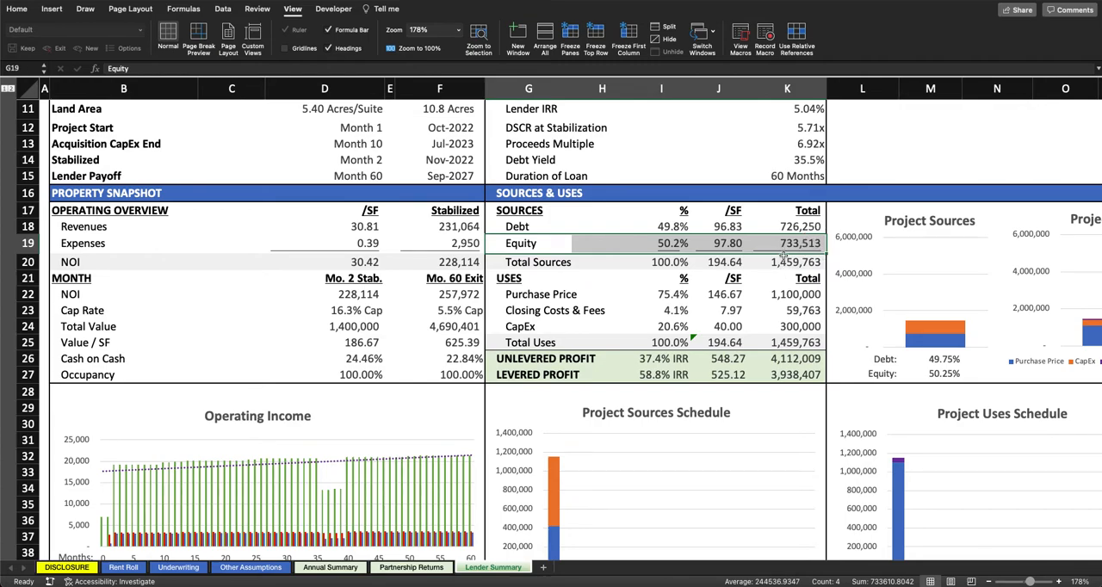
pyautogui.click(803, 245)
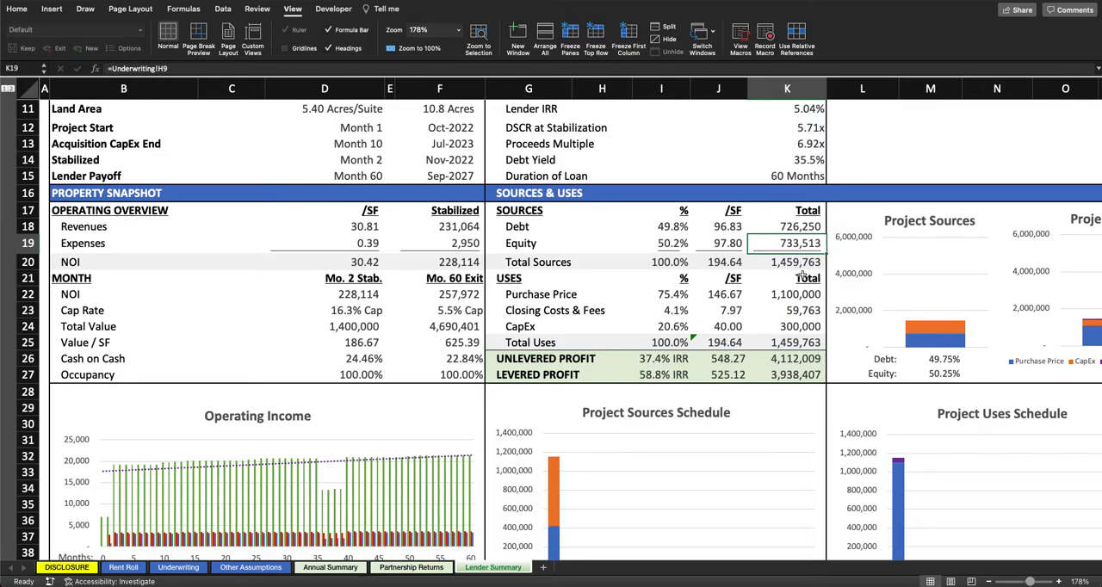
# Step: Review the Purchase Price, Closing Costs & Fees and CapEx totals together with the Unlevered and Levered Profit rows
pyautogui.moveTo(790, 293); pyautogui.dragTo(802, 312)
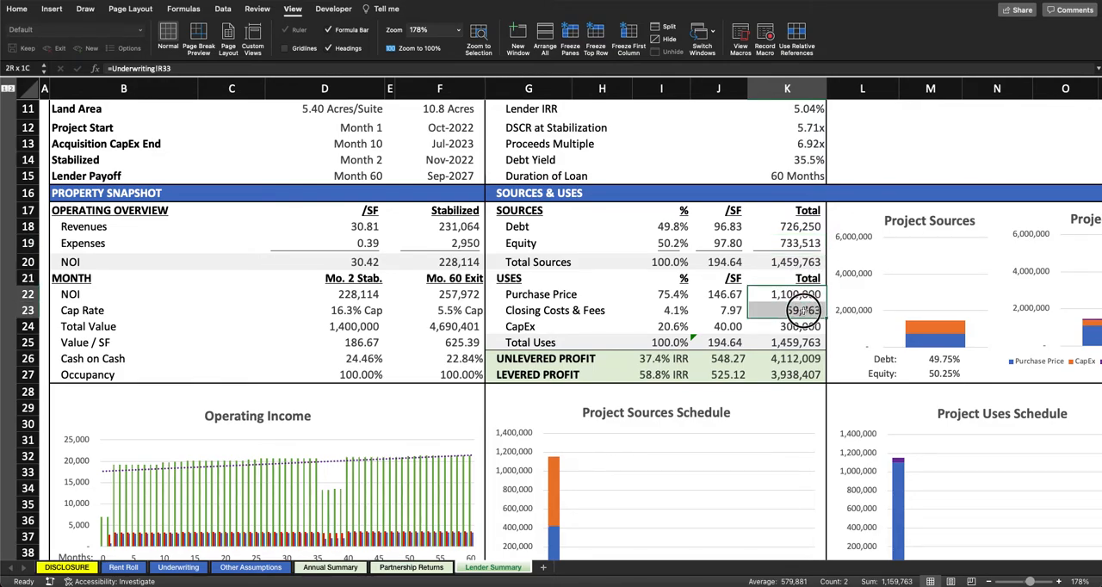
pyautogui.click(808, 327)
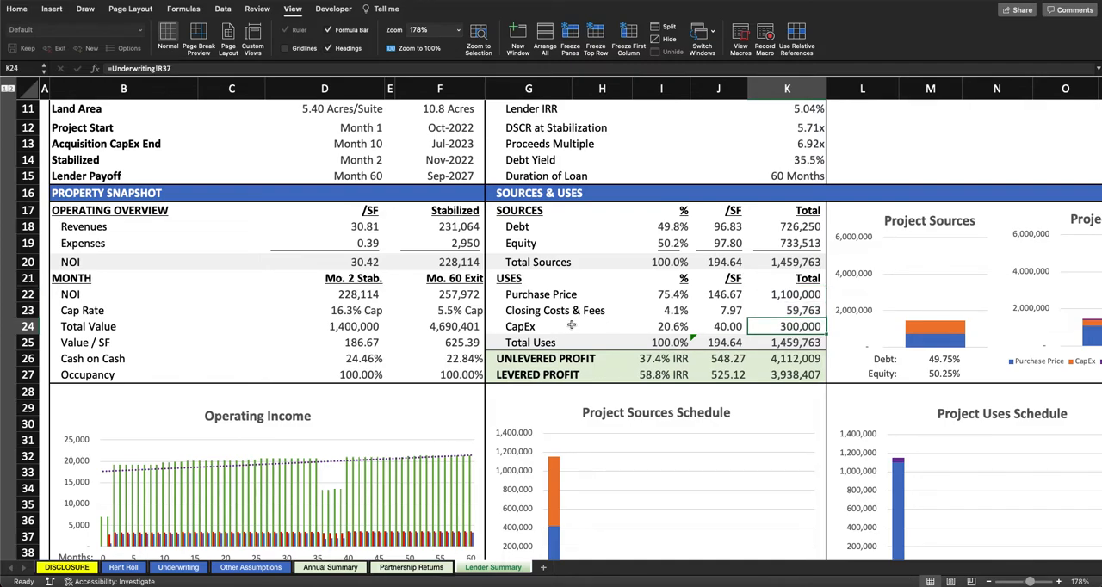
pyautogui.moveTo(534, 356); pyautogui.dragTo(799, 353)
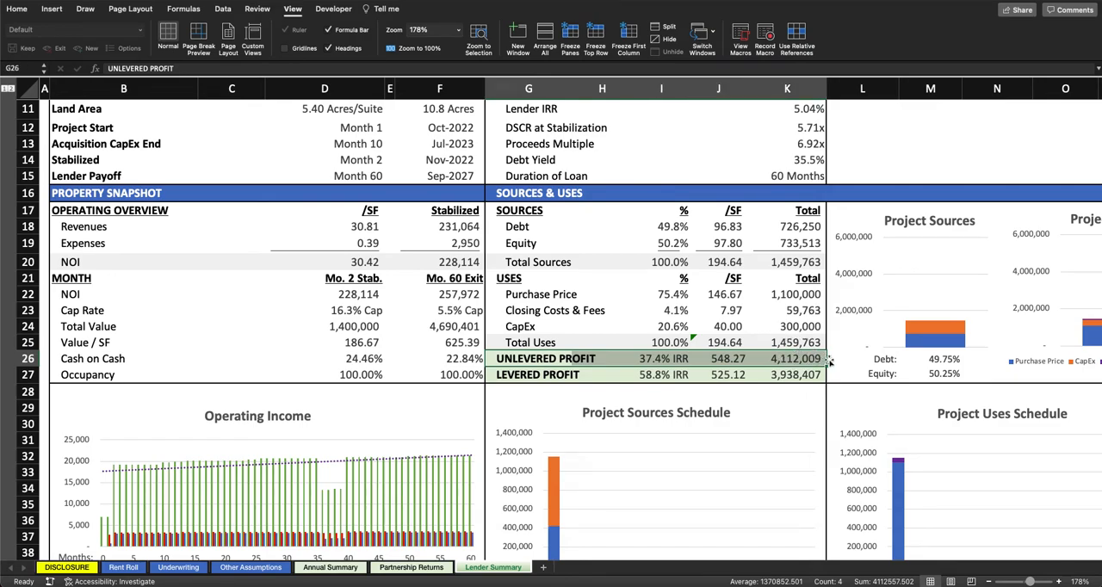
pyautogui.moveTo(516, 375); pyautogui.dragTo(812, 371)
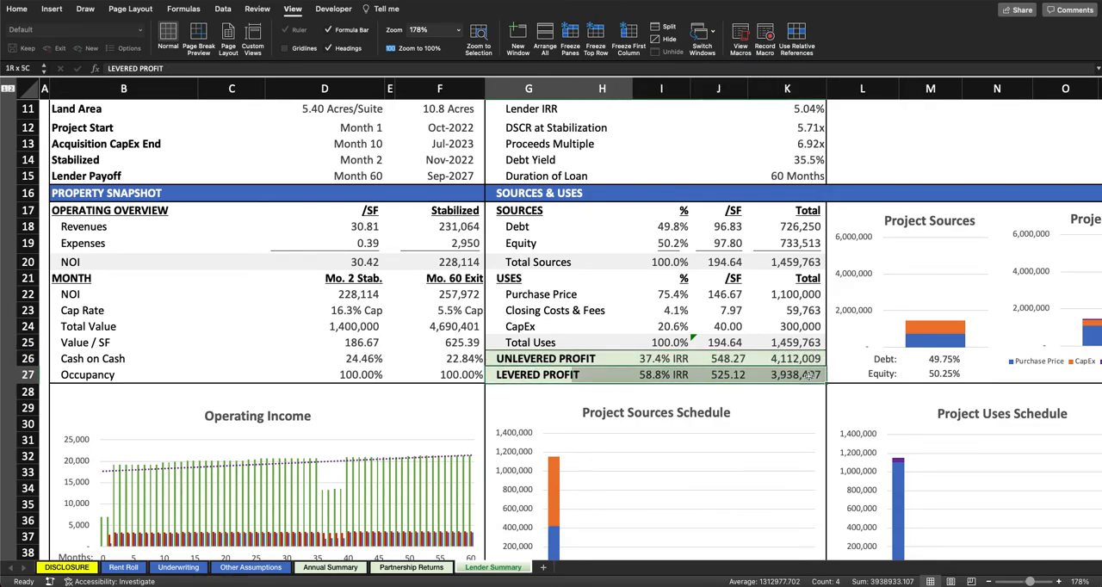
# Step: Review stabilized revenues, expenses and NOI in the Operating Overview, plus the month 2 stabilization and month 60 exit columns
pyautogui.moveTo(75, 227); pyautogui.dragTo(424, 238)
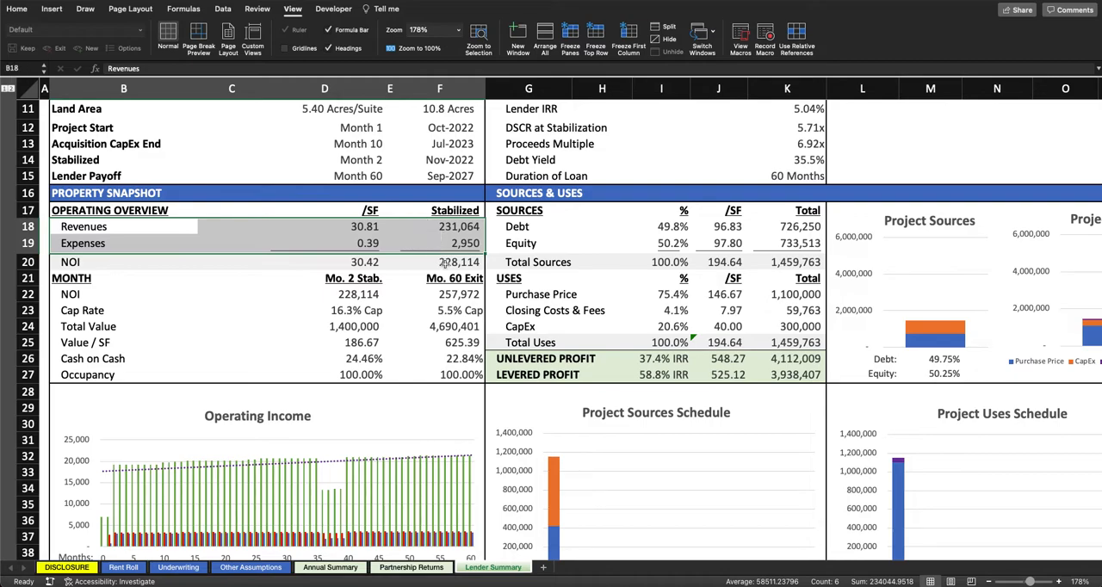
pyautogui.click(461, 262)
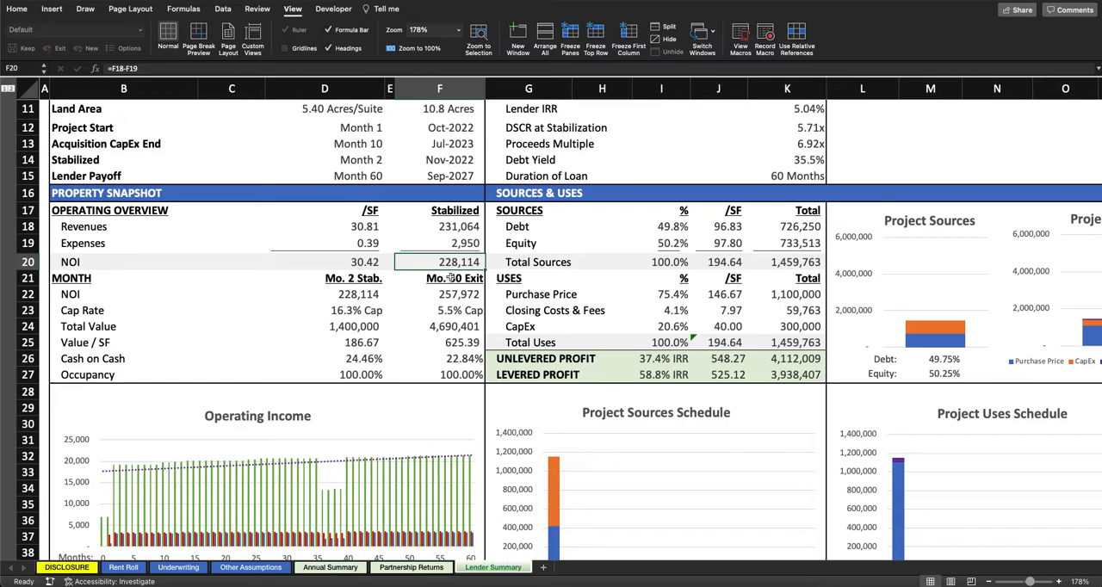
pyautogui.moveTo(356, 280); pyautogui.dragTo(357, 379)
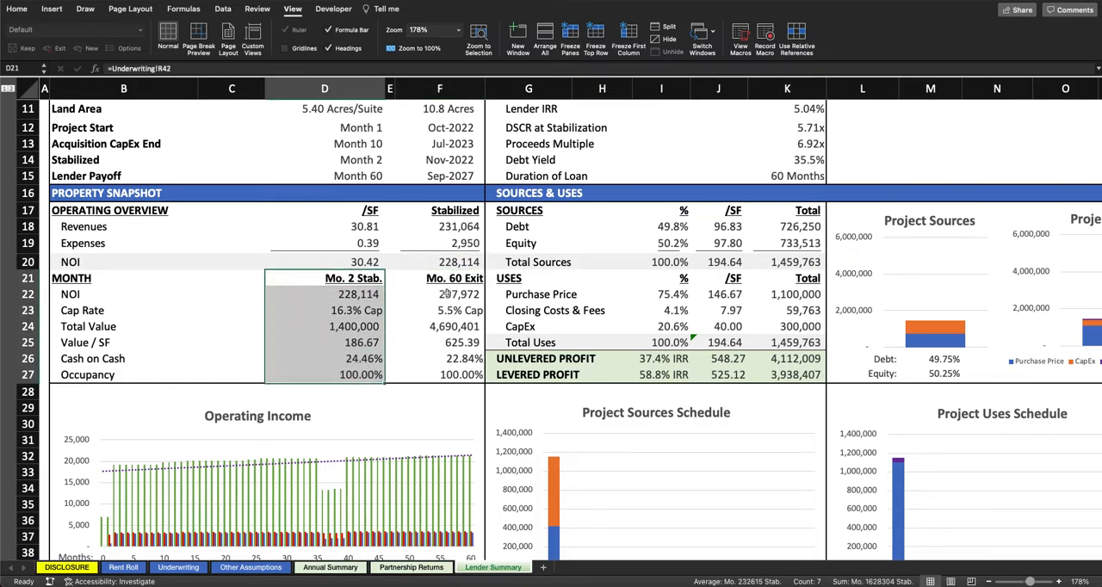
pyautogui.moveTo(455, 280); pyautogui.dragTo(450, 371)
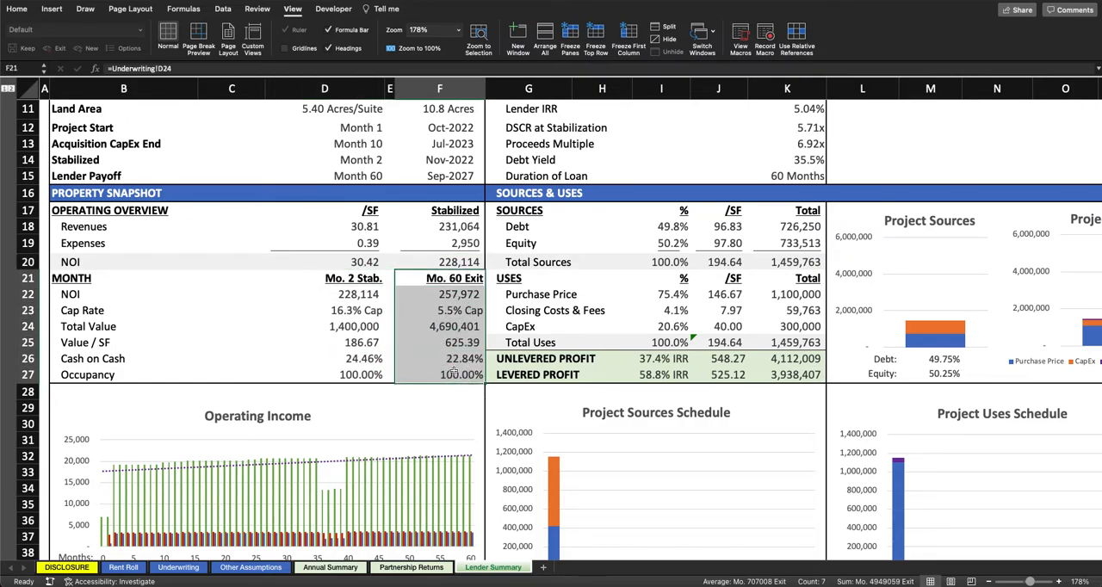
# Step: Compare NOI and inspect the Cap Rate formulas for stabilization and exit in the Property Snapshot
pyautogui.moveTo(358, 294); pyautogui.dragTo(450, 314)
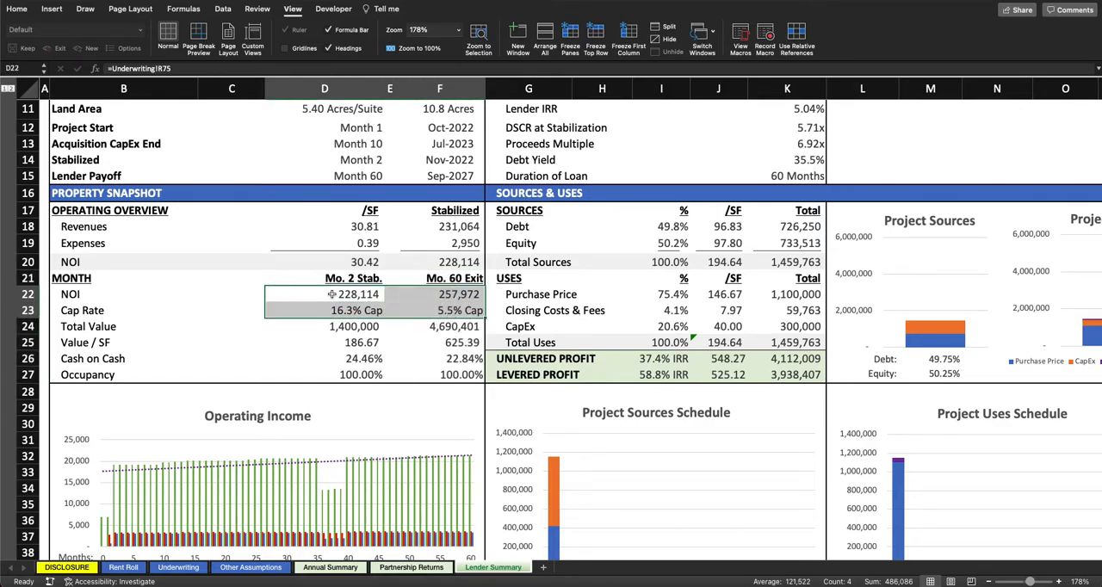
pyautogui.click(369, 312)
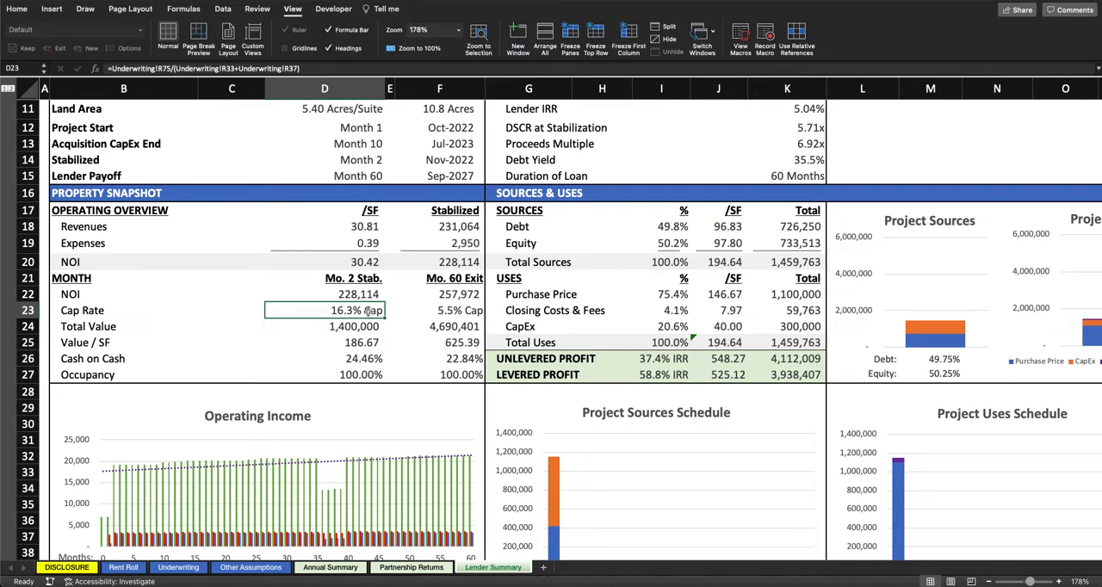
pyautogui.click(446, 310)
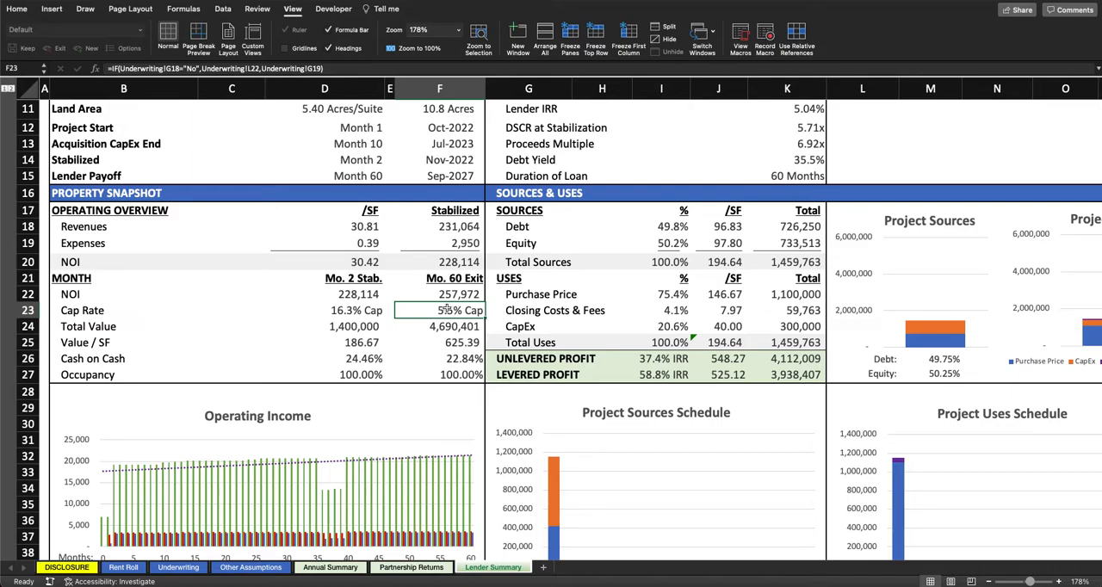
# Step: Compare Total Value, Value / SF, Cash on Cash and the Occupancy formulas between the stabilization and exit months
pyautogui.moveTo(345, 329); pyautogui.dragTo(465, 328)
pyautogui.moveTo(343, 343); pyautogui.dragTo(453, 353)
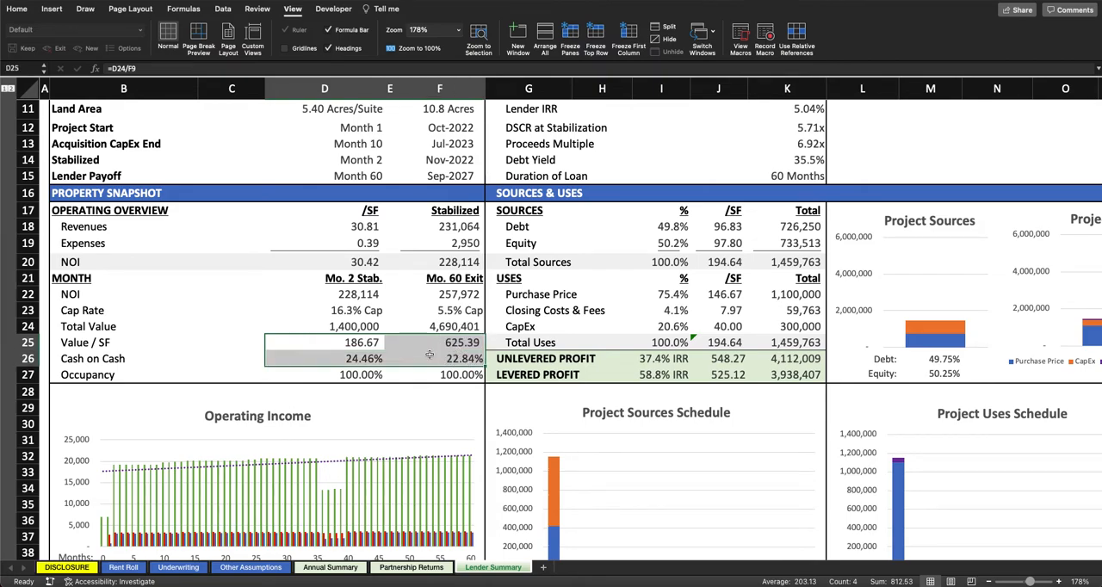
pyautogui.moveTo(346, 360); pyautogui.dragTo(457, 358)
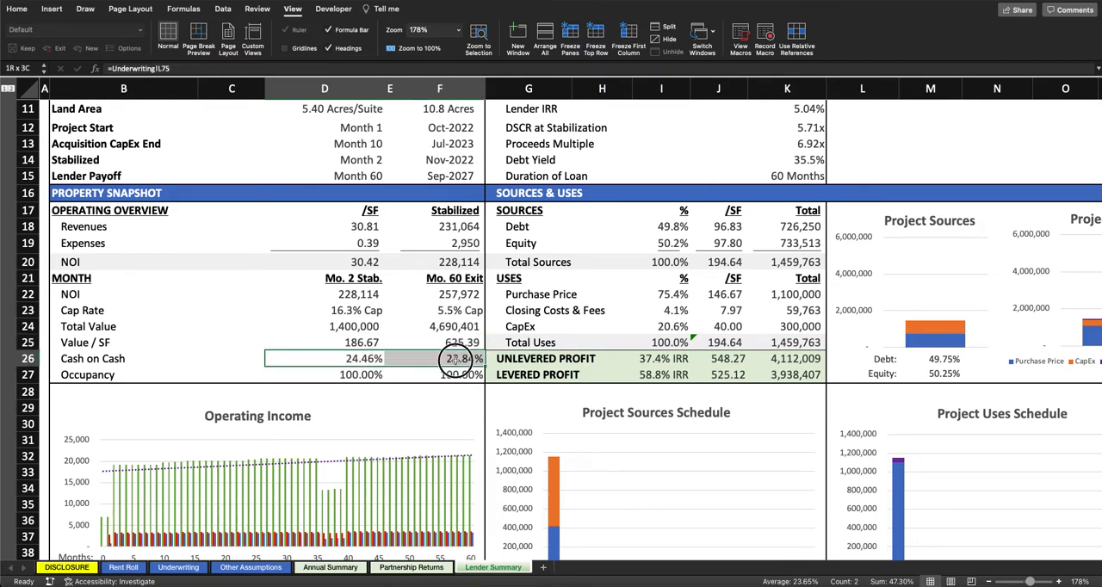
pyautogui.click(333, 376)
pyautogui.moveTo(333, 376); pyautogui.dragTo(418, 383)
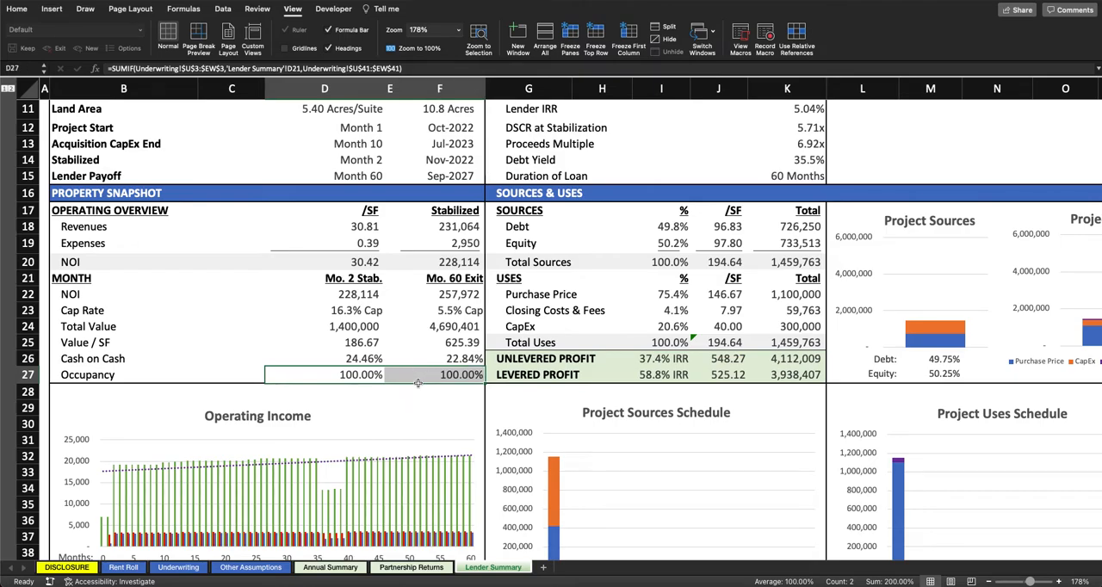
pyautogui.click(352, 375)
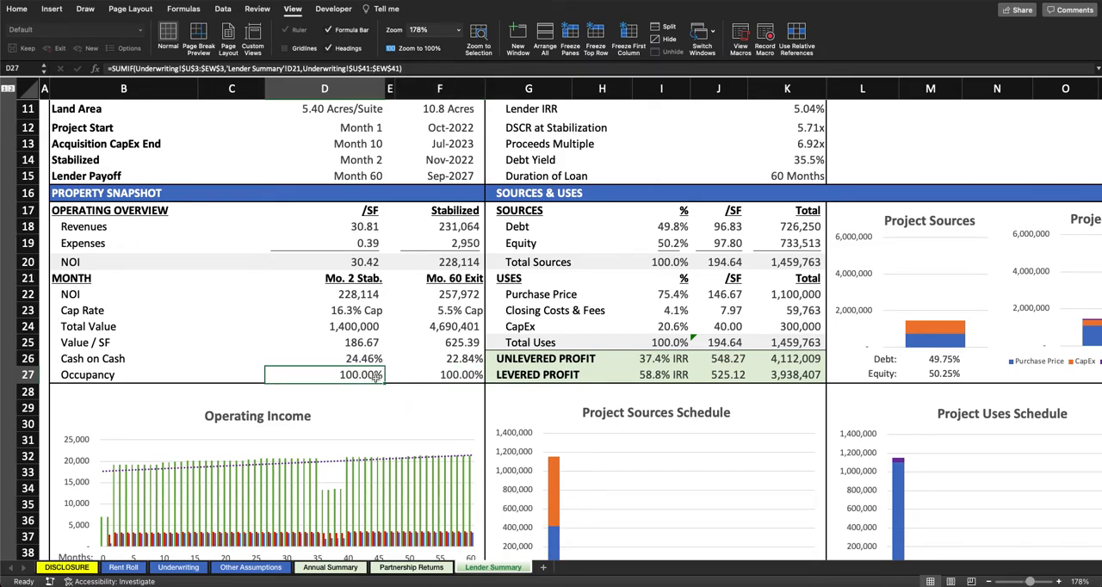
pyautogui.click(469, 373)
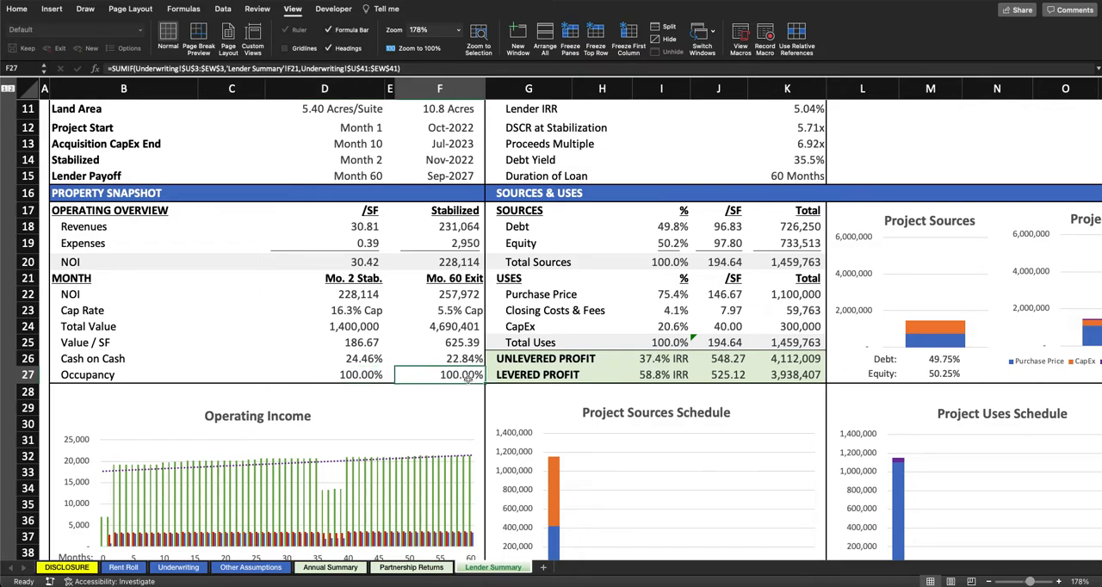
# Step: Look over the lender summary's charts and the annual cash flow rows, from acquisition assumptions to financing, and return to the sheet's beginning
pyautogui.scroll(-2, 466, 375)
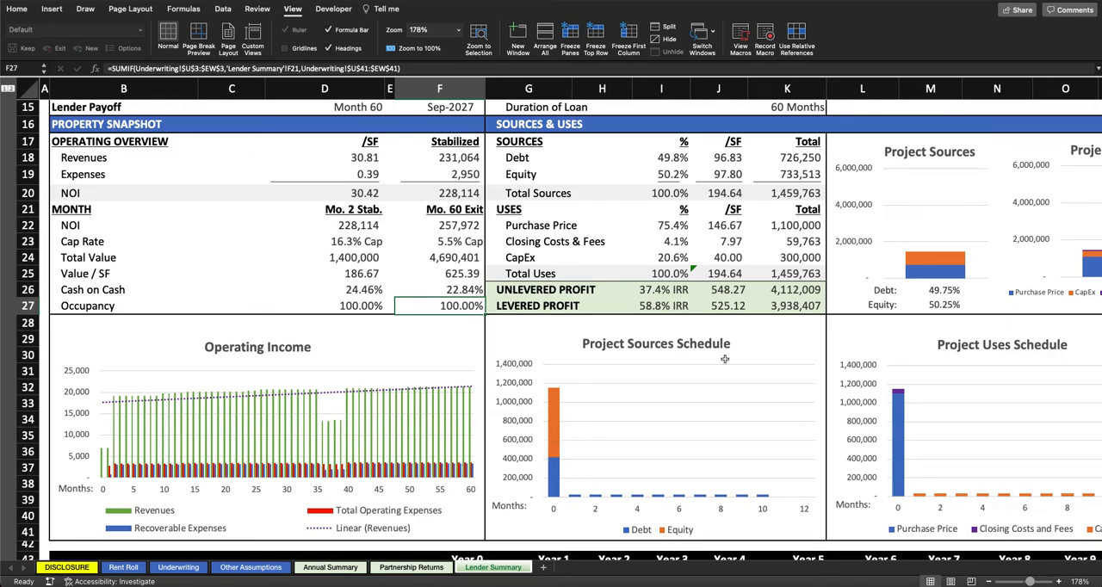
pyautogui.hscroll(5, 725, 359)
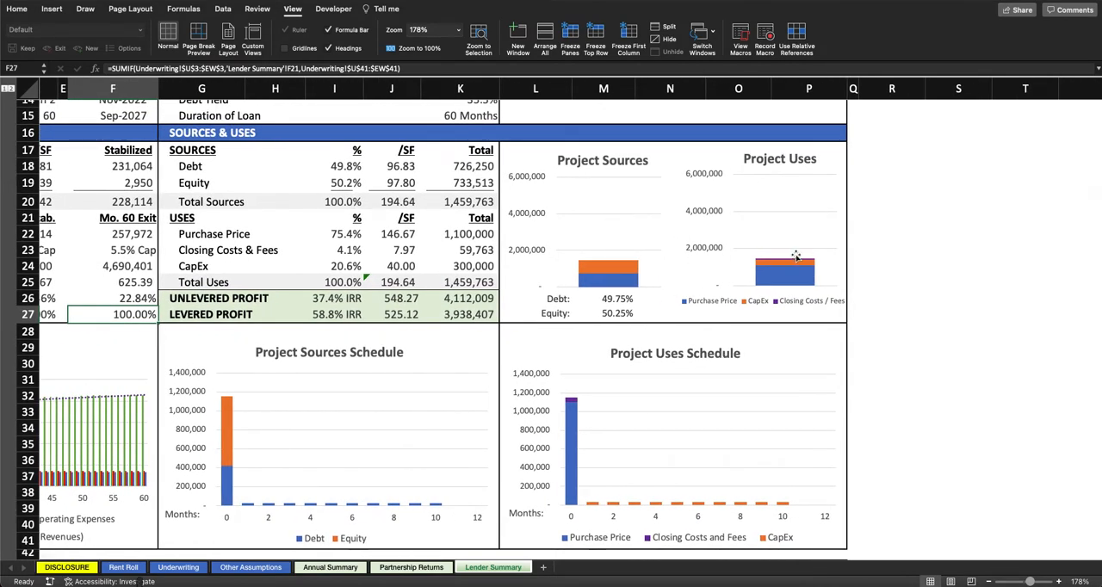
pyautogui.scroll(-5, 447, 284)
pyautogui.hscroll(-2, 446, 285)
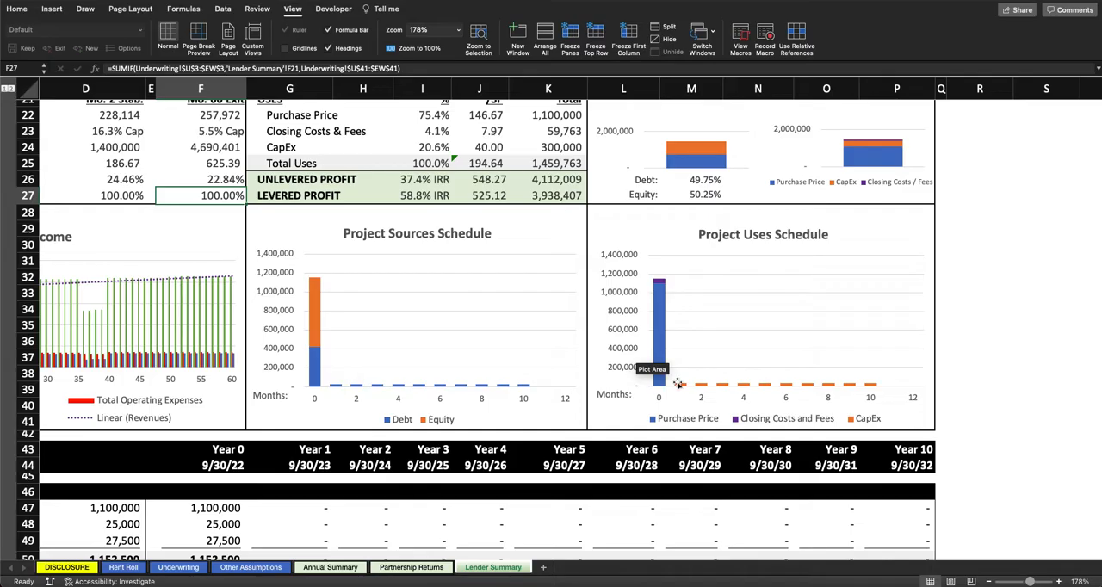
pyautogui.scroll(-10, 719, 353)
pyautogui.hscroll(-3, 719, 353)
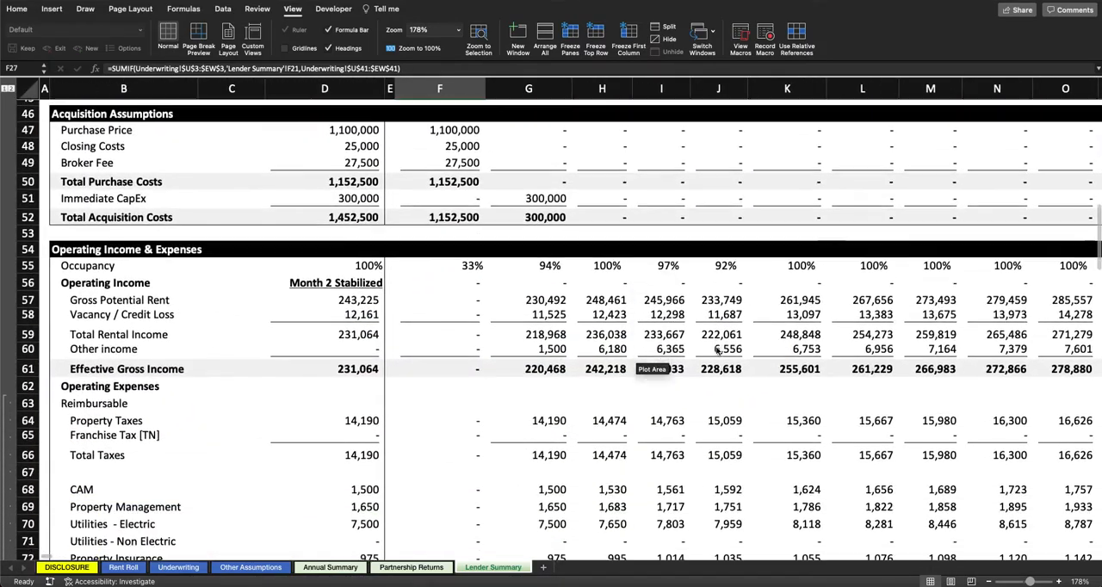
pyautogui.scroll(-9, 716, 353)
pyautogui.scroll(-3, 716, 347)
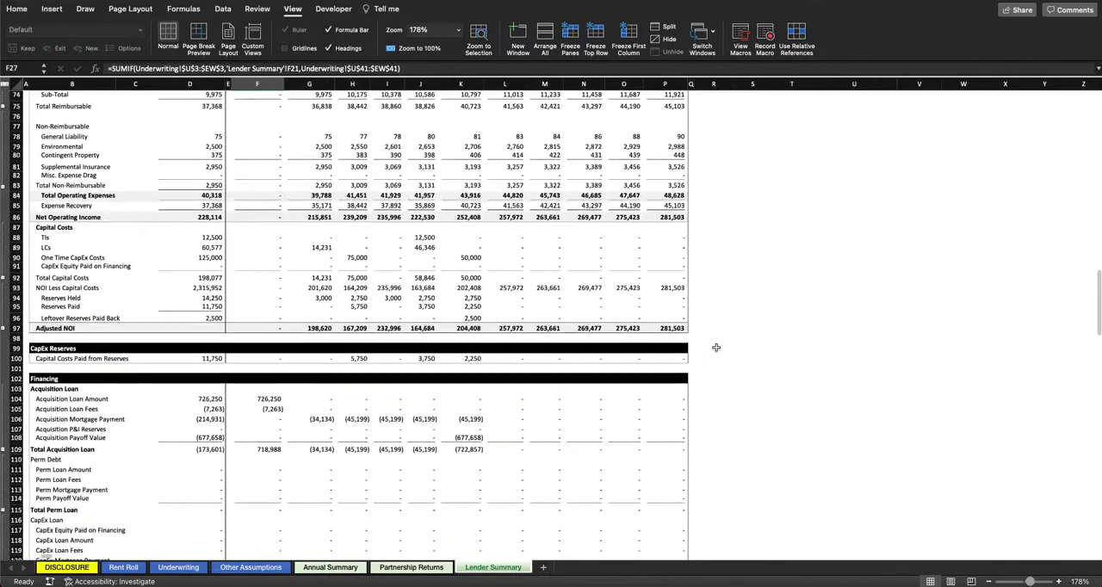
pyautogui.scroll(10, 717, 347)
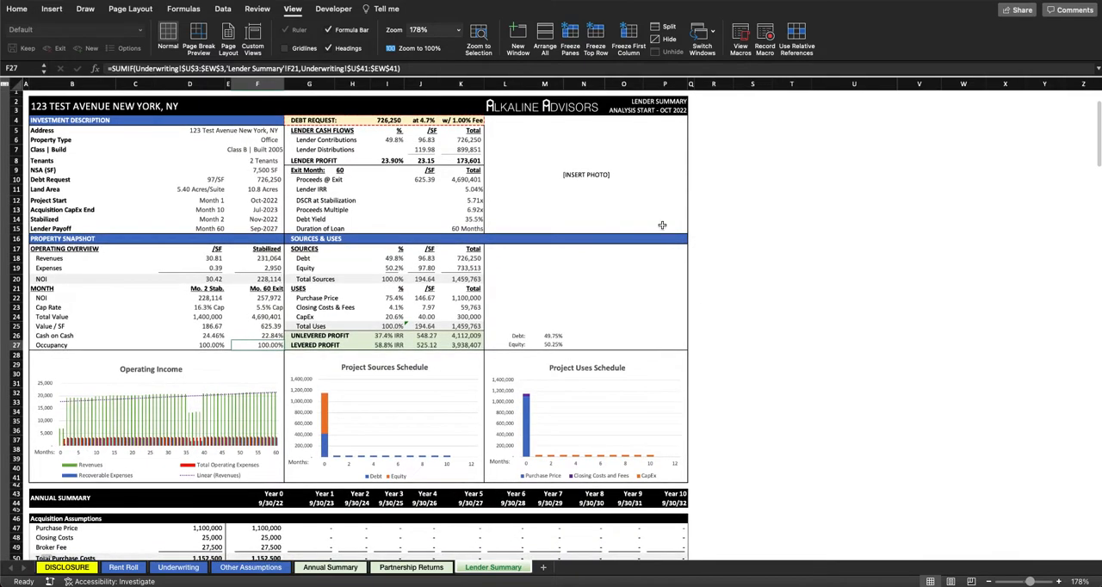
# Step: Preview the lender summary's four printed pages, and close the print dialog without printing
pyautogui.press('super+p')
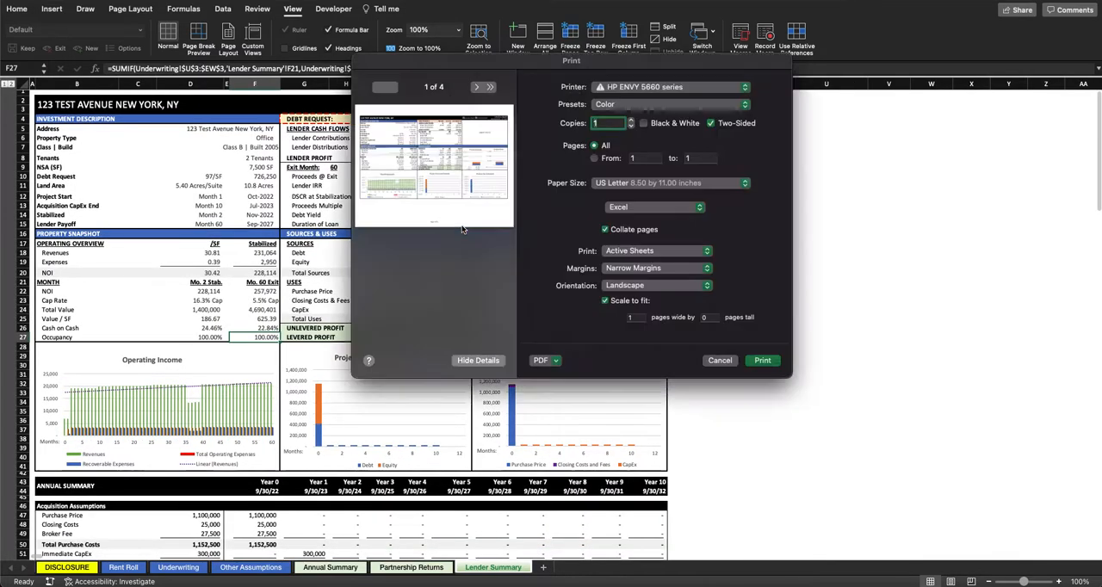
pyautogui.click(476, 87)
pyautogui.click(476, 88)
pyautogui.click(476, 89)
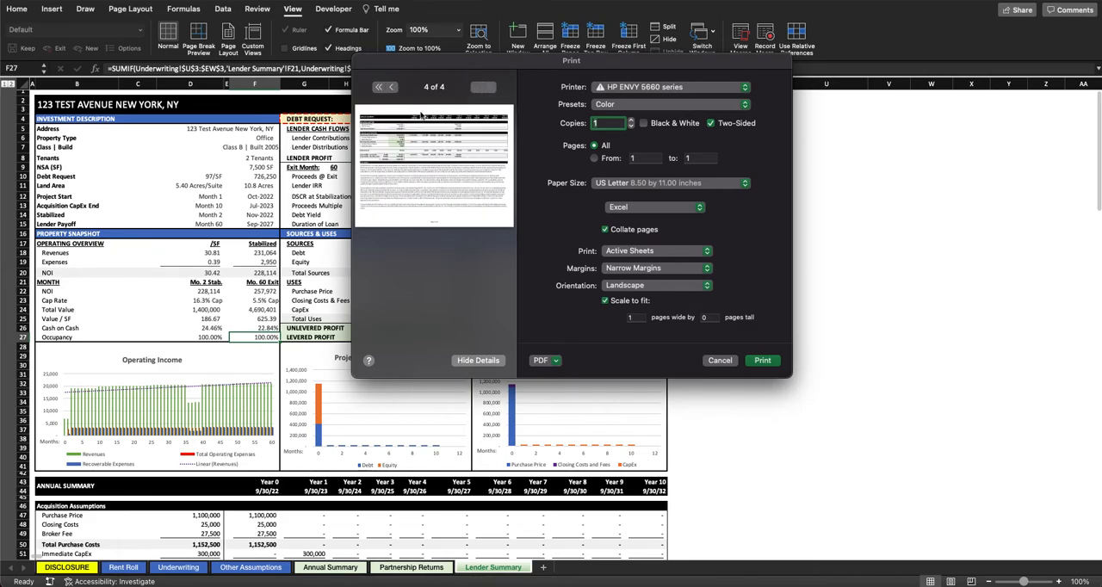
pyautogui.click(720, 361)
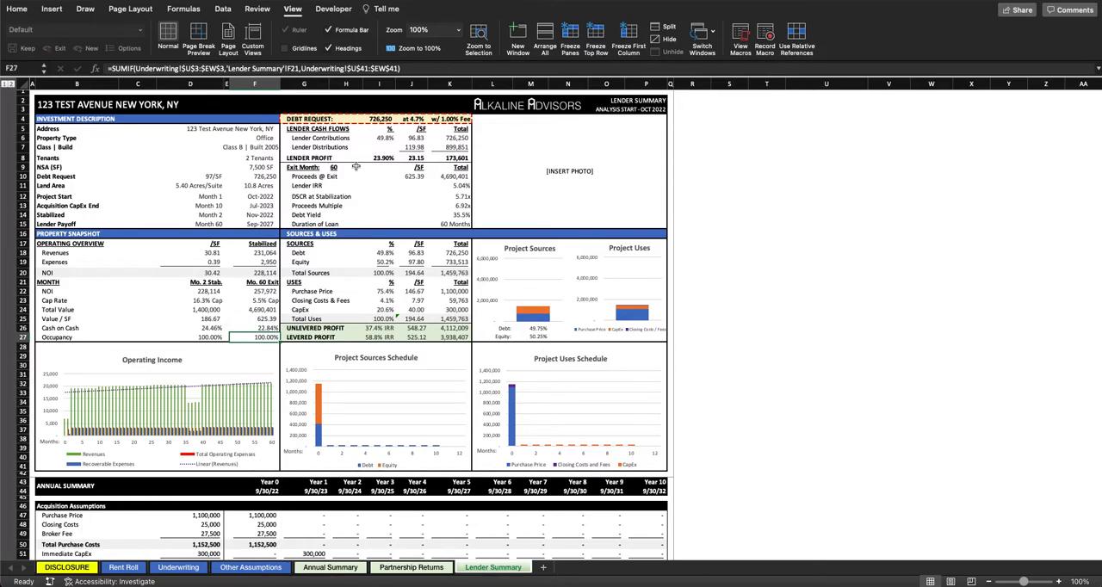
# Step: Reset the lender summary's selection to cell A1 and review the other sheets from Partnership Returns back to Rent Roll, ending on Underwriting
pyautogui.click(37, 92)
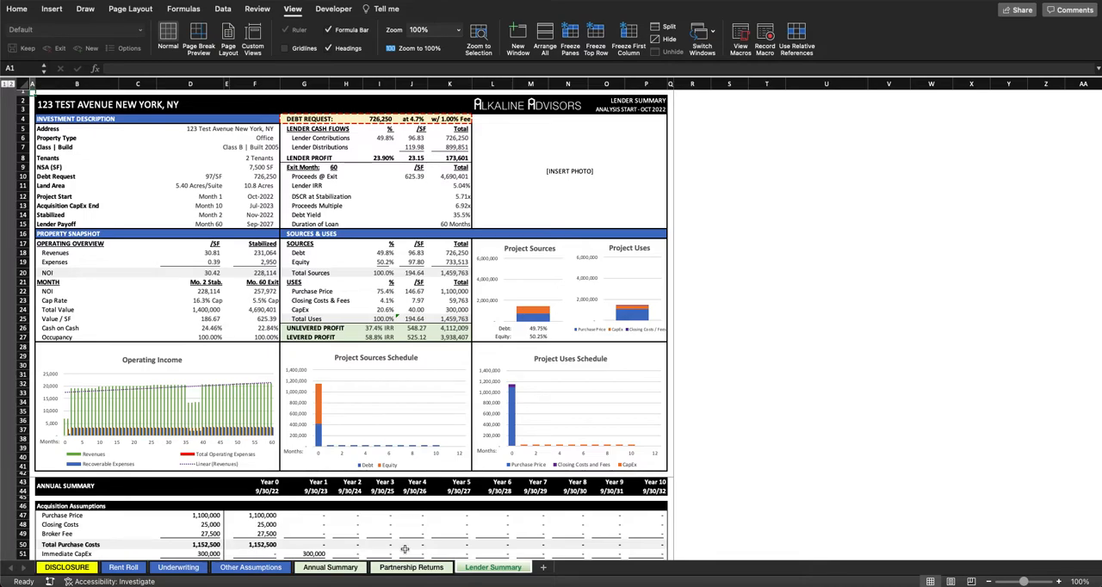
pyautogui.click(415, 568)
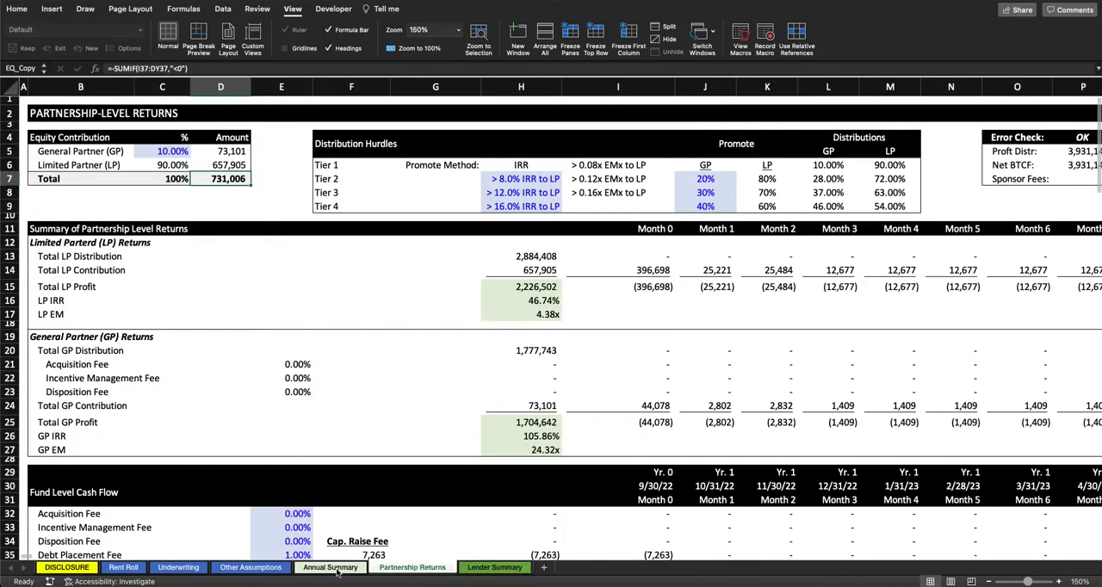
pyautogui.click(332, 570)
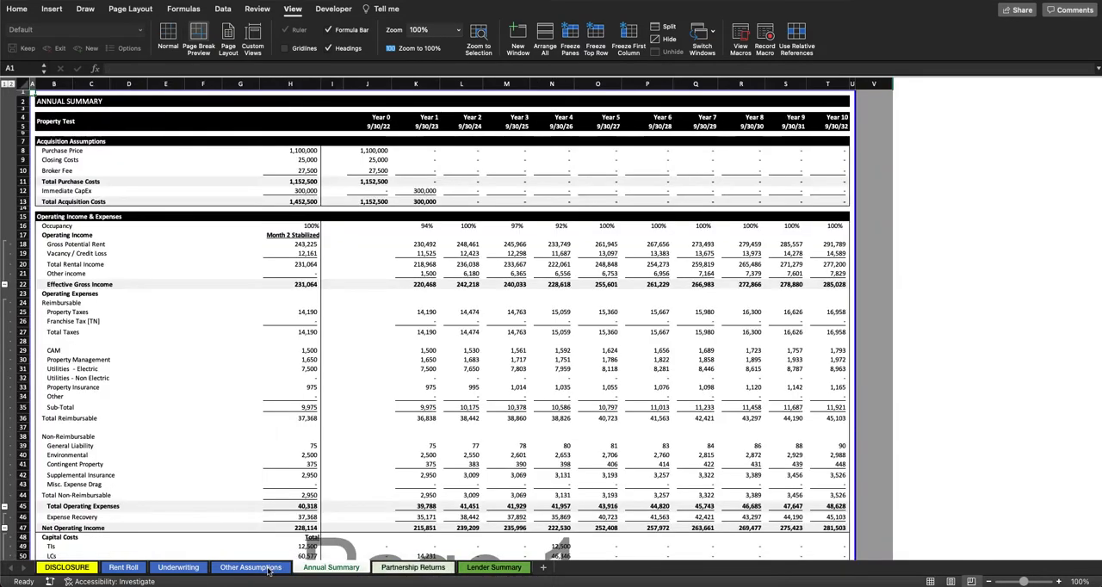
pyautogui.click(268, 569)
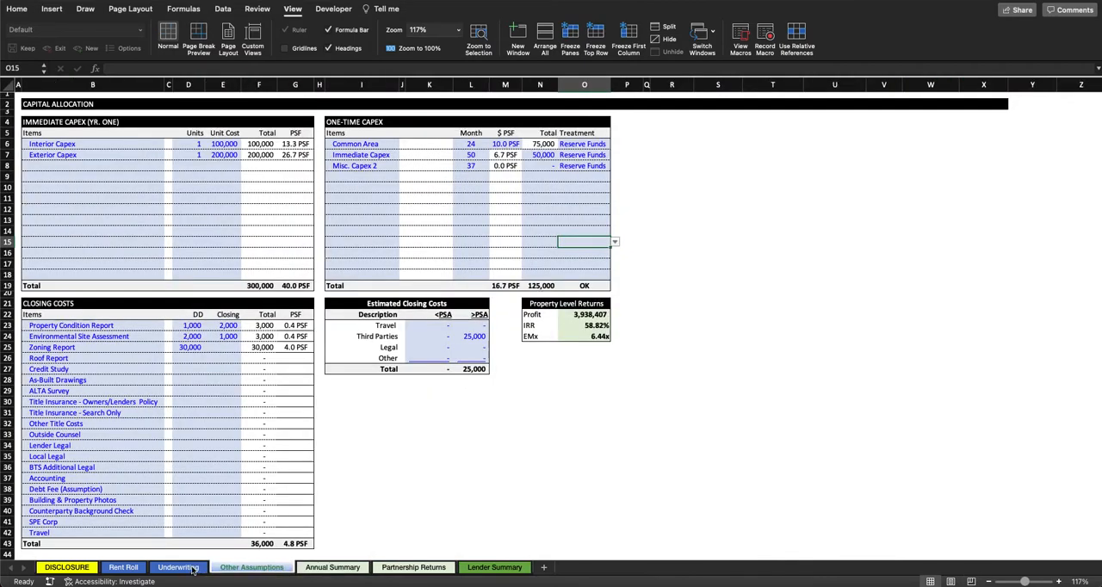
pyautogui.click(191, 570)
pyautogui.click(124, 568)
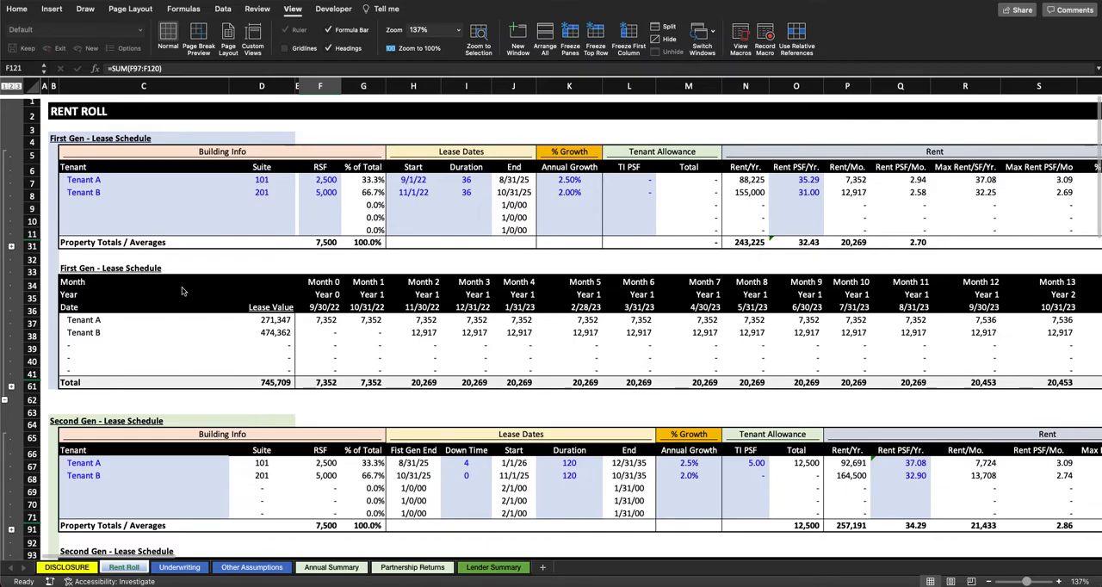
pyautogui.click(180, 568)
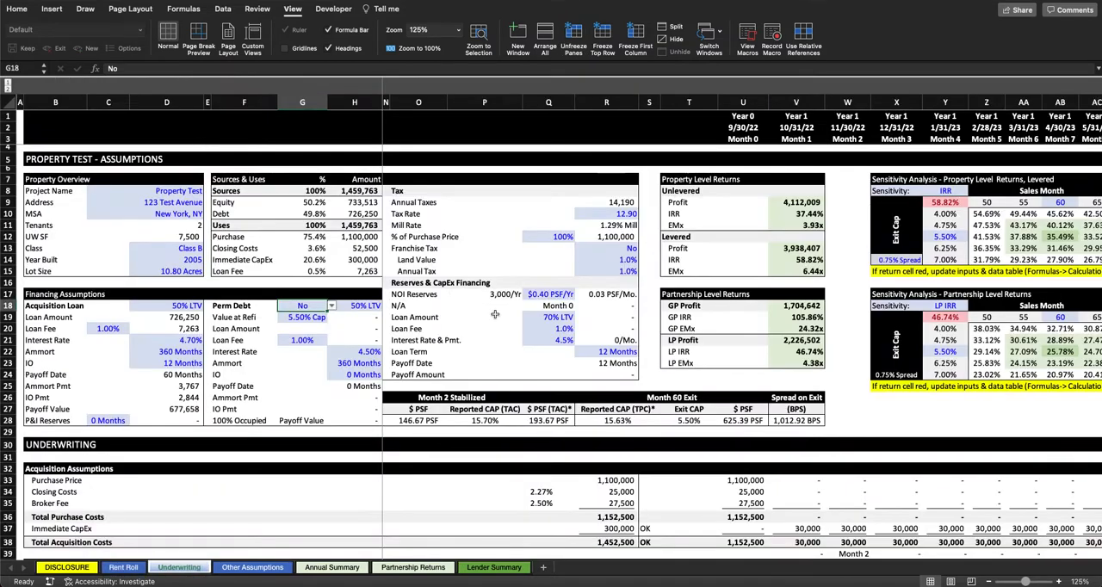
# Step: Review the Treatment choices for the Common Area one-time capex in Other Assumptions without changing the selection, and return to cell A1
pyautogui.click(251, 568)
pyautogui.click(600, 146)
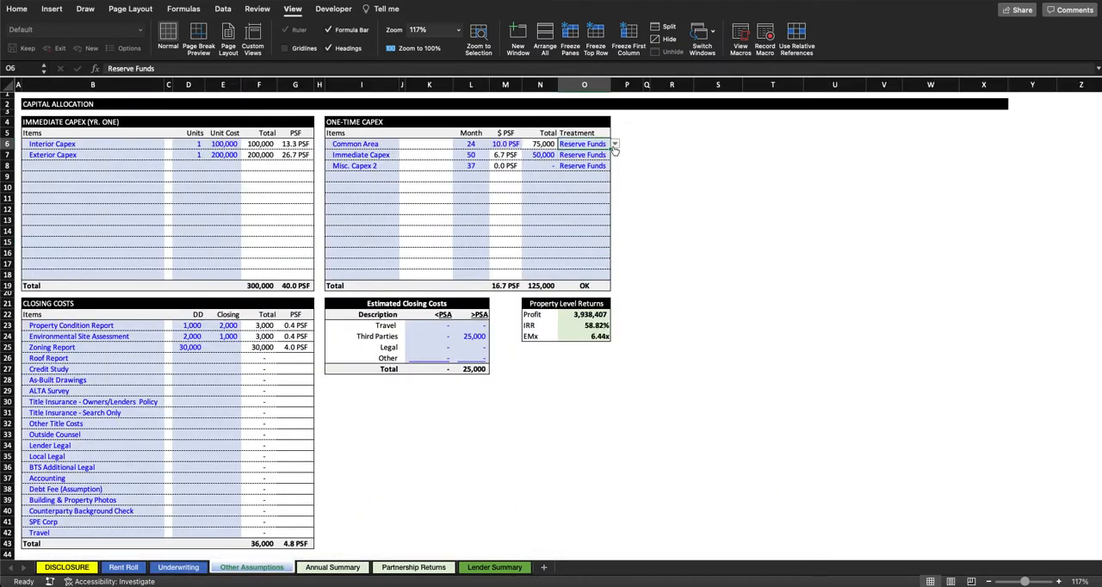
pyautogui.click(614, 144)
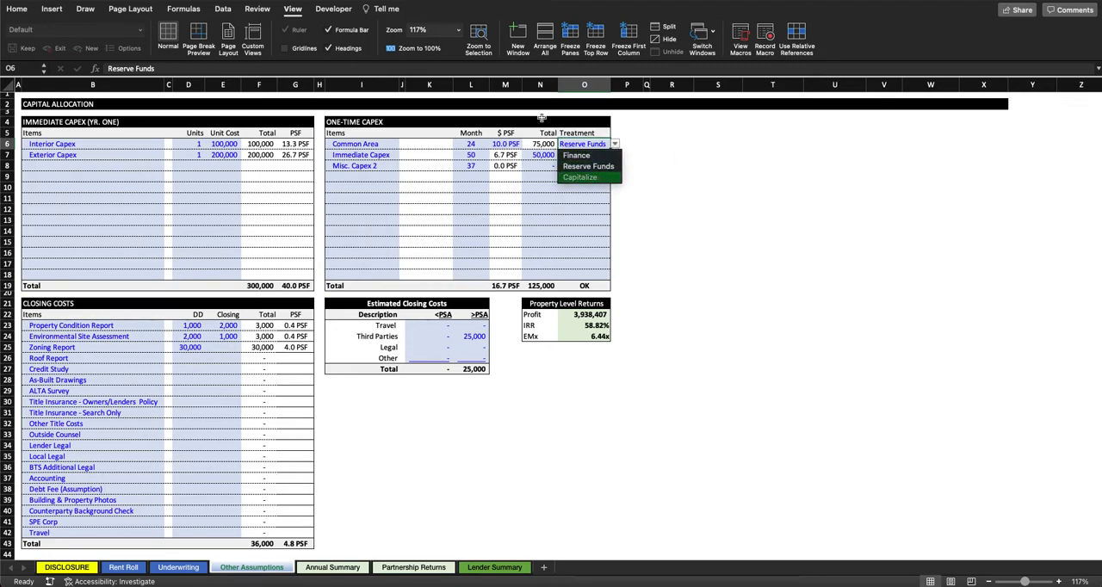
pyautogui.press('Escape')
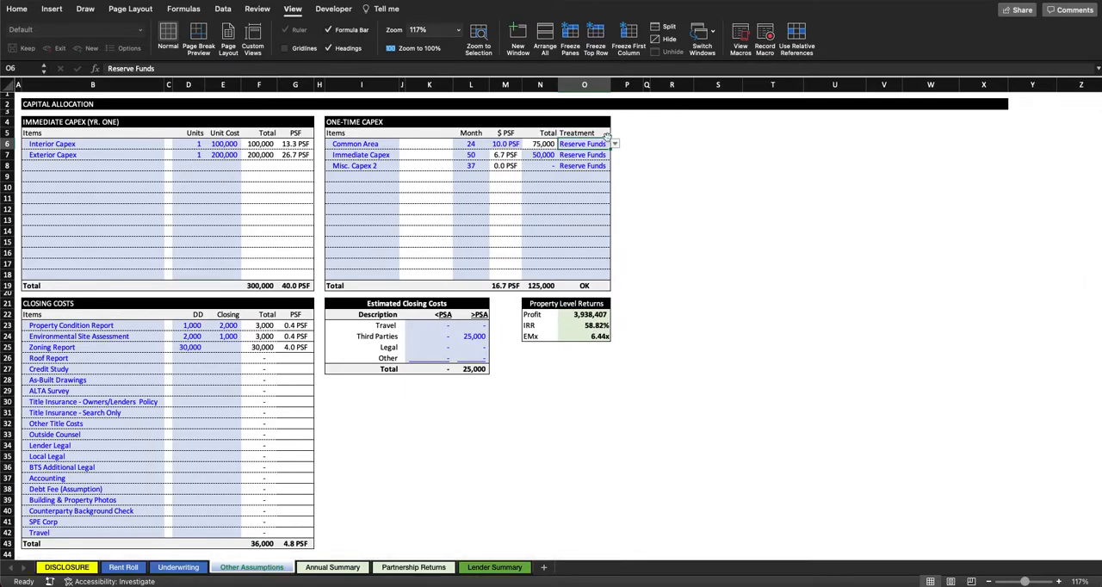
pyautogui.click(14, 95)
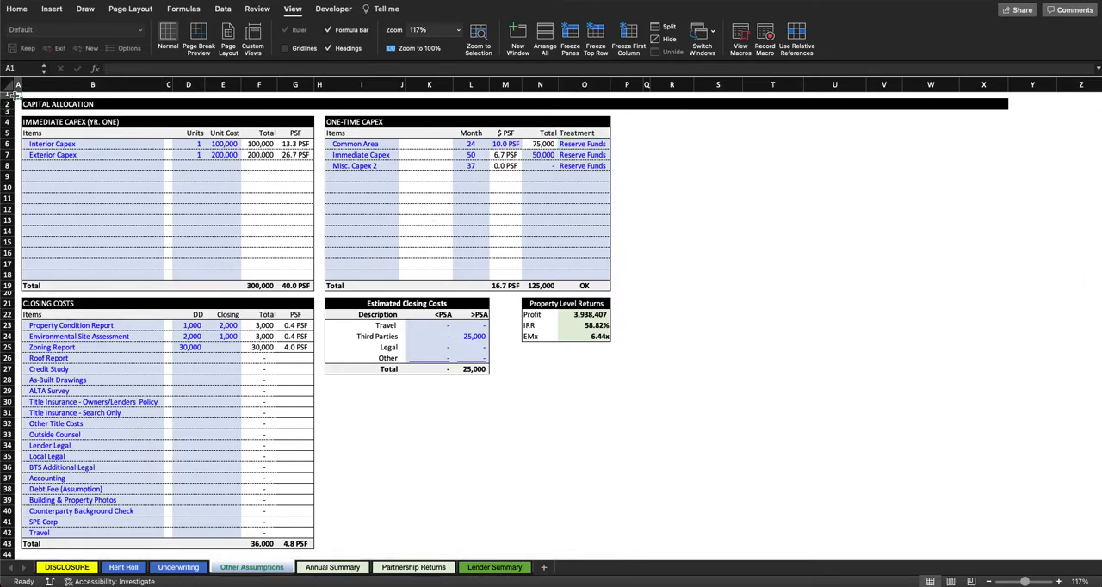